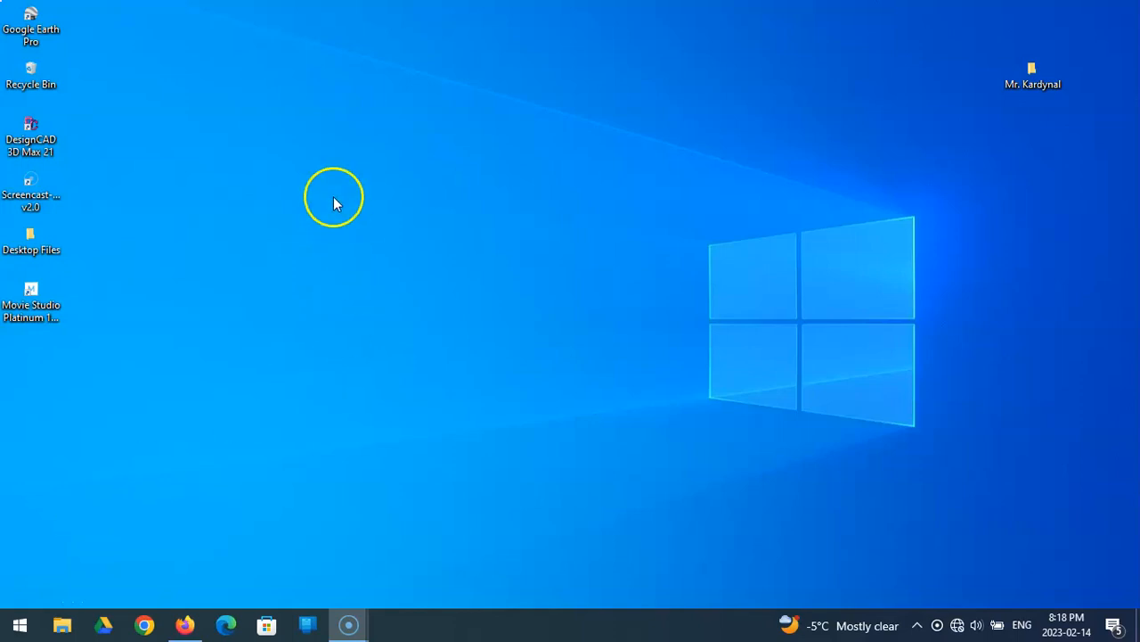
Step: Open DesignCAD 3D Max 21 and set the default units for new drawings and for opening unitless drawings to Feet
double_click(23, 134)
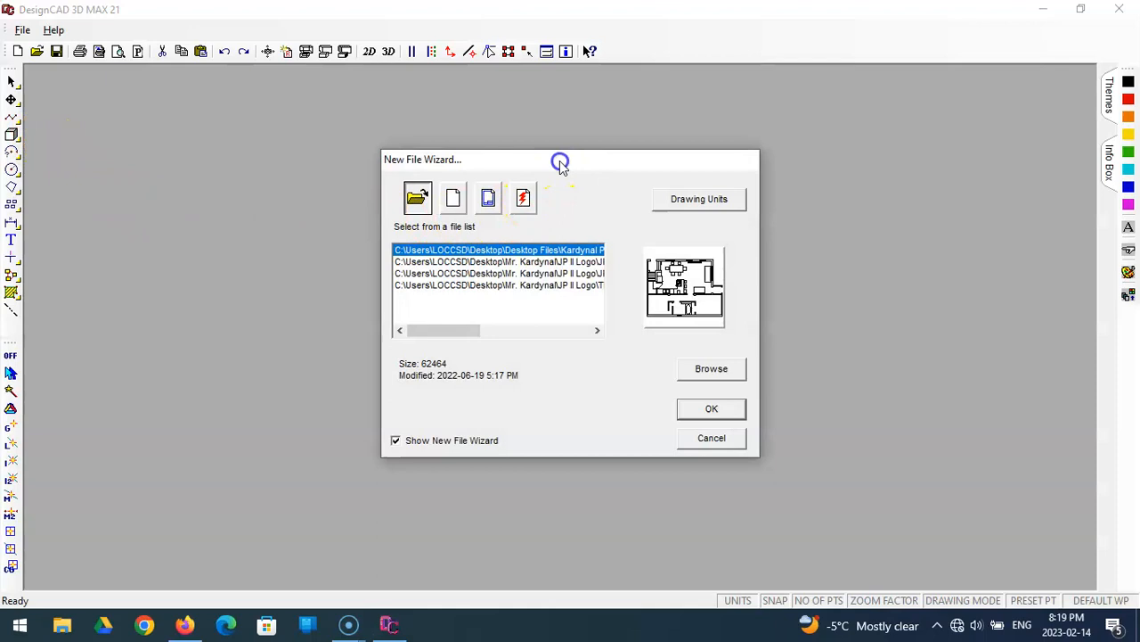
left_click_drag(561, 160, 559, 128)
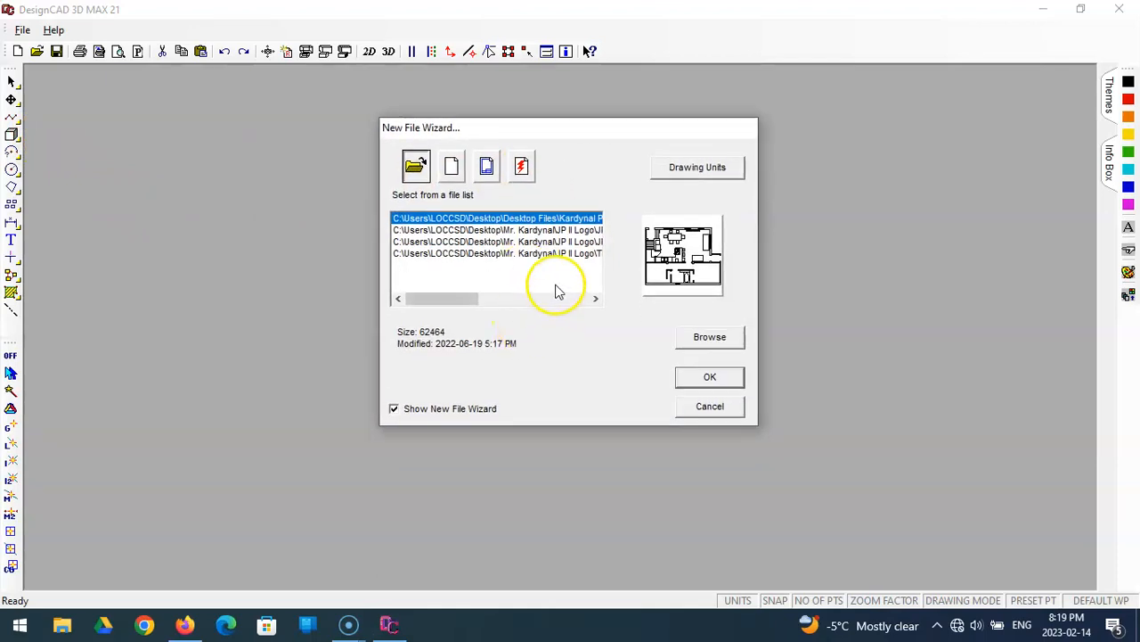
left_click(692, 171)
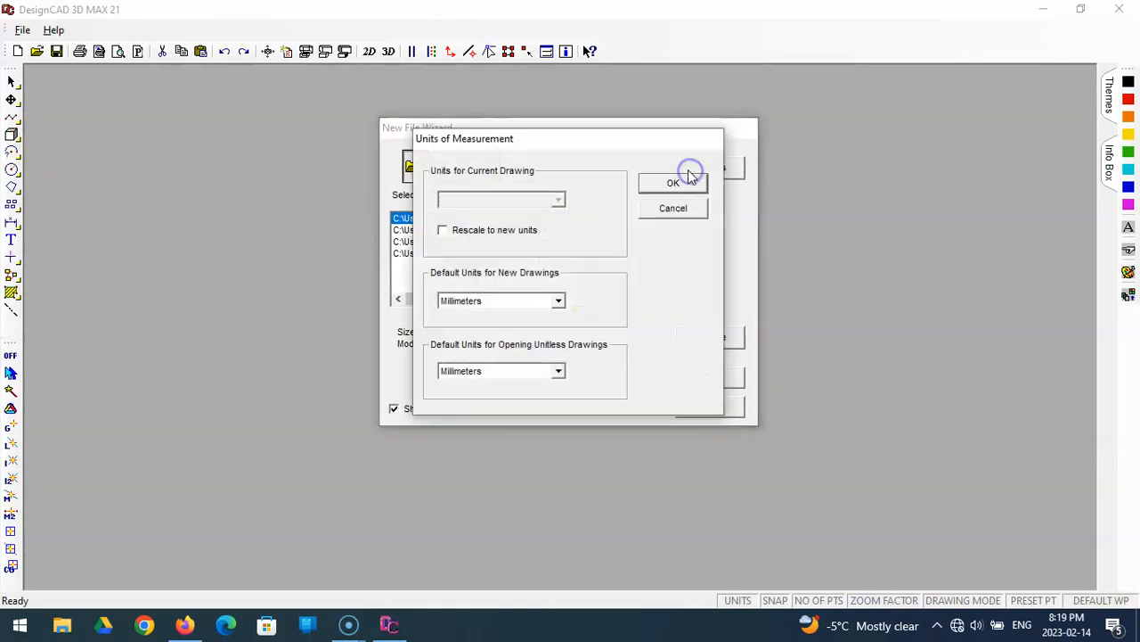
left_click(559, 303)
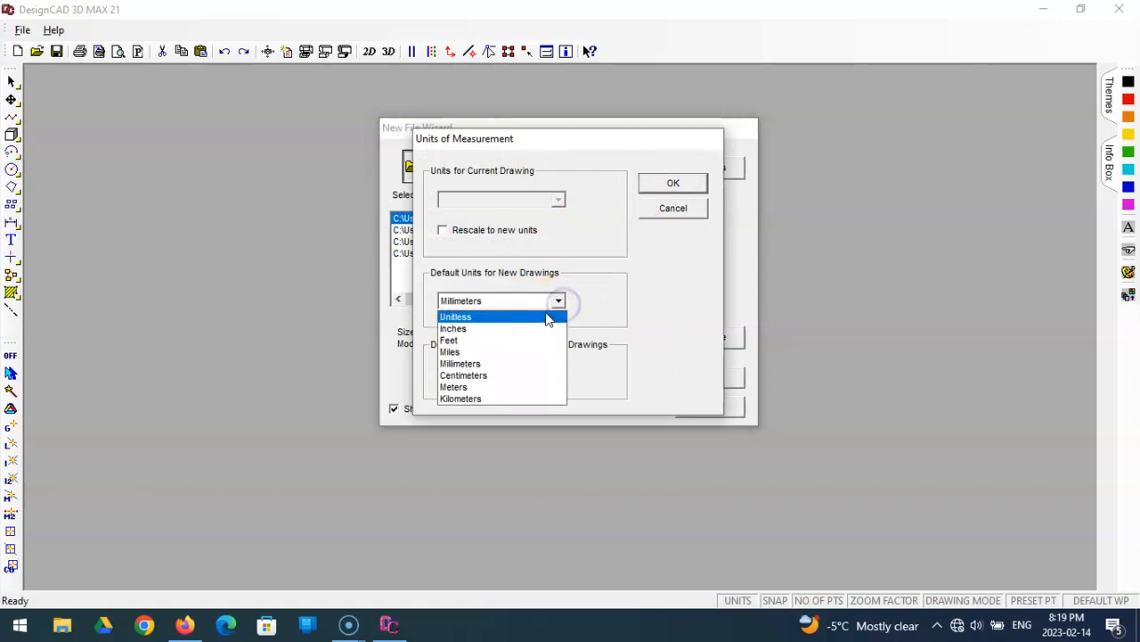
left_click(519, 338)
left_click(559, 371)
left_click(529, 410)
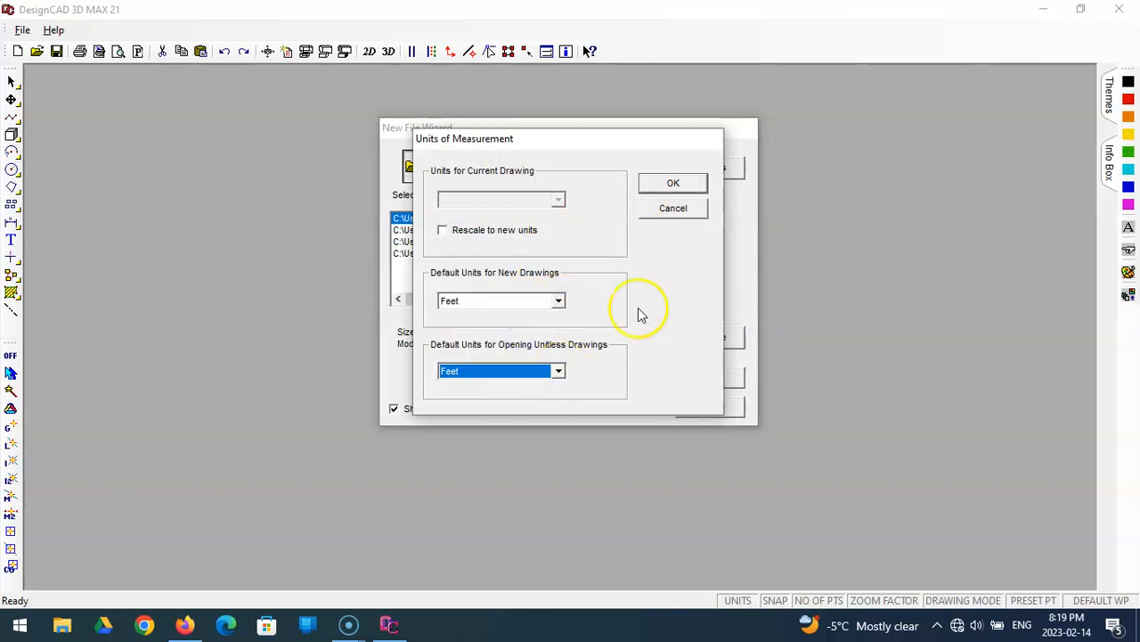
left_click(675, 186)
Step: Create a new blank drawing, dismiss the startup tip and turn on the rulers
double_click(452, 168)
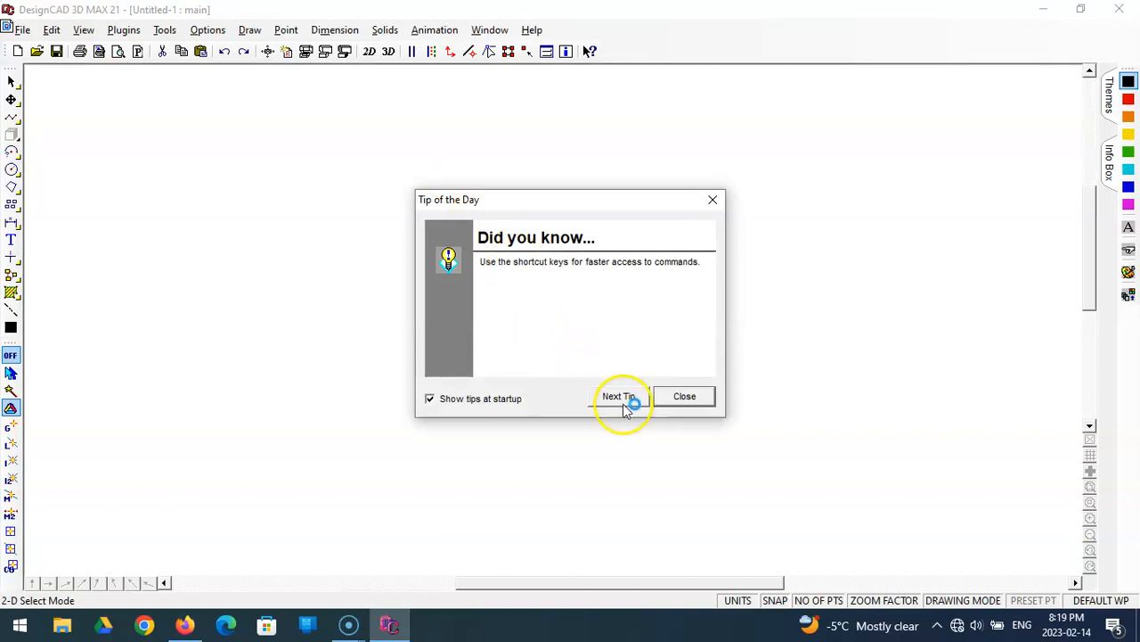
left_click(684, 399)
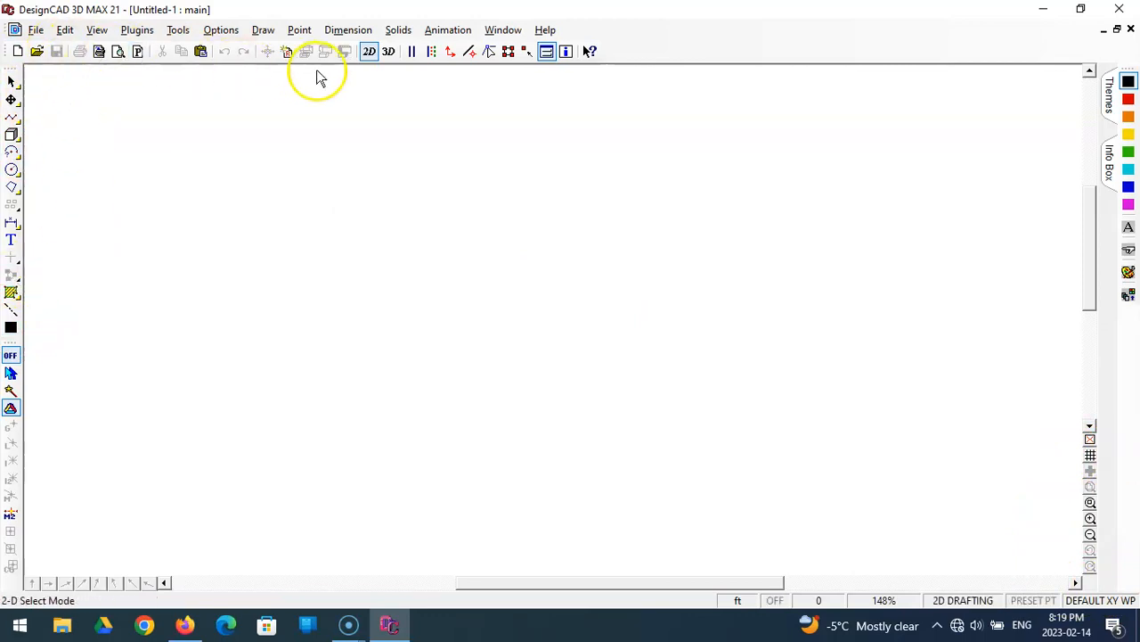
right_click(454, 51)
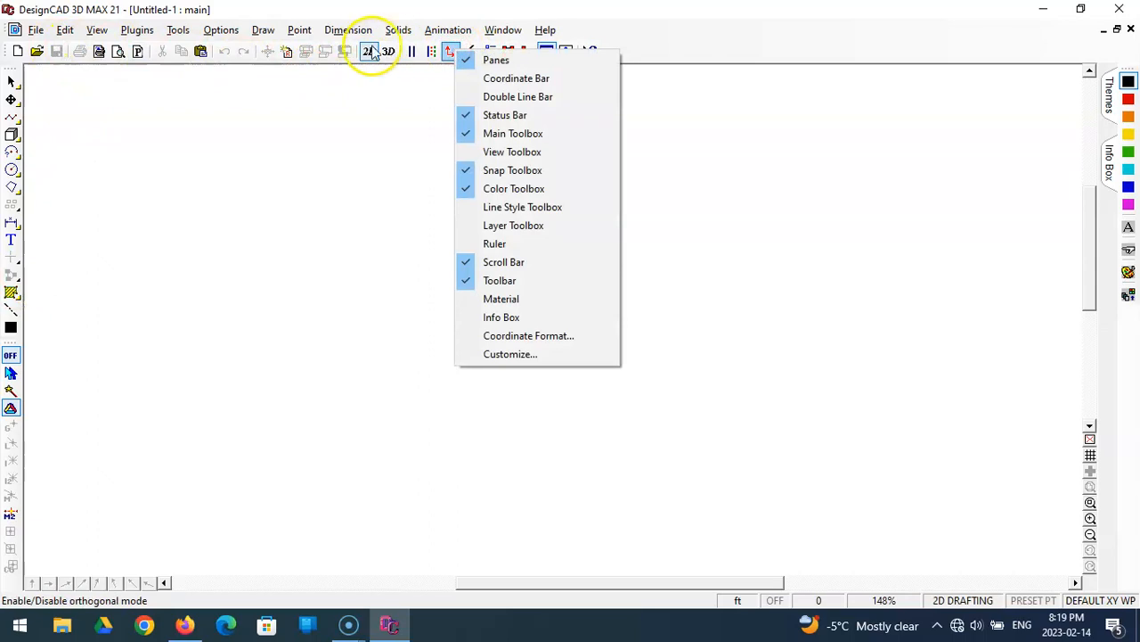
right_click(339, 51)
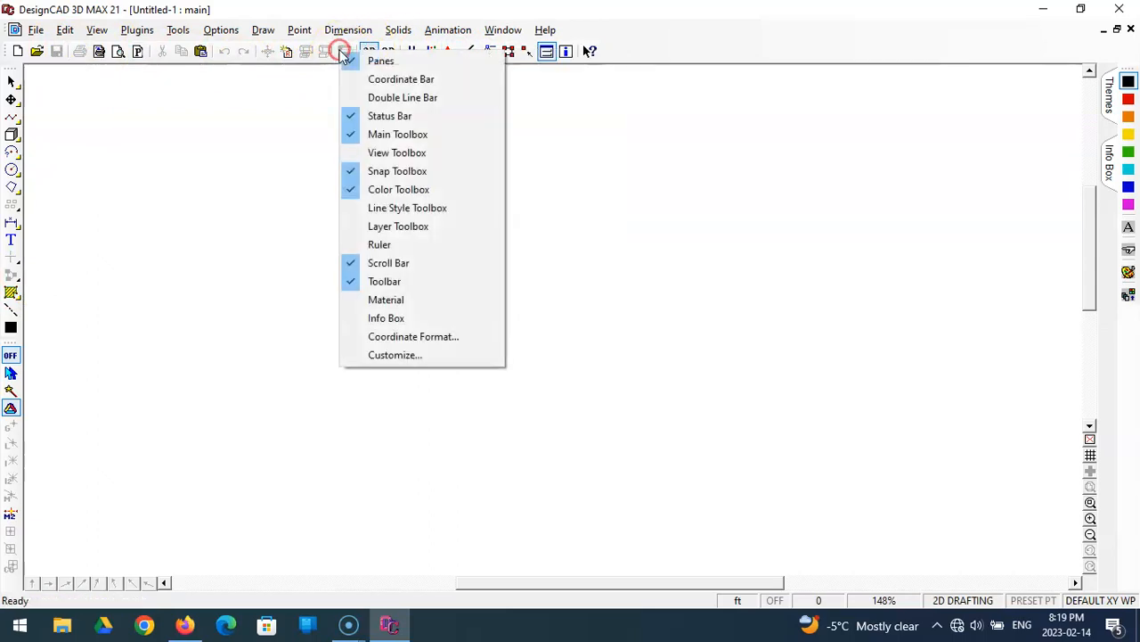
left_click(375, 242)
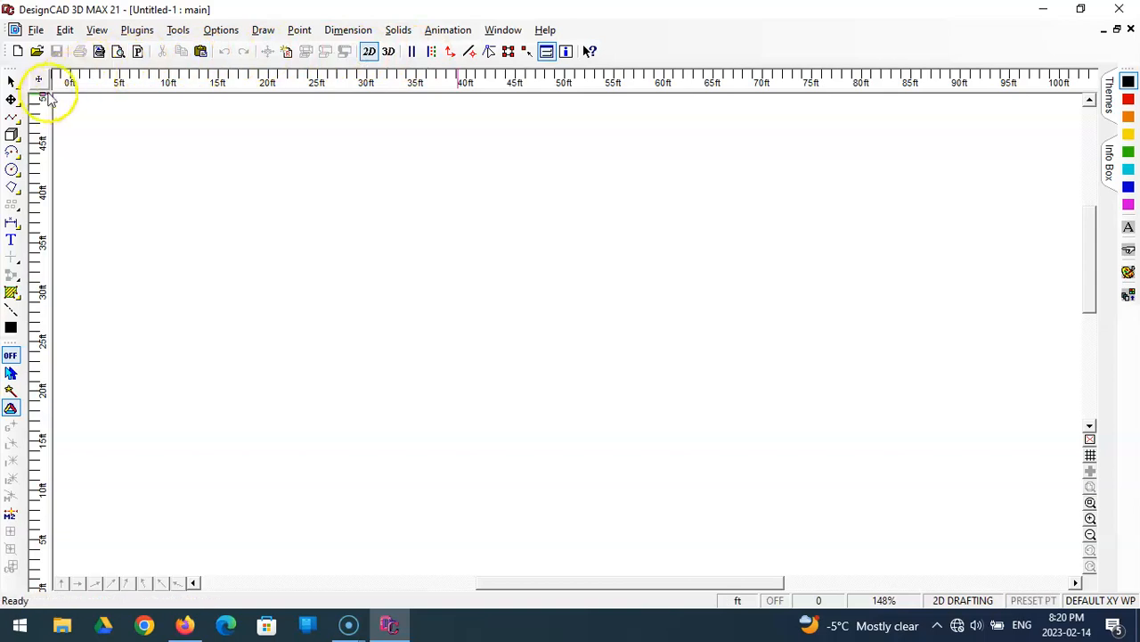
Step: Draw a 60 ft horizontal orthogonal line from about (6 ft, 6 ft), setting its end with Point Relative DX 60, DY 0
left_click(10, 118)
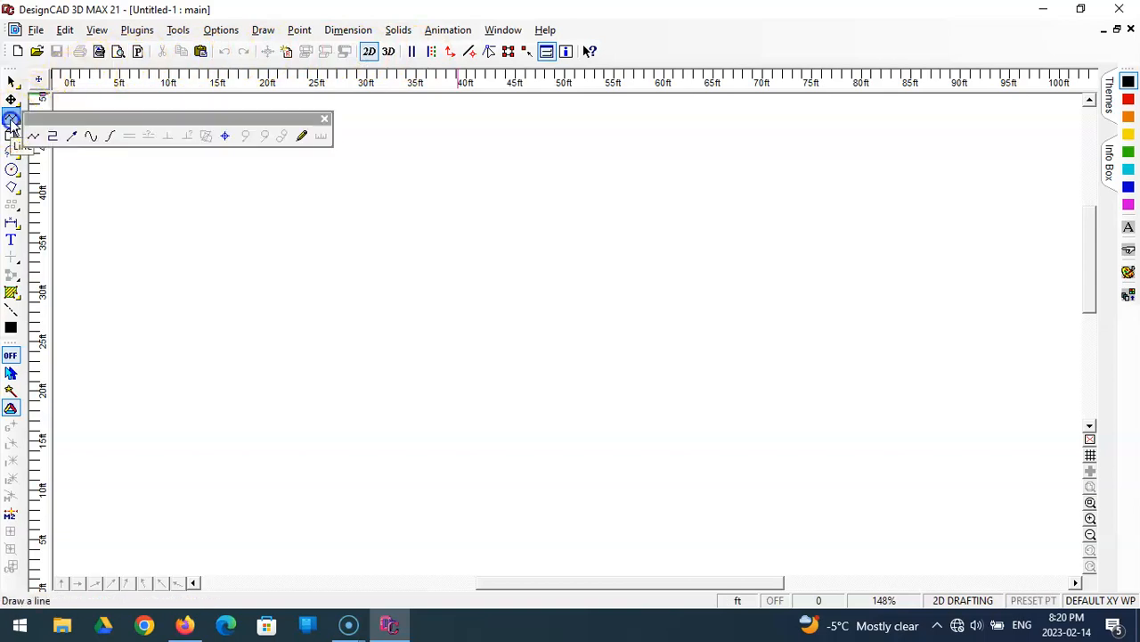
left_click_drag(32, 133, 58, 141)
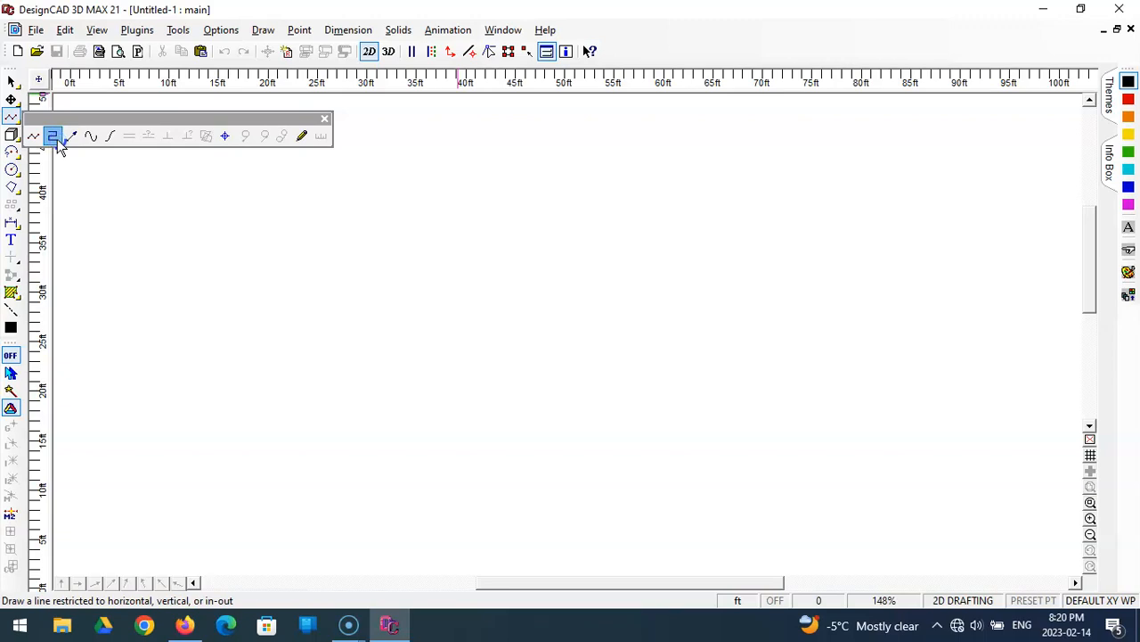
left_click(56, 138)
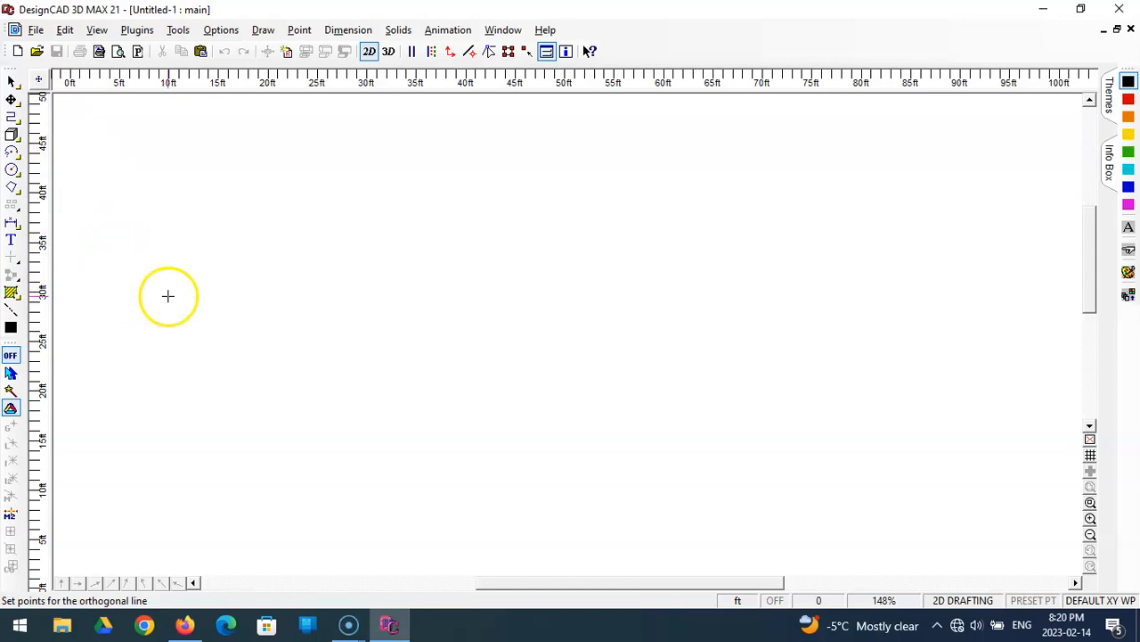
left_click(128, 530)
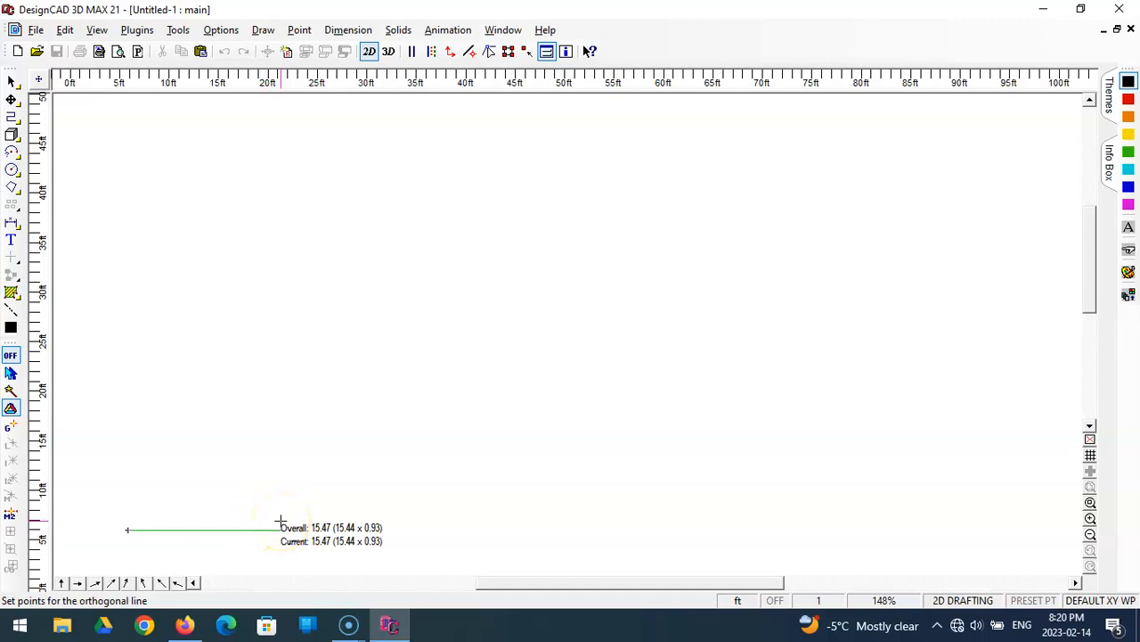
key("Escape")
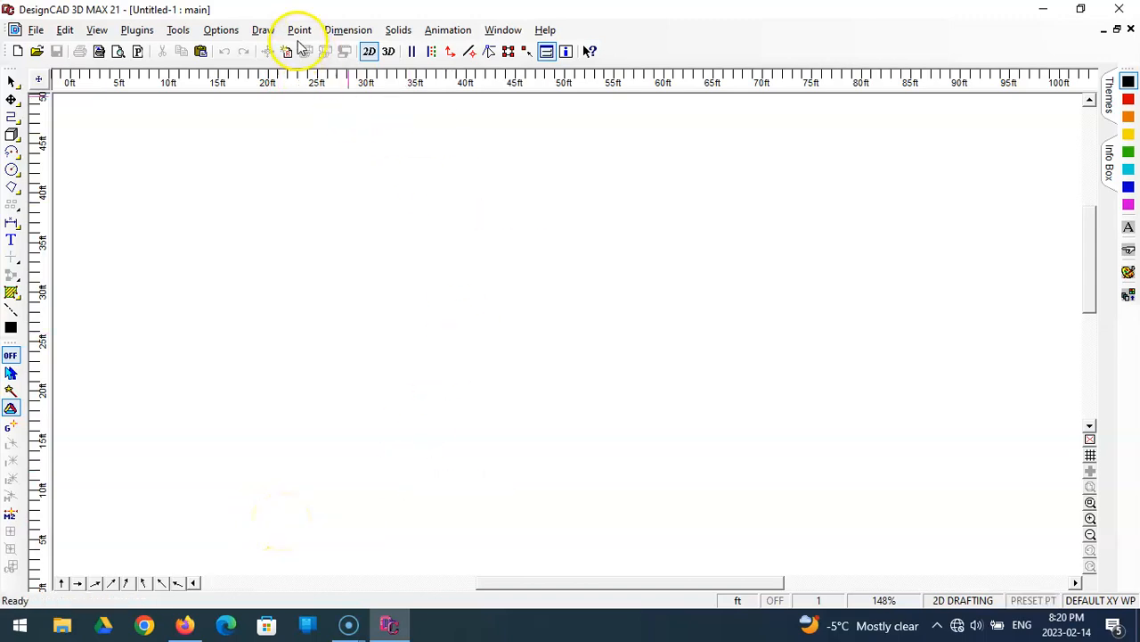
left_click(299, 30)
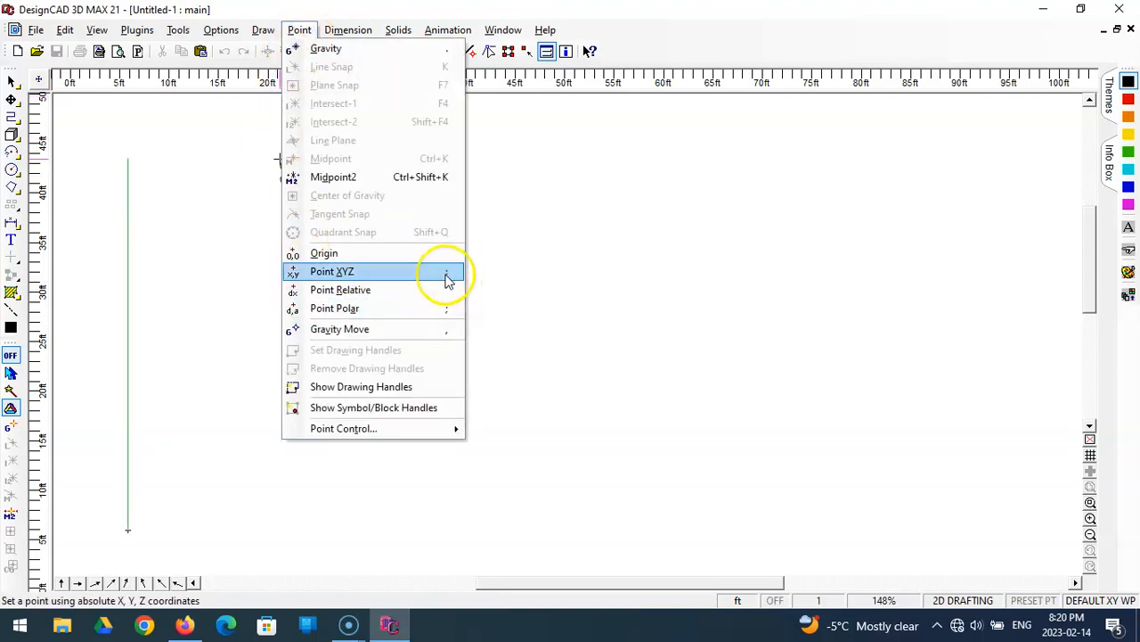
left_click(437, 298)
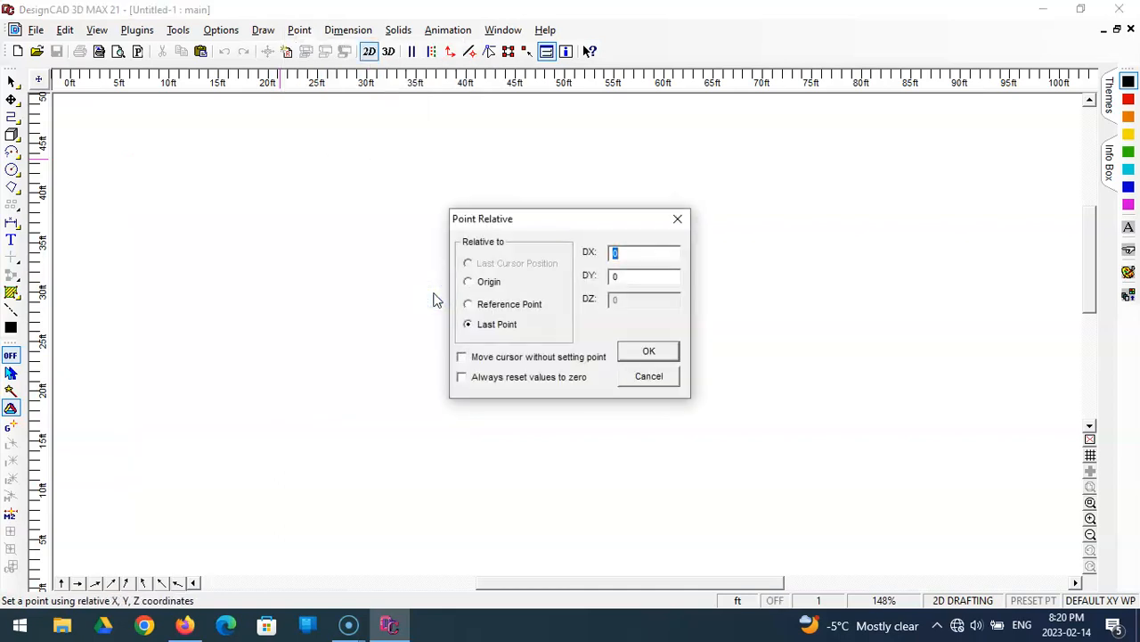
left_click_drag(516, 223, 498, 167)
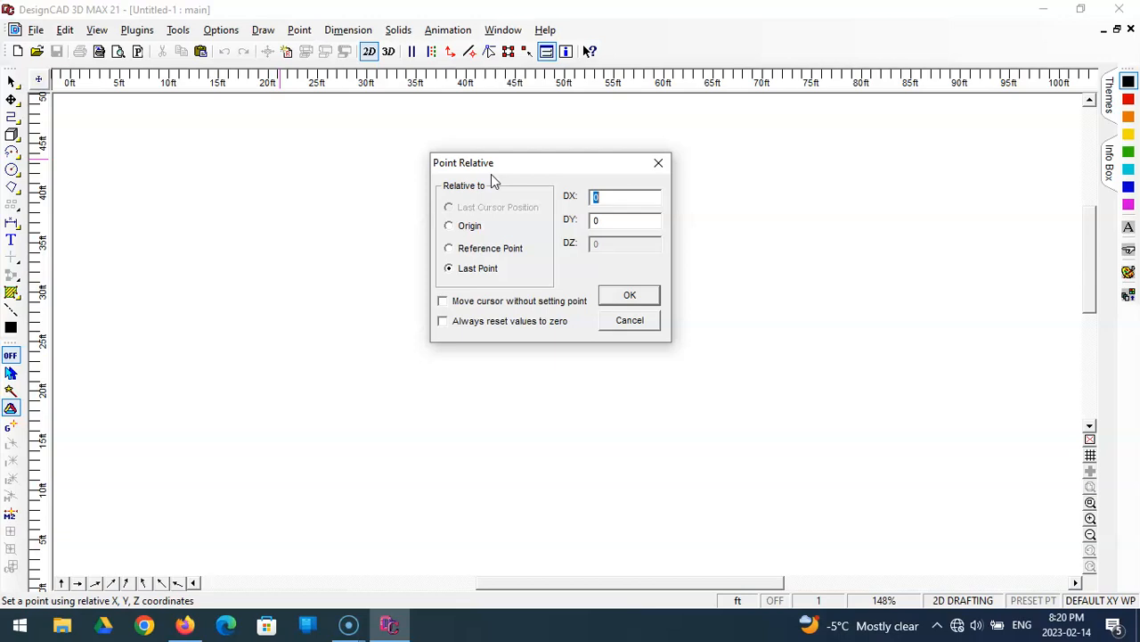
type("6")
key("Return")
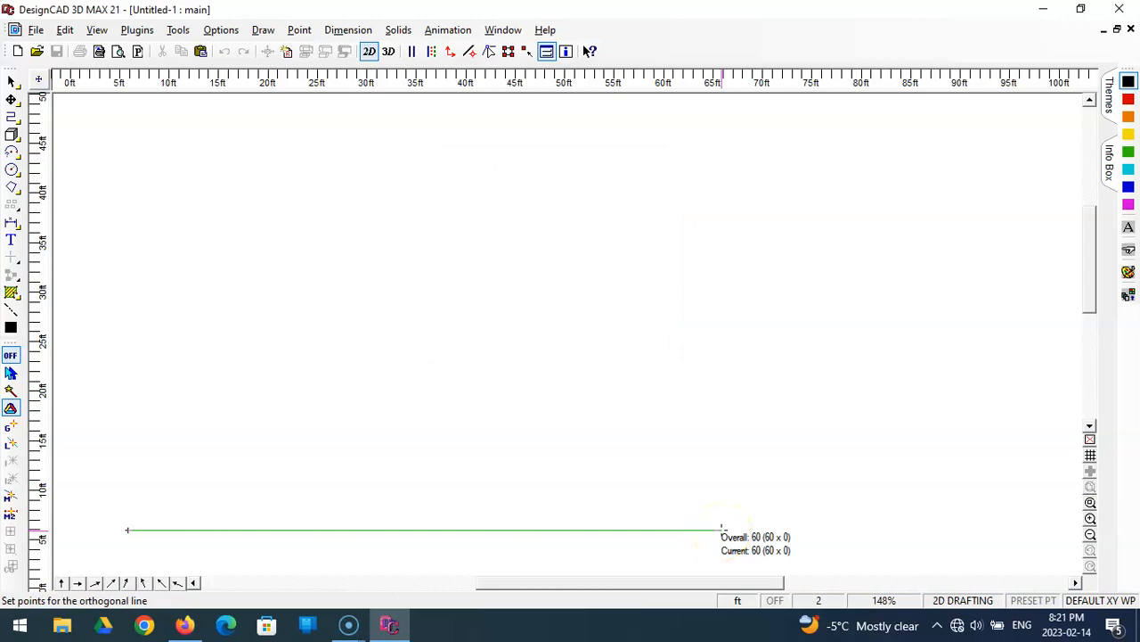
key("Return")
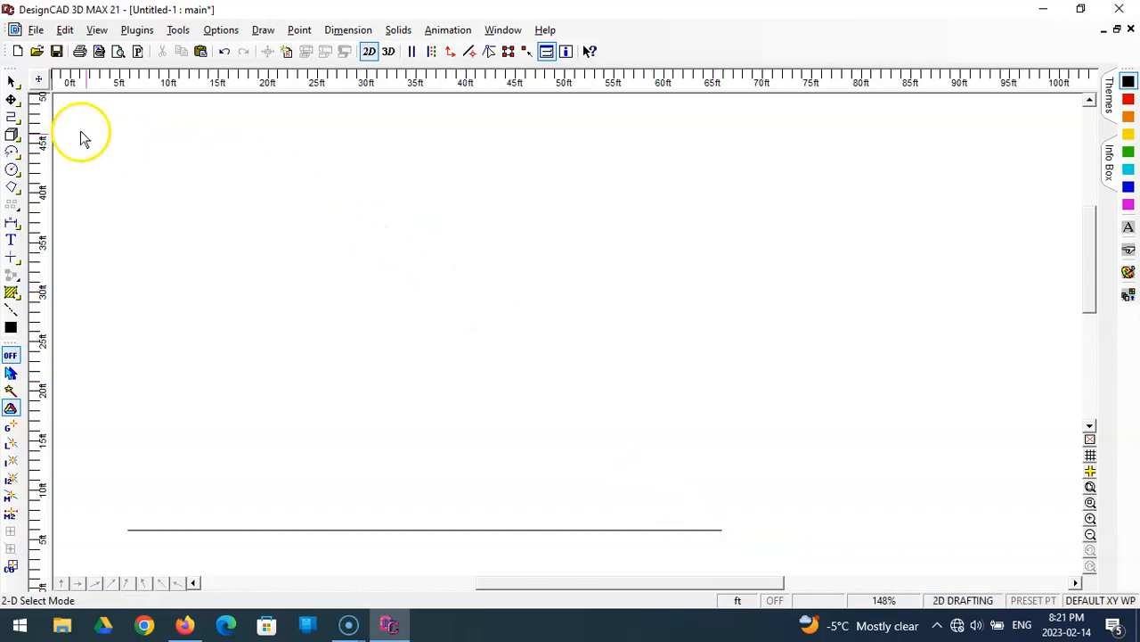
Step: Draw an orthogonal line about 120 ft straight up from the right end of the horizontal line, using Point Relative with DX 0
left_click(12, 117)
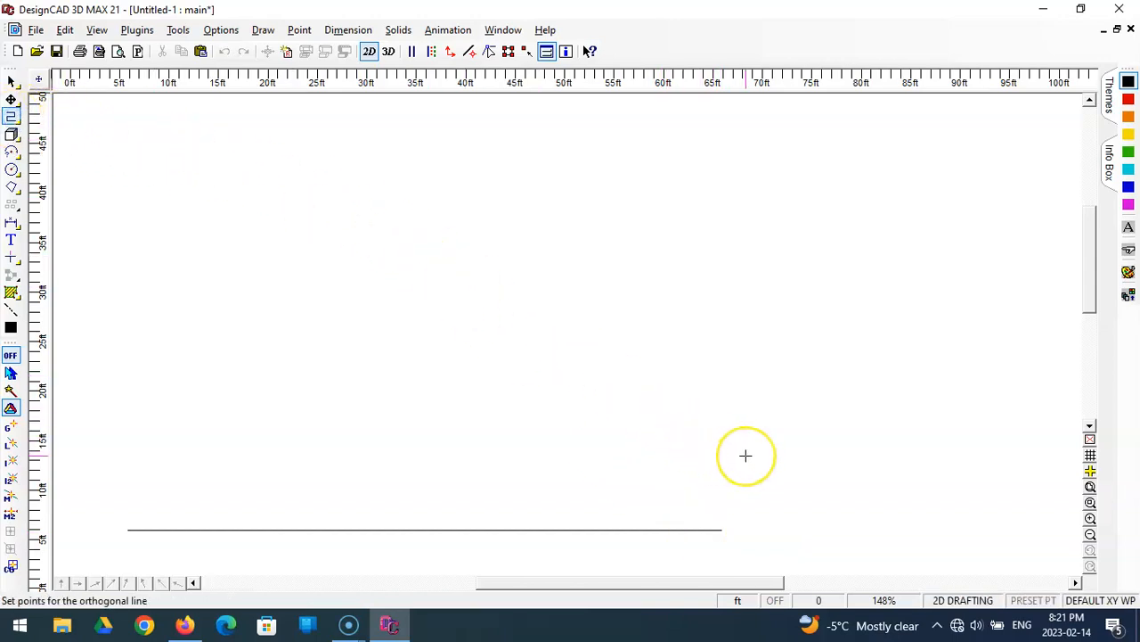
left_click(722, 530)
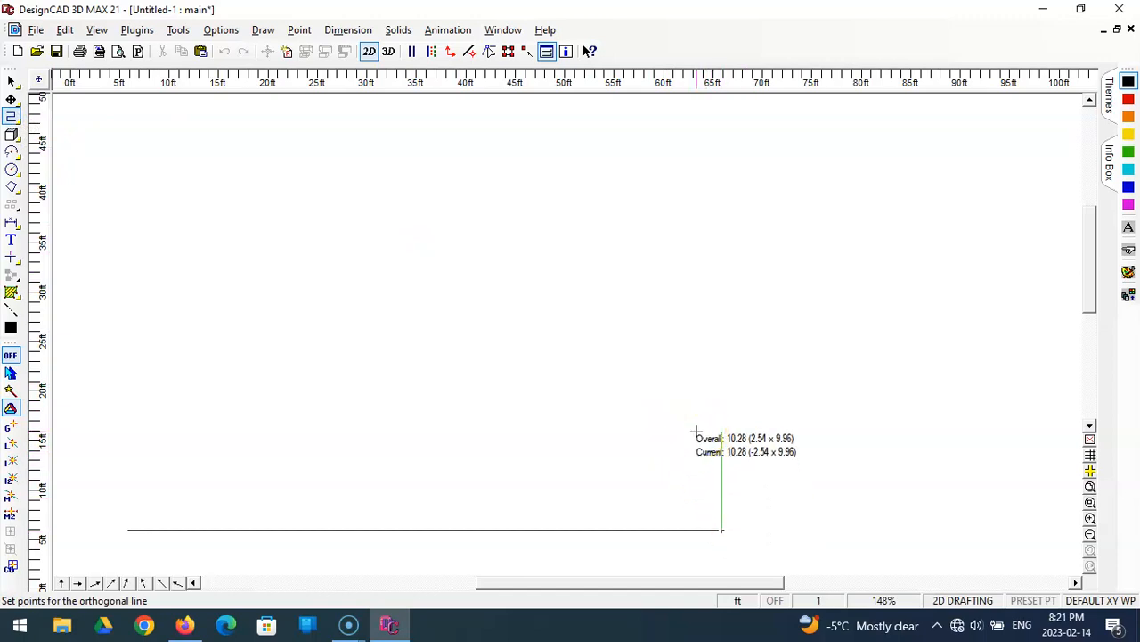
key("apostrophe")
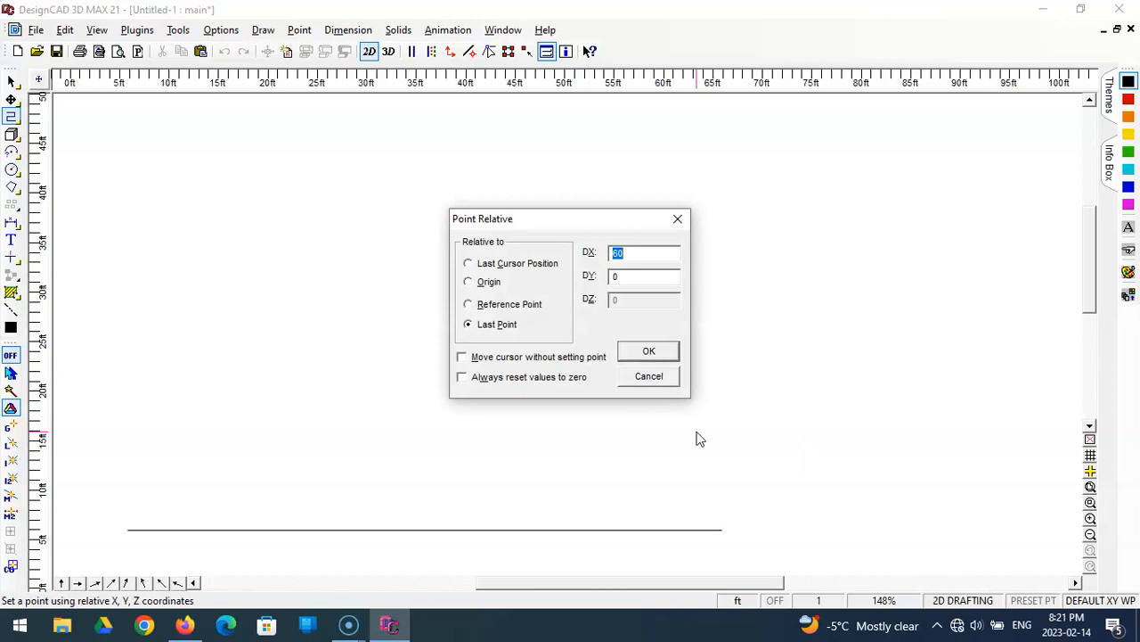
type("0")
key("Return")
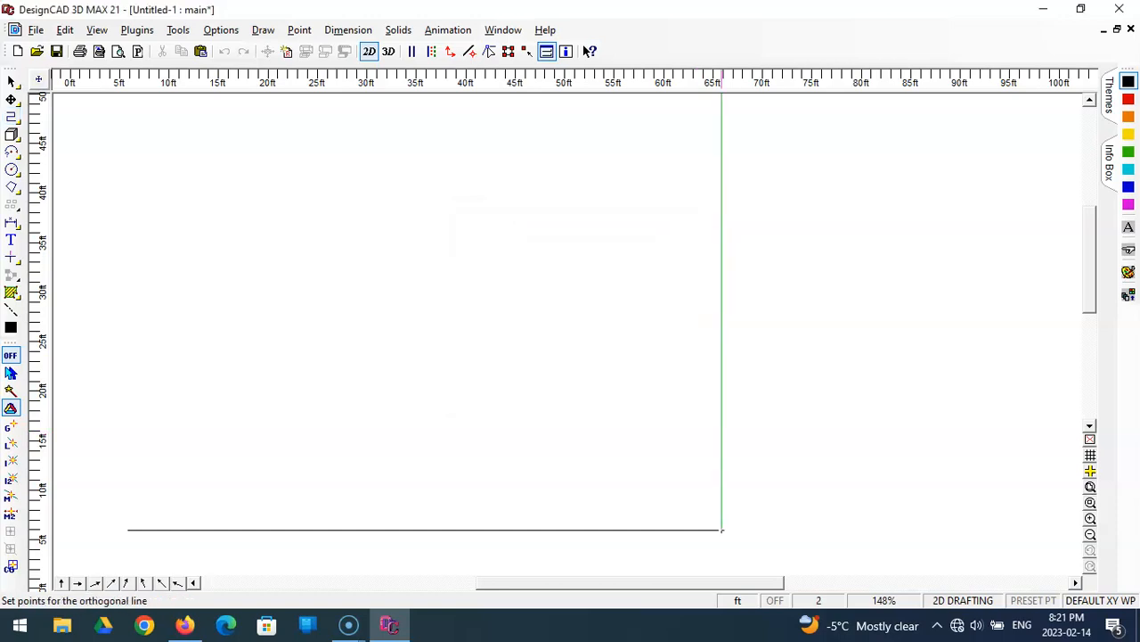
key("Return")
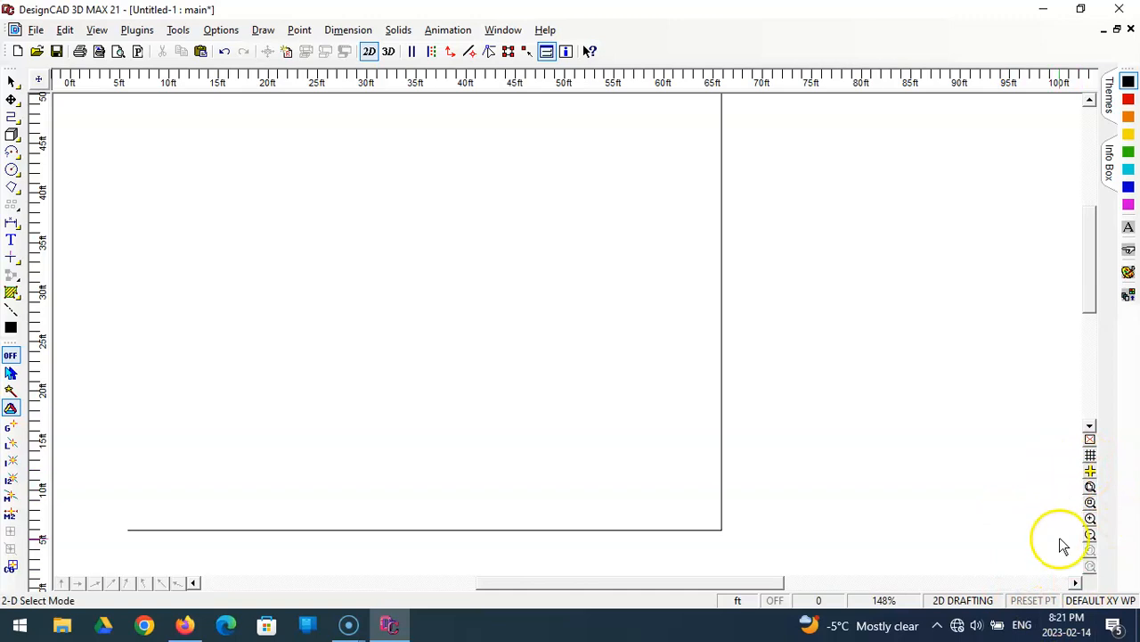
Step: Draw a 60 ft horizontal line leftward from the vertical line's upper end, using Point Relative with DX -60, DY 0
left_click(1089, 504)
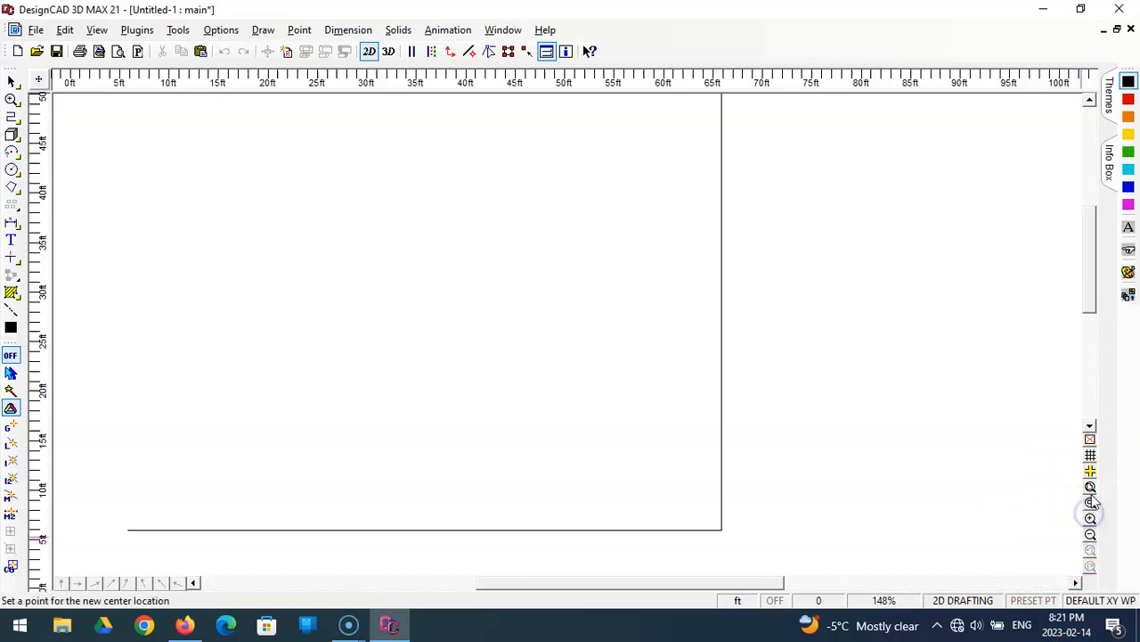
left_click(1081, 484)
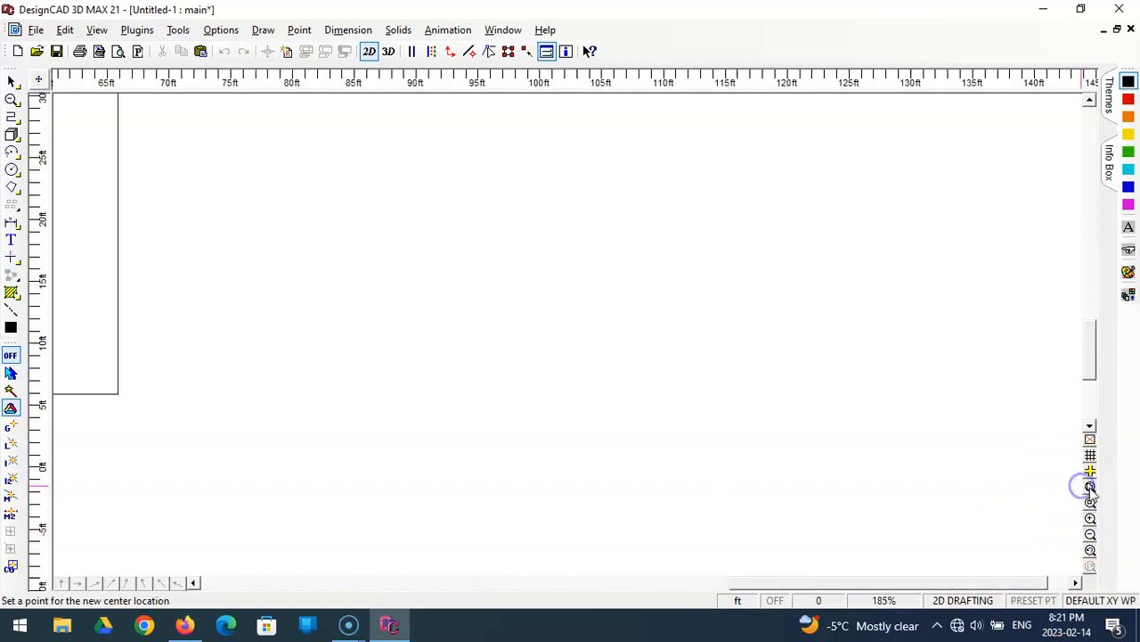
left_click(1089, 487)
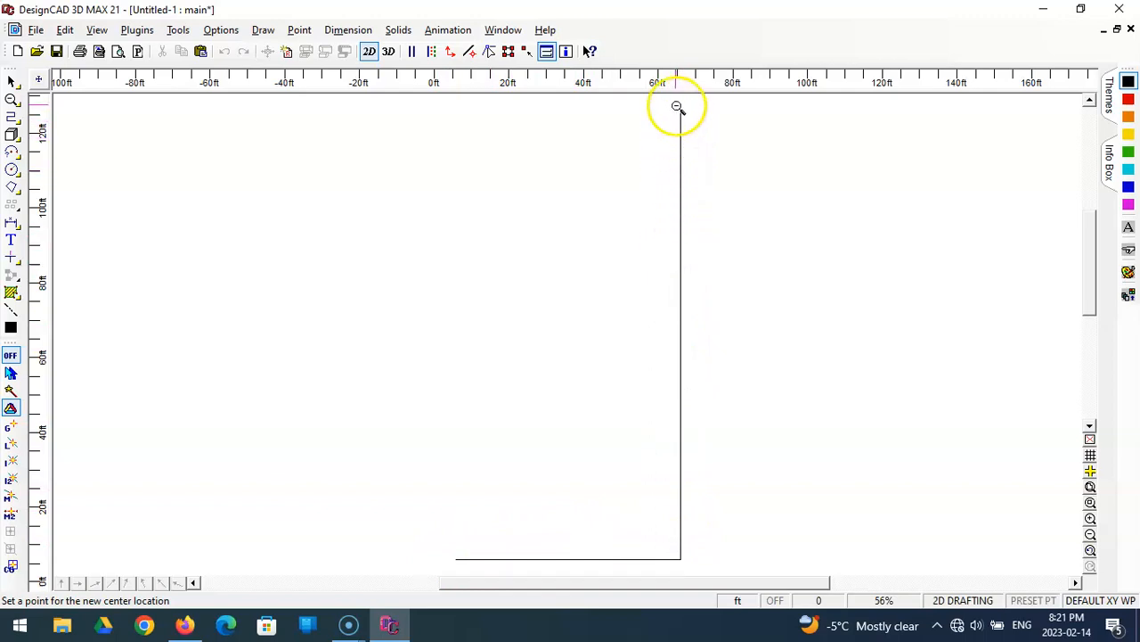
left_click(11, 121)
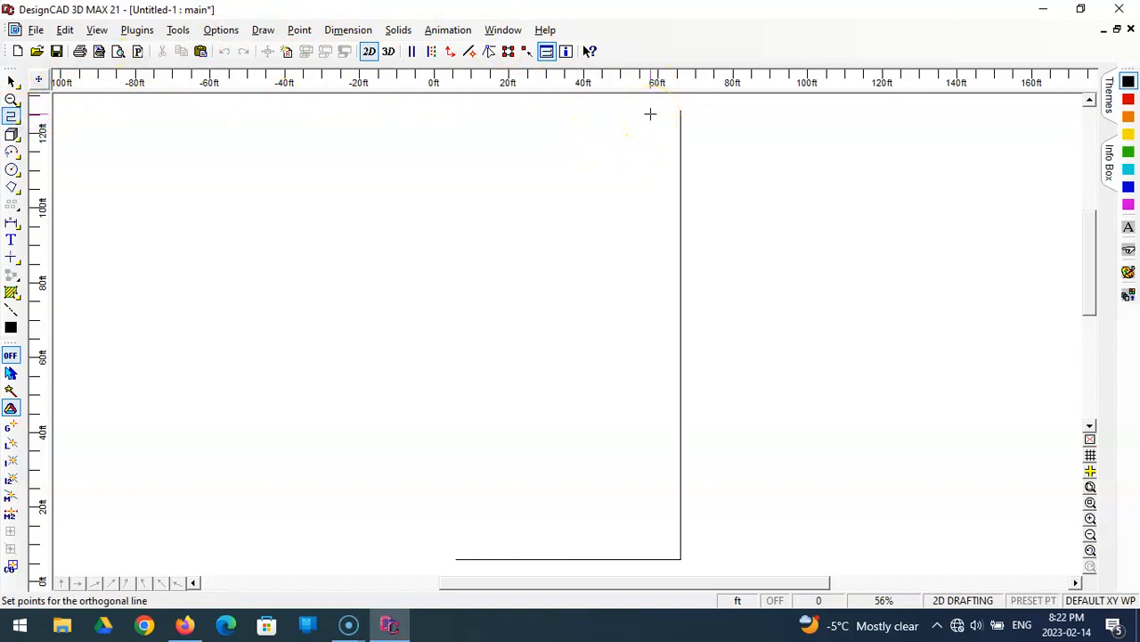
key("apostrophe")
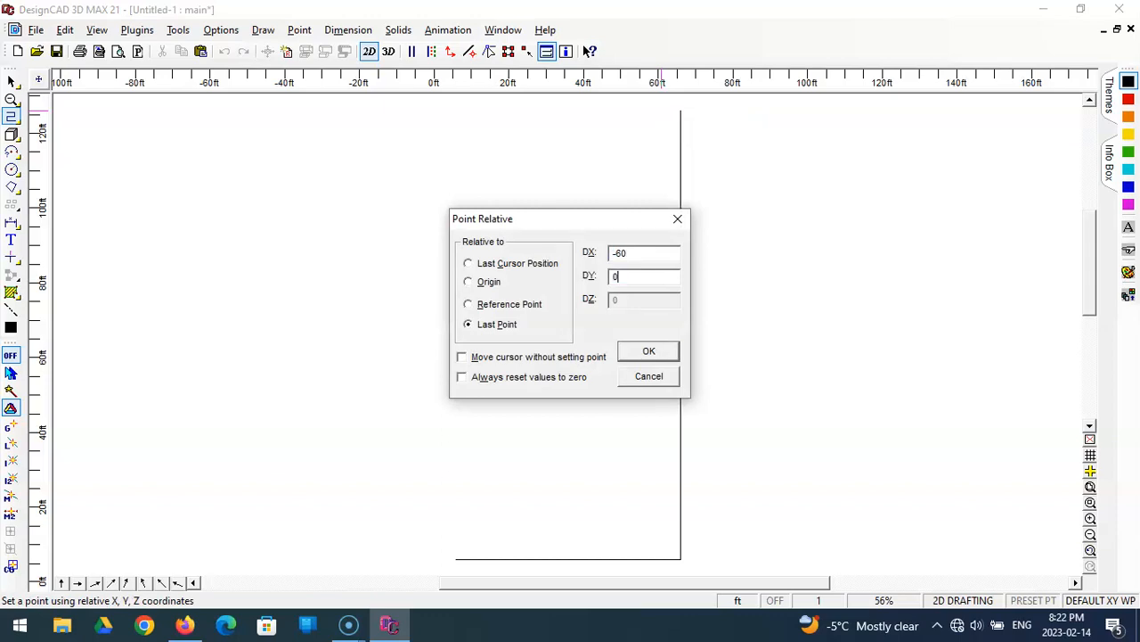
key("Return")
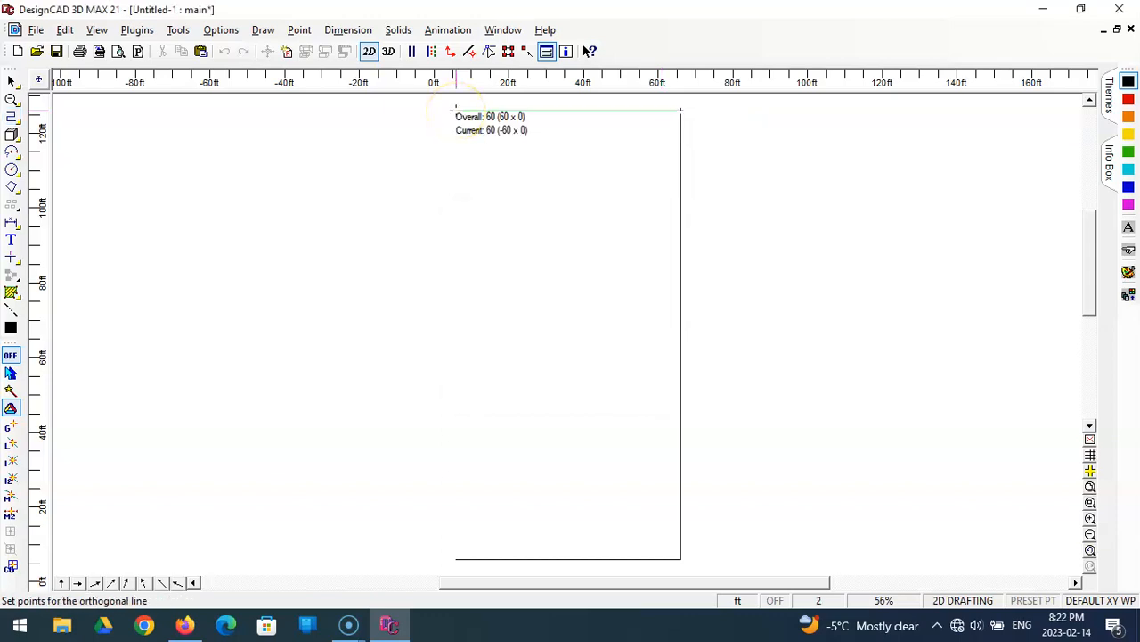
key("Return")
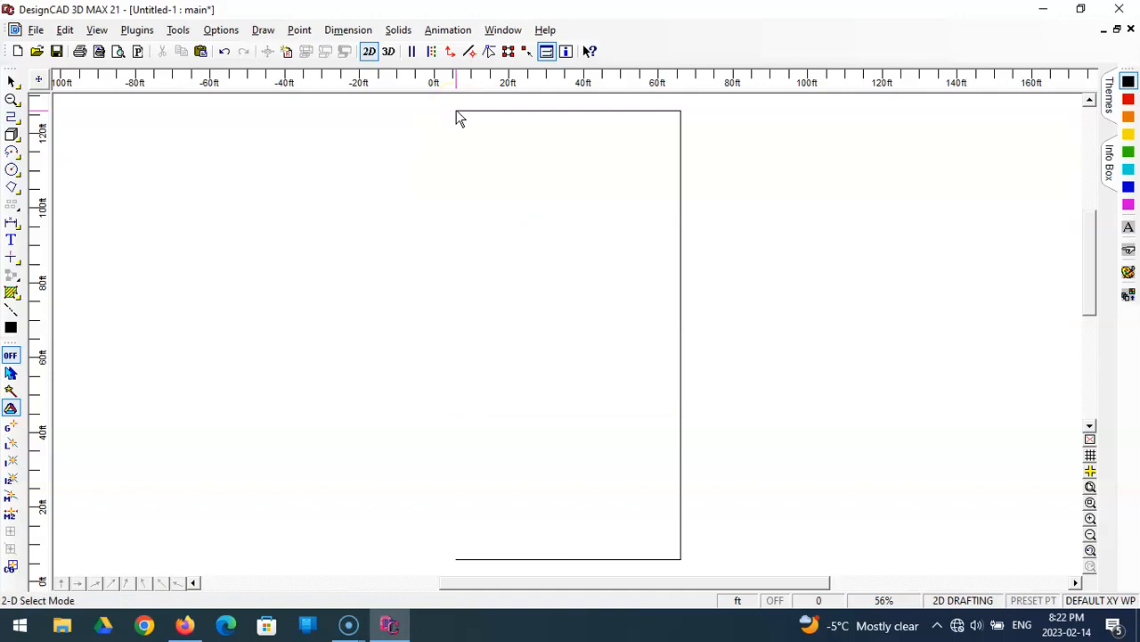
left_click(452, 113)
left_click(491, 113)
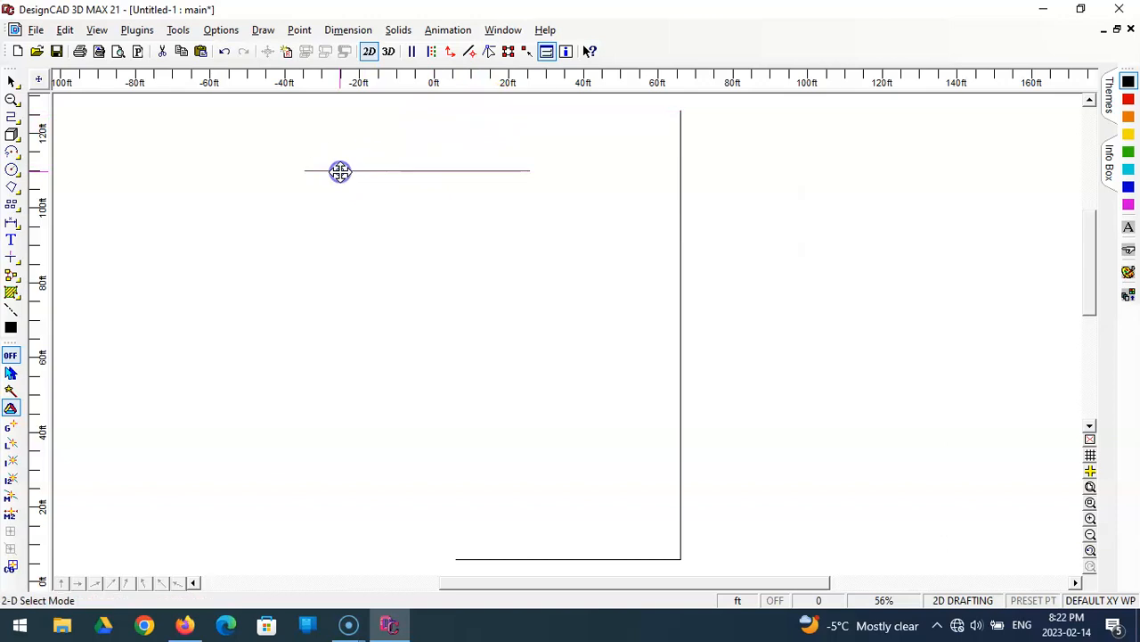
key("Escape")
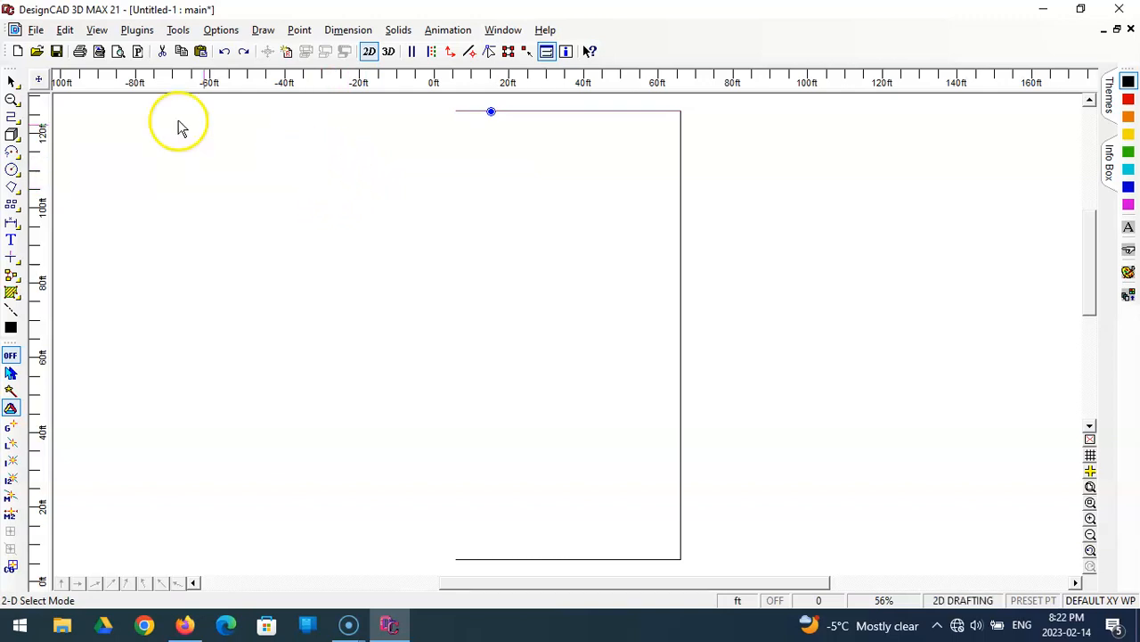
Step: Close the outline with a 120 ft vertical orthogonal line from the upper line's left end down to the bottom line's left end
left_click(14, 116)
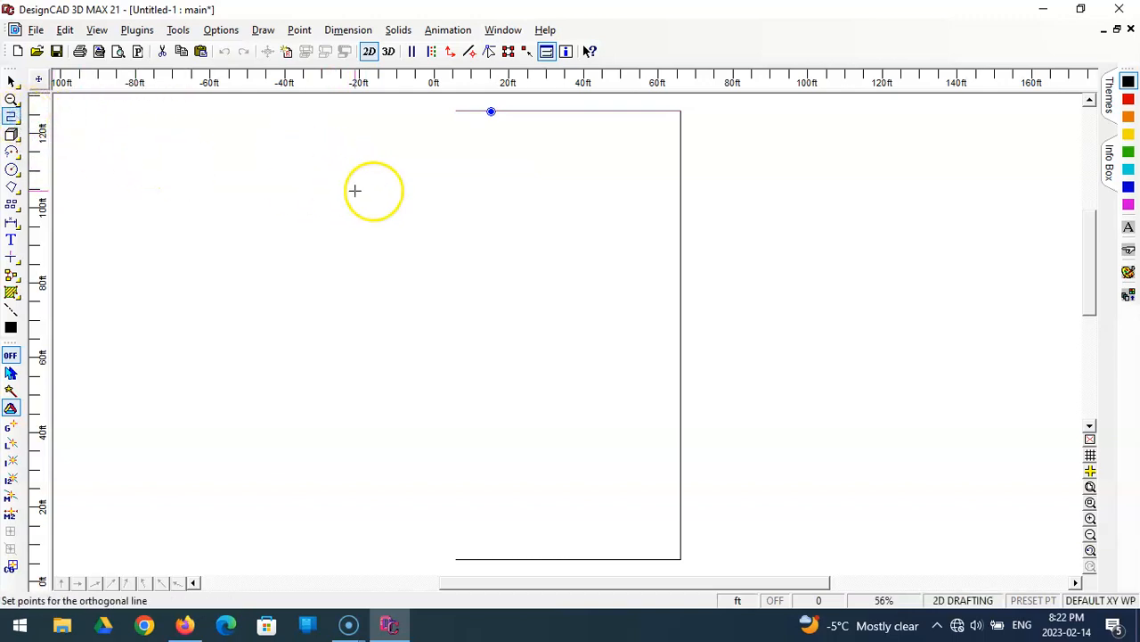
left_click(455, 112)
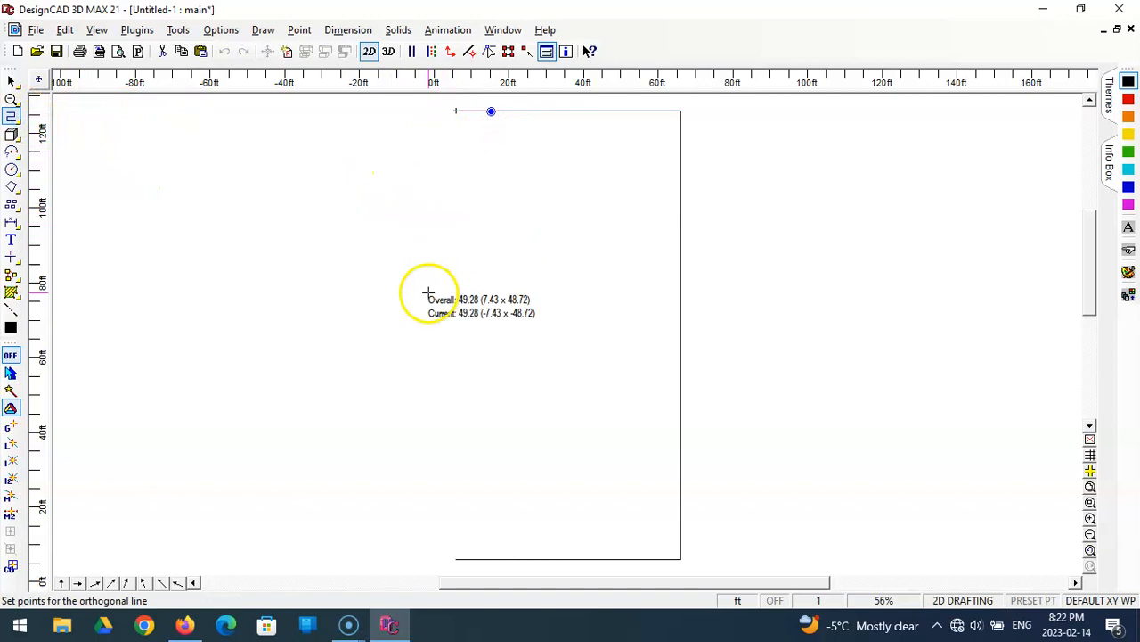
left_click(455, 558)
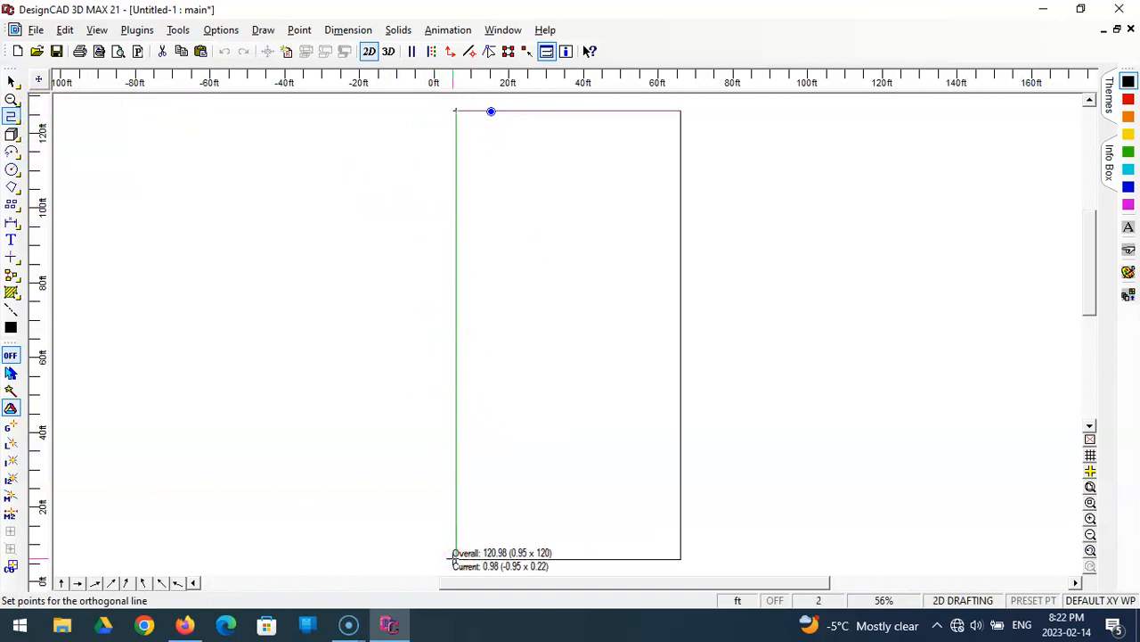
key("Return")
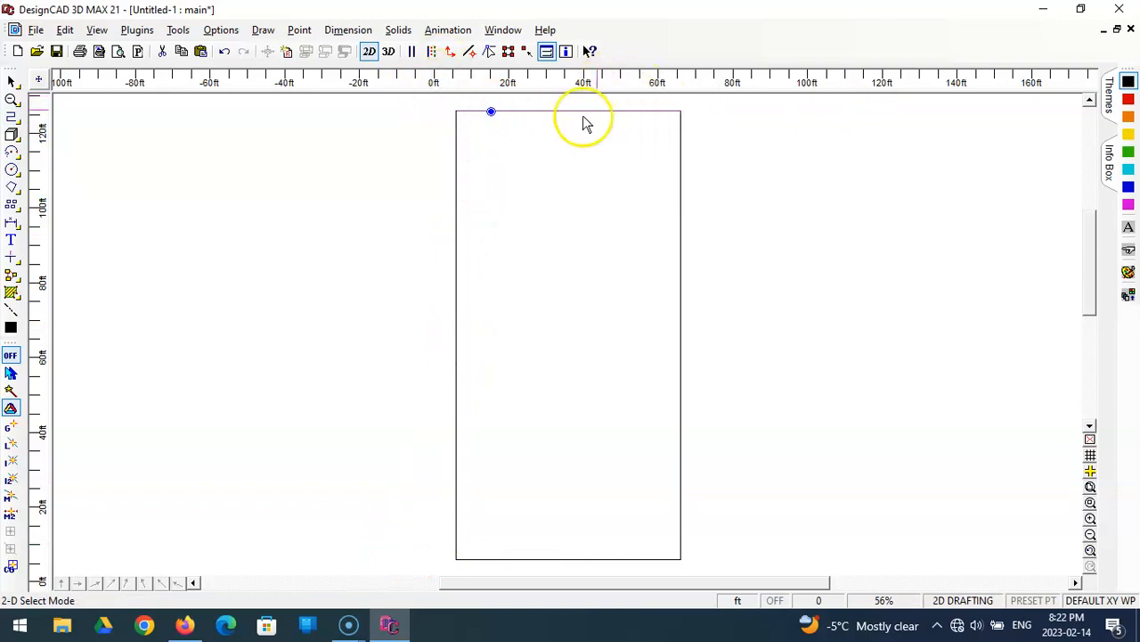
Step: Hide the rulers and fit the whole outline in the view
right_click(542, 83)
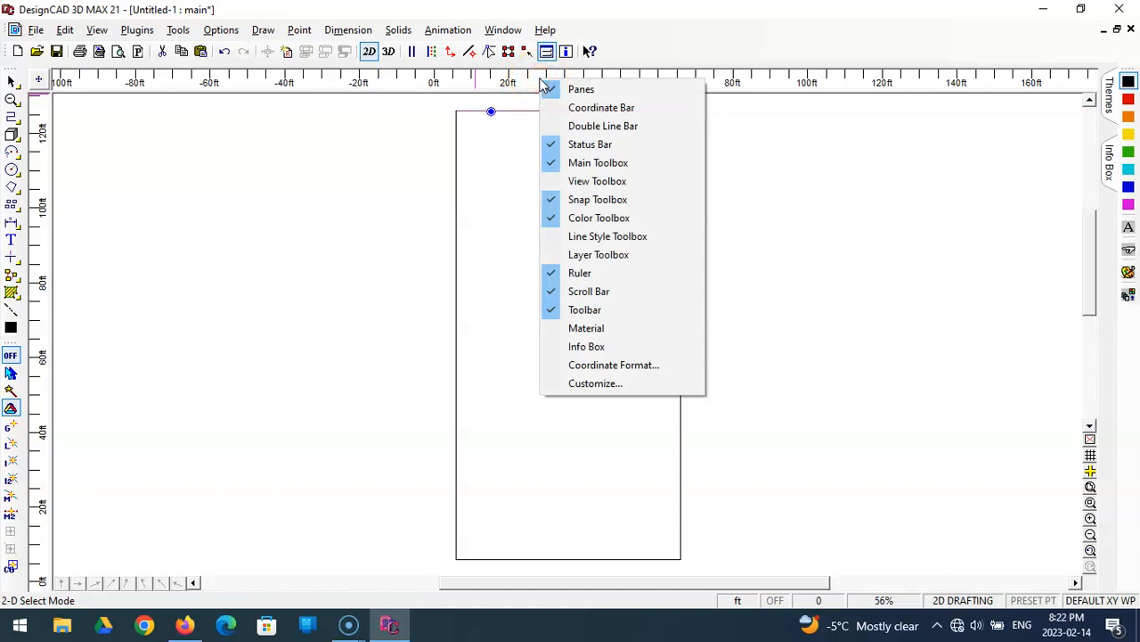
left_click(594, 273)
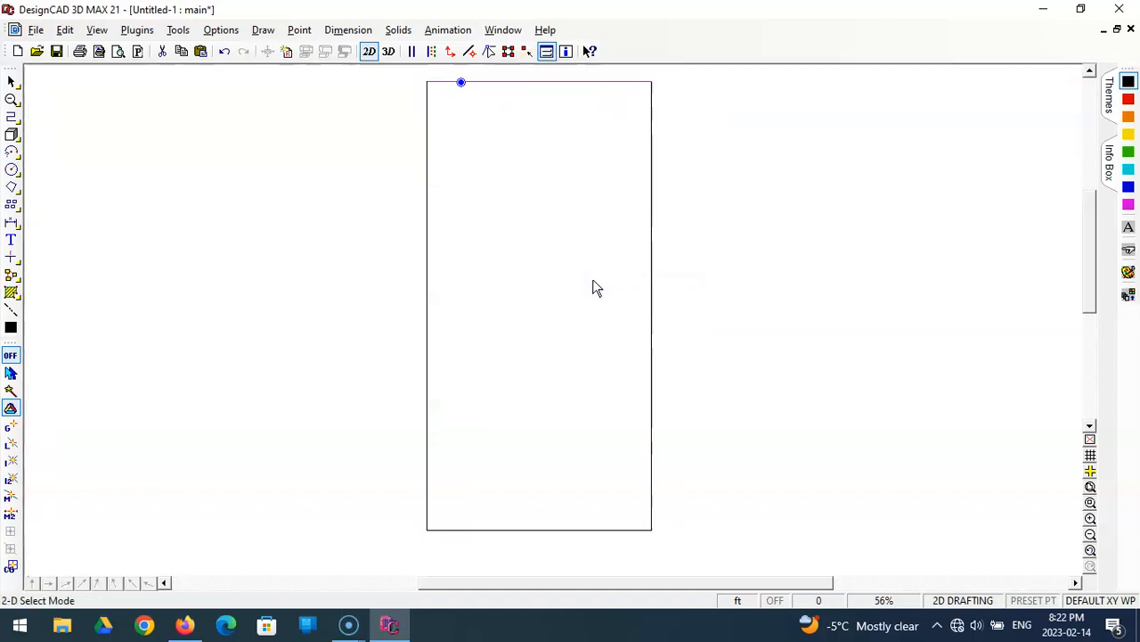
left_click(1090, 486)
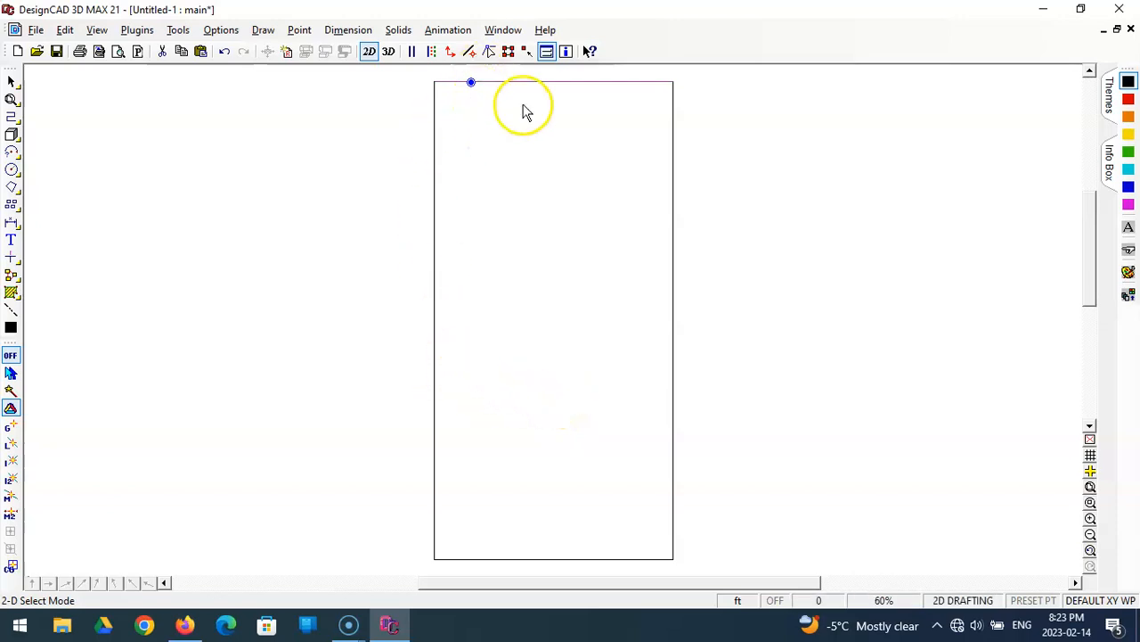
Step: Add a line parallel to the outline's left side, 4 ft inside it, using Parallel by Distance
left_click(11, 117)
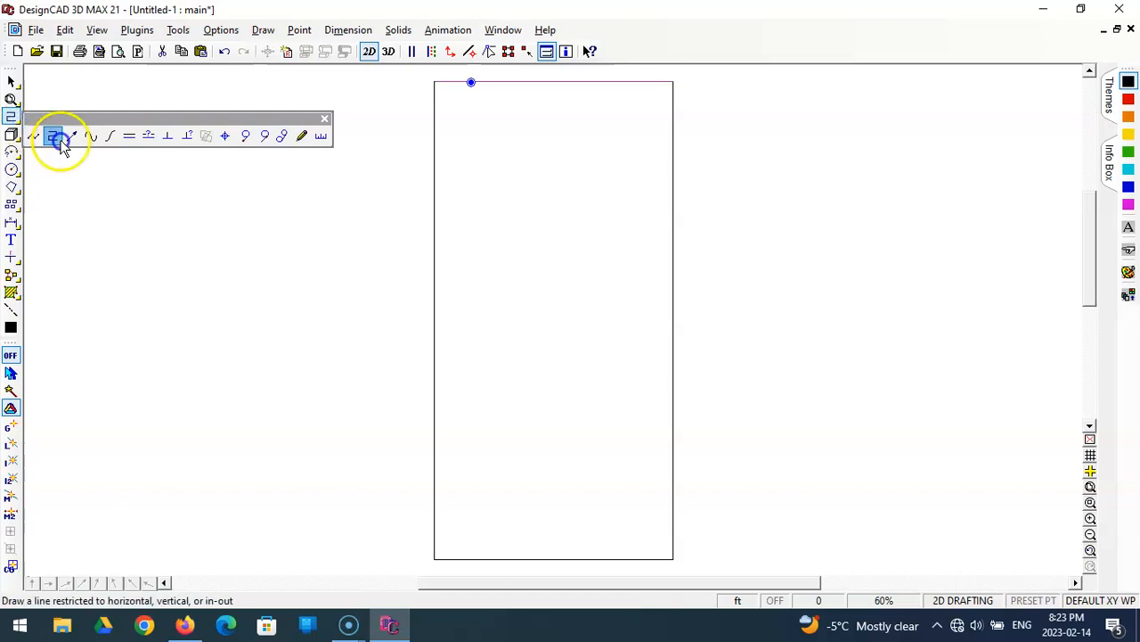
left_click(147, 138)
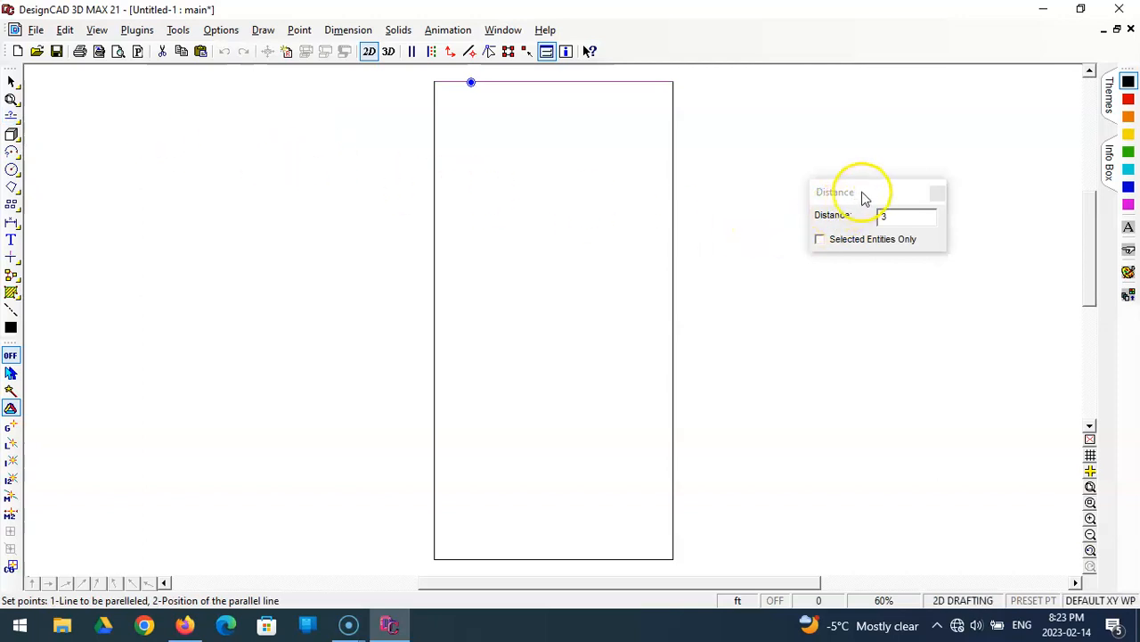
left_click_drag(861, 196, 850, 152)
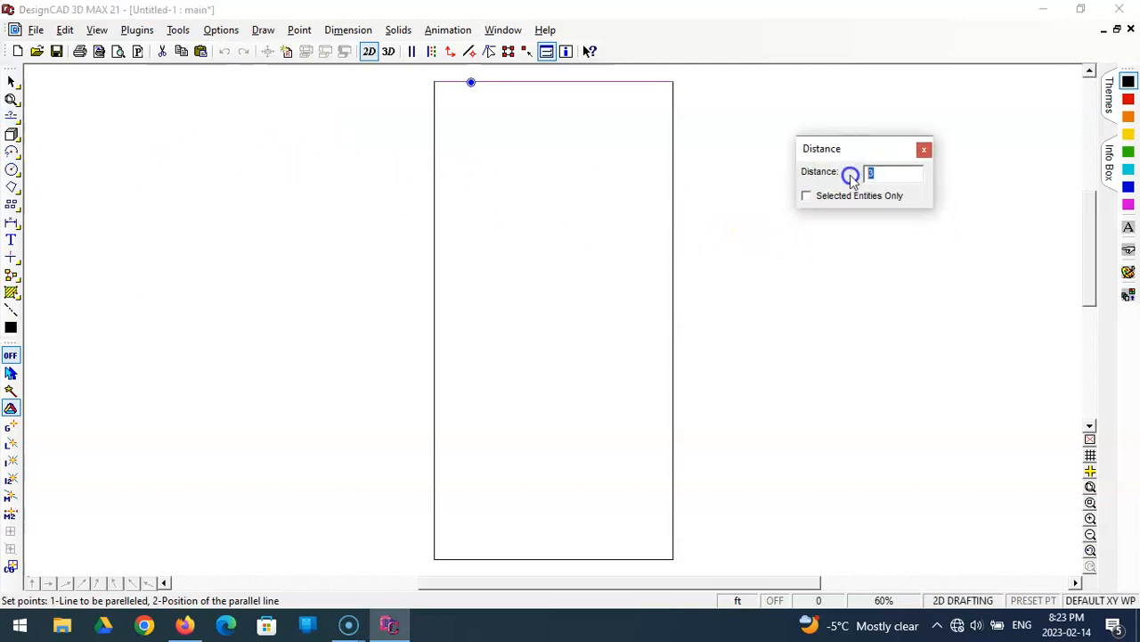
type("4")
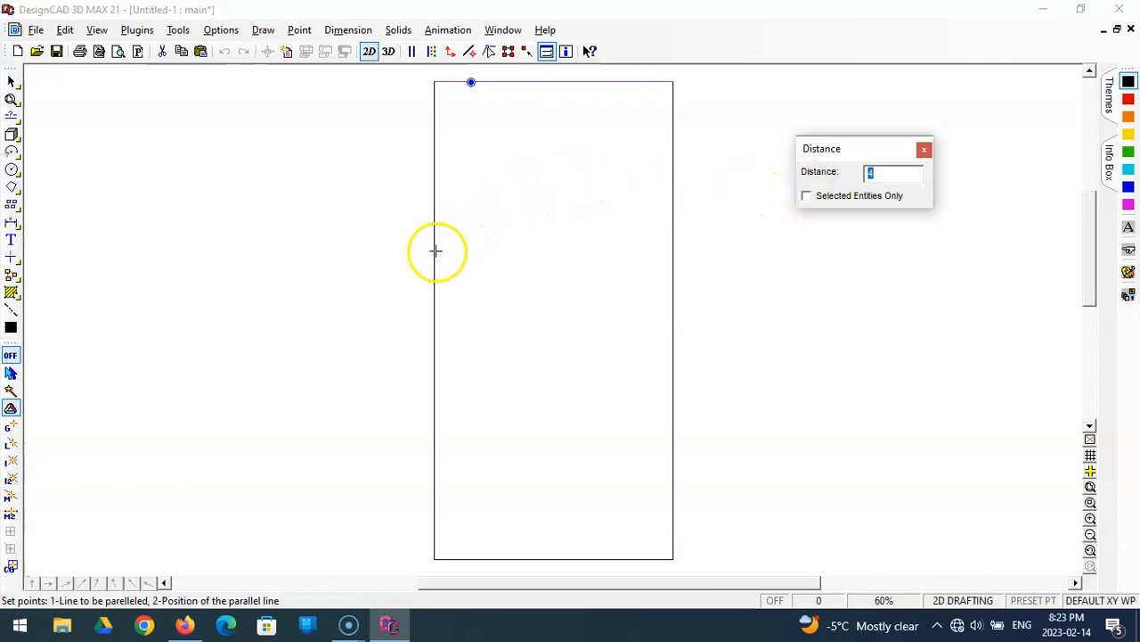
left_click(437, 250)
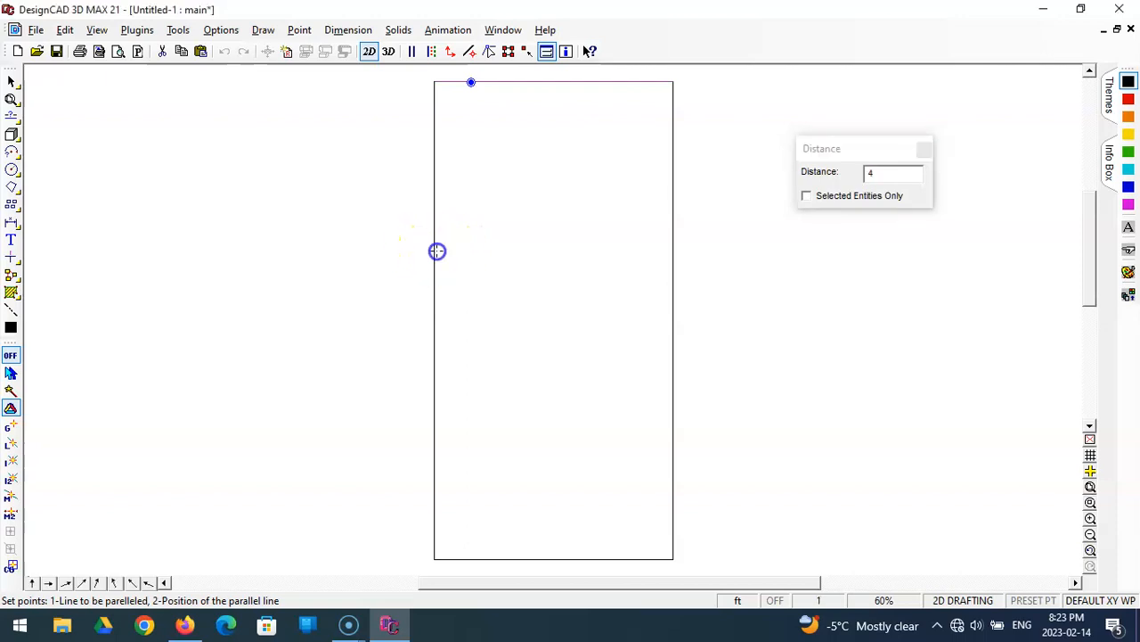
left_click(450, 249)
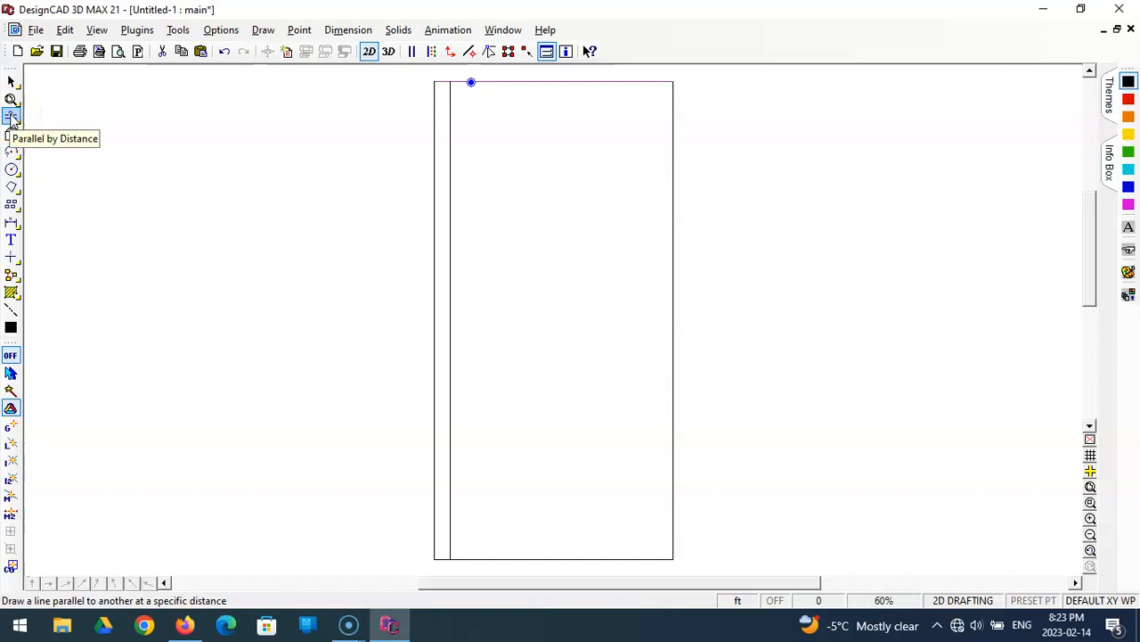
Step: Add parallel lines 4 ft inside the outline's top and right sides using Parallel by Distance
left_click(11, 117)
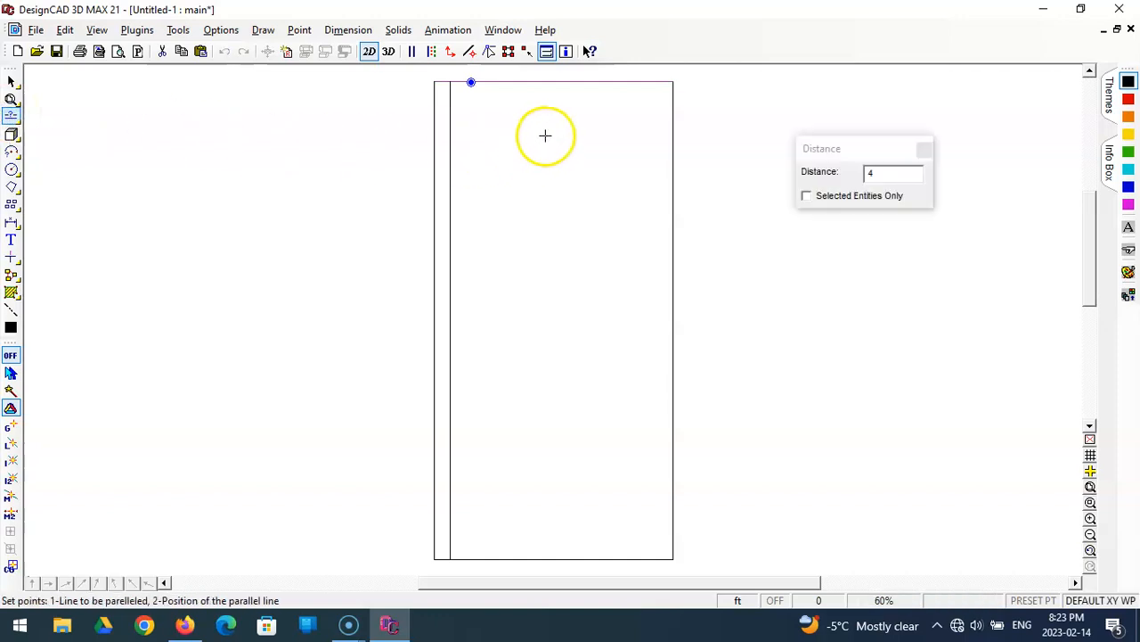
left_click(542, 82)
left_click(533, 98)
left_click(657, 209)
left_click(638, 204)
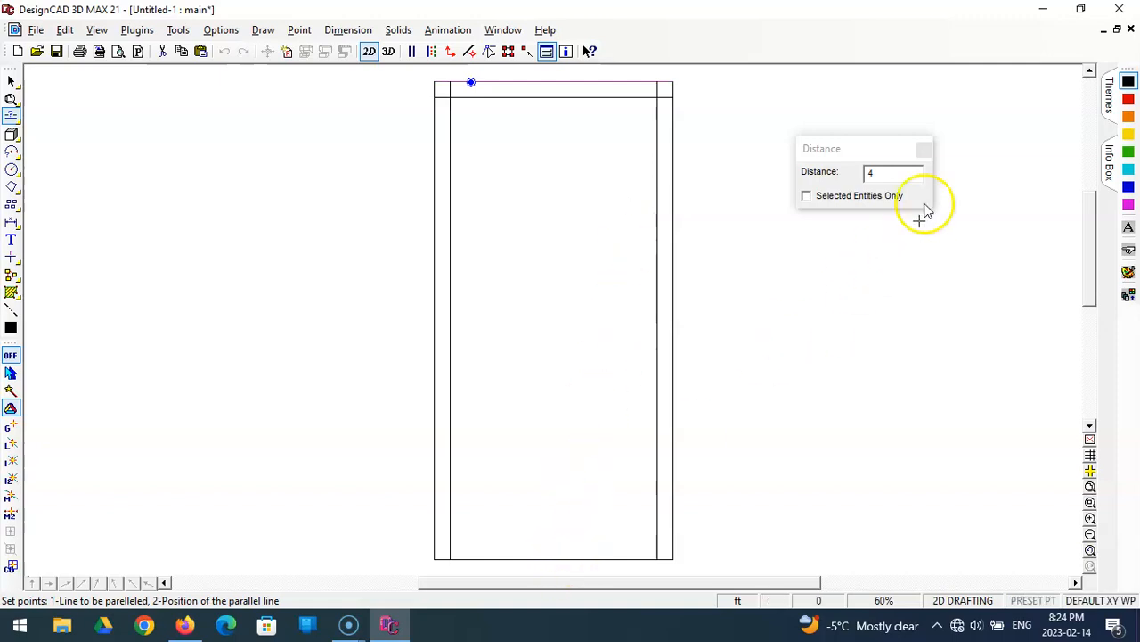
Step: Add a line parallel to the outline's bottom side, 25 ft above it, and end the Parallel by Distance command
double_click(864, 175)
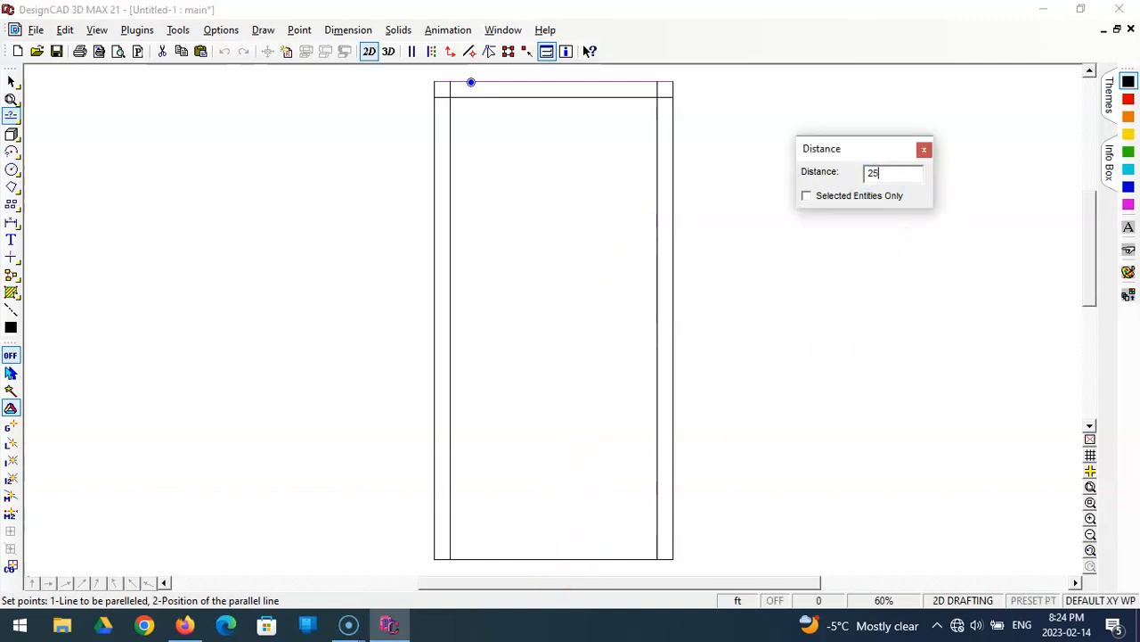
left_click(567, 558)
left_click(555, 470)
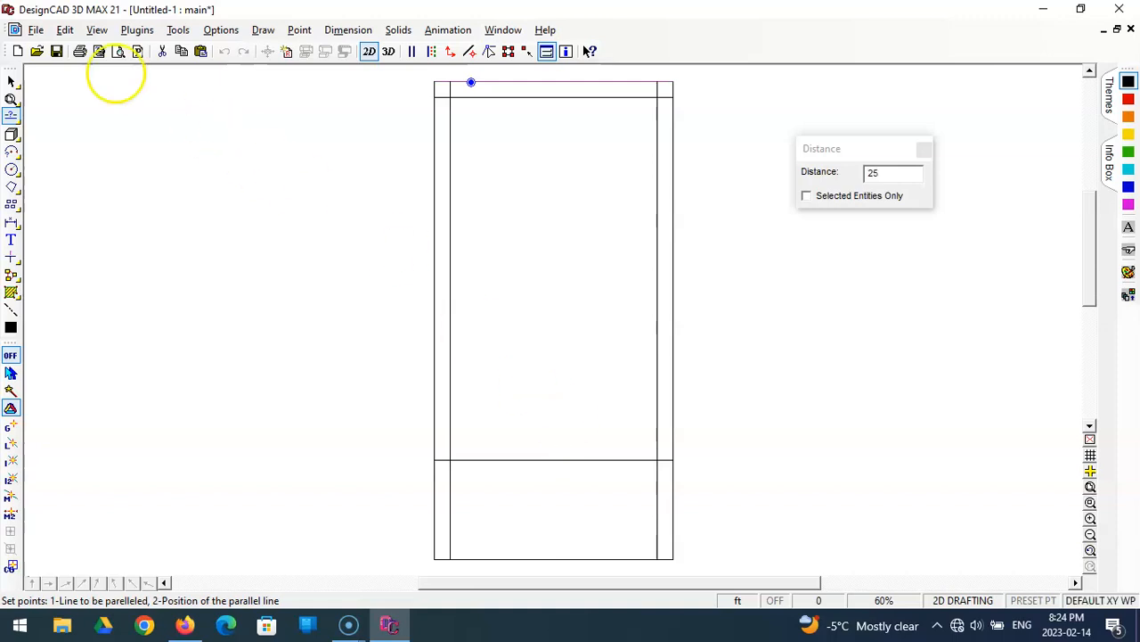
left_click(11, 81)
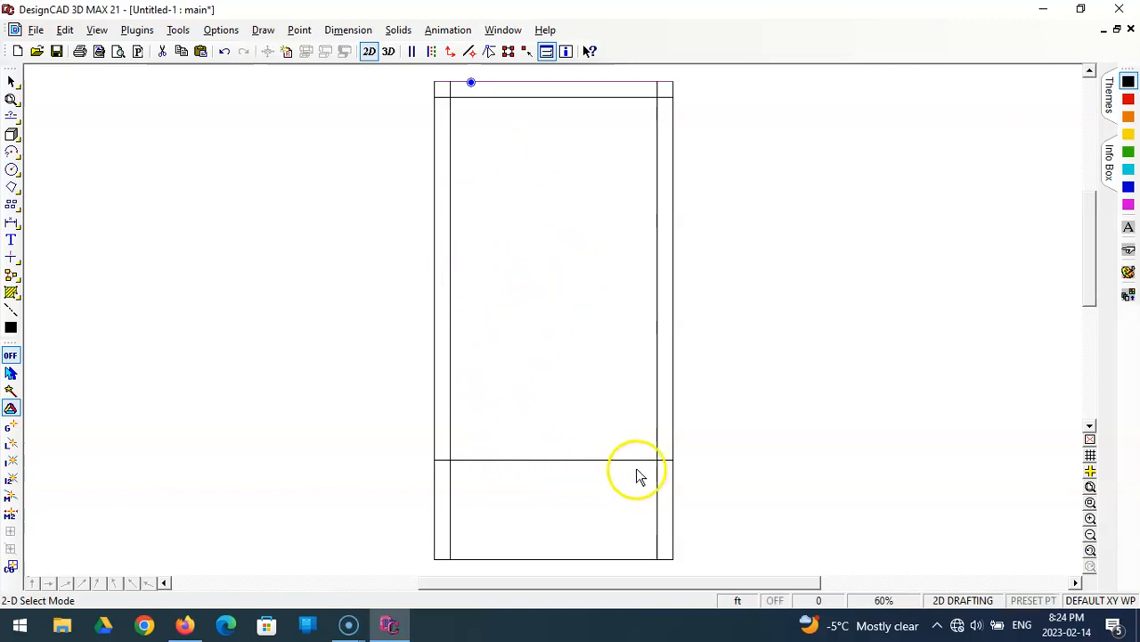
Step: Change the horizontal line 25 ft above the bottom side to the Hidden line style with line scale 6
left_click(495, 461)
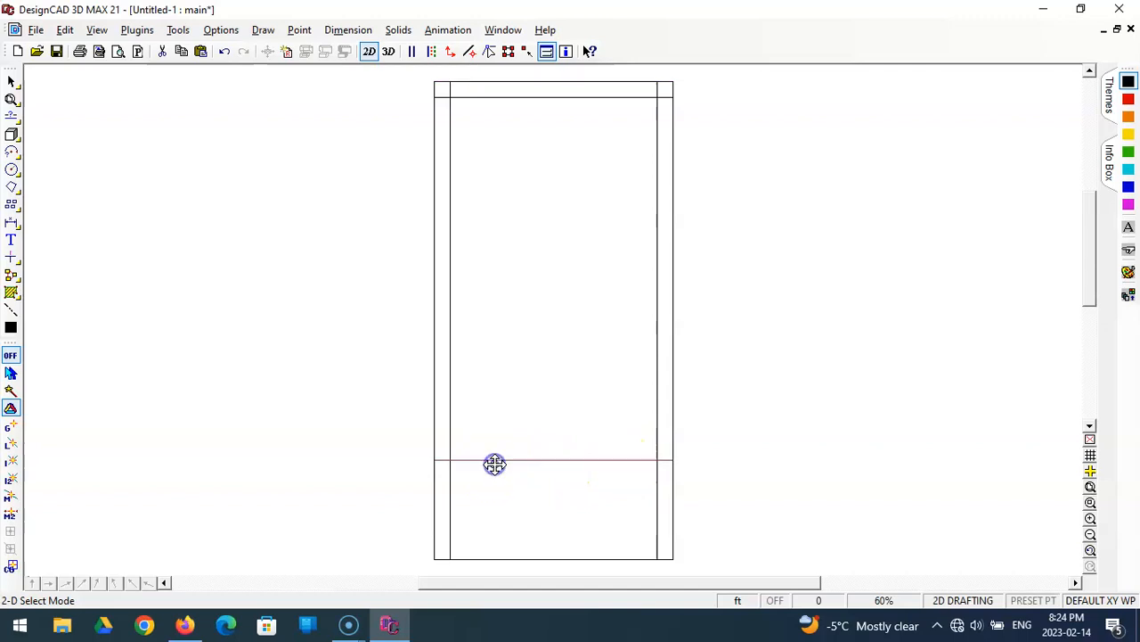
double_click(495, 465)
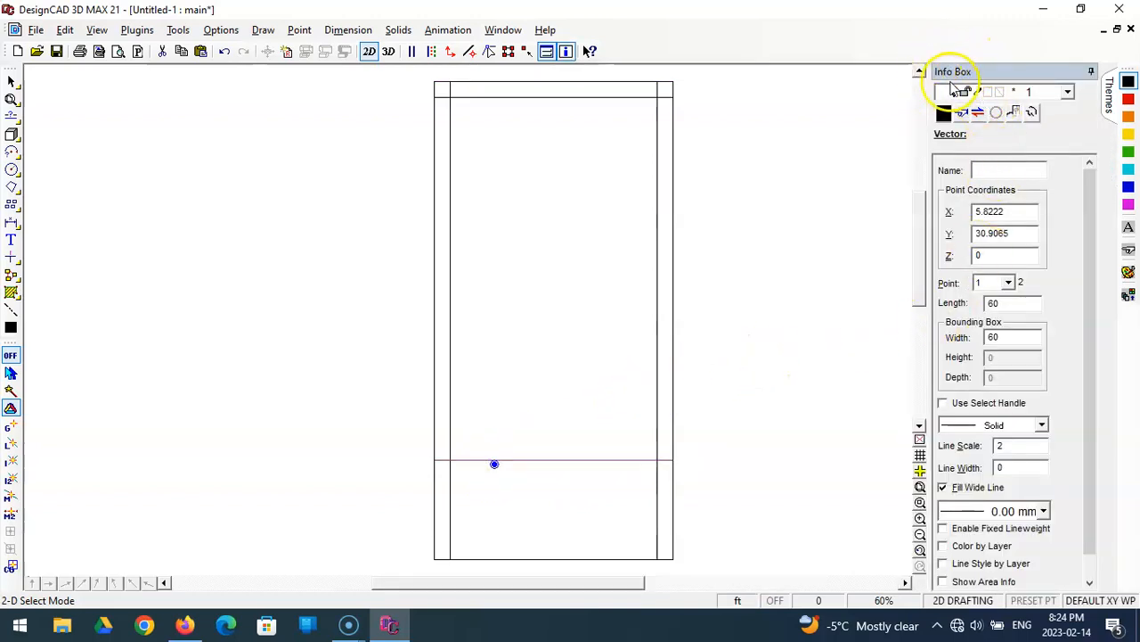
left_click(1041, 425)
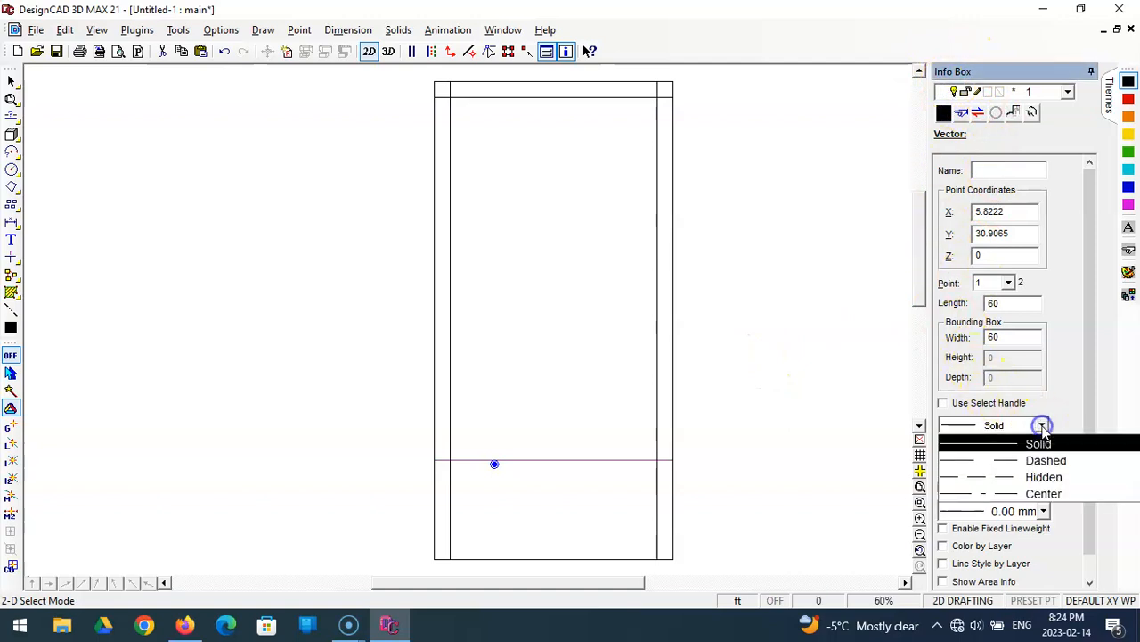
left_click(1025, 476)
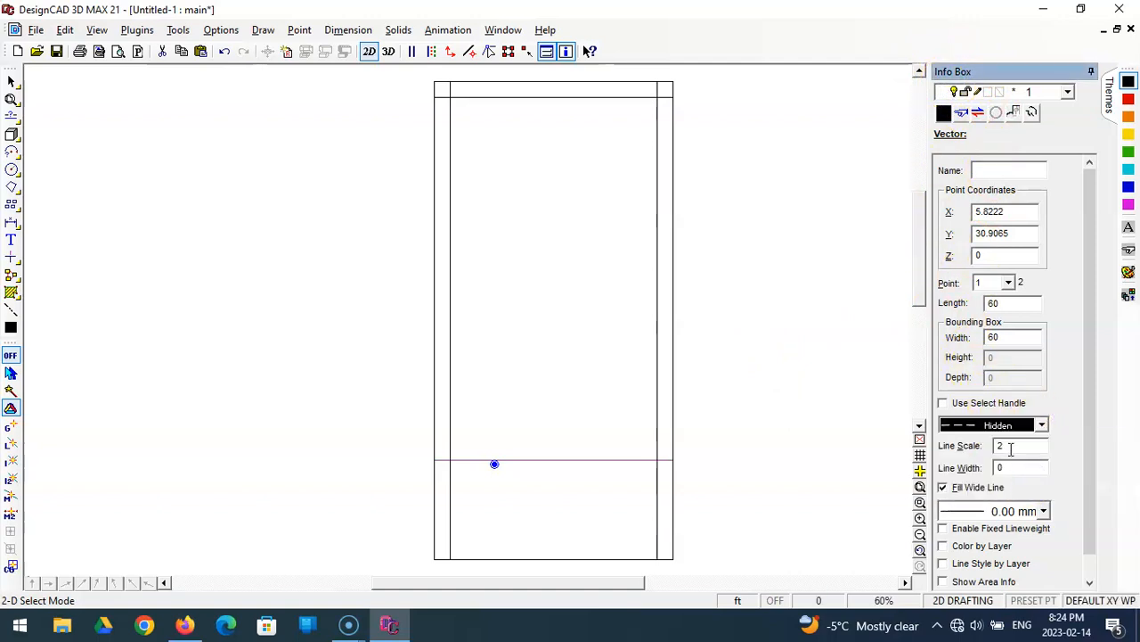
left_click(1011, 445)
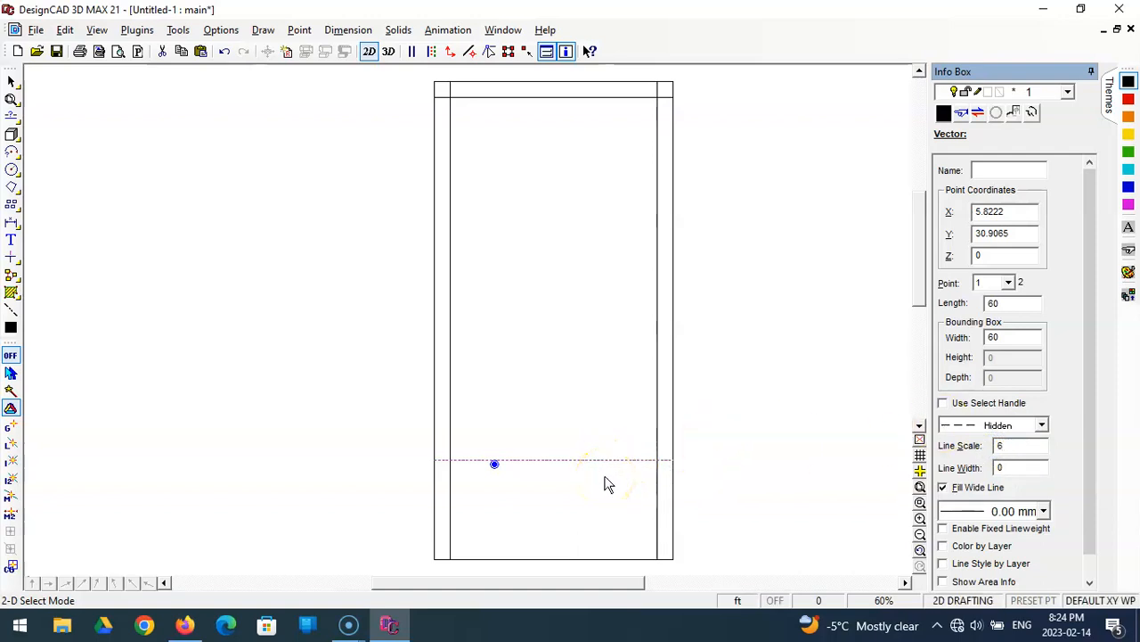
key("Return")
left_click(609, 530)
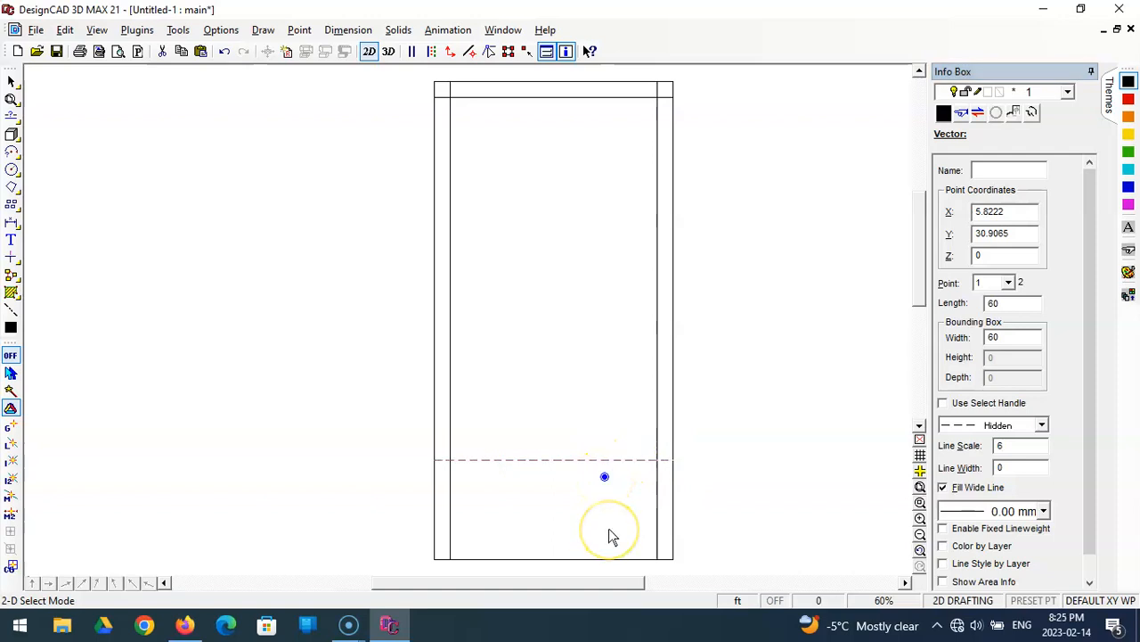
Step: Change the right inner vertical line to the Hidden line style with line scale 6, and deselect it
left_click(652, 419)
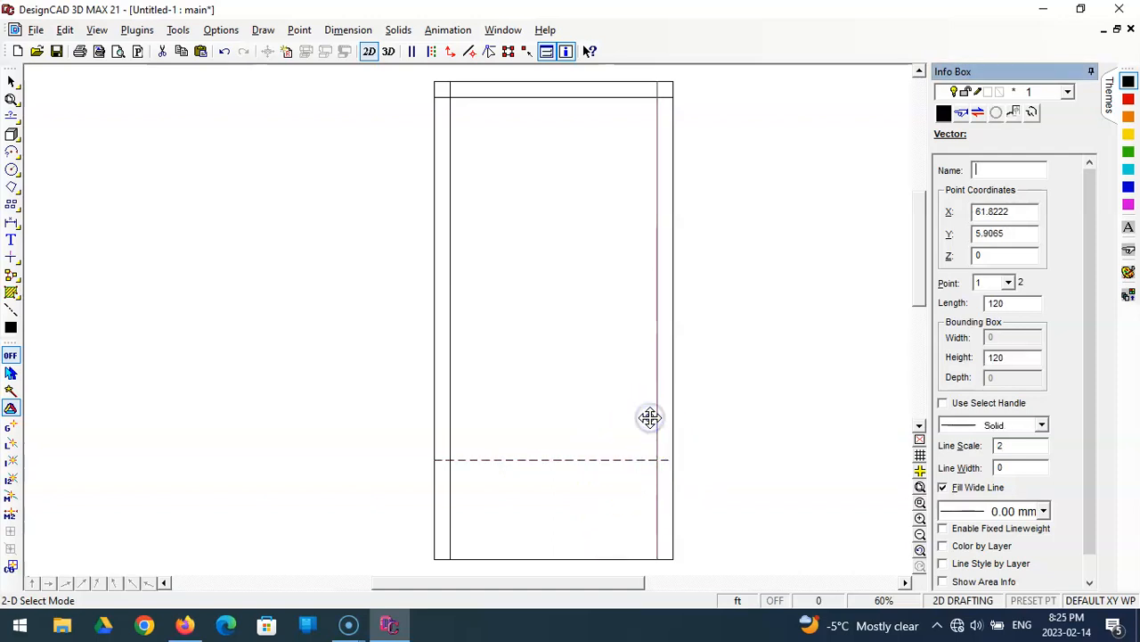
left_click(1036, 425)
left_click(1034, 469)
left_click_drag(1017, 446, 939, 445)
type("6")
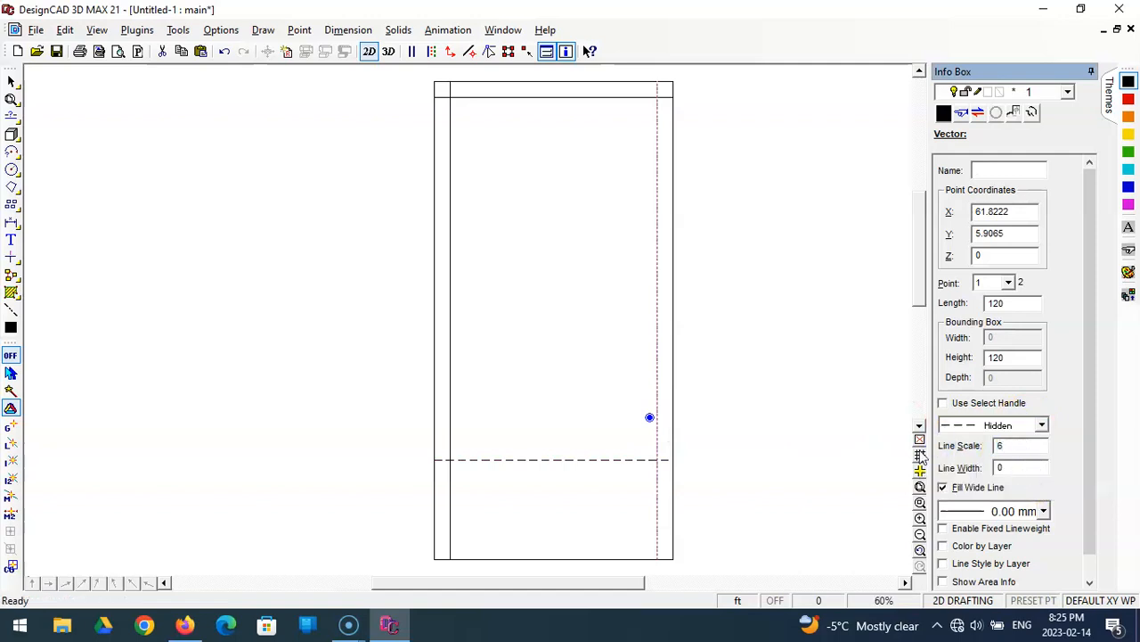
left_click(359, 302)
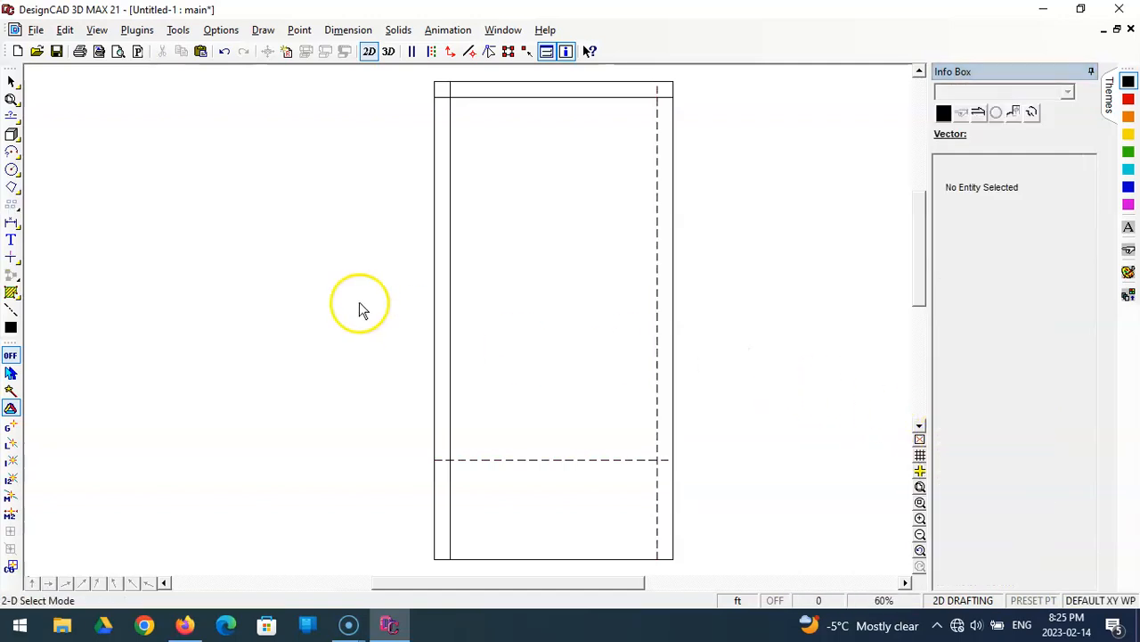
Step: Change the left inner vertical line to the Hidden line style with the same line scale as the right one
left_click(465, 337)
left_click_drag(1012, 446, 935, 448)
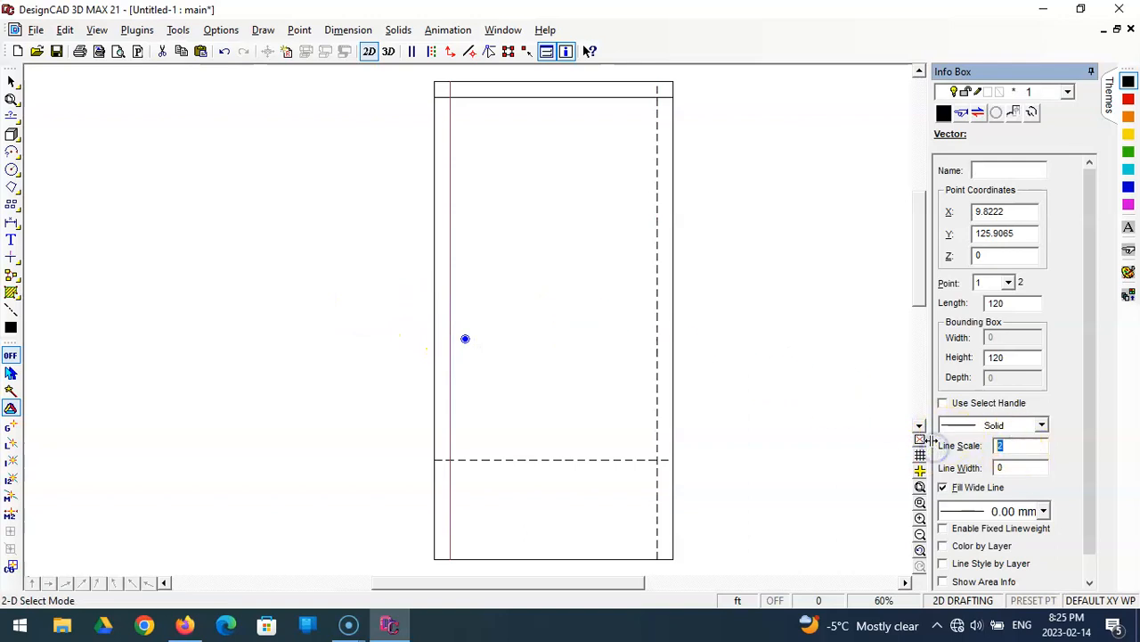
left_click(964, 425)
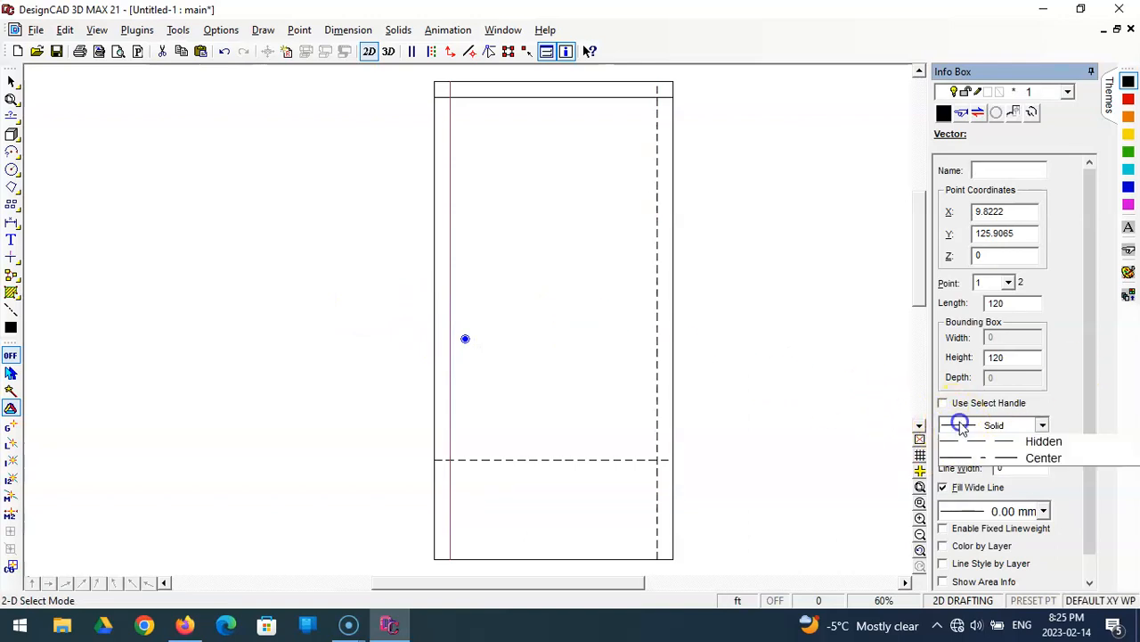
left_click(975, 473)
left_click(759, 330)
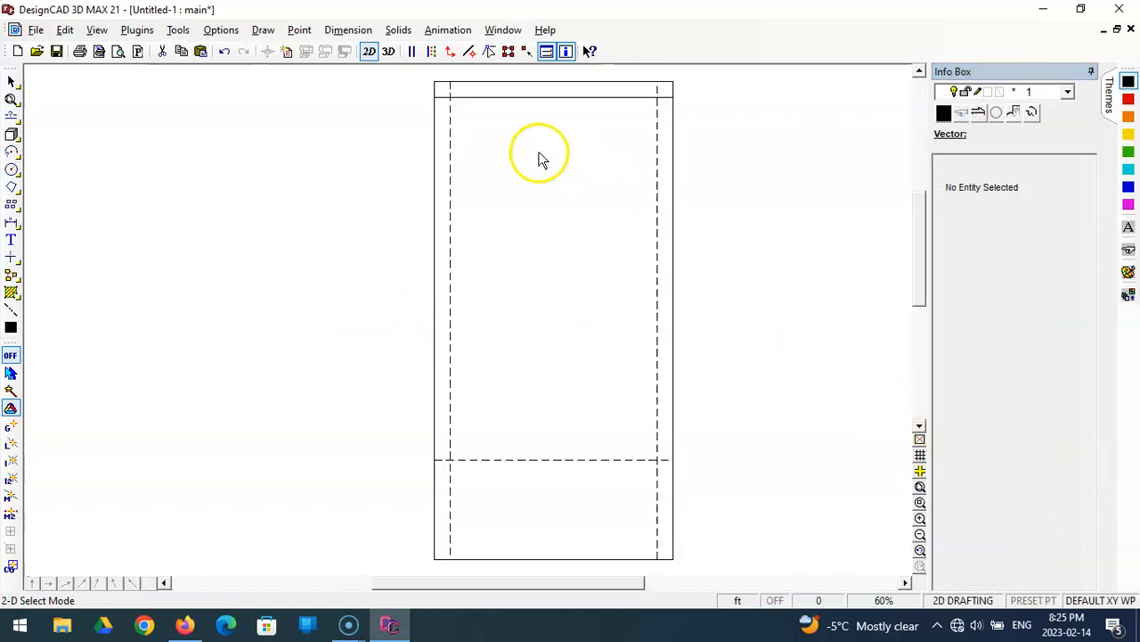
Step: Change the upper inner horizontal line to the Hidden line style, matching the other inner lines' scale
left_click(523, 102)
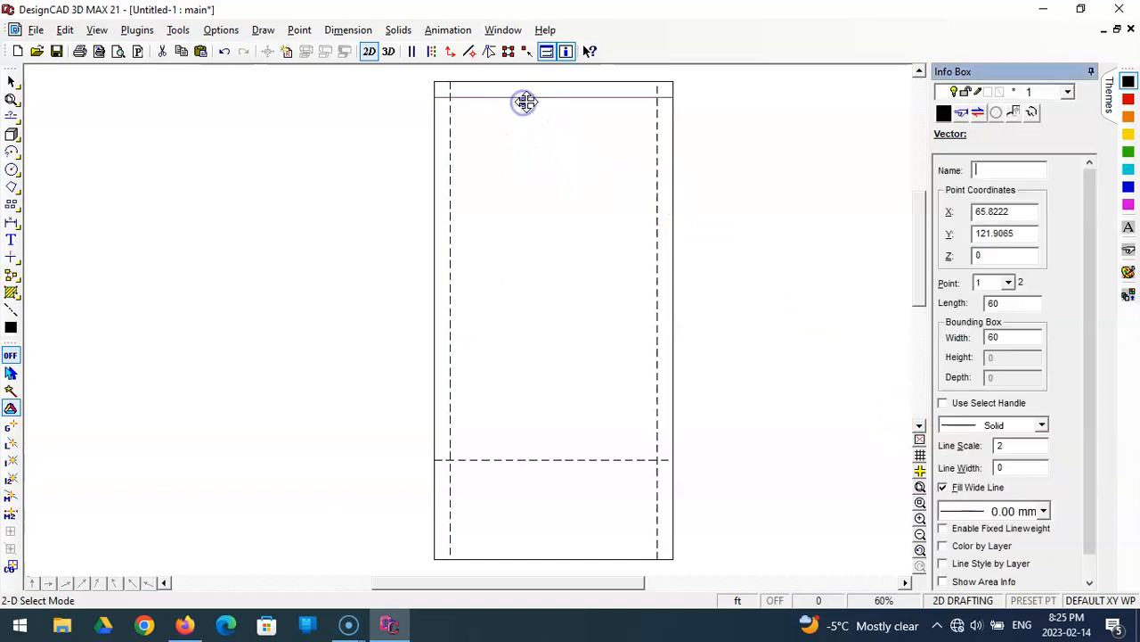
left_click(1021, 428)
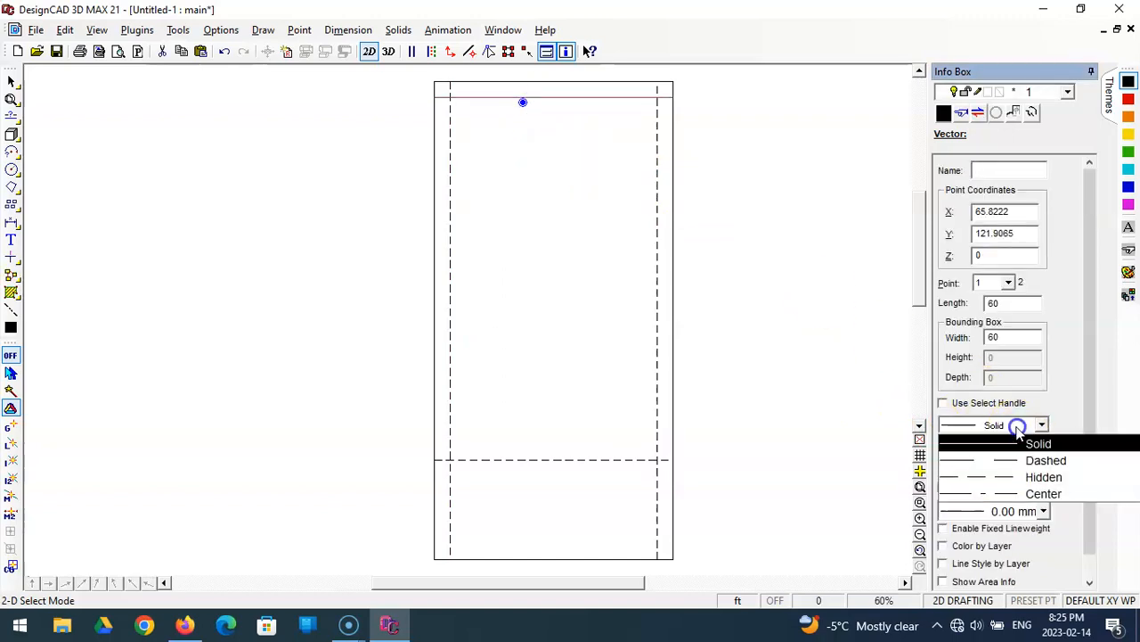
left_click(1023, 473)
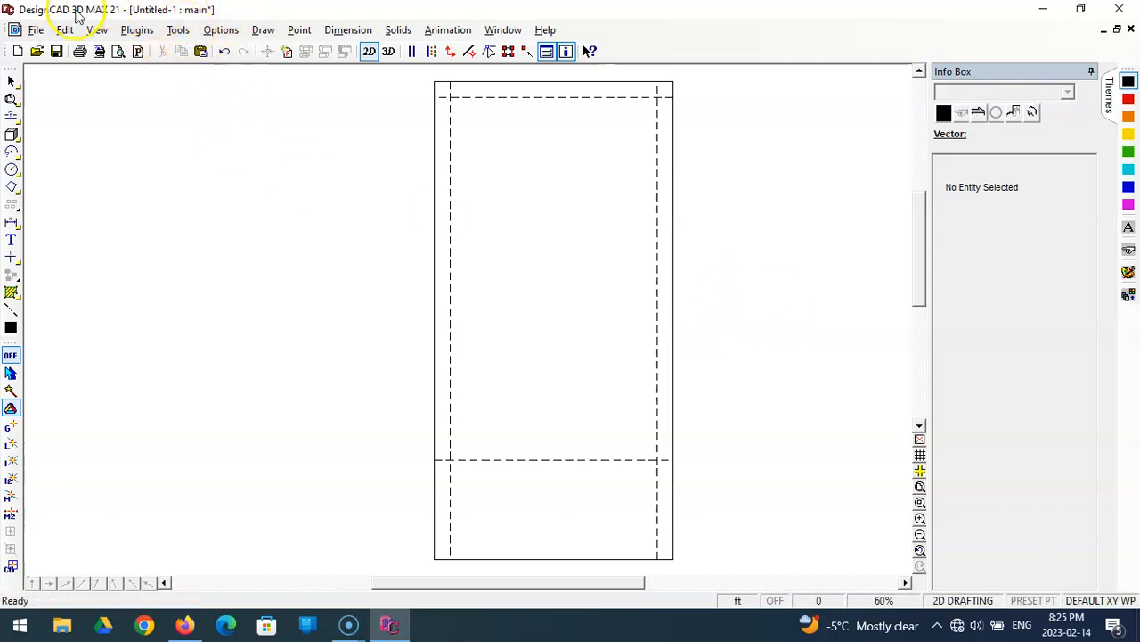
left_click(36, 30)
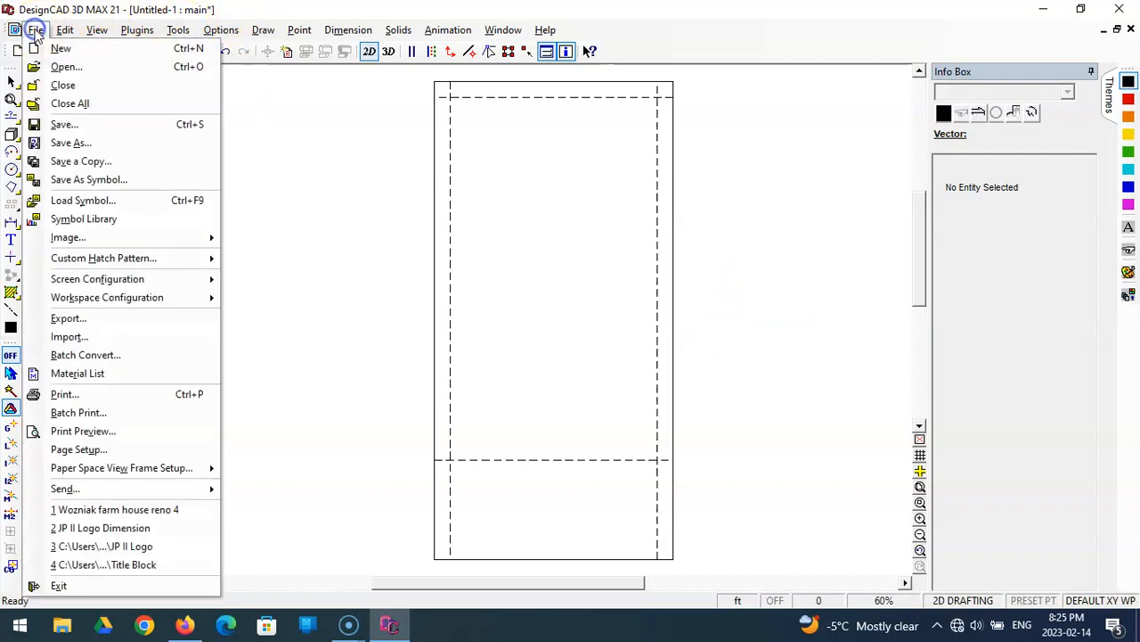
left_click(80, 144)
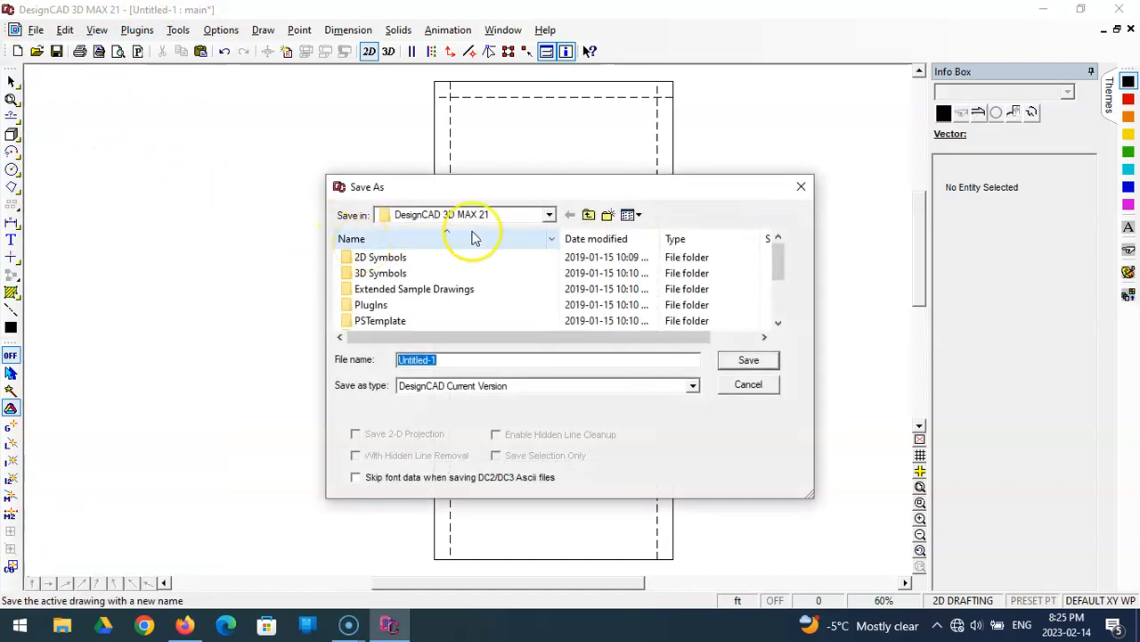
left_click(549, 216)
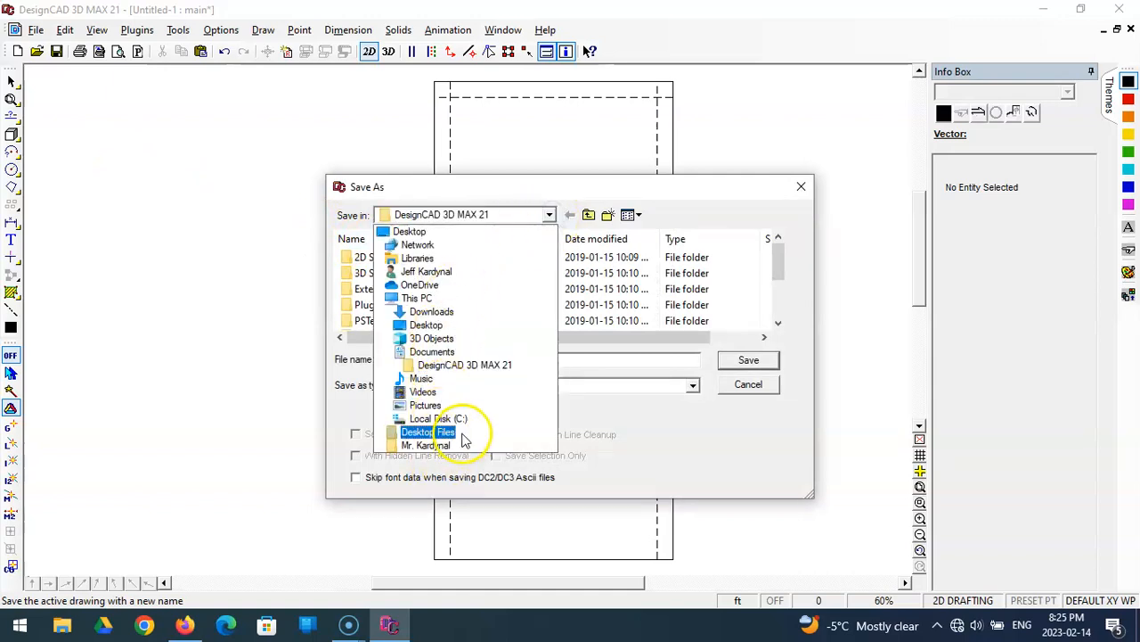
left_click(751, 385)
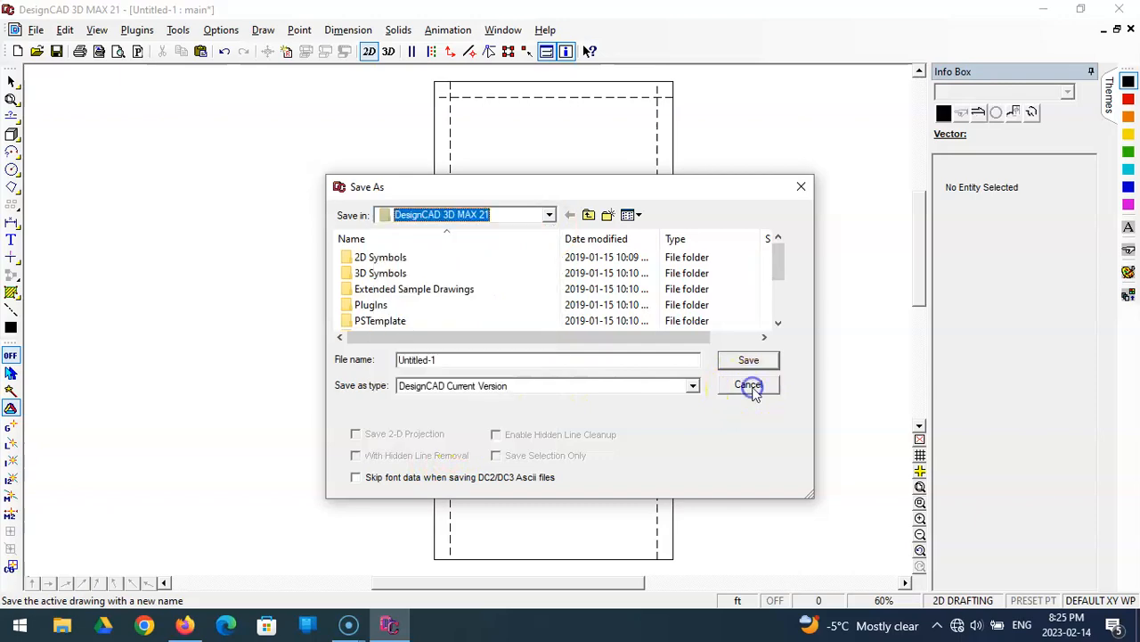
left_click(751, 385)
Step: Create a desktop folder named "Grade 9" followed by the teacher's name, and place it directly below the existing teacher folder
left_click(1043, 9)
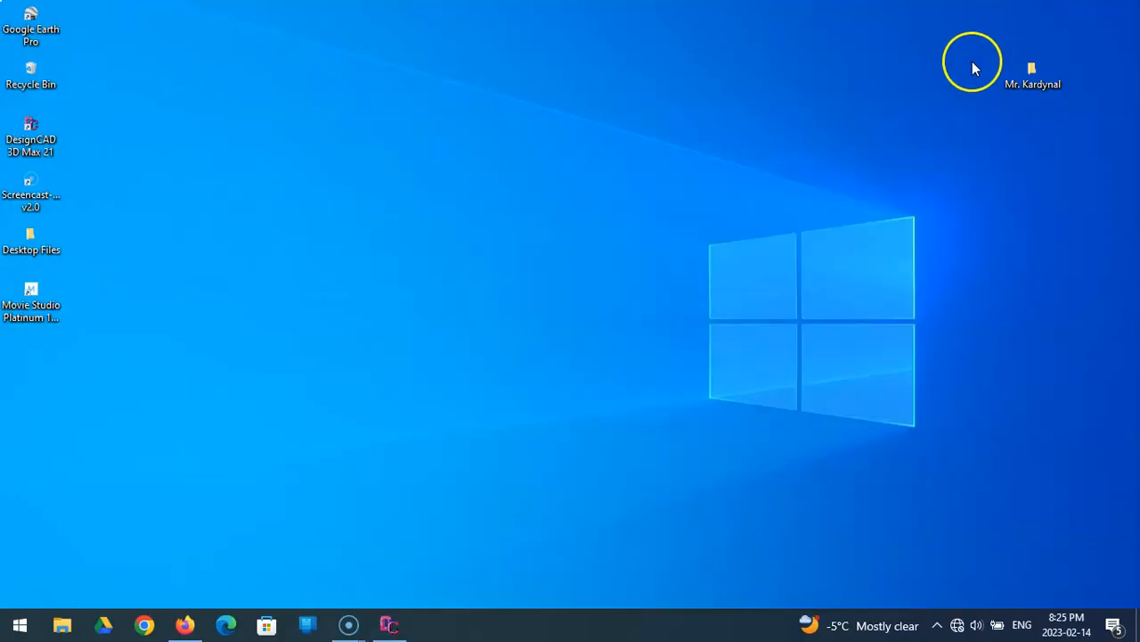
right_click(939, 140)
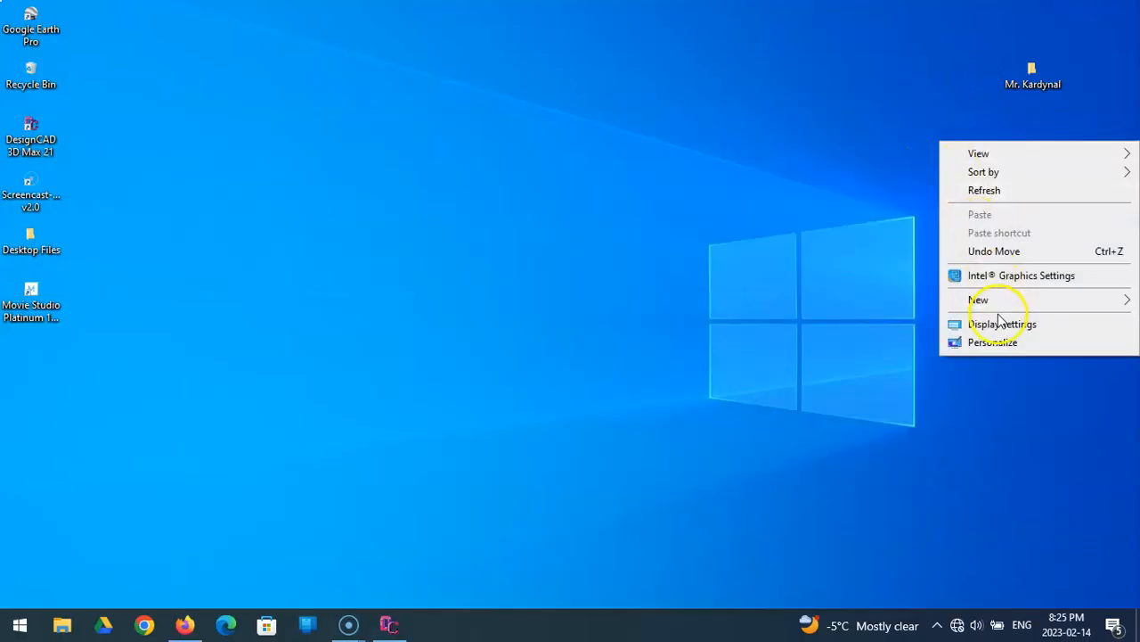
mouse_move(1009, 309)
left_click(884, 298)
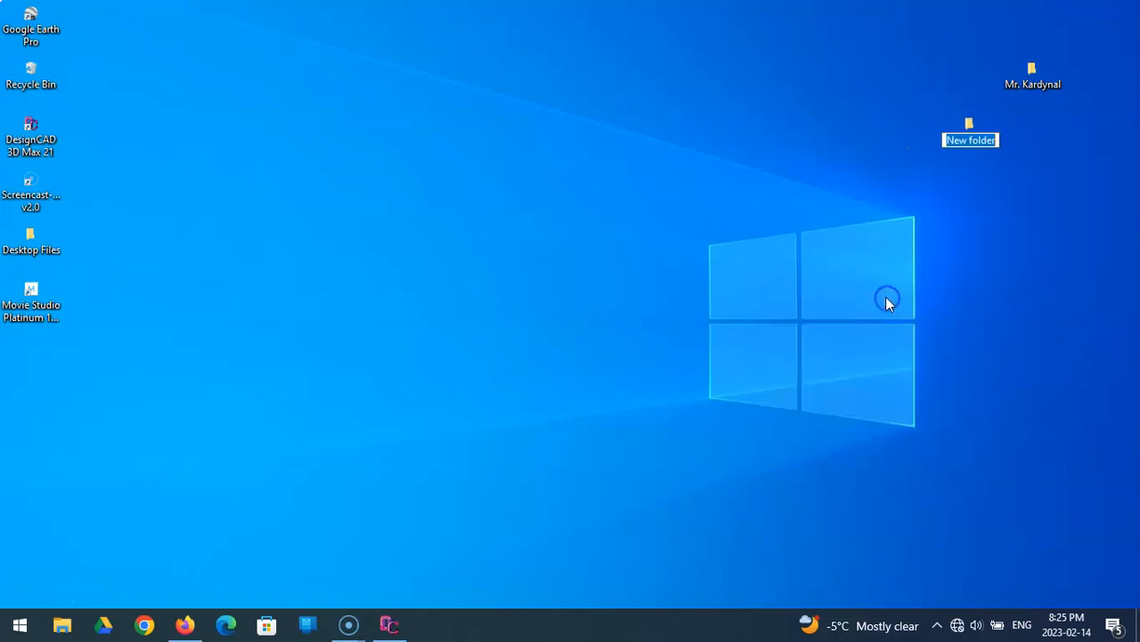
type("G")
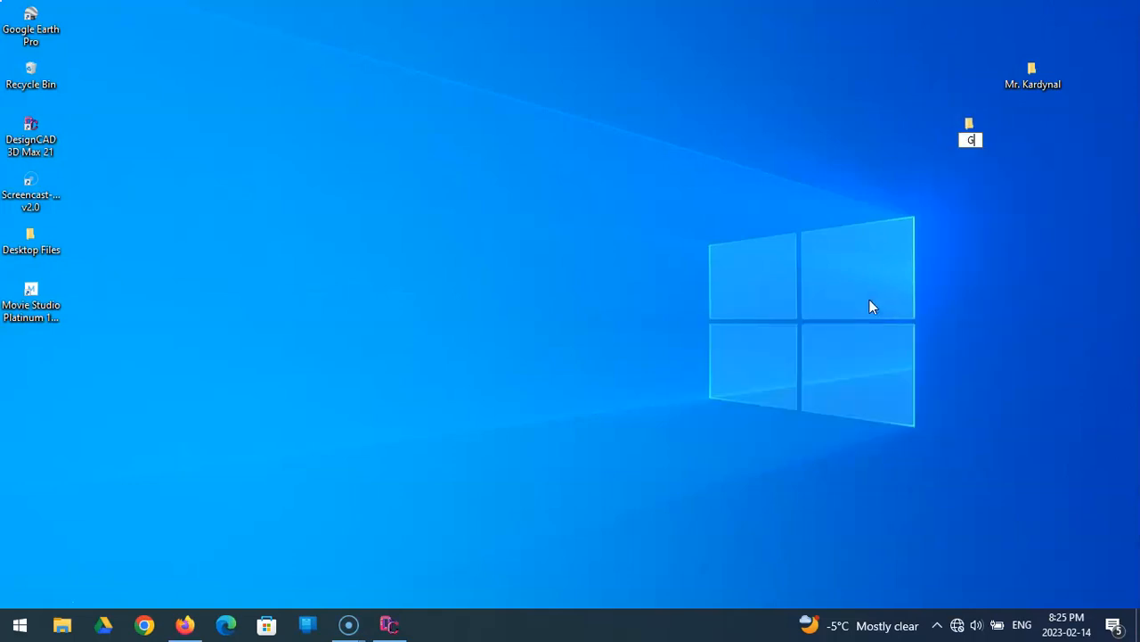
type("rade 9 Mr. ka")
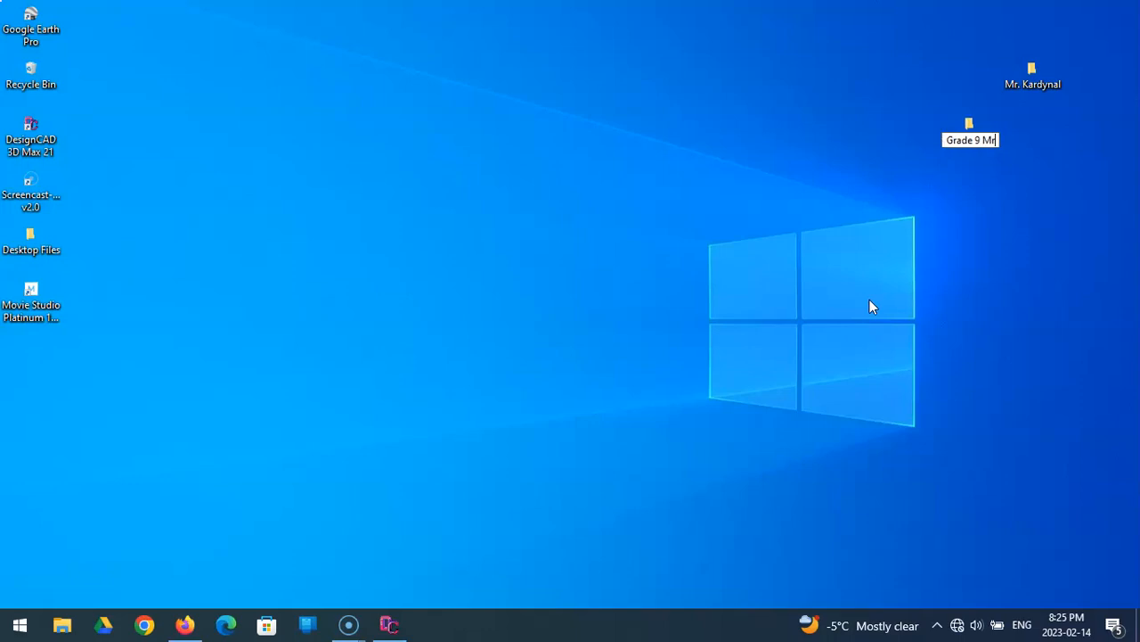
key("BackSpace")
key("BackSpace")
type("Kardyn")
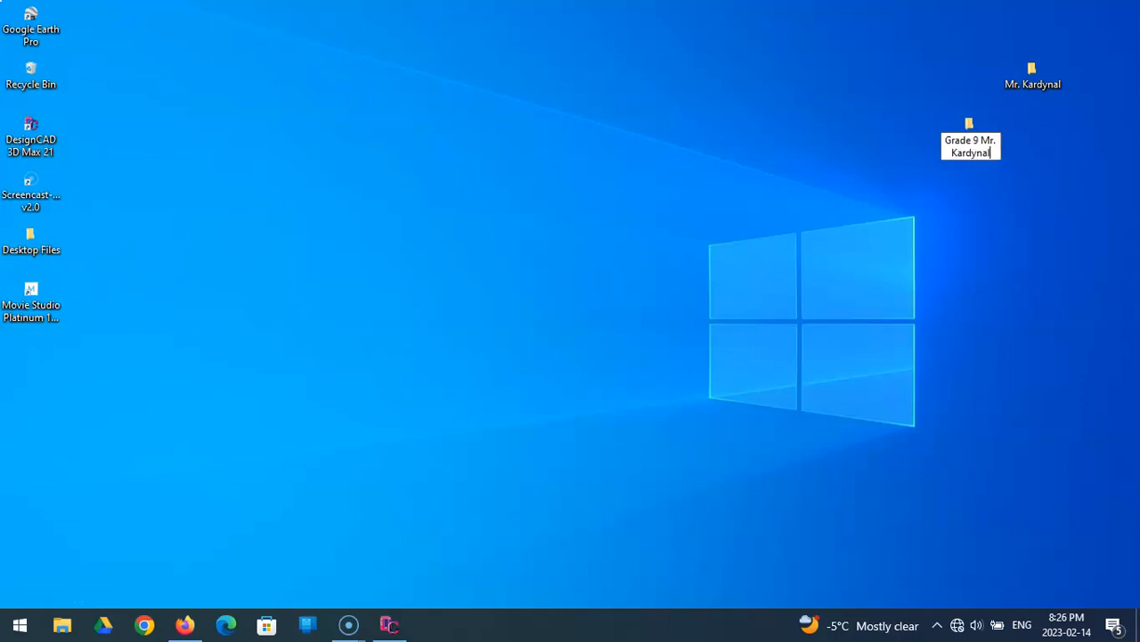
type("al")
left_click(943, 103)
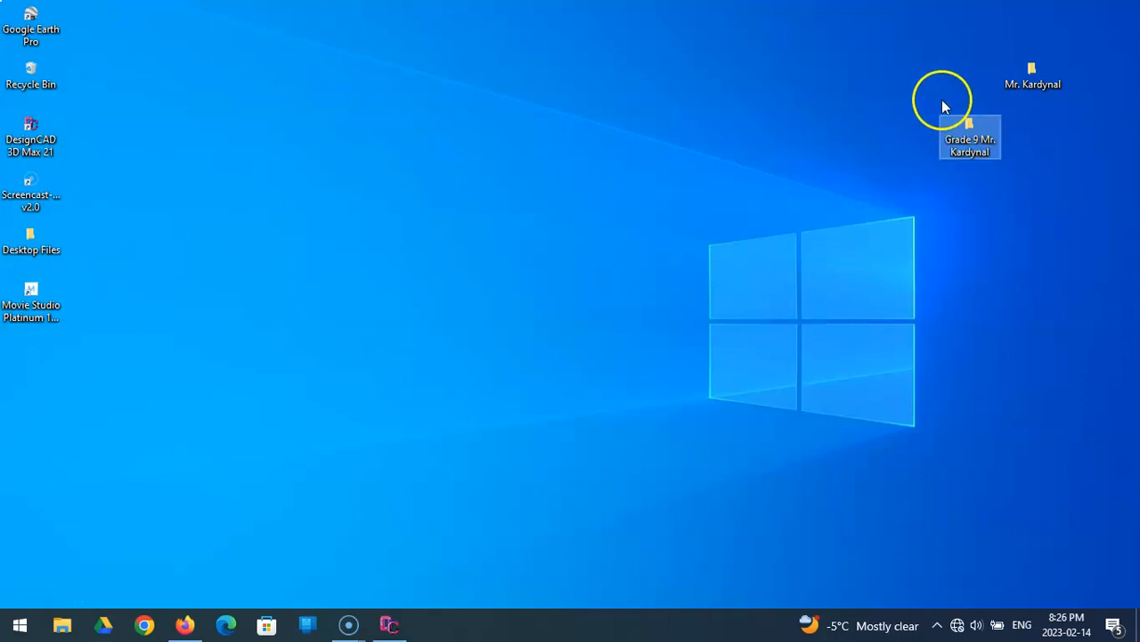
left_click_drag(975, 127, 1031, 124)
left_click(921, 327)
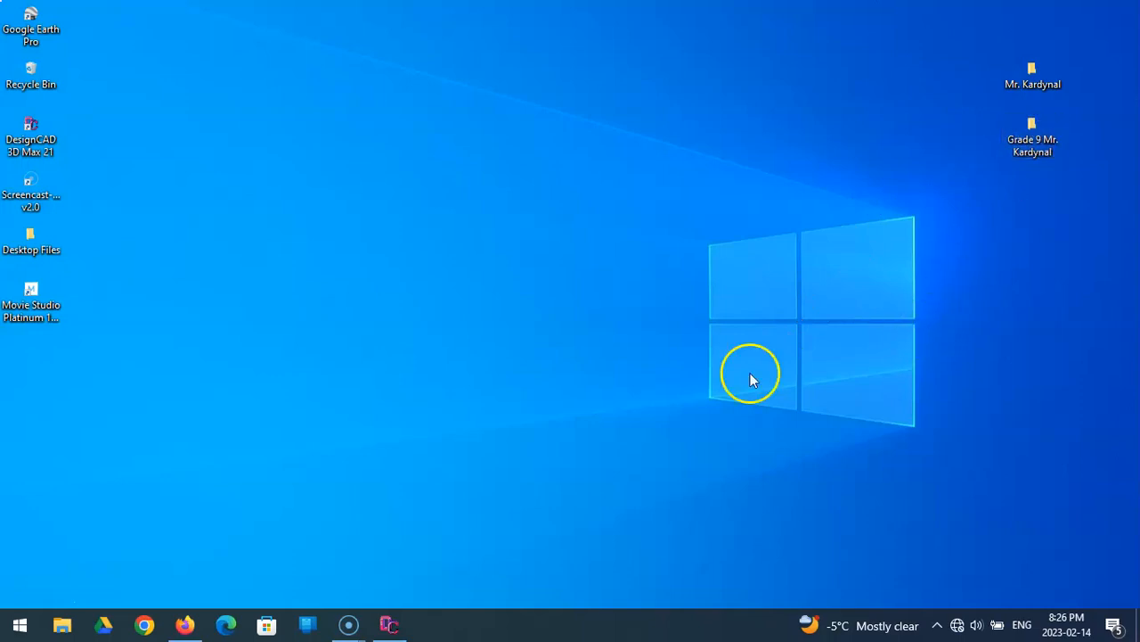
Step: Return to DesignCAD and save the drawing as "Site Plan" in the new Grade 9 folder, in DesignCAD Current Version format
left_click(383, 626)
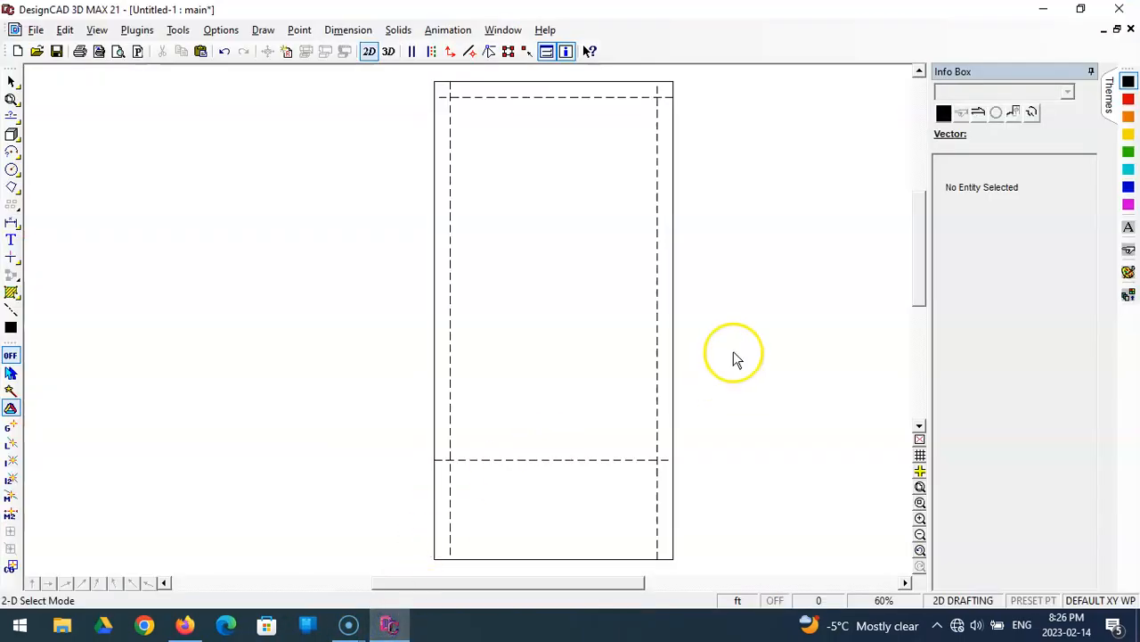
left_click(35, 29)
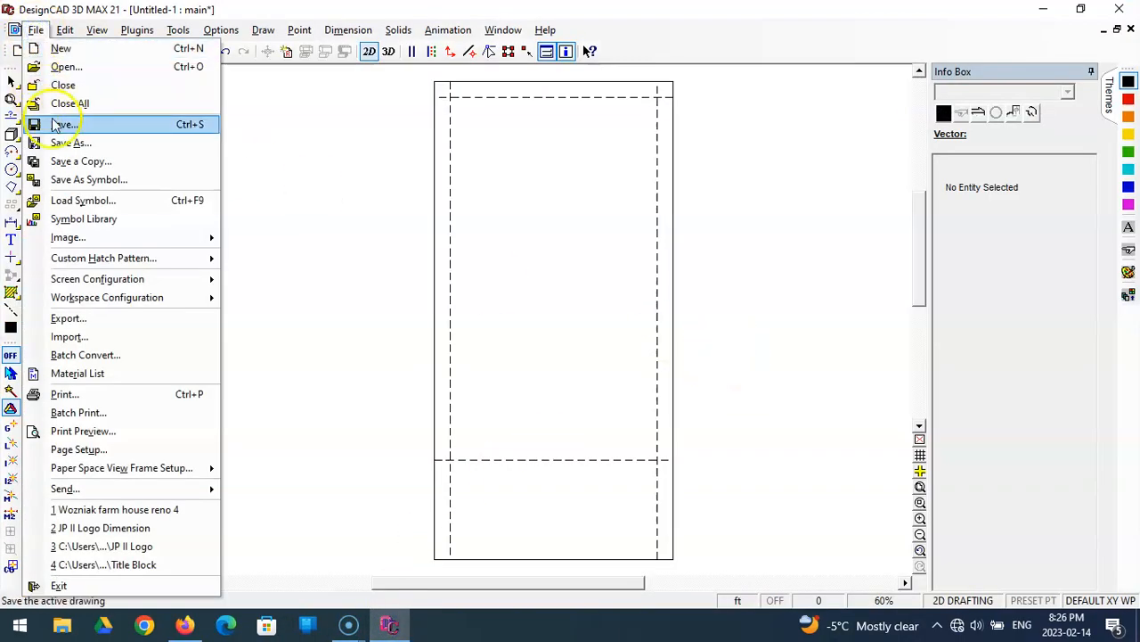
left_click(69, 144)
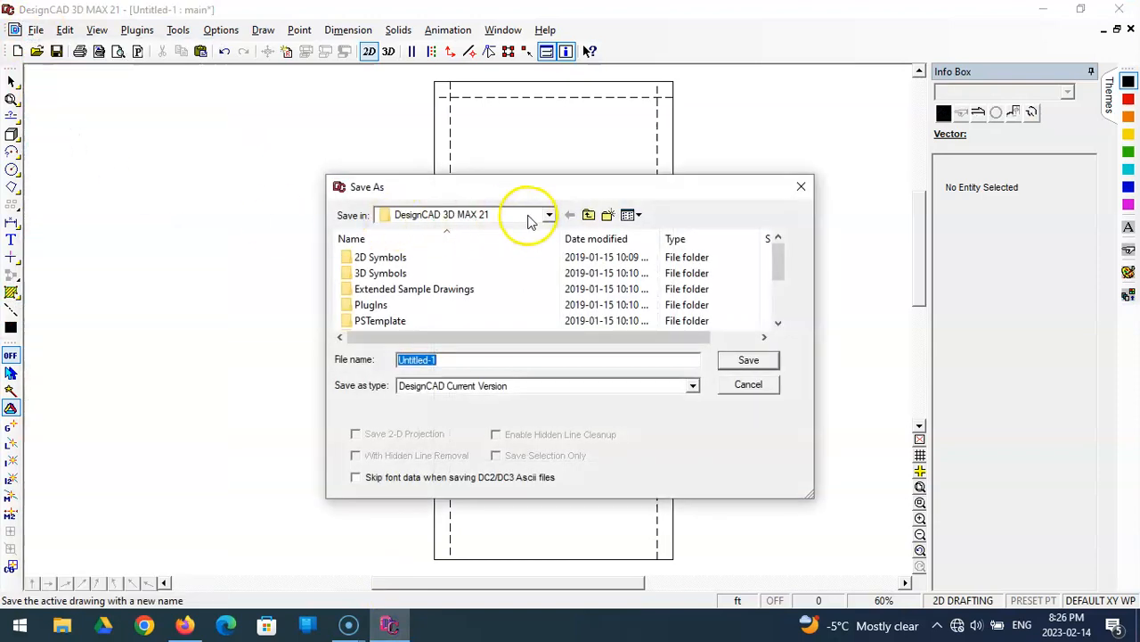
left_click(547, 216)
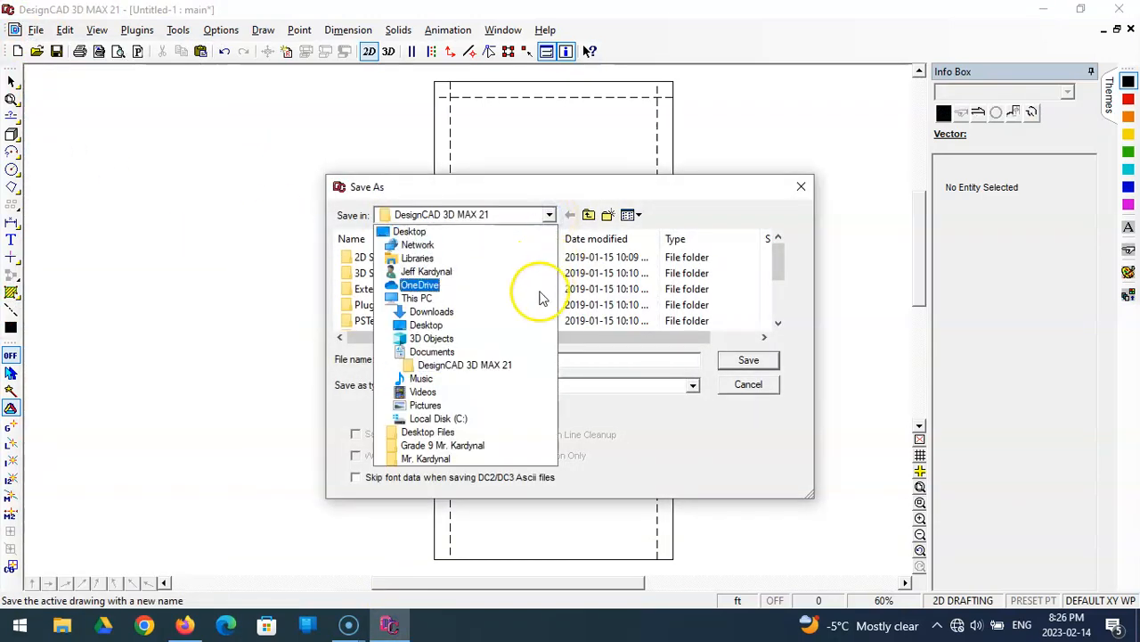
left_click(477, 450)
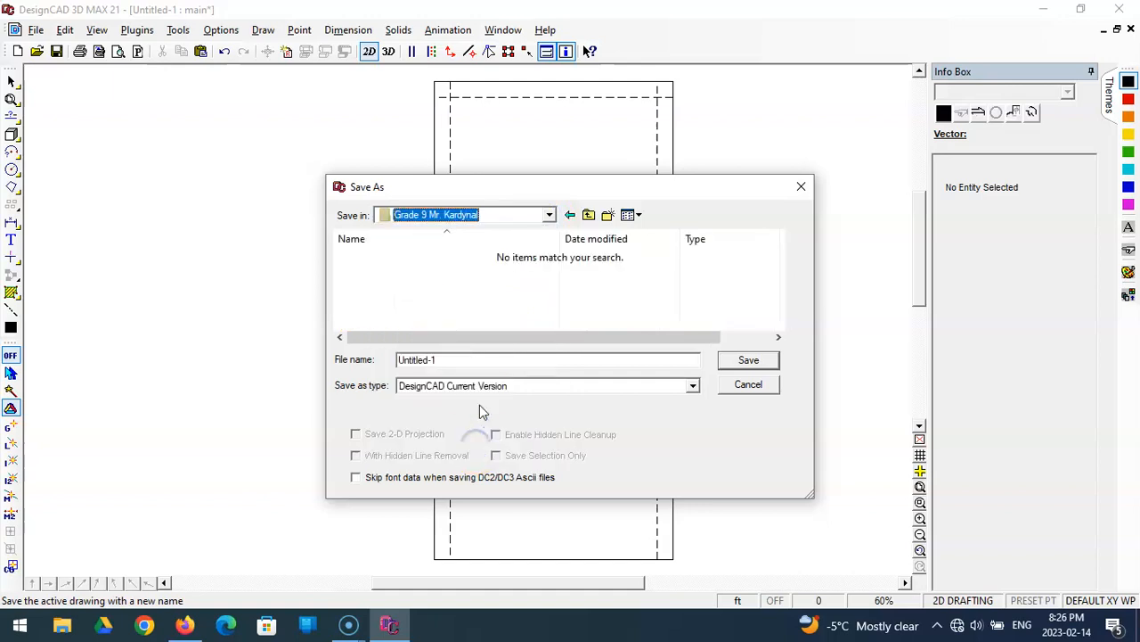
left_click_drag(466, 359, 384, 357)
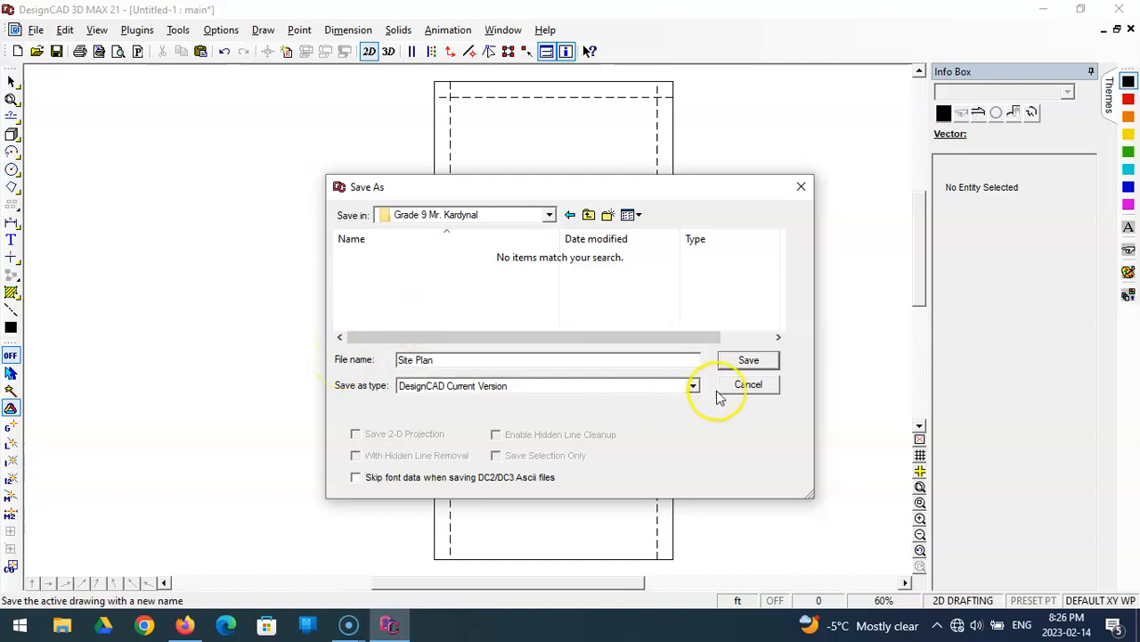
left_click(747, 359)
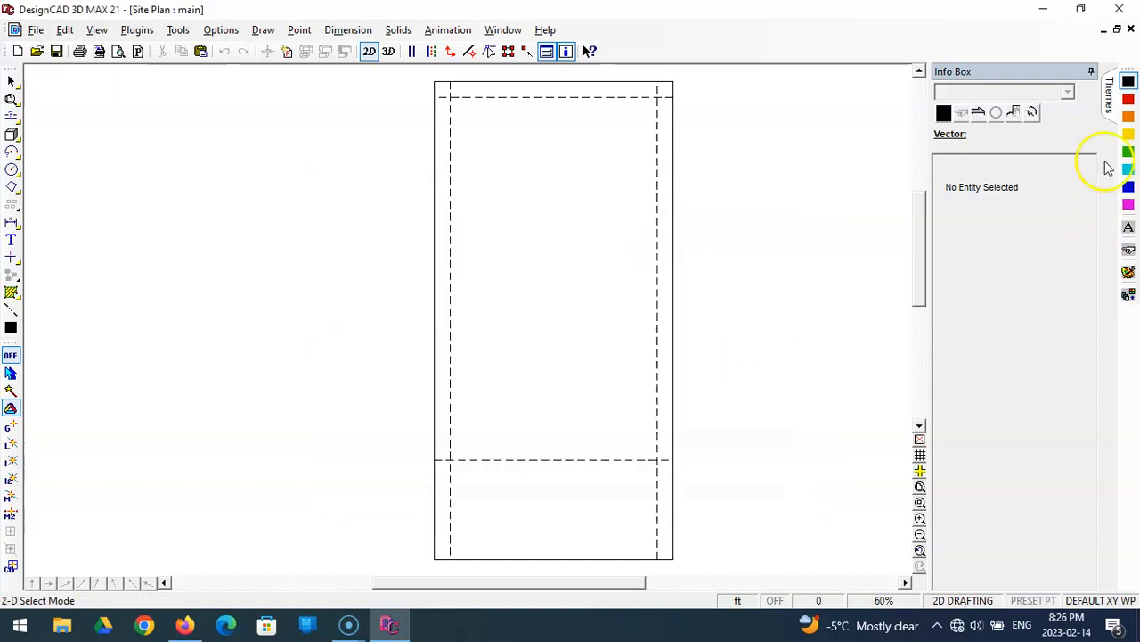
Step: Check the Grade 9 desktop folder for the saved Site Plan file, close the folder and return to DesignCAD
left_click(1043, 9)
double_click(1036, 142)
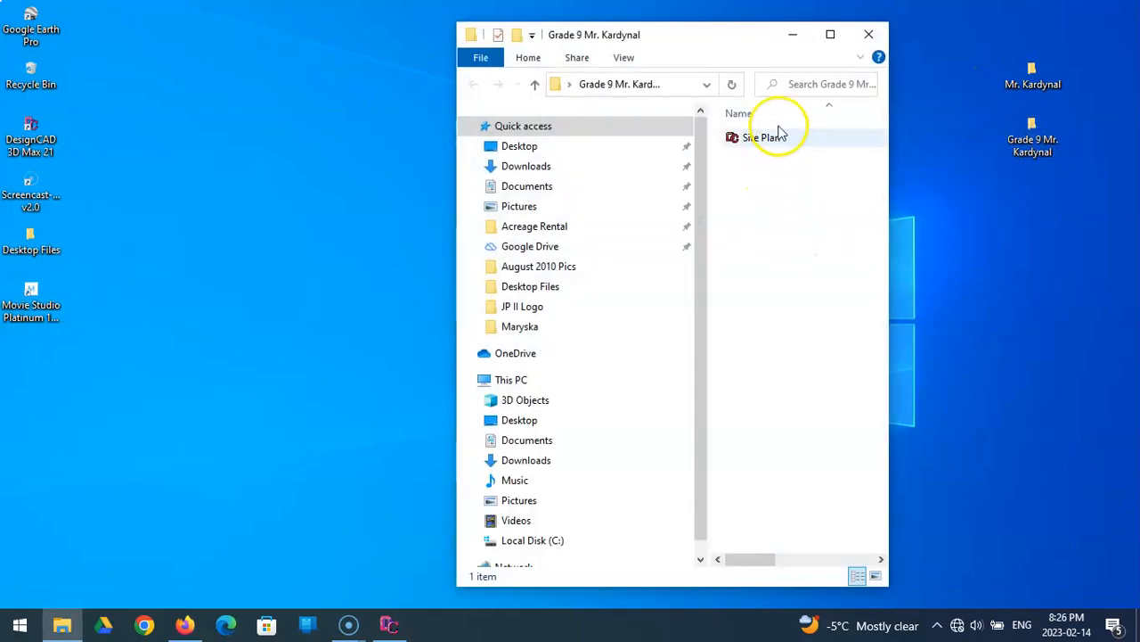
left_click(866, 33)
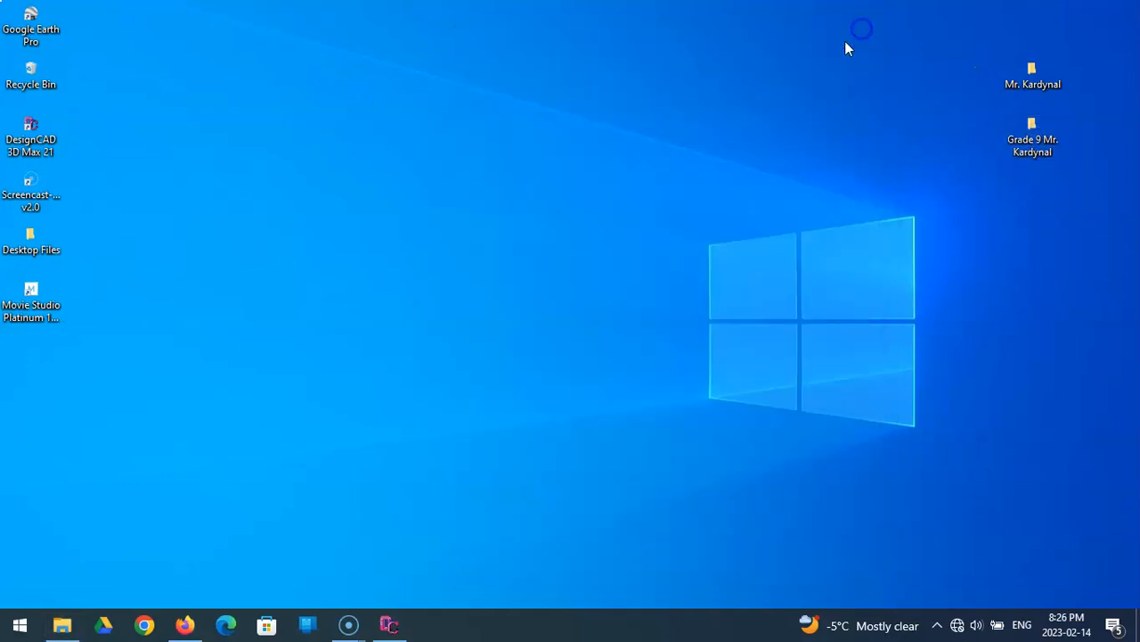
left_click(393, 626)
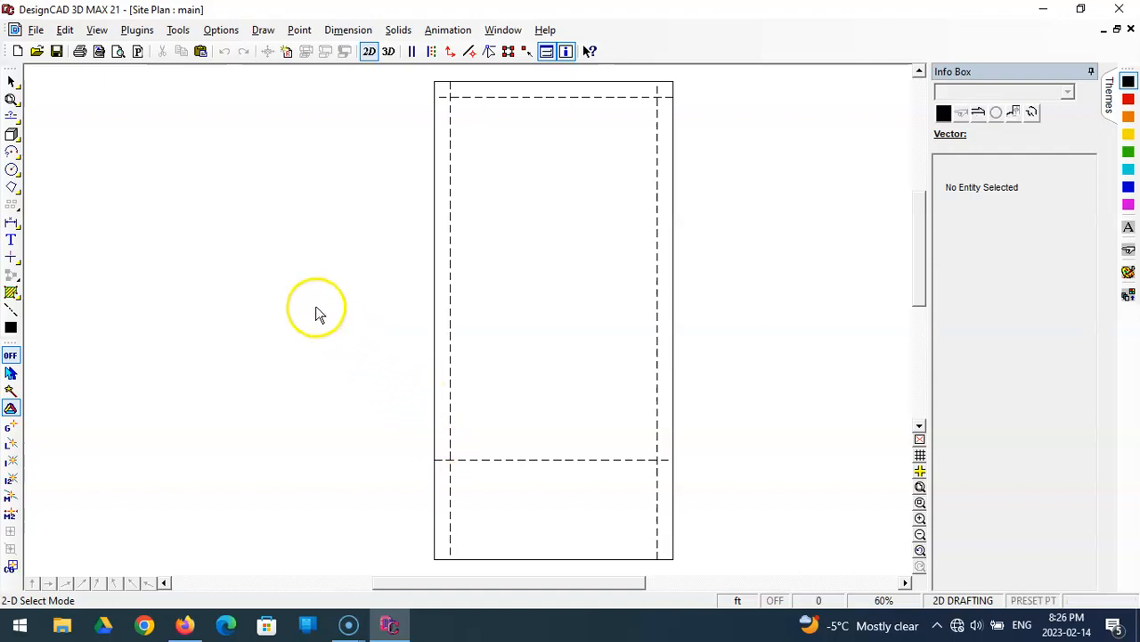
Step: Start a 2D box and enlarge the area where the left and lower dashed setback lines cross
left_click(12, 134)
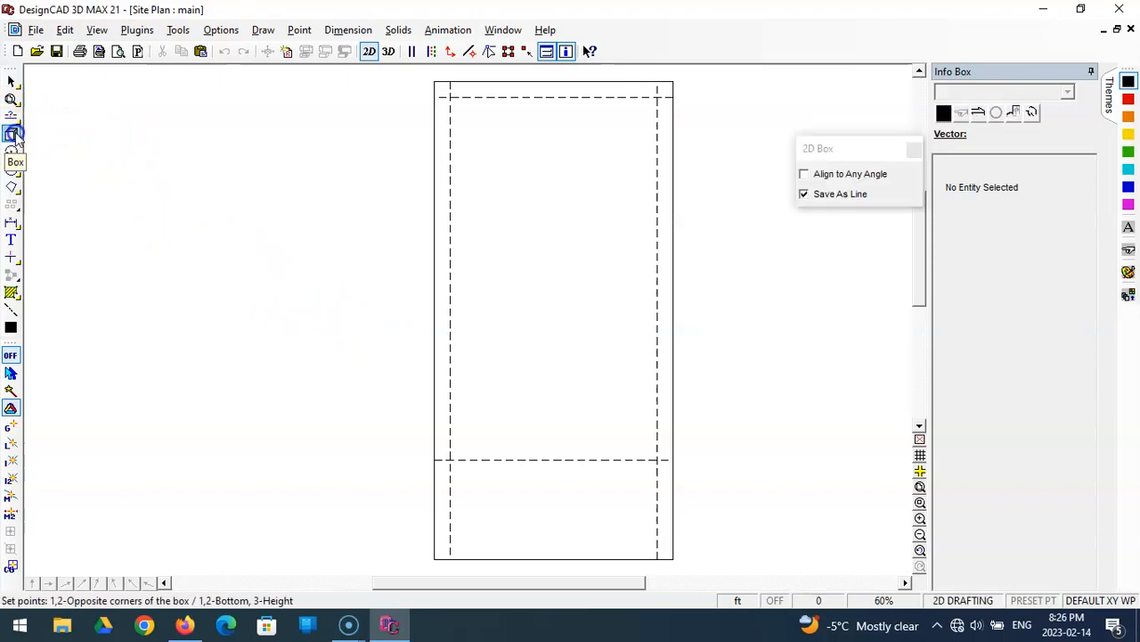
left_click(434, 460)
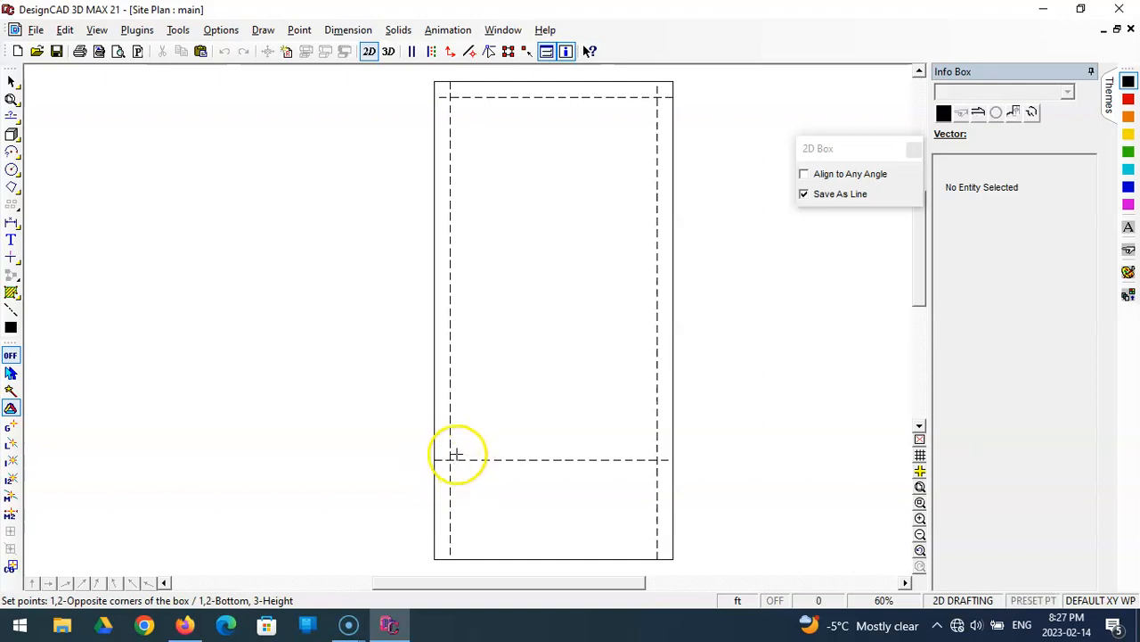
left_click(920, 500)
left_click(379, 288)
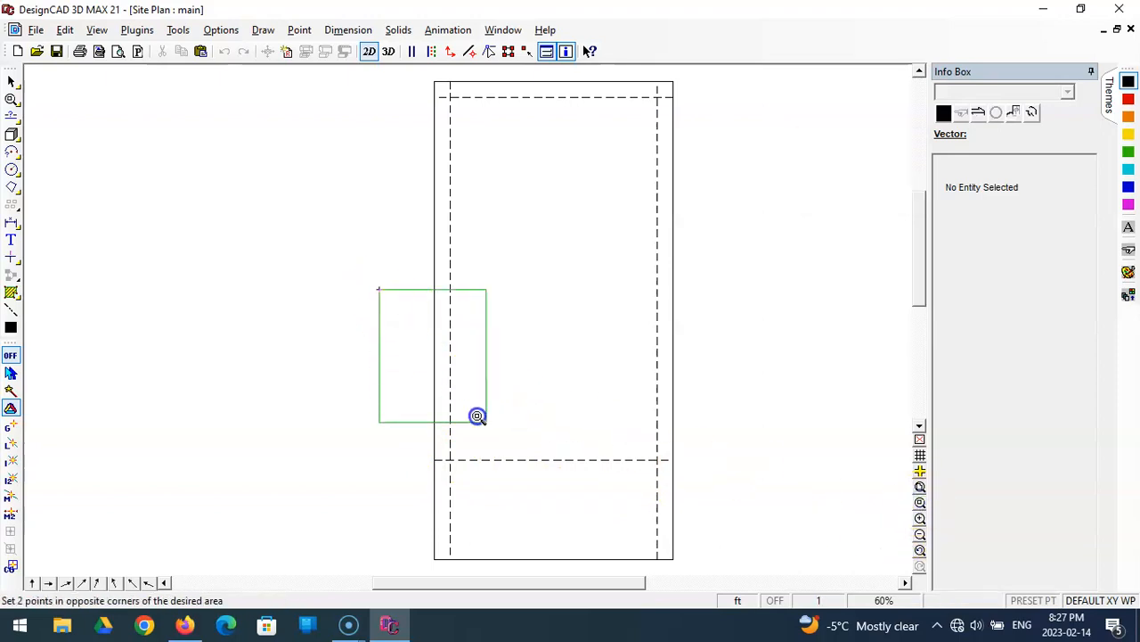
left_click(564, 481)
key("Escape")
scroll(425, 519, "down", 1)
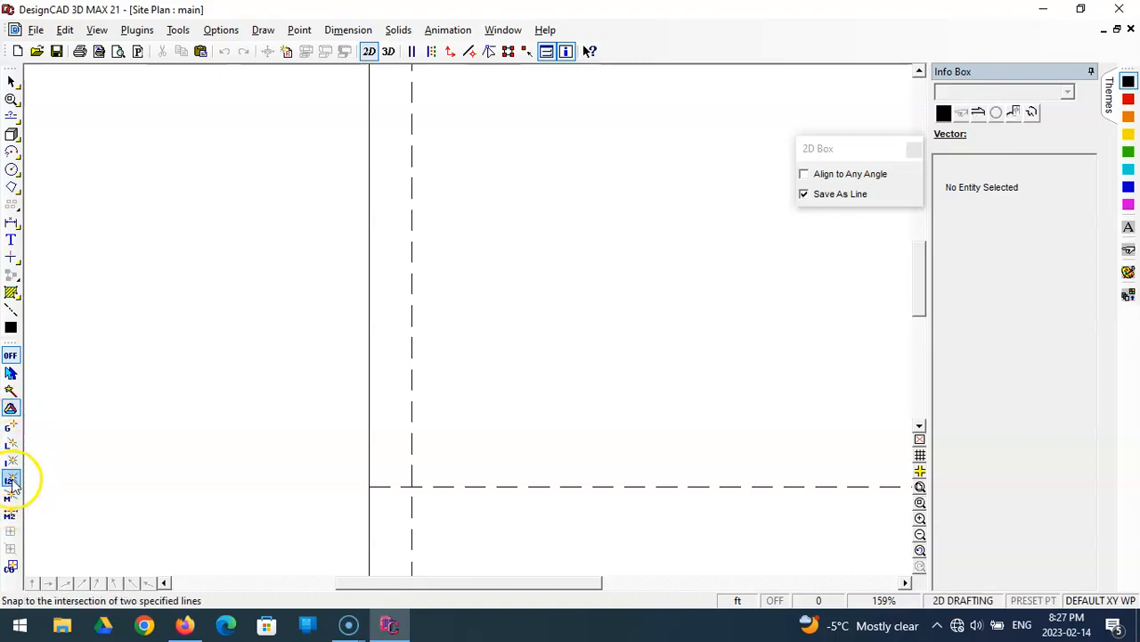
Step: Hide the Snap Toolbox and show it again
right_click(10, 256)
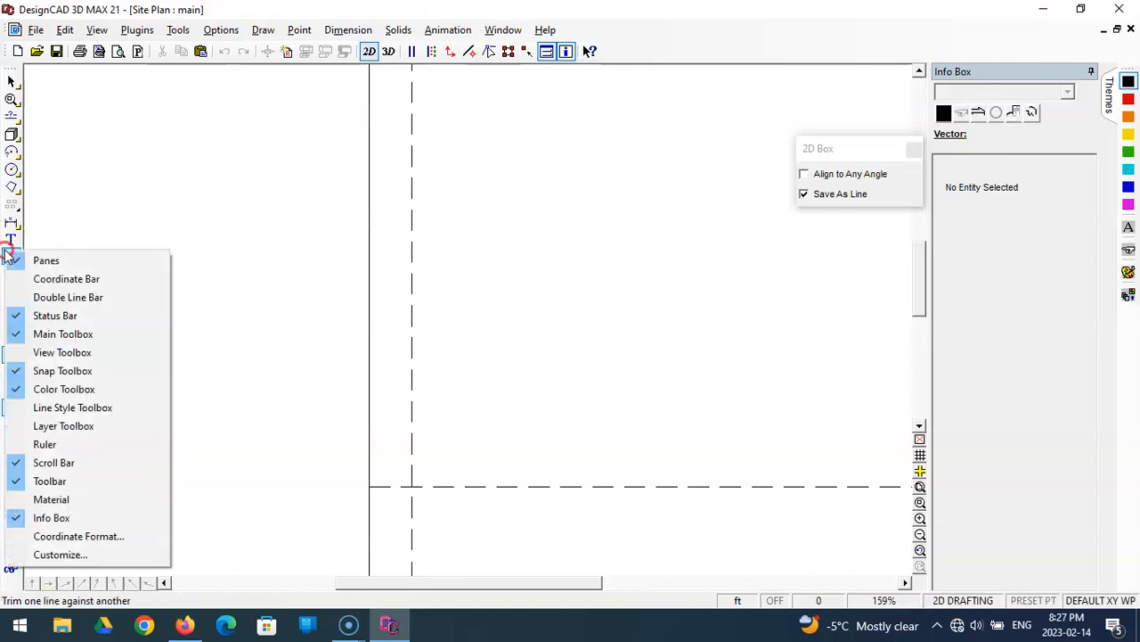
left_click(56, 373)
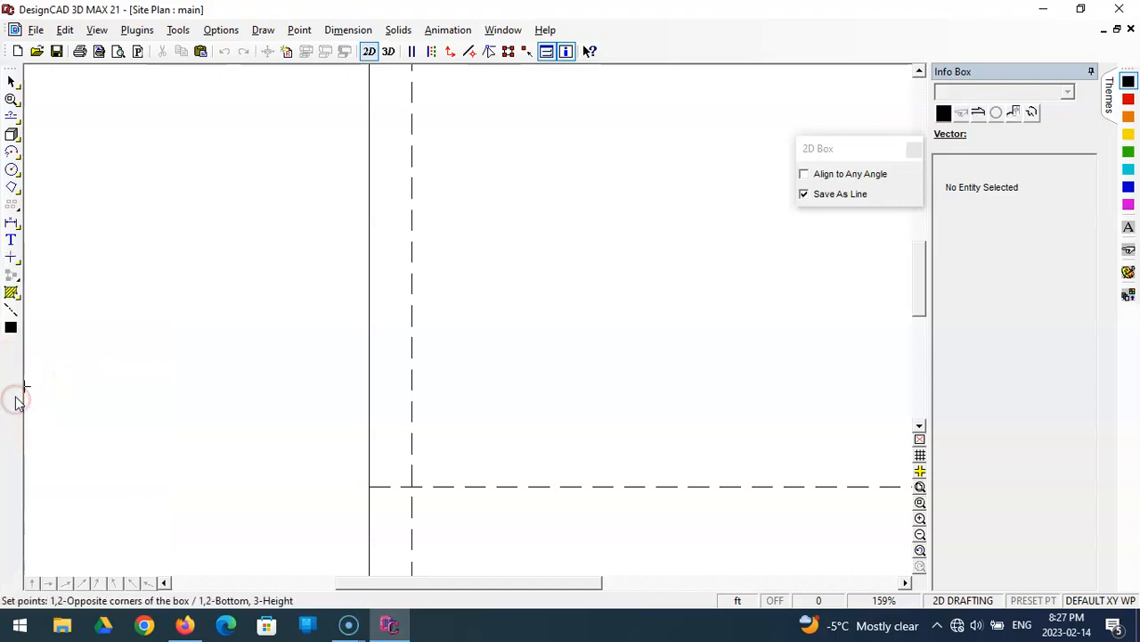
right_click(14, 296)
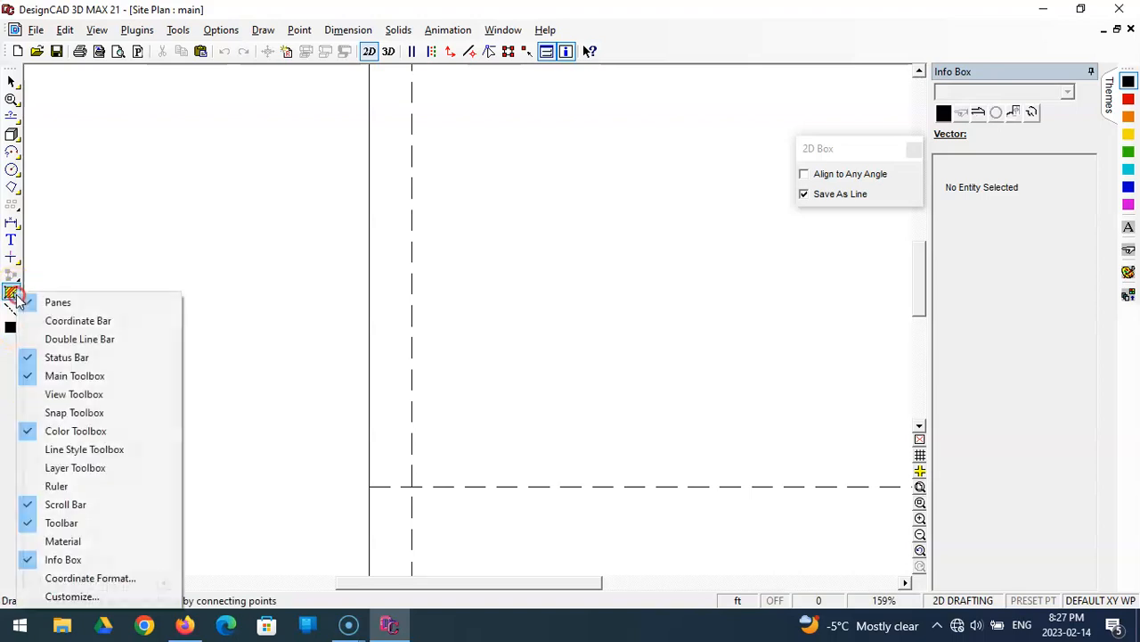
left_click(64, 412)
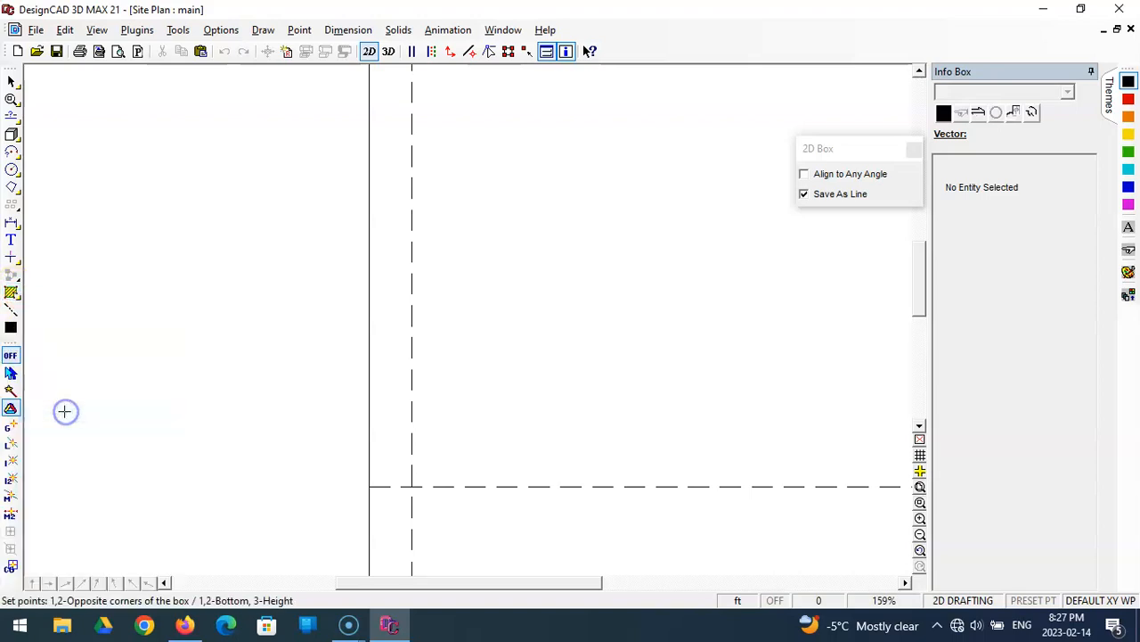
left_click(13, 459)
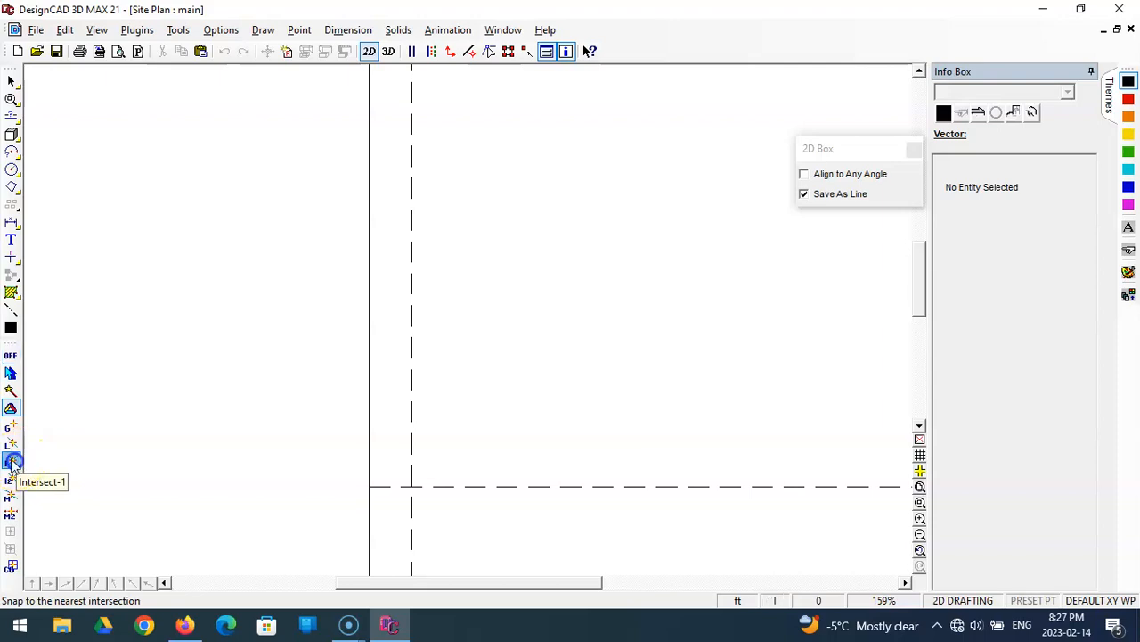
left_click(405, 488)
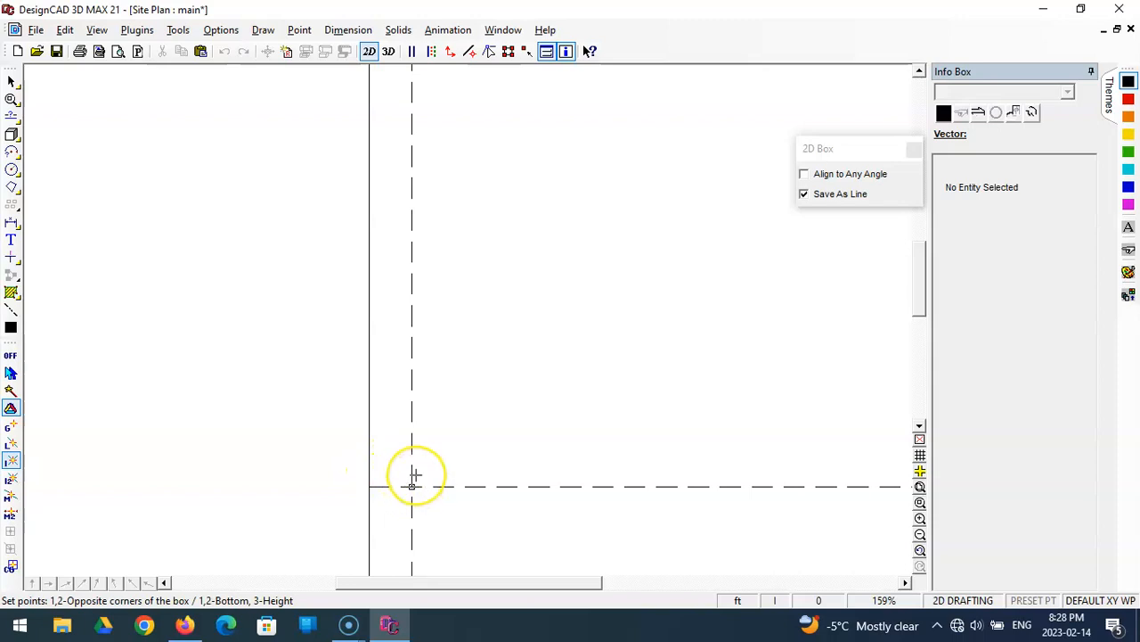
key("Escape")
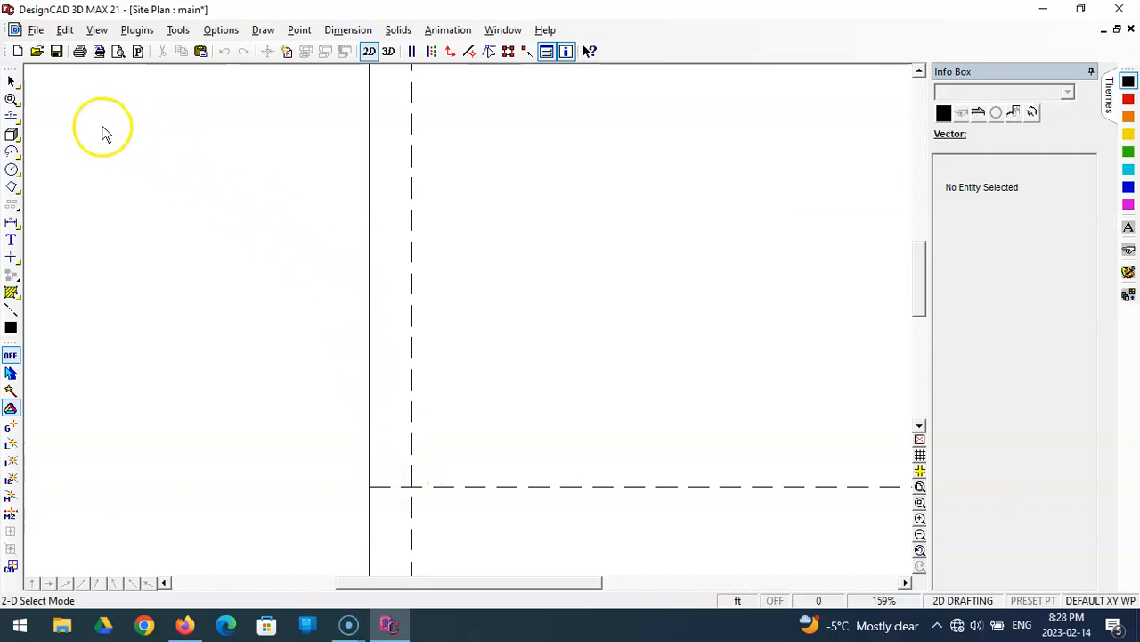
Step: Draw a 24 x 24 ft 2D box up and right from the intersection of the left and lower dashed setback lines
left_click(11, 133)
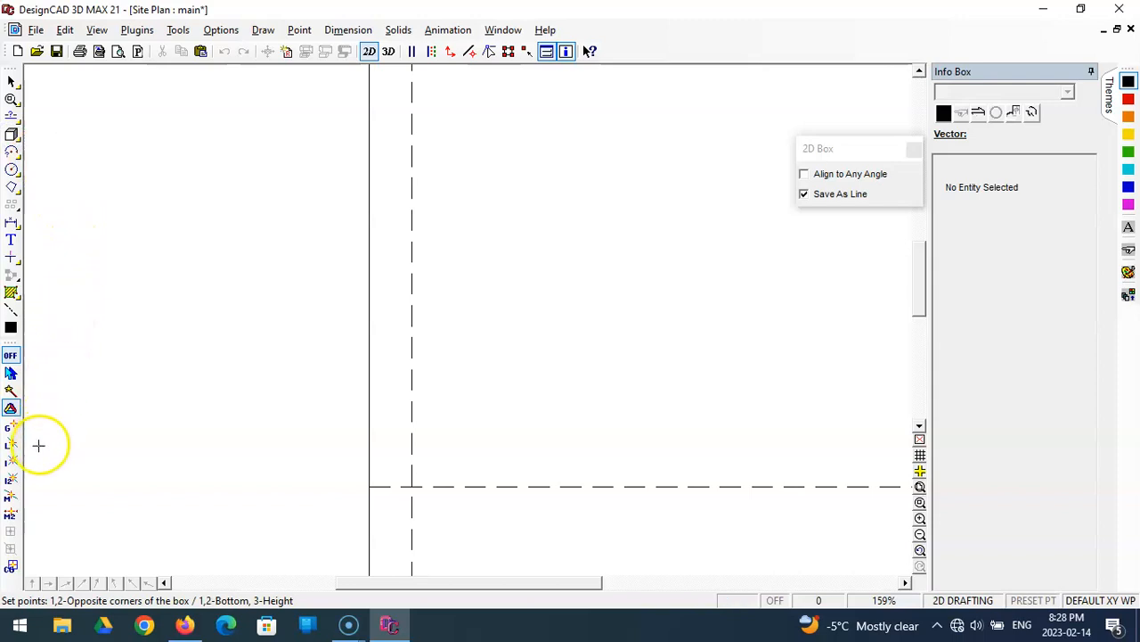
left_click(11, 461)
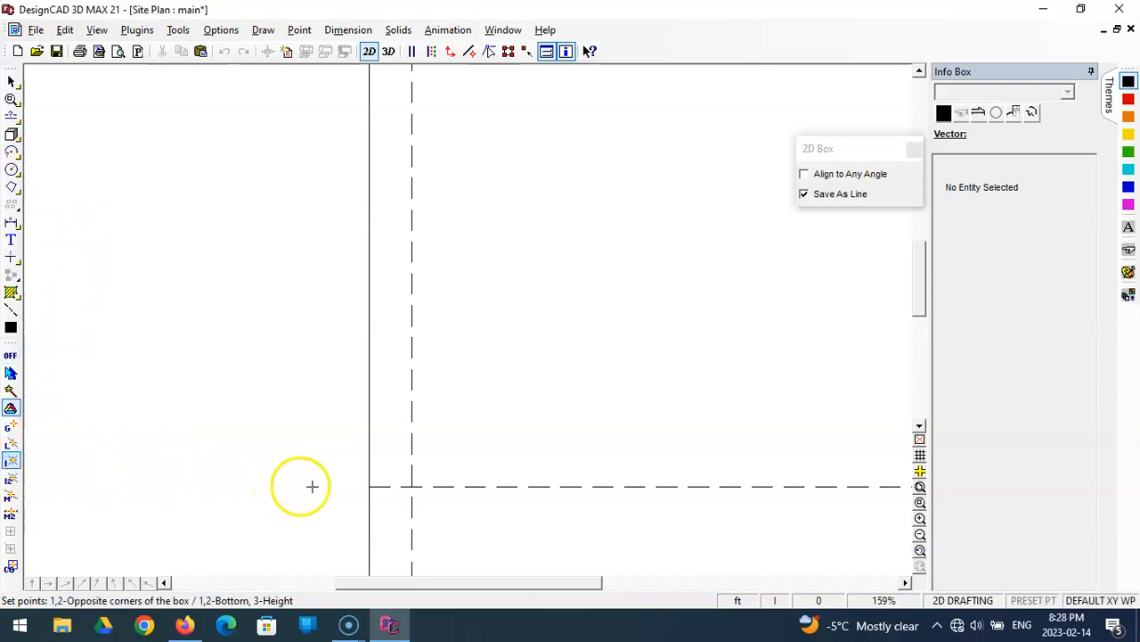
left_click(411, 486)
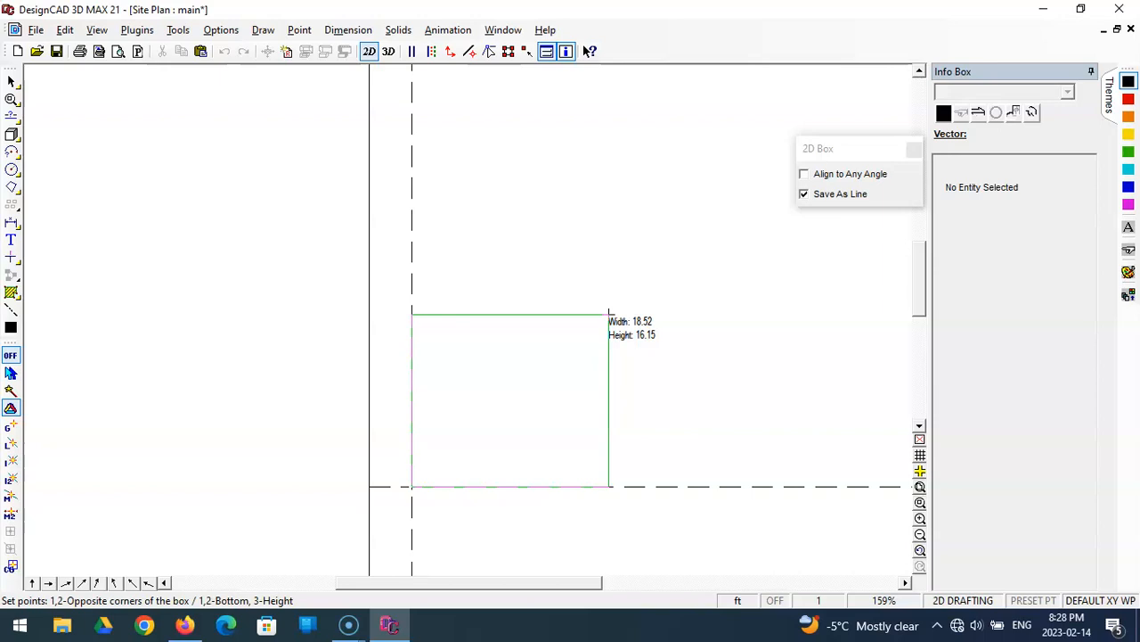
key("apostrophe")
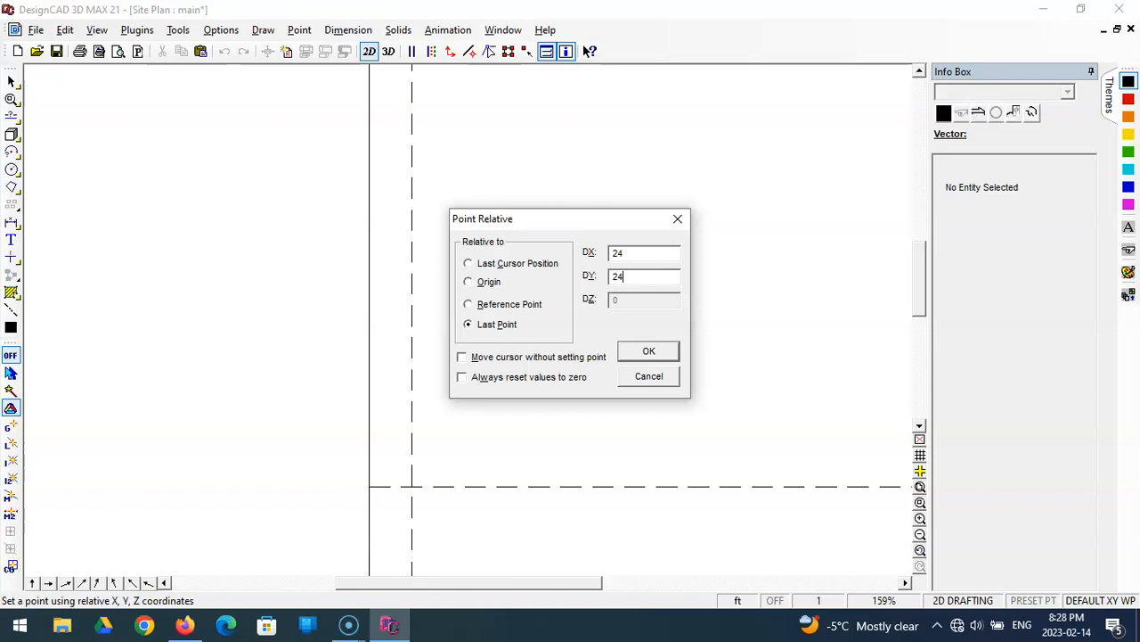
key("Return")
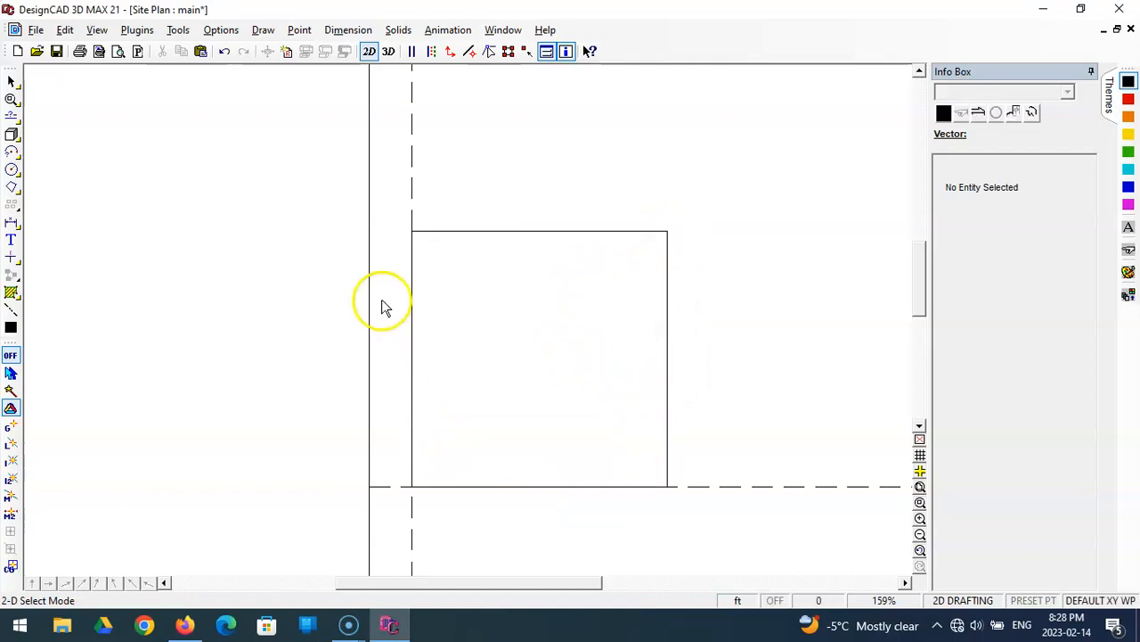
left_click(674, 352)
left_click_drag(674, 352, 716, 316)
key("ctrl+z")
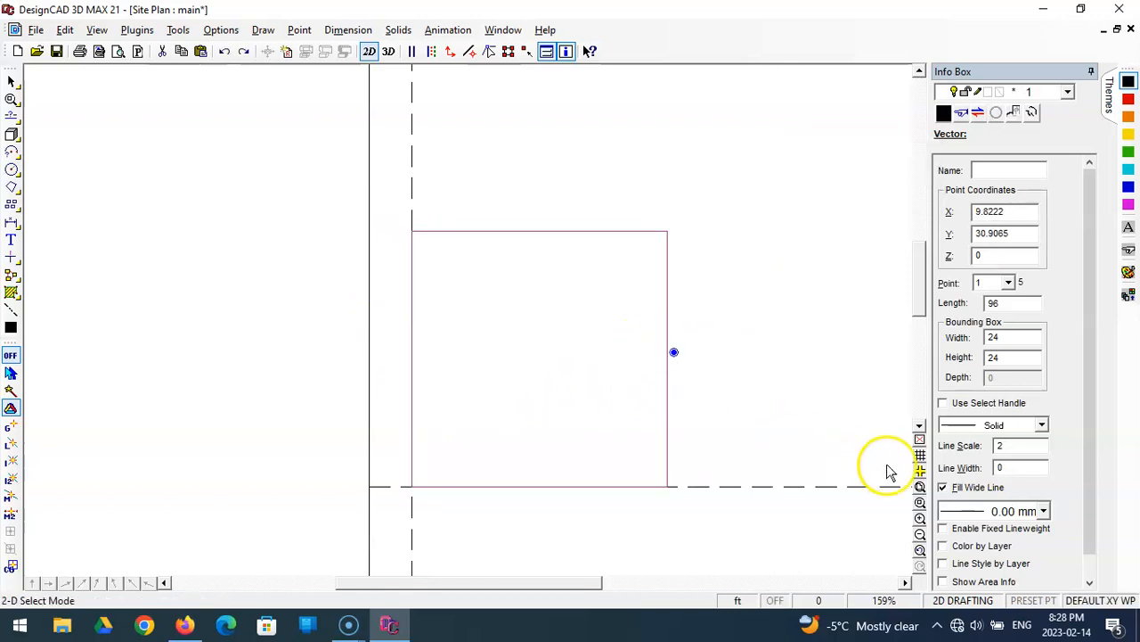
Step: Start an orthogonal line at the box's upper-left corner and run it 18 ft straight up along the left setback line
left_click(921, 486)
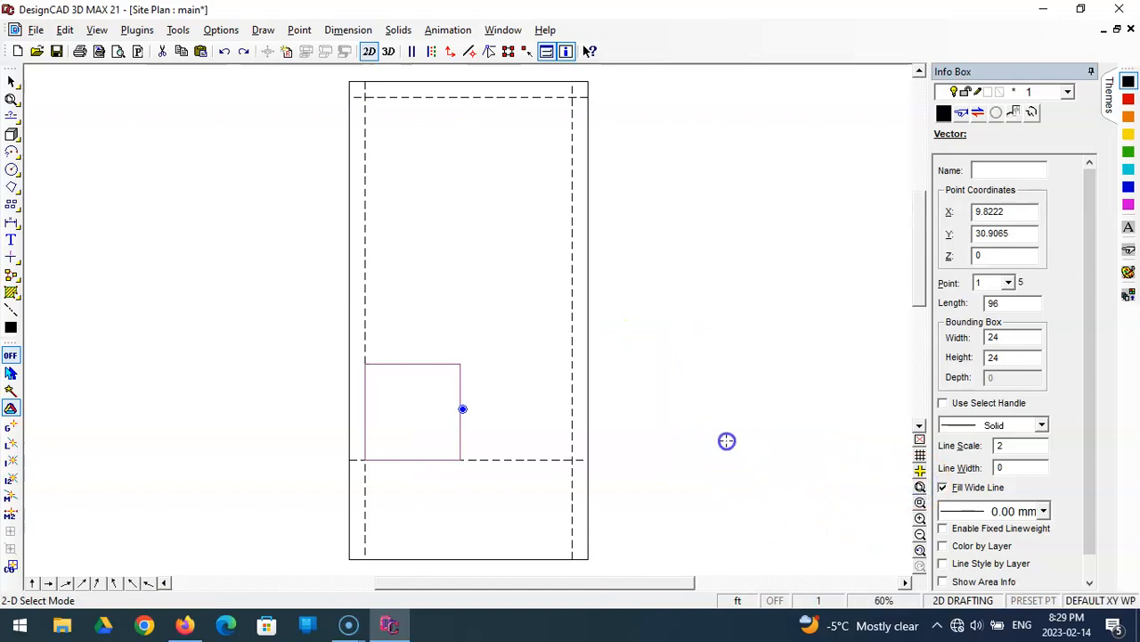
left_click(727, 440)
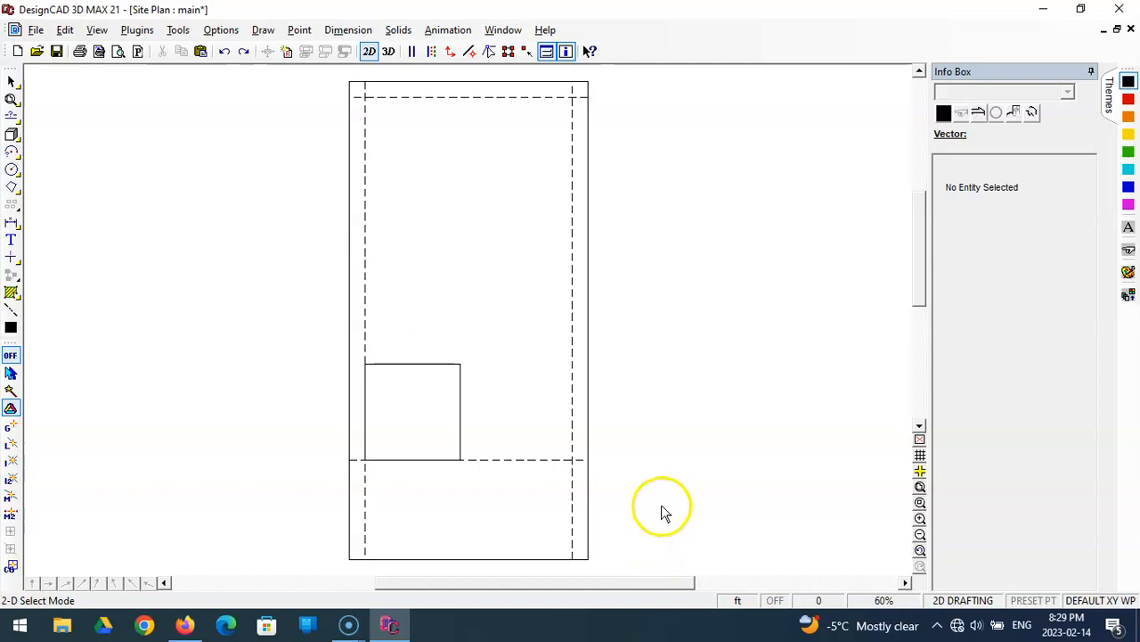
left_click(10, 115)
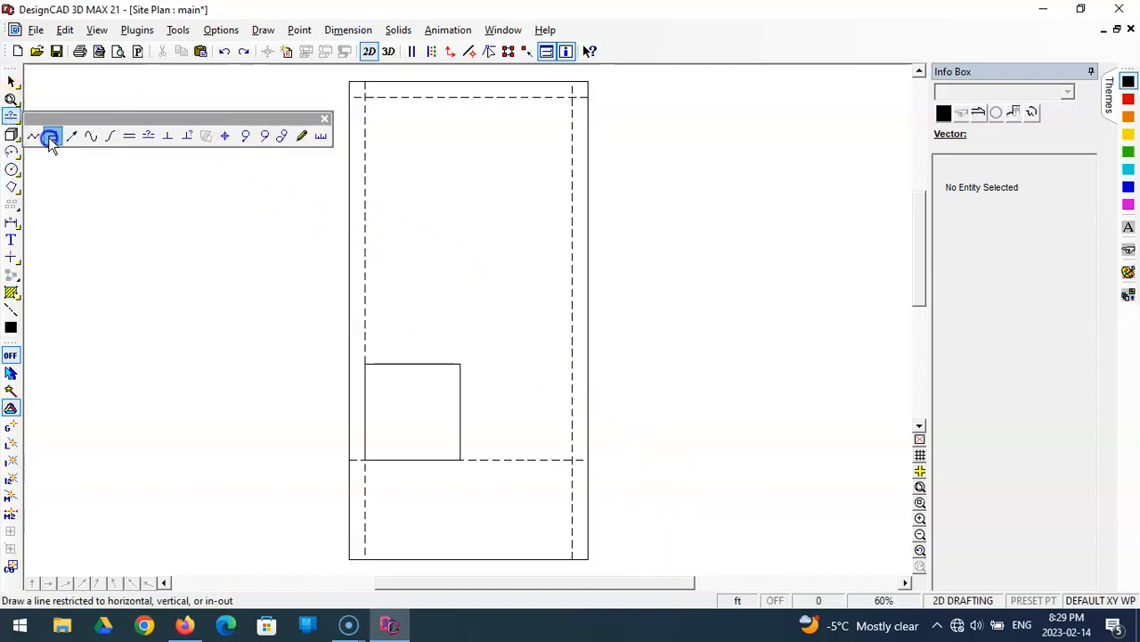
left_click(51, 138)
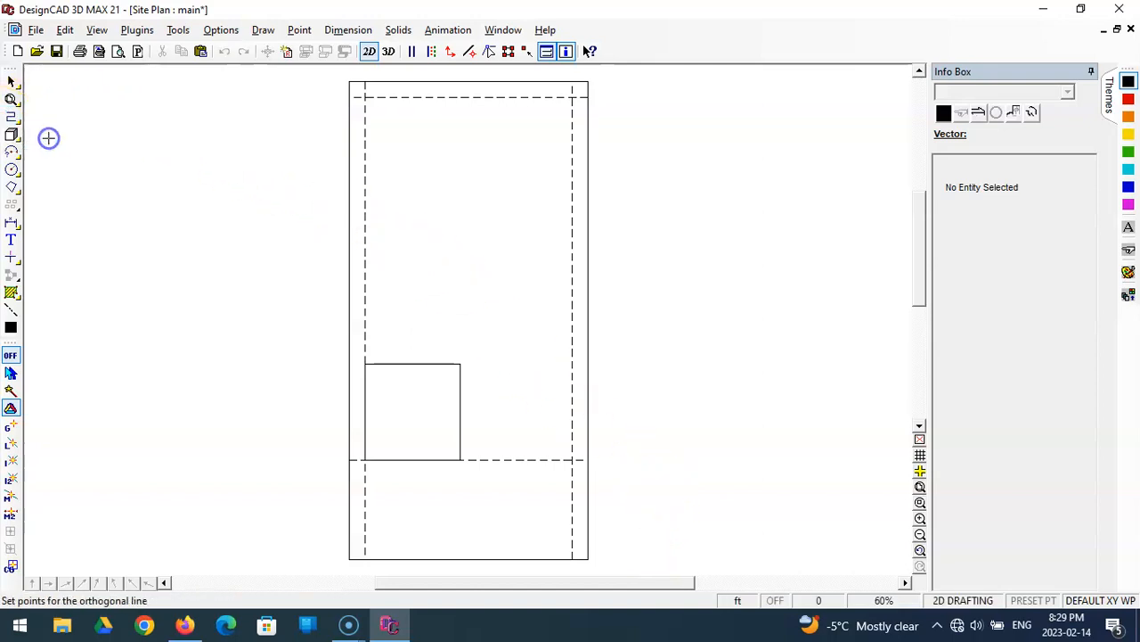
left_click(361, 366)
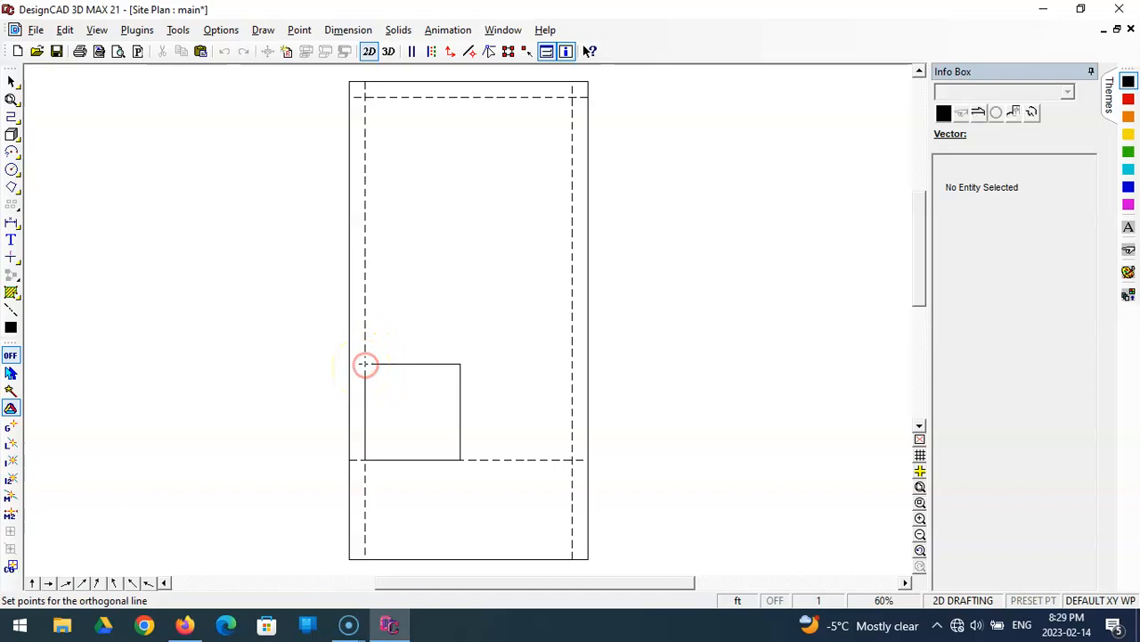
key("apostrophe")
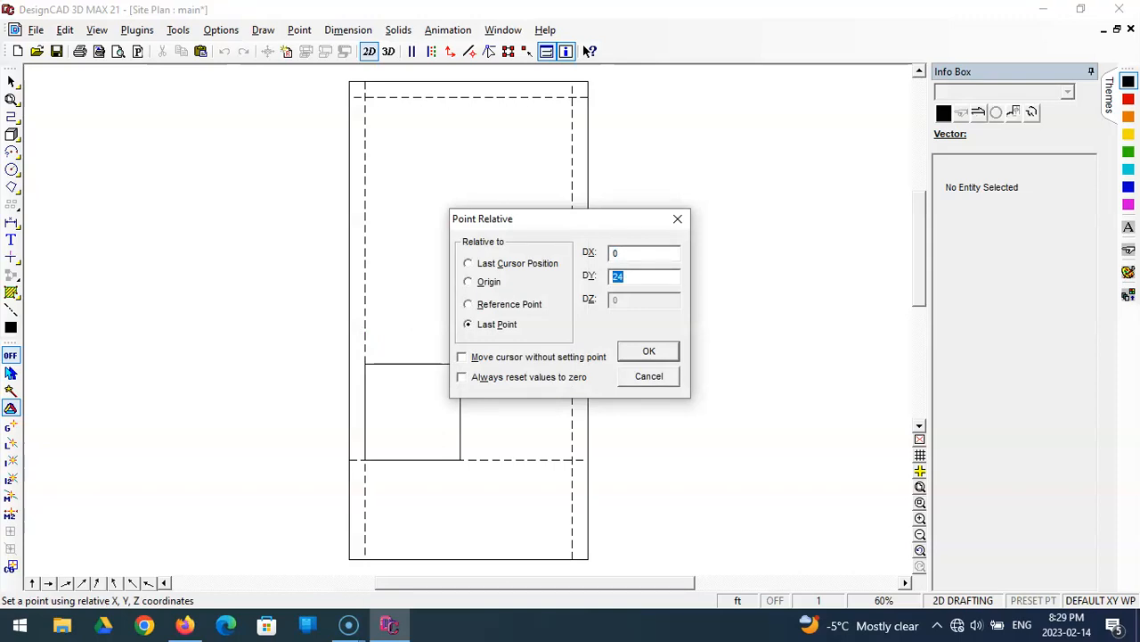
key("Return")
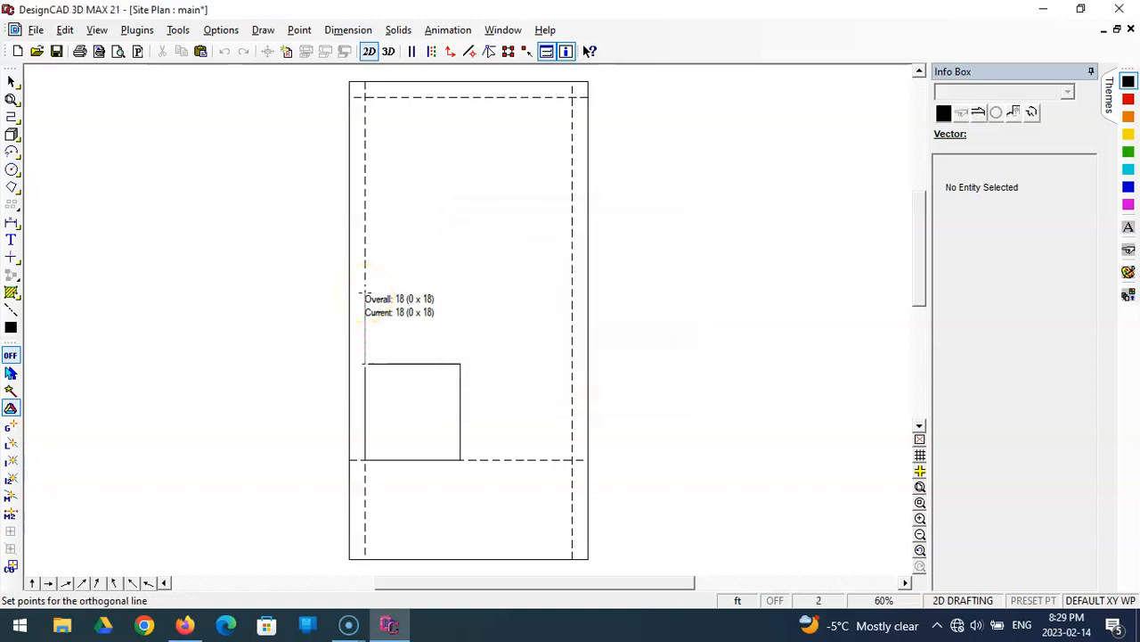
Step: Continue the orthogonal line 48 ft right, down to the lower setback line, and back left to finish at the box's lower-right corner
key("apostrophe")
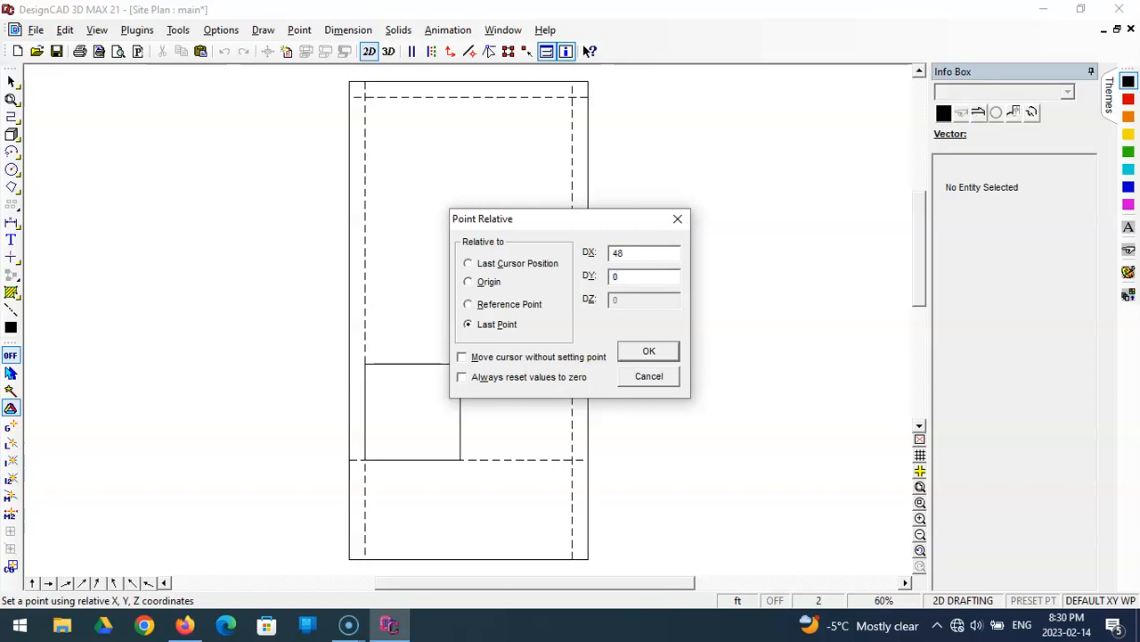
key("Return")
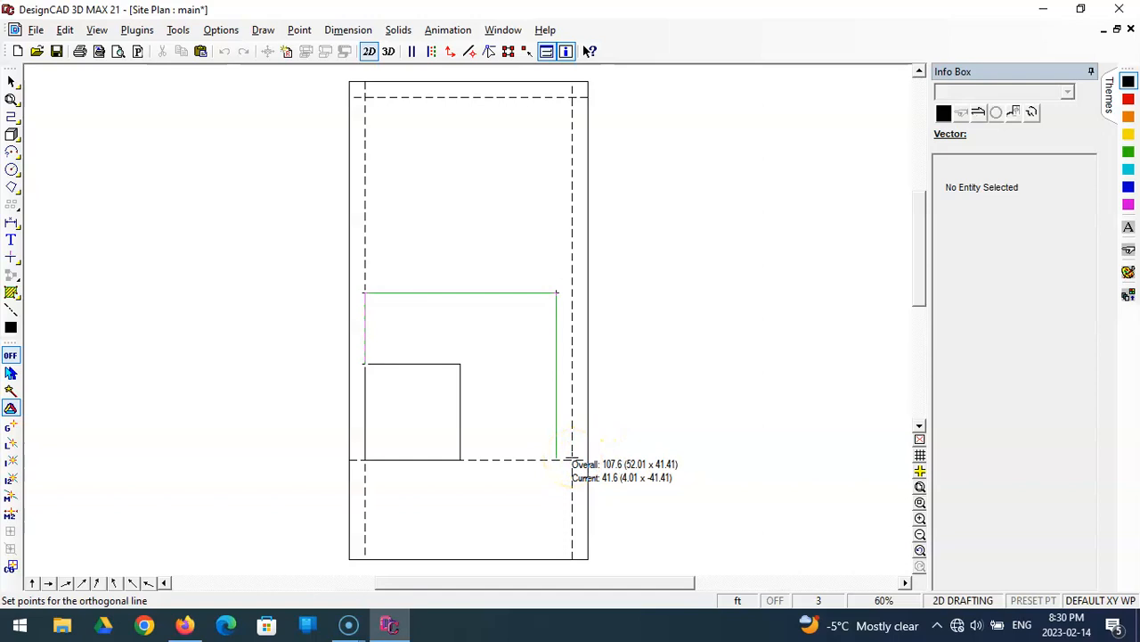
left_click(580, 460)
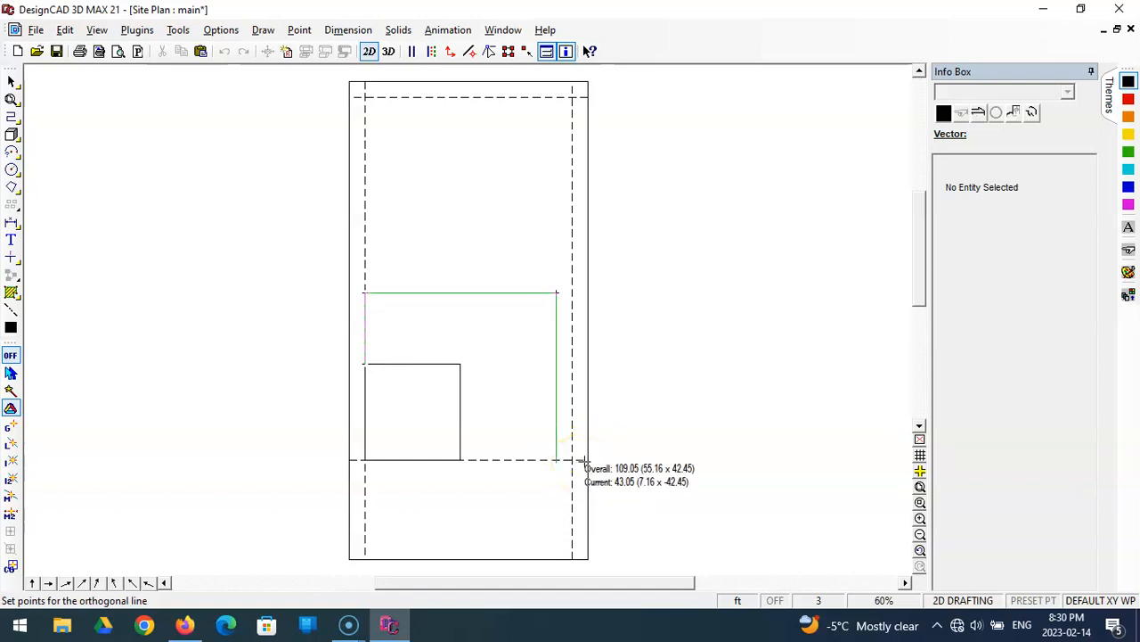
left_click(554, 460)
left_click(554, 461)
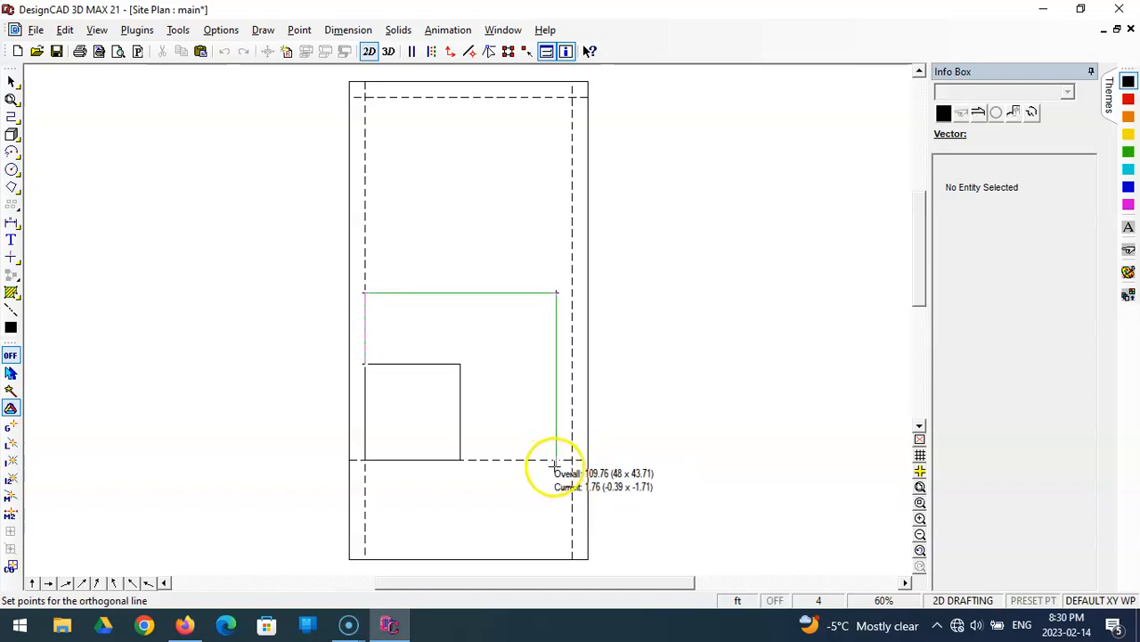
left_click(460, 461)
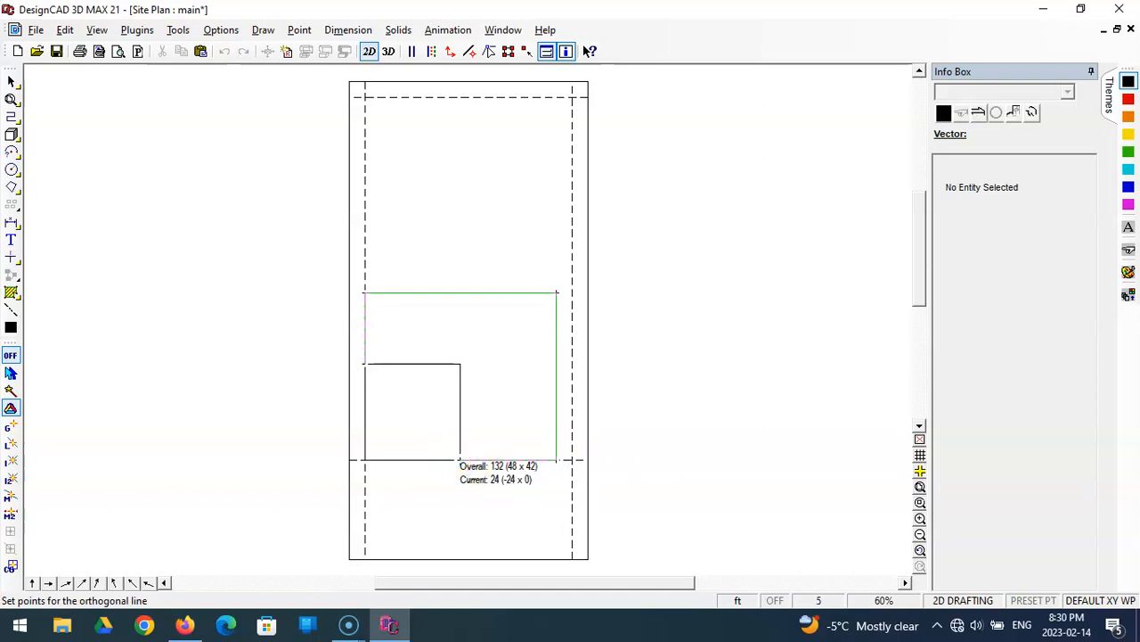
key("Return")
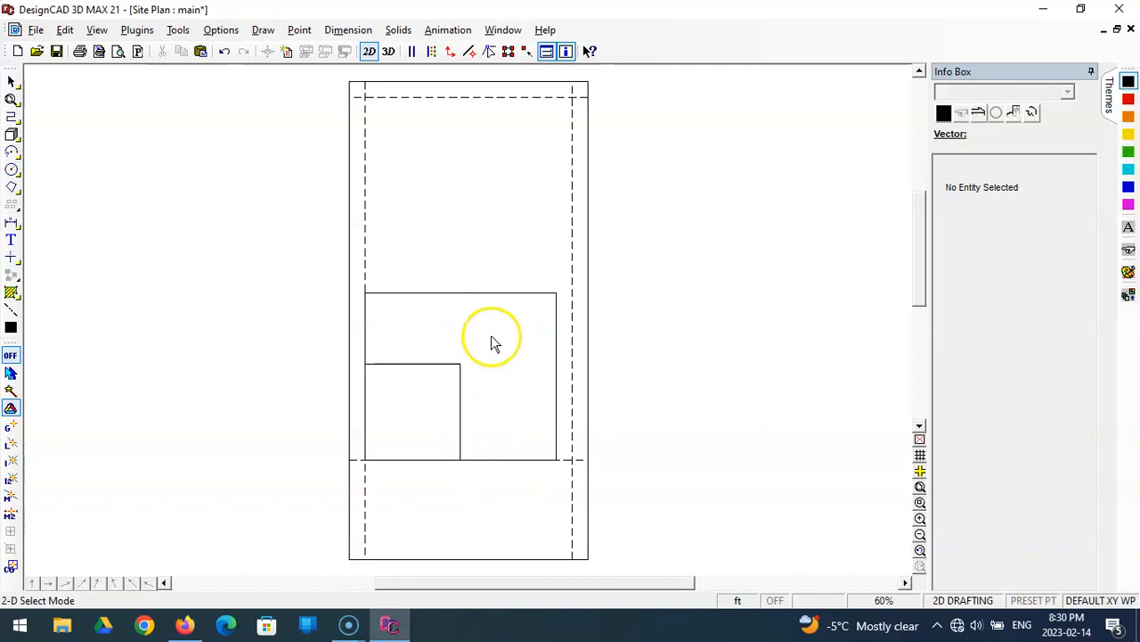
Step: Measure the area of the L-shaped outline by setting points around all its corners
left_click(384, 30)
mouse_move(370, 32)
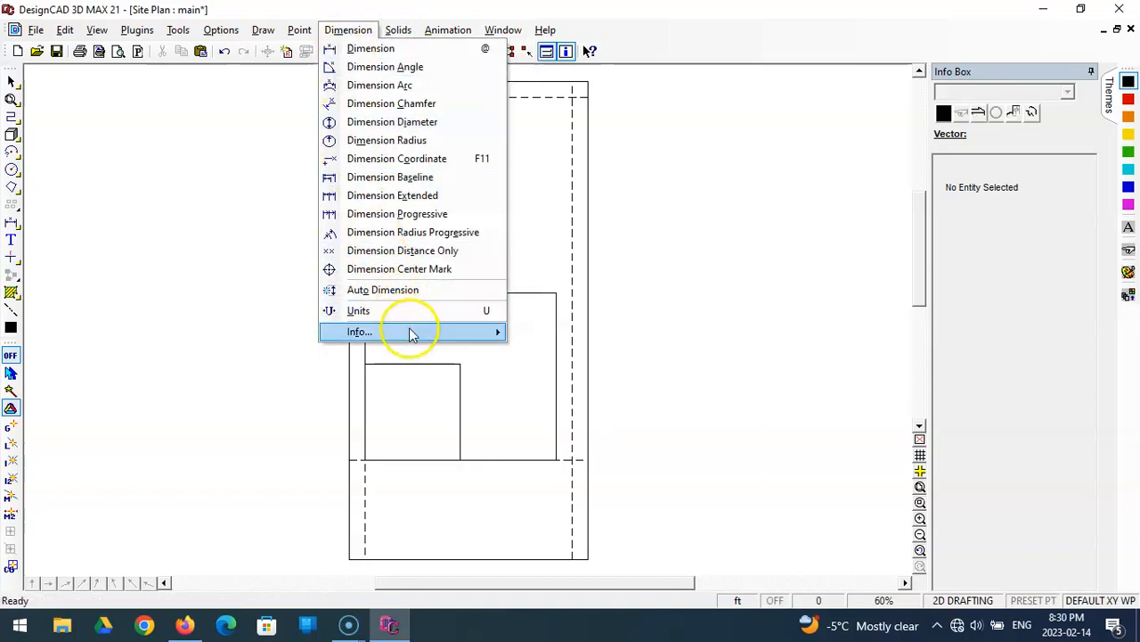
mouse_move(407, 330)
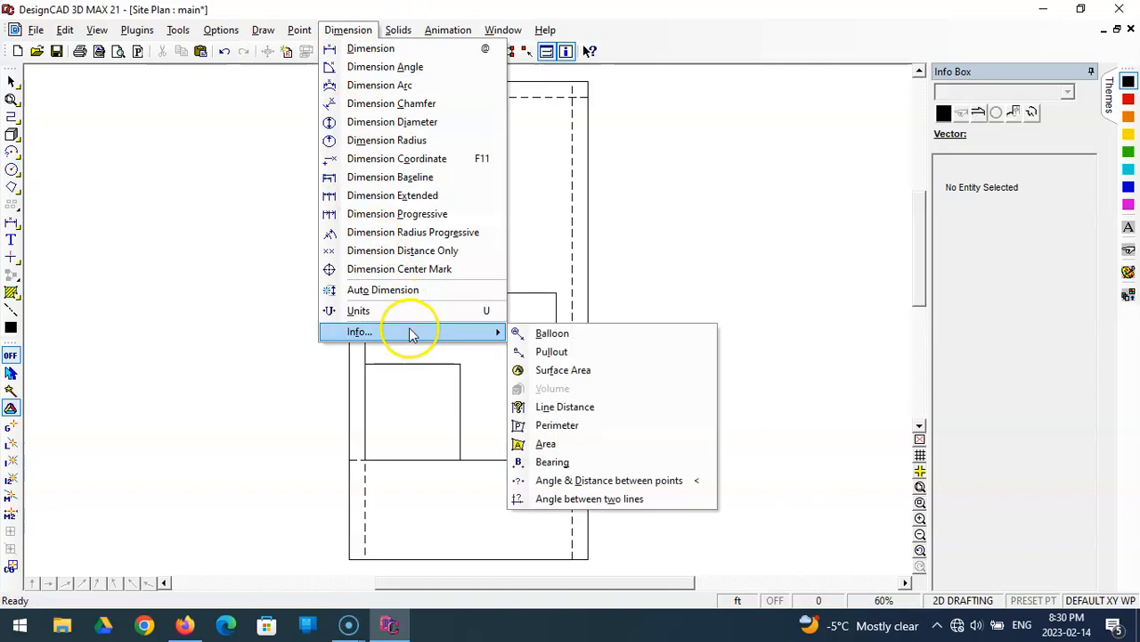
left_click(566, 443)
left_click(365, 363)
left_click(365, 293)
left_click(556, 293)
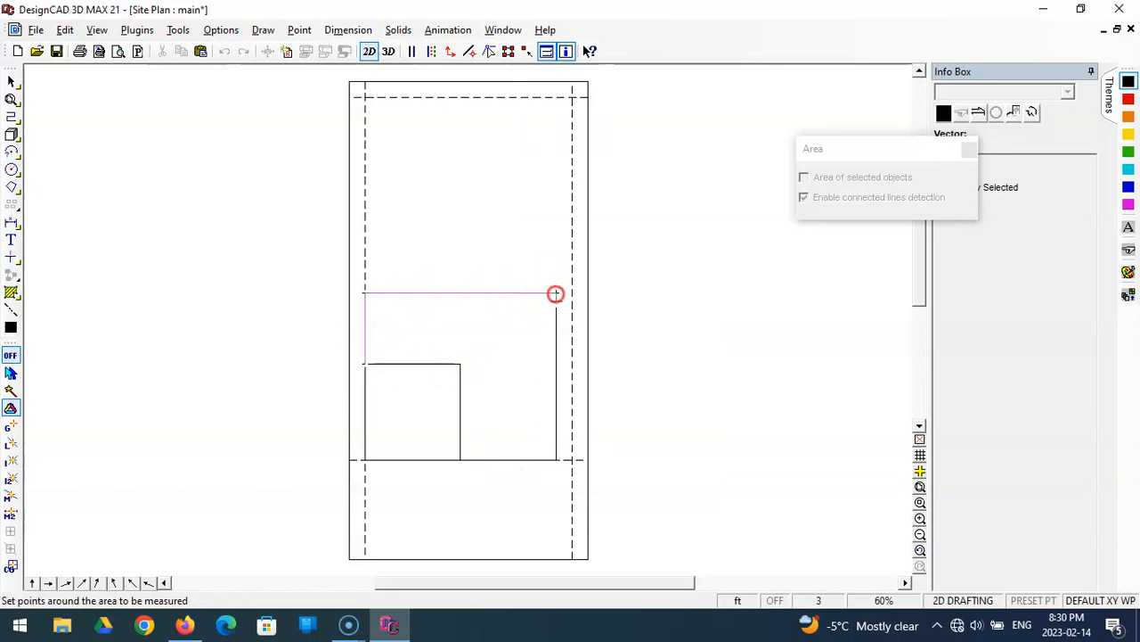
left_click(556, 460)
left_click(461, 460)
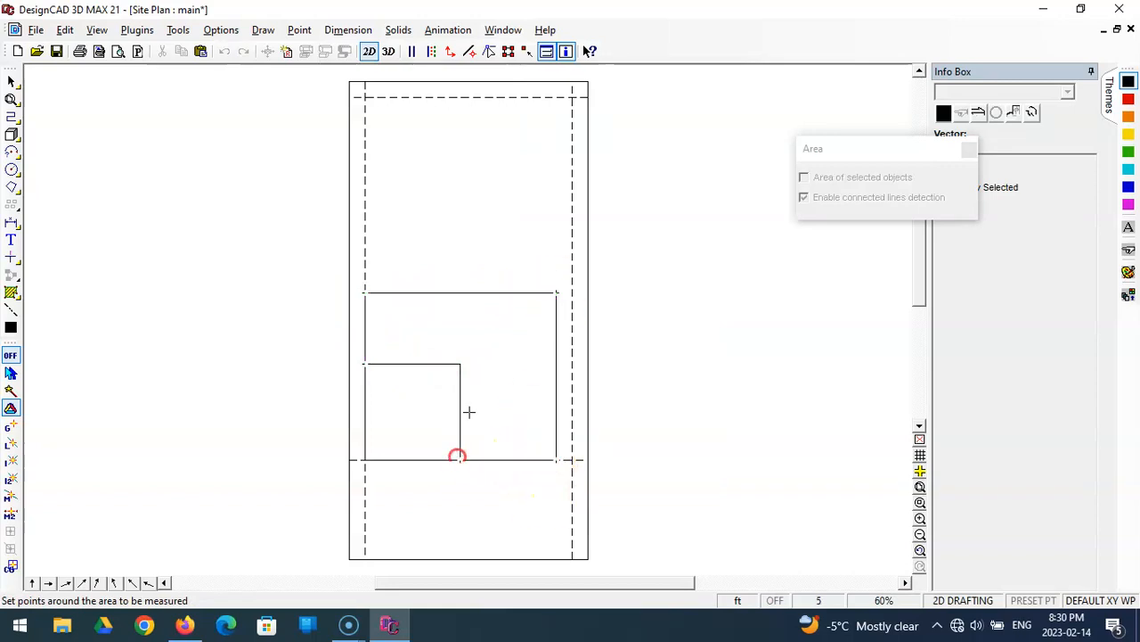
left_click(461, 363)
left_click(366, 363)
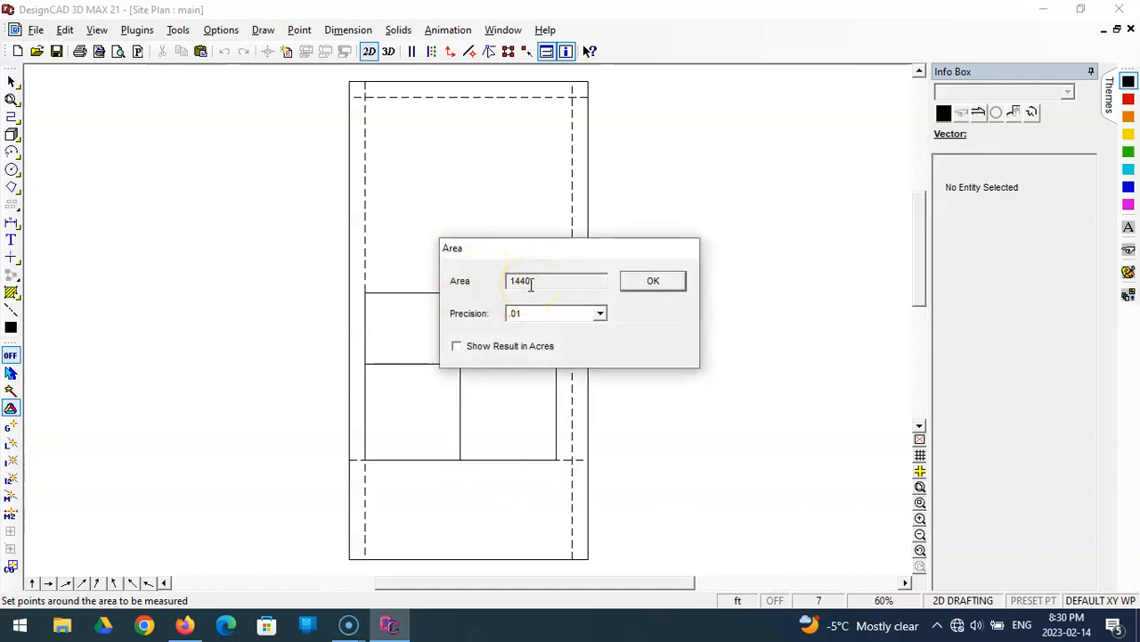
left_click(647, 283)
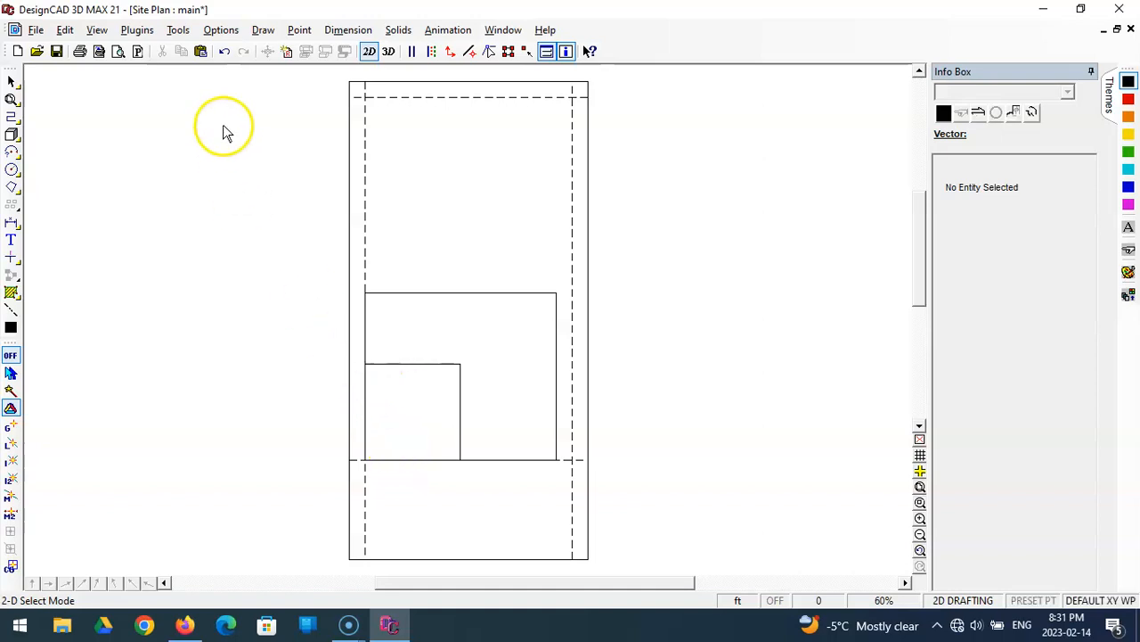
Step: Save the Site Plan drawing with the new L-shaped outline
left_click(55, 52)
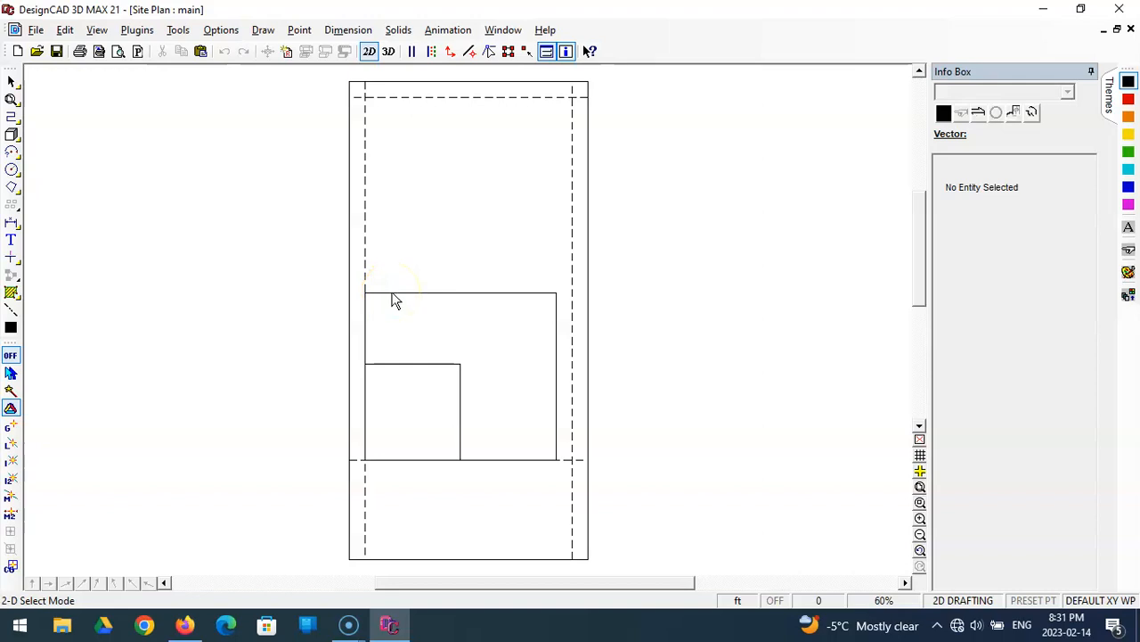
Step: Draw an orthogonal line from the L-shaped outline's upper-left corner, 4 ft to the right and about 6.4 ft down
left_click(13, 118)
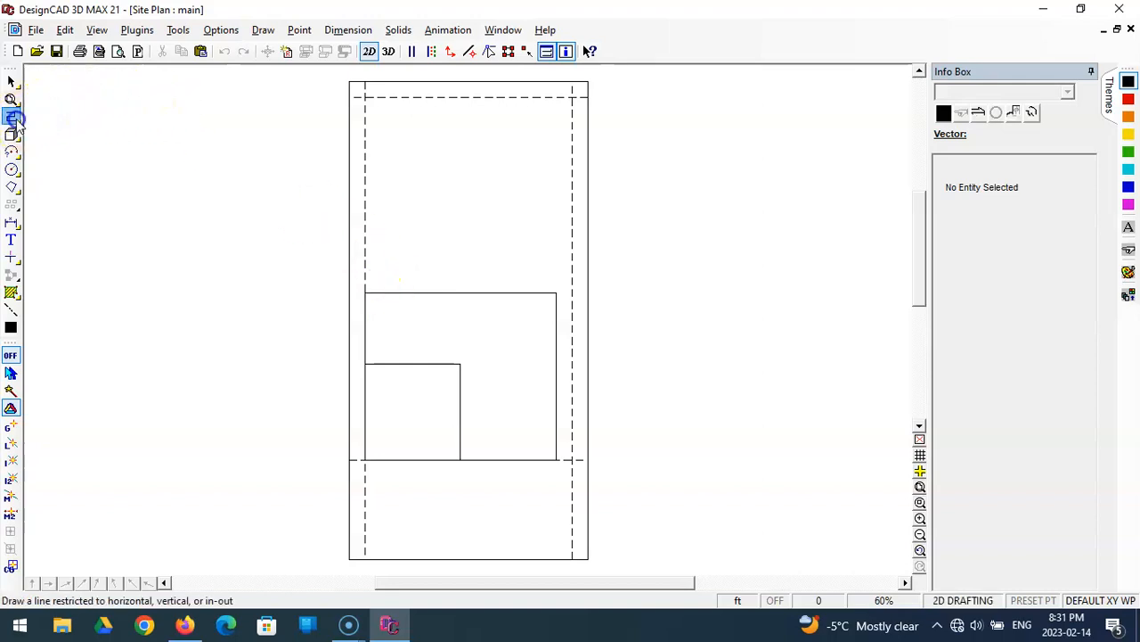
left_click(364, 292)
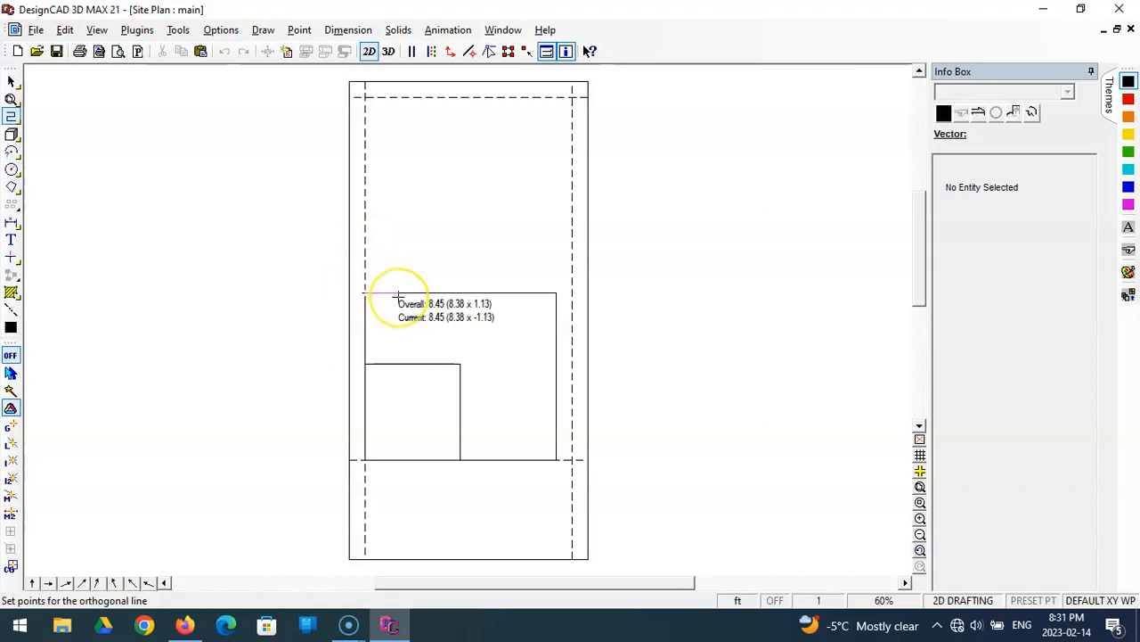
key("apostrophe")
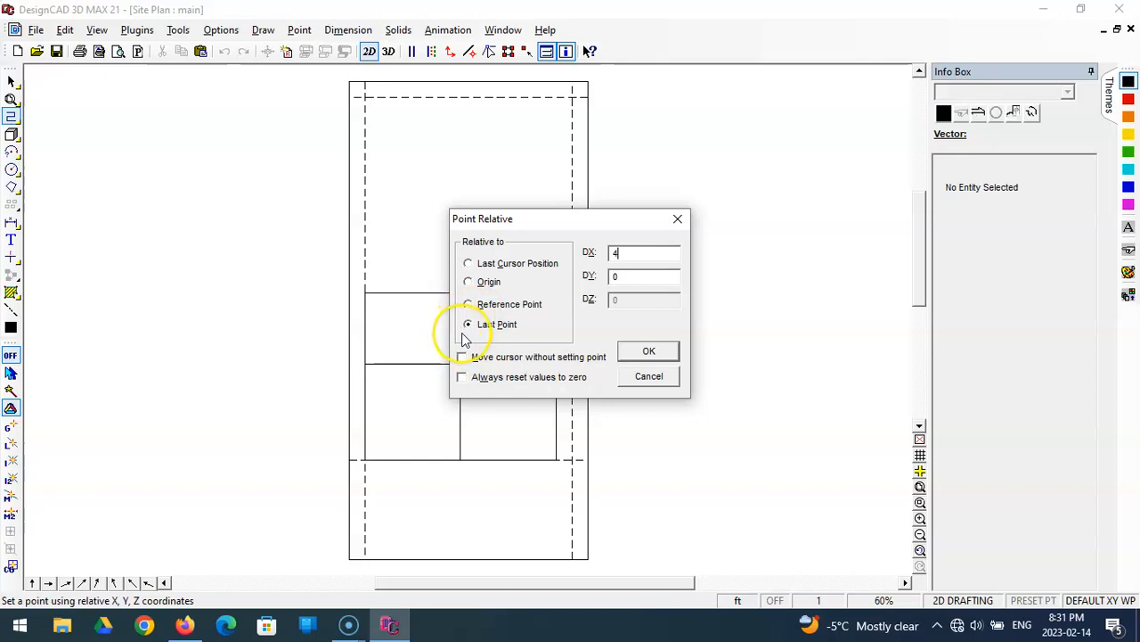
left_click(631, 350)
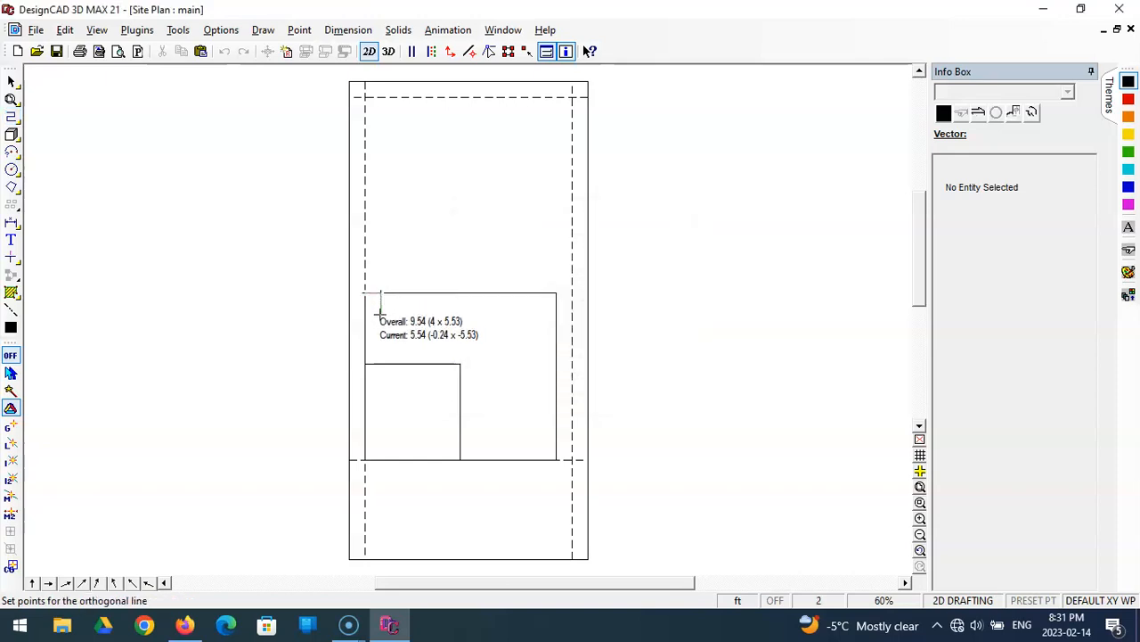
left_click(381, 316)
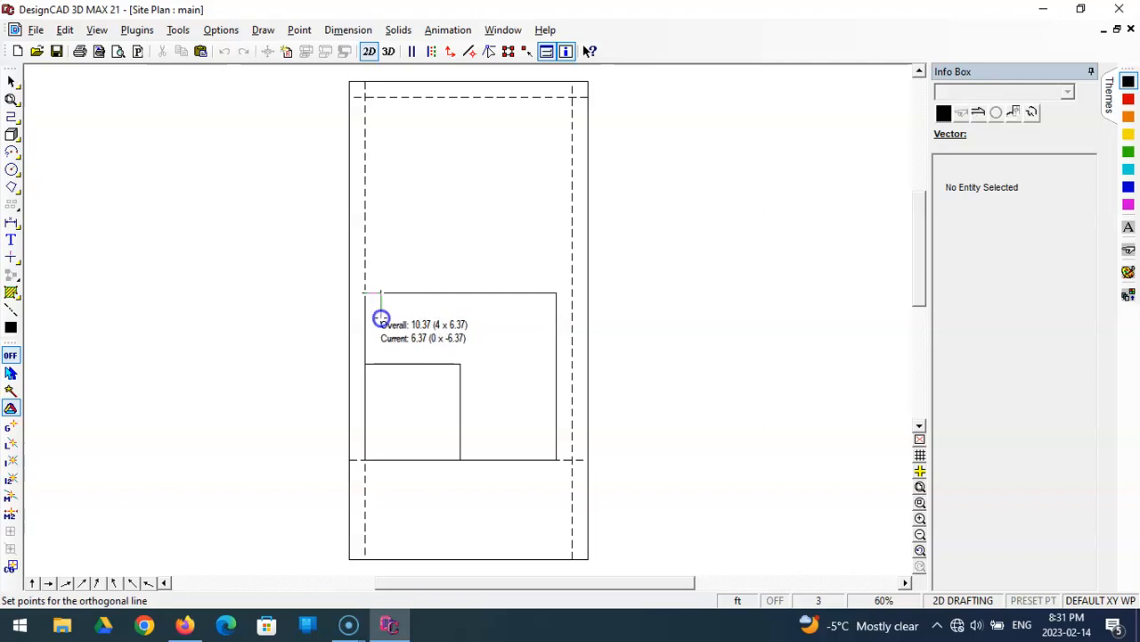
key("Return")
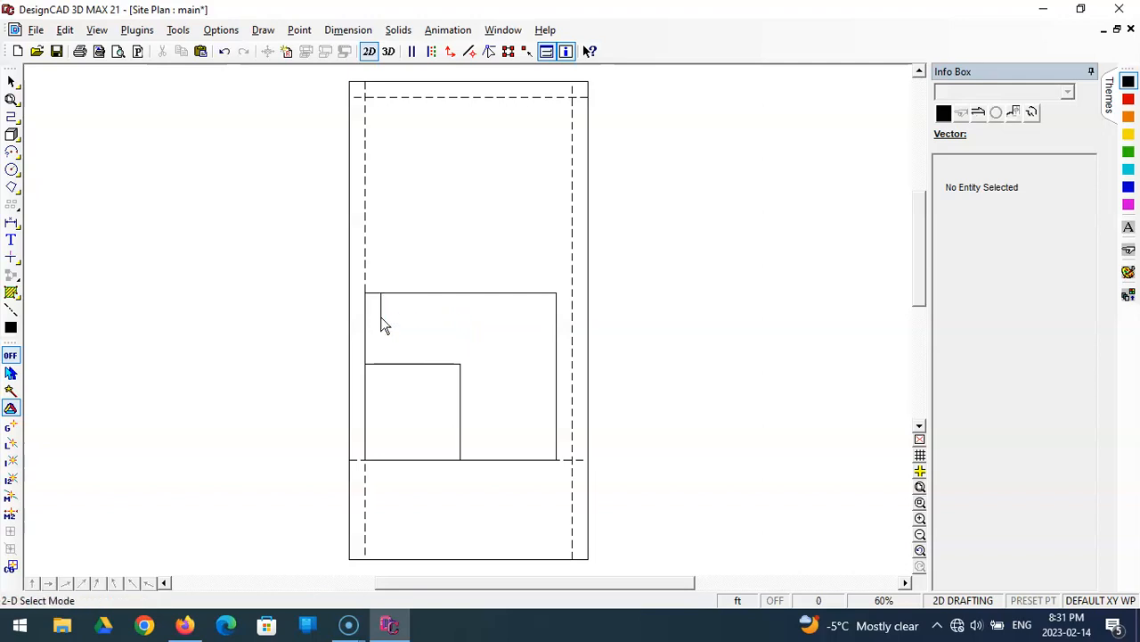
Step: Enlarge the area around and above the L-shaped outline's upper-left corner, including the short vertical line
left_click(919, 502)
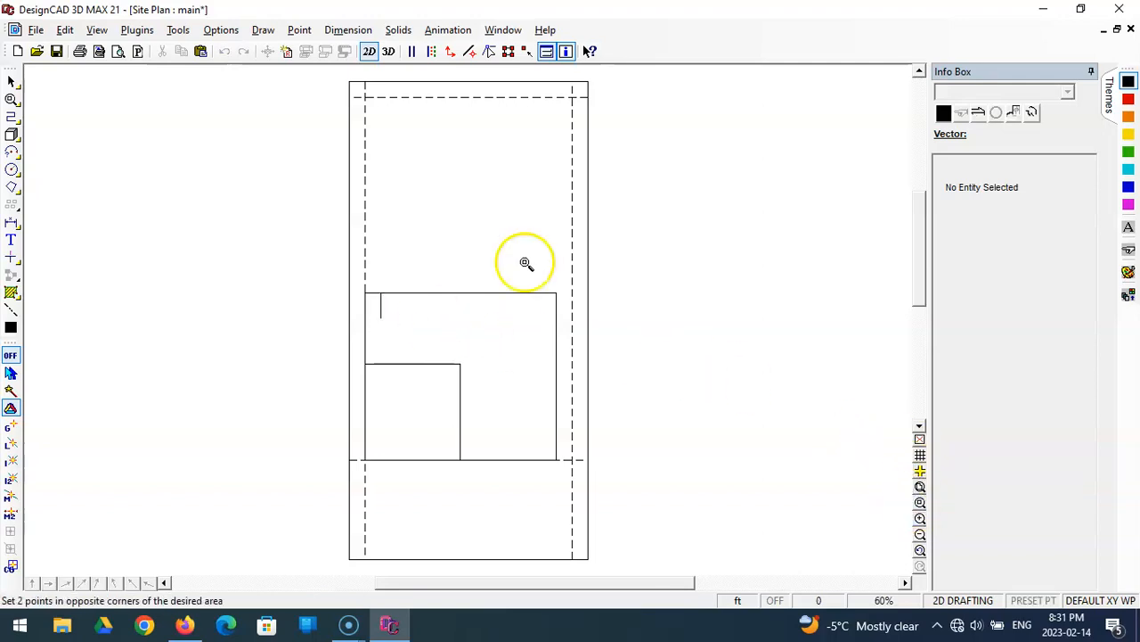
left_click(318, 164)
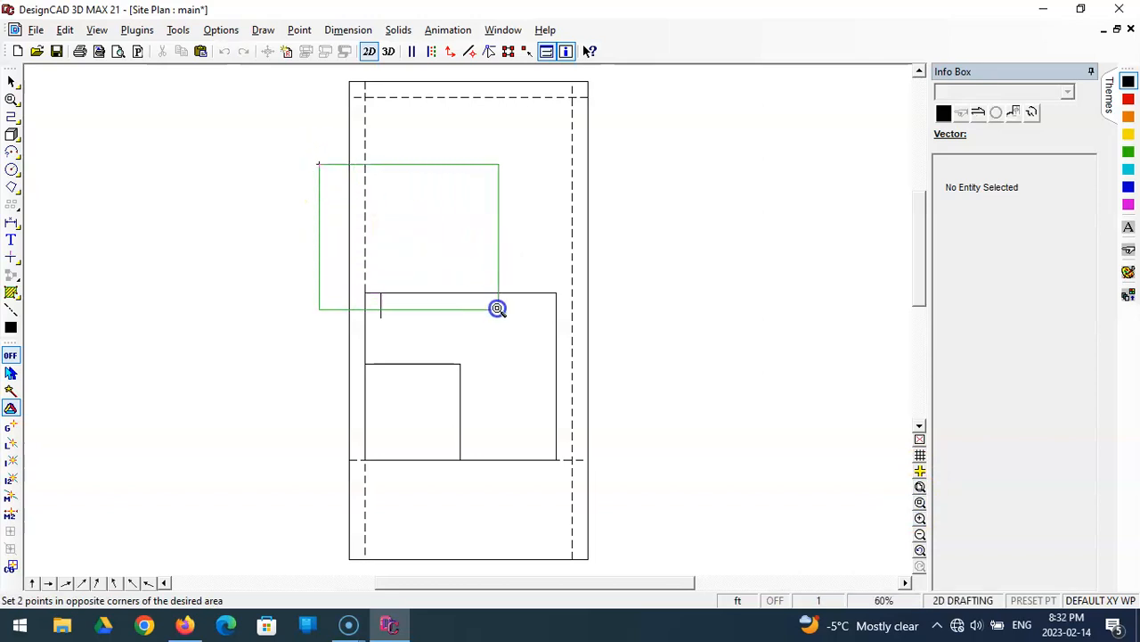
left_click(504, 327)
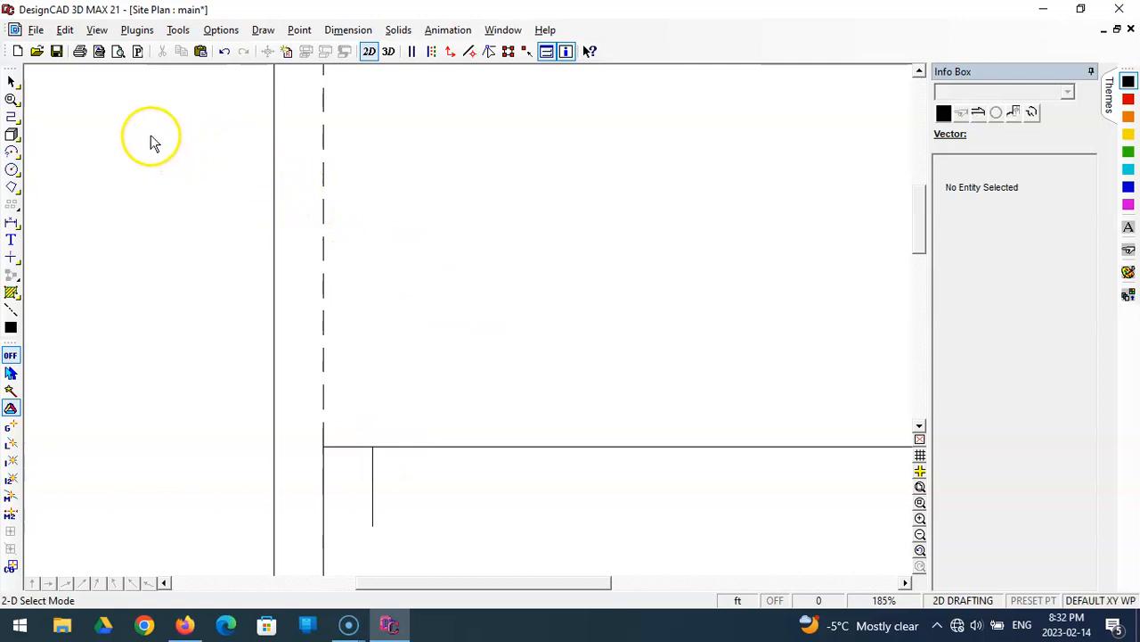
Step: Draw a 14 x 12 ft box upward from the point where the short vertical line meets the L-shaped outline's top edge
left_click(12, 135)
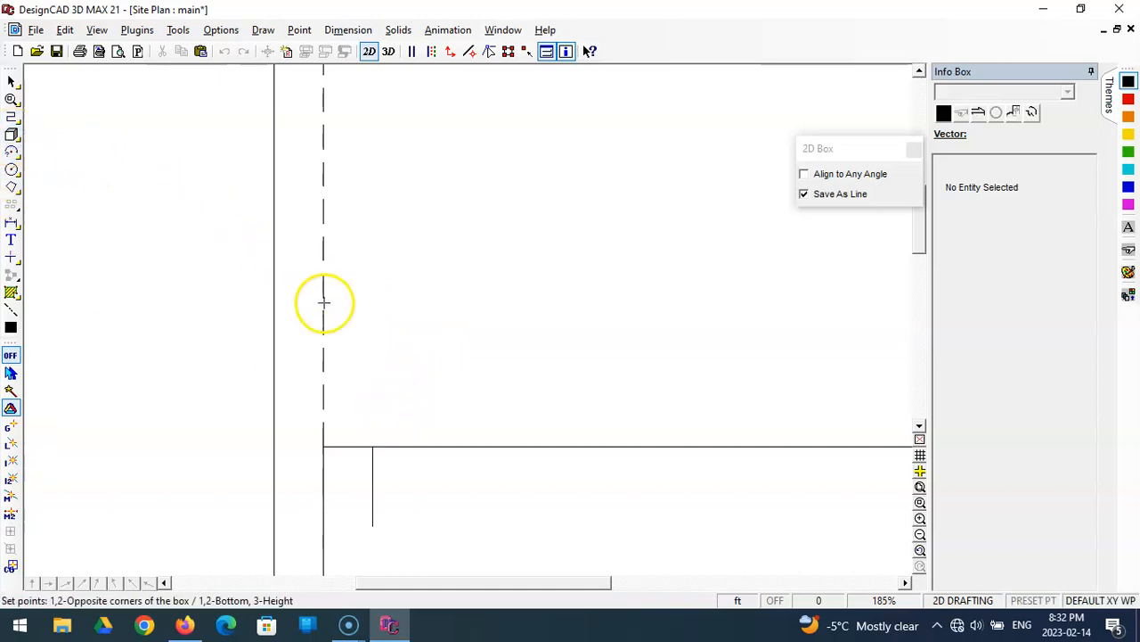
left_click(372, 446)
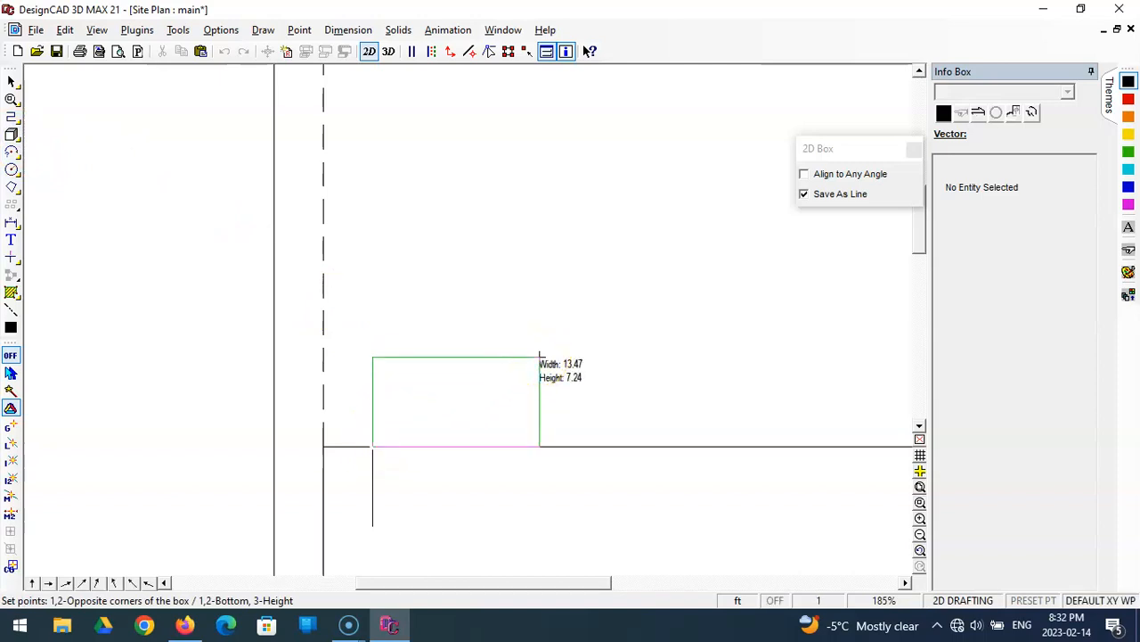
key("apostrophe")
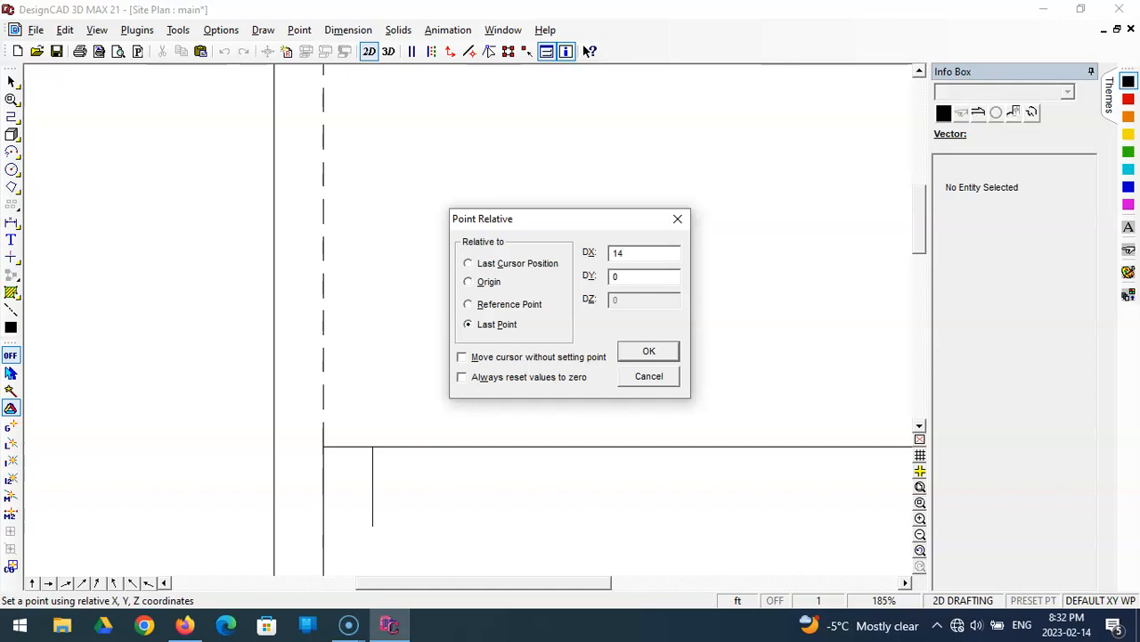
type("12")
key("Return")
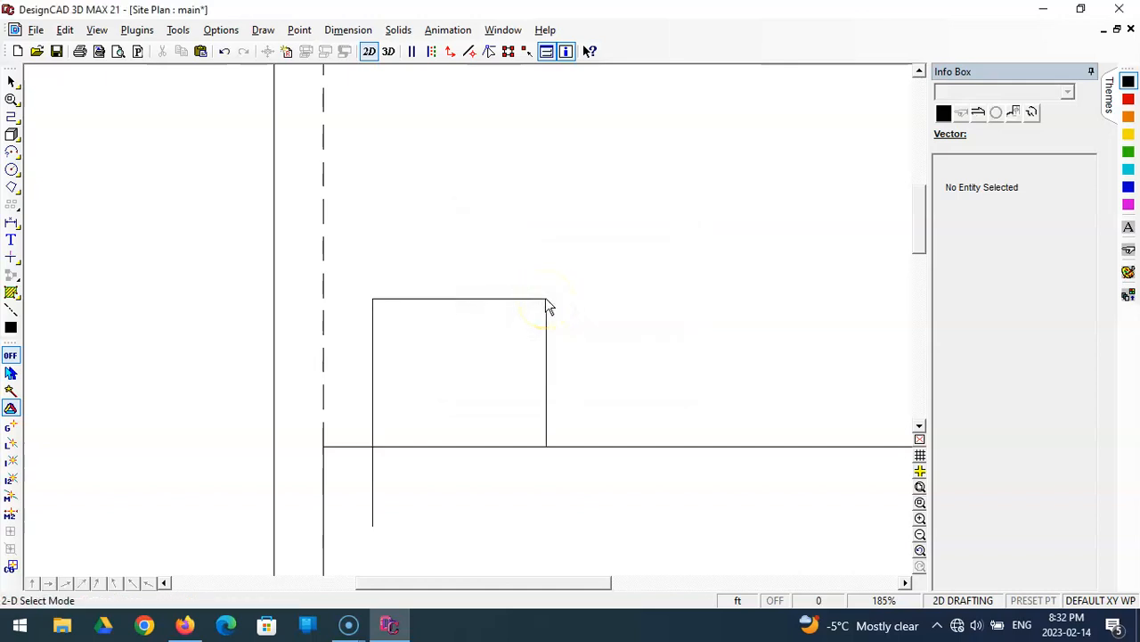
Step: Delete the 4 ft offset helper line beneath the new box
left_click(374, 514)
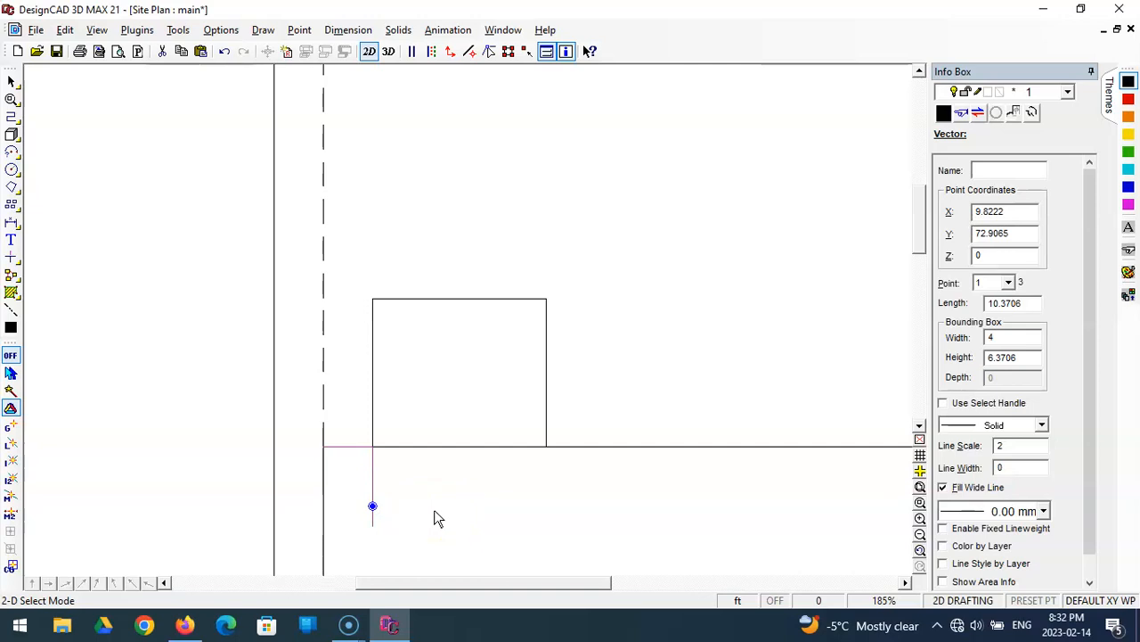
key("Delete")
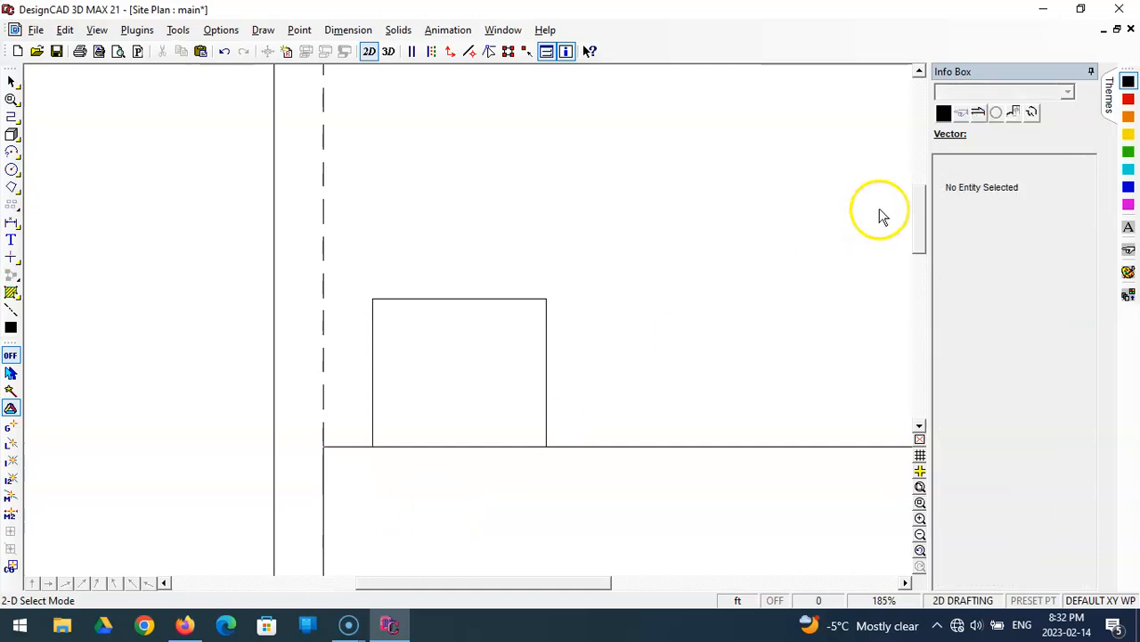
left_click(921, 487)
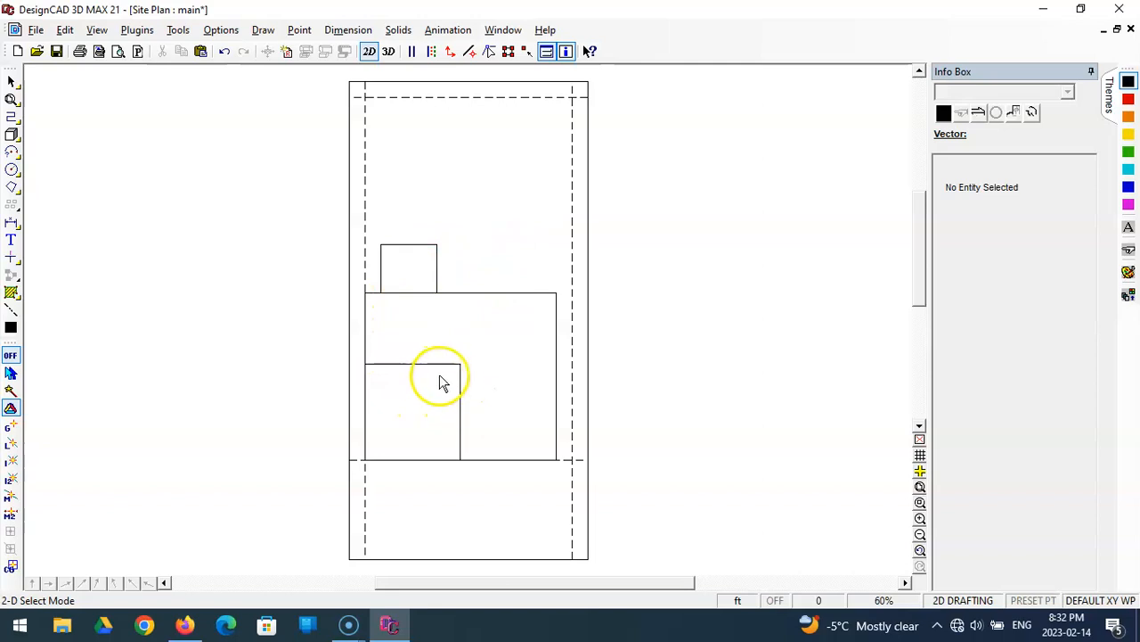
Step: Place a HOUSE label at text size 1.5 inside the upper part of the L-shaped outline
left_click(11, 240)
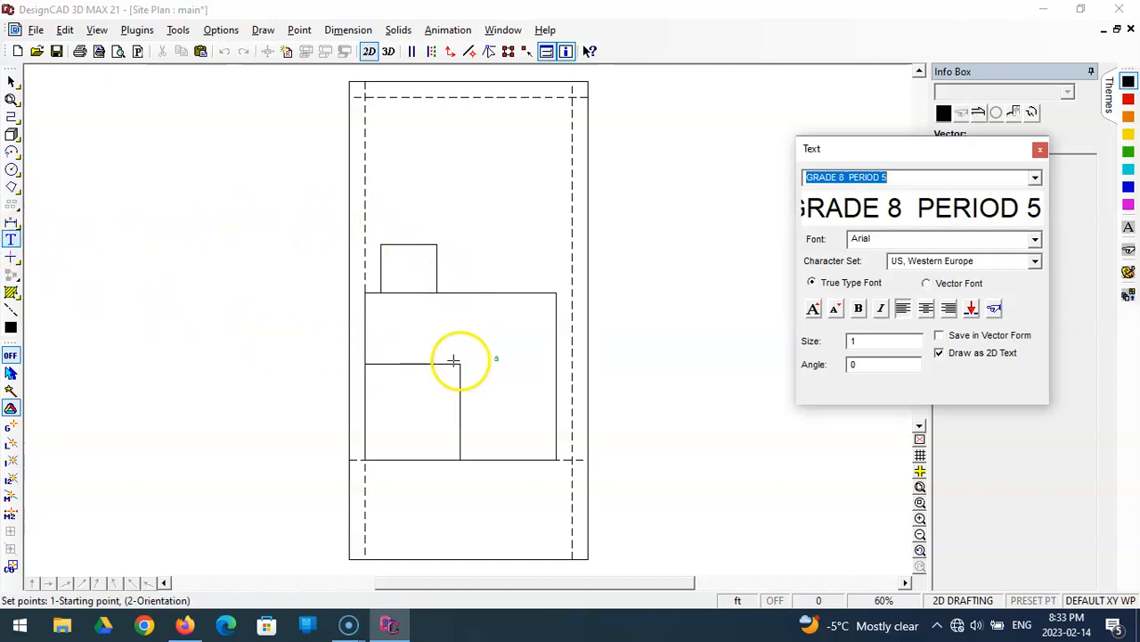
left_click(873, 344)
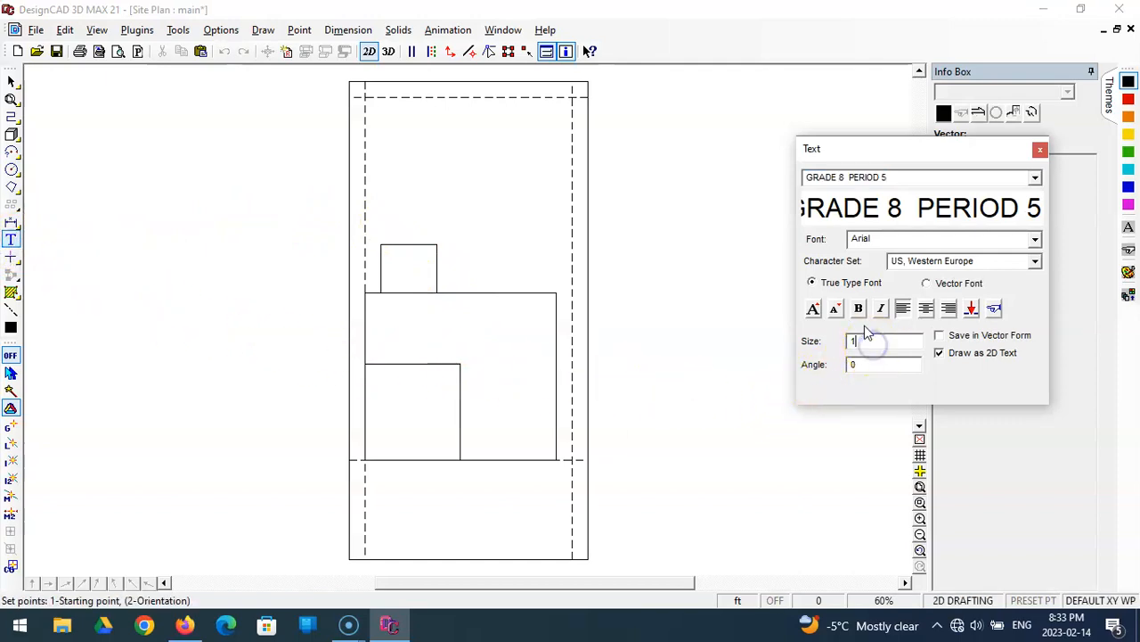
type(".5")
left_click(899, 177)
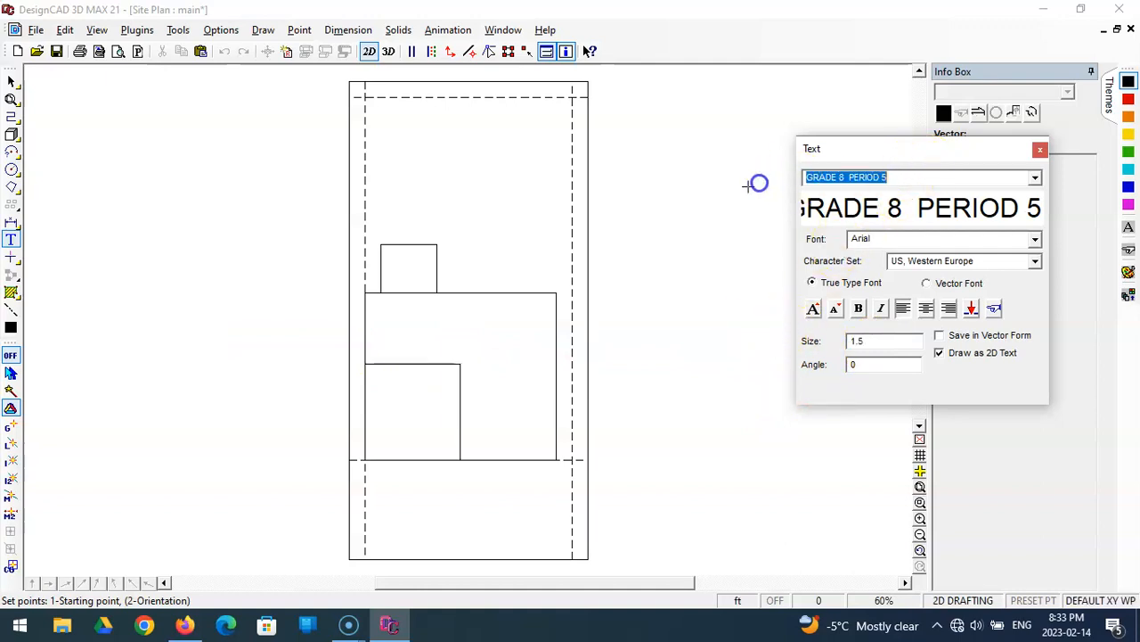
type("h")
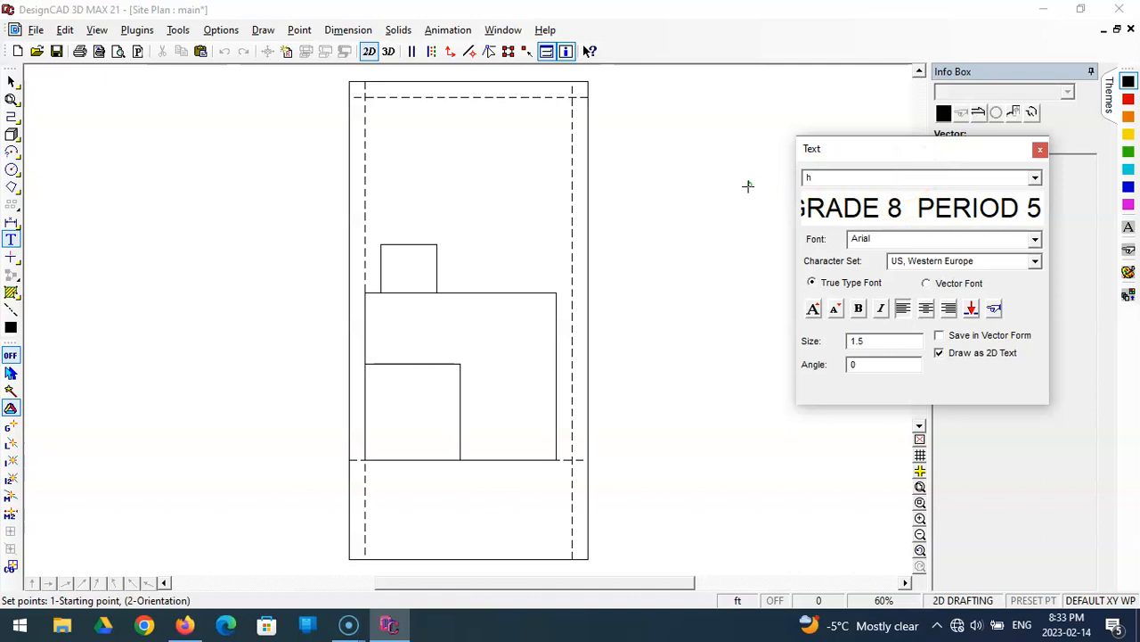
key("BackSpace")
type("HOUSE")
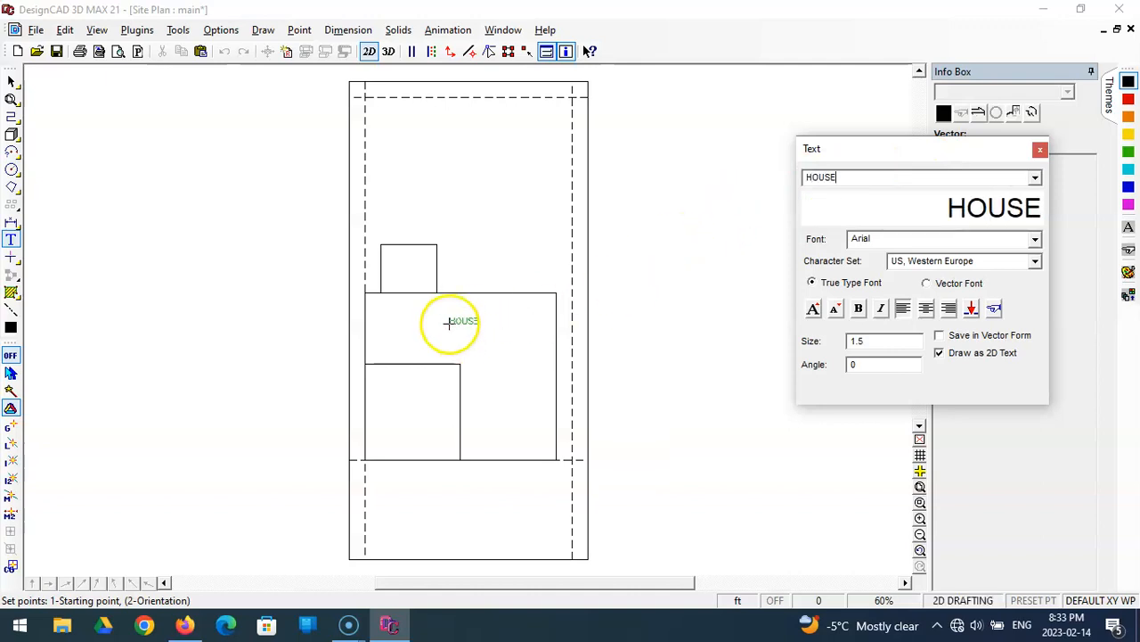
left_click(448, 323)
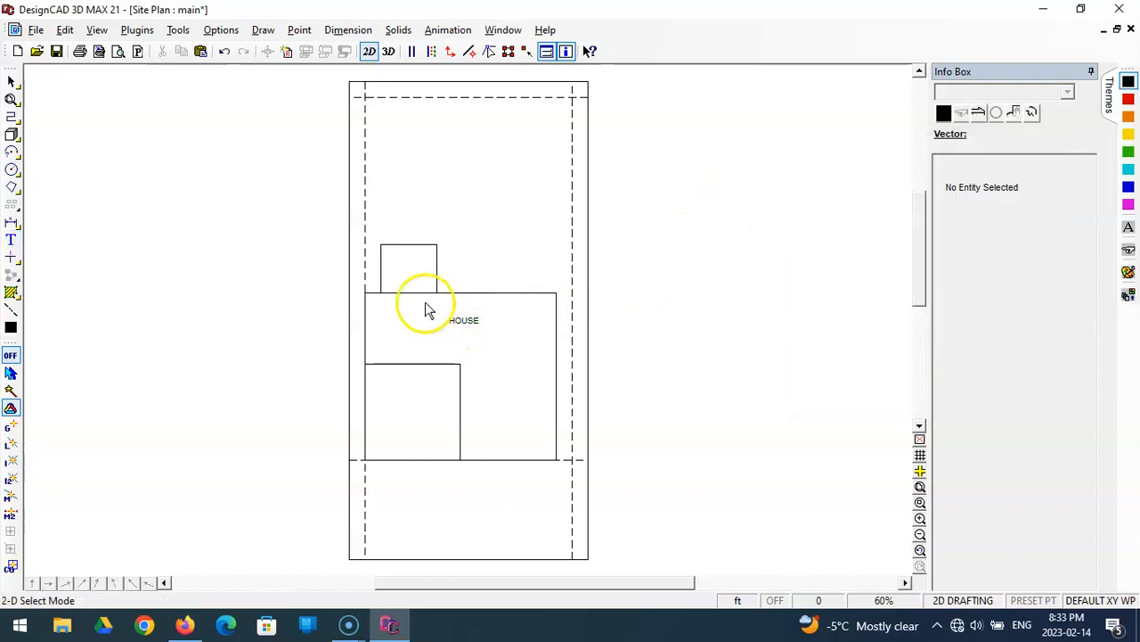
Step: Place a GARAGE label in the middle of the 24 ft box
left_click(10, 239)
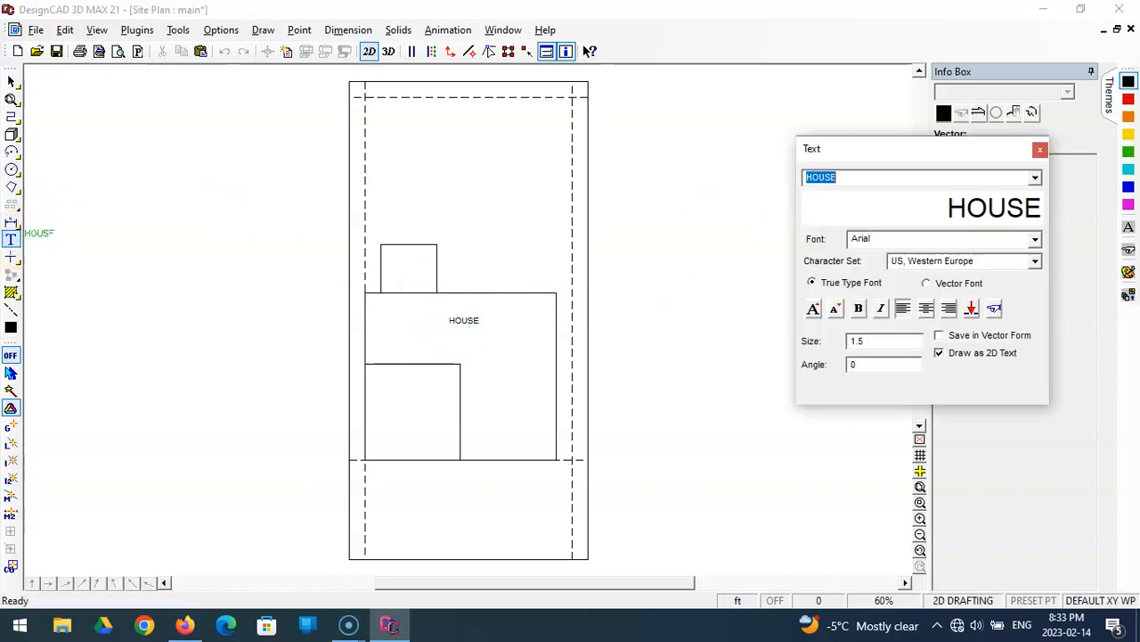
type("GARAGE")
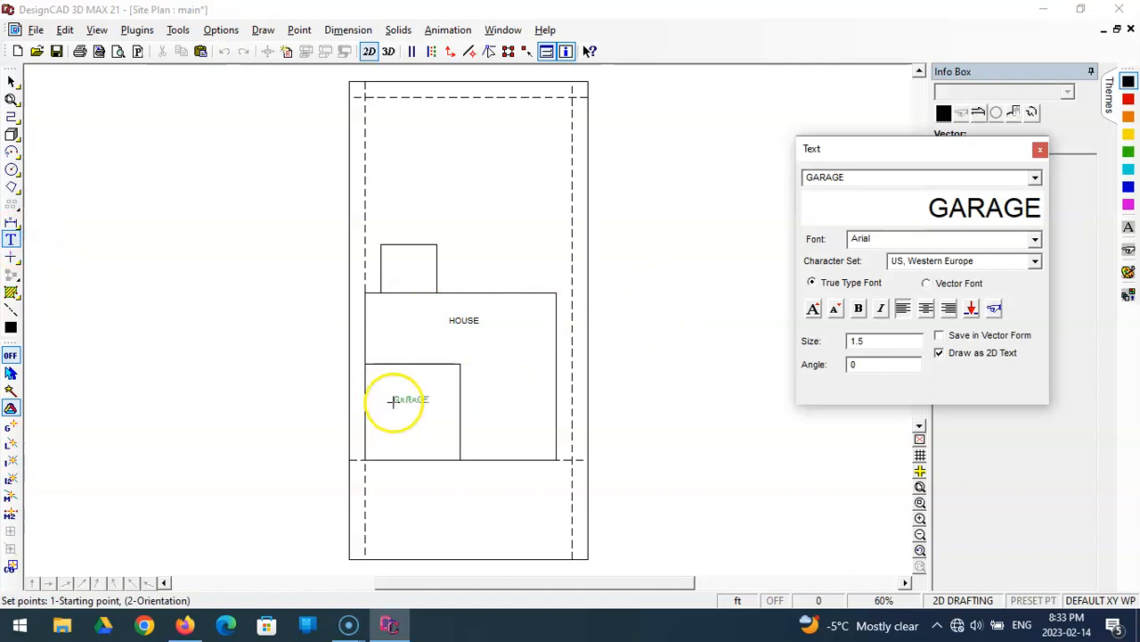
left_click(393, 400)
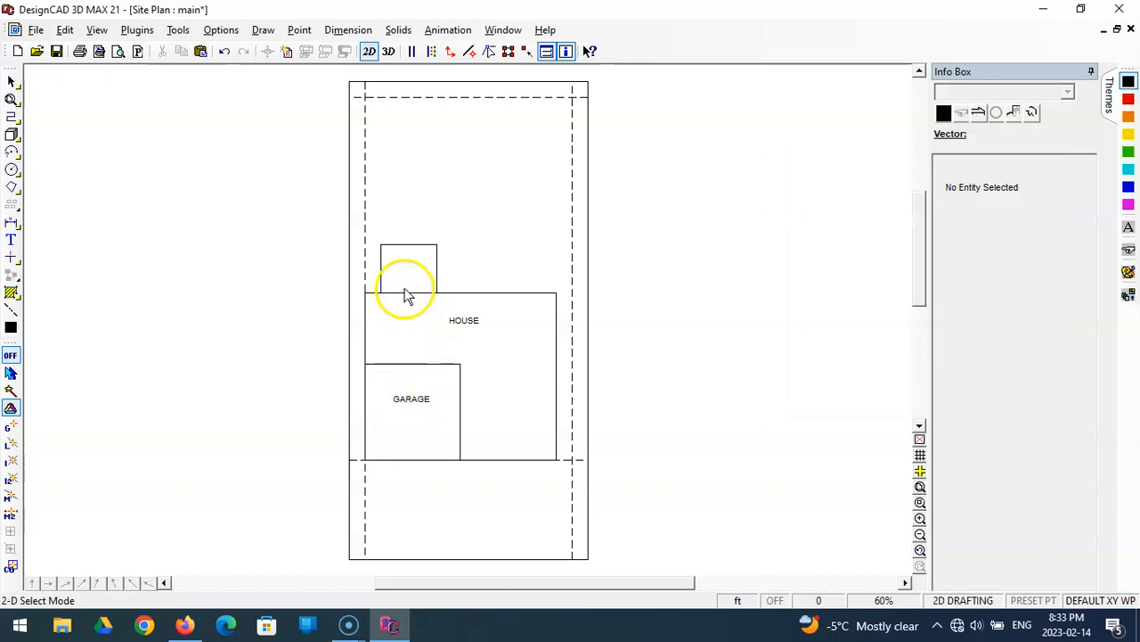
Step: Place a DECK label in the middle of the small box above the house
left_click(12, 240)
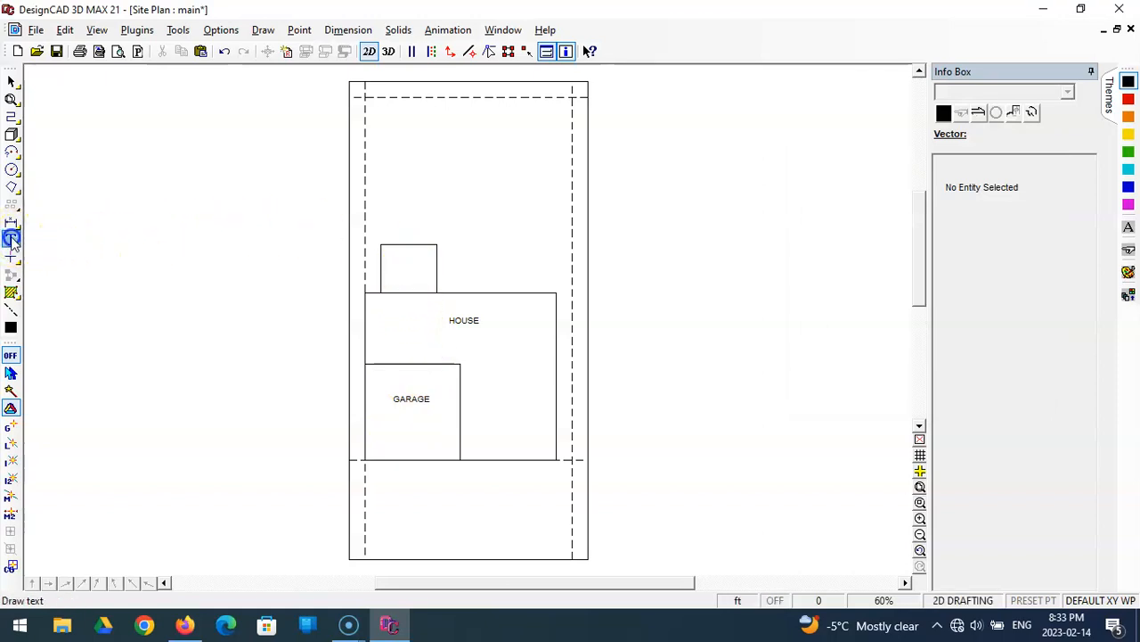
type("DECK")
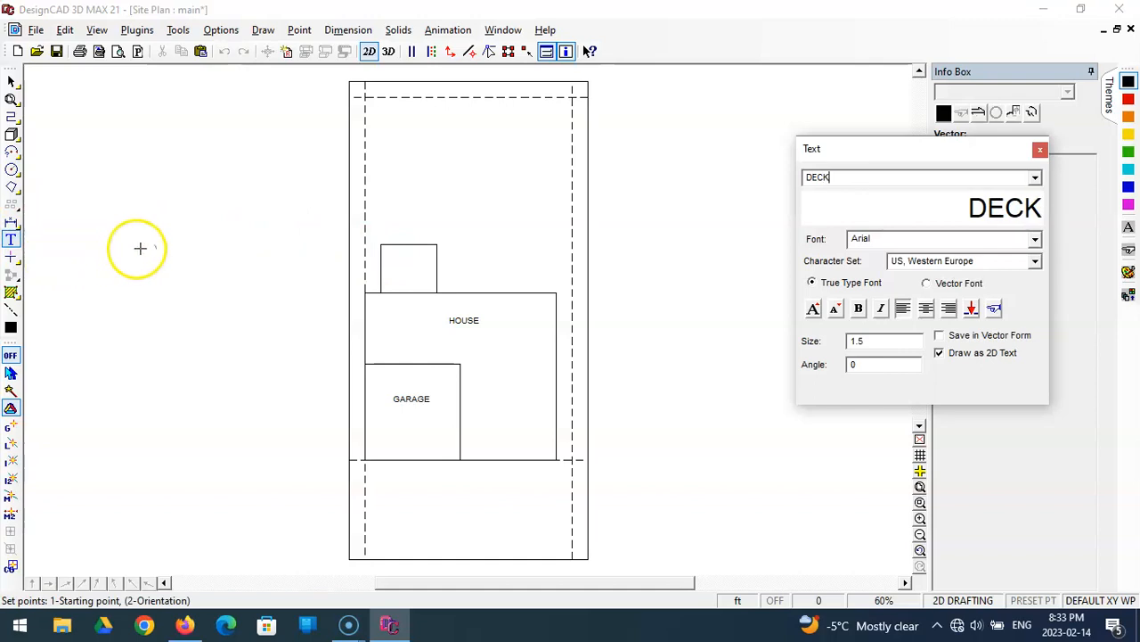
left_click(396, 269)
key("Return")
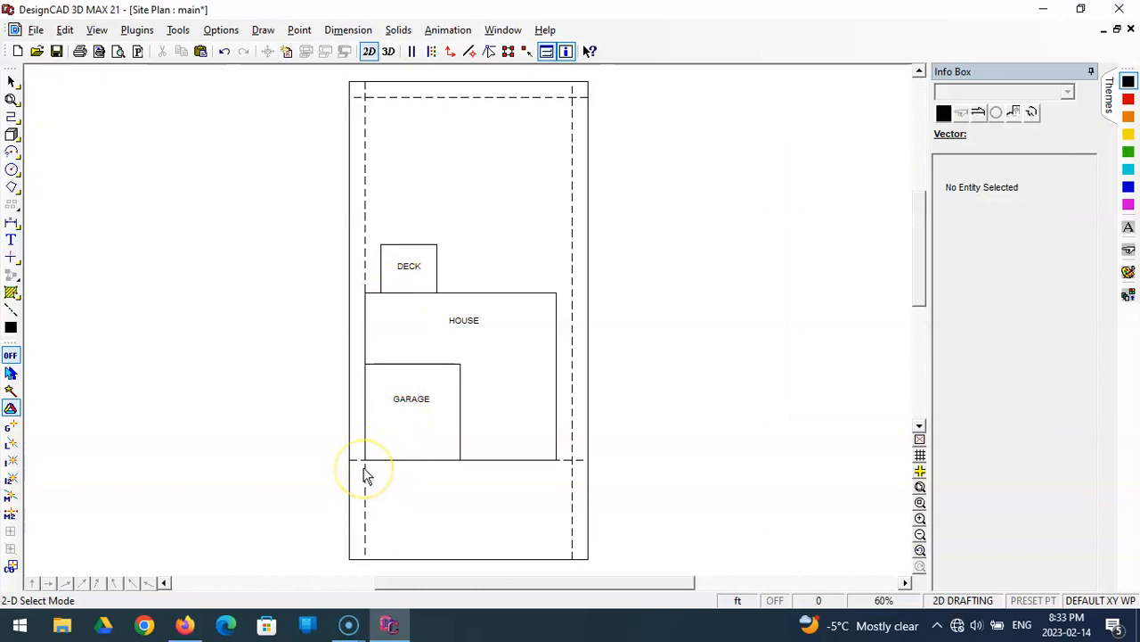
Step: Place a 24' X 24' label at text size 1 directly beneath the GARAGE label
left_click(393, 439)
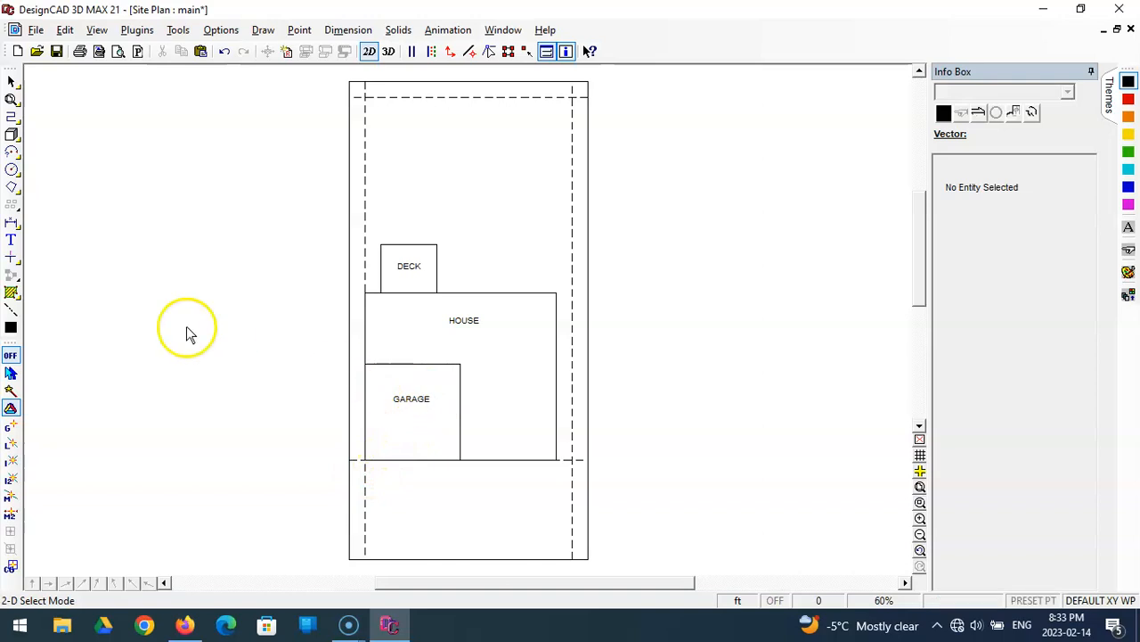
left_click(11, 239)
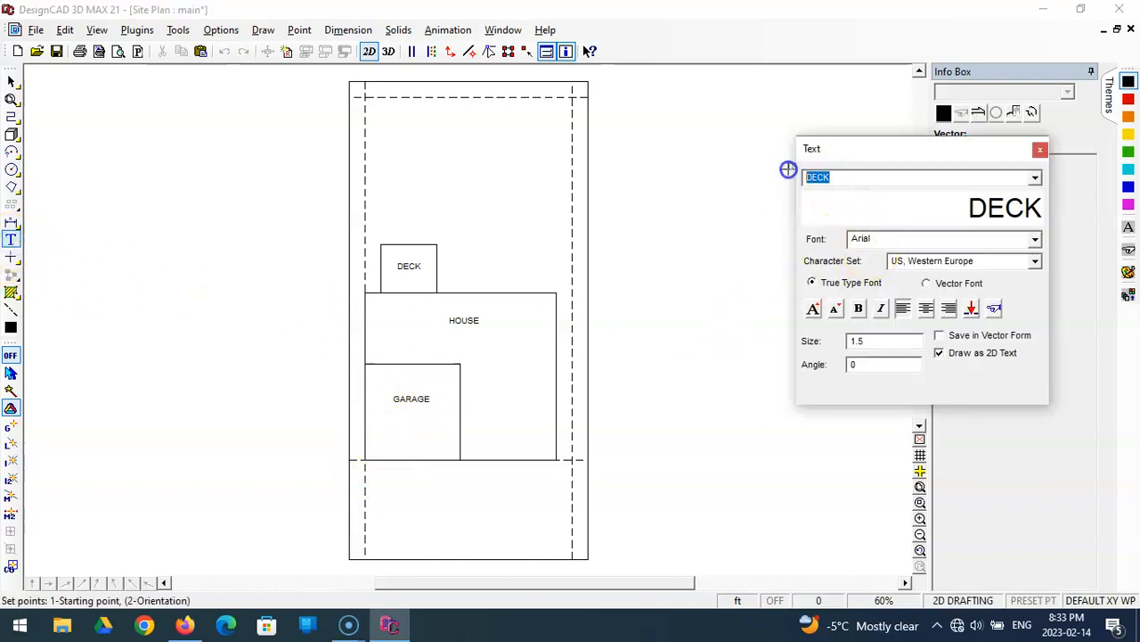
type("24")
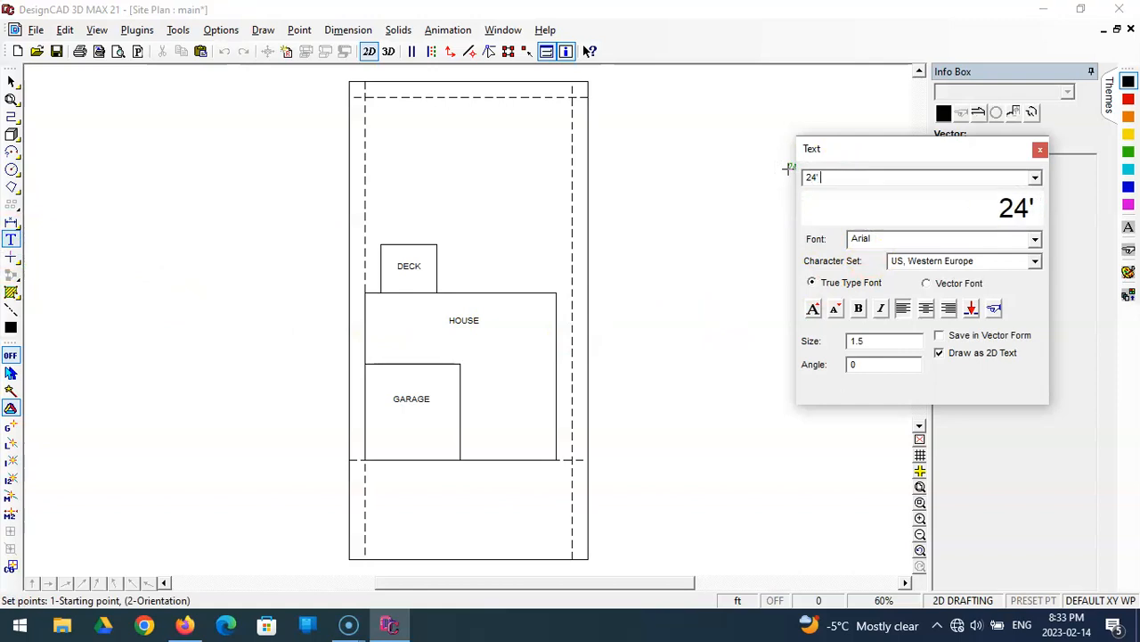
type("' X 24")
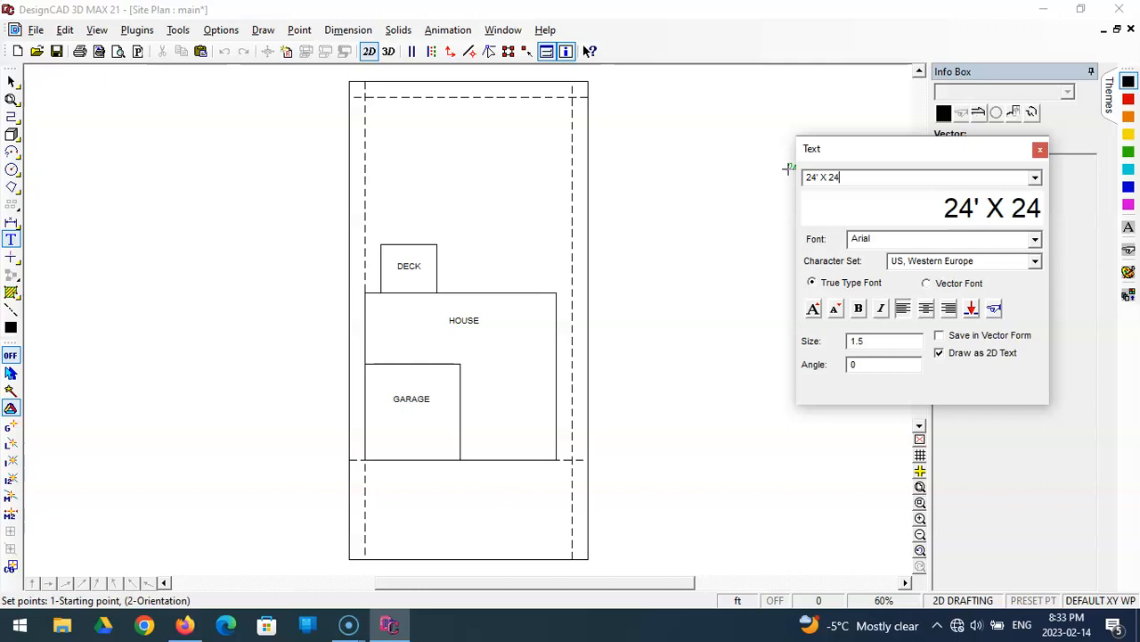
type("'")
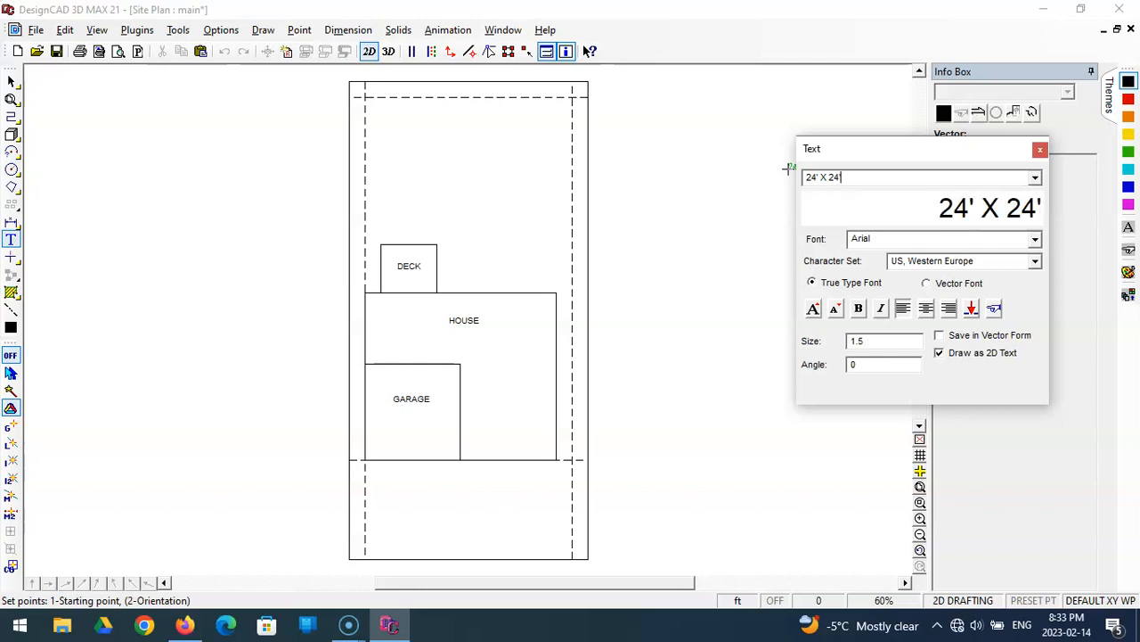
left_click(861, 345)
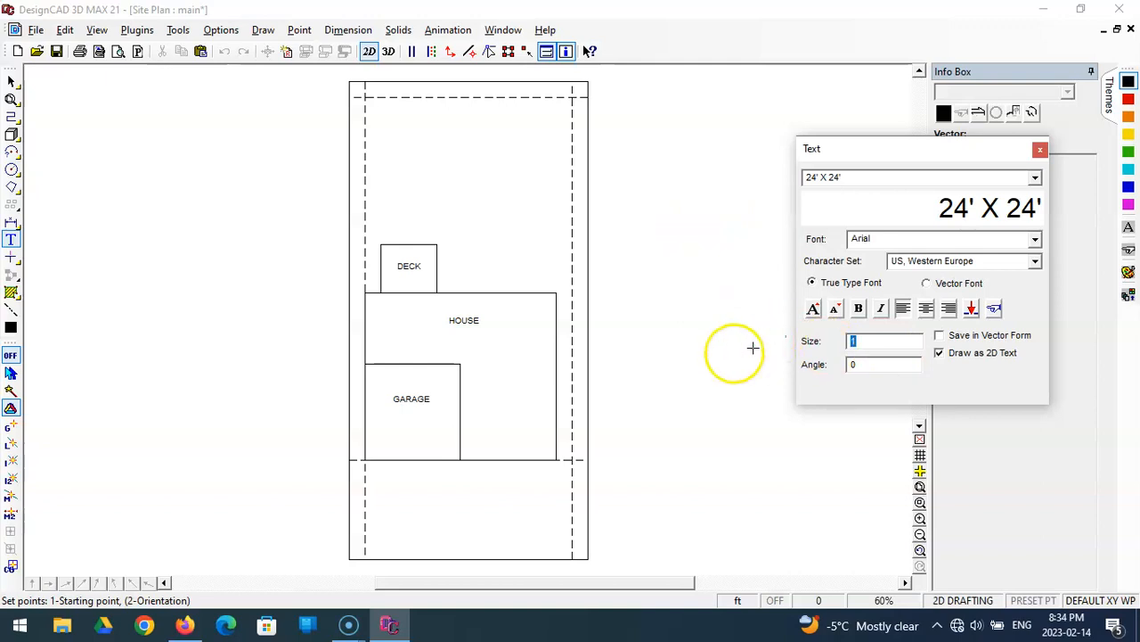
left_click(401, 408)
key("Return")
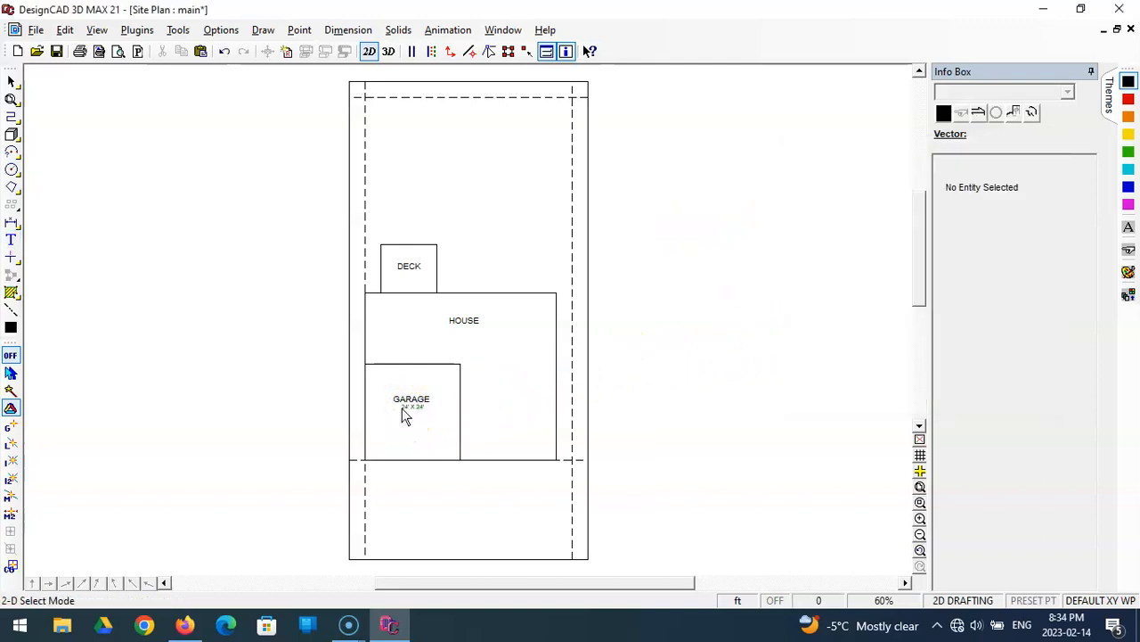
Step: Move the 24' X 24' label about 0.45 ft to the left so it is centred beneath GARAGE
left_click(921, 502)
left_click(315, 215)
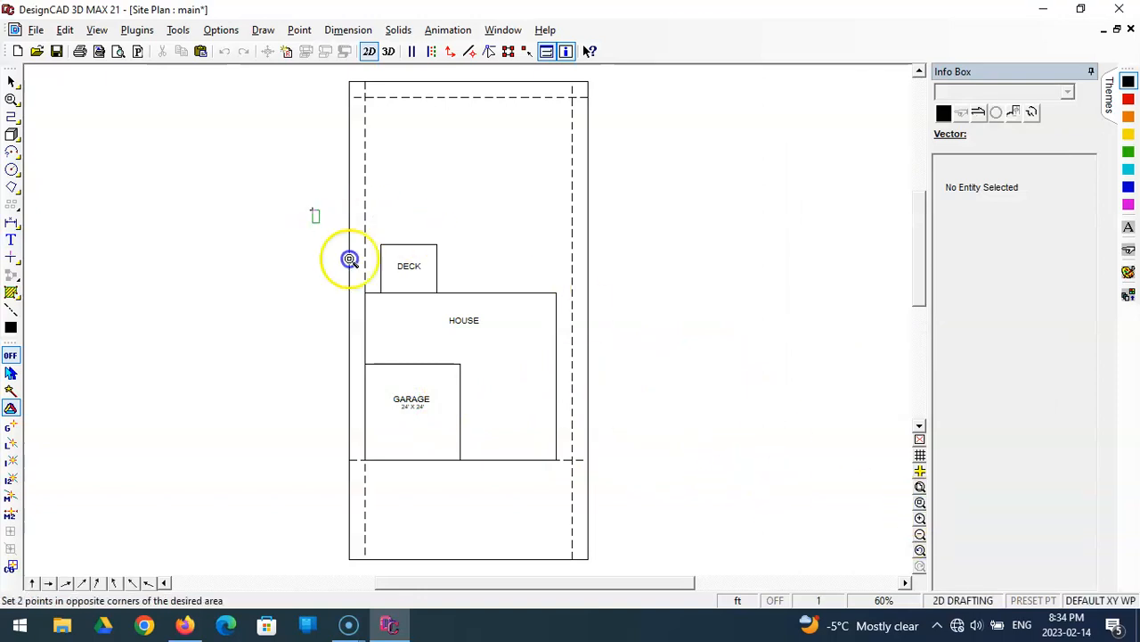
left_click(549, 432)
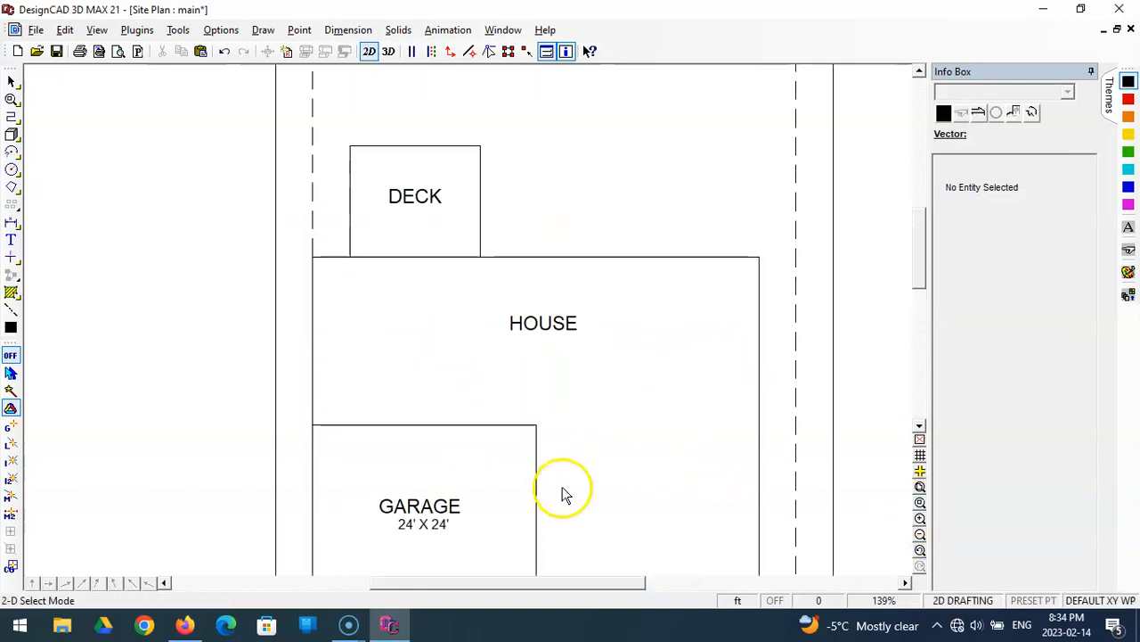
scroll(563, 495, "down", 1)
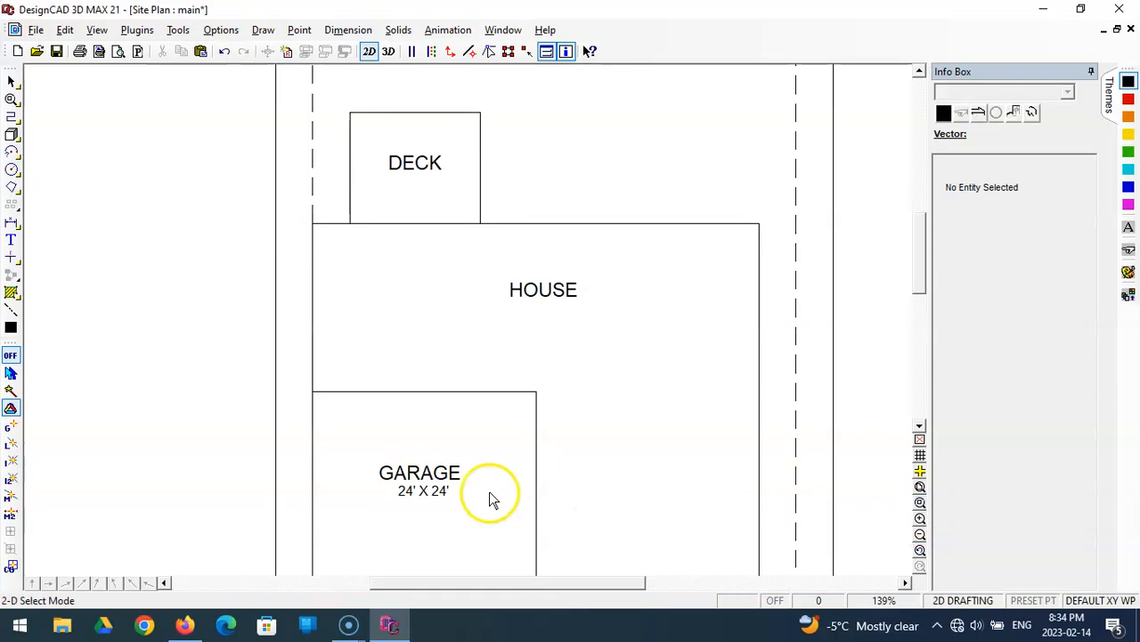
left_click(424, 493)
left_click(425, 495)
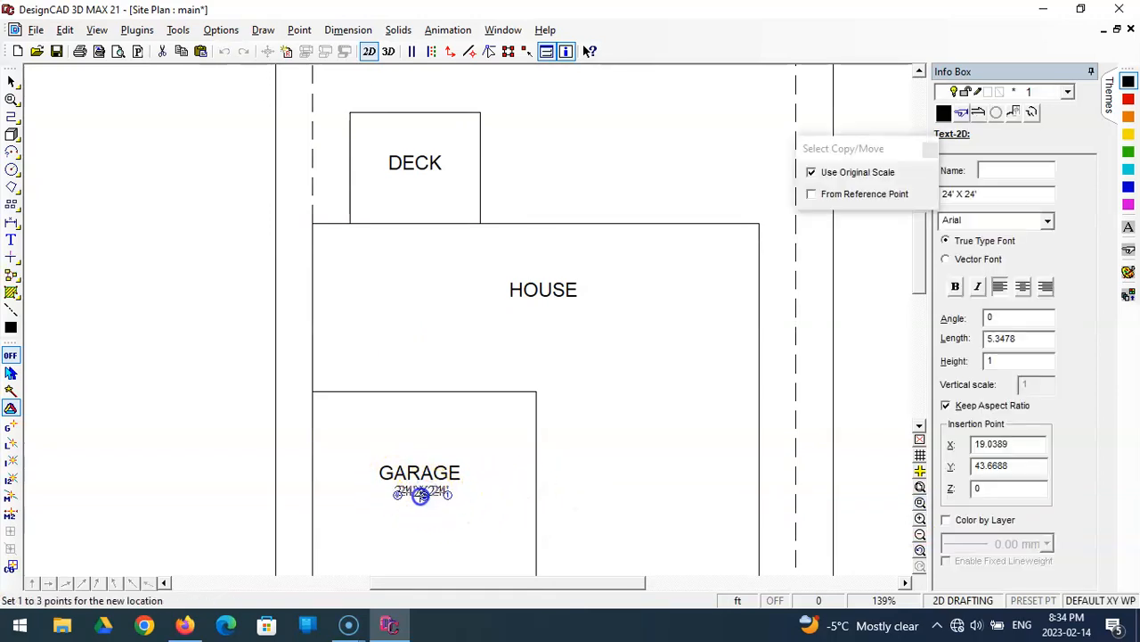
left_click(417, 495)
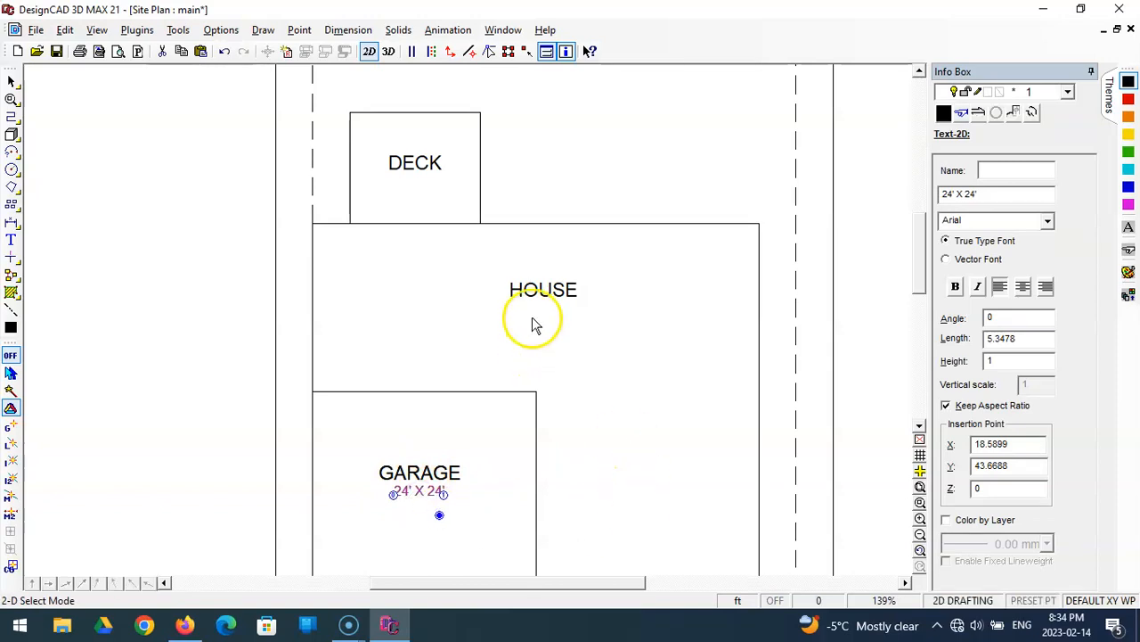
Step: Clear the text content of the 24' X 24' label beneath GARAGE and deselect it
scroll(619, 369, "down", 1)
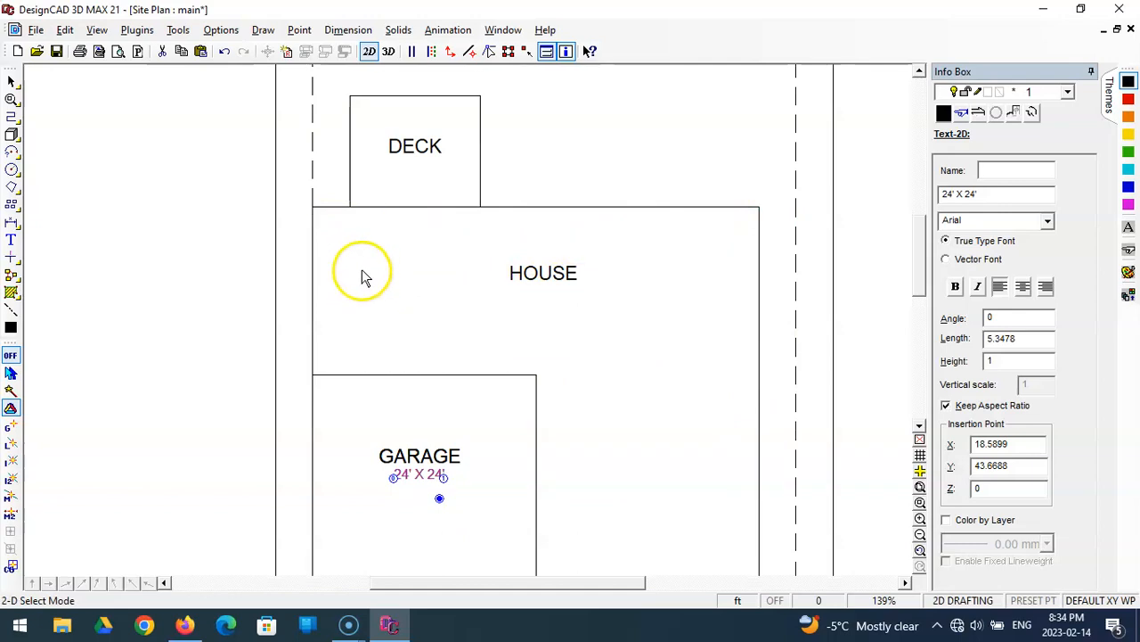
scroll(687, 410, "down", 1)
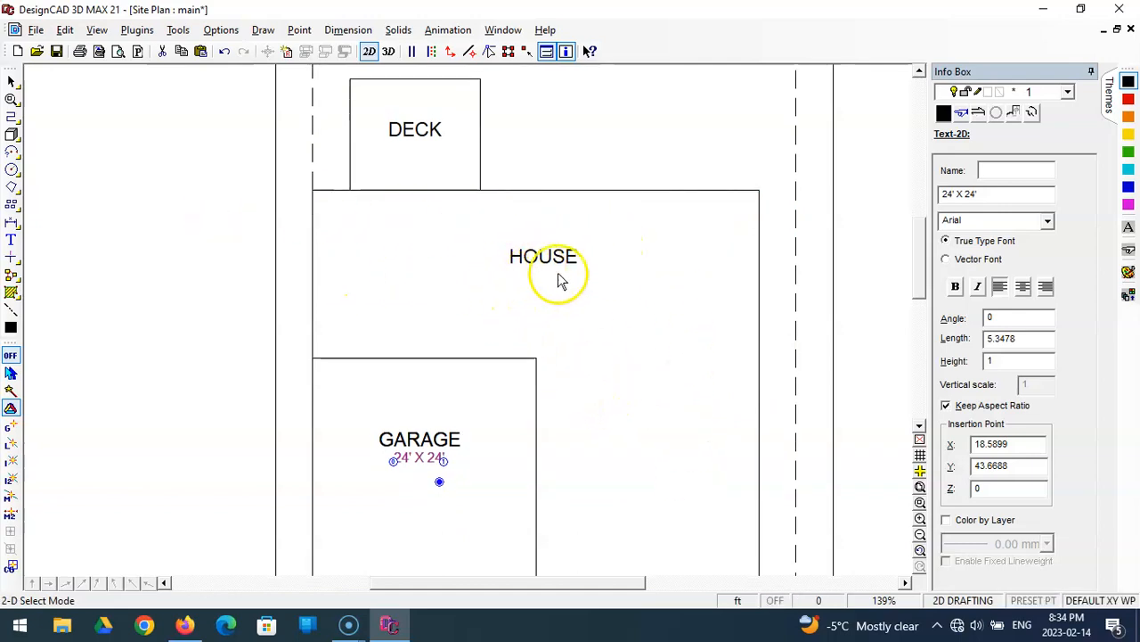
left_click(994, 195)
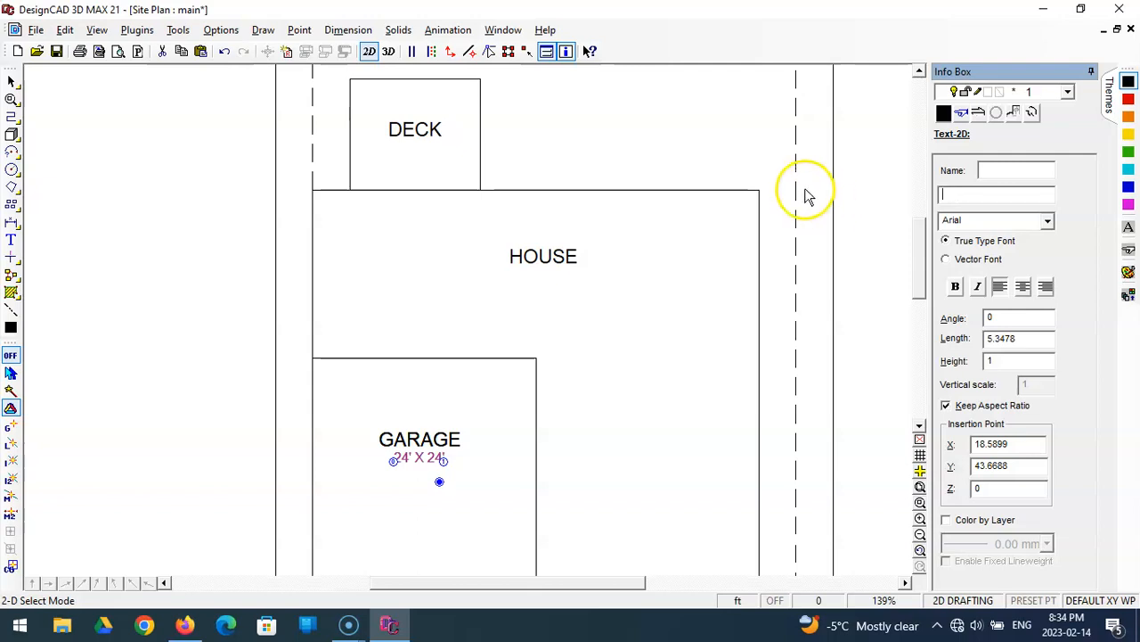
left_click(704, 341)
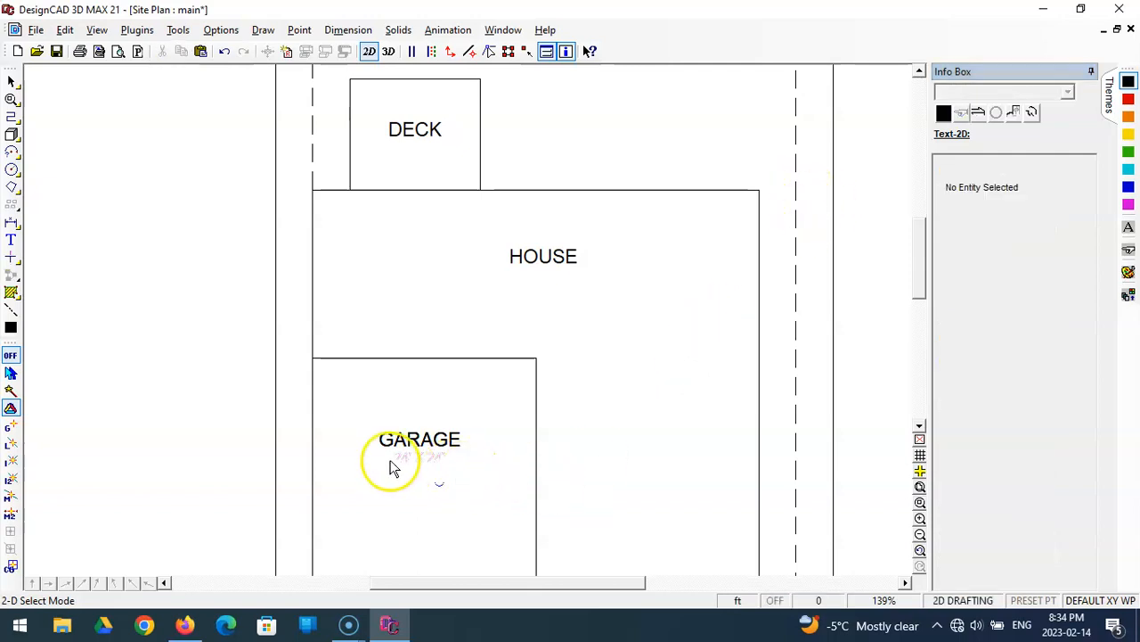
left_click(452, 461)
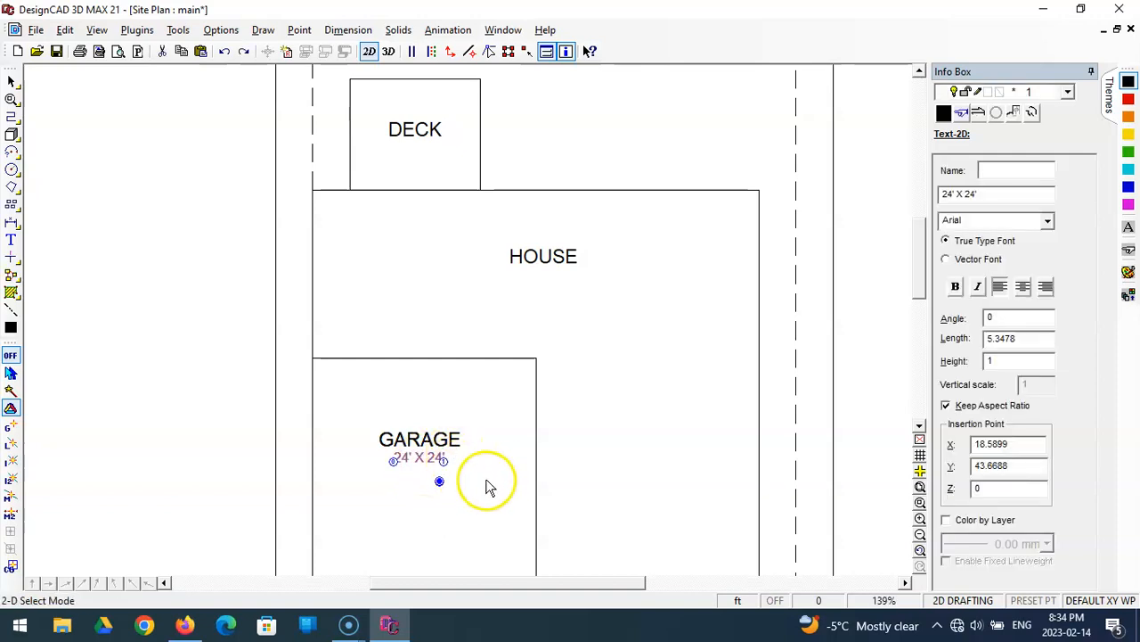
left_click(664, 421)
Step: Place a 1440 Sq. Ft. label at text size 1 directly beneath the HOUSE label
left_click(12, 242)
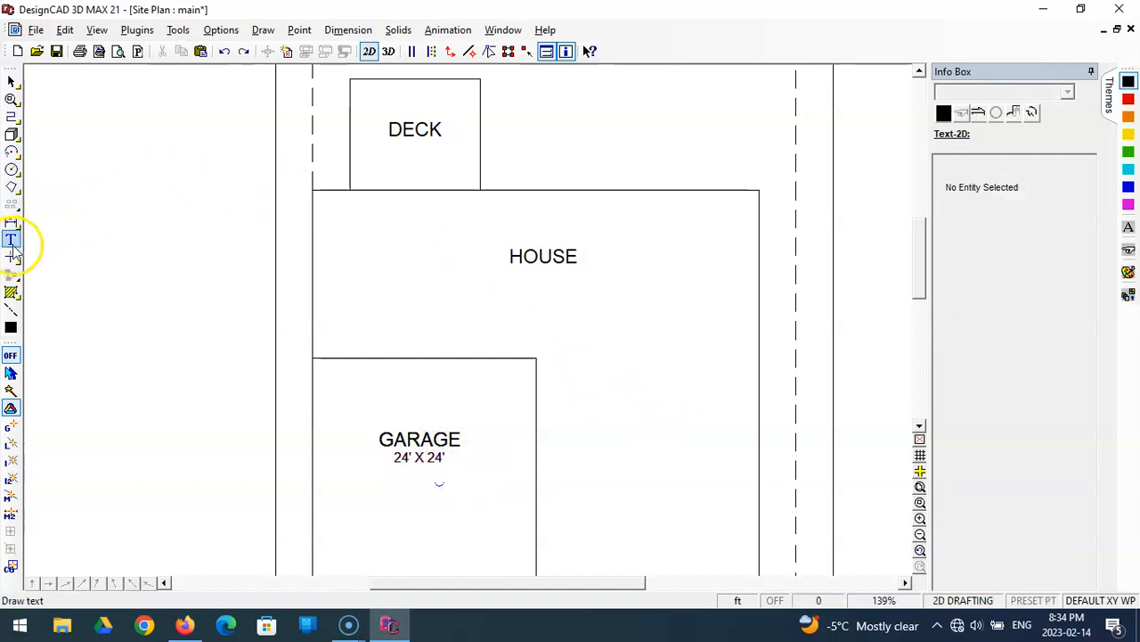
left_click(11, 245)
left_click_drag(850, 154, 851, 155)
left_click(861, 181)
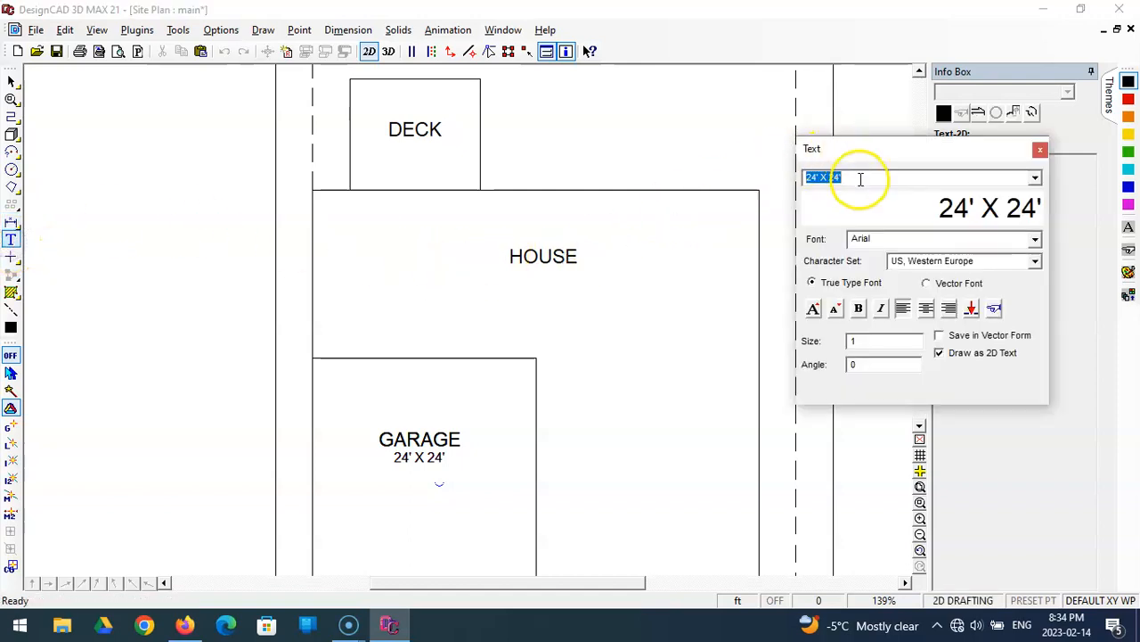
type("1")
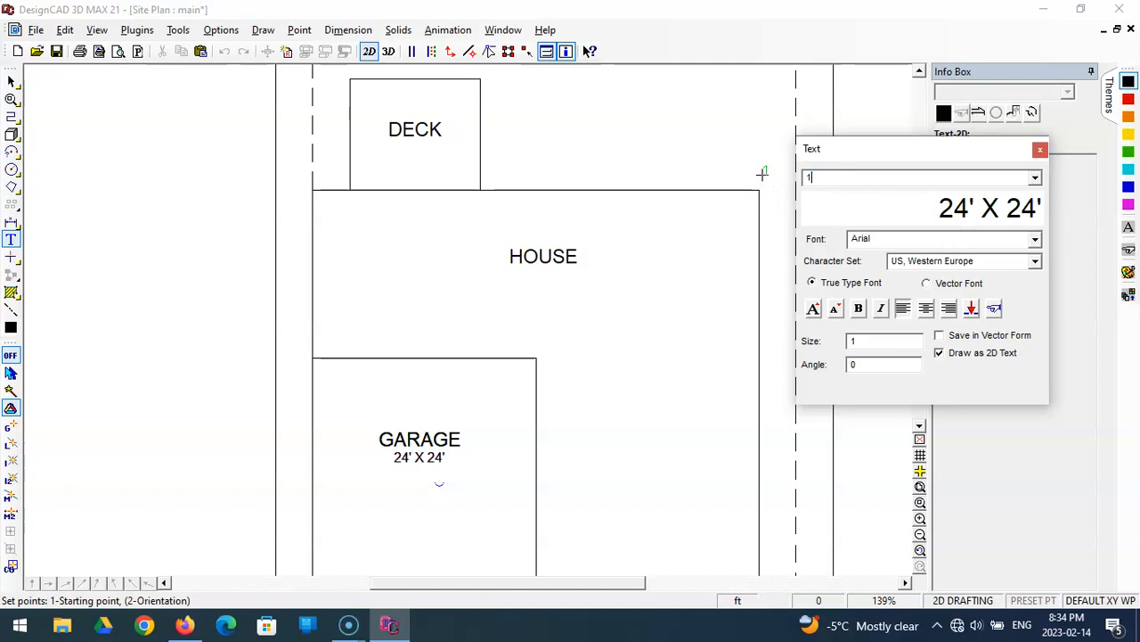
type("4")
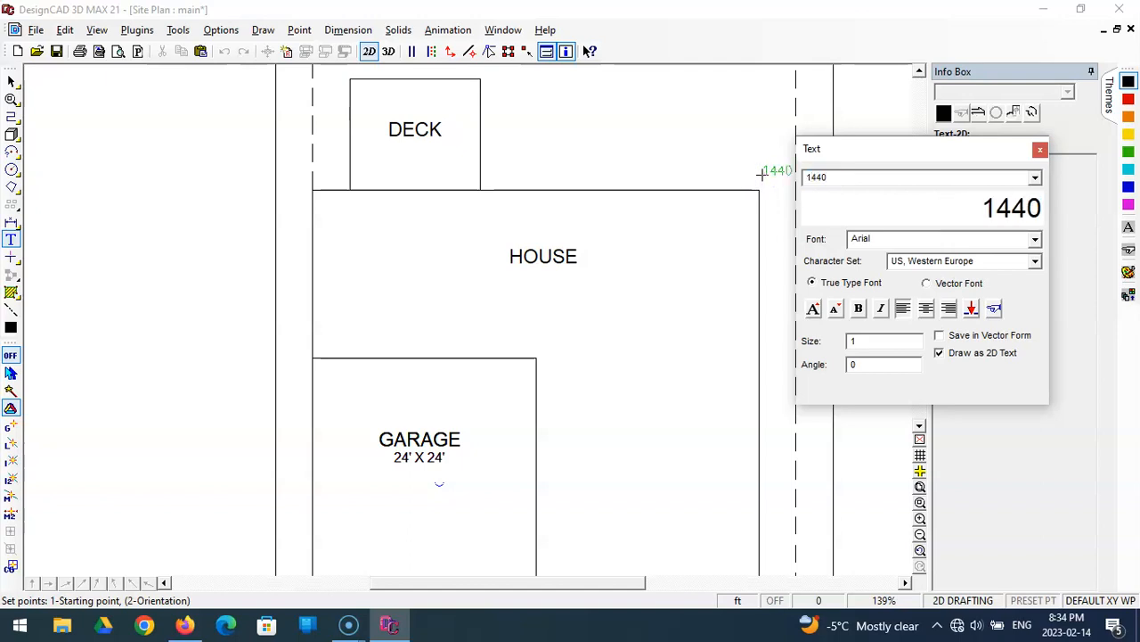
type("40 ")
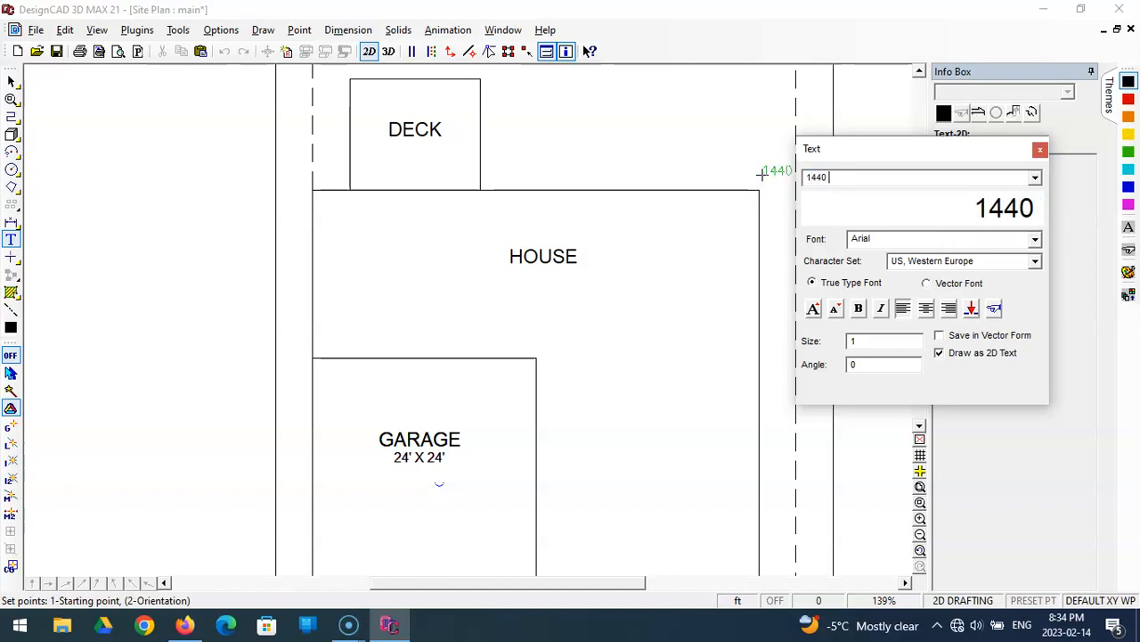
type("s")
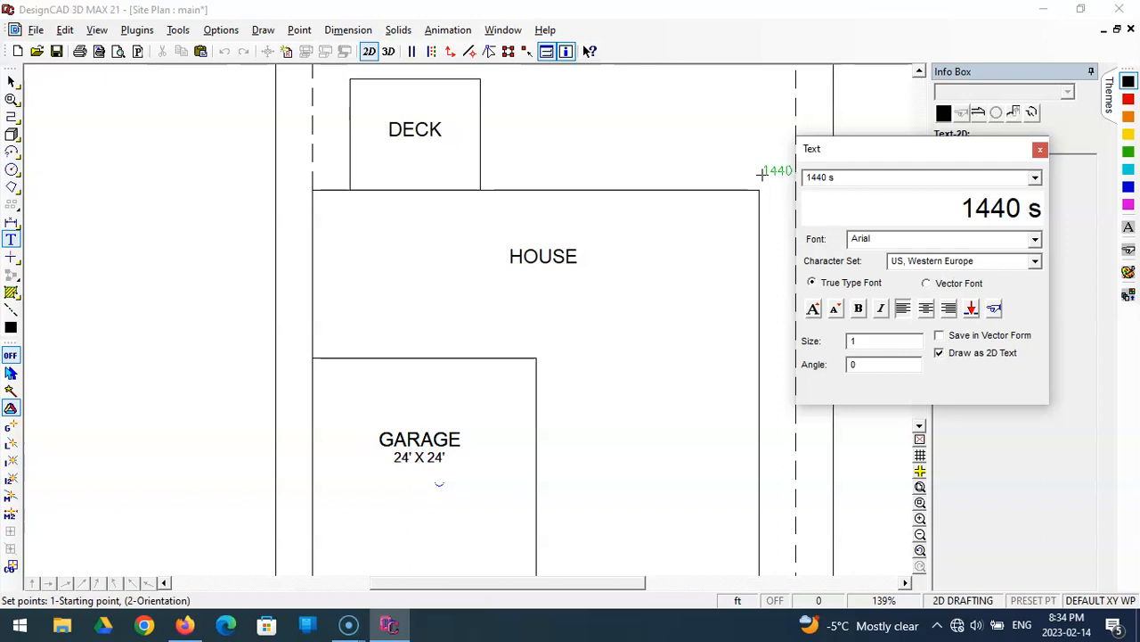
key("BackSpace")
type("SQ")
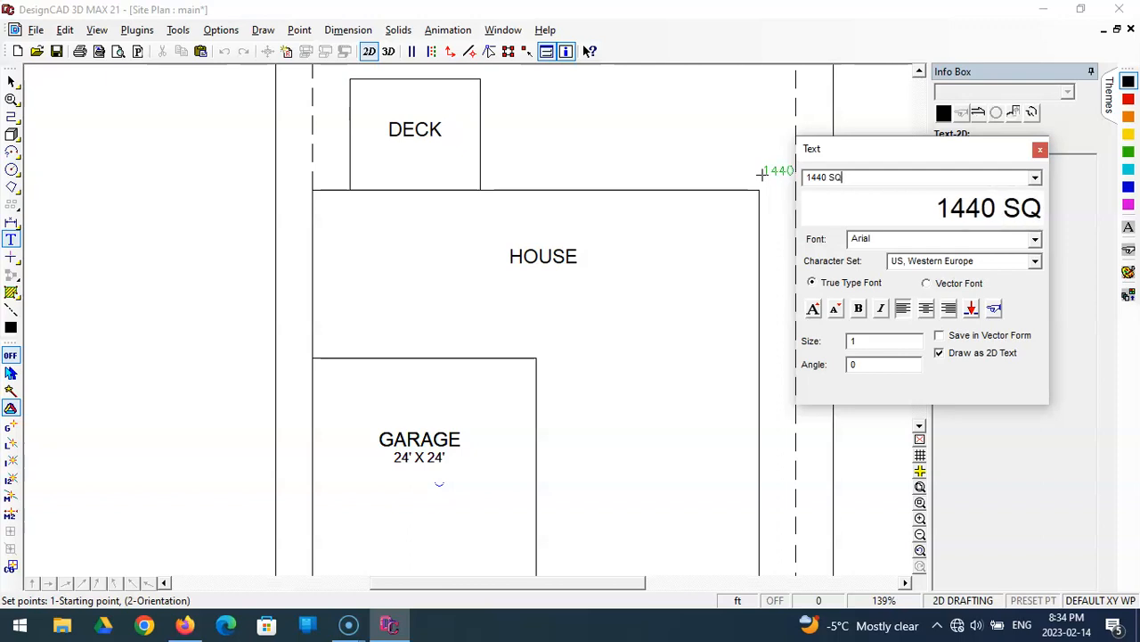
key("BackSpace")
left_click(762, 200)
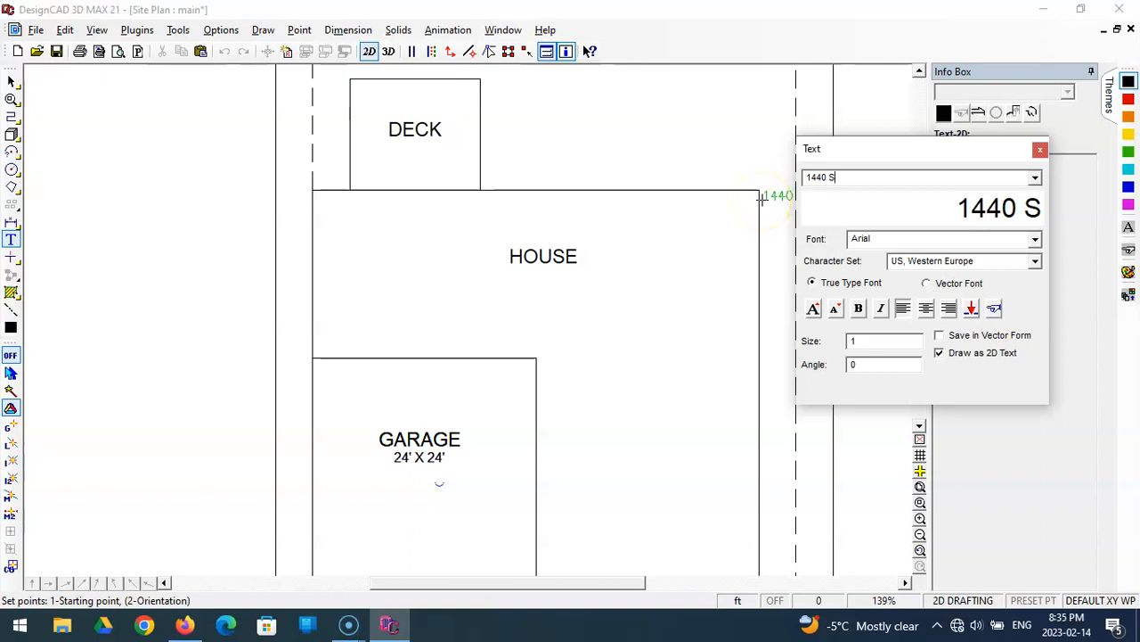
type("Q")
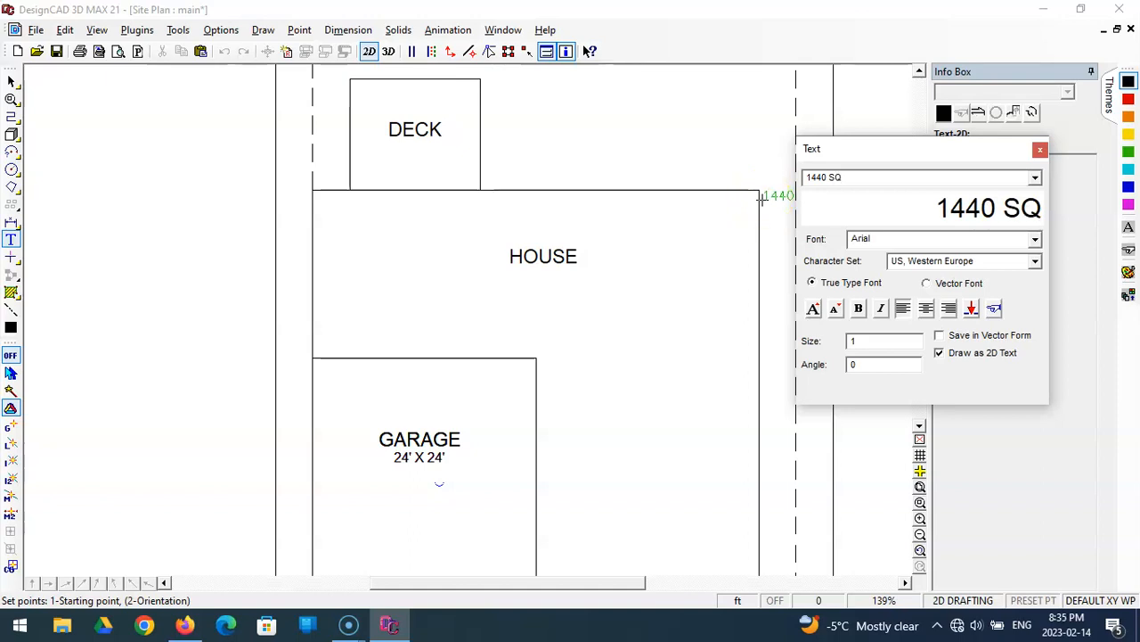
key("BackSpace")
type("q")
type(". k")
key("BackSpace")
type("Ft.")
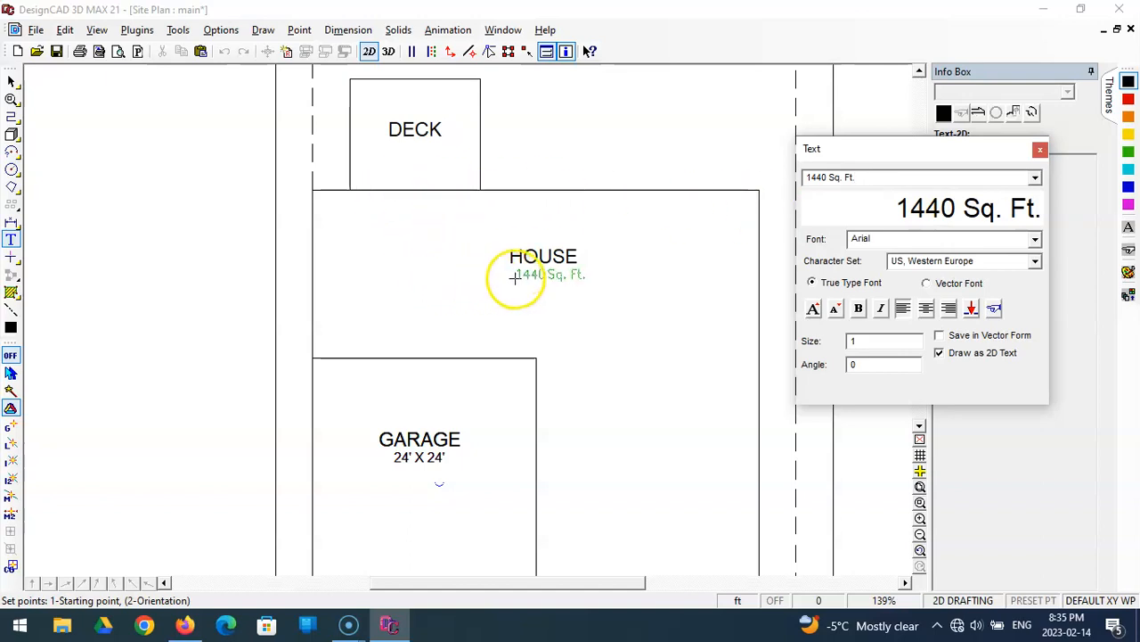
left_click(511, 279)
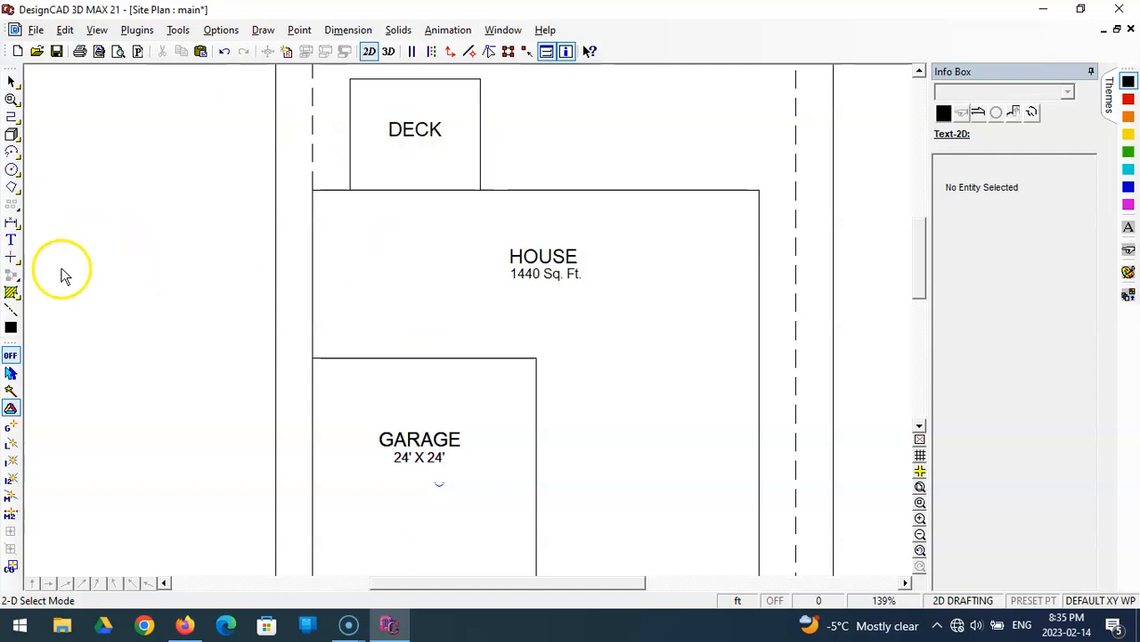
Step: Place a 14' x 12' label at text size 1 directly beneath the DECK label
left_click(11, 239)
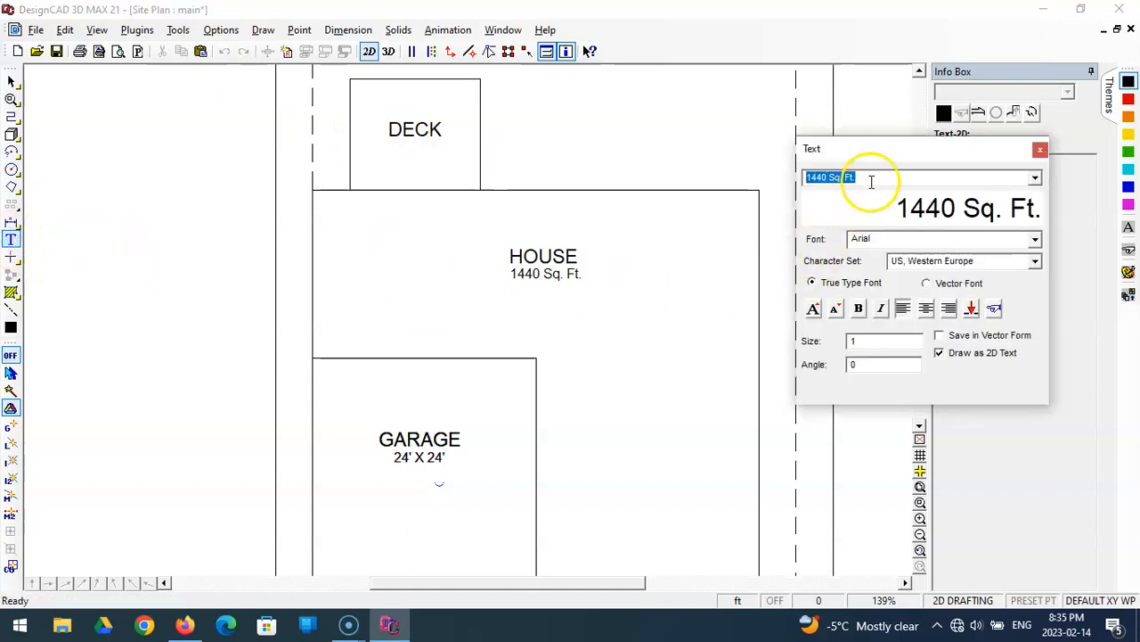
left_click_drag(871, 181, 736, 181)
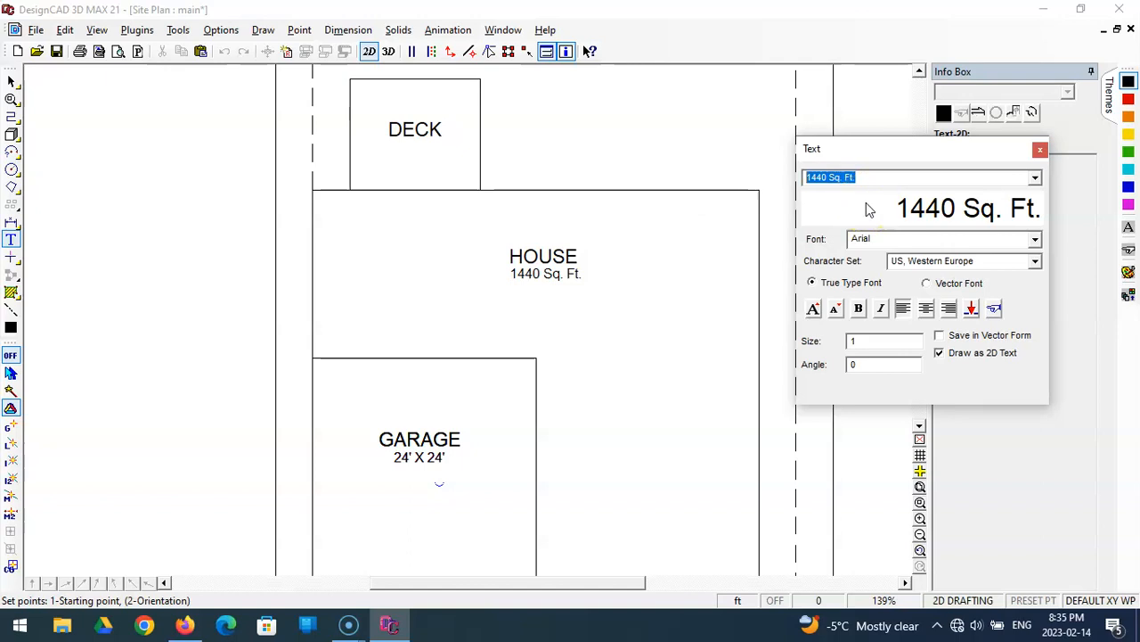
type("14")
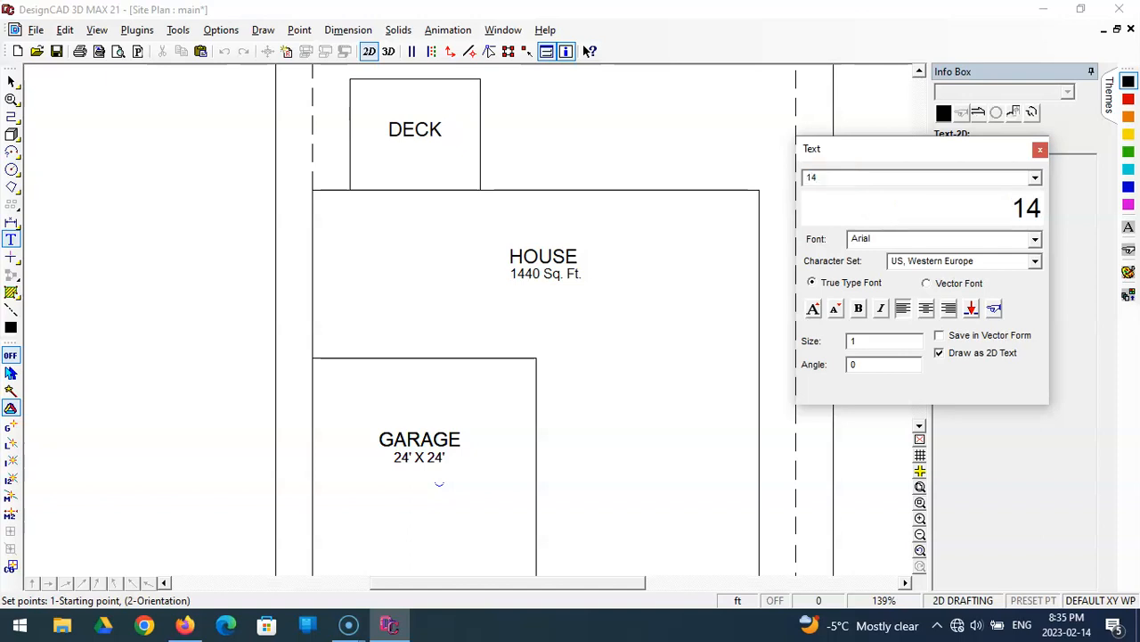
type("' x 12'")
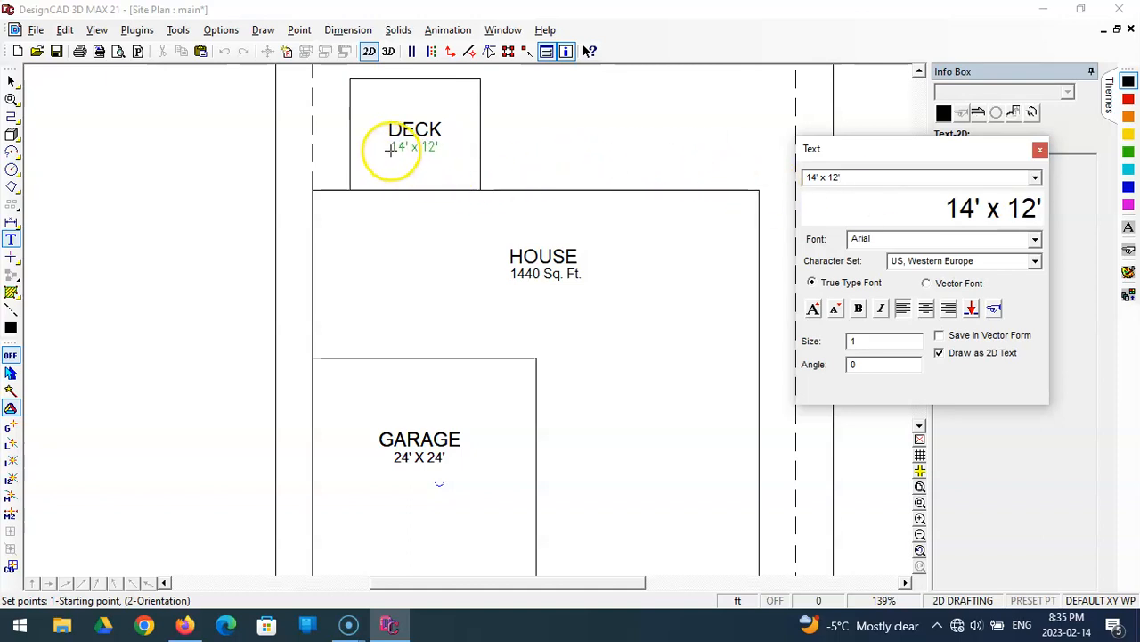
left_click(391, 149)
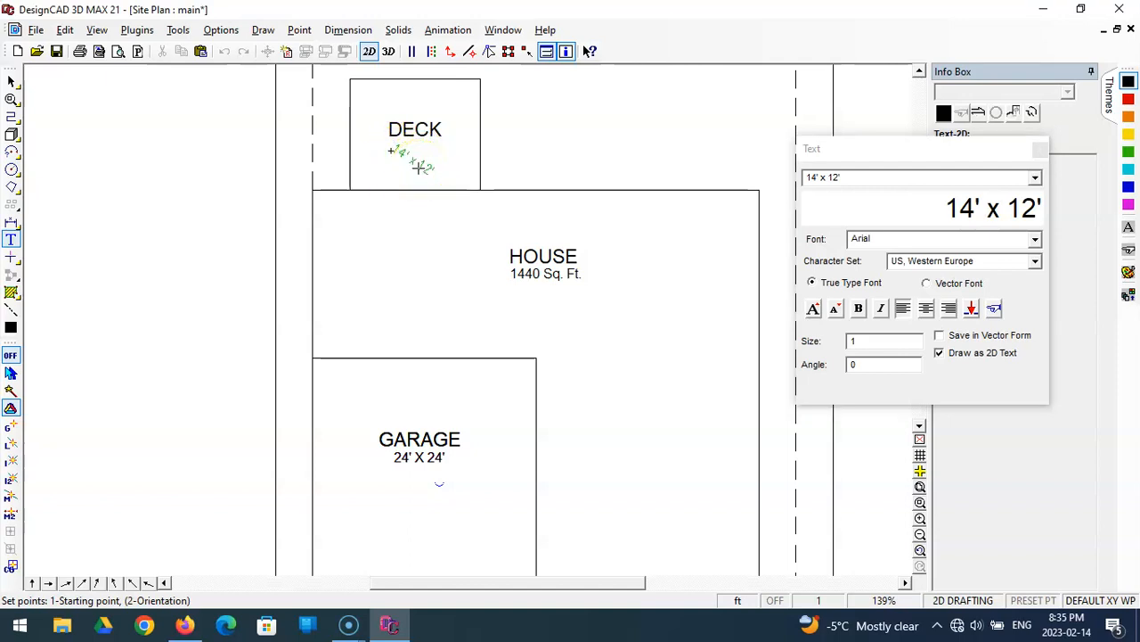
key("Return")
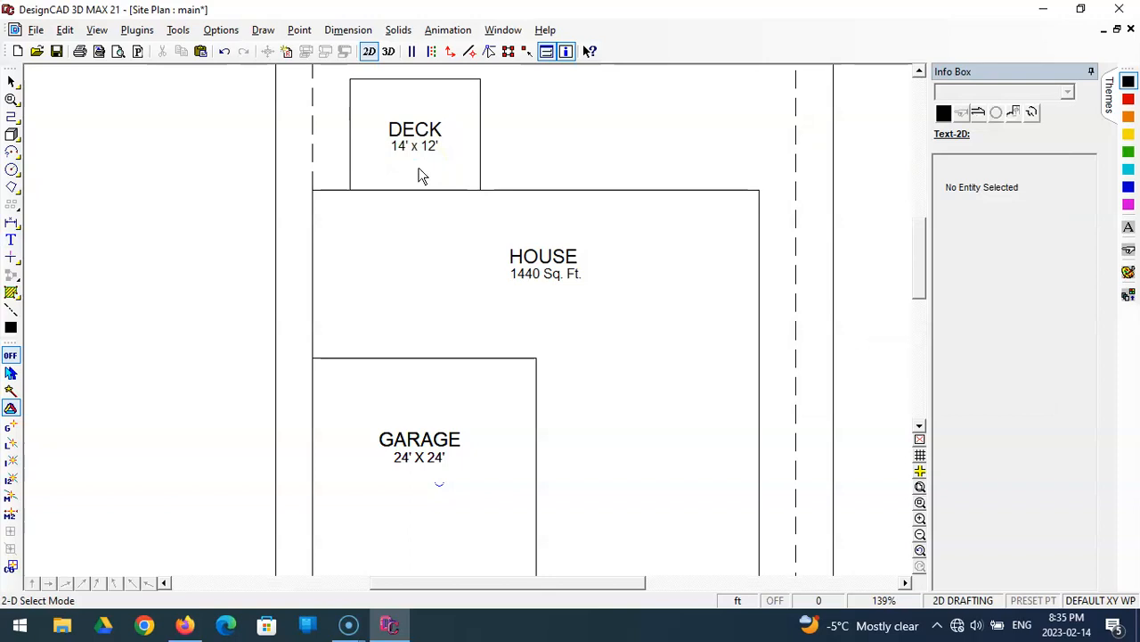
Step: Fit the whole site plan in view and save the drawing
left_click(920, 486)
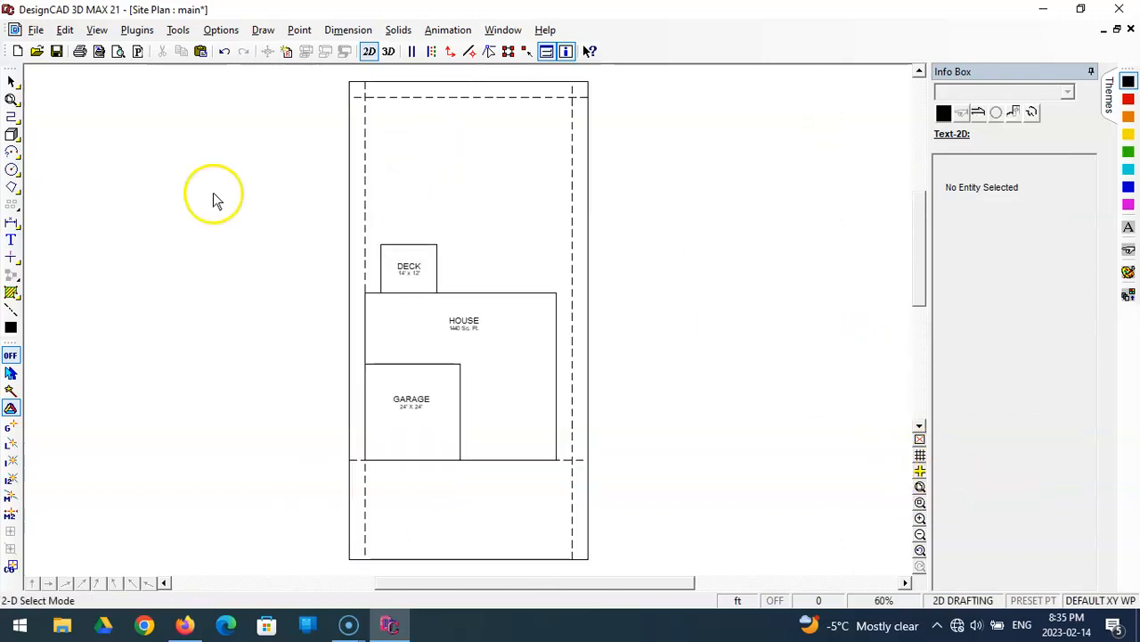
left_click(55, 51)
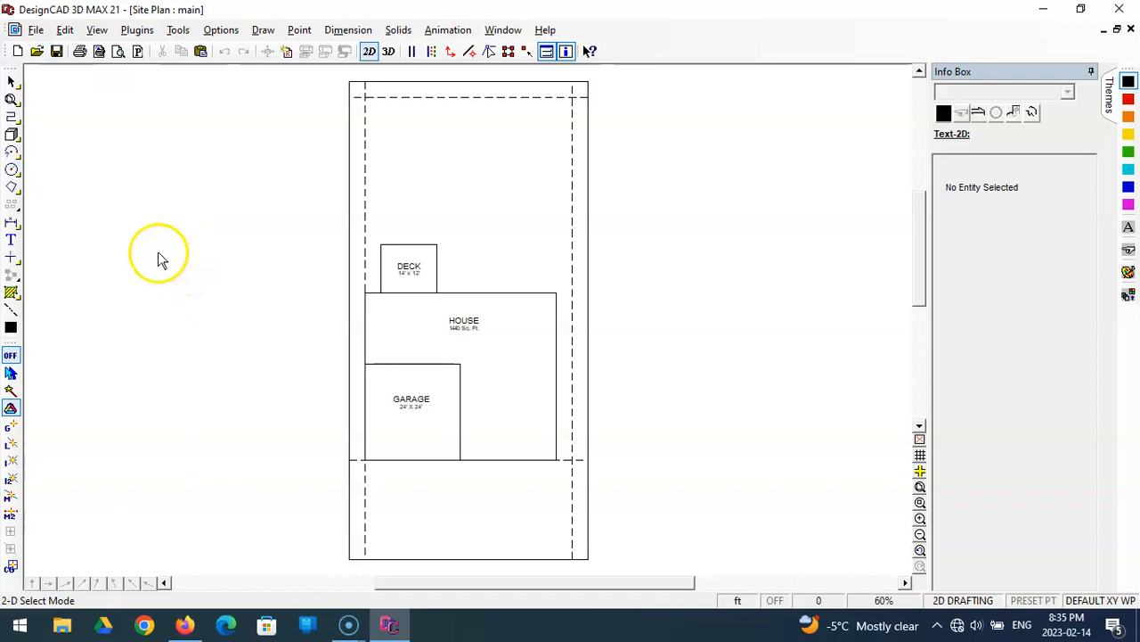
left_click(110, 255)
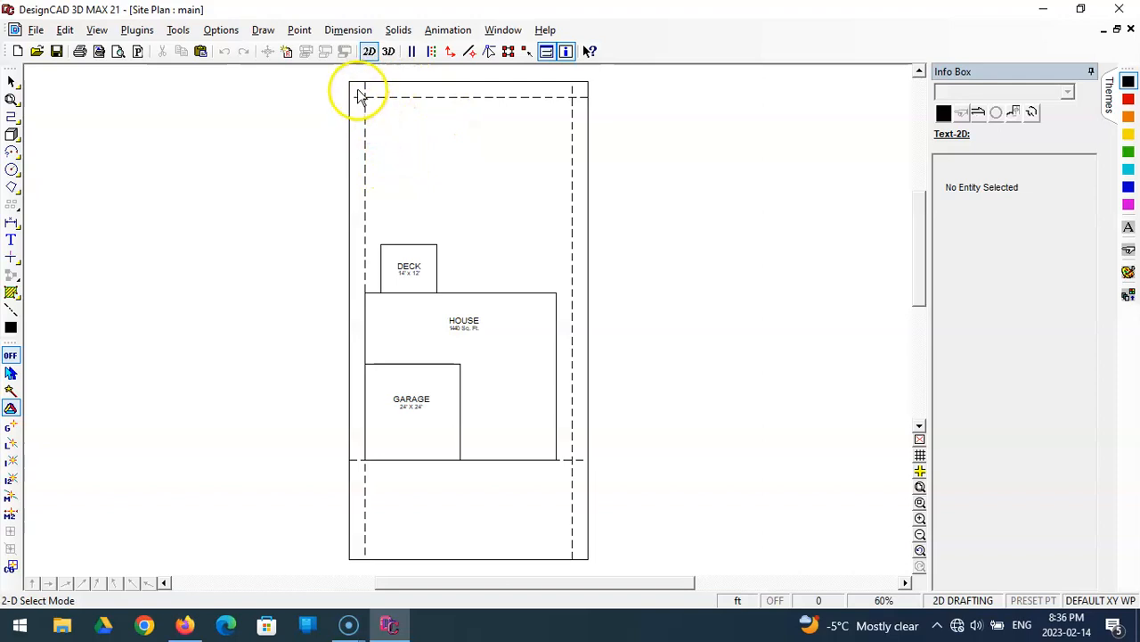
Step: Draw a box 12 ft wide and 16 ft high in the open yard above the deck
left_click(920, 487)
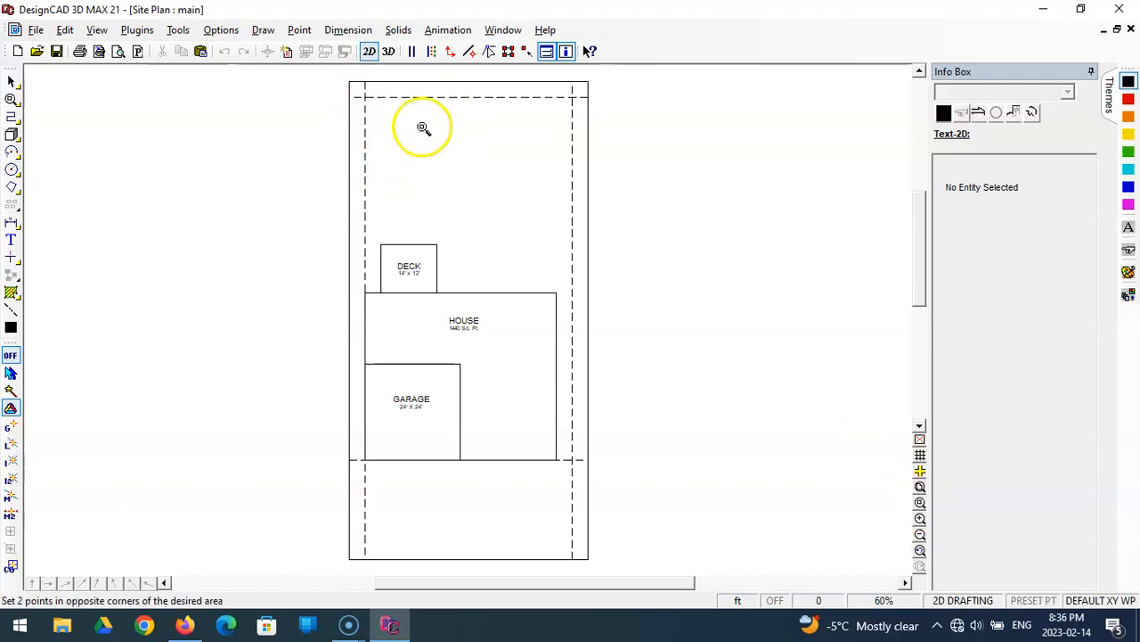
left_click(334, 75)
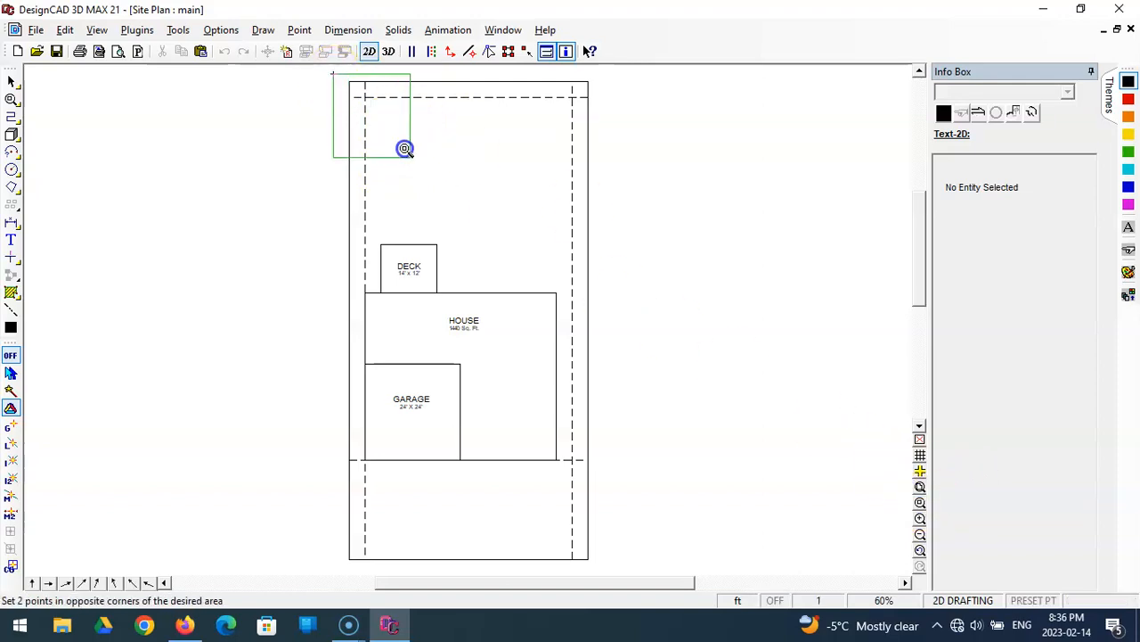
left_click(496, 250)
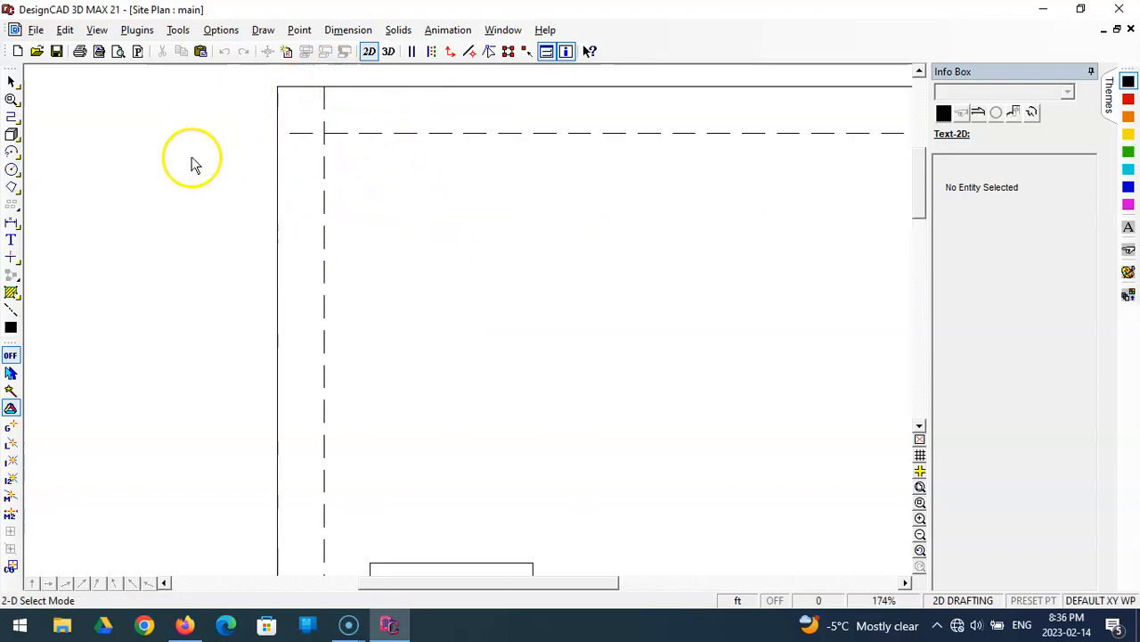
left_click(12, 134)
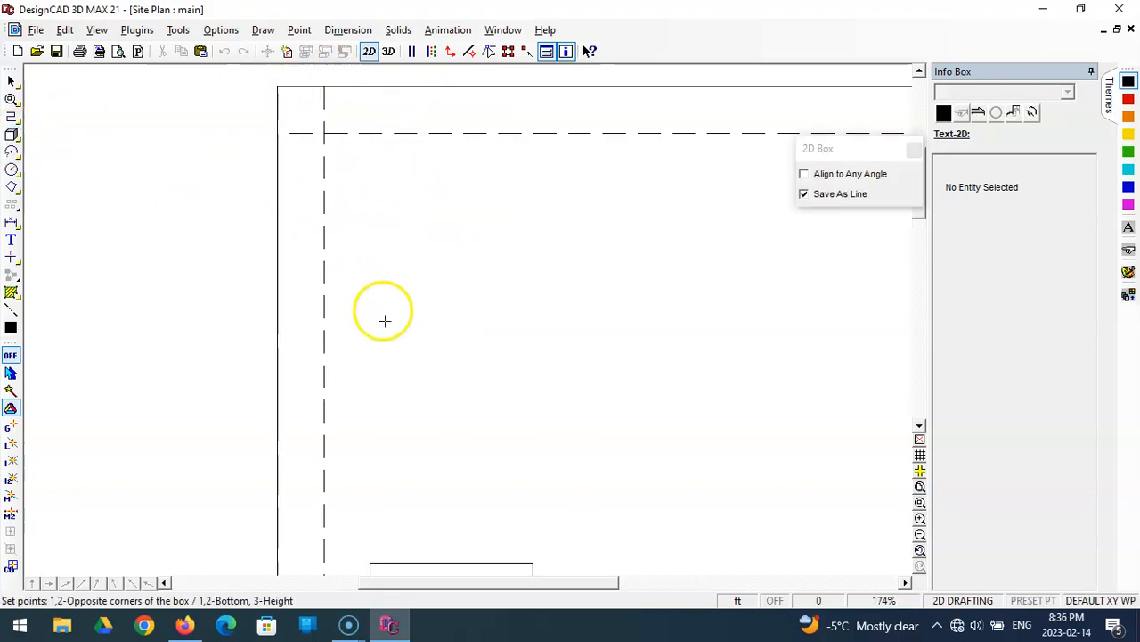
left_click(410, 475)
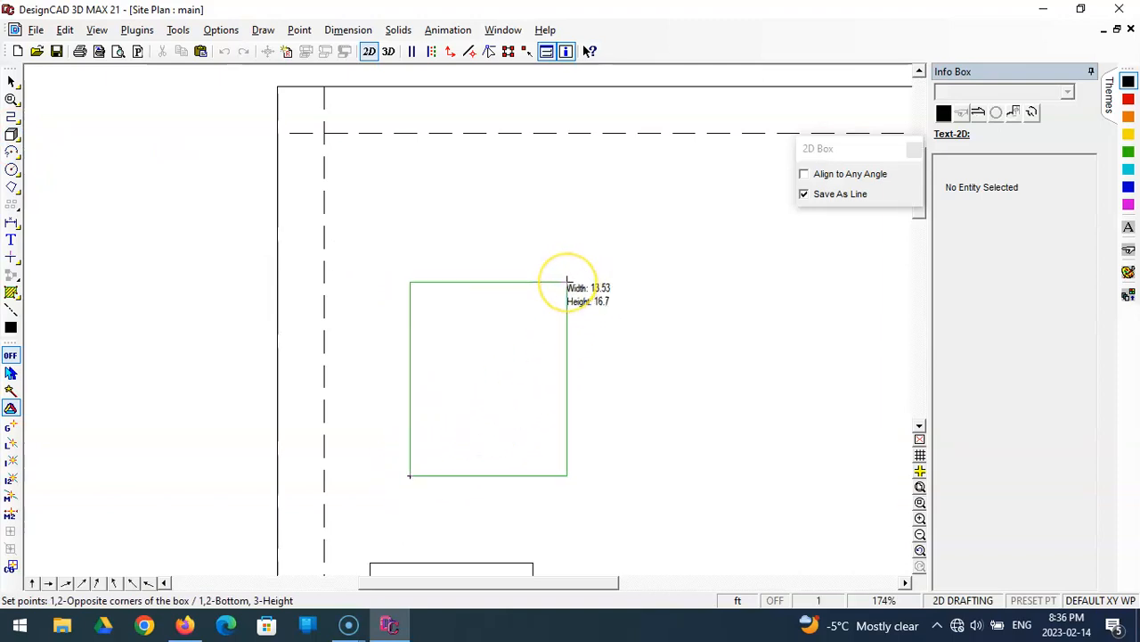
key("apostrophe")
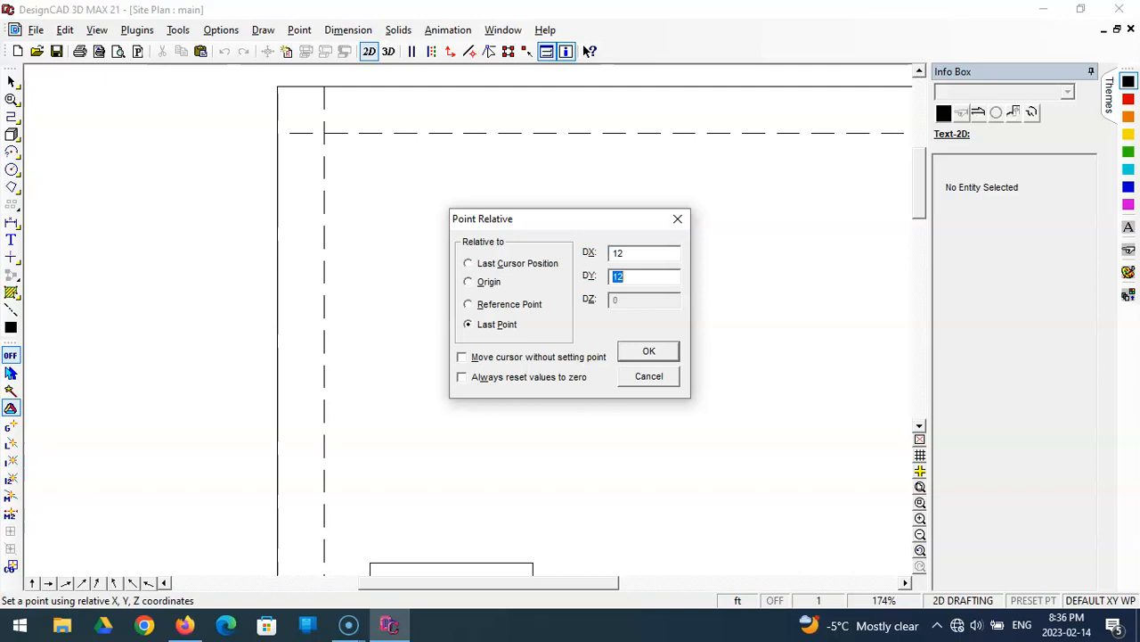
key("Return")
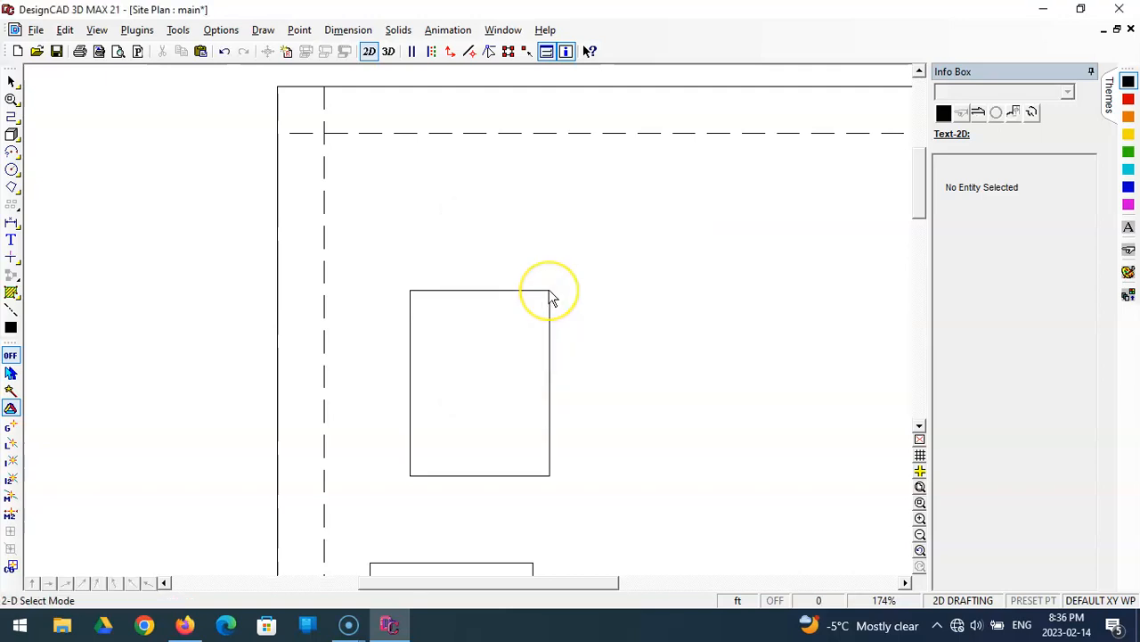
Step: Move the 12 x 16 ft box by its upper-left corner to just inside the lot's upper-left corner
left_click(407, 294)
left_click_drag(408, 294, 294, 107)
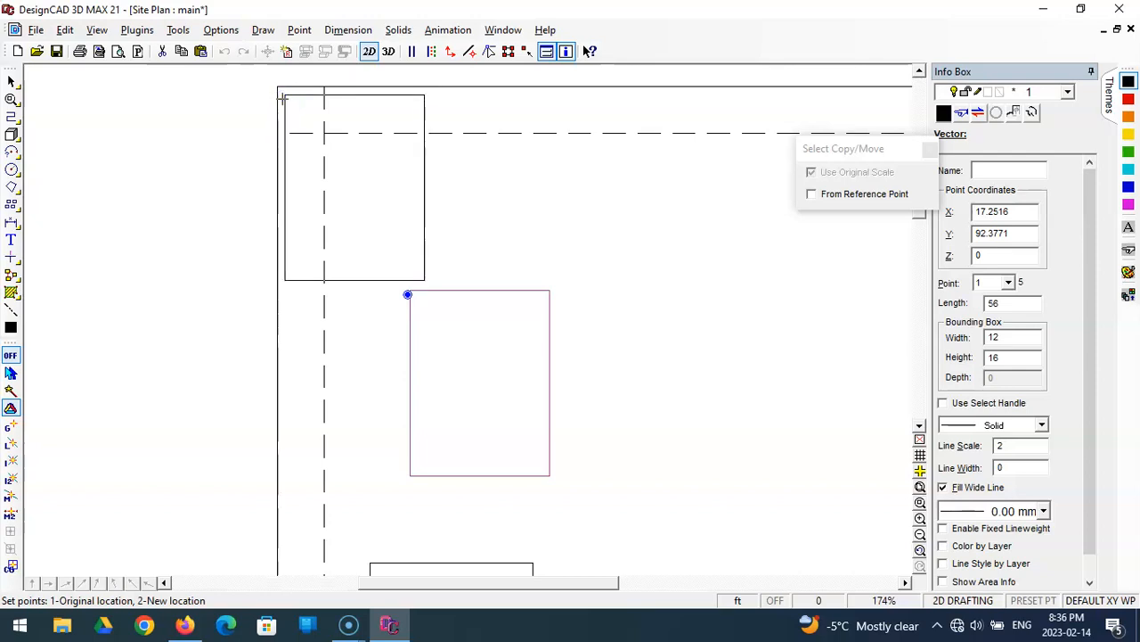
left_click(283, 99)
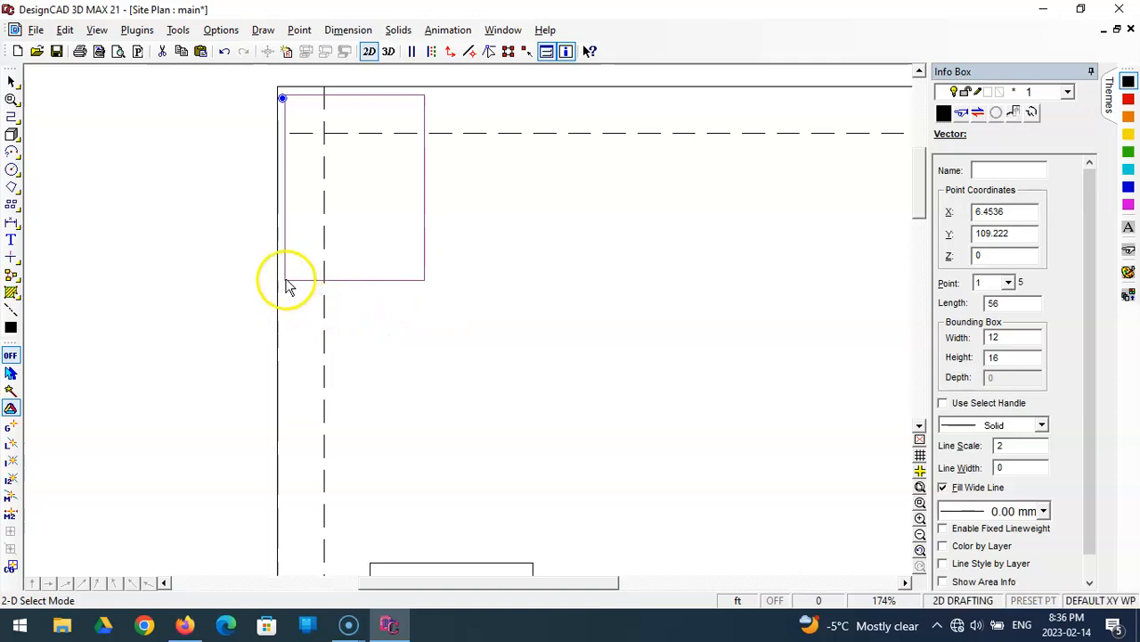
Step: Draw a vertical line 3 ft straight down from the lower-left corner of the 12 x 16 ft box
left_click(10, 116)
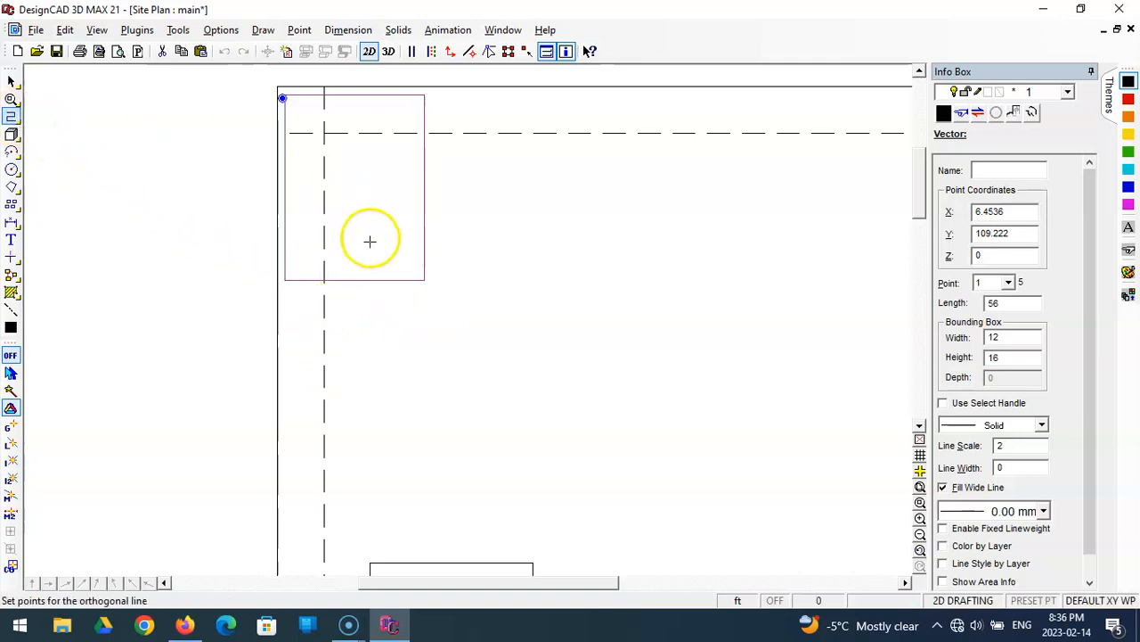
left_click(285, 280)
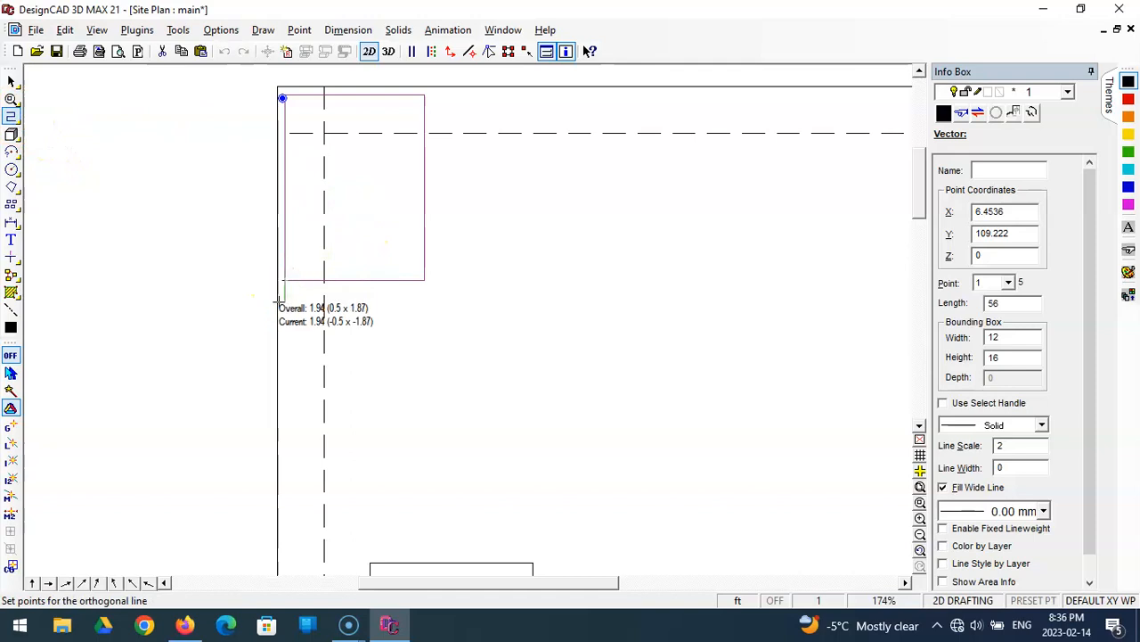
key("apostrophe")
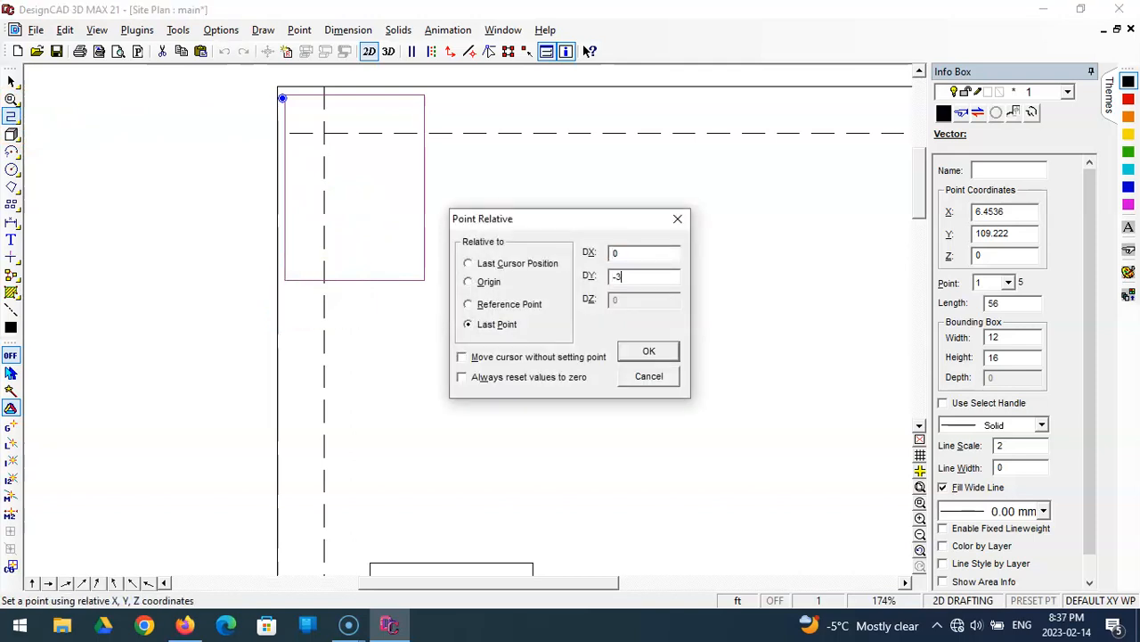
key("Return")
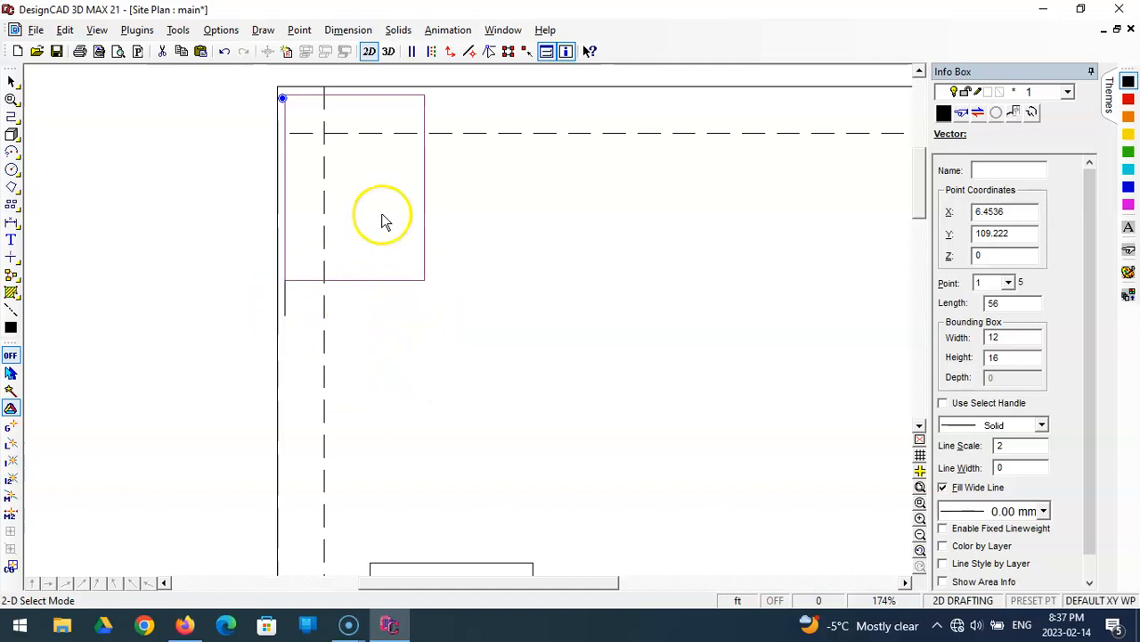
Step: Draw a box 12 ft wide and 8 ft high from the lower end of the 3 ft line and delete that line
left_click(12, 133)
left_click(288, 319)
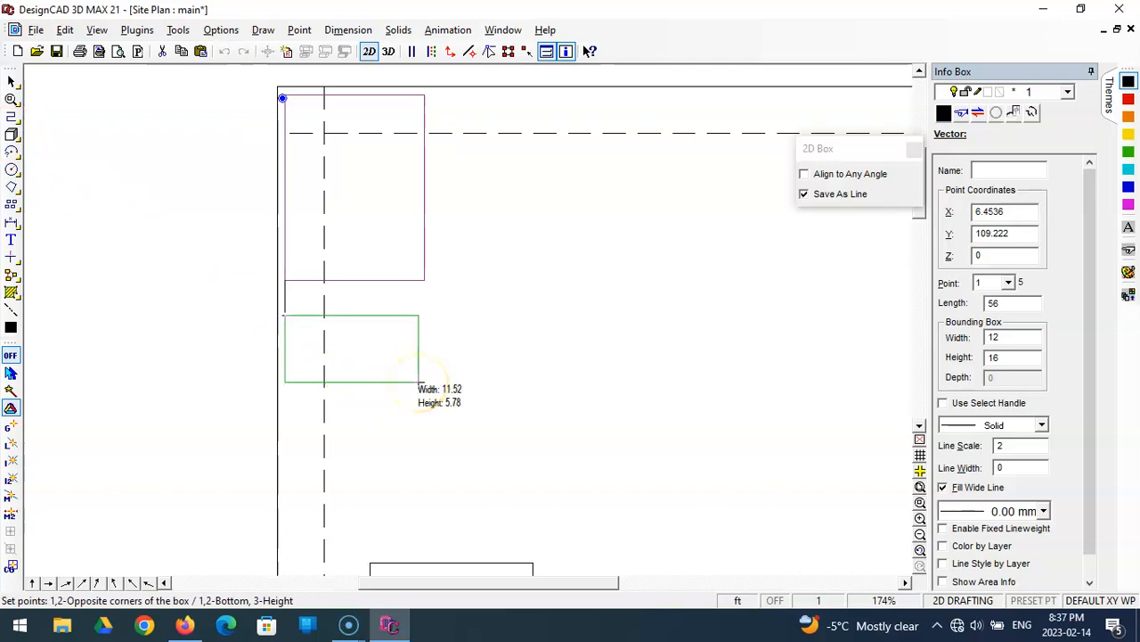
key("apostrophe")
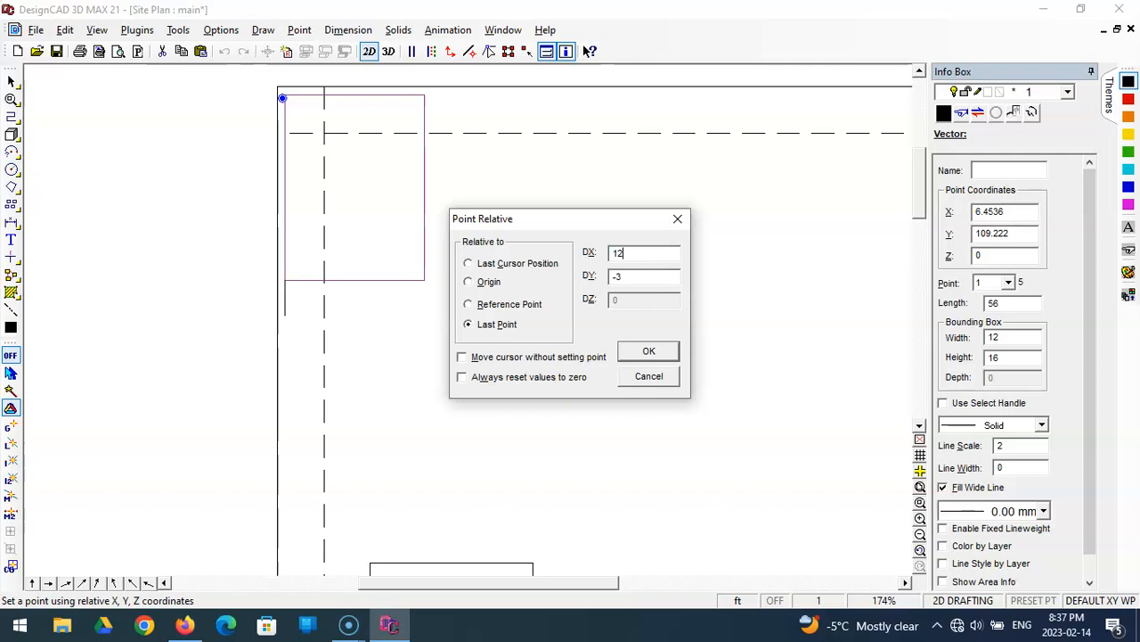
key("Tab")
key("Return")
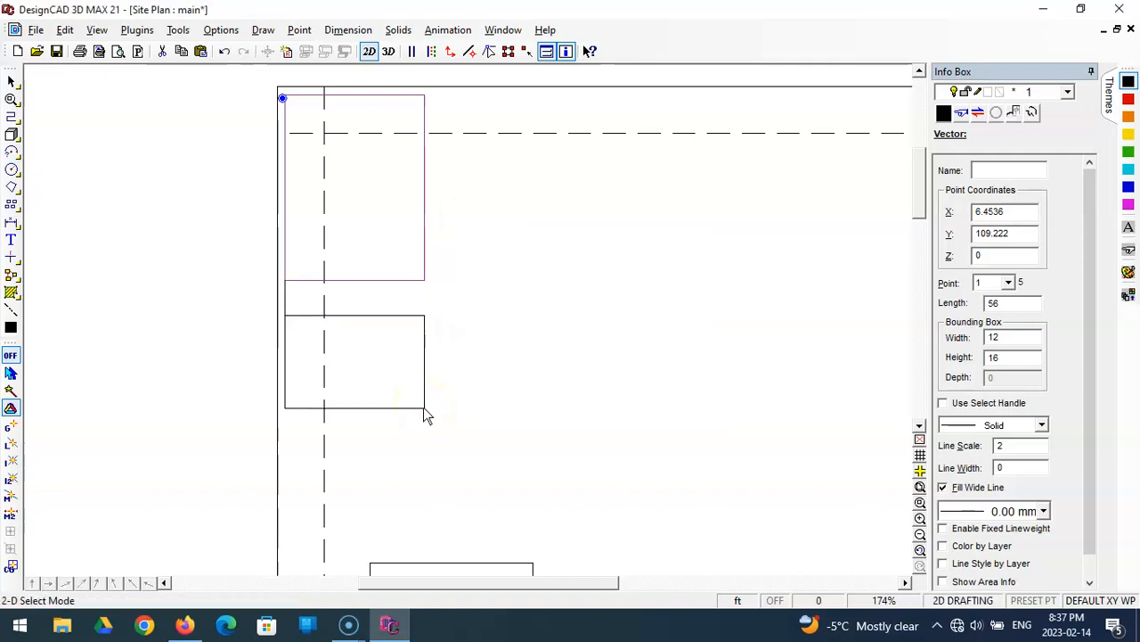
left_click(295, 301)
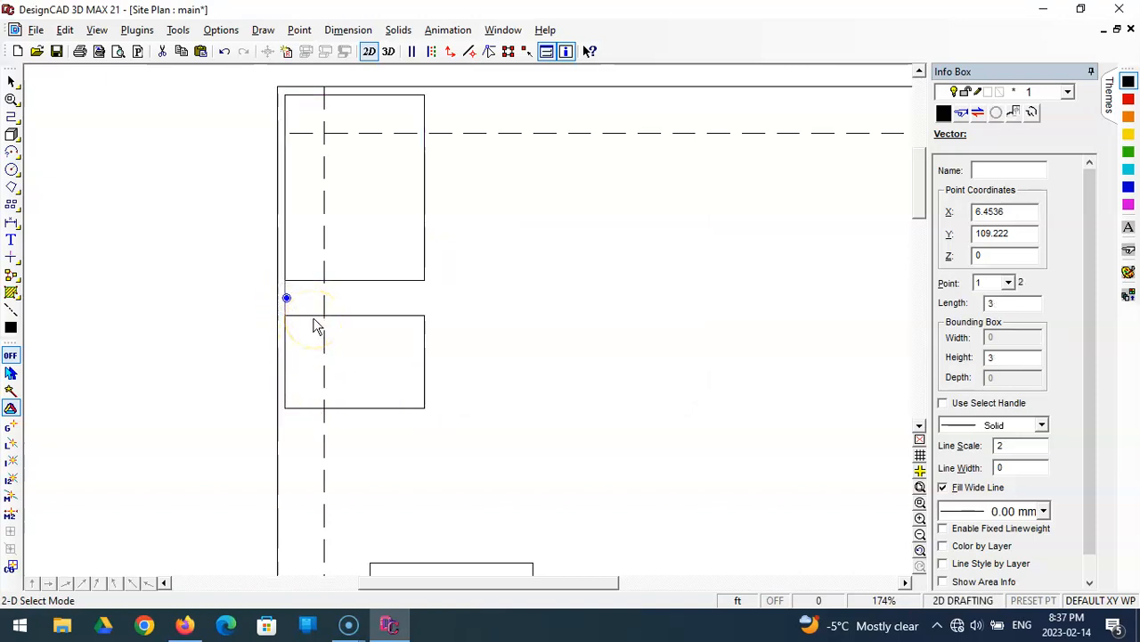
key("Delete")
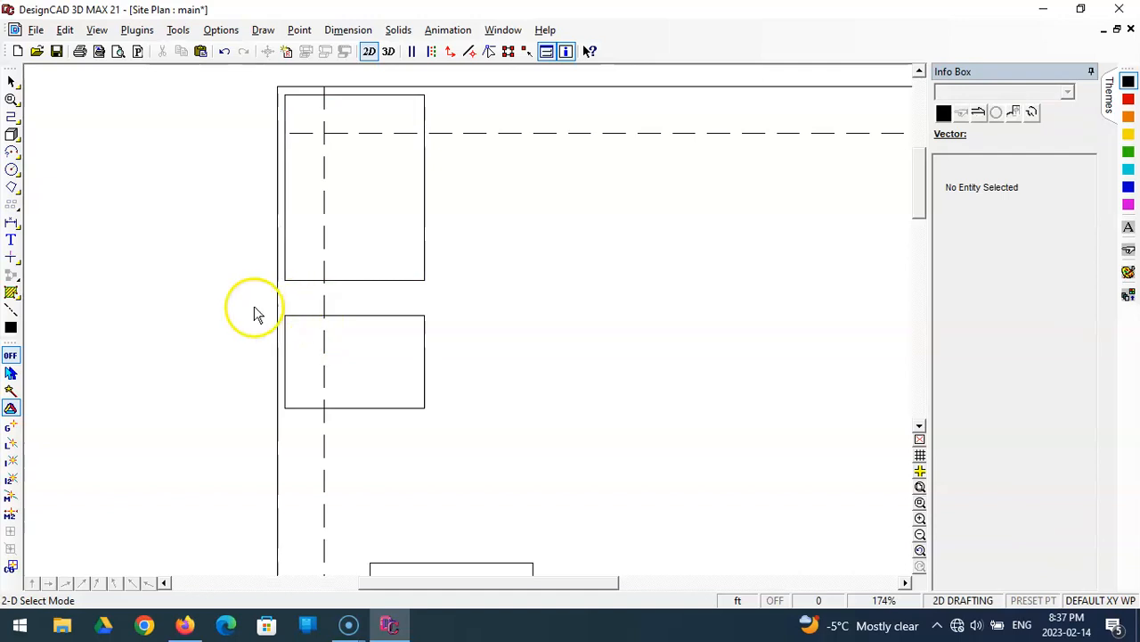
Step: Draw an orthogonal guide line from the deck's upper-right corner, 2 ft left and about 4 ft down
left_click(920, 486)
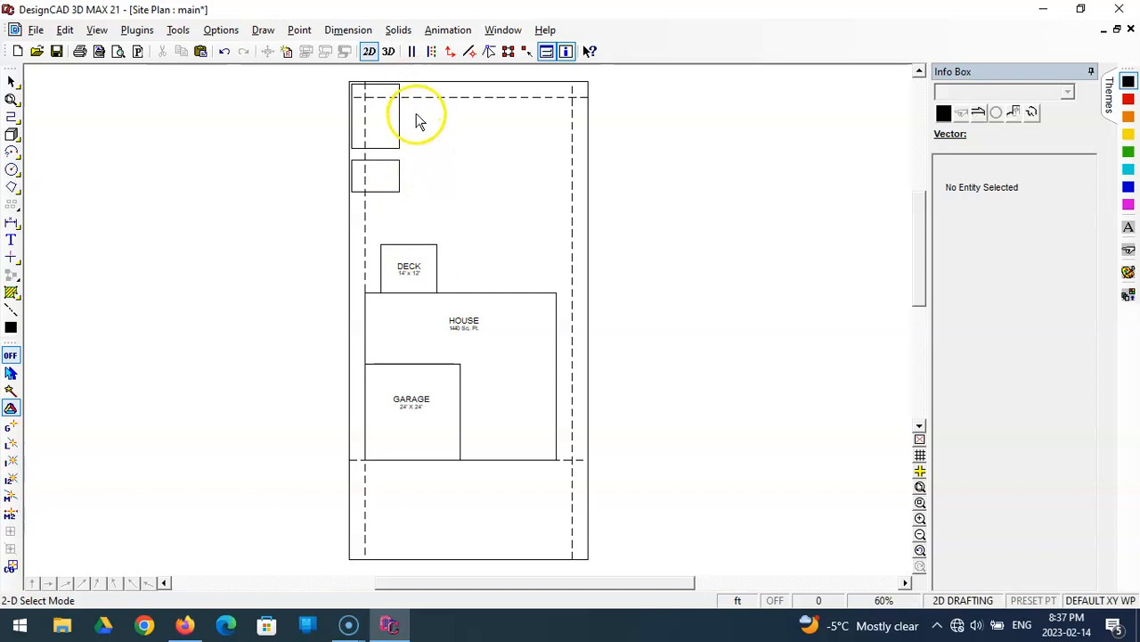
left_click(920, 502)
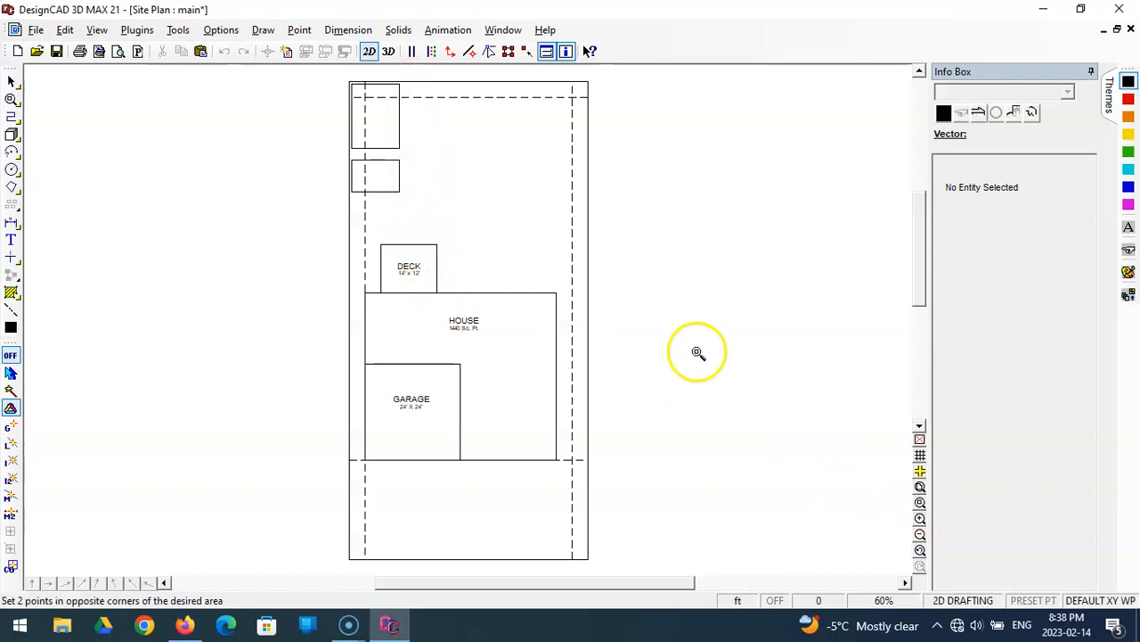
left_click(296, 70)
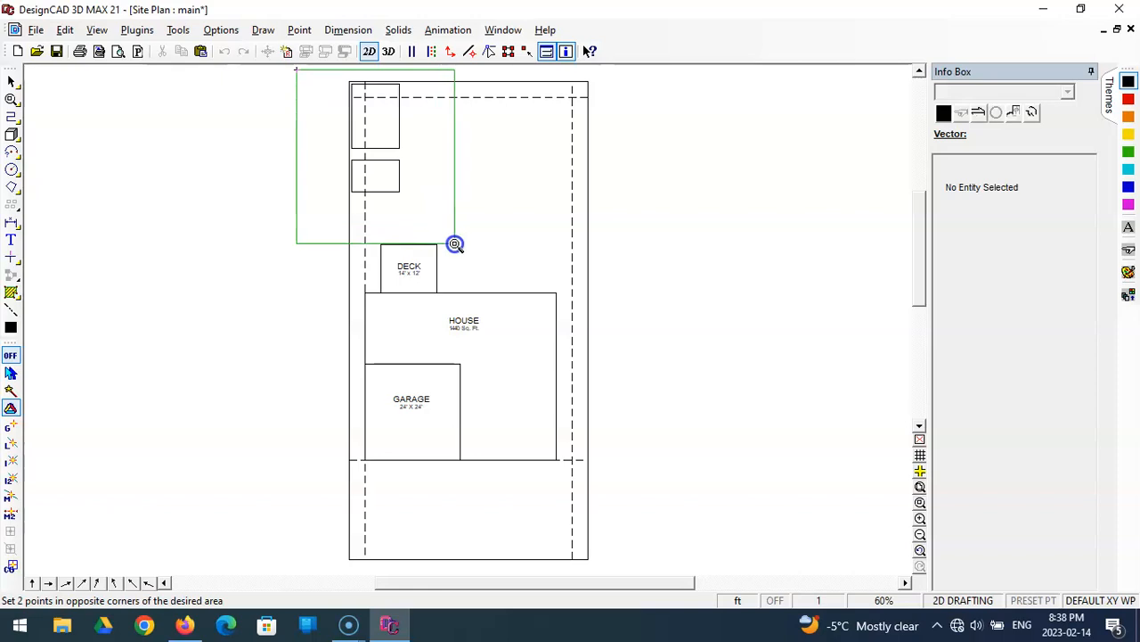
left_click(467, 302)
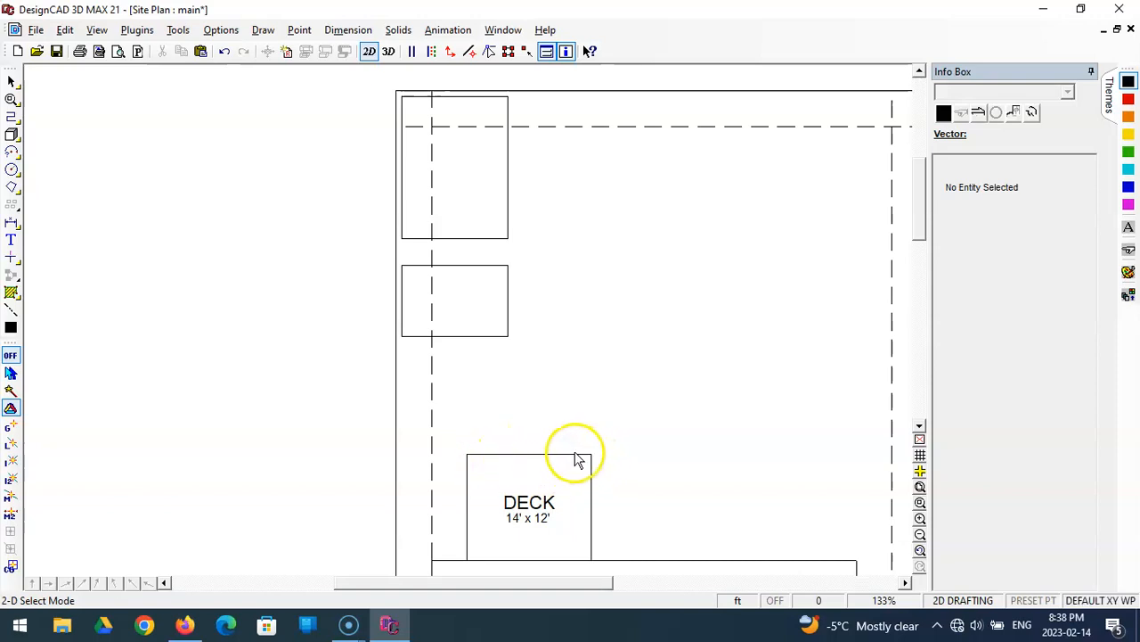
left_click(11, 117)
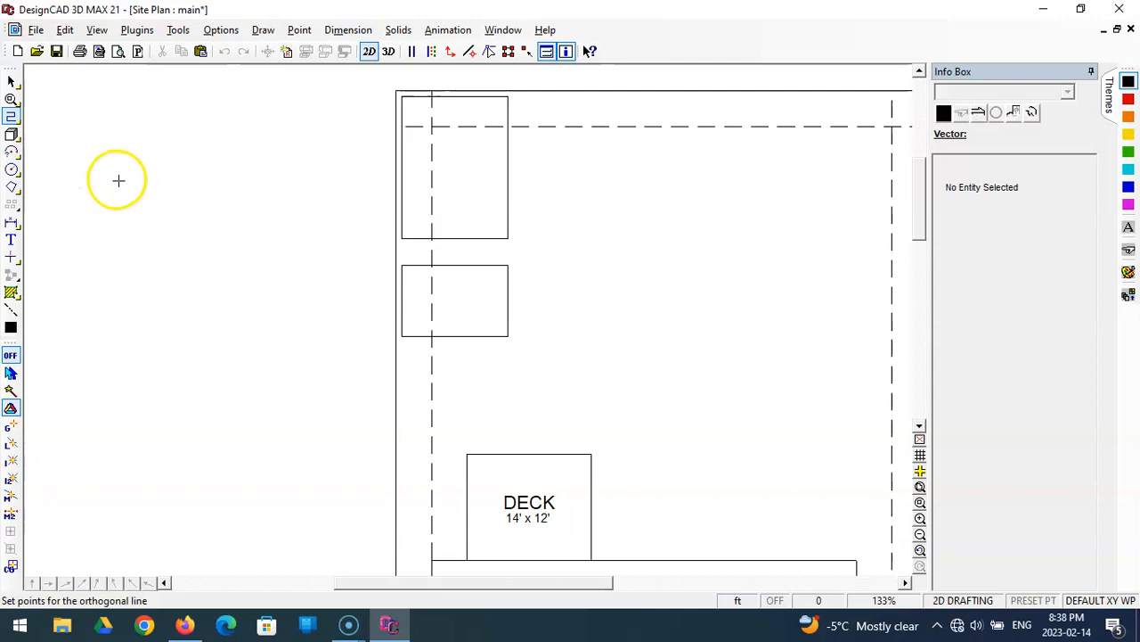
left_click(591, 455)
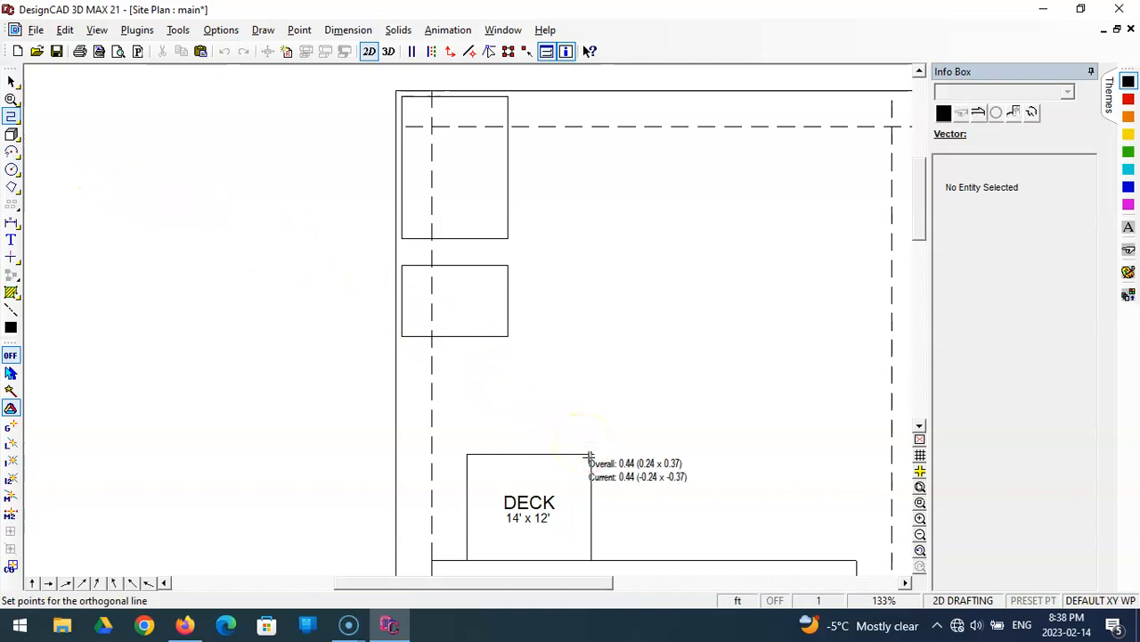
key("apostrophe")
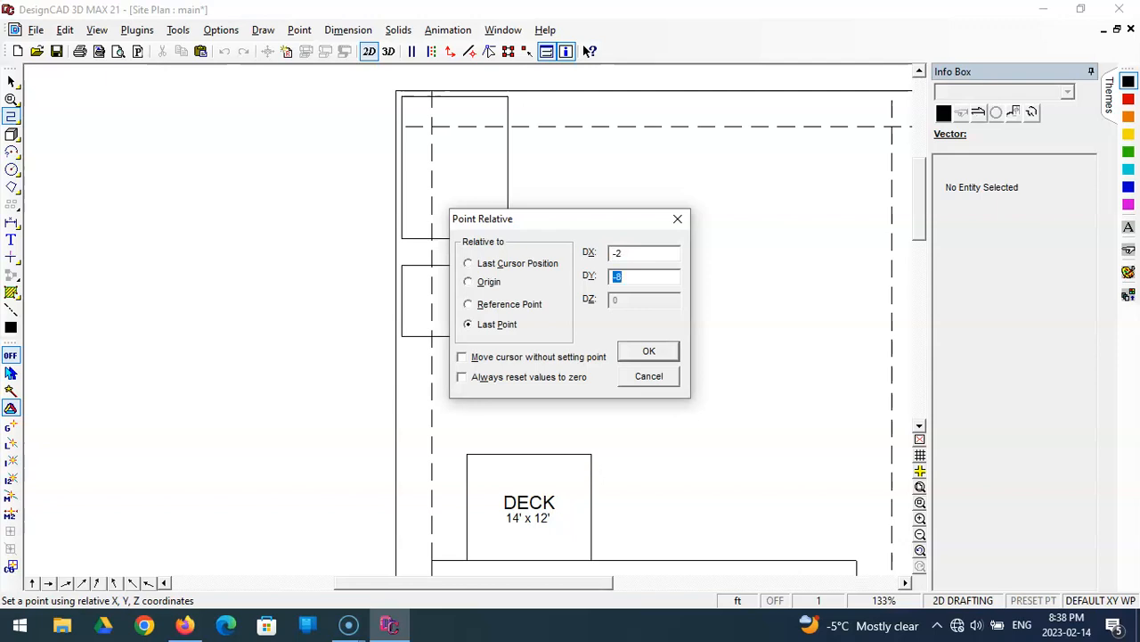
key("Return")
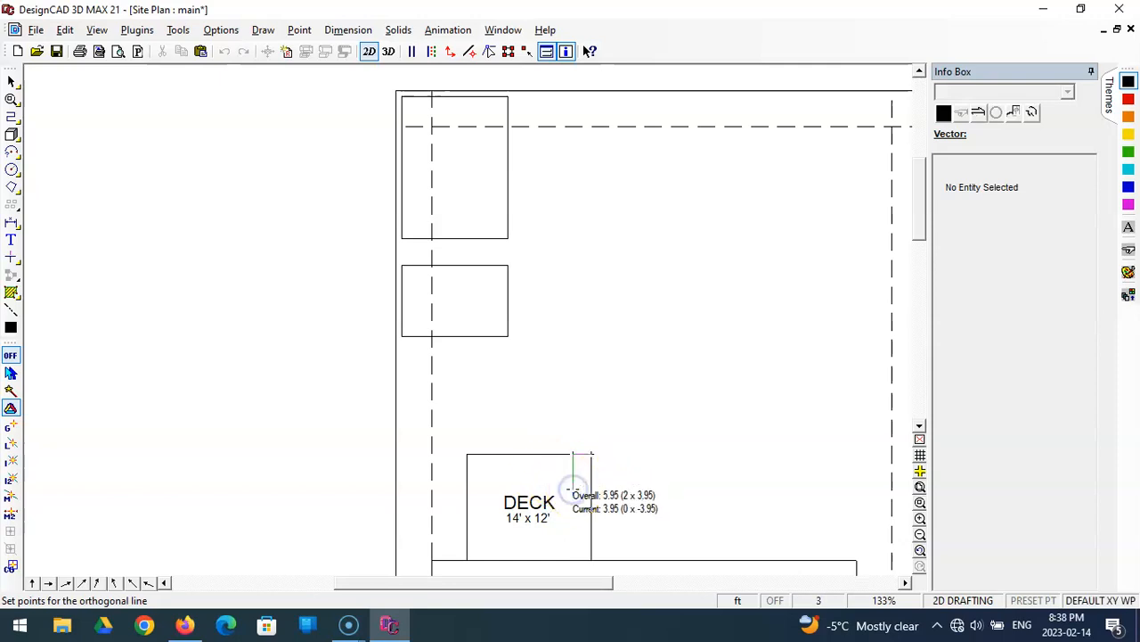
key("Return")
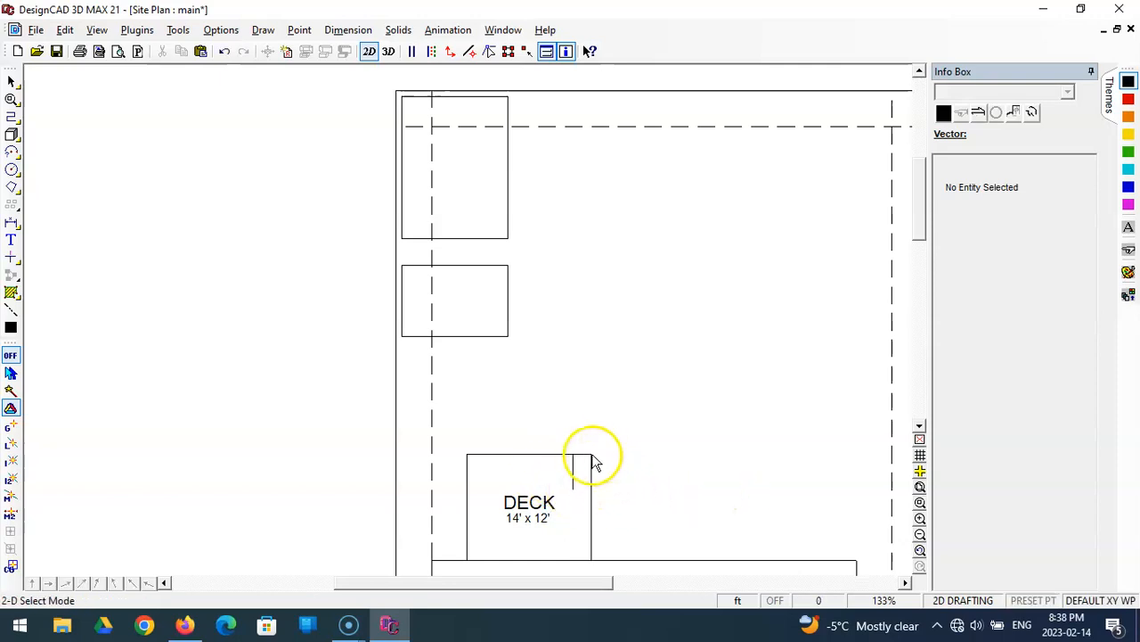
Step: Try moving the L-shaped guide line off the deck and undo the move
left_click(571, 482)
left_click_drag(571, 481, 623, 467)
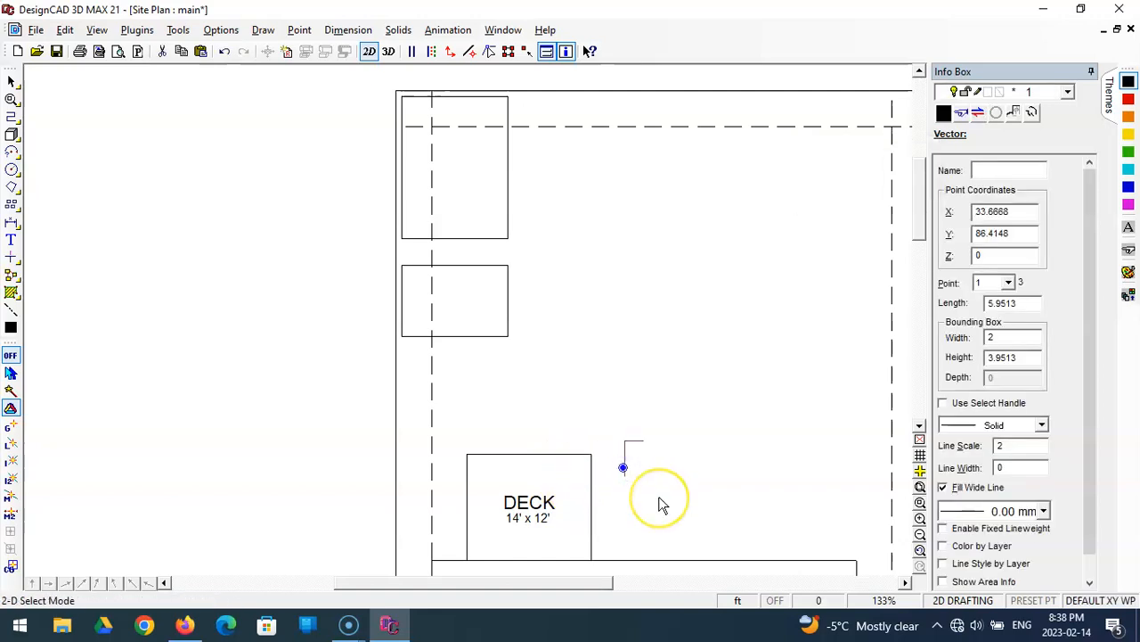
key("ctrl+z")
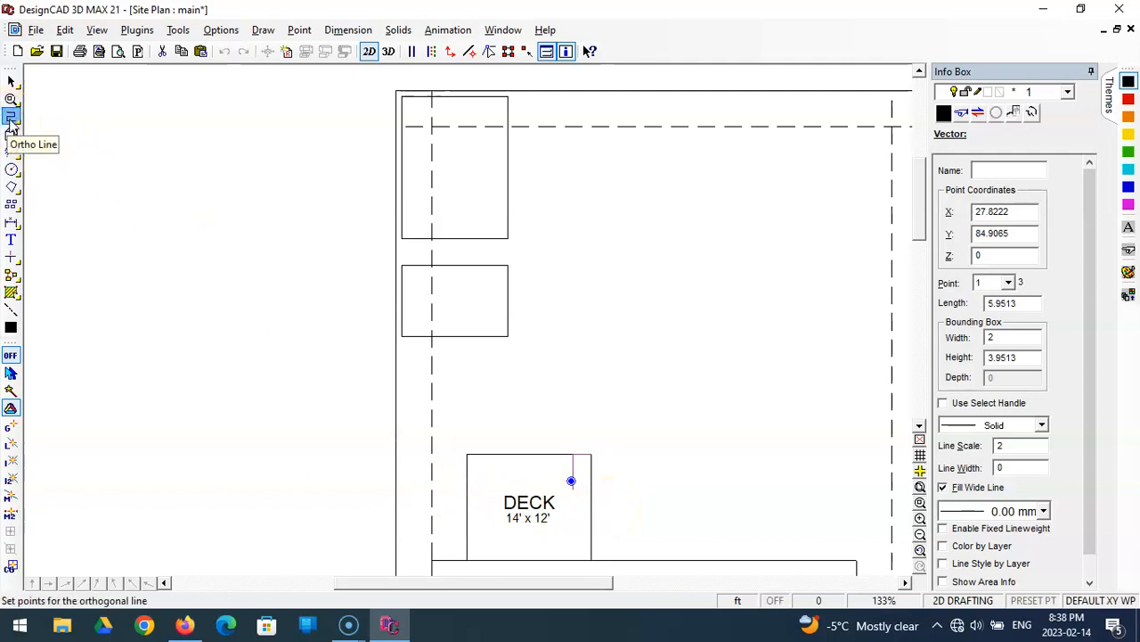
Step: Draw a vertical line from the guide line's corner on the deck's upper edge to the lot's upper boundary, snapped to that boundary
left_click(572, 459)
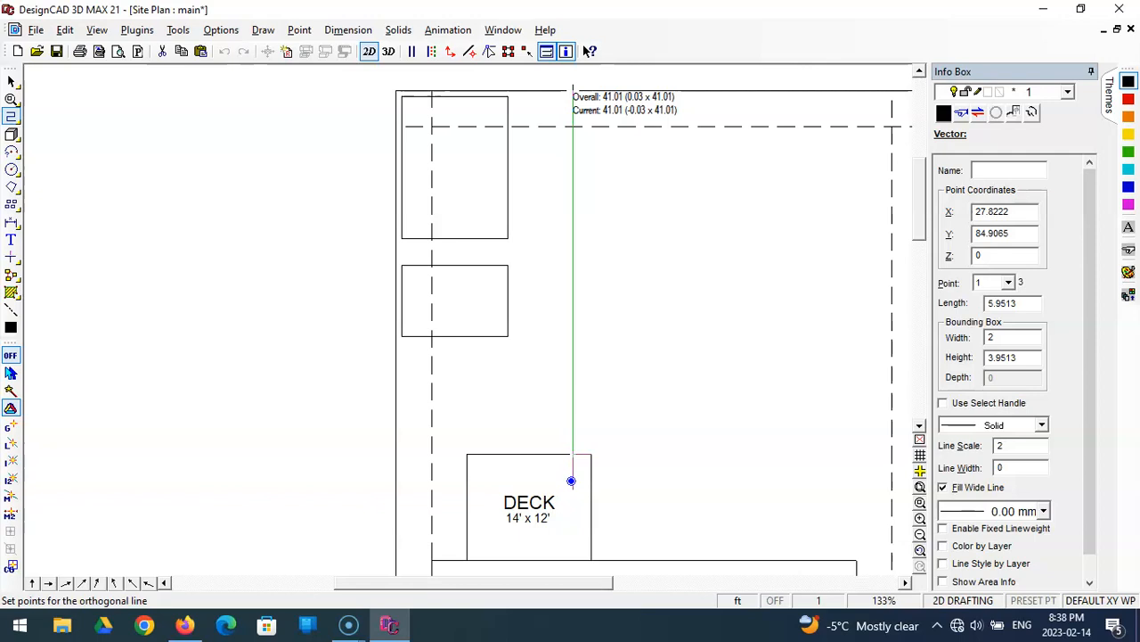
left_click(573, 96)
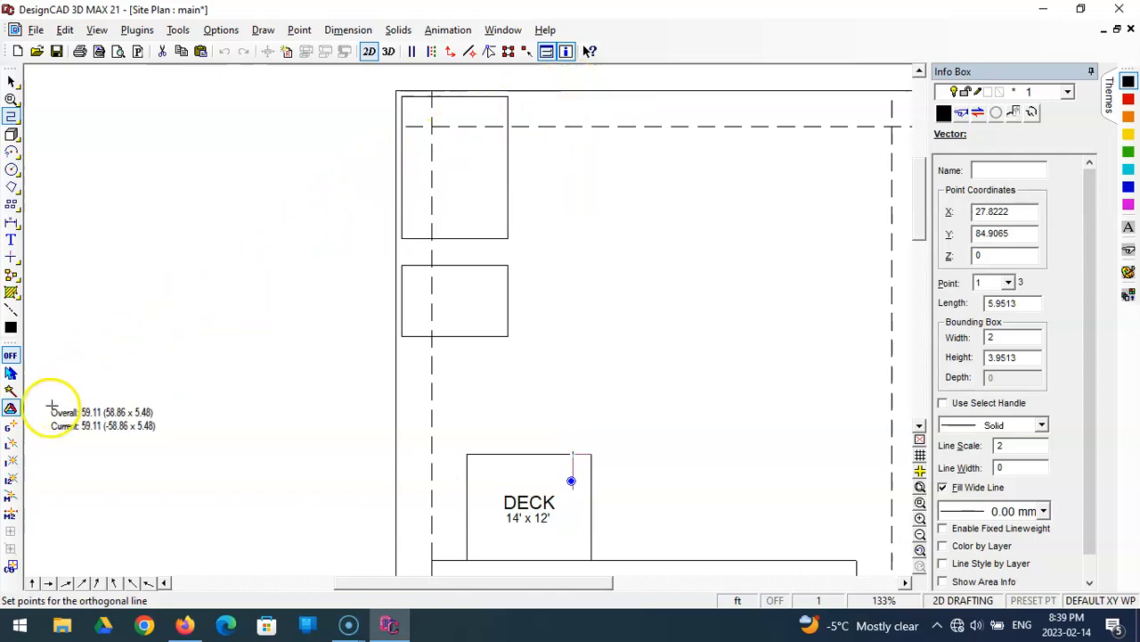
left_click(10, 443)
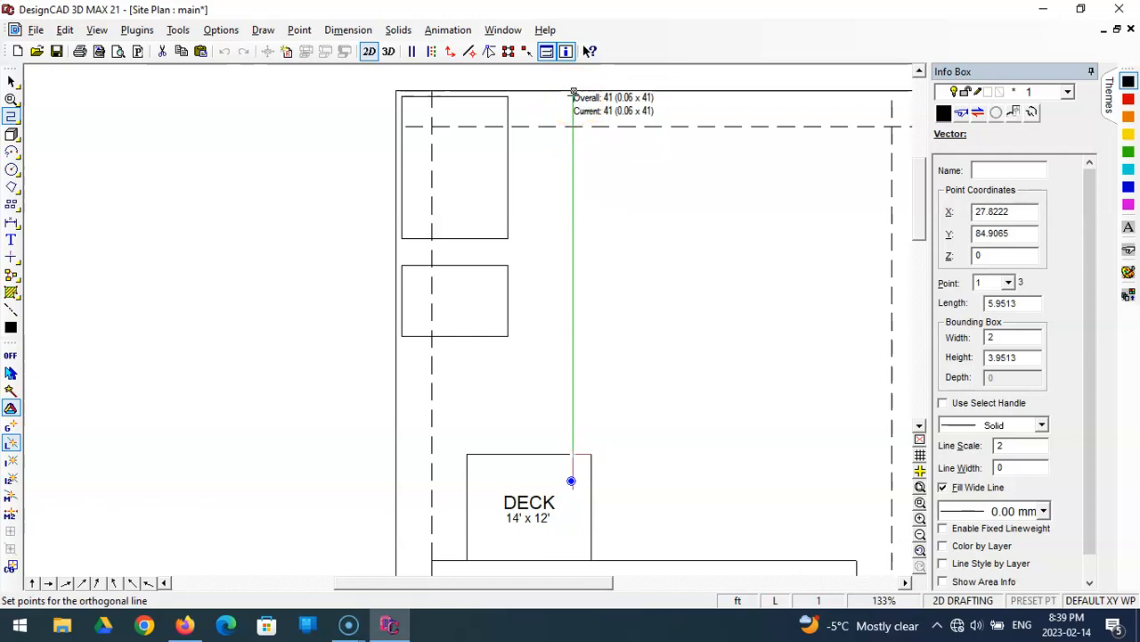
left_click(572, 92)
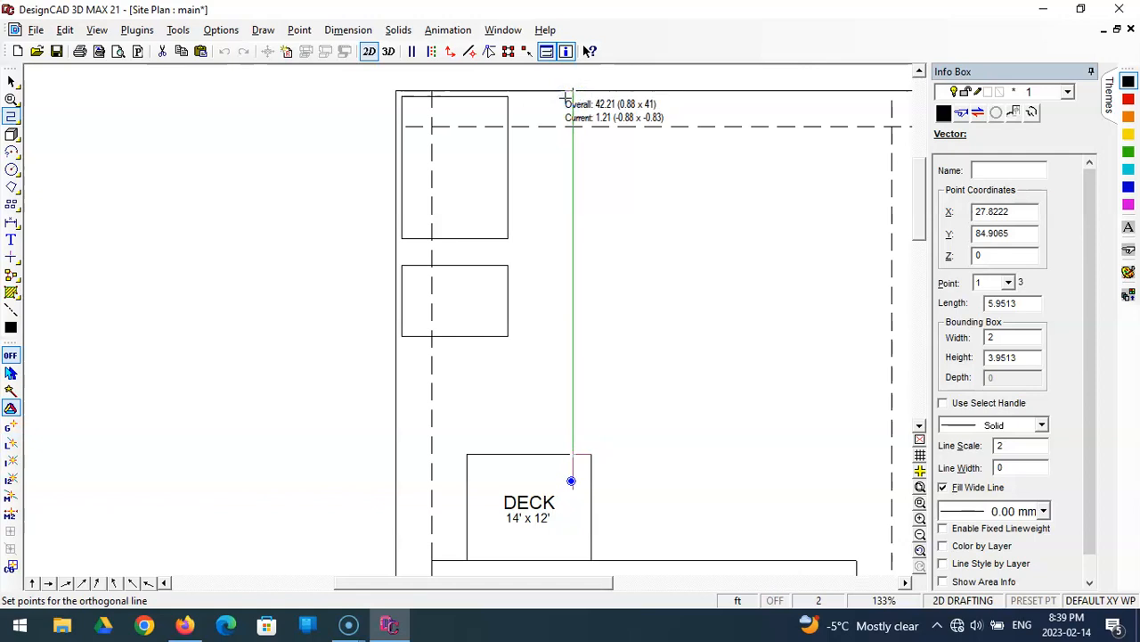
key("Return")
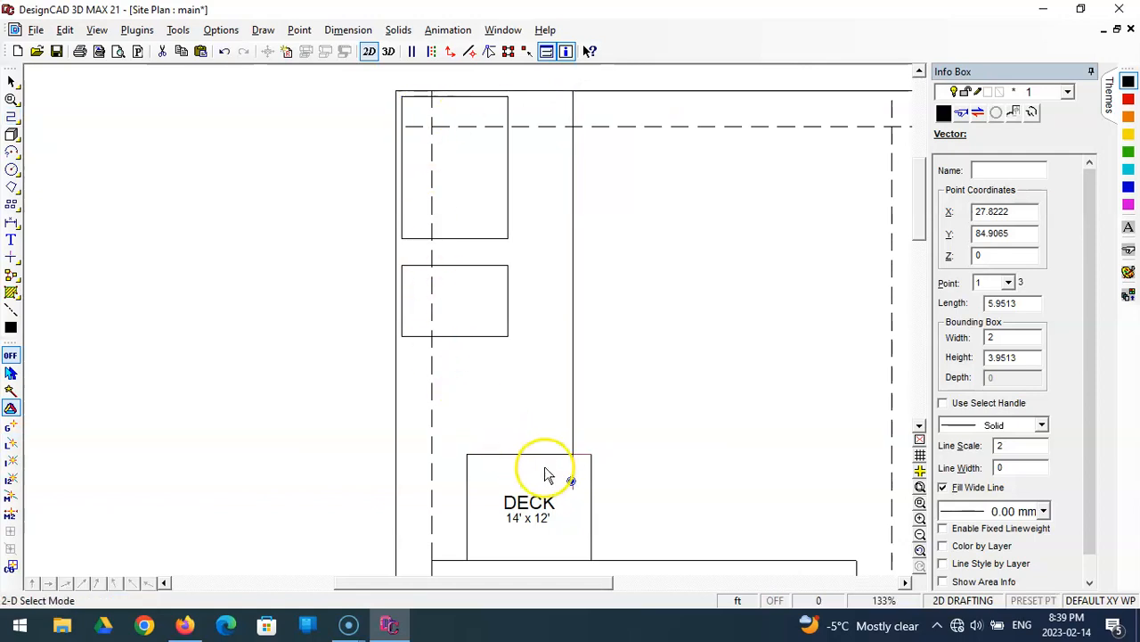
Step: Delete the L-shaped guide line inside the deck's upper-right corner
left_click(578, 500)
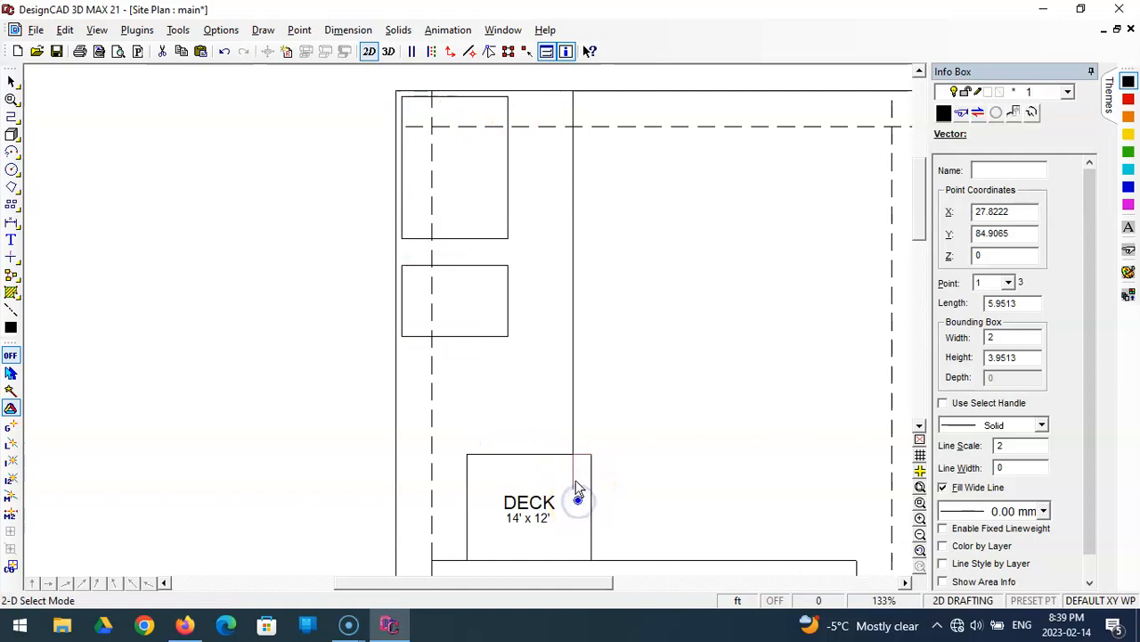
left_click(574, 477)
left_click(648, 425)
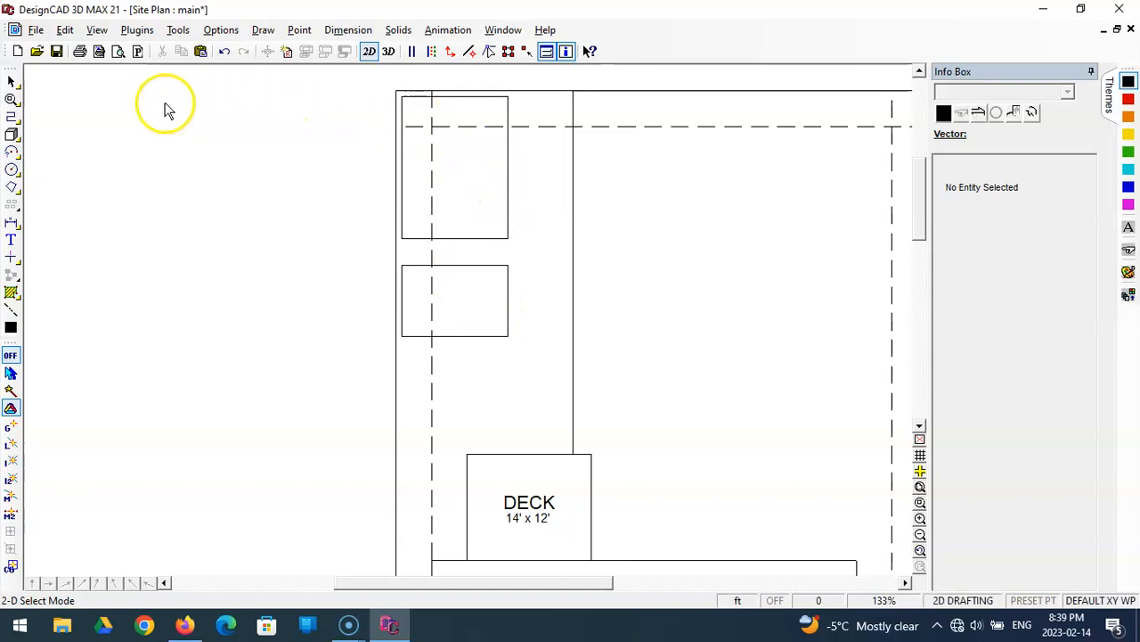
Step: Draw a parallel line 4 ft to the left of the vertical line above the deck
left_click(11, 116)
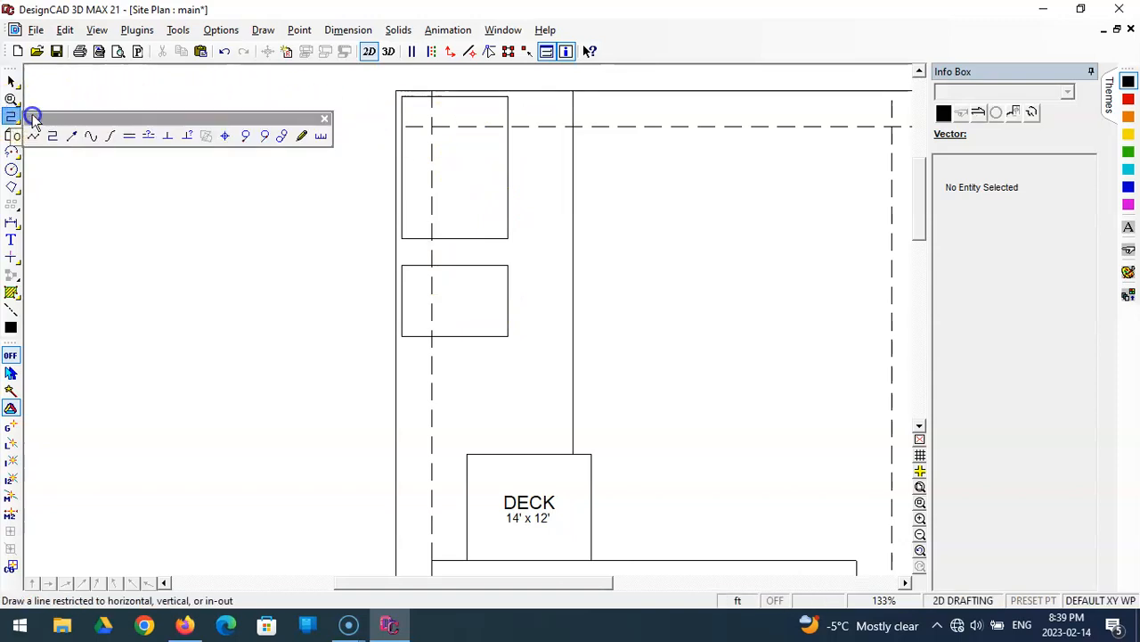
left_click(147, 135)
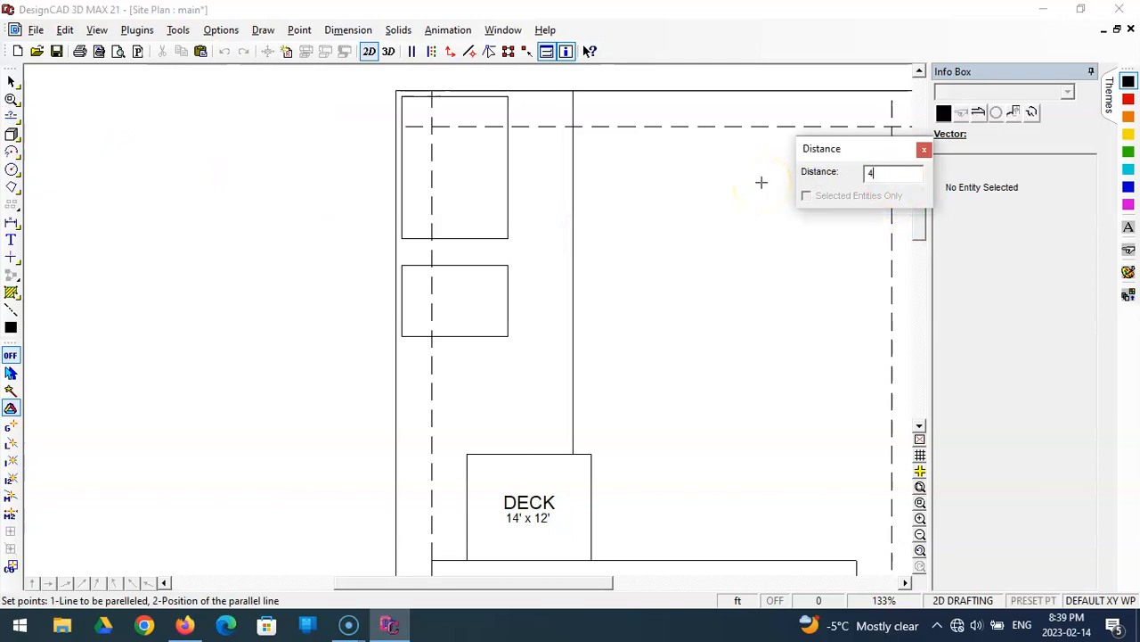
left_click(572, 306)
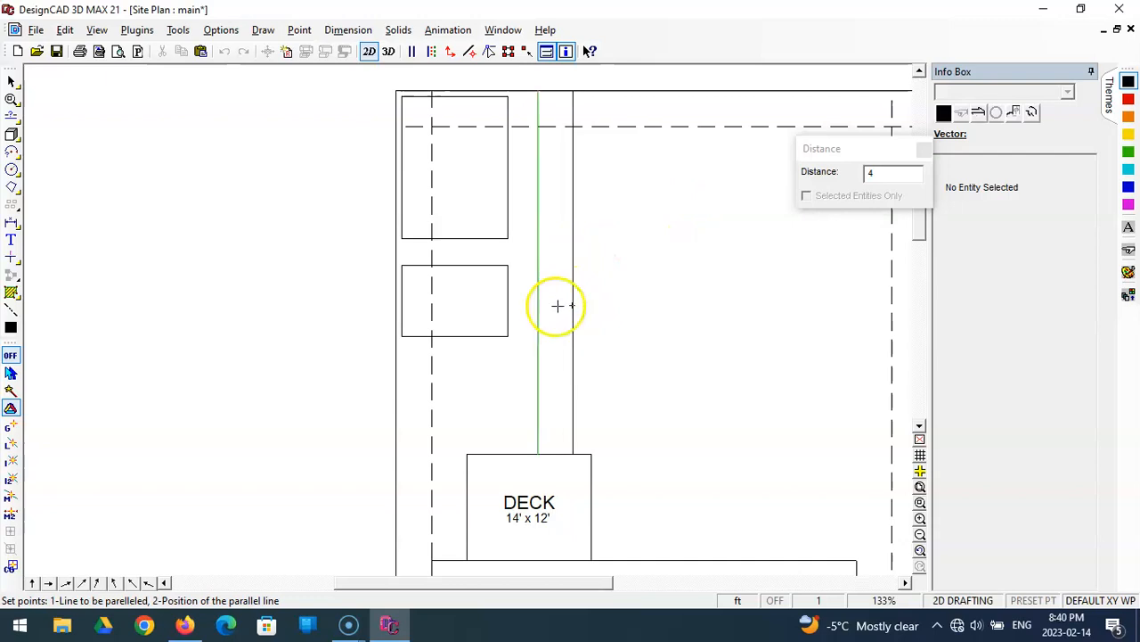
left_click(527, 310)
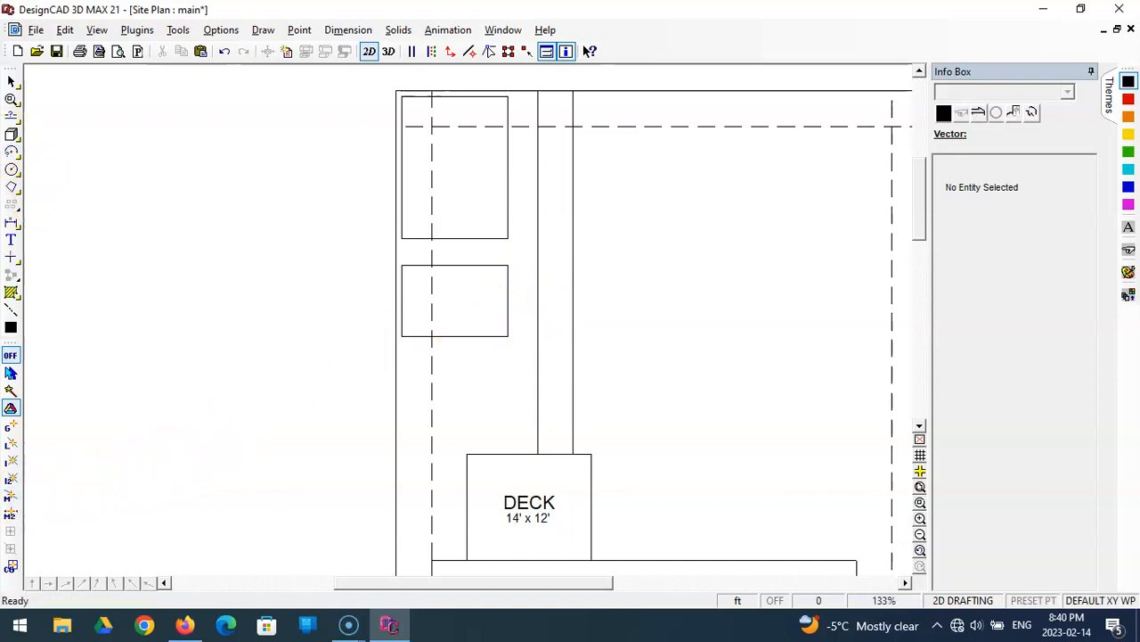
left_click(12, 115)
left_click(50, 135)
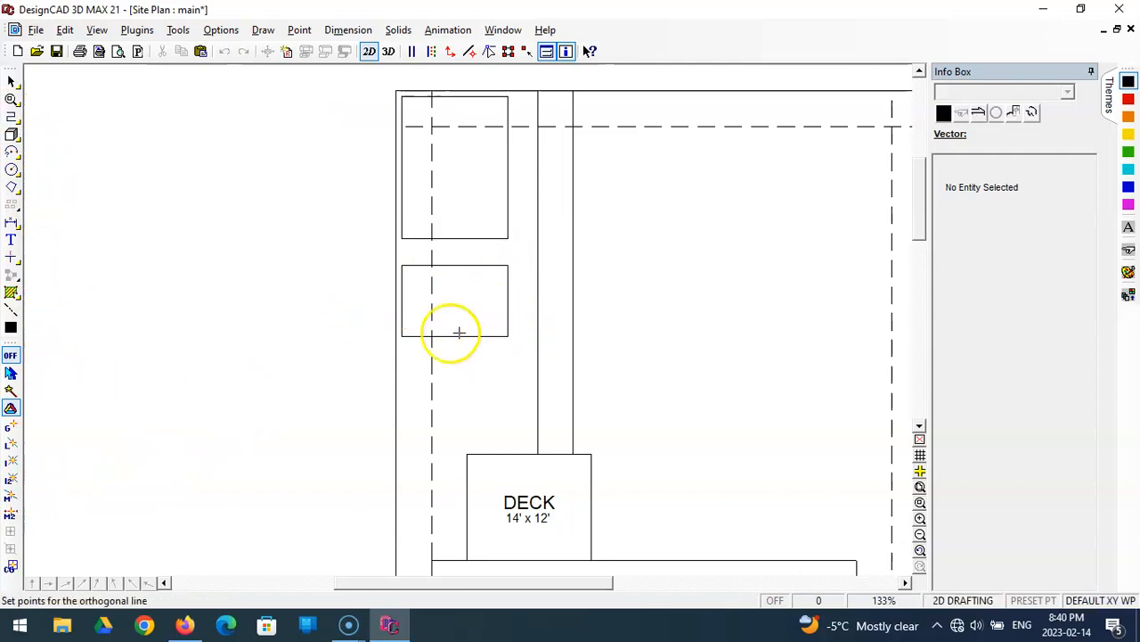
left_click(11, 497)
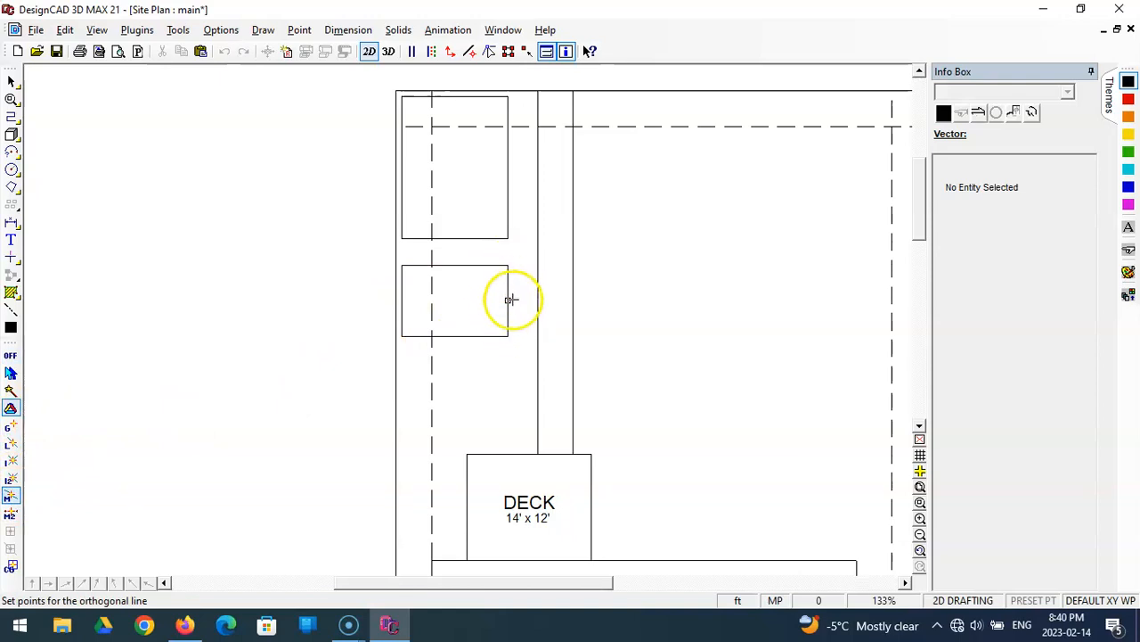
key("Escape")
key("Escape")
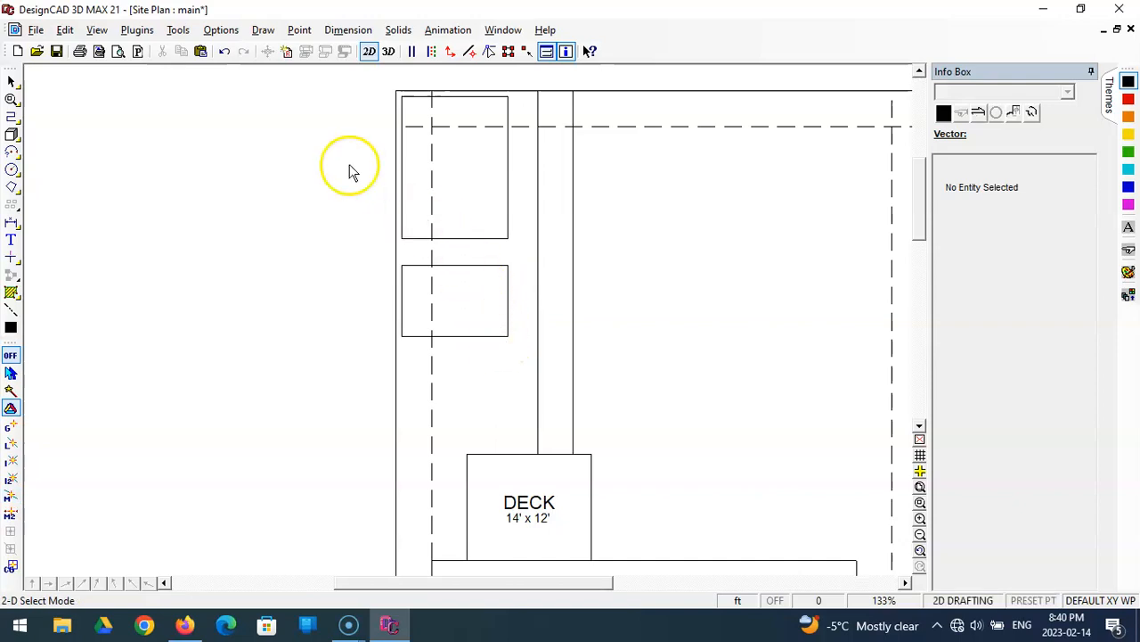
Step: Try to draw a horizontal line from the midpoint of the 12 x 8 ft box's right edge to the nearer vertical line
left_click(11, 116)
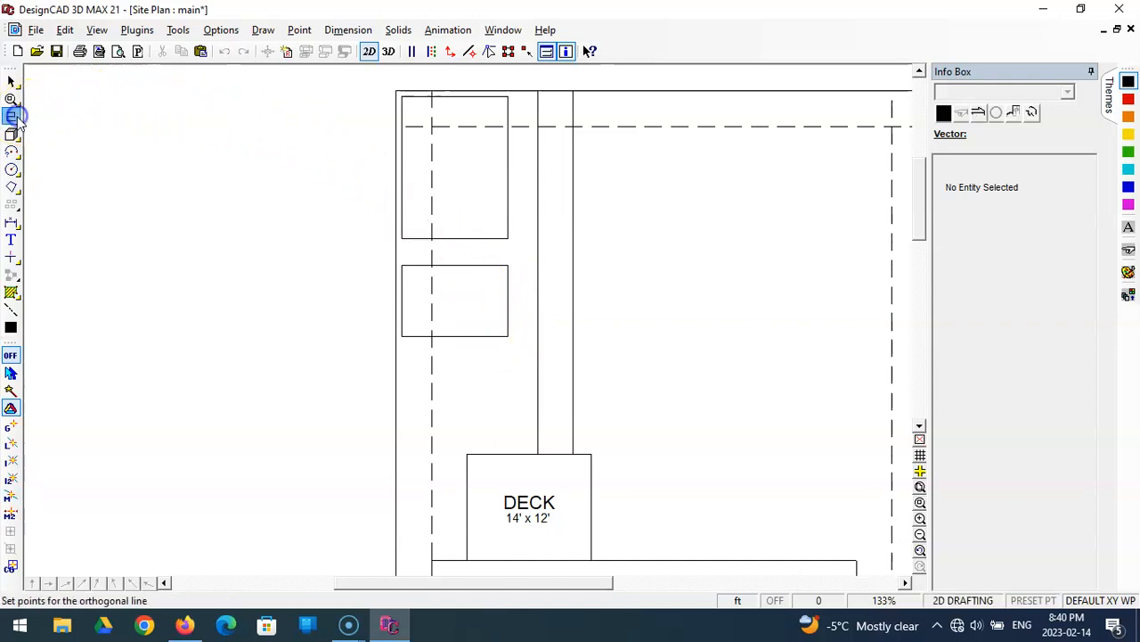
left_click(11, 497)
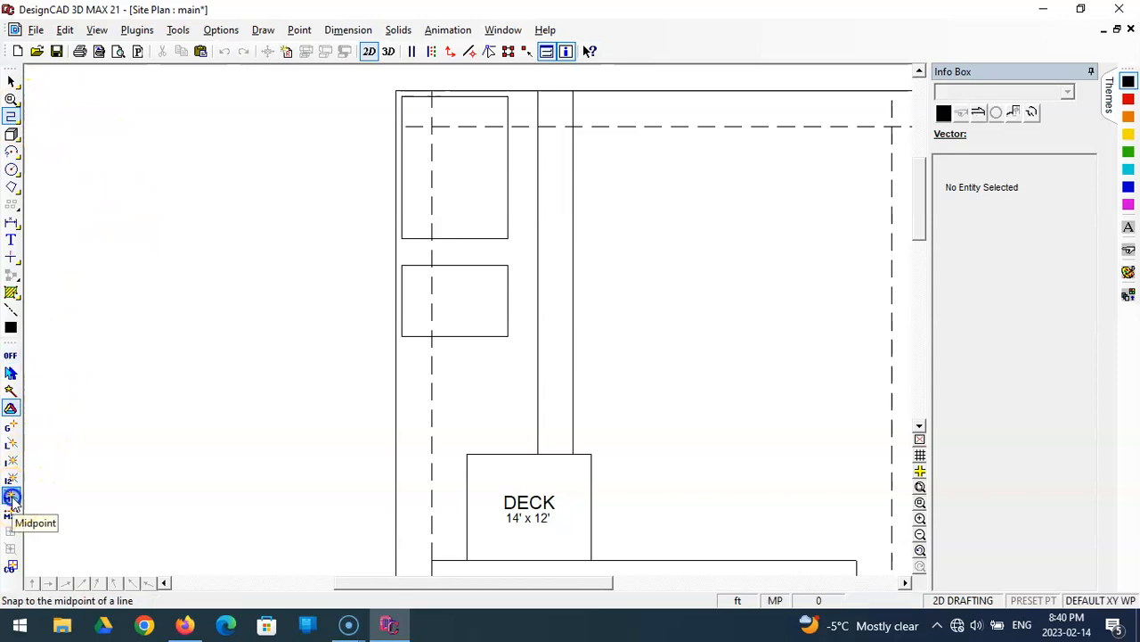
left_click(507, 300)
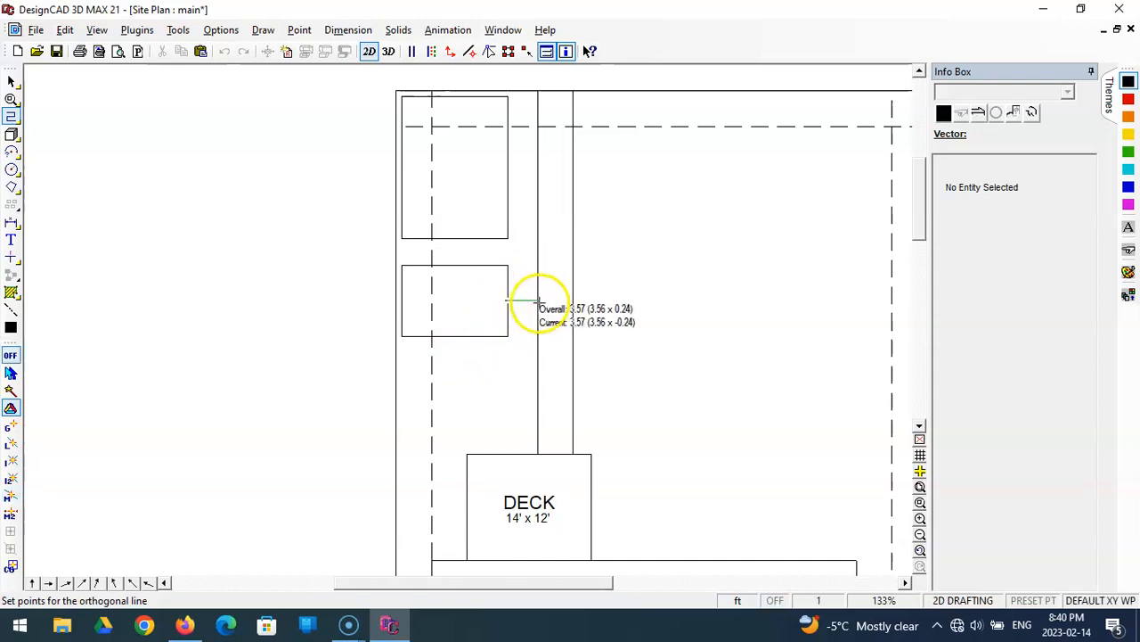
left_click(10, 444)
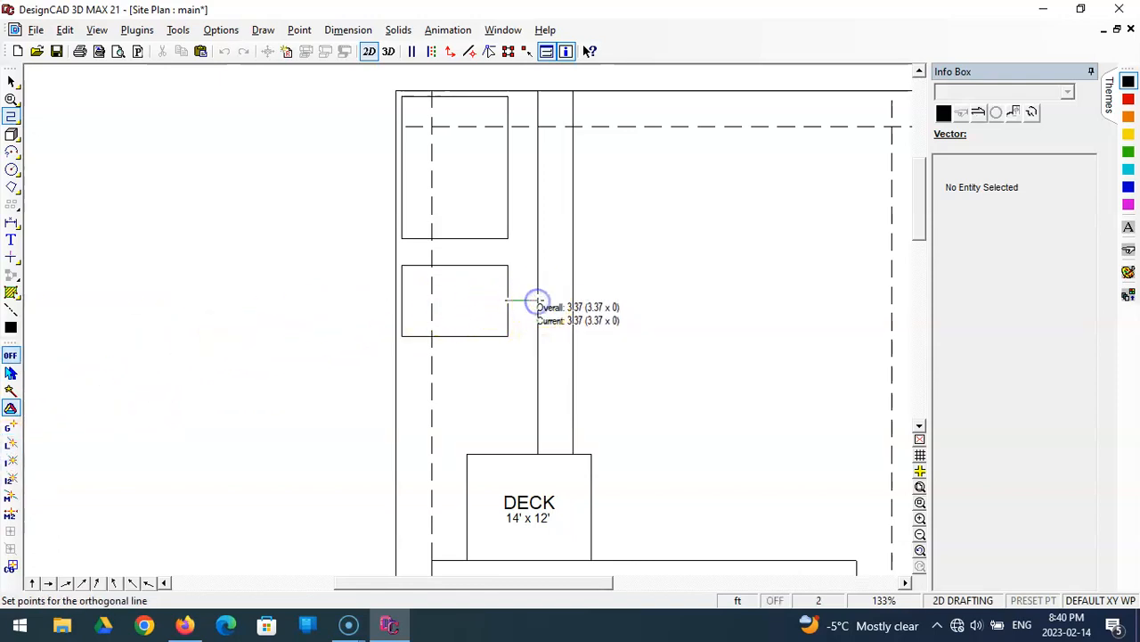
left_click(538, 300)
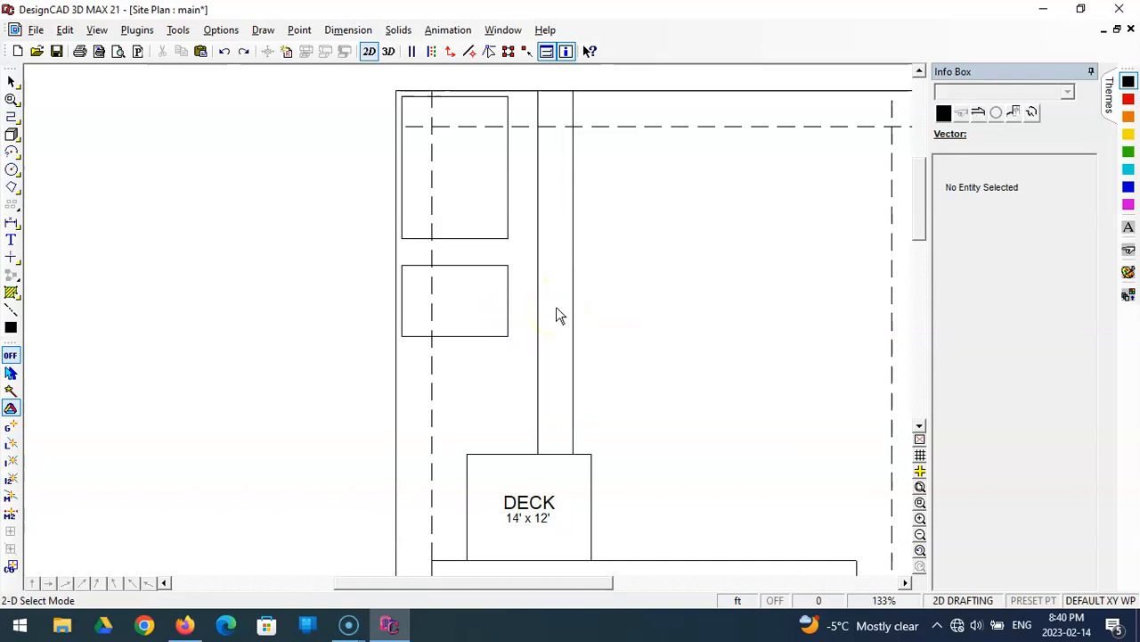
Step: Draw a horizontal line from the midpoint of the 12 x 8 ft box's right edge to the nearer vertical path line
left_click(11, 116)
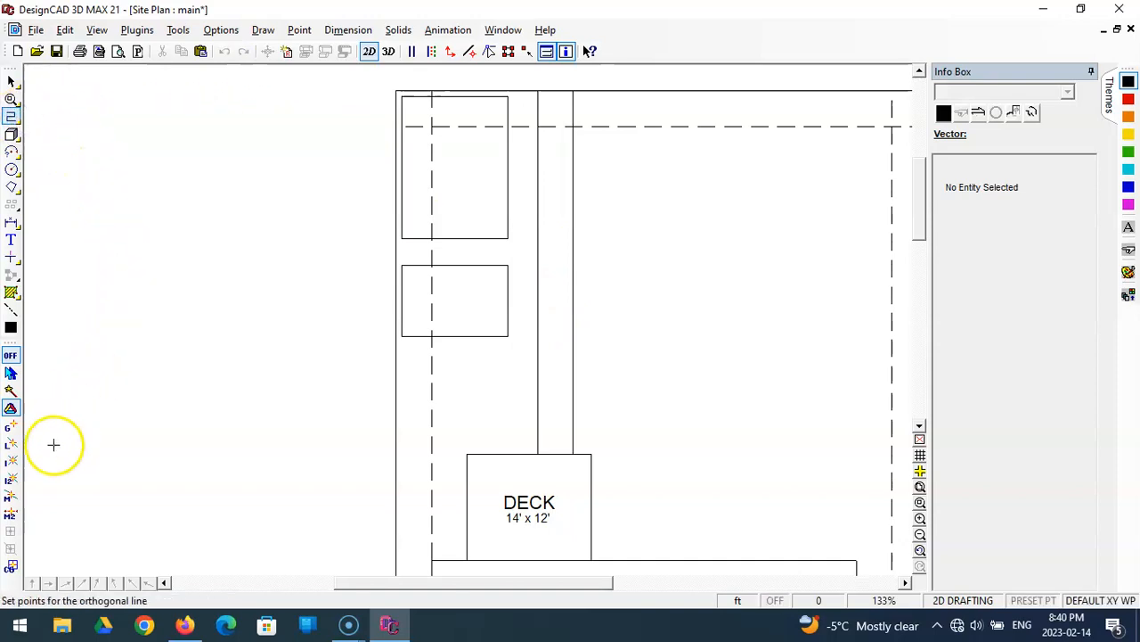
left_click(10, 497)
left_click(478, 313)
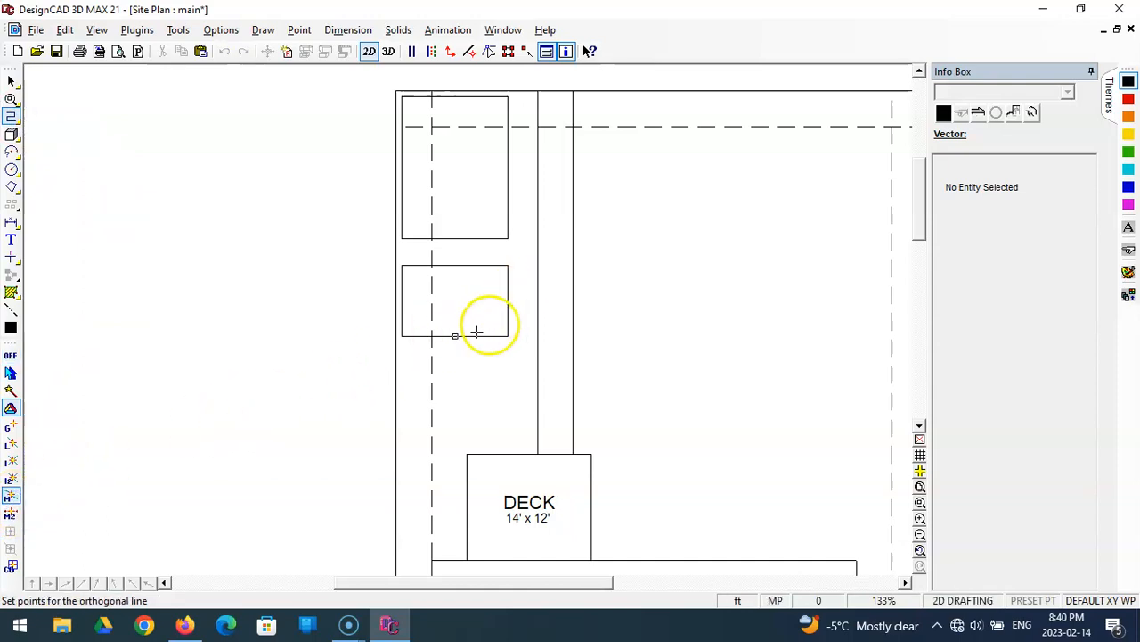
left_click(432, 238)
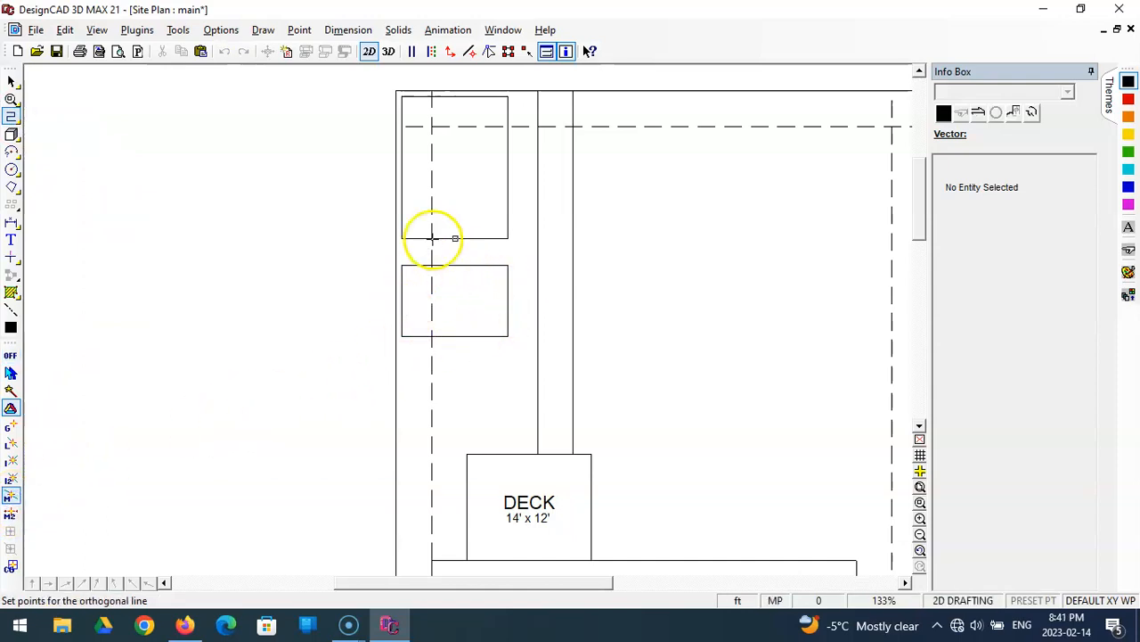
left_click(508, 300)
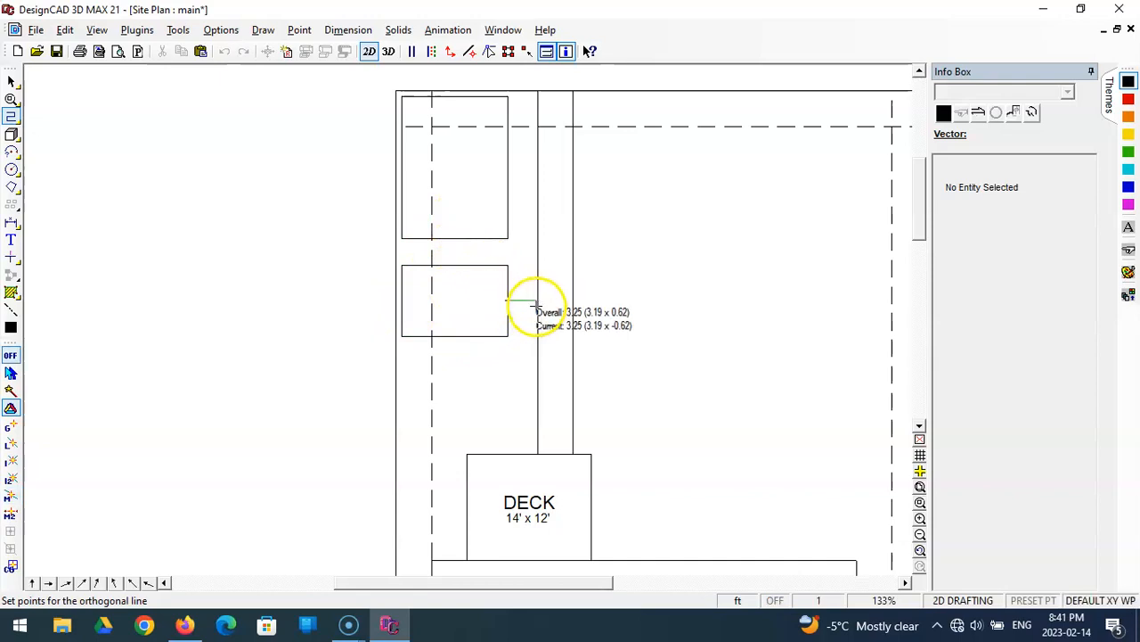
left_click(11, 443)
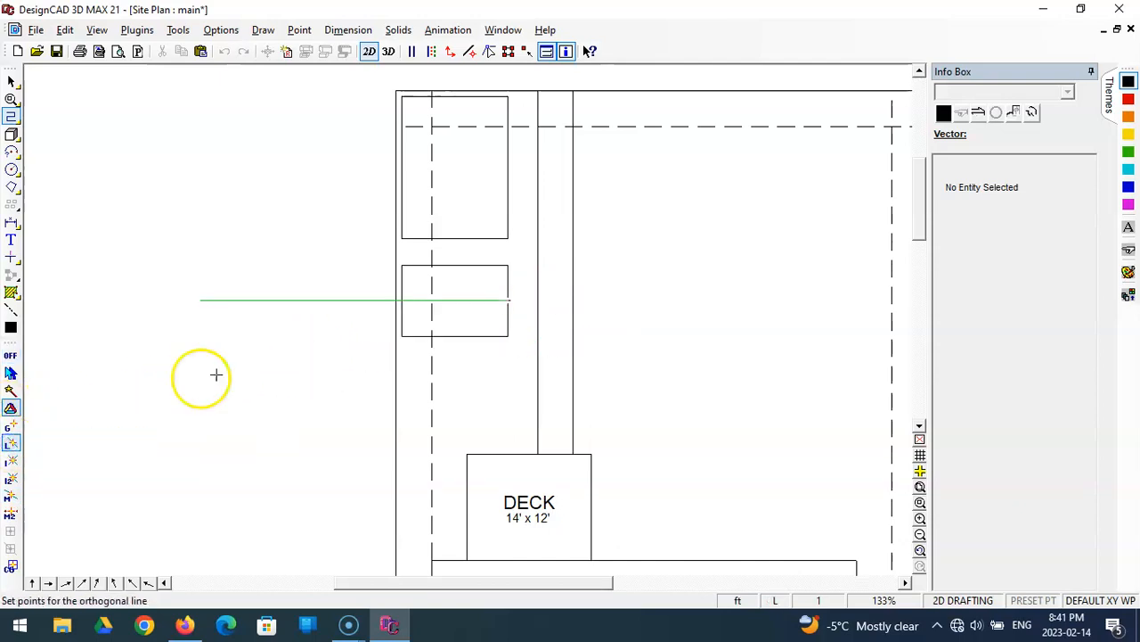
left_click(539, 303)
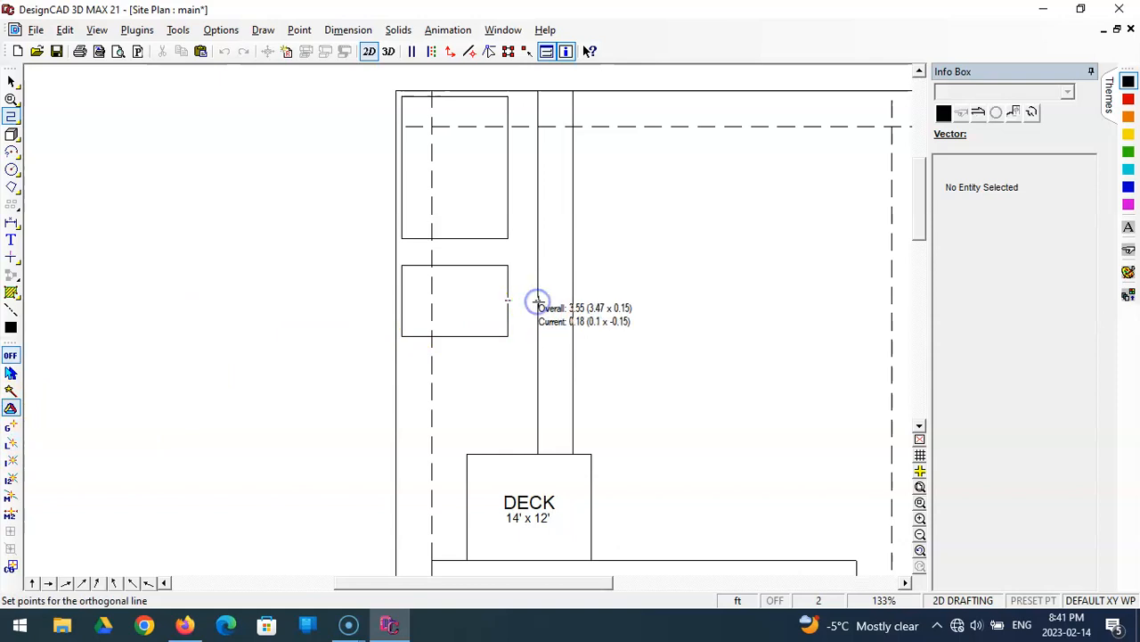
key("Return")
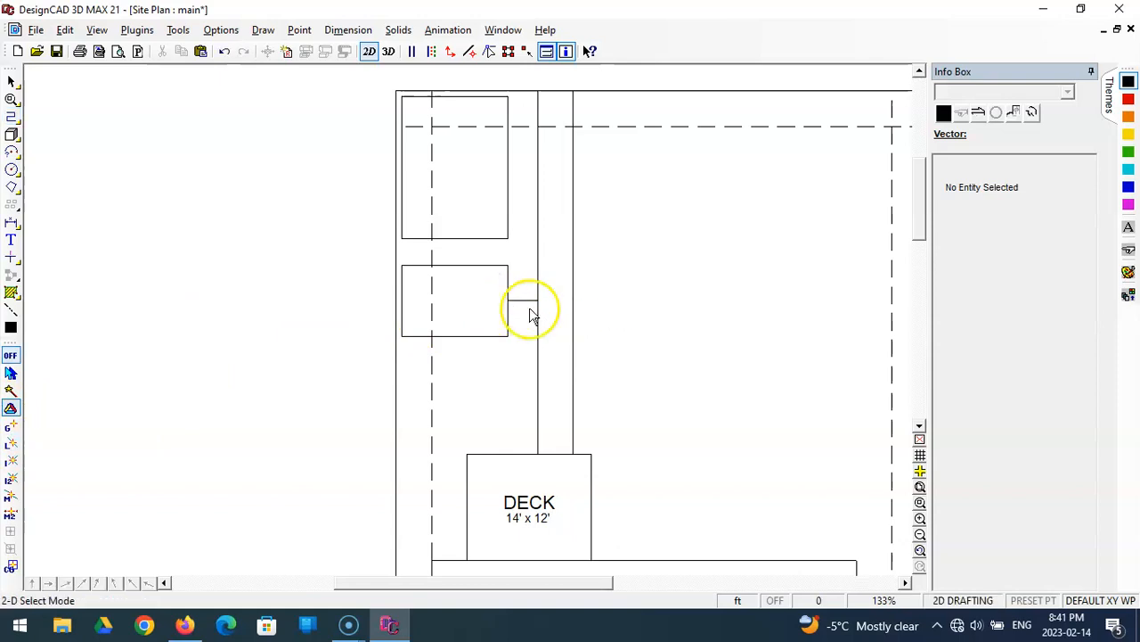
Step: Draw a parallel line 1.5 ft above the short horizontal line between the 12 x 8 ft box and the path
left_click(11, 116)
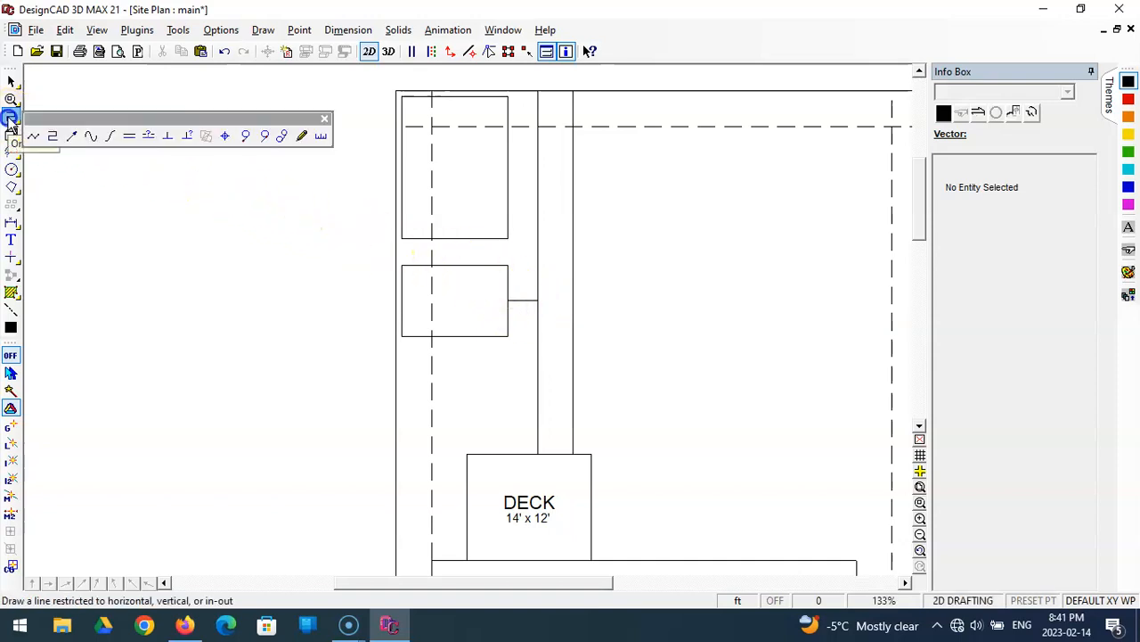
left_click(145, 141)
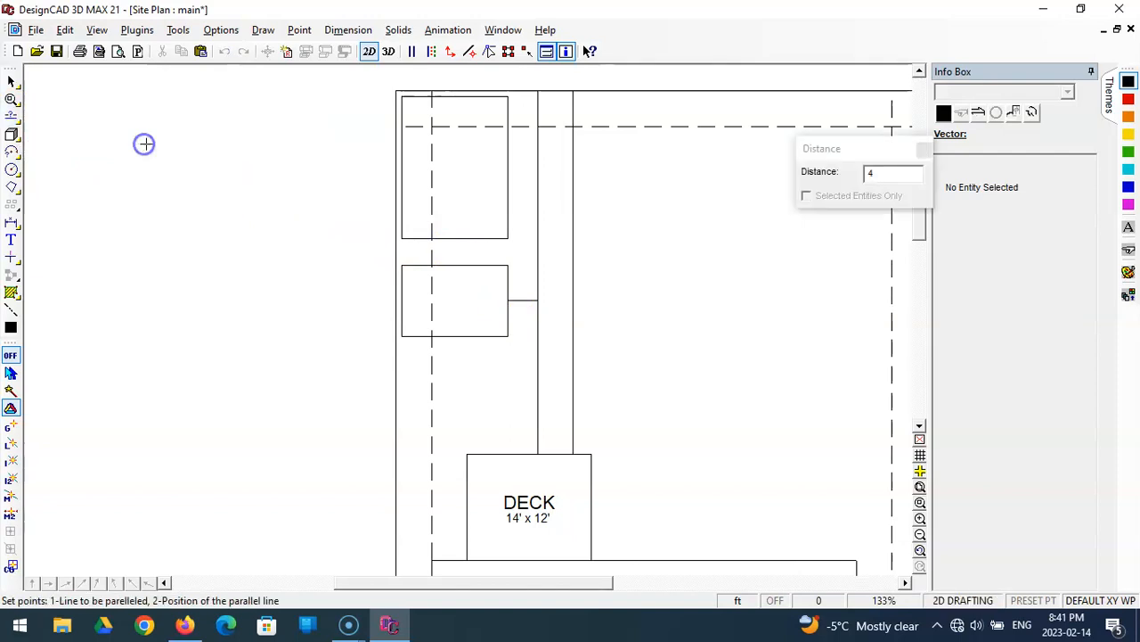
left_click_drag(833, 157, 619, 210)
type("1.5")
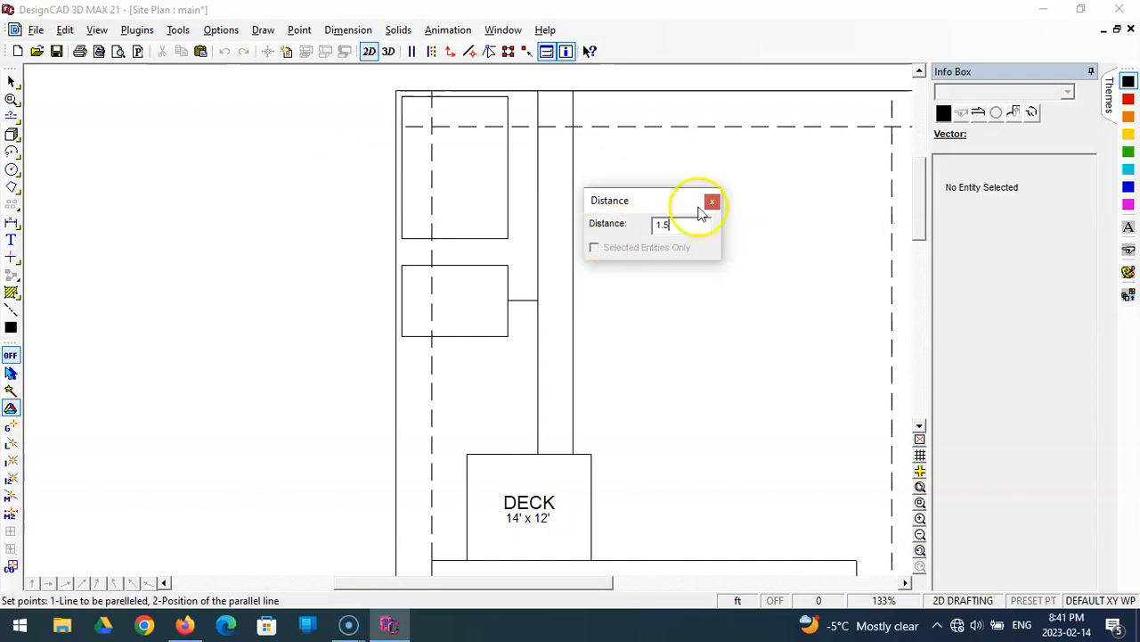
key("Return")
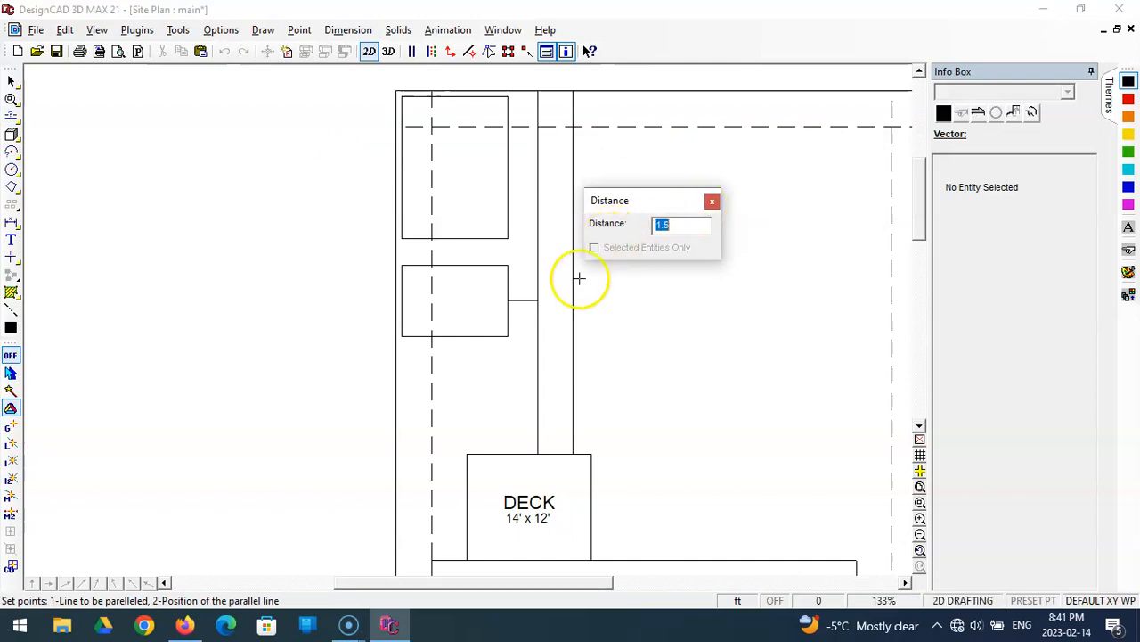
left_click(515, 302)
left_click(525, 282)
left_click(524, 283)
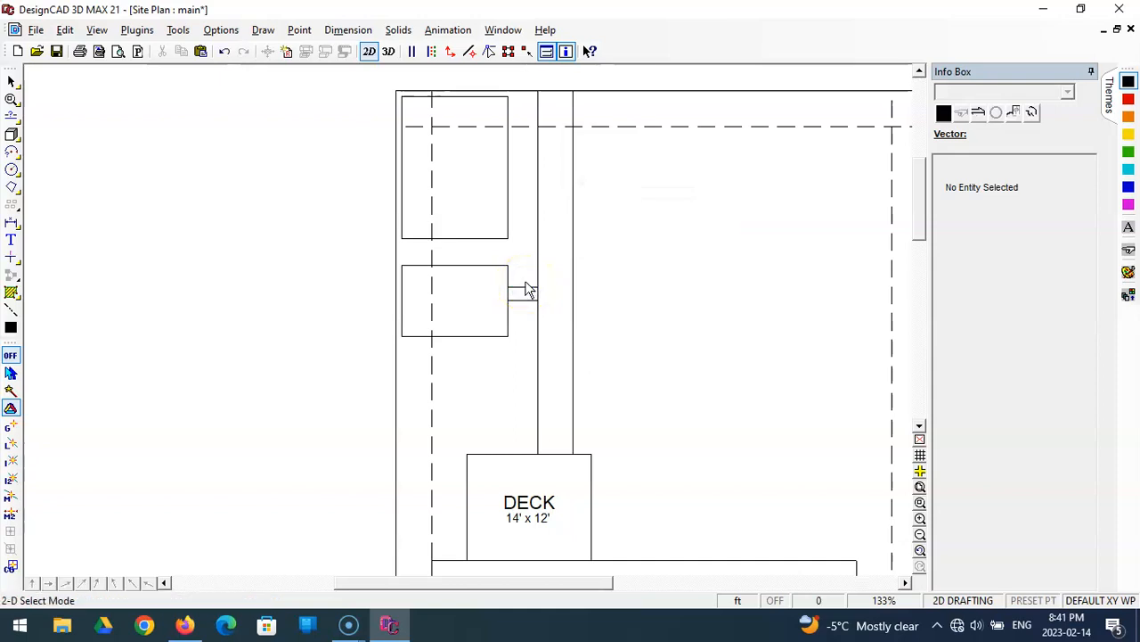
Step: Draw a parallel line 1.5 ft below the original short horizontal line, and delete that original middle line
left_click(11, 115)
left_click(521, 301)
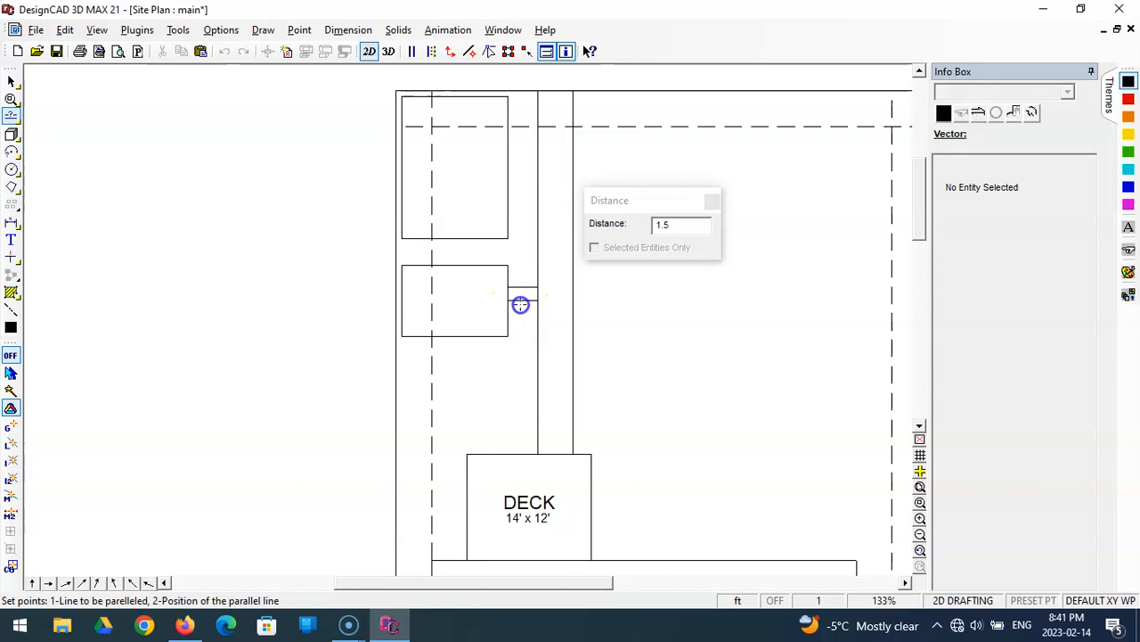
left_click(523, 312)
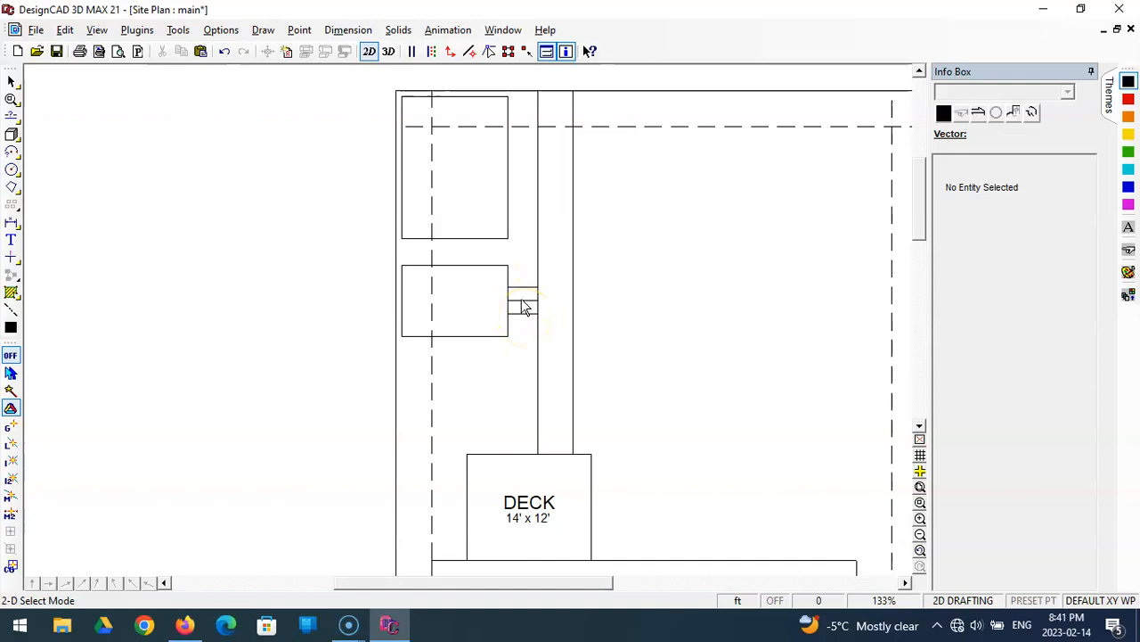
left_click(523, 303)
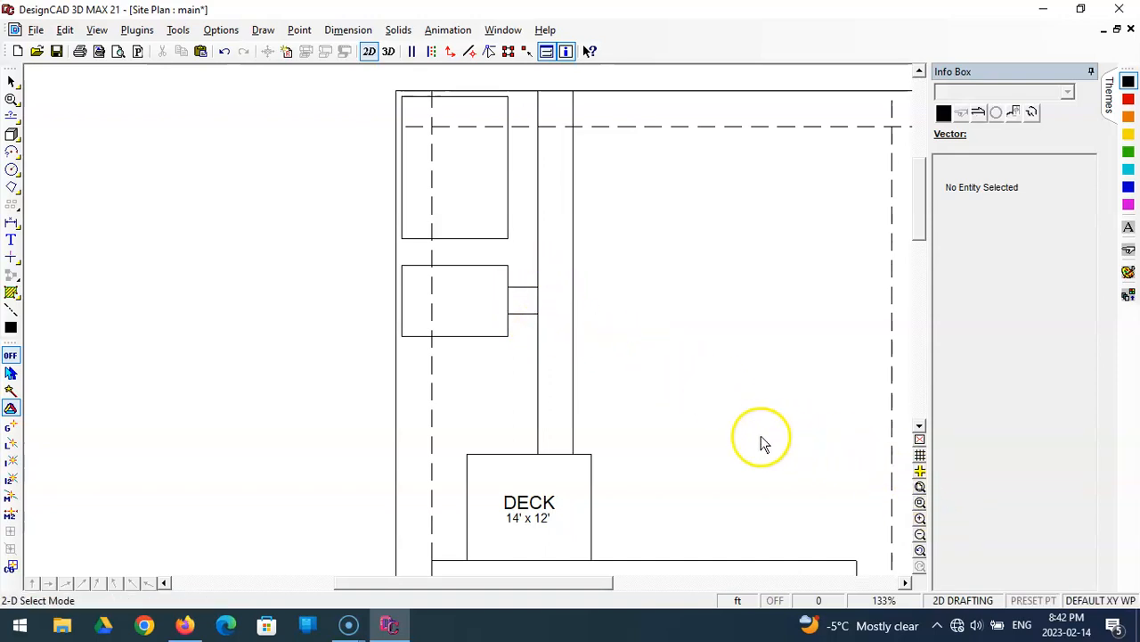
Step: Try to break the path's left vertical line between the two short connecting lines with Break Line
left_click(538, 273)
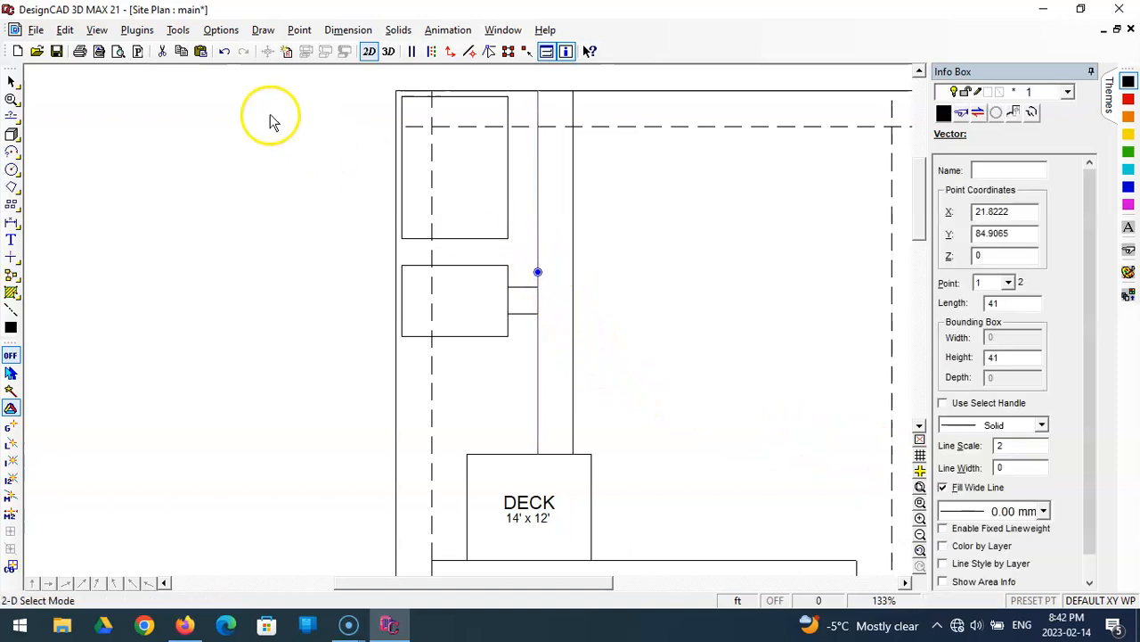
left_click(75, 34)
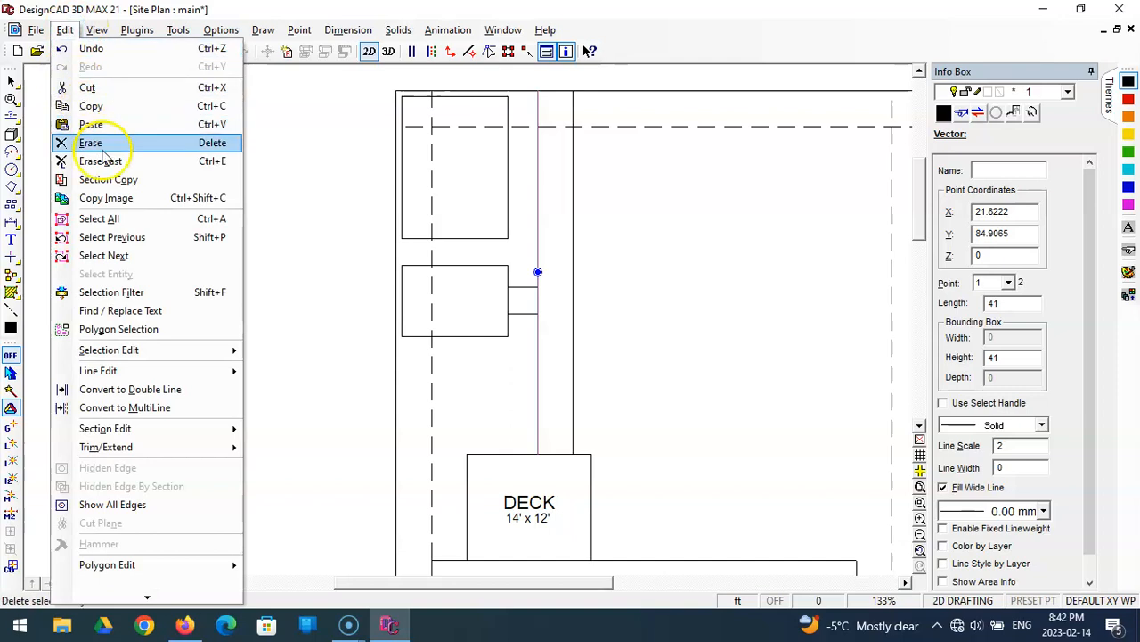
mouse_move(174, 354)
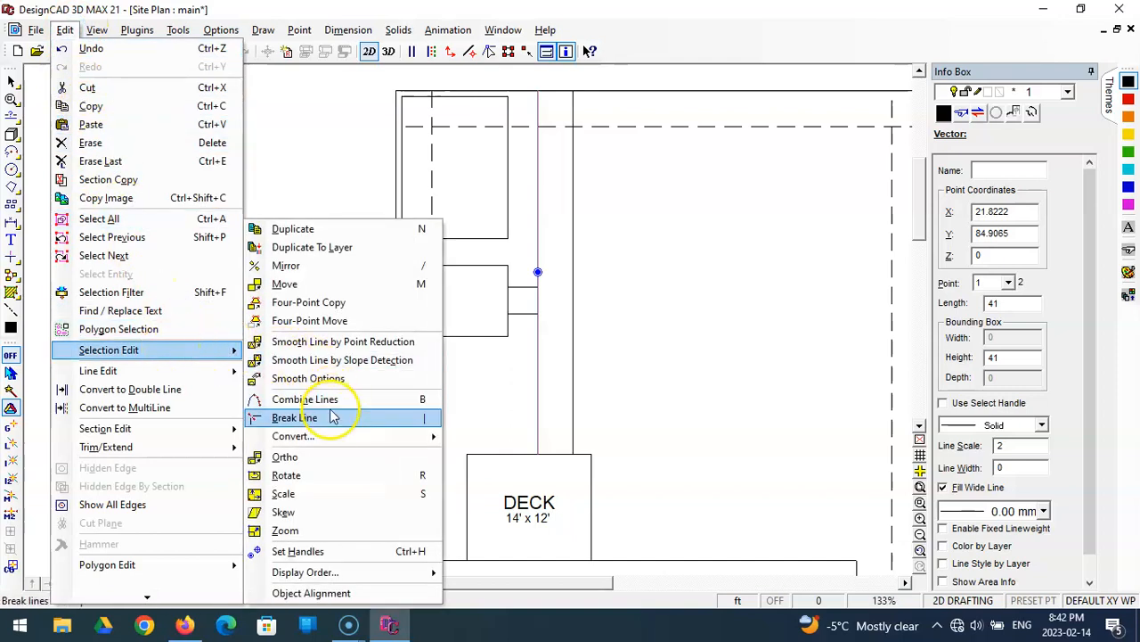
left_click(330, 418)
left_click(540, 308)
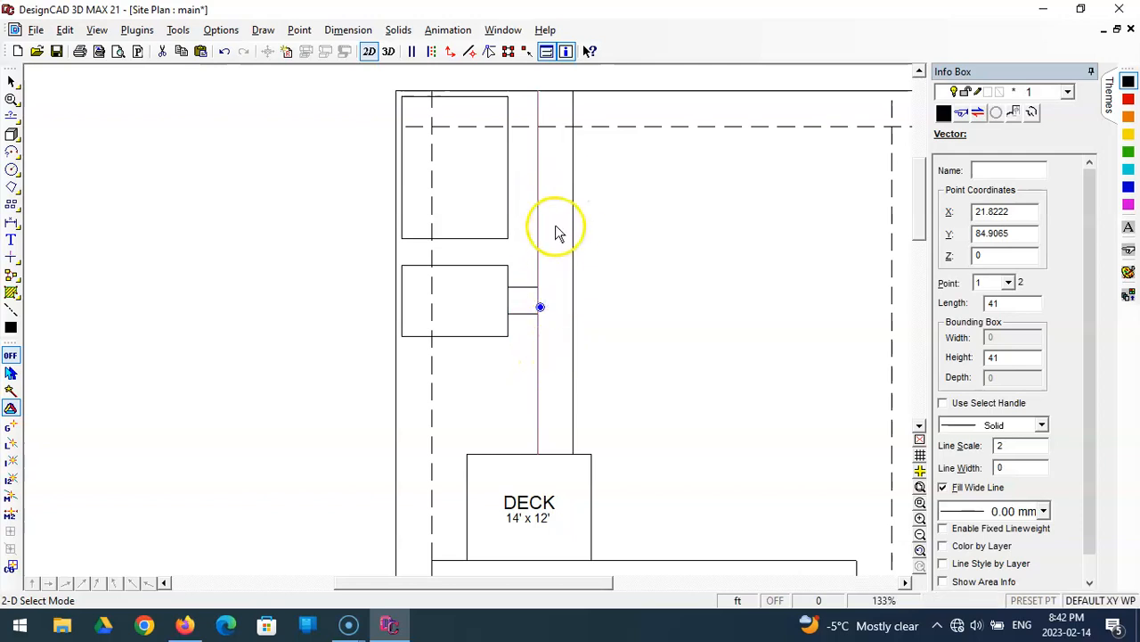
Step: Cut an opening in the path's left vertical line between the two short connecting lines, using Section Trim with Trim Inside Section
left_click(920, 503)
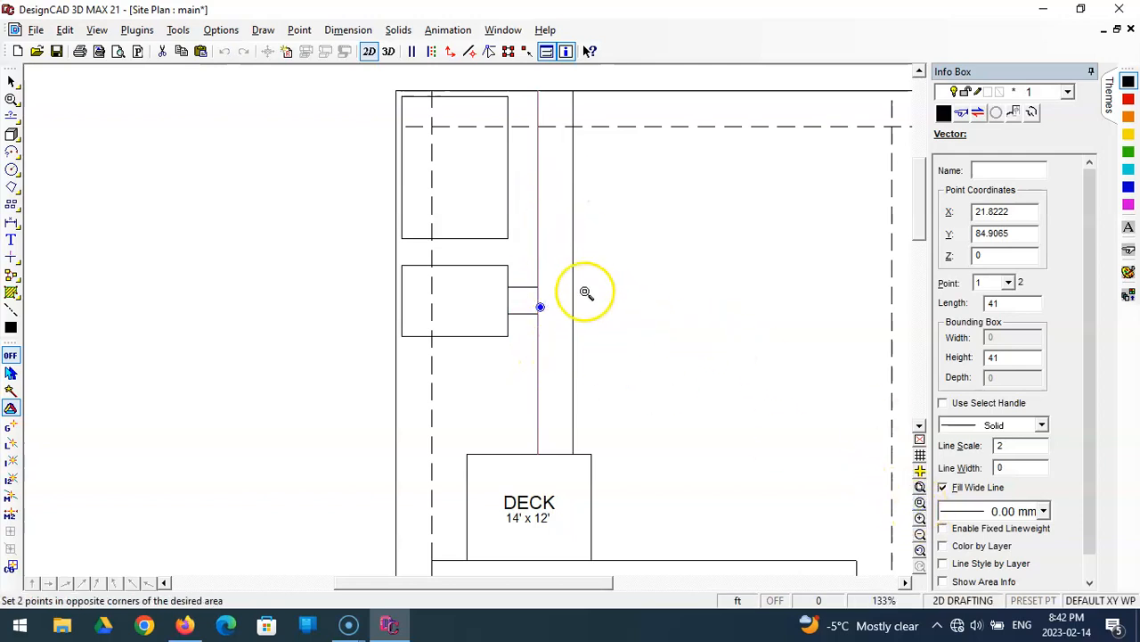
left_click(584, 355)
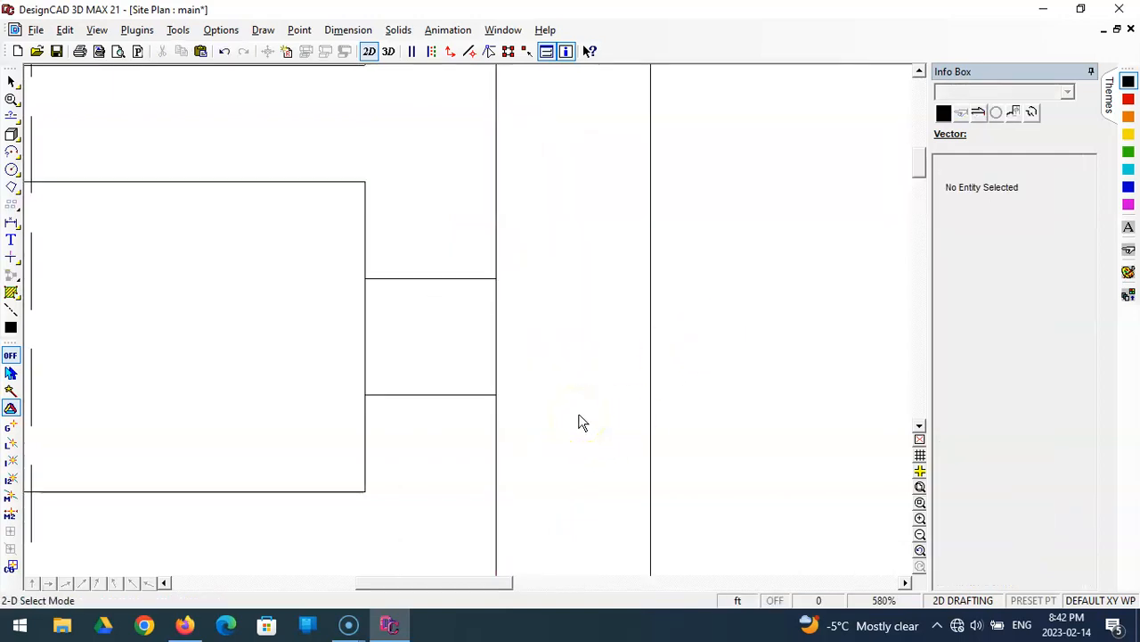
key("x")
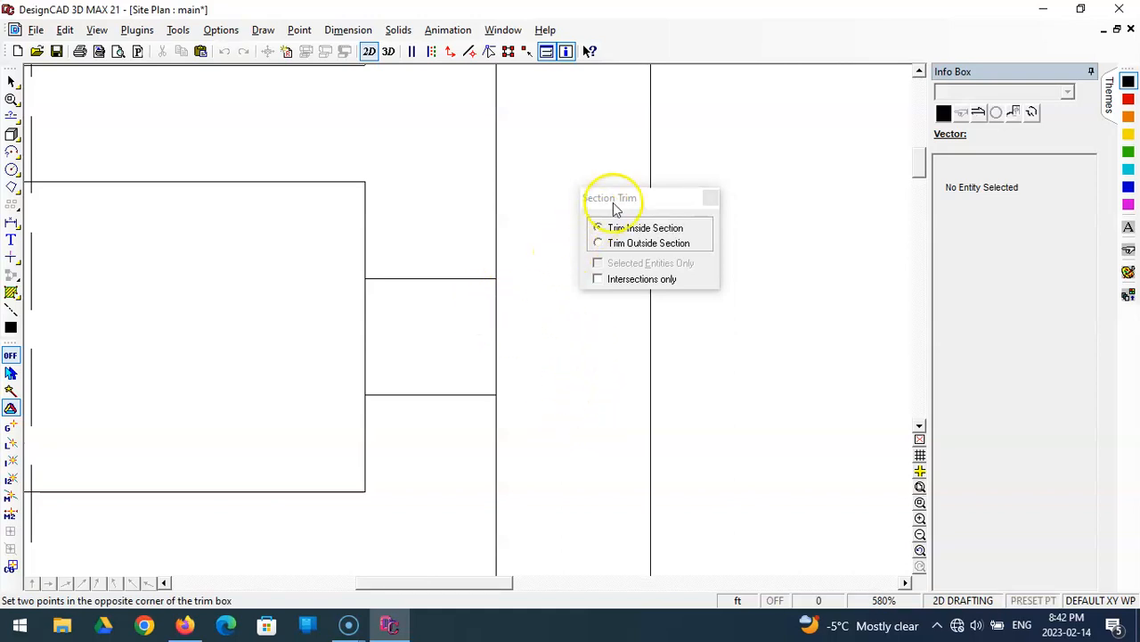
left_click_drag(613, 206, 620, 207)
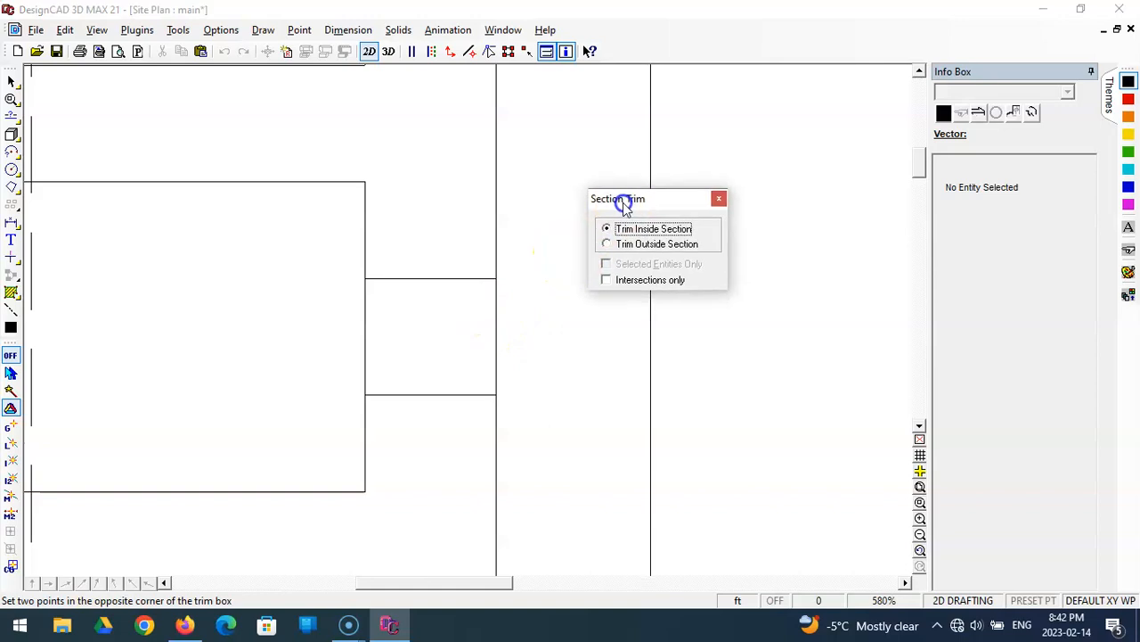
left_click(473, 294)
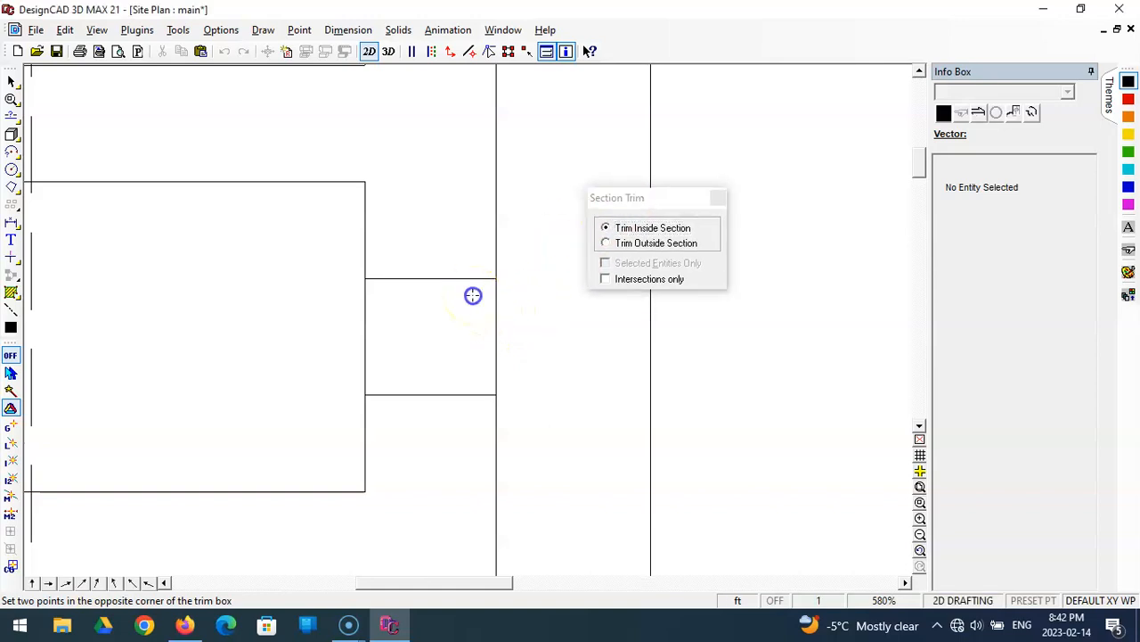
left_click(522, 374)
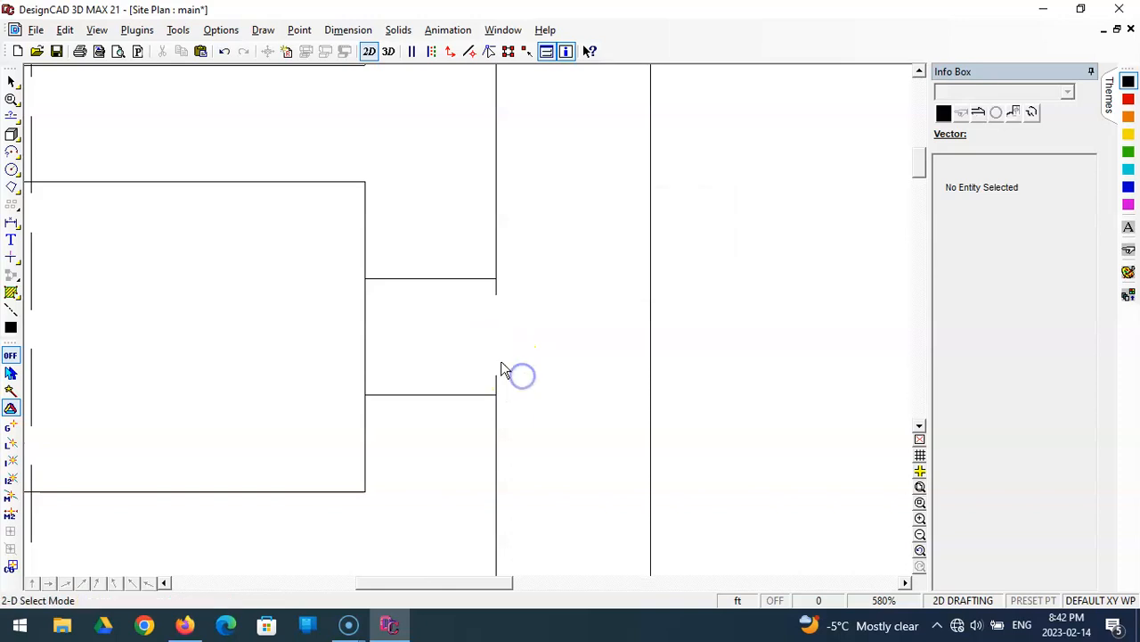
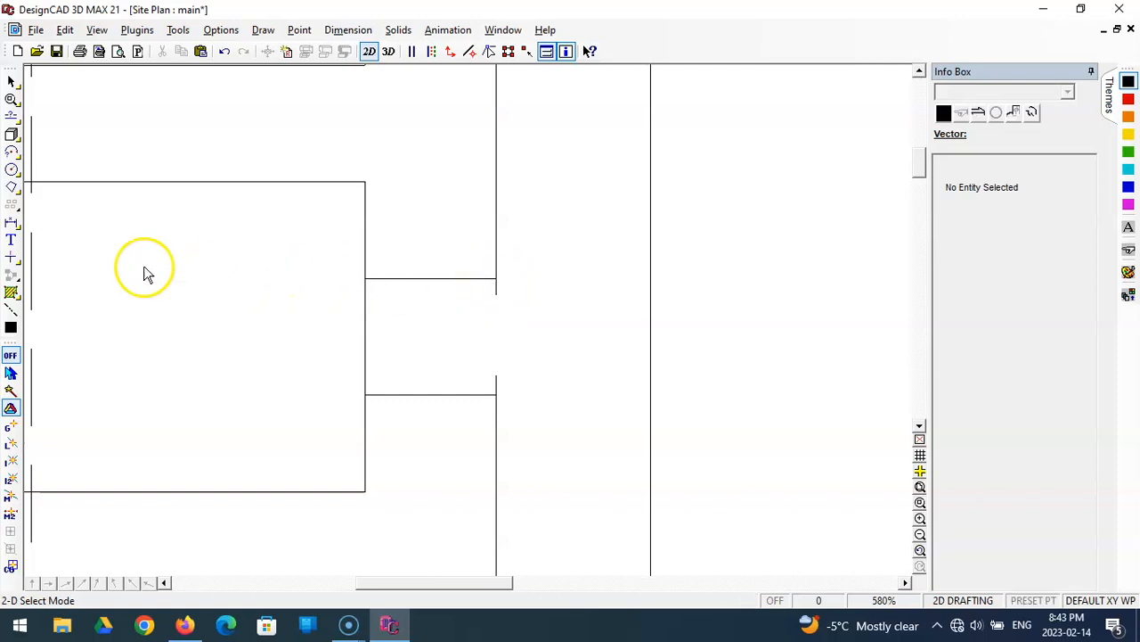
Step: Start extending or shortening the cut ends of the path's left vertical line at the new opening
left_click(12, 258)
left_click(157, 281)
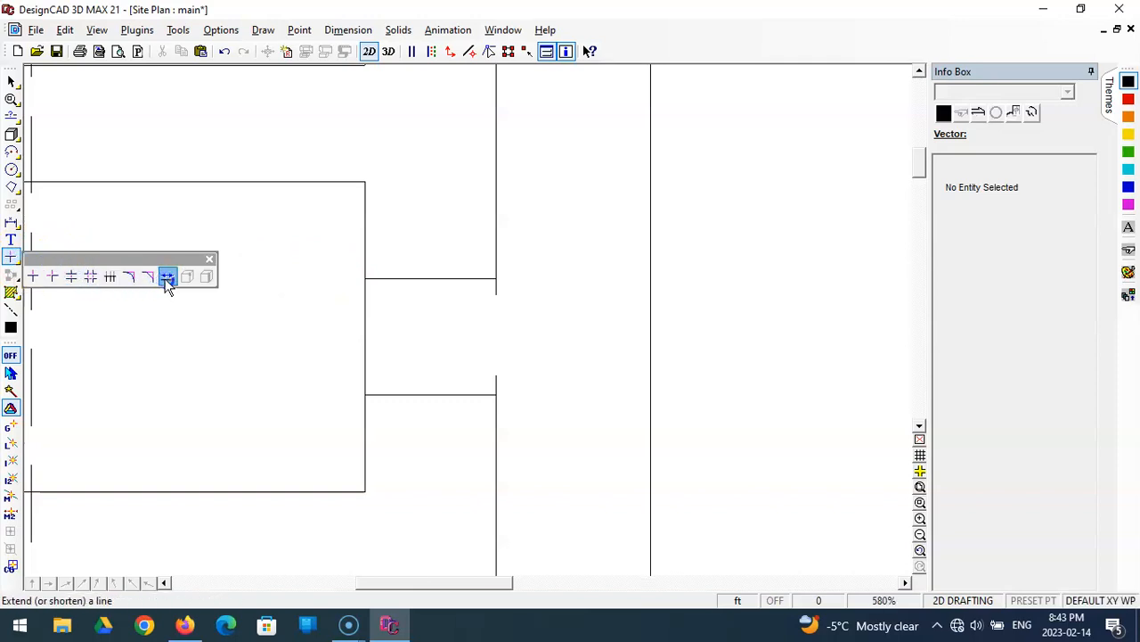
Step: Lengthen the upper vertical walkway line into the branch opening and slightly shorten the lower vertical line
left_click(168, 282)
left_click(495, 295)
left_click(504, 327)
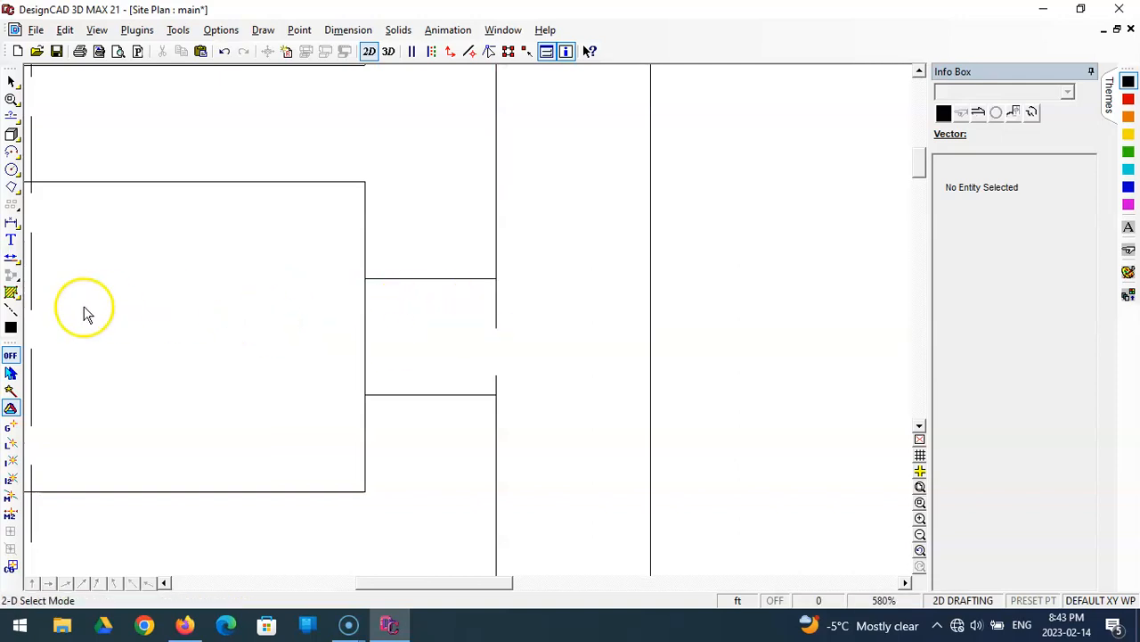
left_click(10, 257)
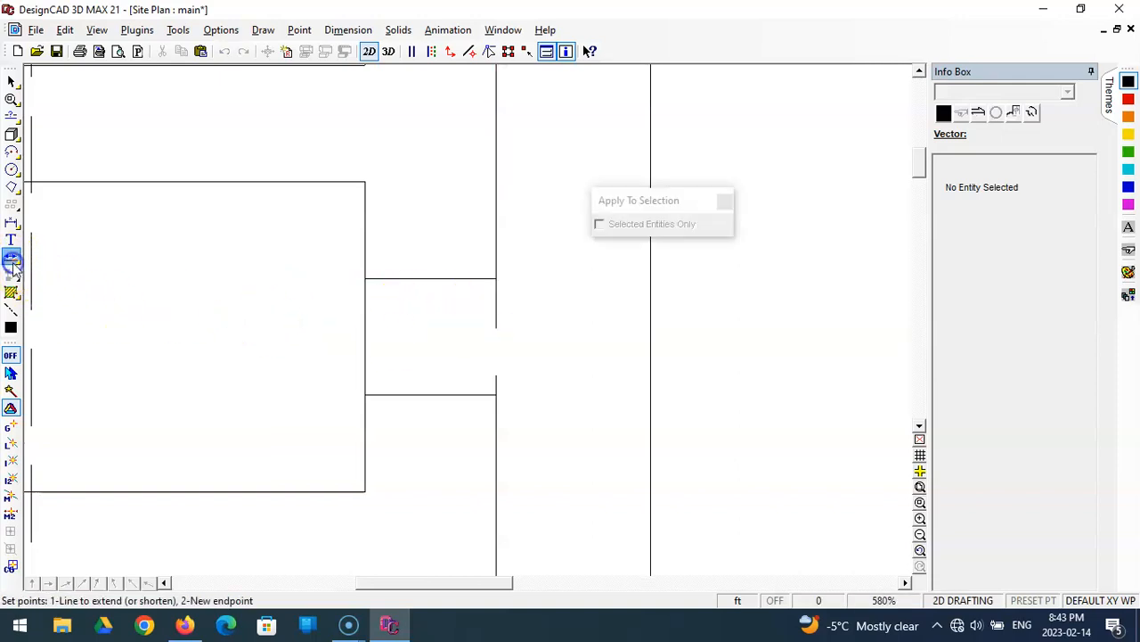
left_click(496, 375)
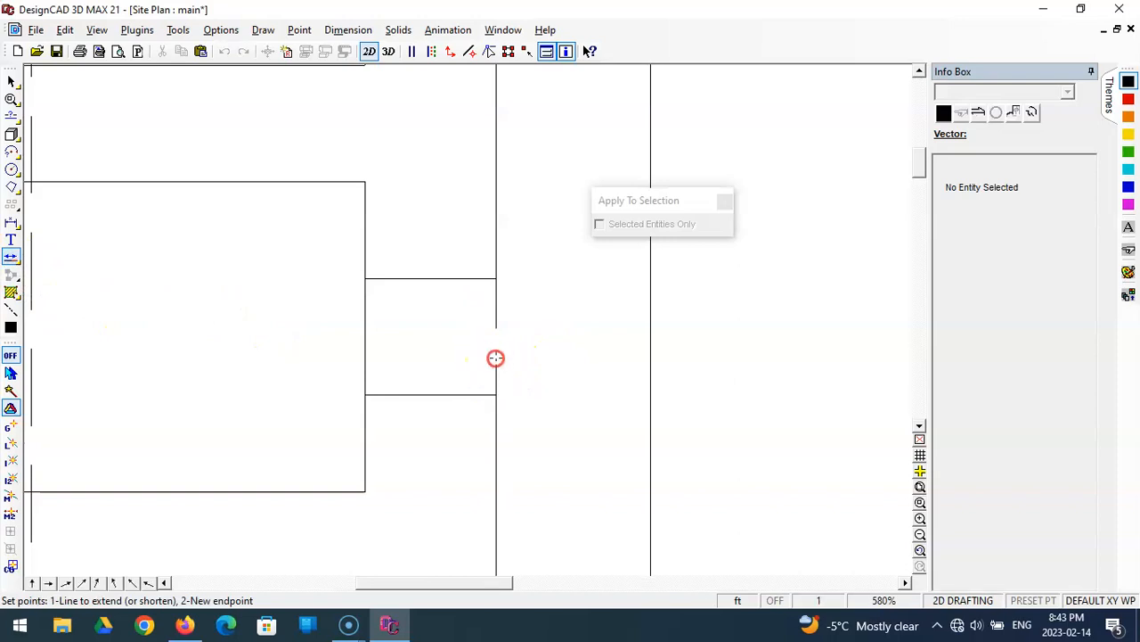
left_click(498, 378)
Step: Shorten both vertical walkway lines so their ends meet the two horizontal branch lines at the corners
left_click(430, 280)
left_click(427, 344)
left_click(495, 328)
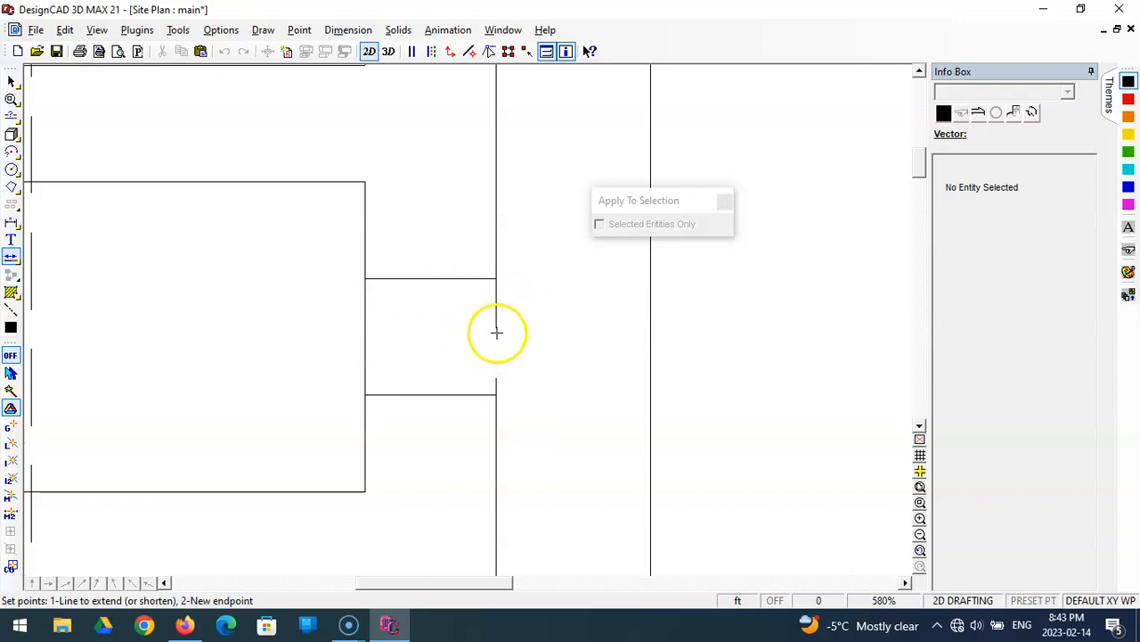
left_click(495, 279)
left_click(496, 379)
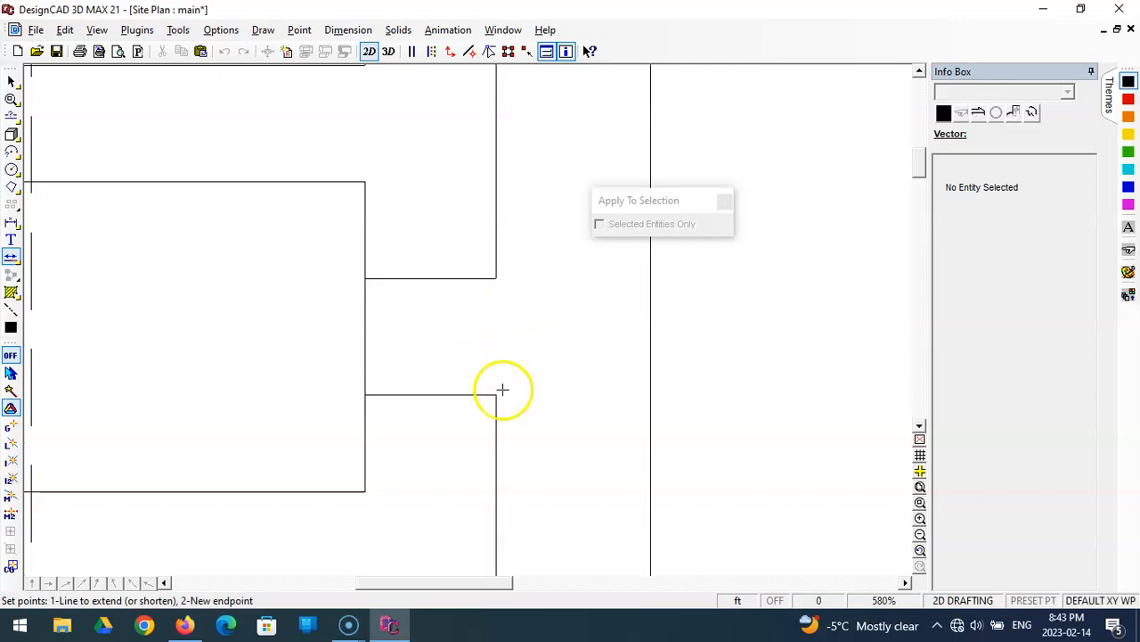
key("Escape")
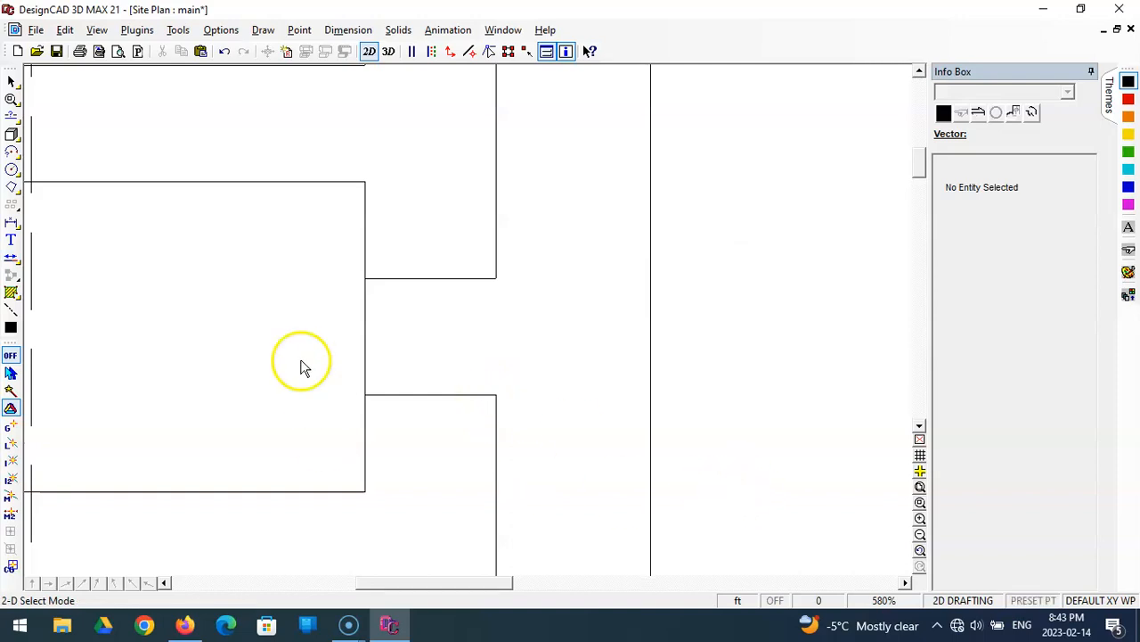
left_click(63, 30)
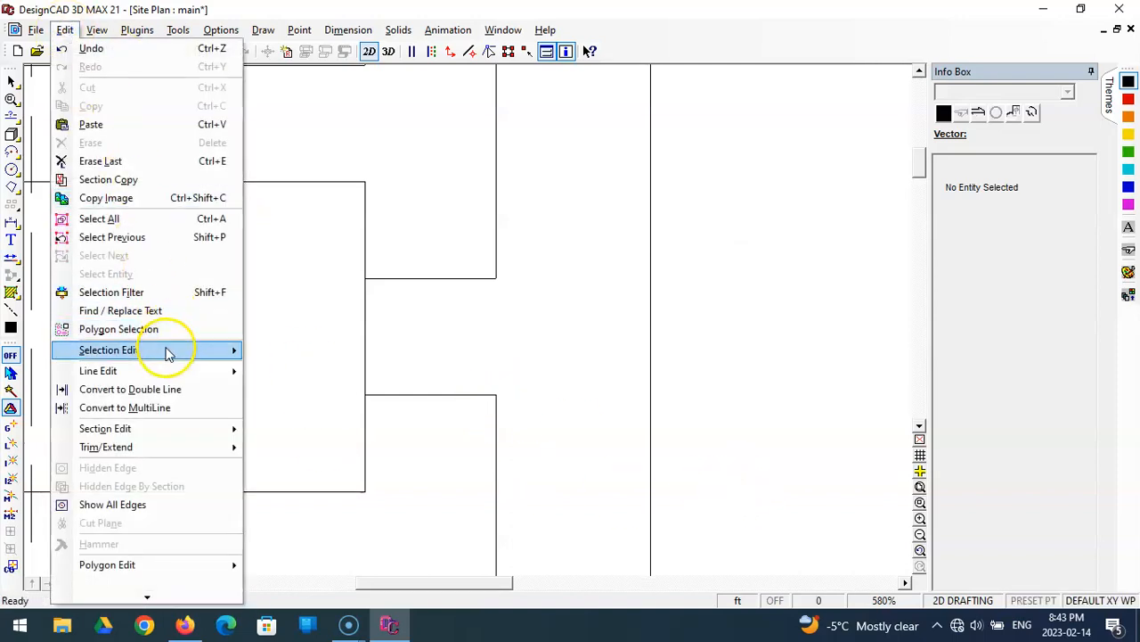
mouse_move(168, 353)
mouse_move(165, 374)
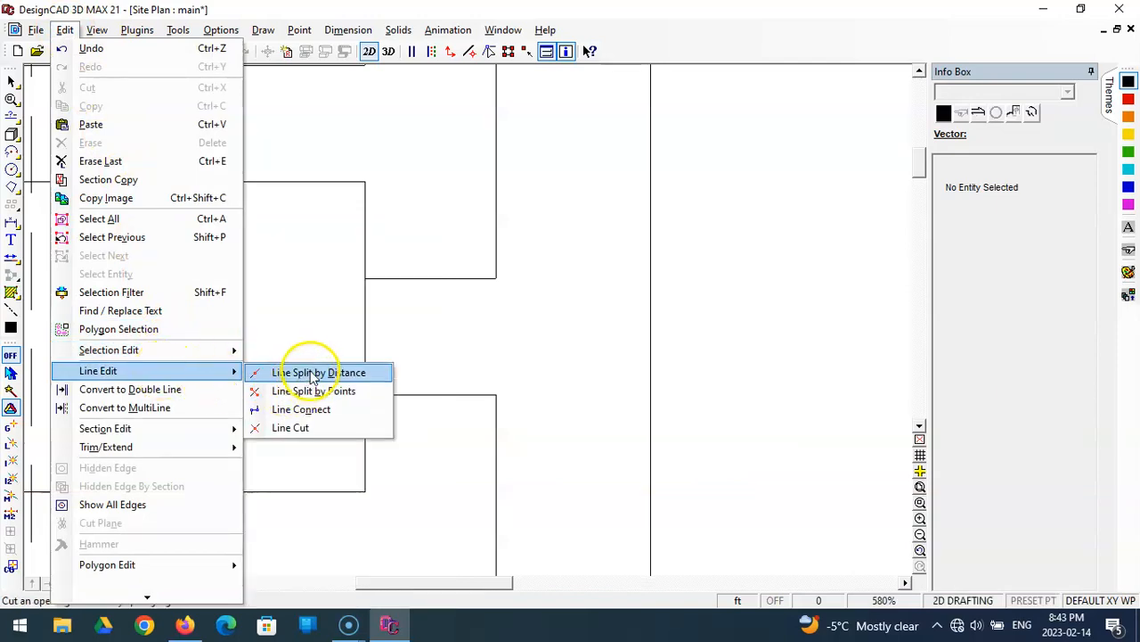
mouse_move(204, 355)
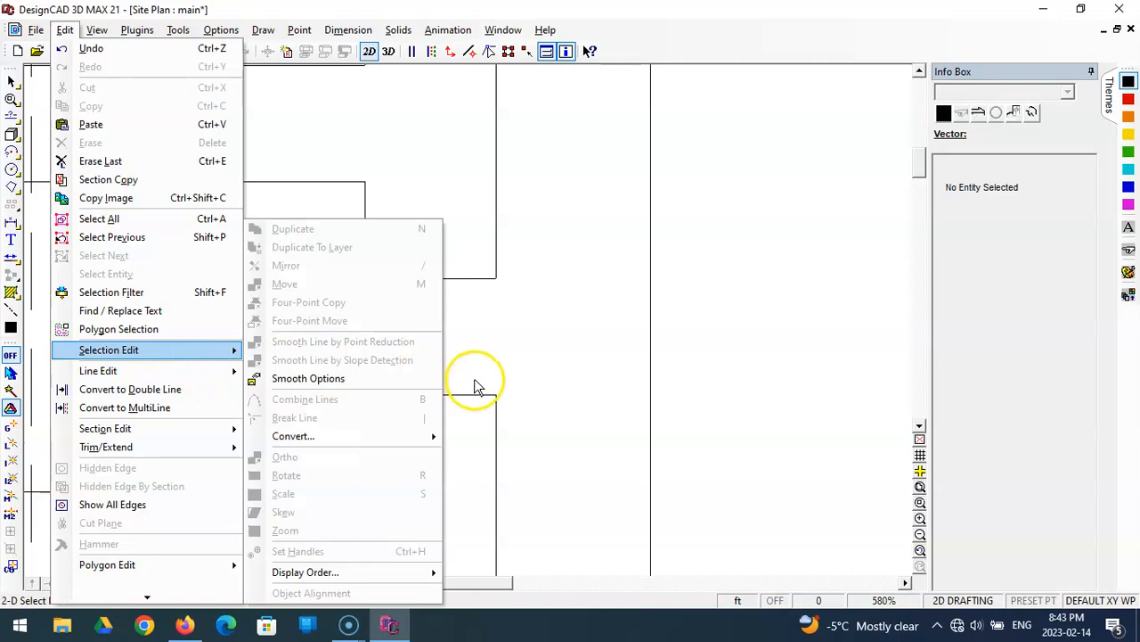
key("Escape")
key("Escape")
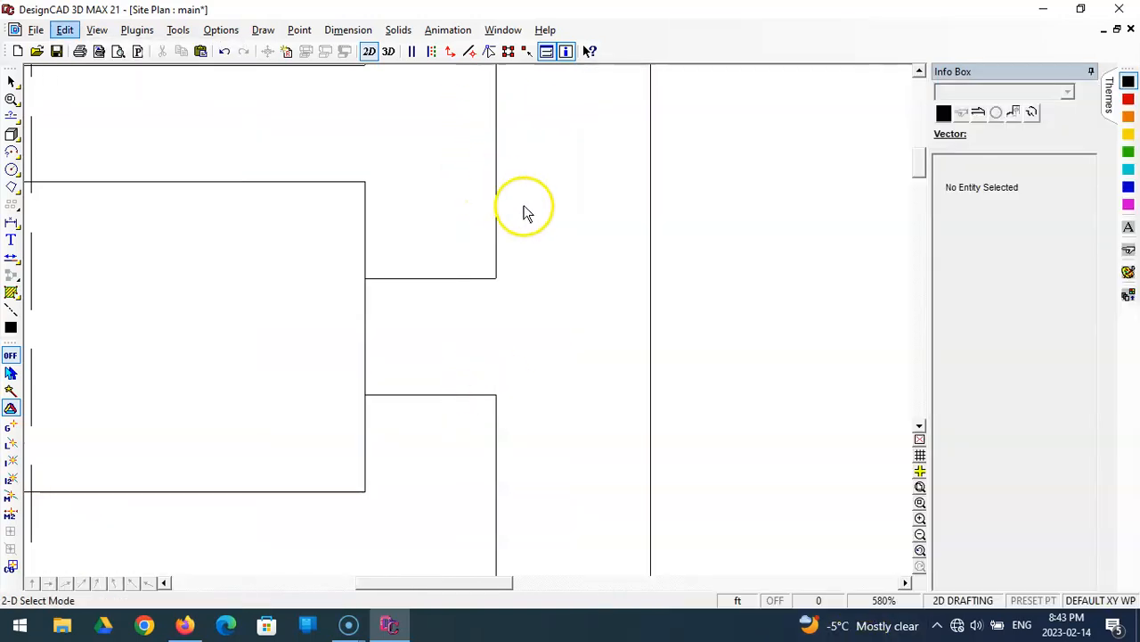
Step: Collapse the Info Box and save the site plan drawing
left_click(1091, 72)
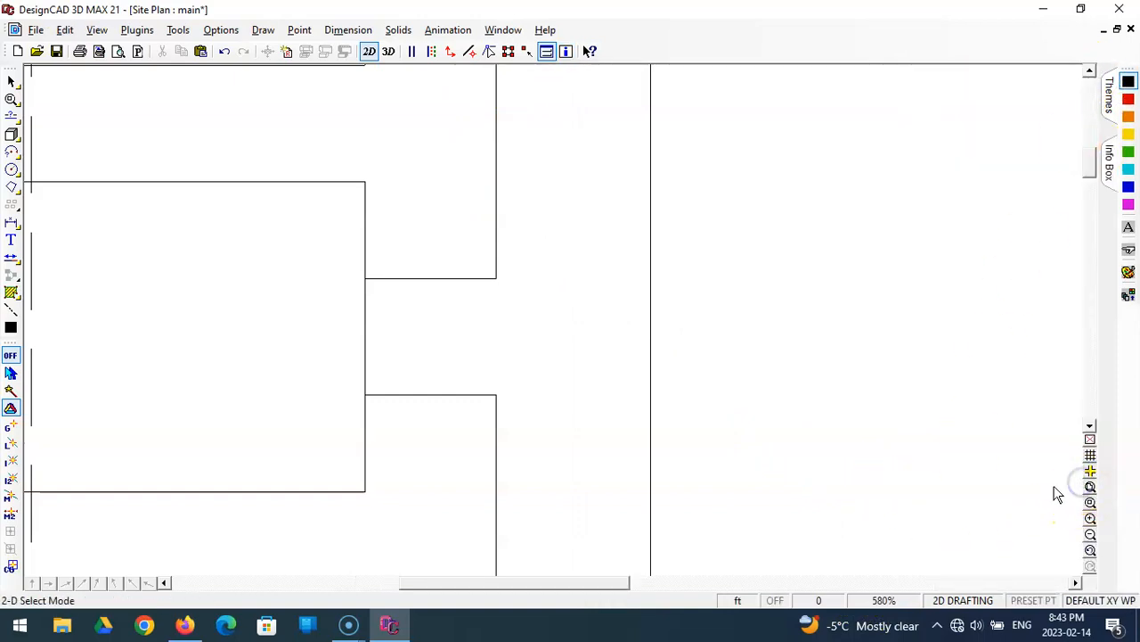
left_click(1090, 487)
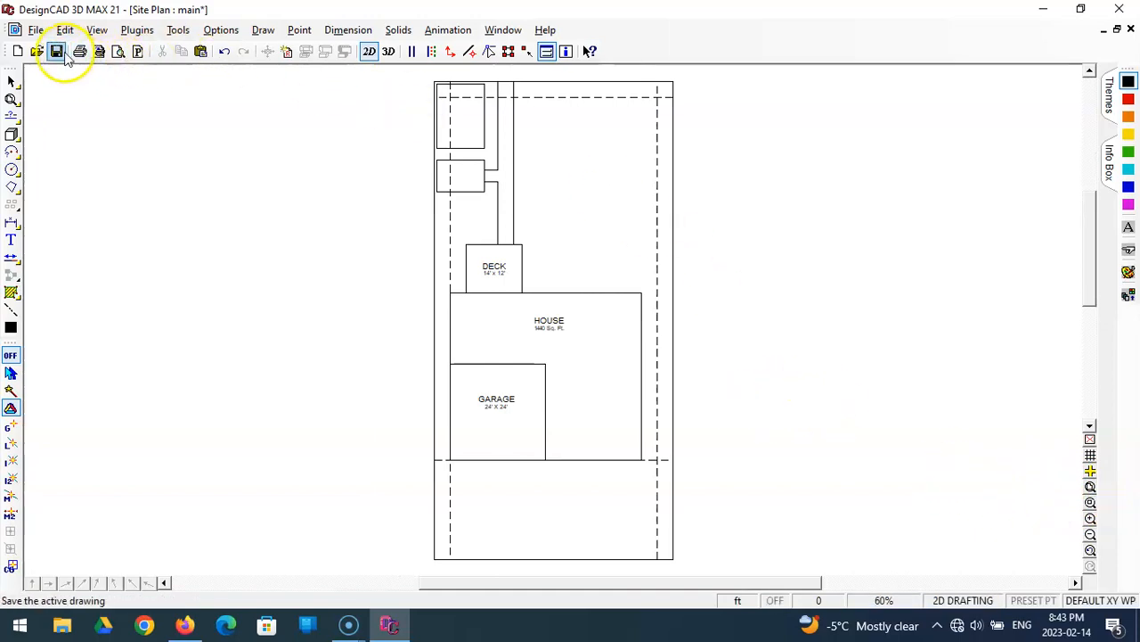
left_click(36, 29)
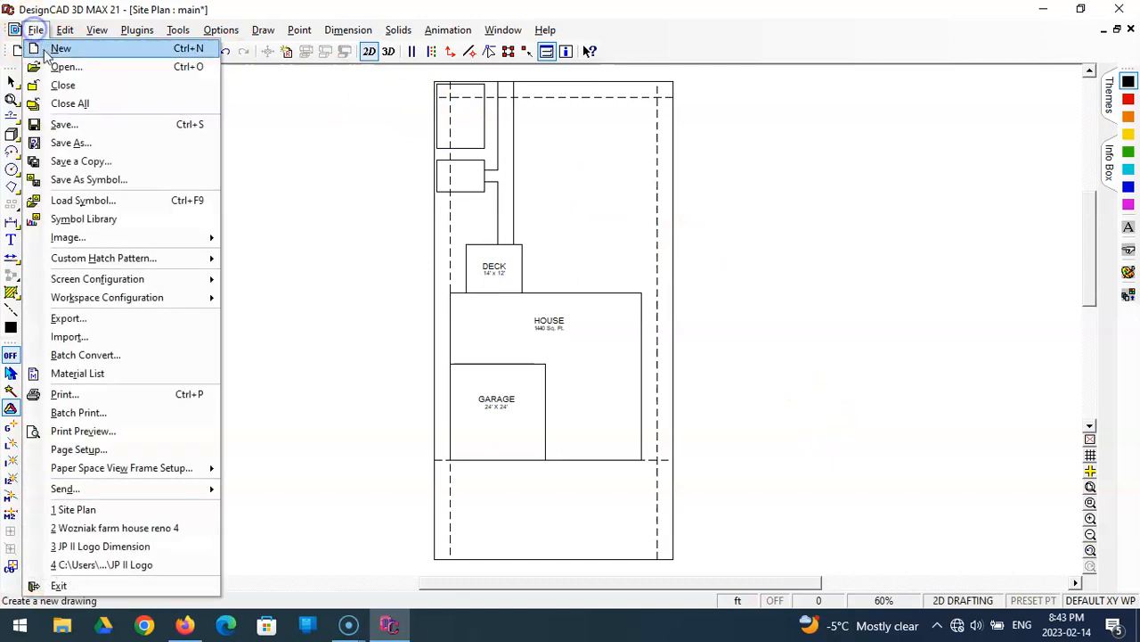
left_click(61, 130)
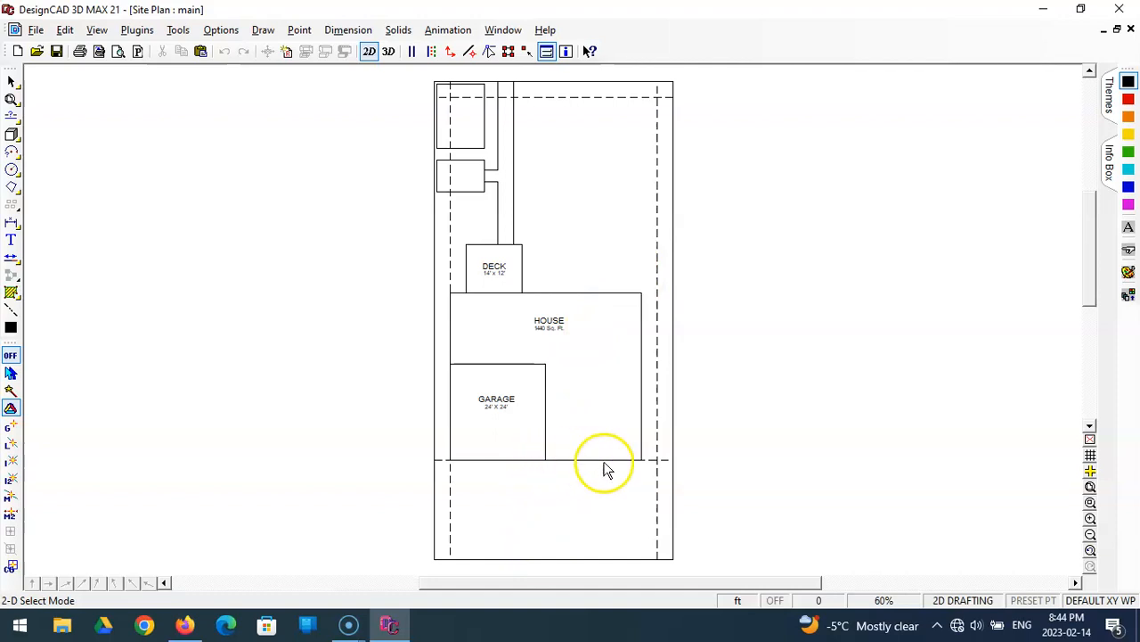
Step: Draw a vertical orthogonal line from the garage's lower-left corner down to the front property line as a driveway edge
left_click(1090, 504)
left_click(418, 347)
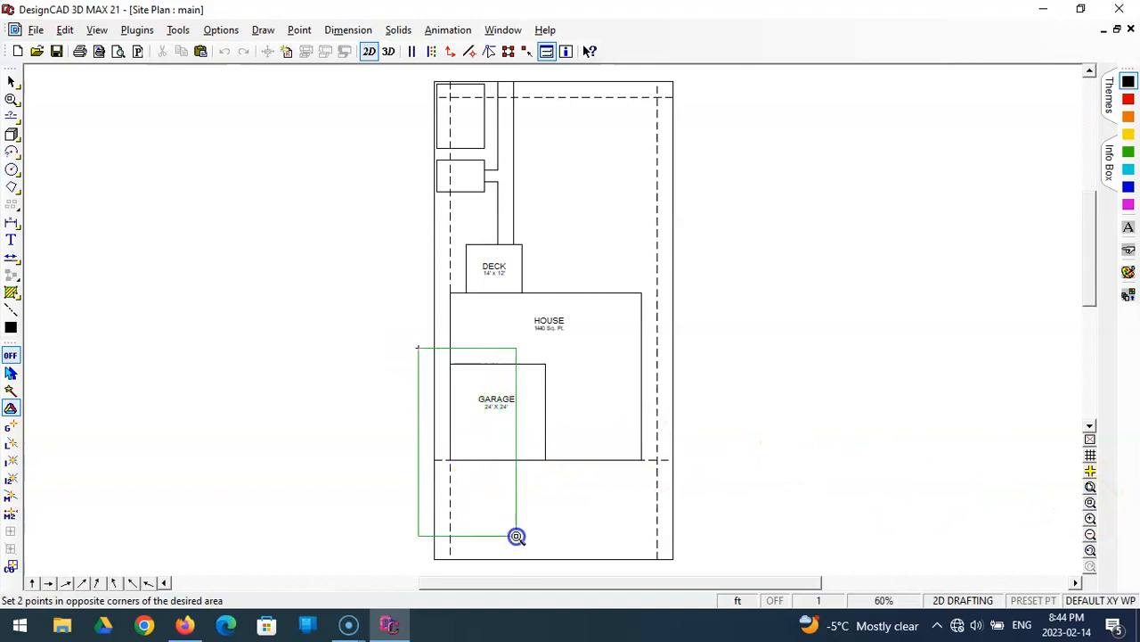
left_click(572, 566)
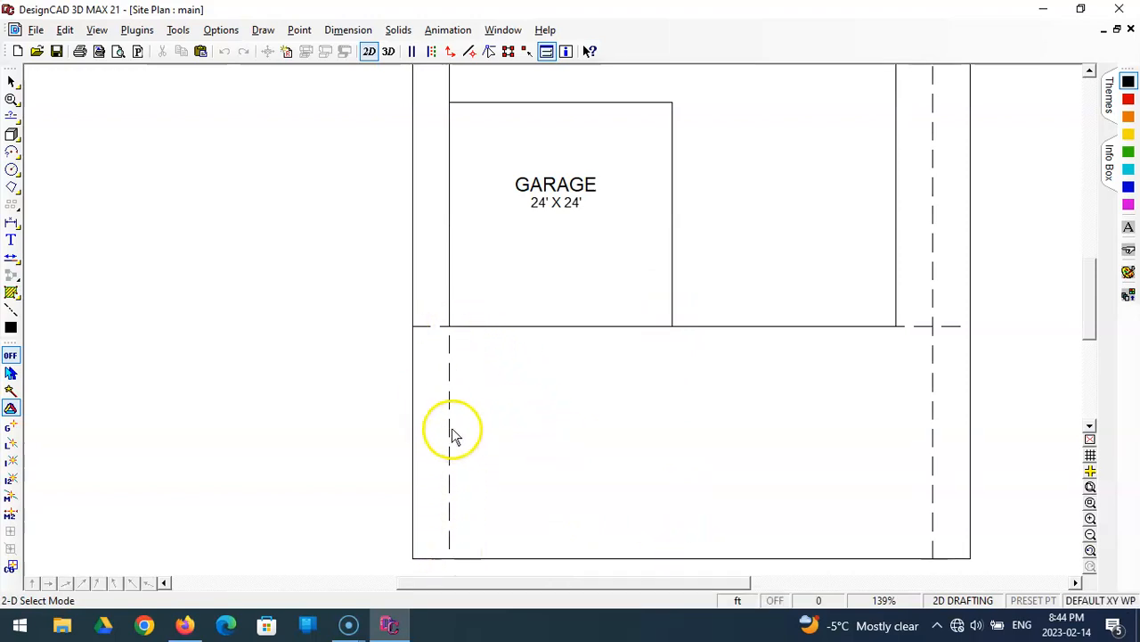
left_click(11, 116)
left_click(53, 135)
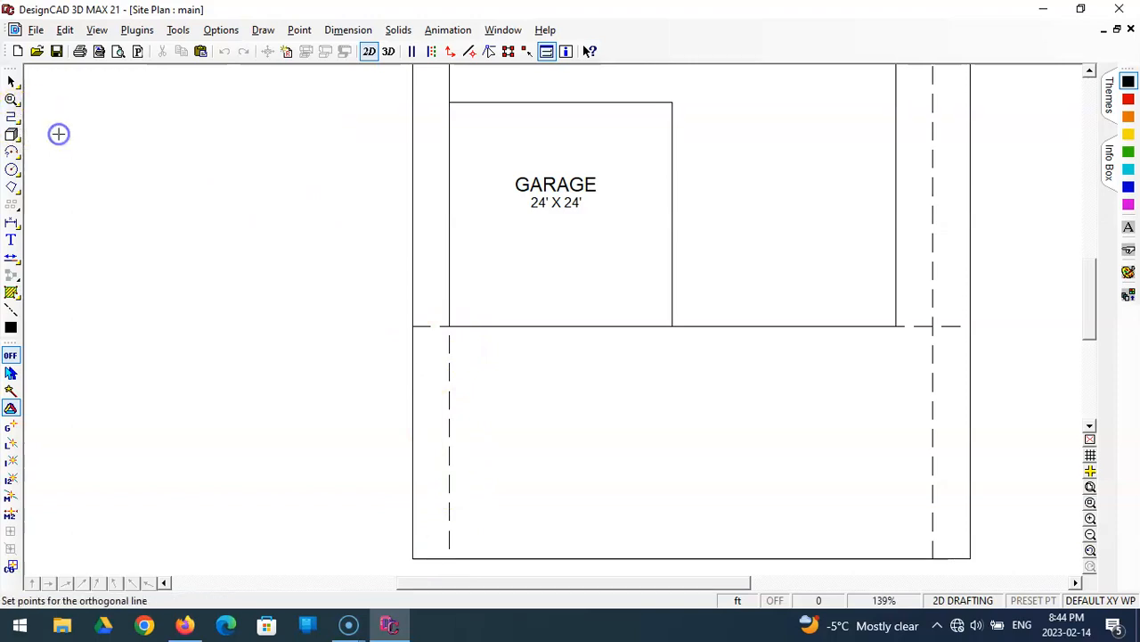
left_click(449, 558)
right_click(445, 524)
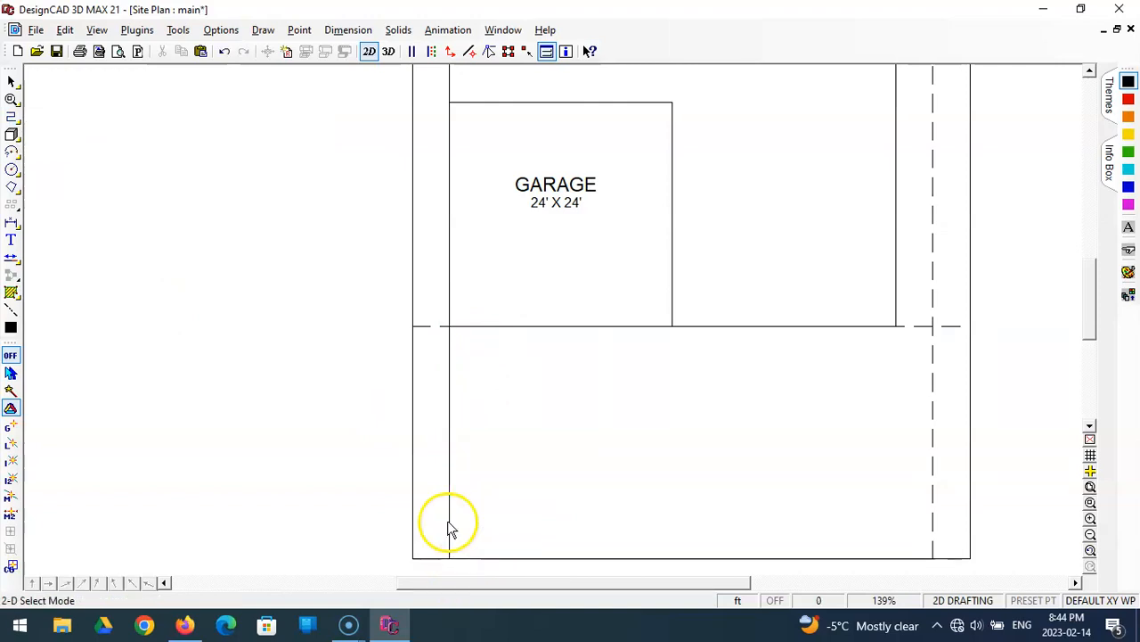
Step: Draw the other driveway edge as an orthogonal line from the garage's lower-right corner to the front property line
left_click(10, 116)
left_click(671, 326)
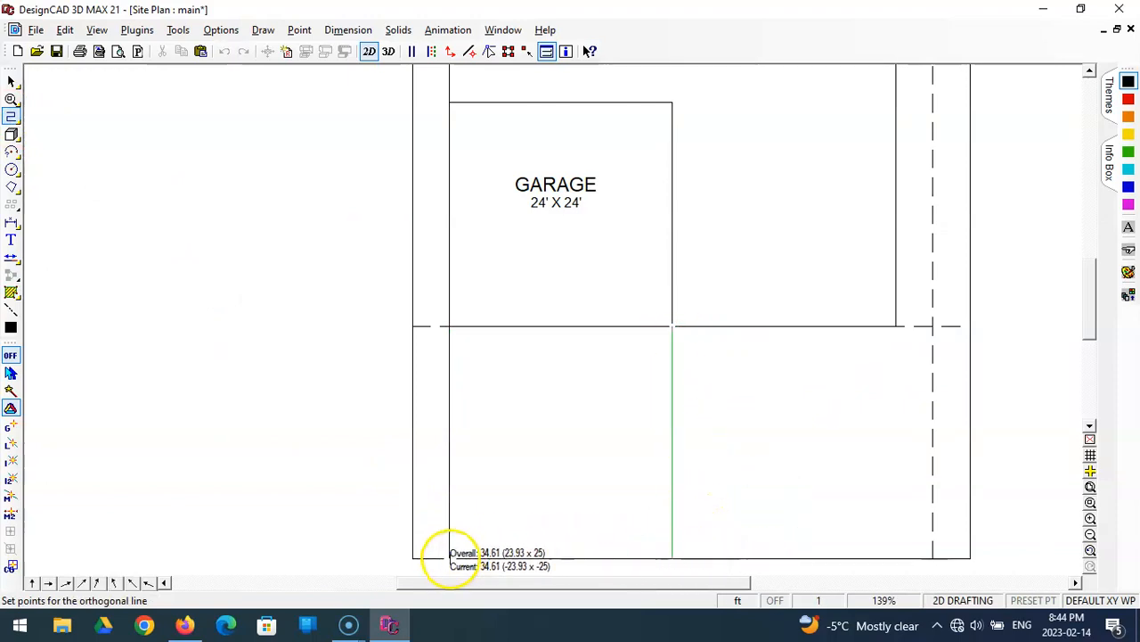
left_click(672, 559)
key("Return")
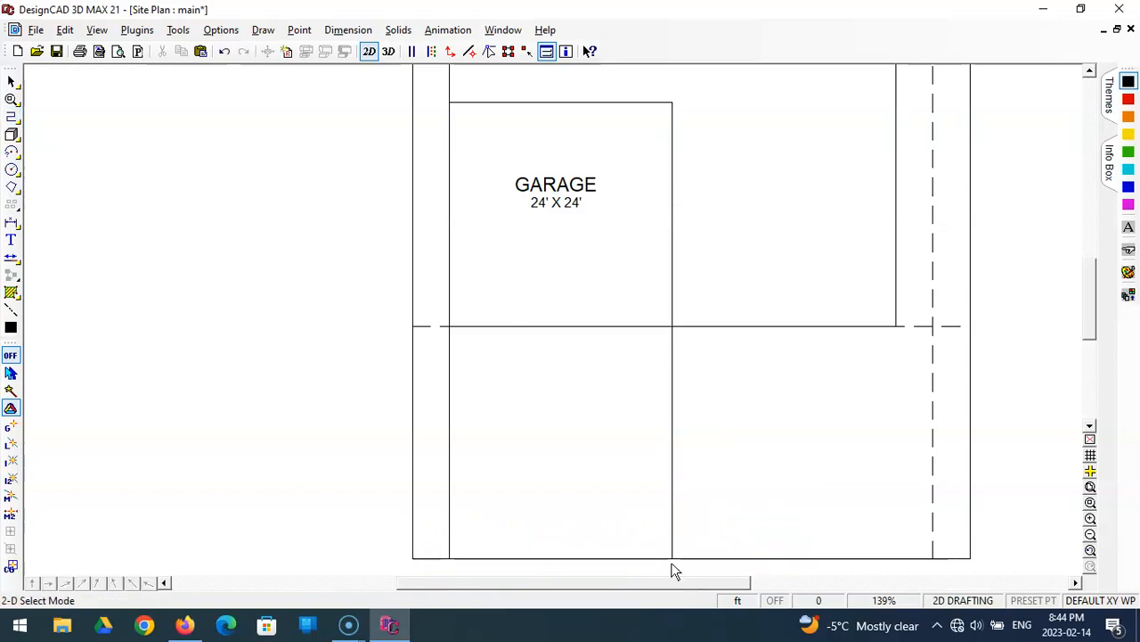
left_click(486, 552)
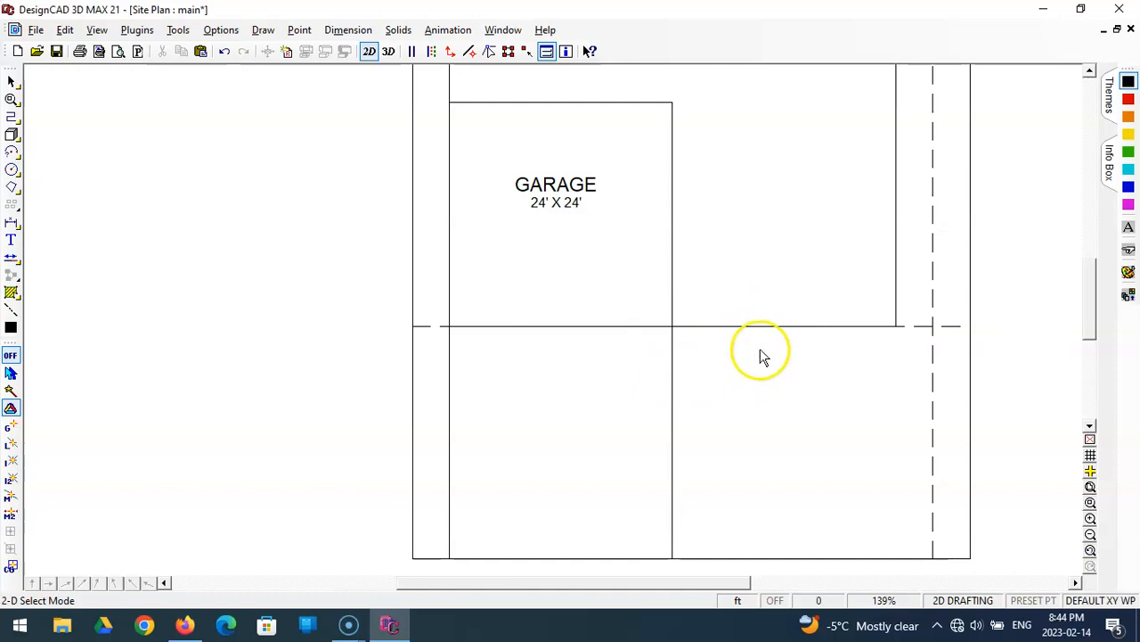
Step: Draw an orthogonal line from the garage's lower-right corner 4 ft down the driveway edge and about 6 ft left across the driveway
left_click(12, 117)
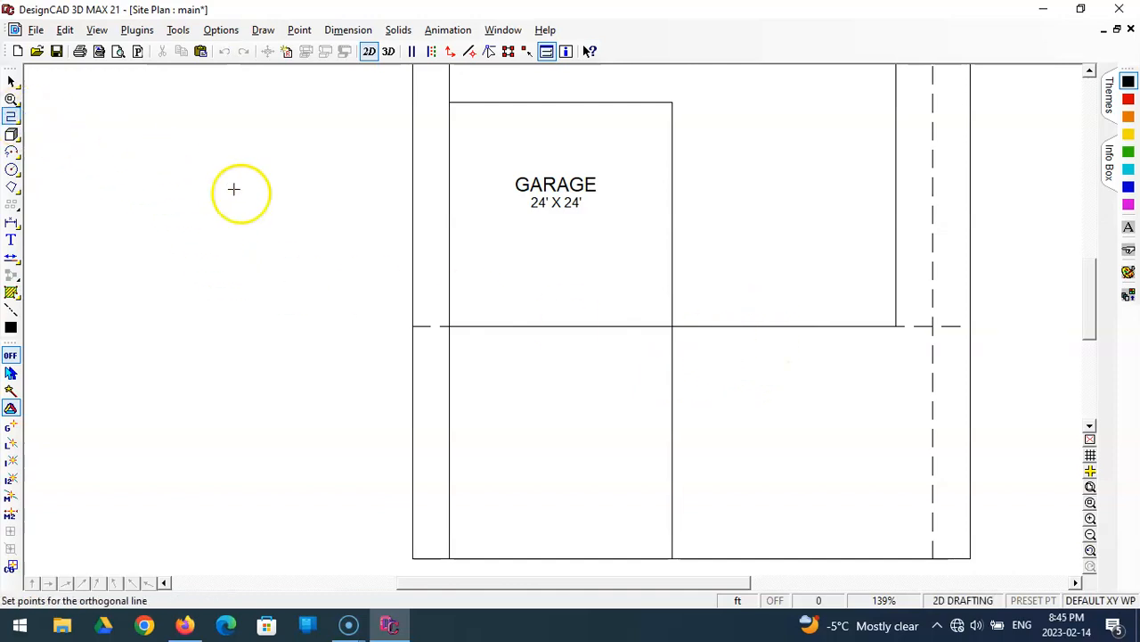
left_click(672, 326)
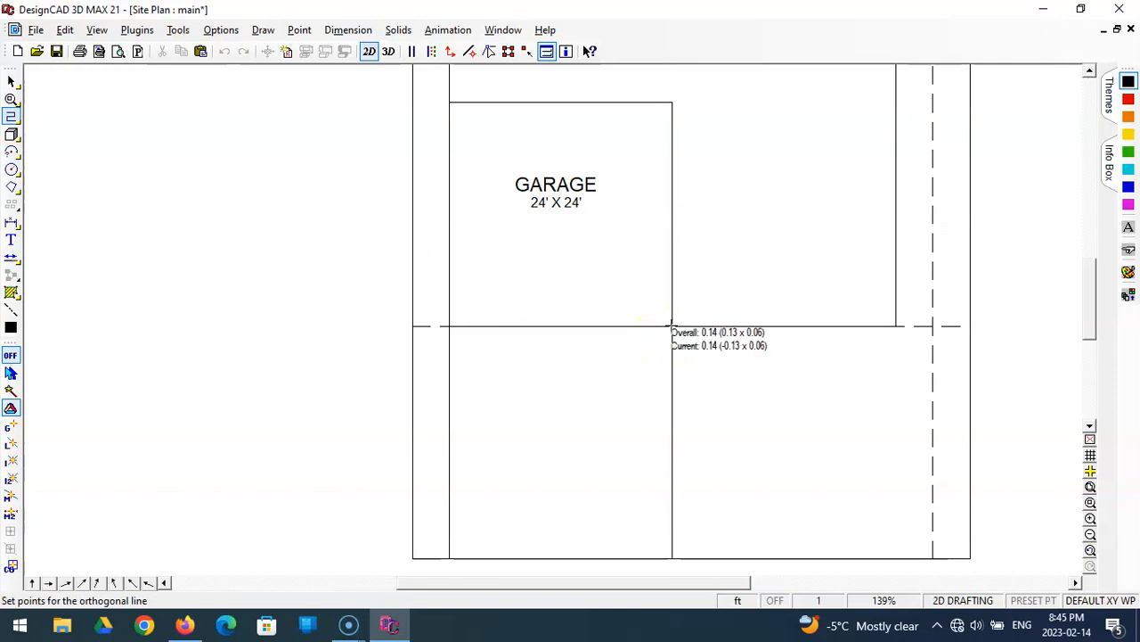
key("apostrophe")
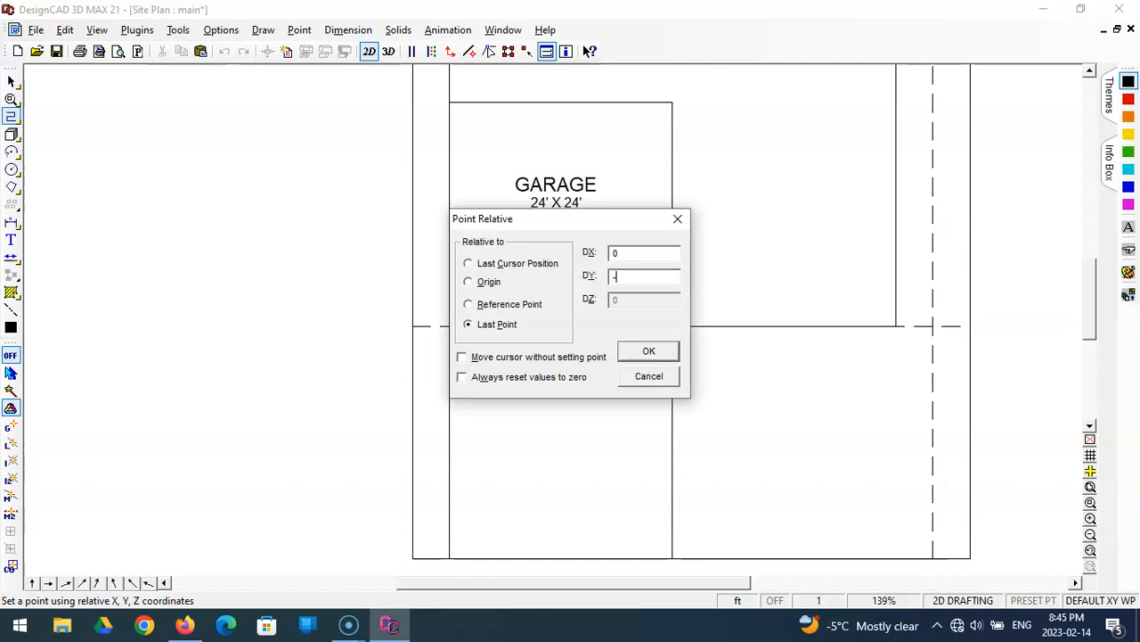
key("Return")
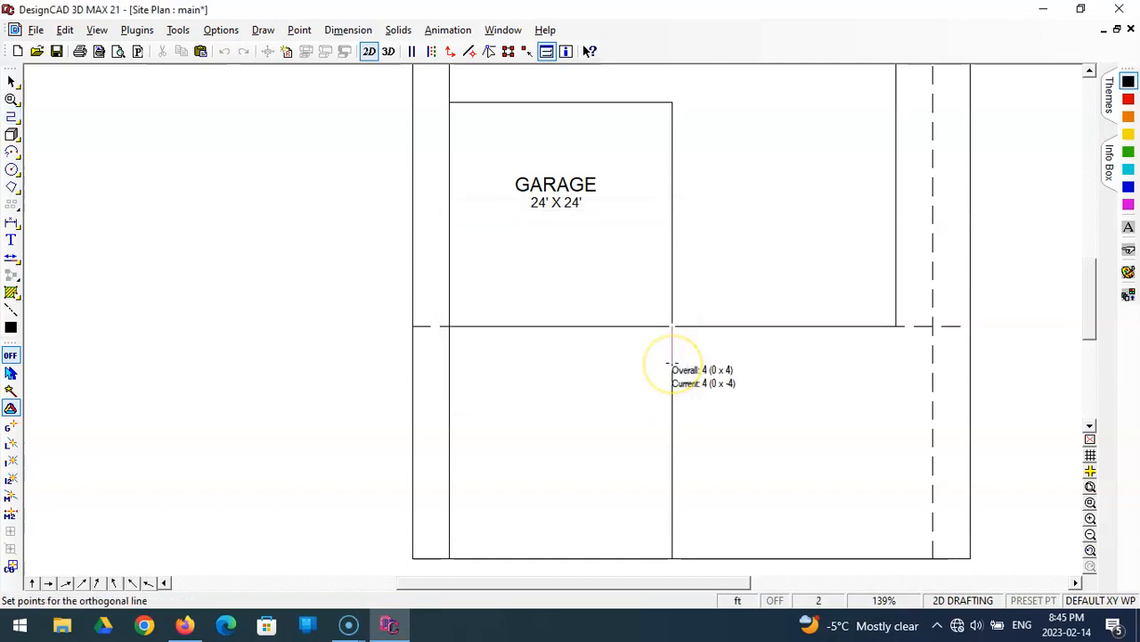
left_click(616, 363)
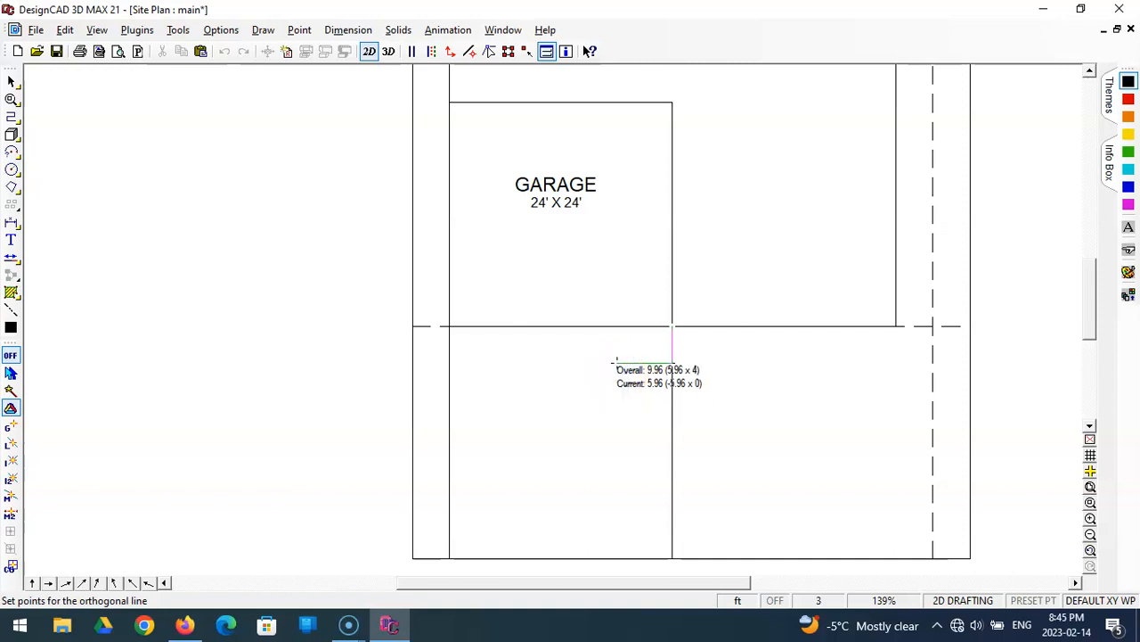
key("Return")
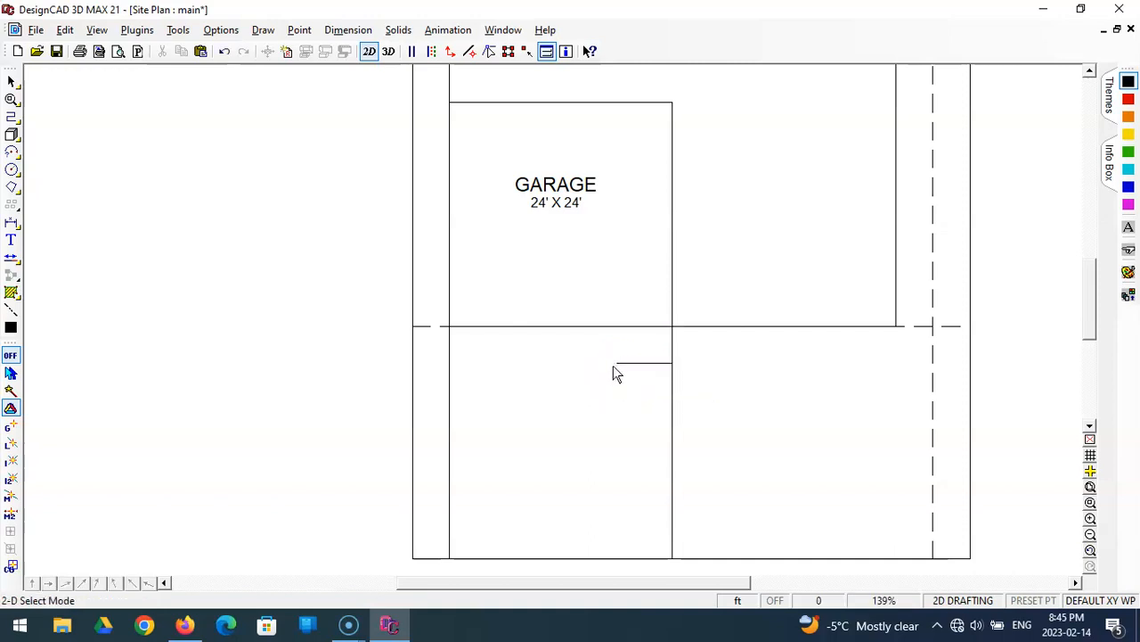
Step: Draw an orthogonal line from the point 4 ft down the driveway's right edge, 8 ft to the right and up to the house front
left_click(12, 116)
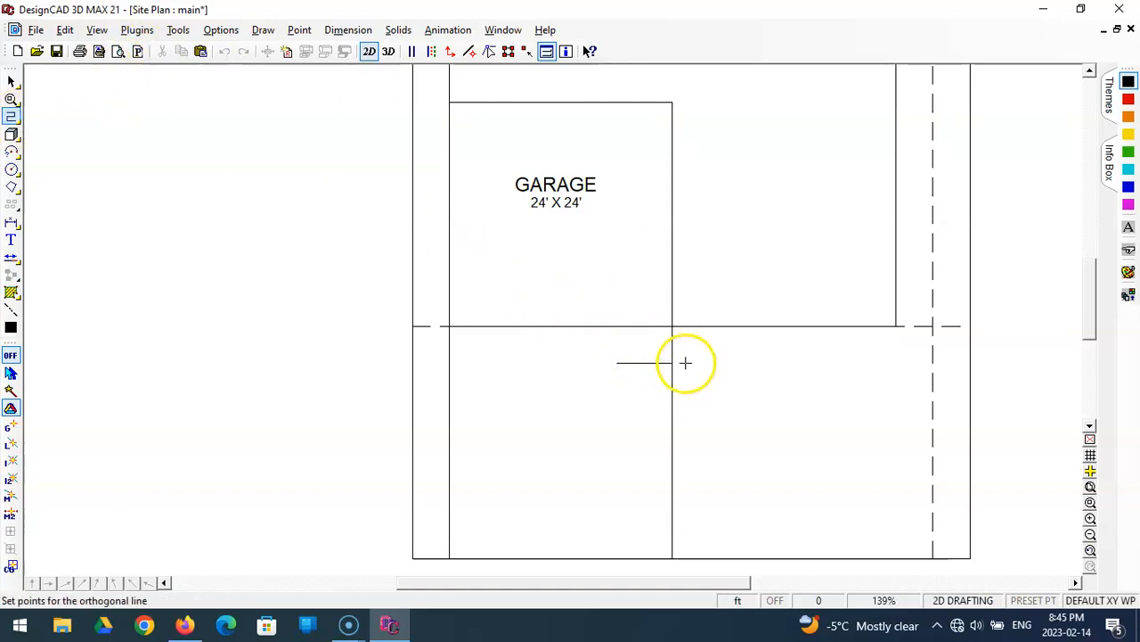
left_click(673, 363)
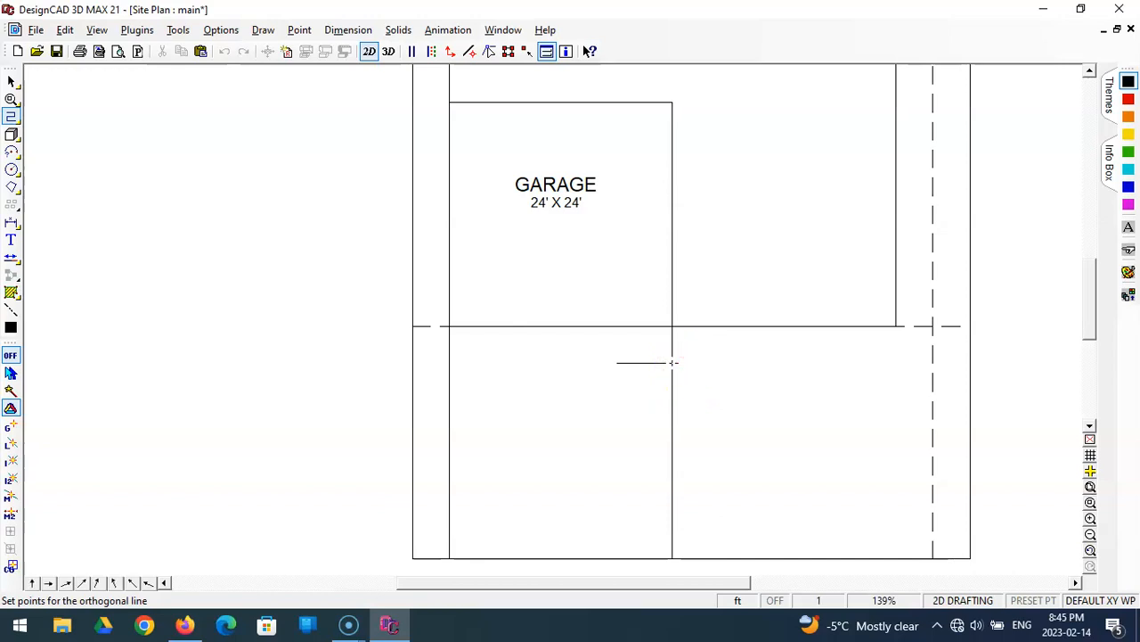
key("space")
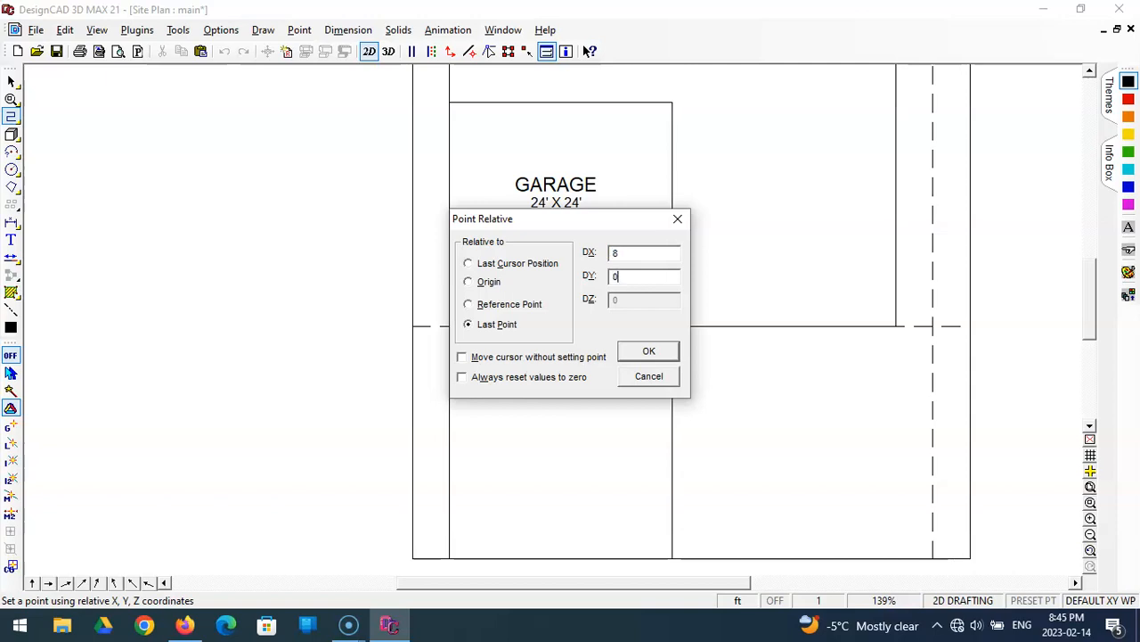
key("Return")
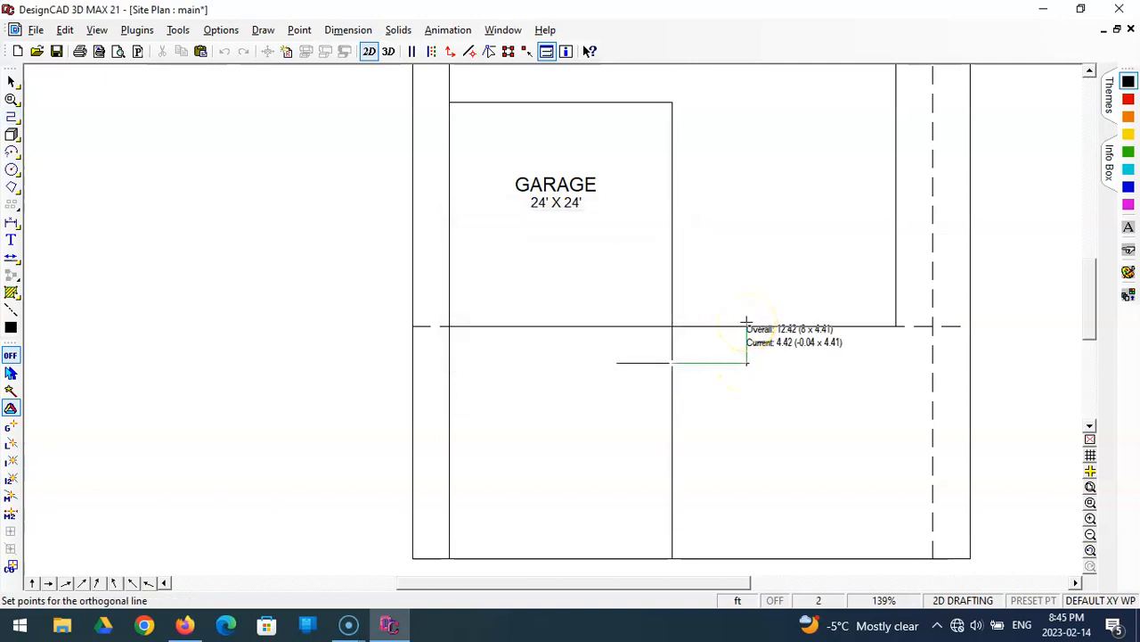
left_click(746, 363)
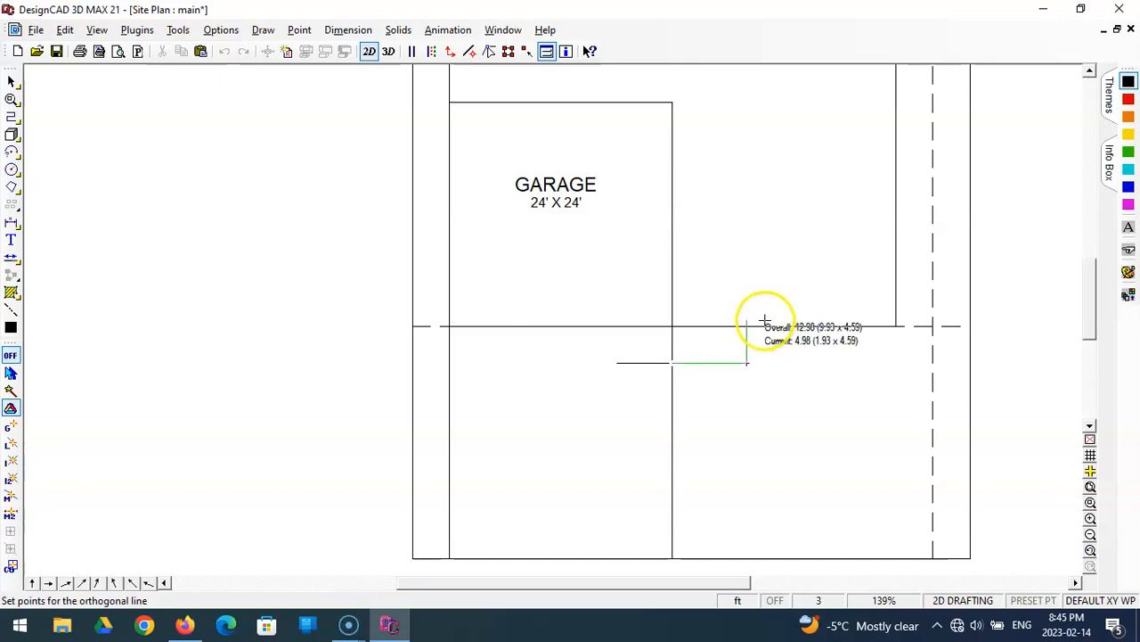
left_click(14, 445)
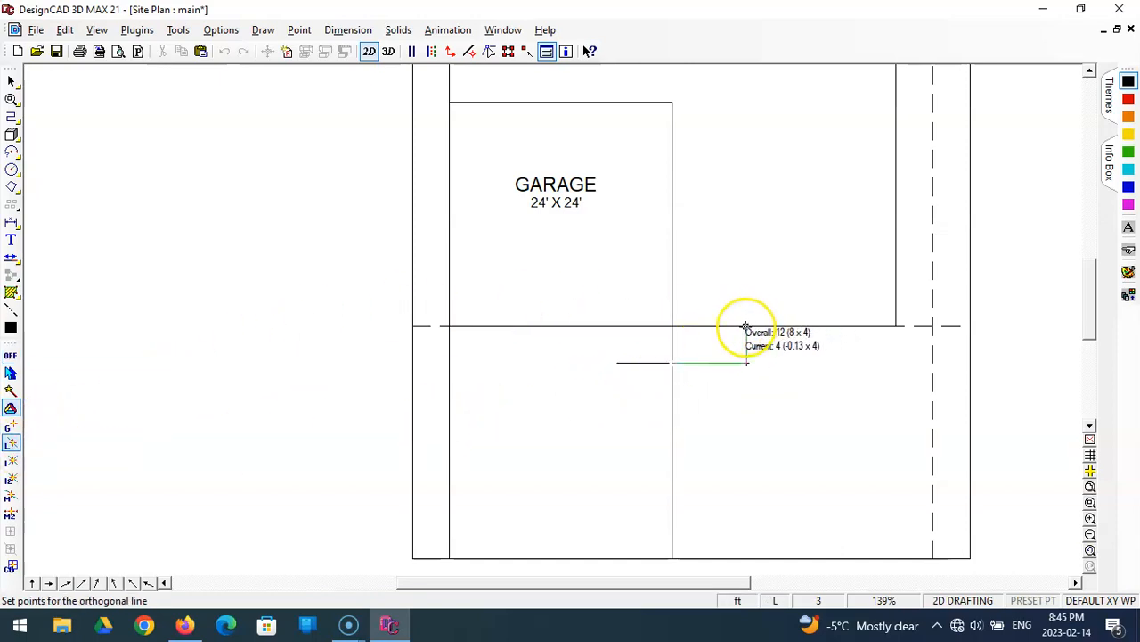
left_click(746, 326)
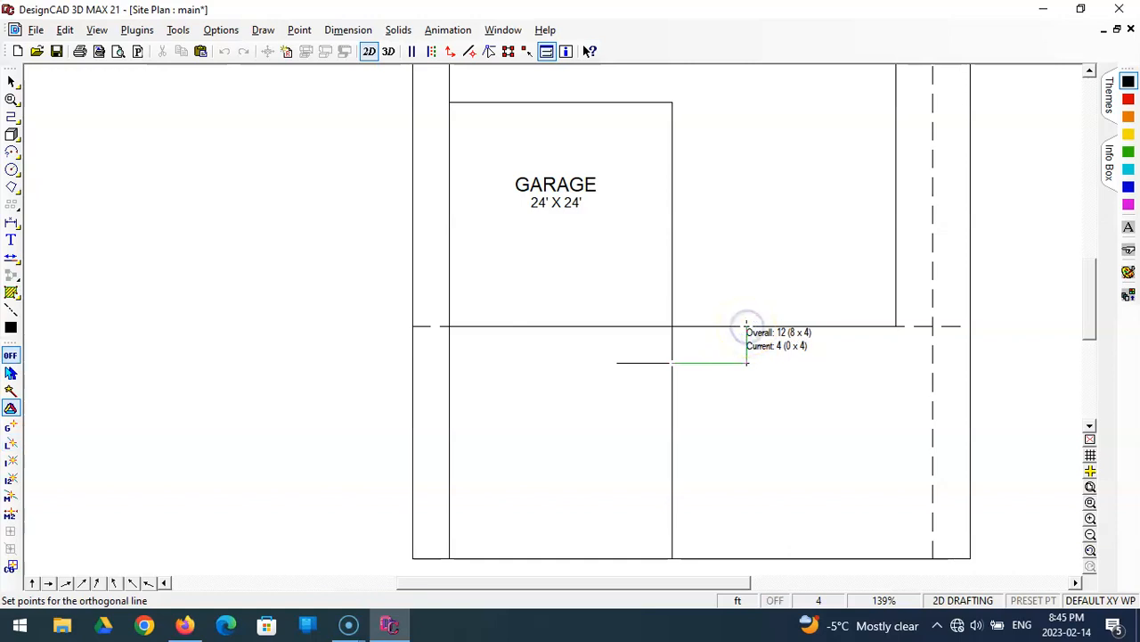
key("Return")
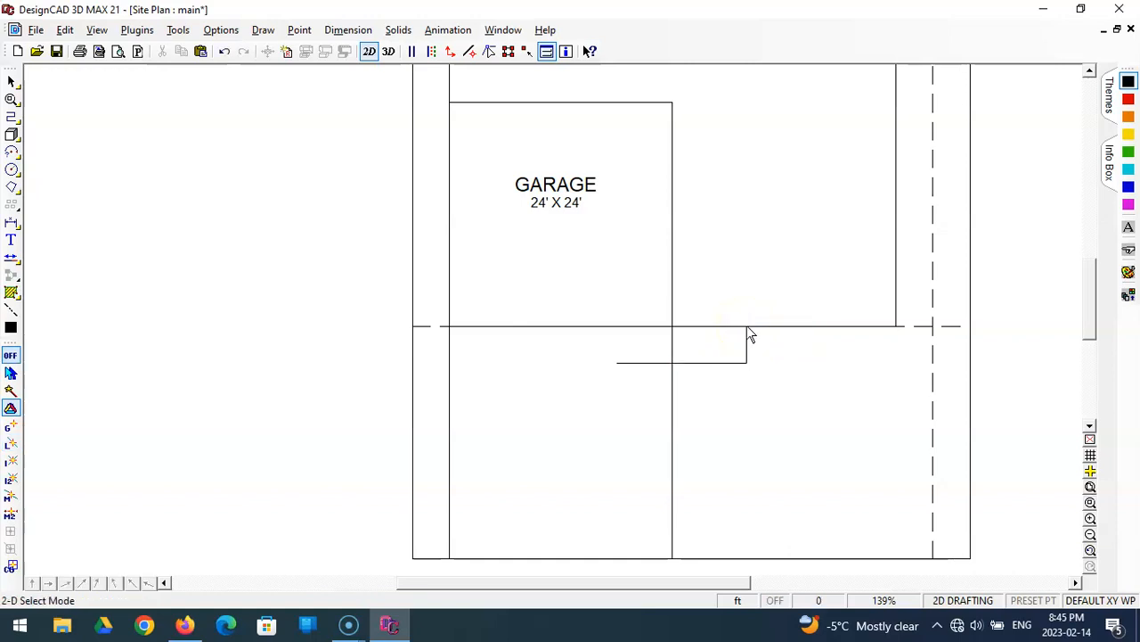
Step: Delete the leftover horizontal line across the driveway and draw a parallel line 4 ft outside the L-shaped front walk edge
left_click(628, 365)
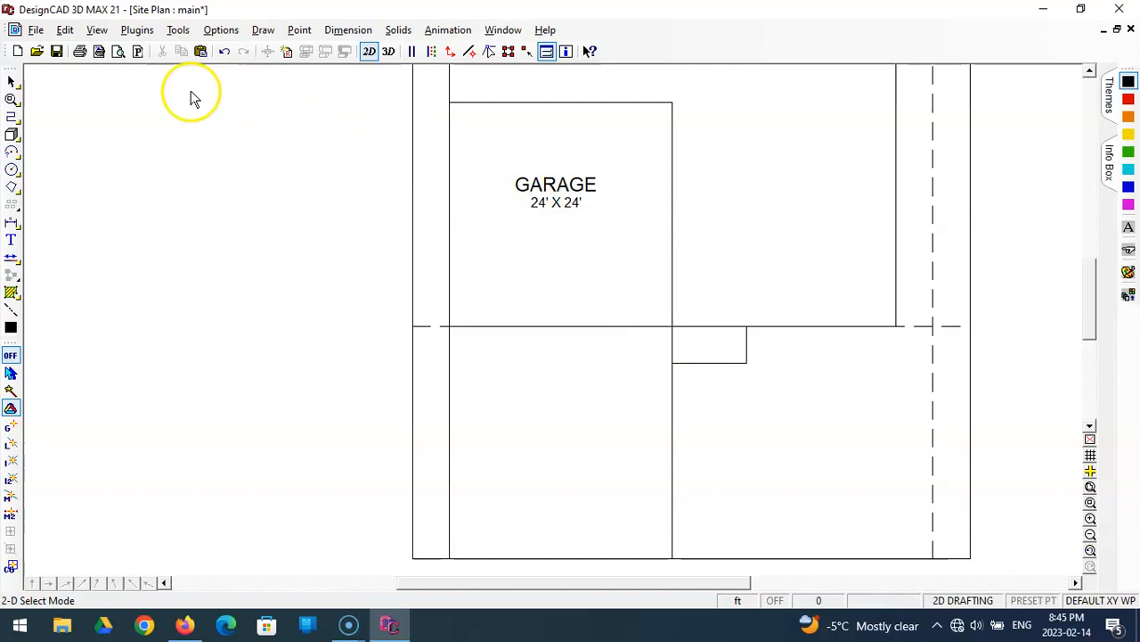
left_click(13, 115)
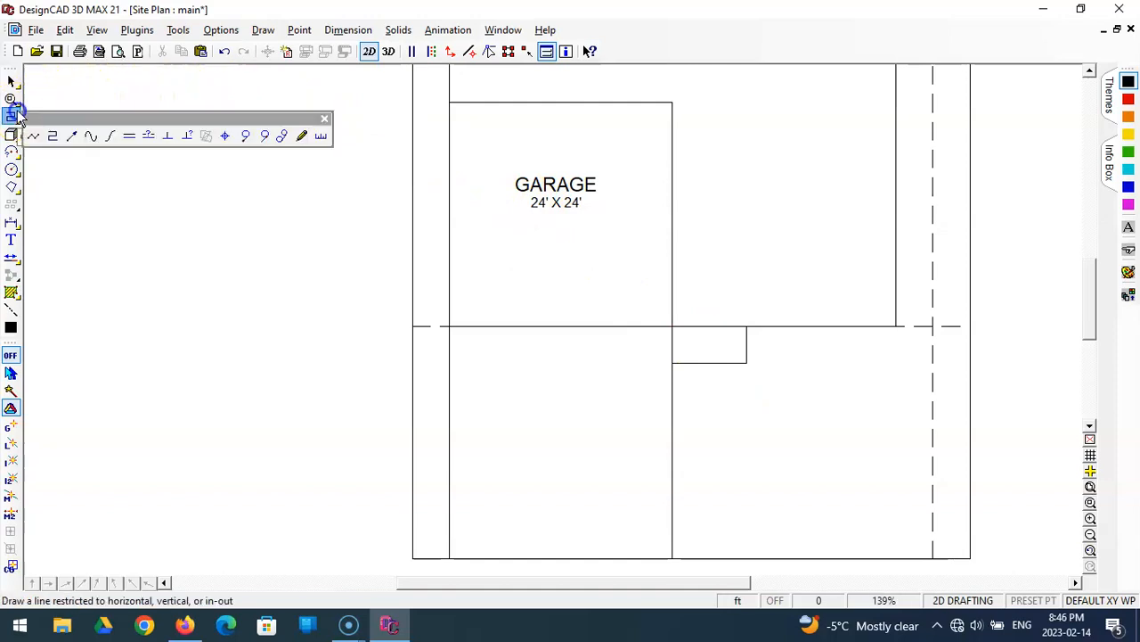
left_click(152, 140)
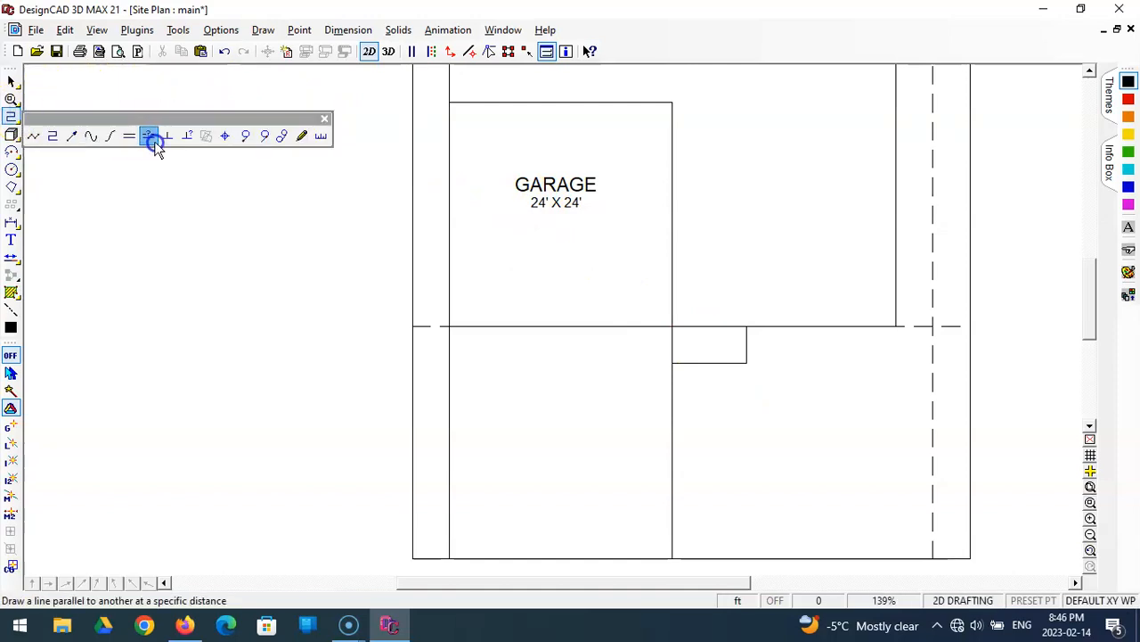
left_click(669, 223)
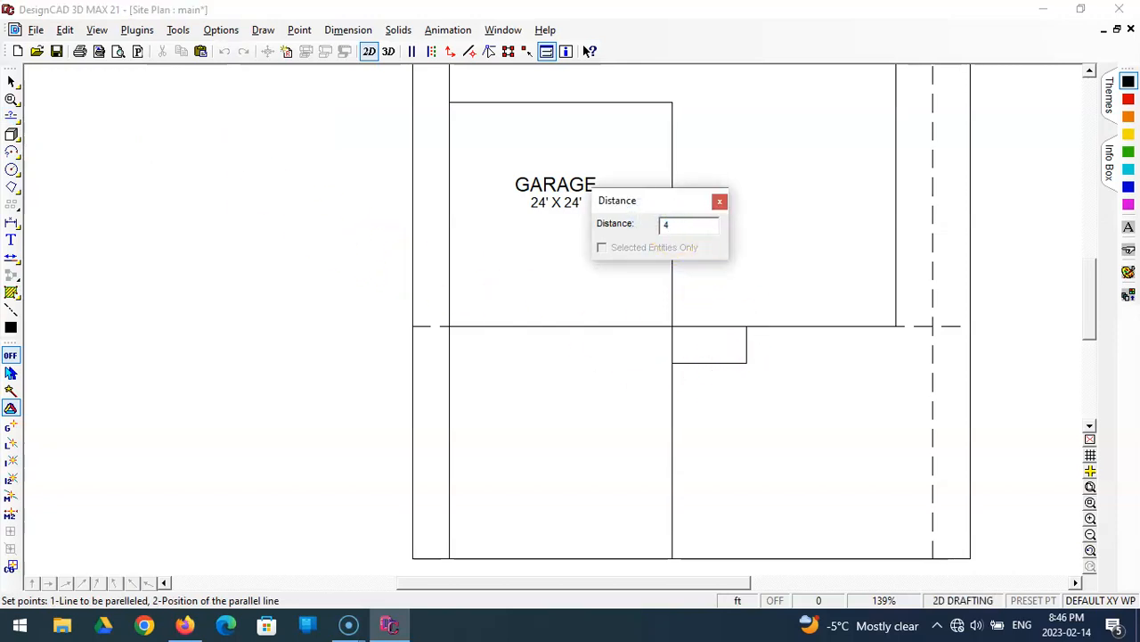
left_click(723, 363)
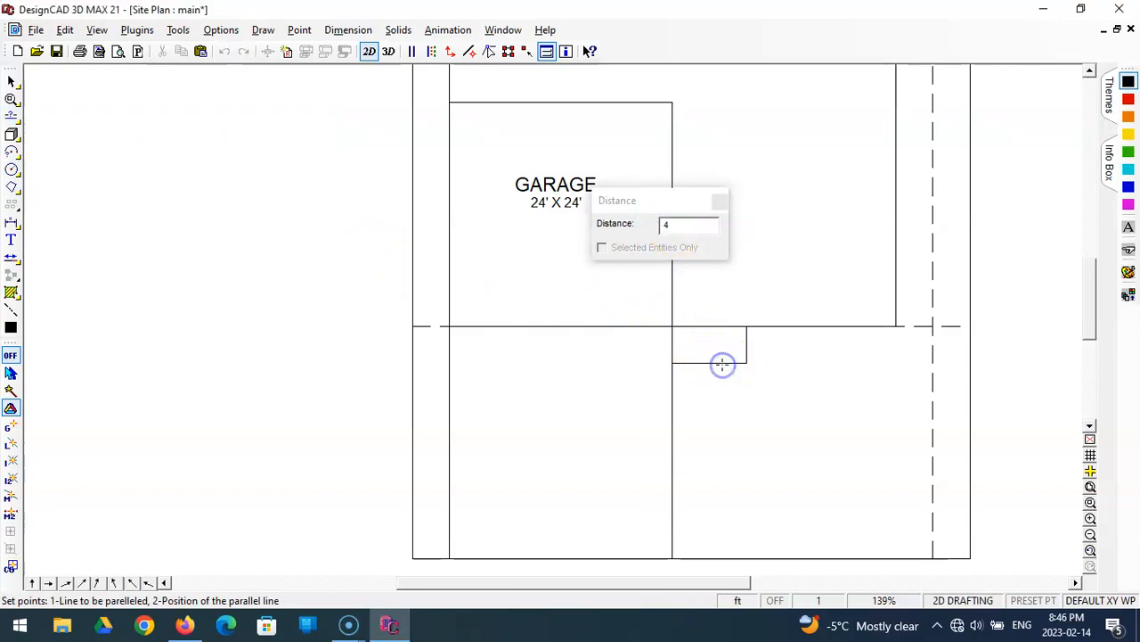
left_click(732, 401)
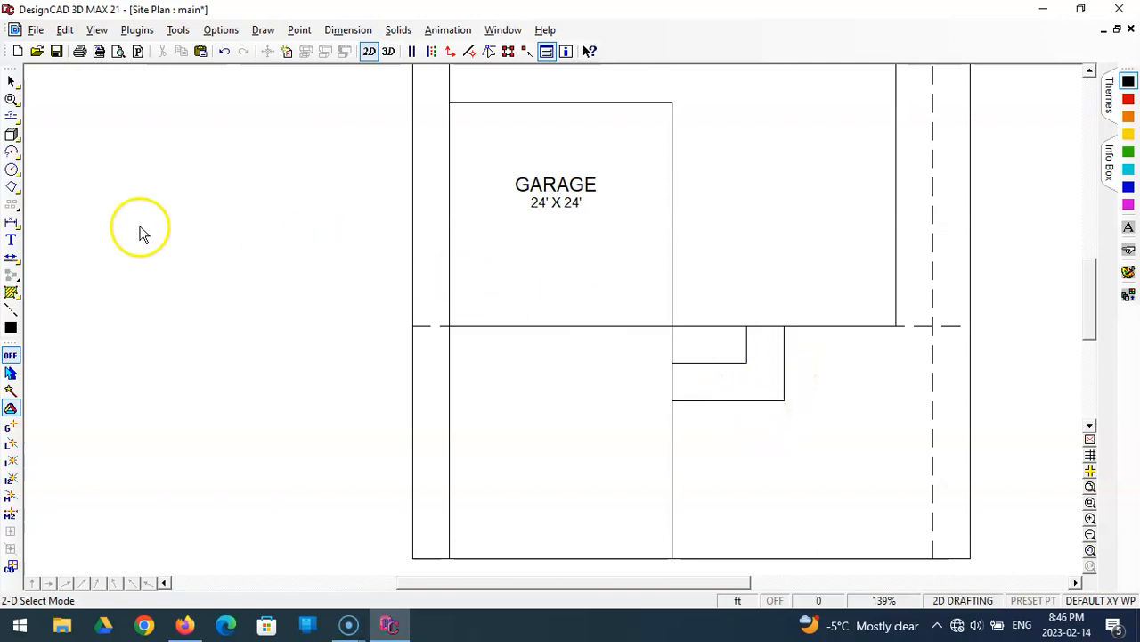
Step: Try rounding the outer corner of the front walk with a 1 ft radius fillet
left_click(13, 256)
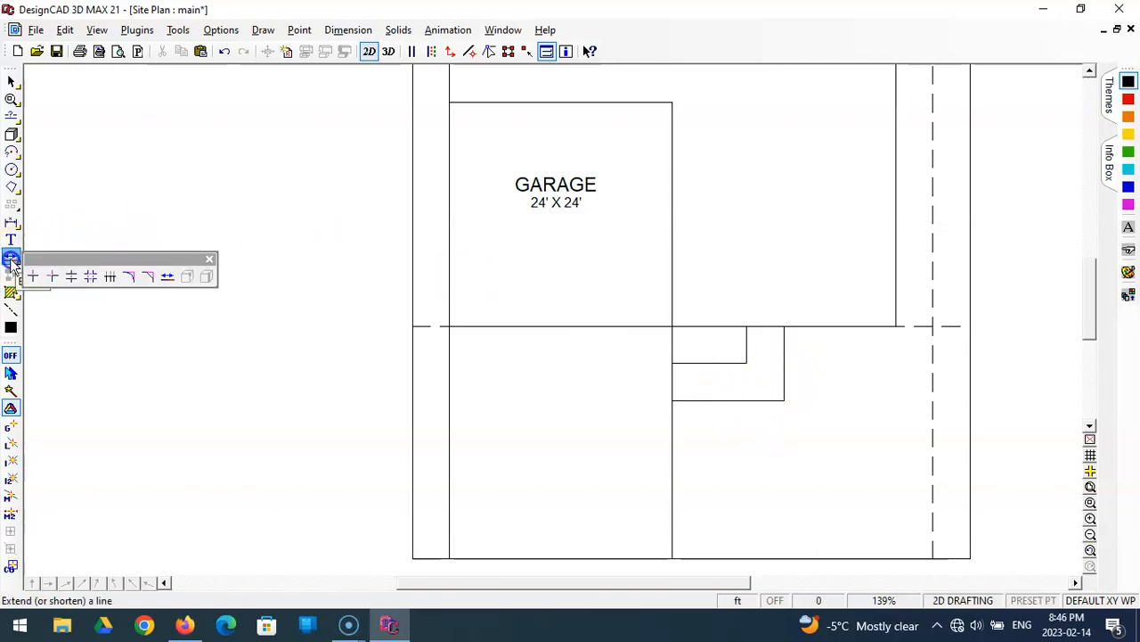
left_click(129, 280)
left_click_drag(654, 209, 828, 217)
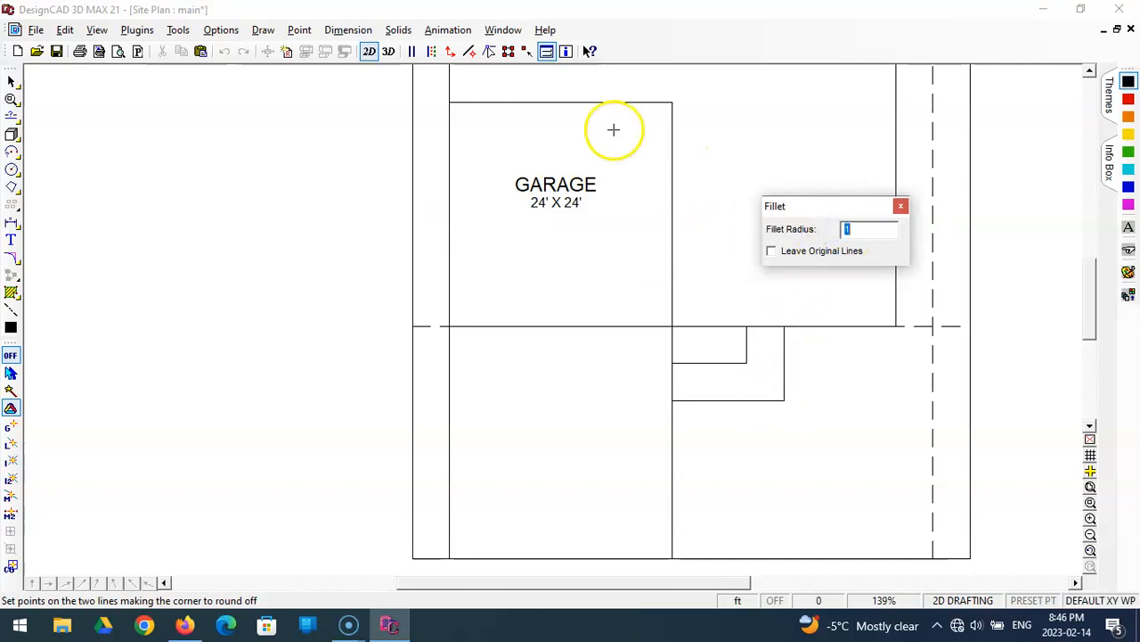
left_click(769, 395)
left_click(785, 369)
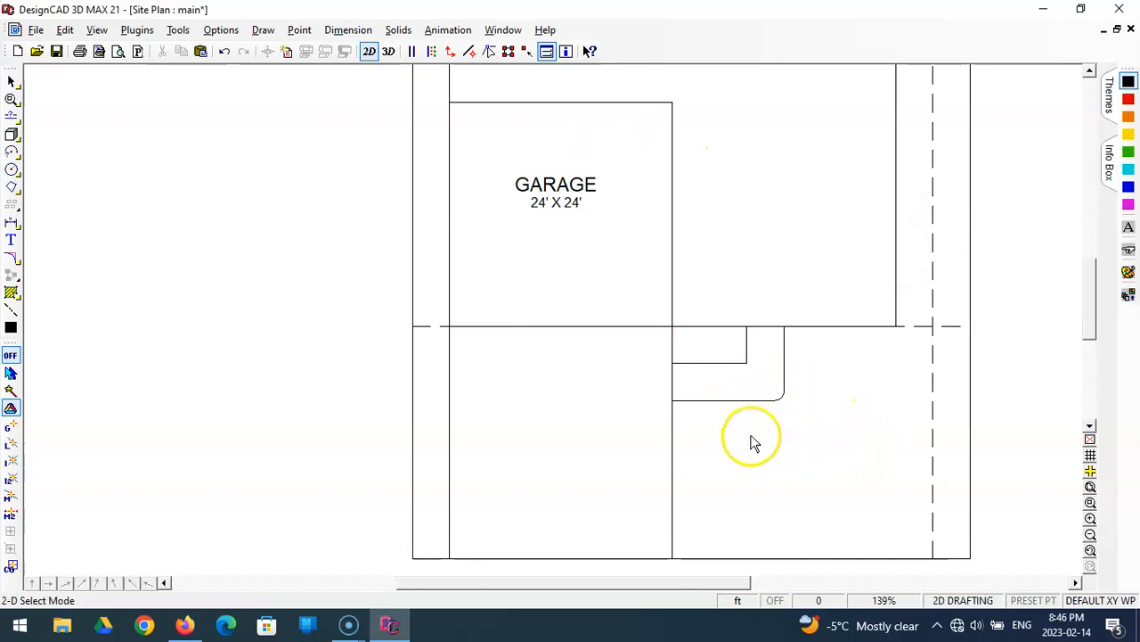
key("ctrl+z")
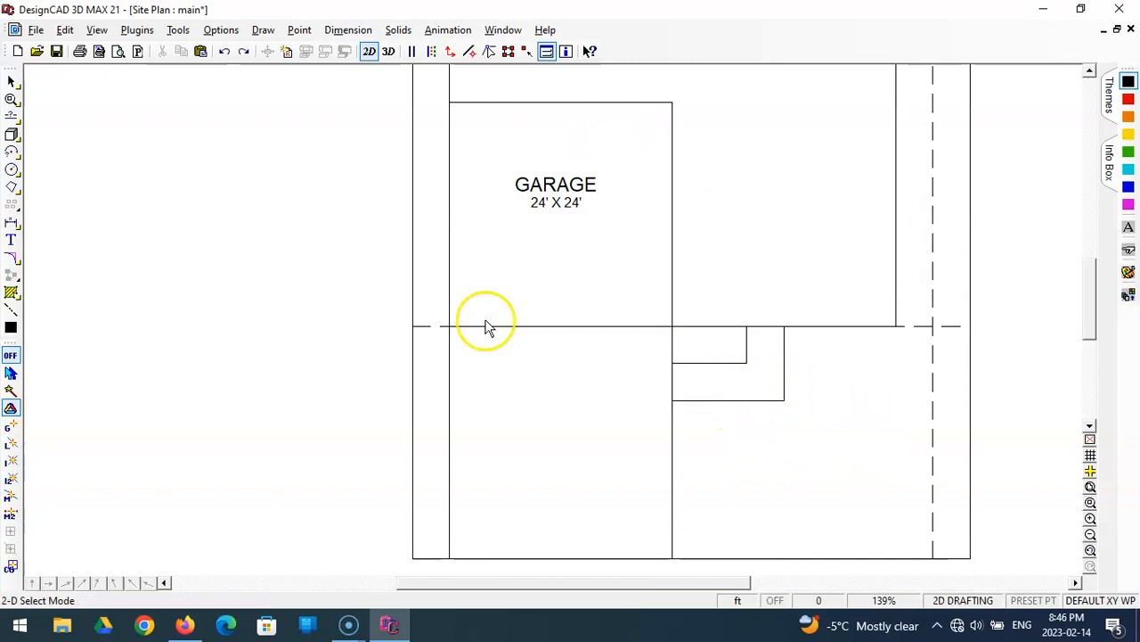
Step: Try rounding the outer corner of the front walk with a 2 ft radius fillet
left_click(12, 256)
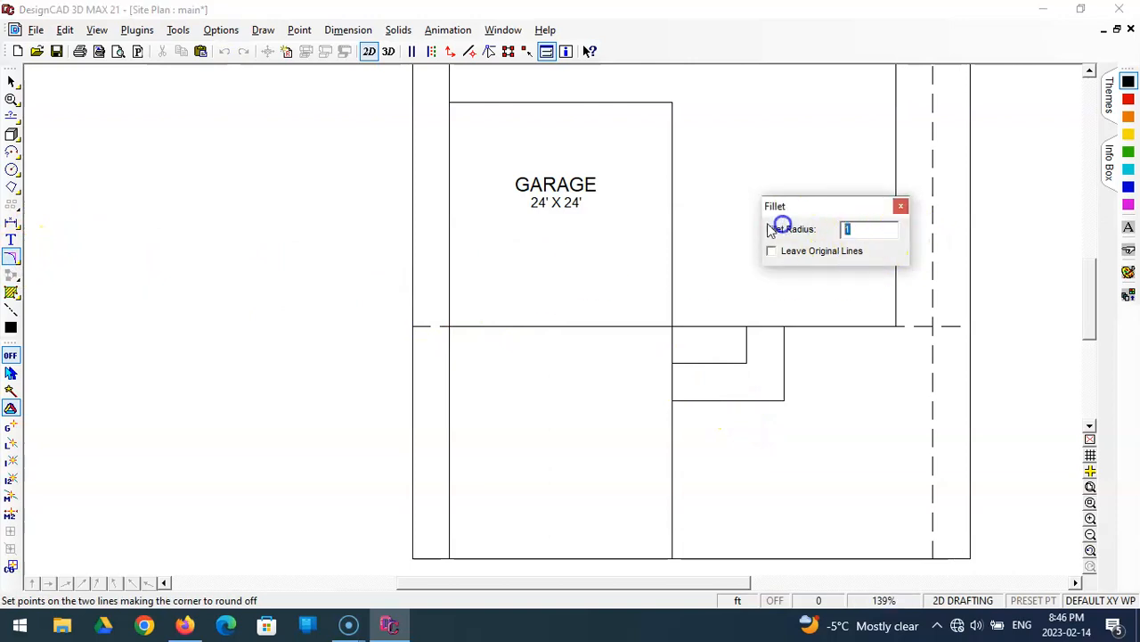
left_click(771, 398)
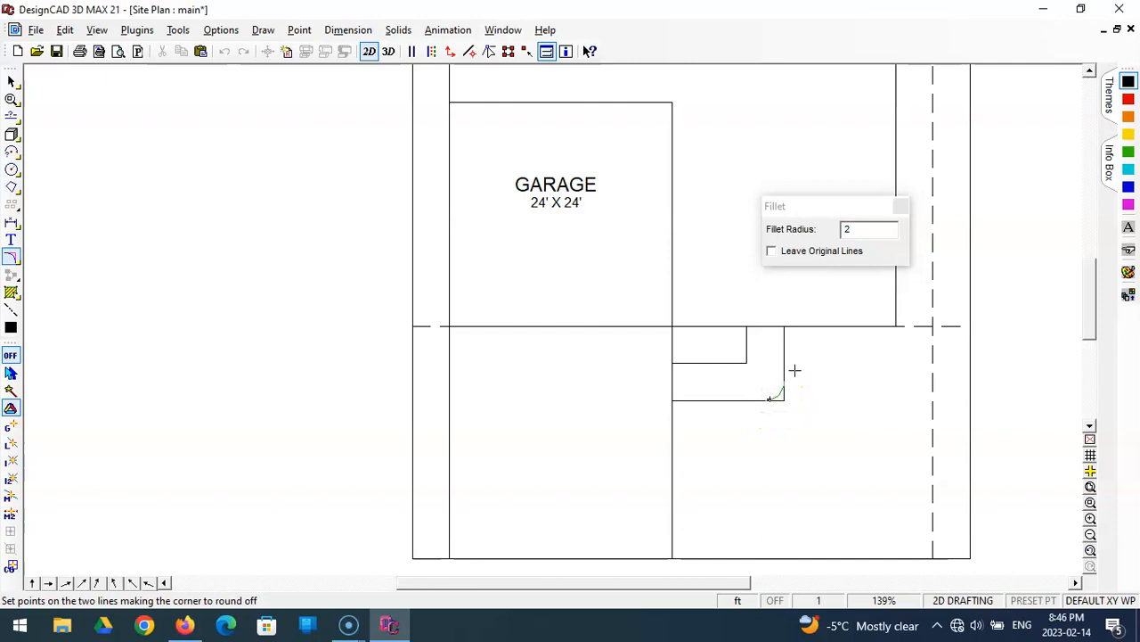
left_click(794, 370)
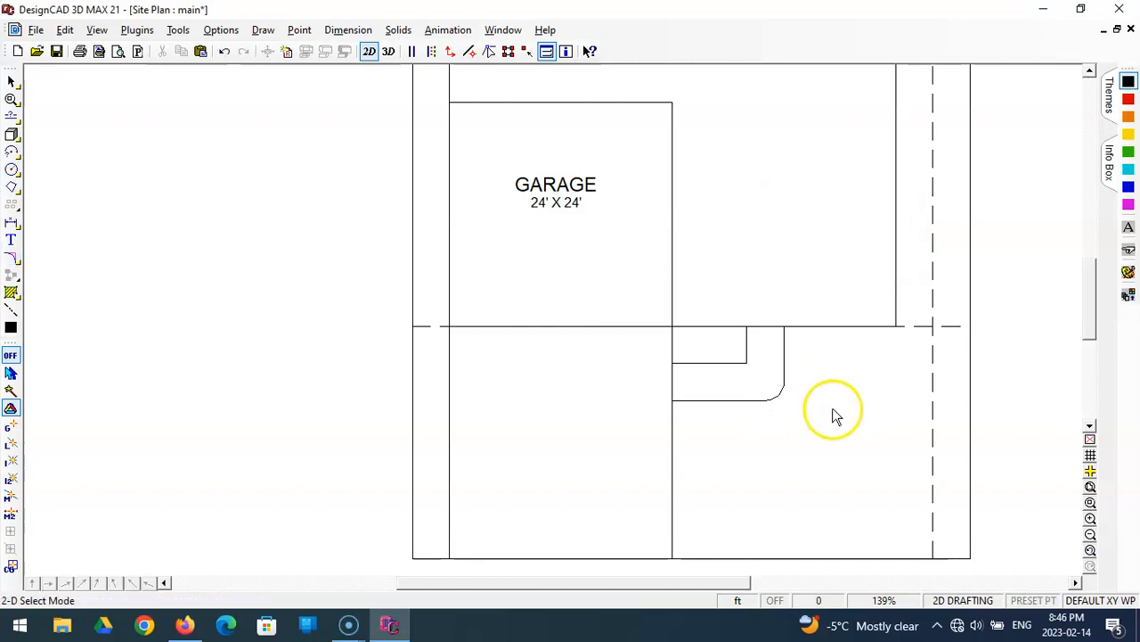
key("ctrl+z")
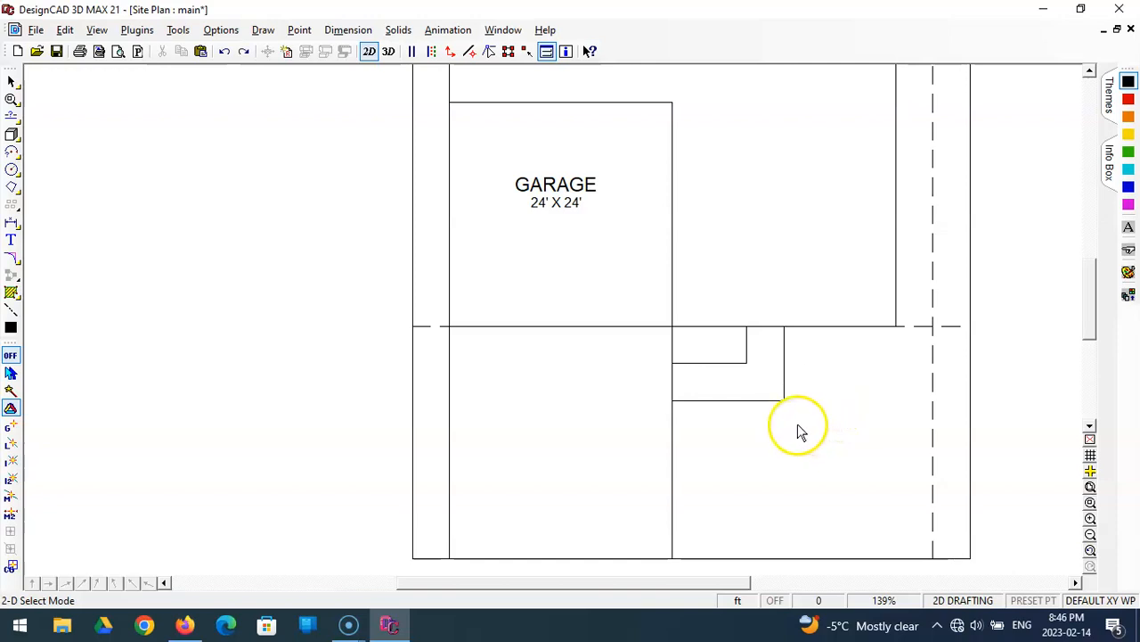
Step: Fillet the outer corner of the front walk with a 3 ft radius
left_click(12, 259)
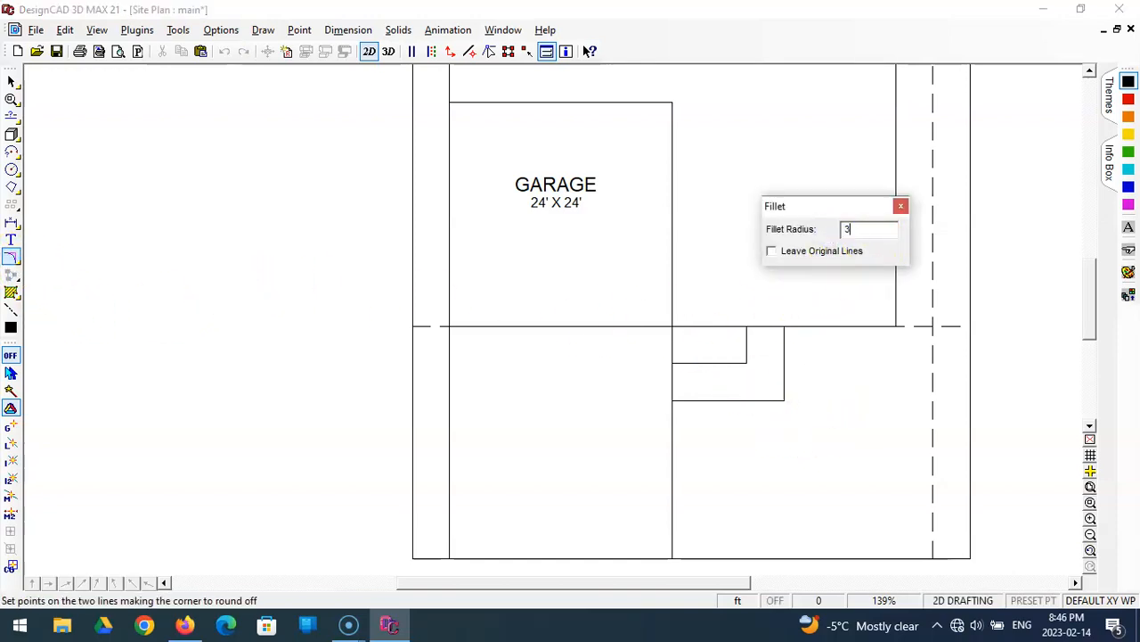
left_click(767, 399)
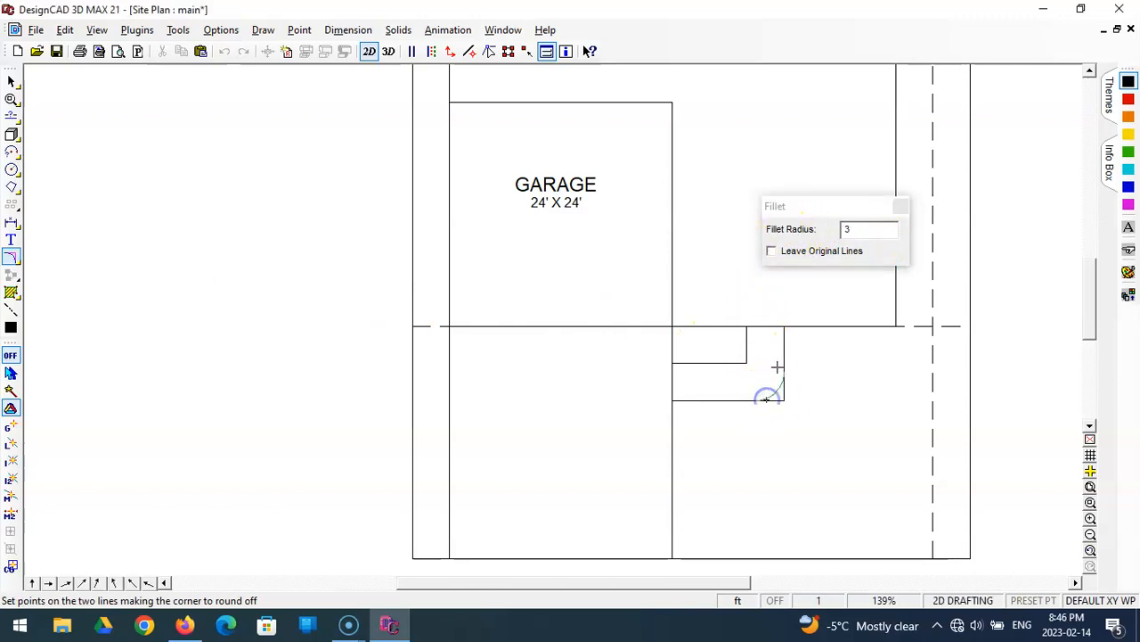
left_click(778, 367)
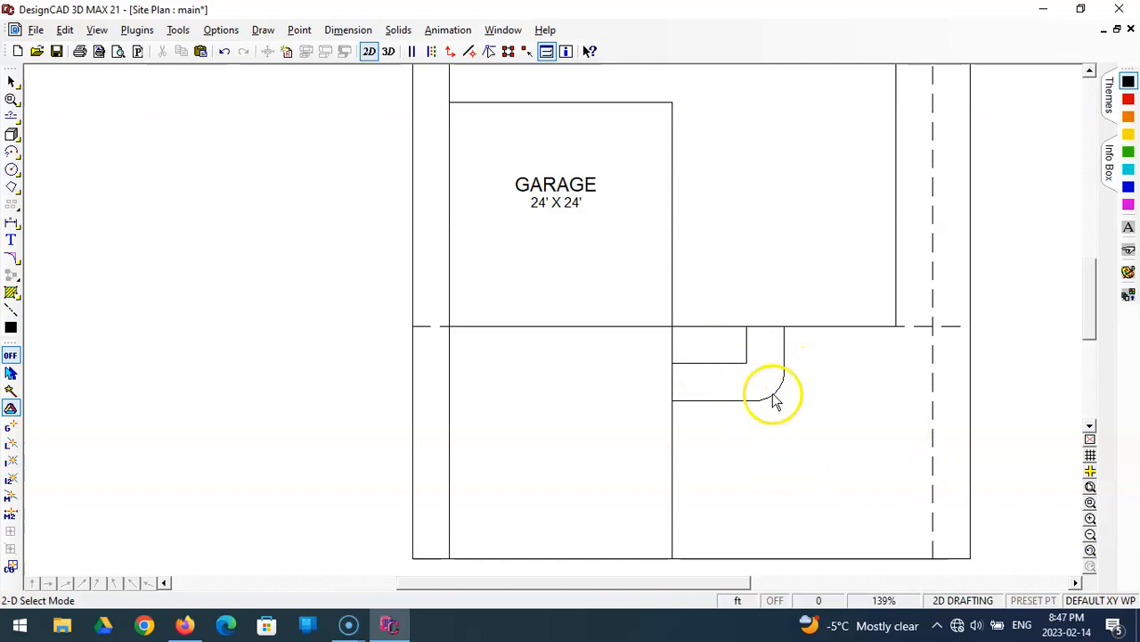
Step: Try rounding the inner corner of the front walk with a 3 ft radius fillet
left_click(12, 257)
left_click(733, 362)
left_click(750, 344)
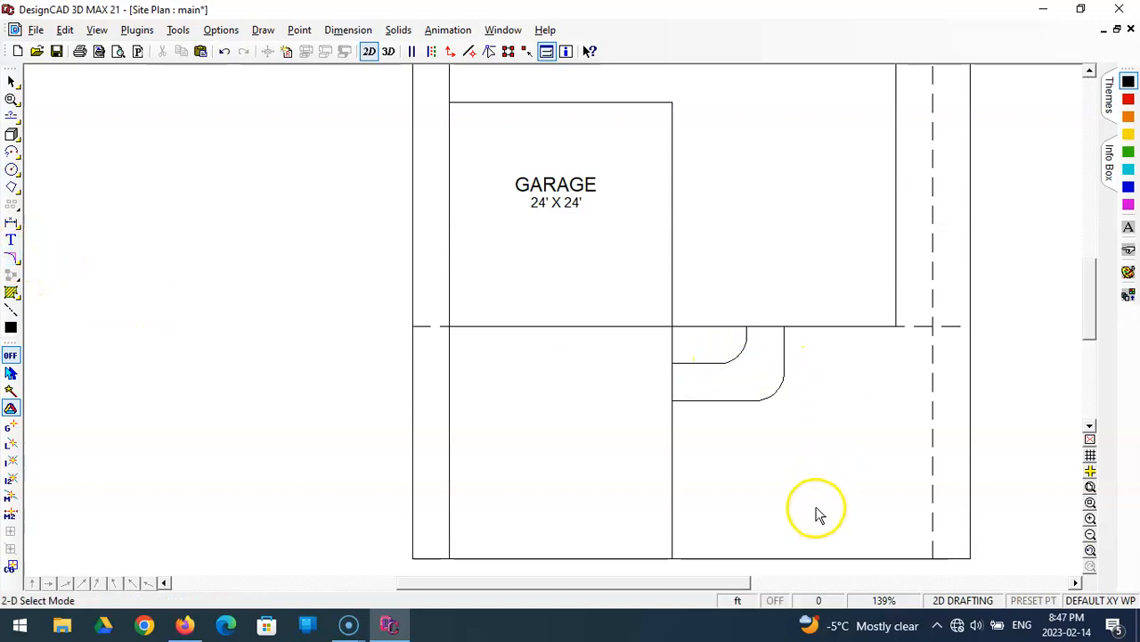
key("ctrl+z")
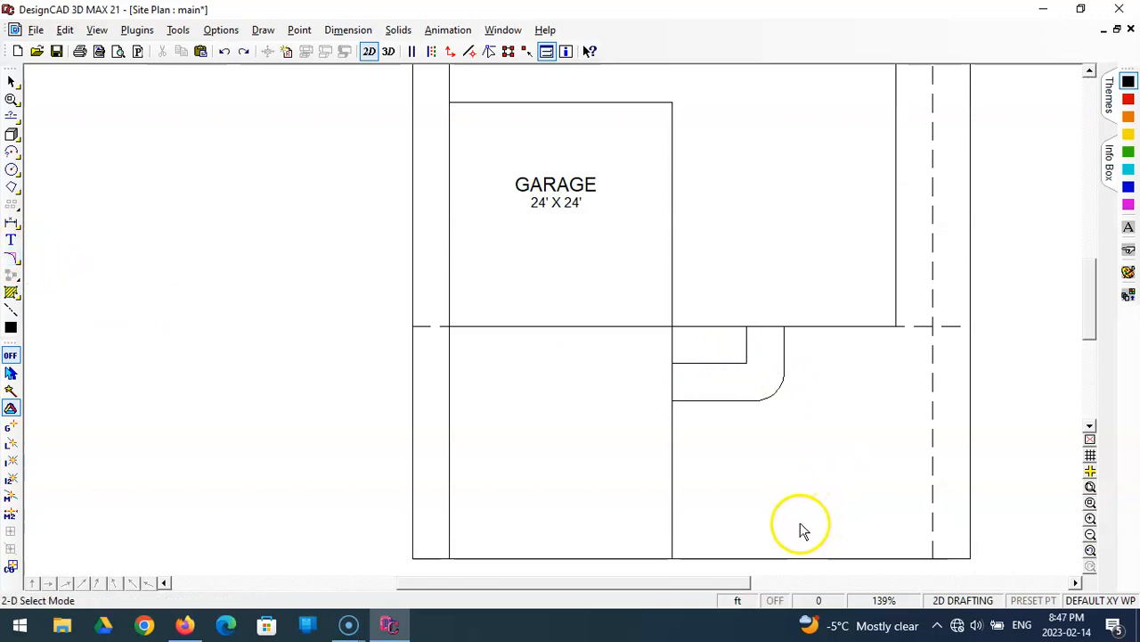
Step: Try rounding the inner corner of the front walk with a 1 ft radius fillet
left_click(12, 259)
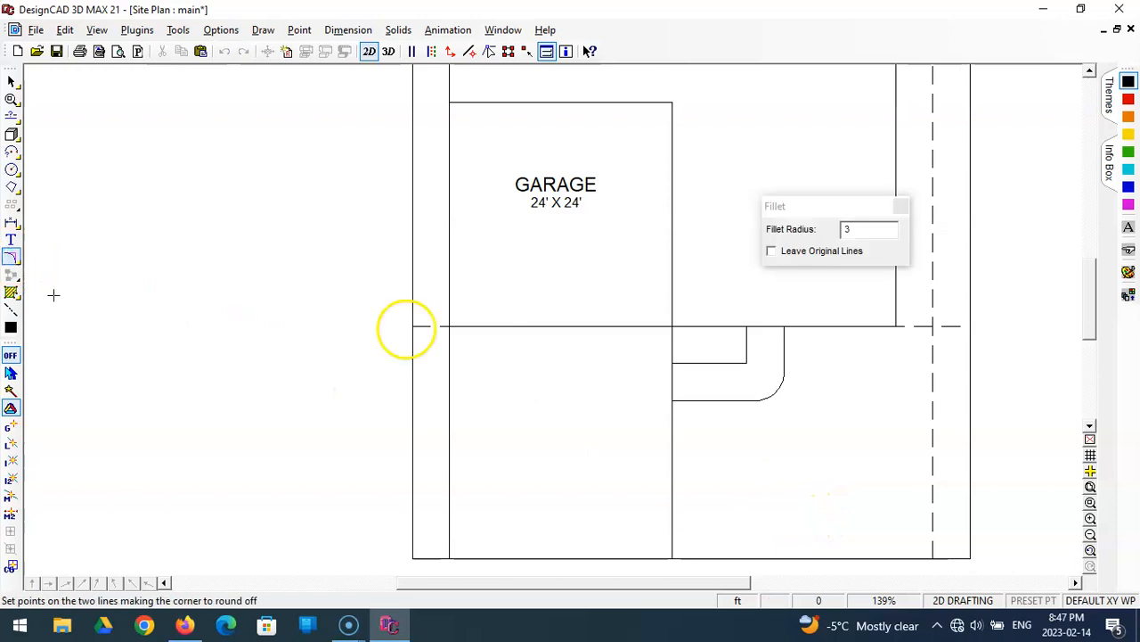
type("1")
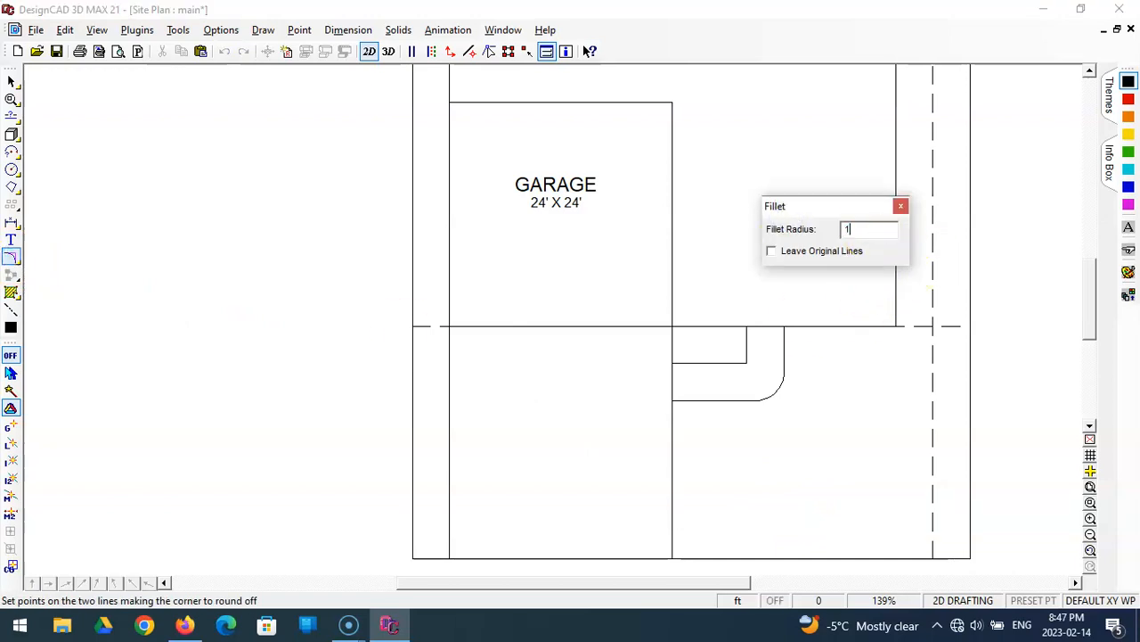
left_click(711, 363)
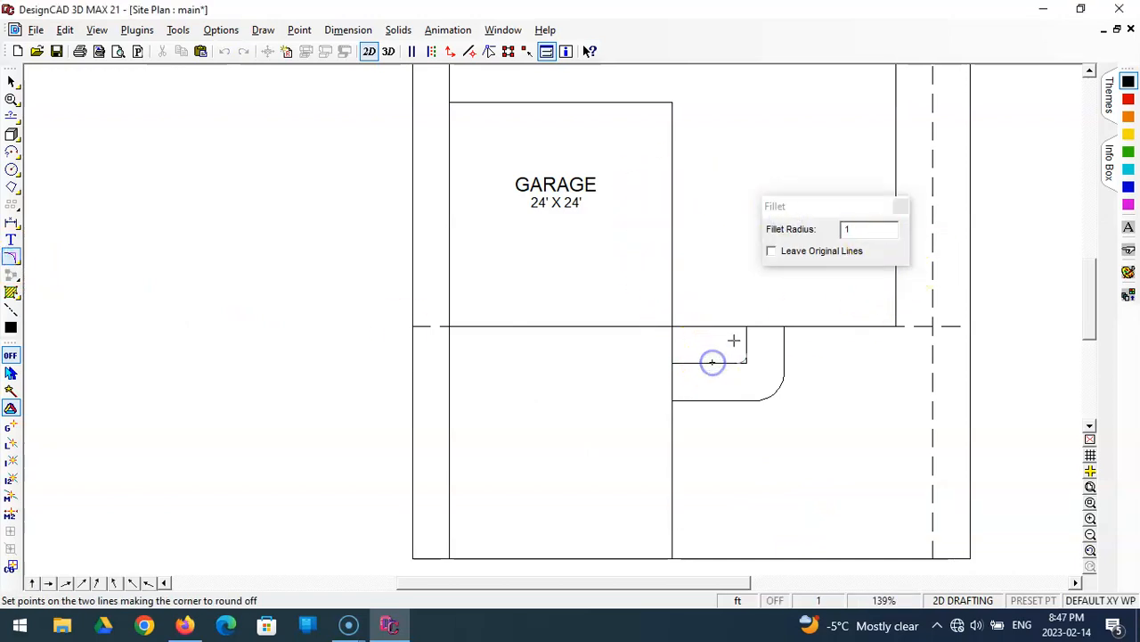
left_click(745, 342)
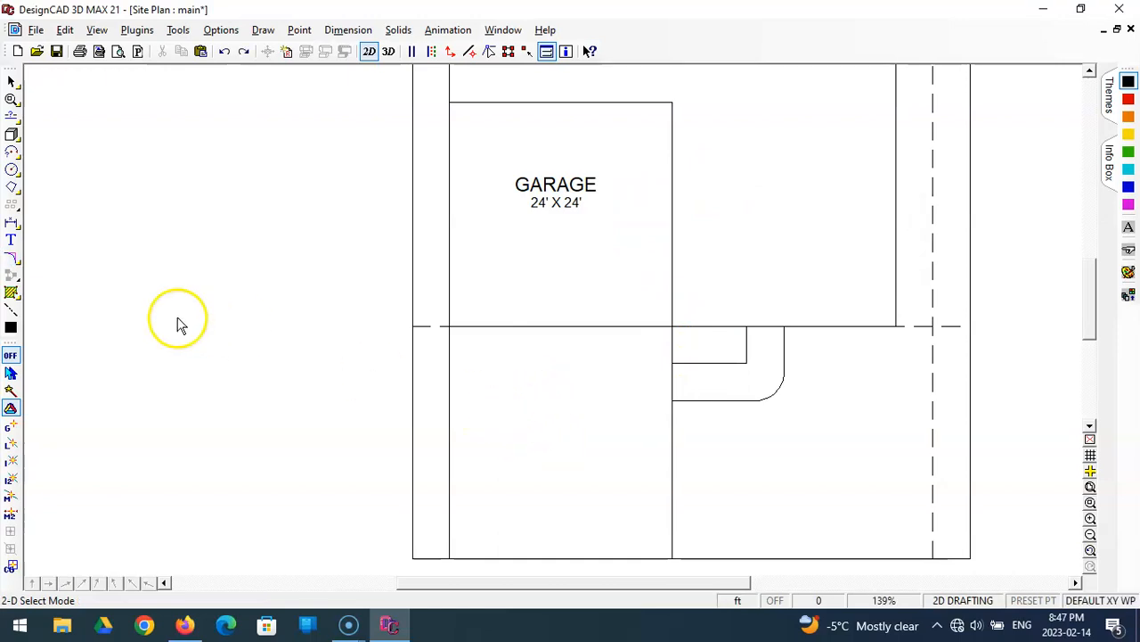
Step: Try a larger fillet radius on the inner corner of the front walk
left_click(14, 258)
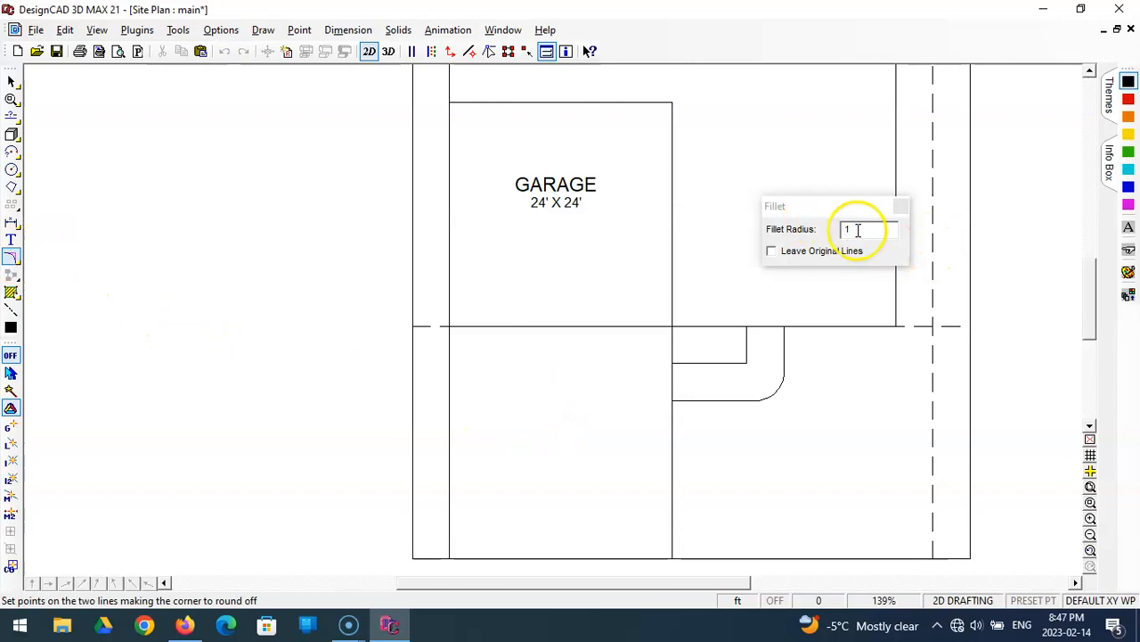
left_click(729, 361)
left_click(746, 343)
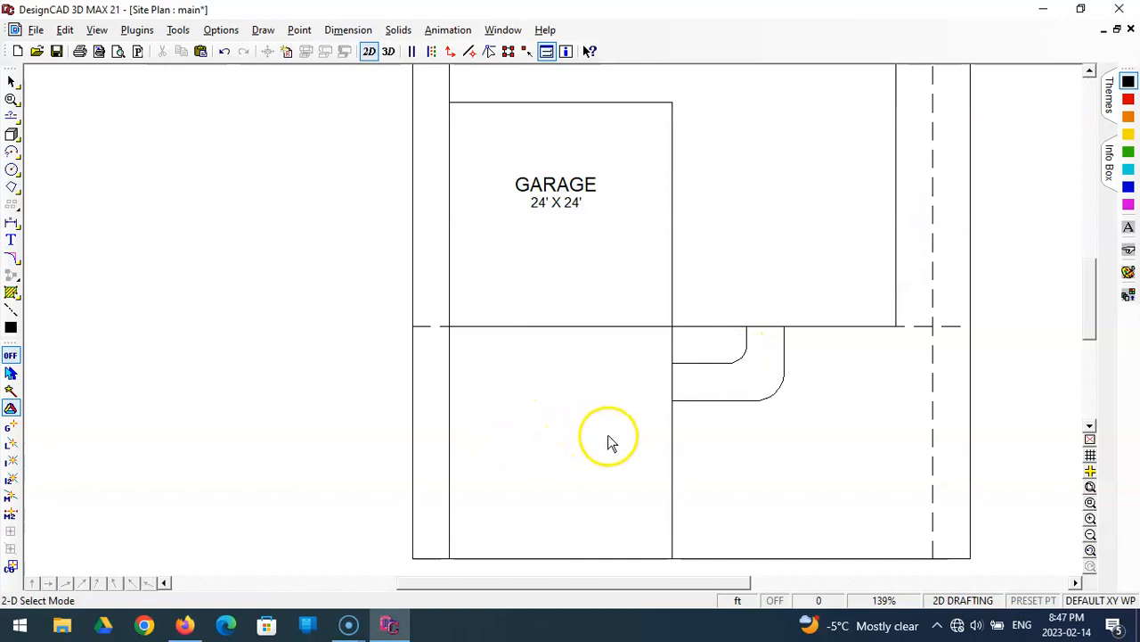
Step: Fillet the inner corner of the front walk with a 1 ft radius
left_click(12, 256)
left_click(787, 227)
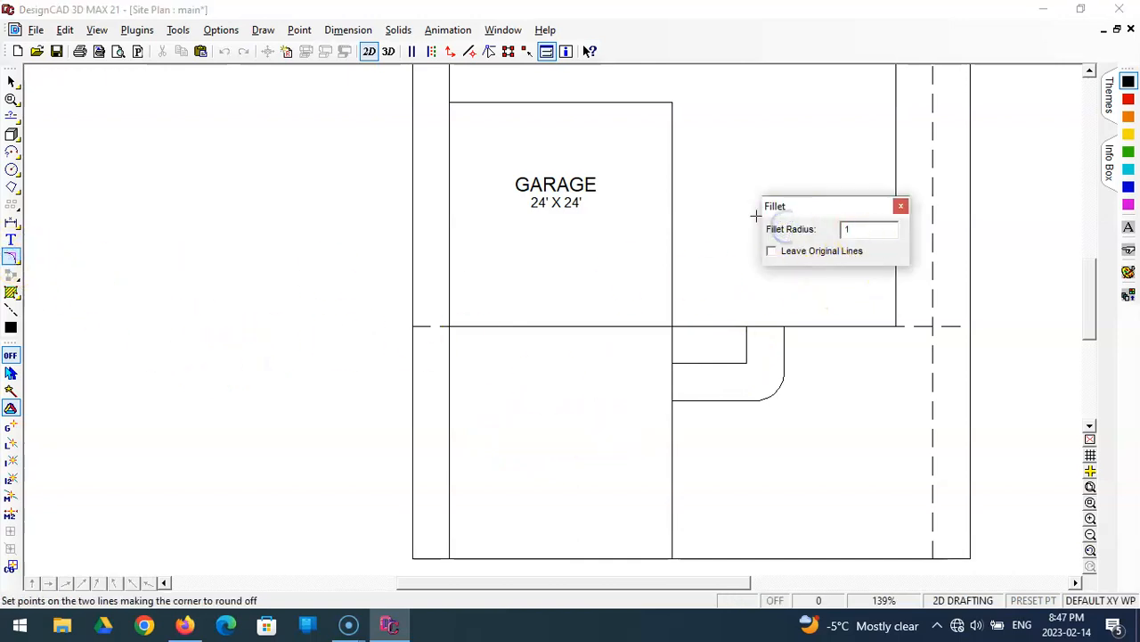
left_click(726, 369)
left_click(754, 352)
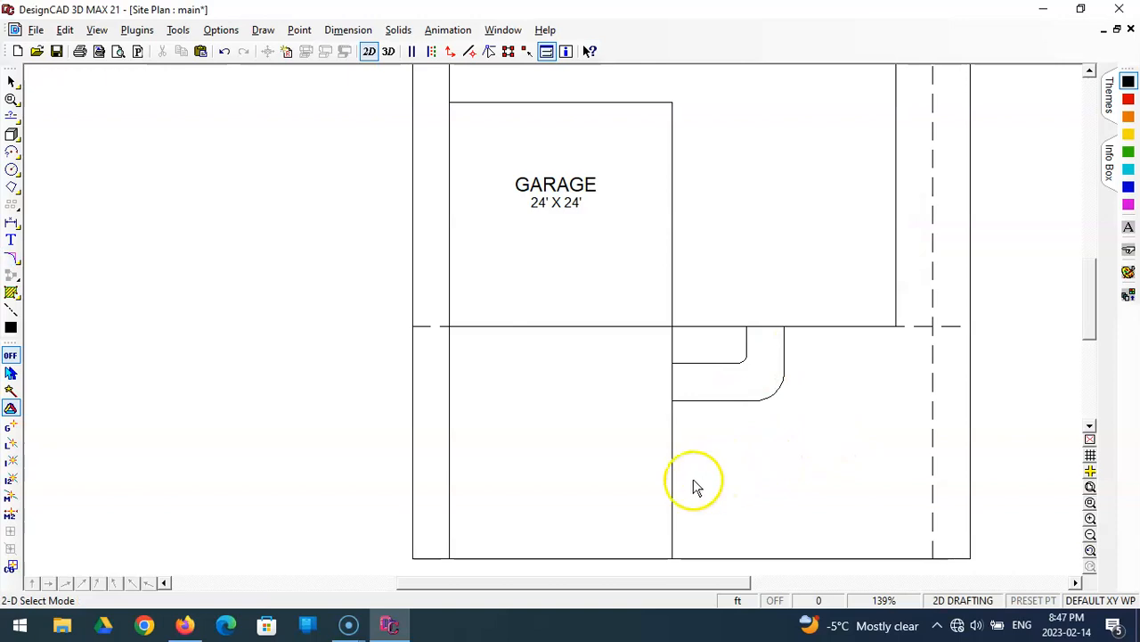
Step: Fit the whole lot in view and save the site plan drawing
left_click(1090, 486)
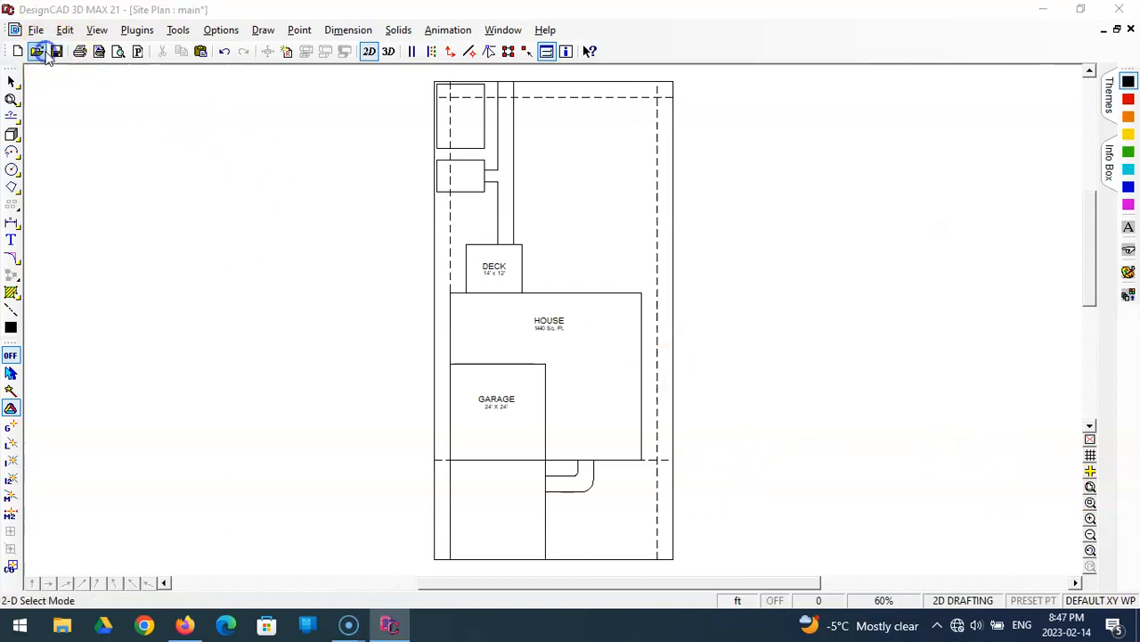
left_click(37, 51)
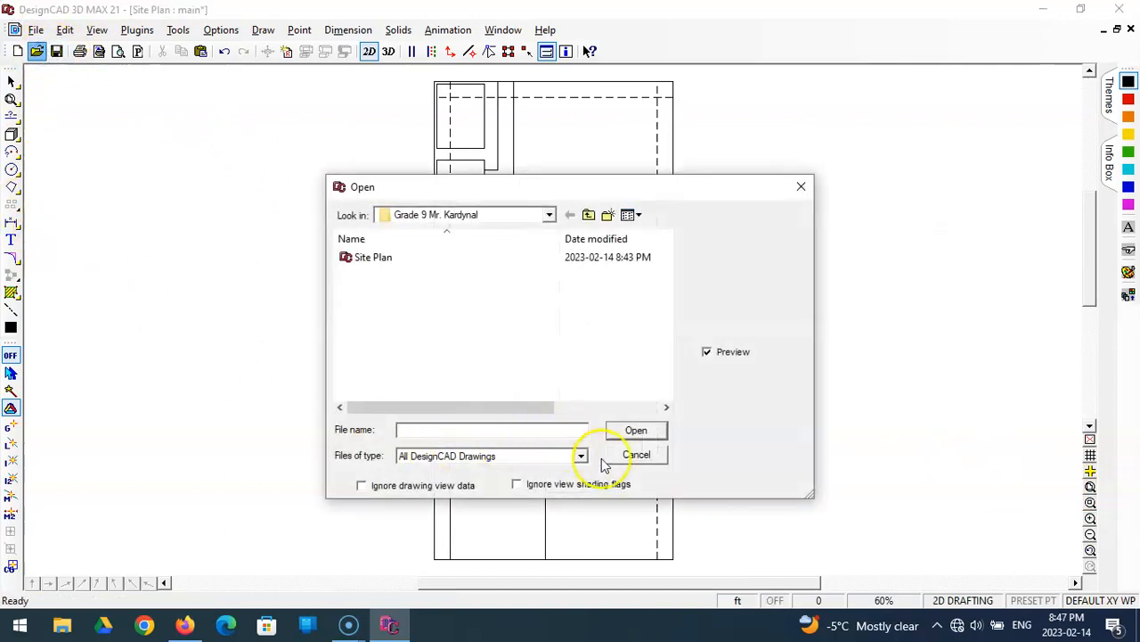
left_click(633, 454)
left_click(56, 50)
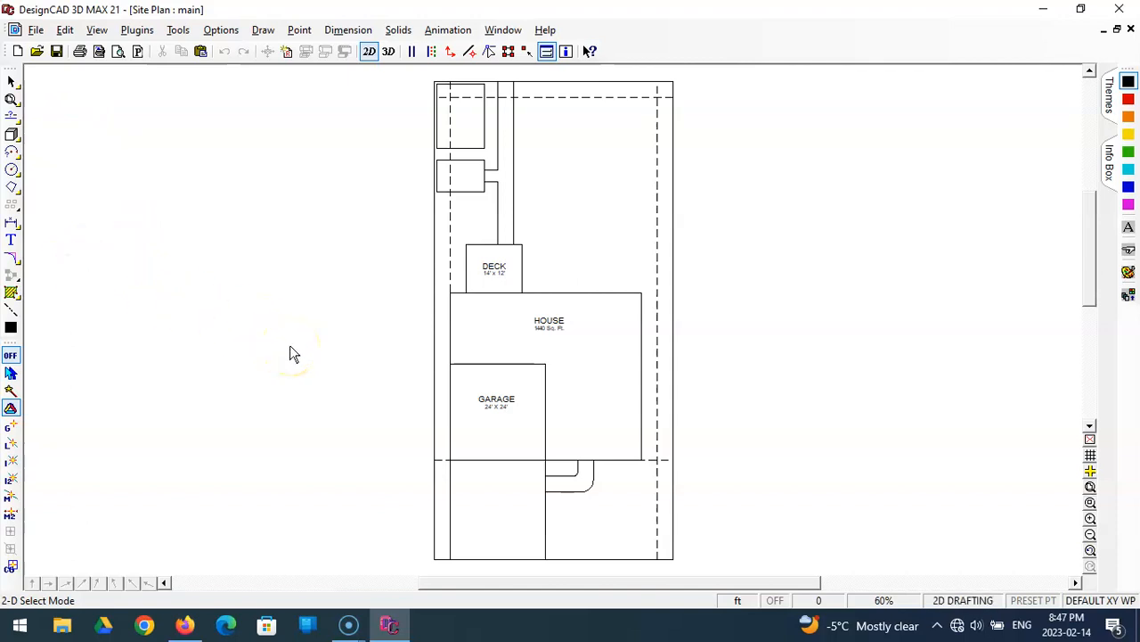
Step: Create a line parallel to the front property line, 4 ft outside the lot
scroll(289, 354, "down", 2)
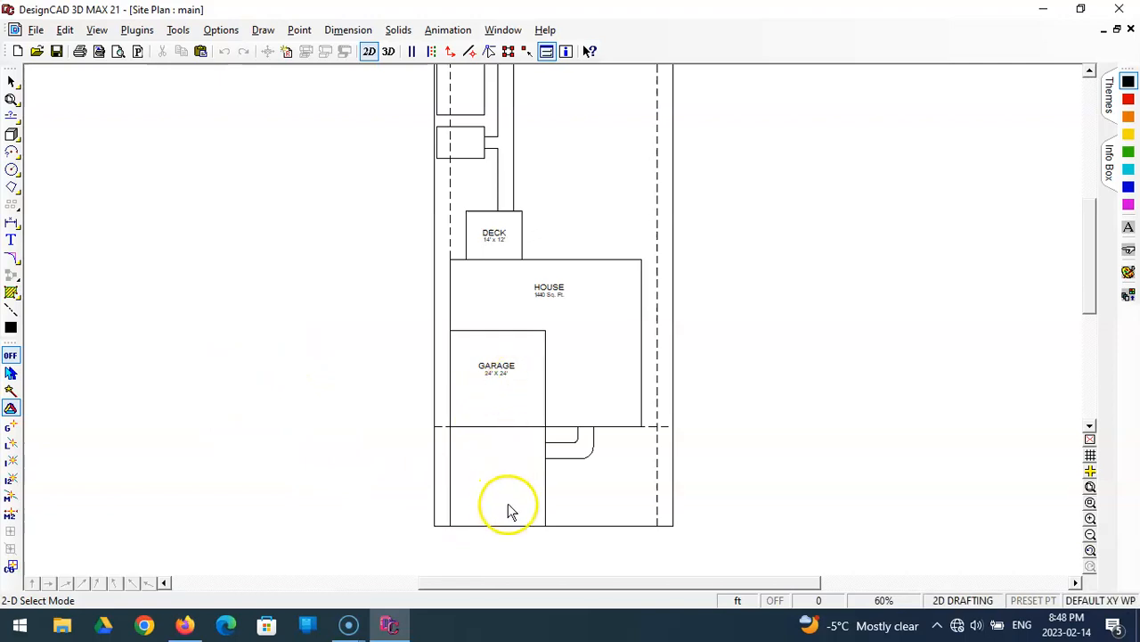
scroll(828, 514, "down", 1)
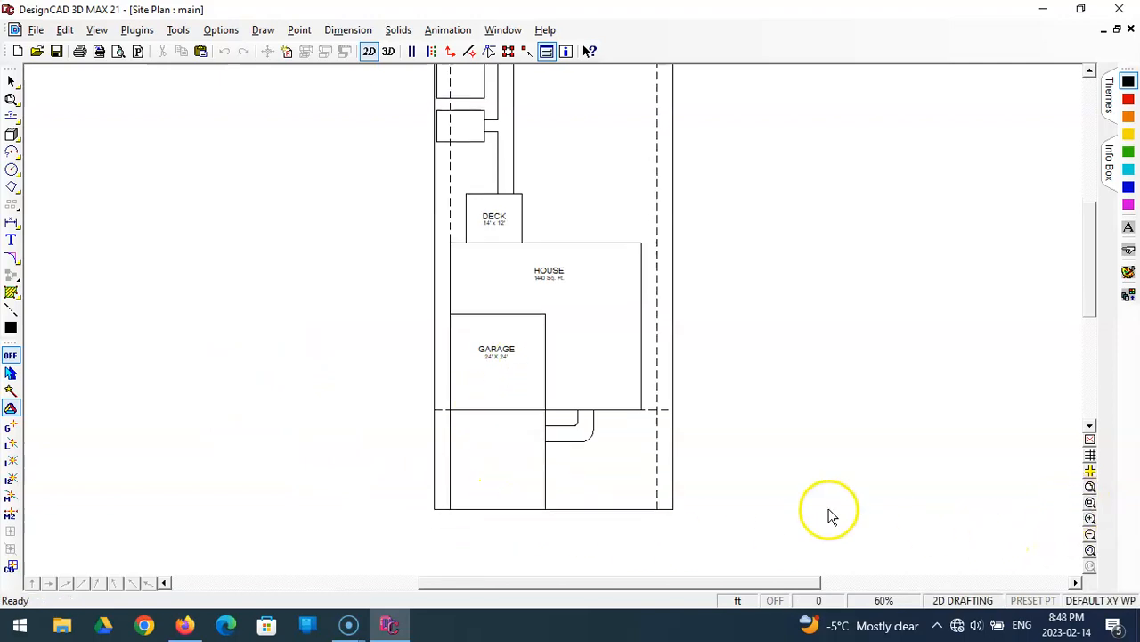
left_click(1091, 504)
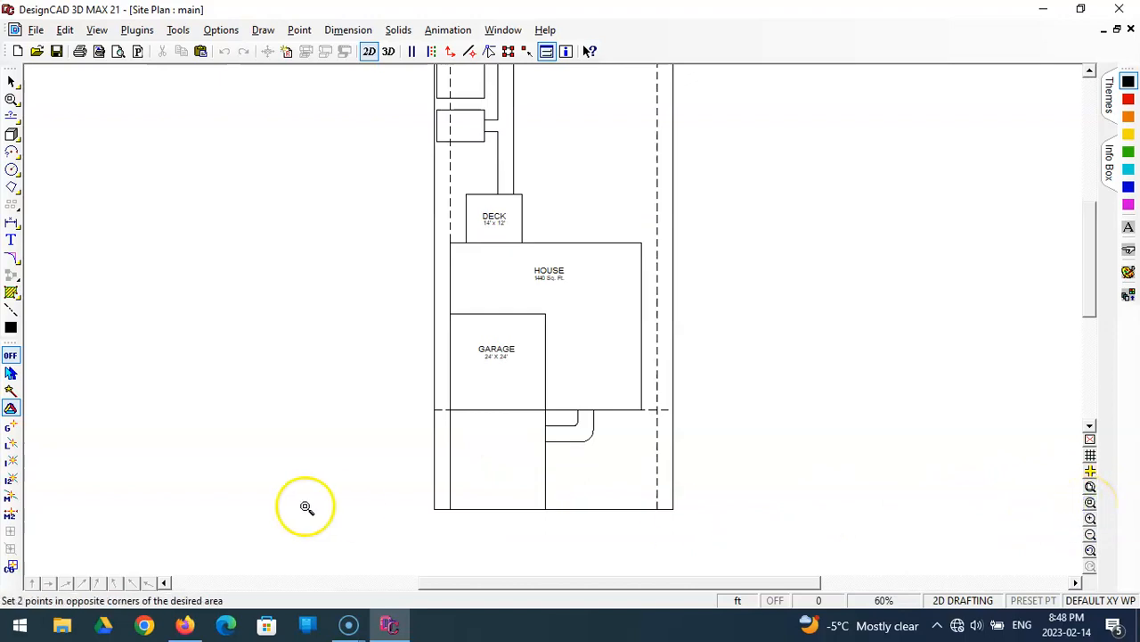
left_click(364, 425)
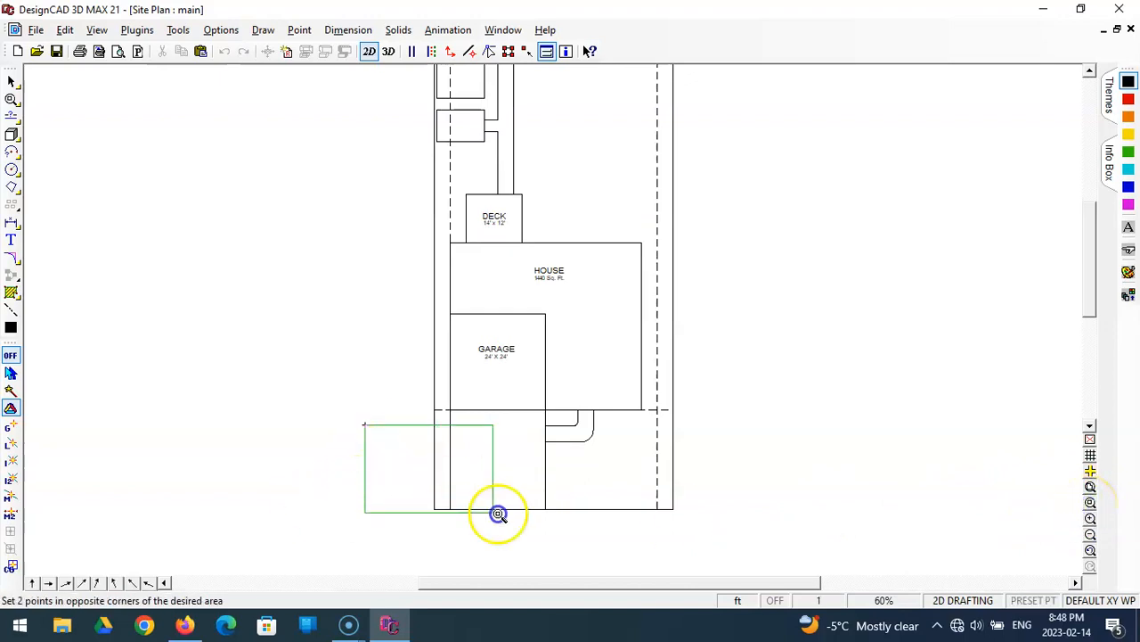
left_click(715, 553)
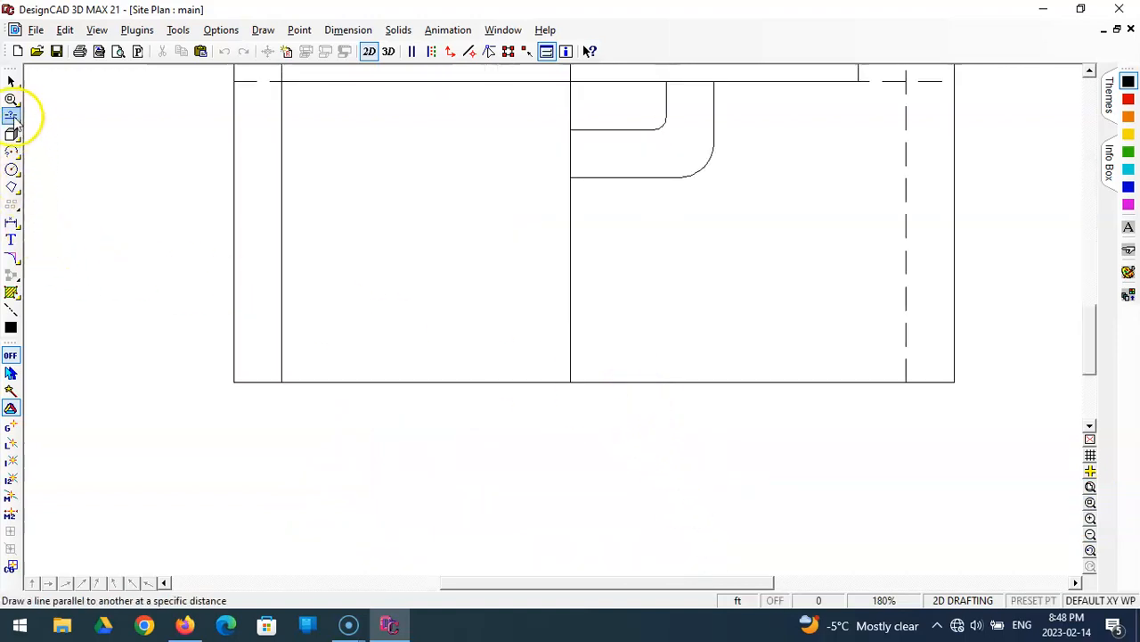
left_click(12, 117)
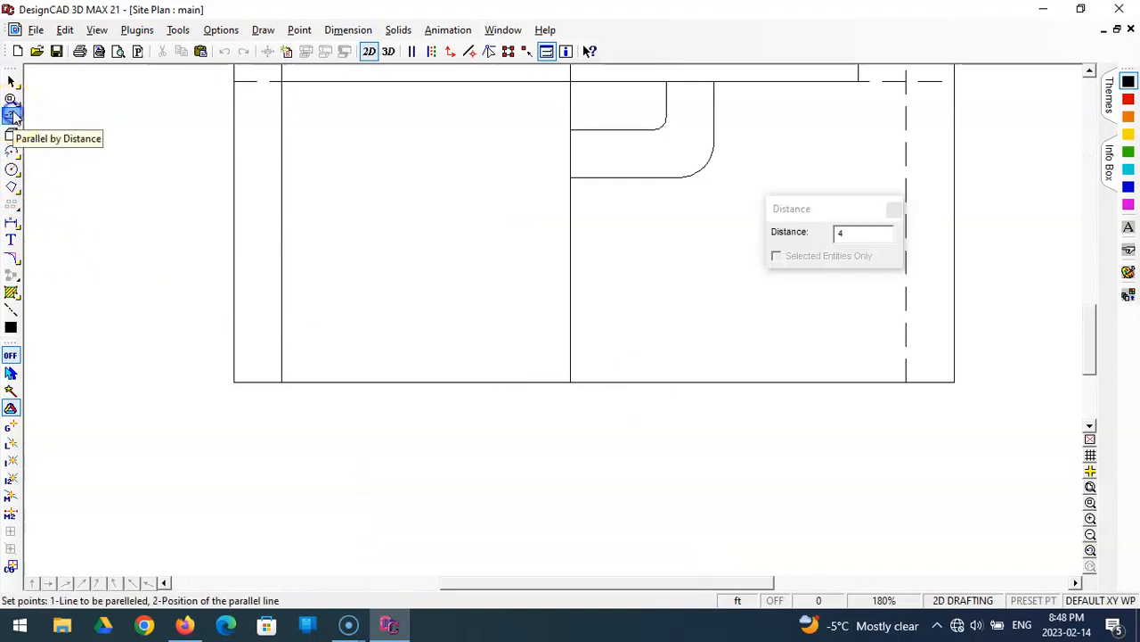
left_click(693, 383)
left_click(685, 412)
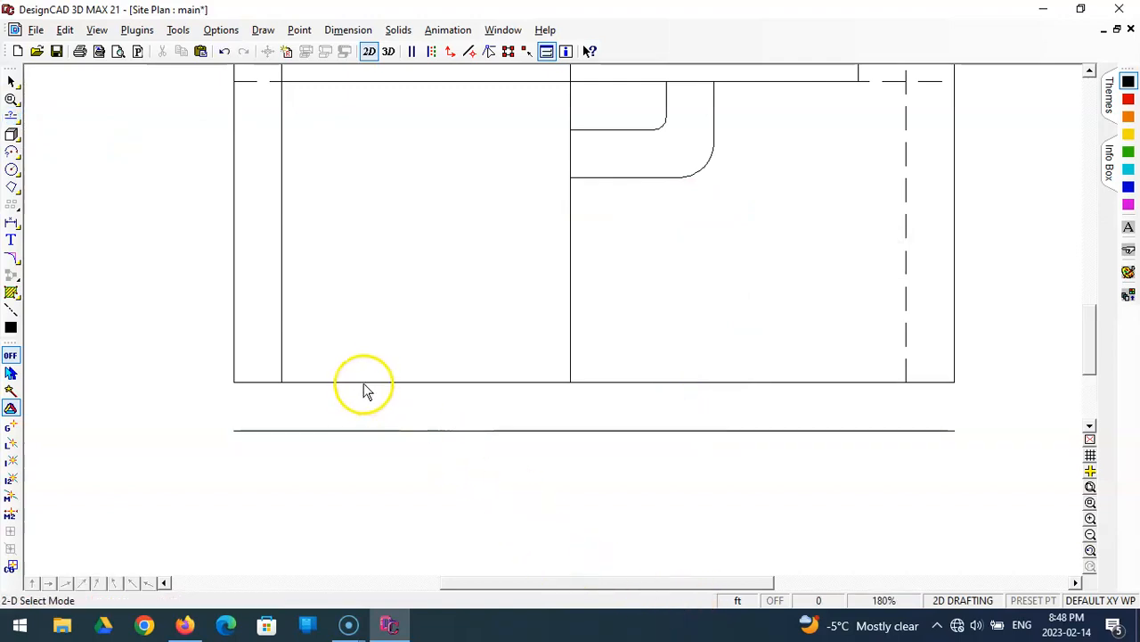
Step: Close the left end of the 4 ft front strip with an orthogonal line from the lot corner to the new parallel line
left_click(11, 116)
left_click(50, 138)
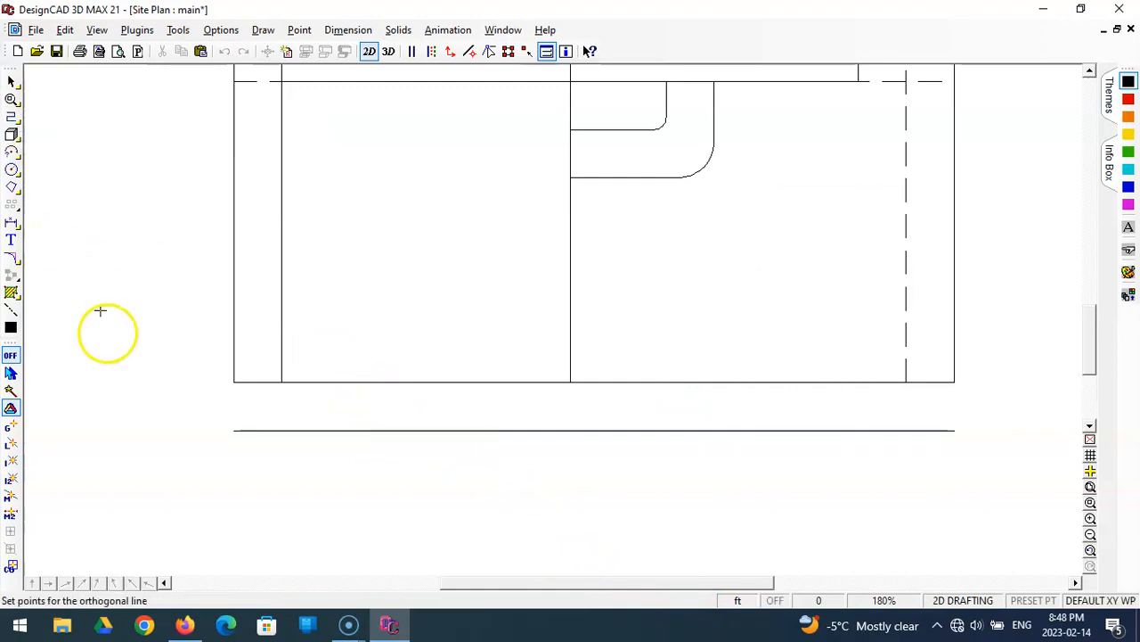
left_click(233, 381)
left_click(234, 430)
right_click(165, 420)
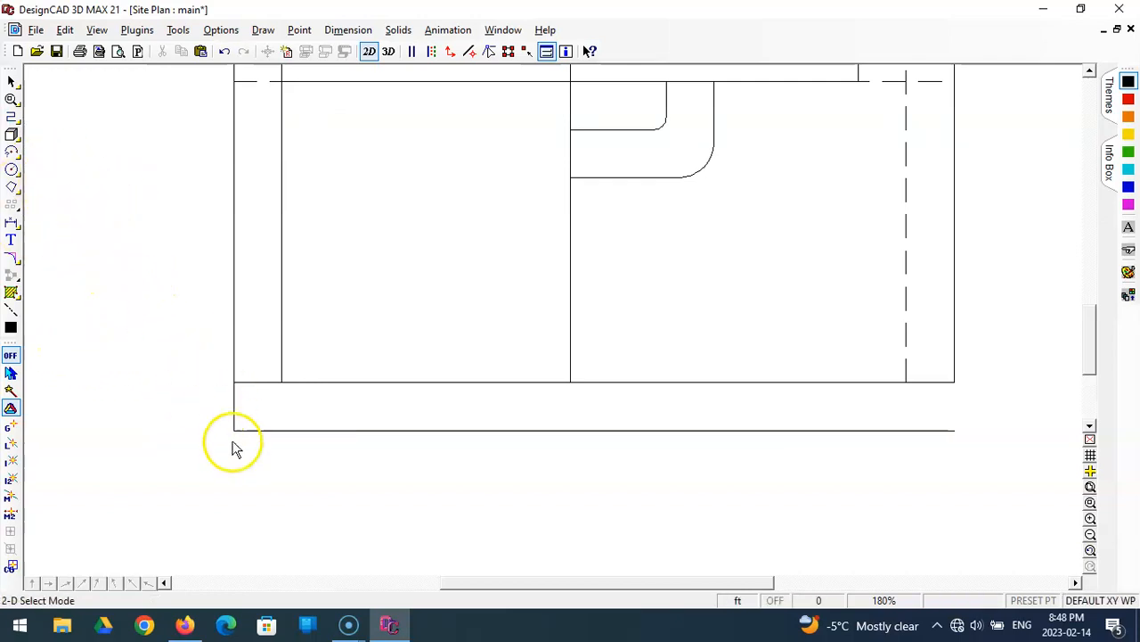
Step: Offset the front strip's left end line 4 ft inward to make the first joint line
left_click(11, 118)
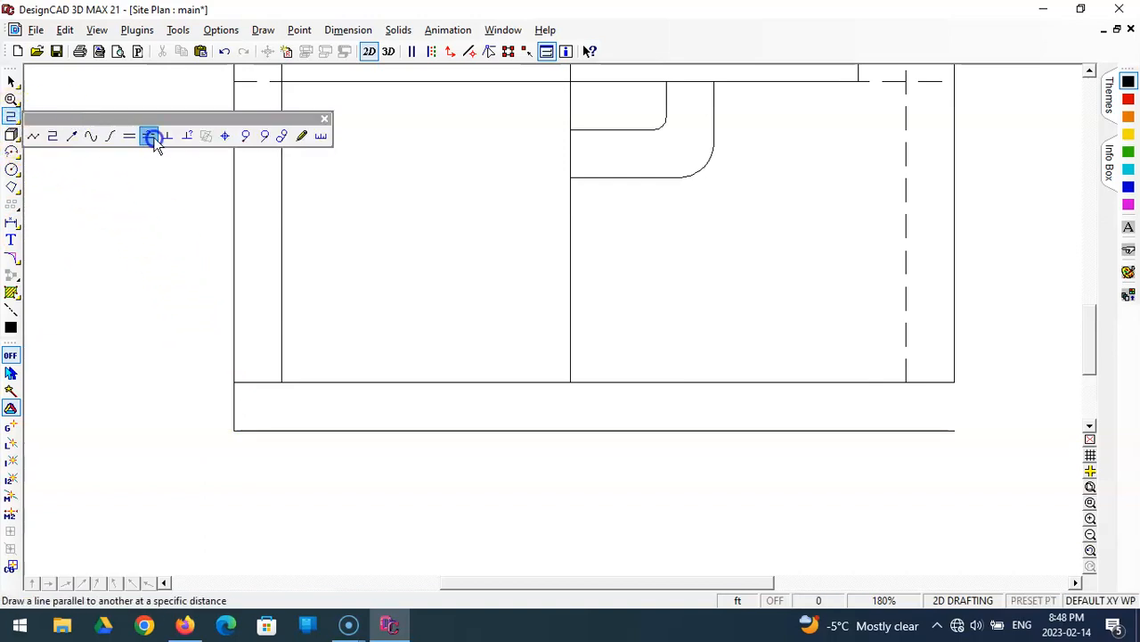
left_click(152, 137)
left_click_drag(879, 211, 786, 211)
double_click(761, 228)
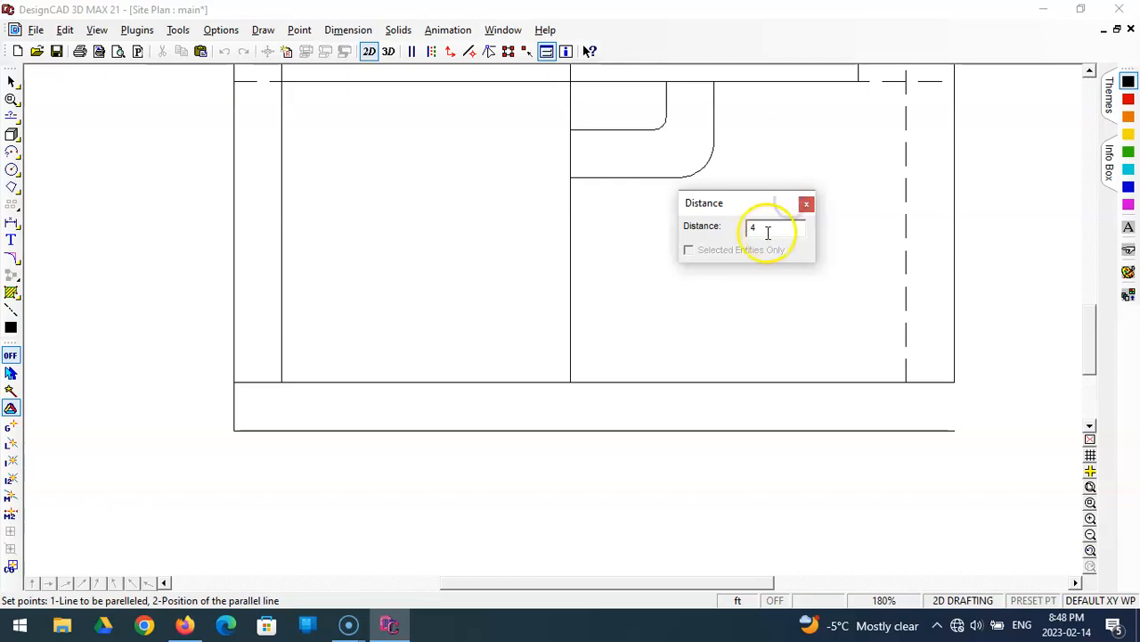
left_click(235, 405)
left_click(297, 401)
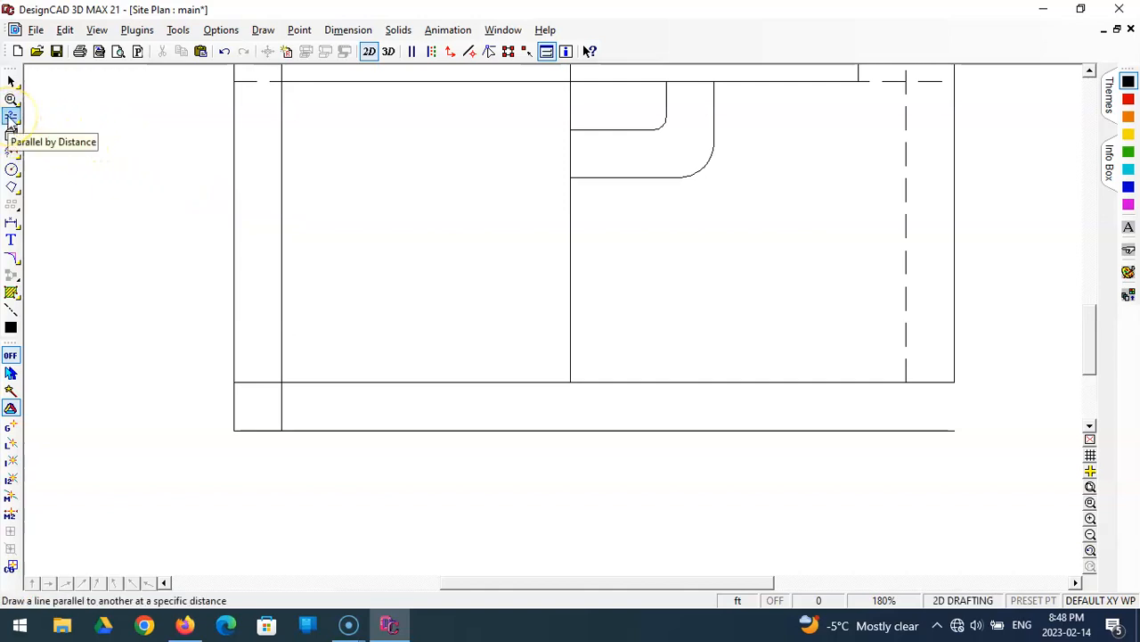
Step: Add four more joint lines along the front strip, each parallel to the previous one at 4 ft spacing
left_click(11, 120)
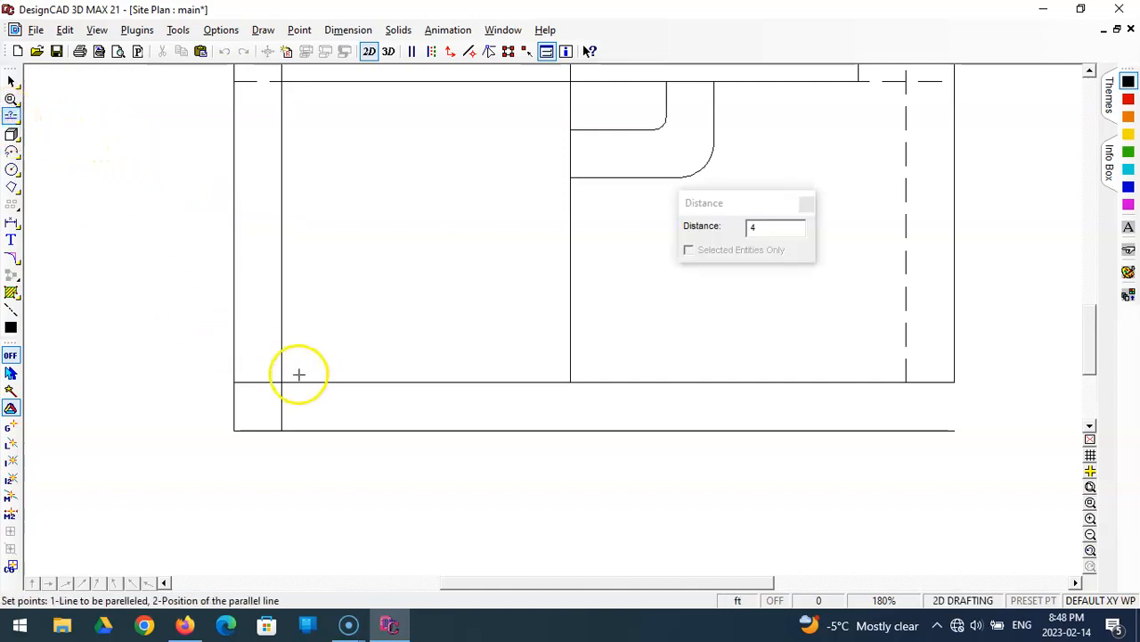
left_click(285, 403)
left_click(312, 399)
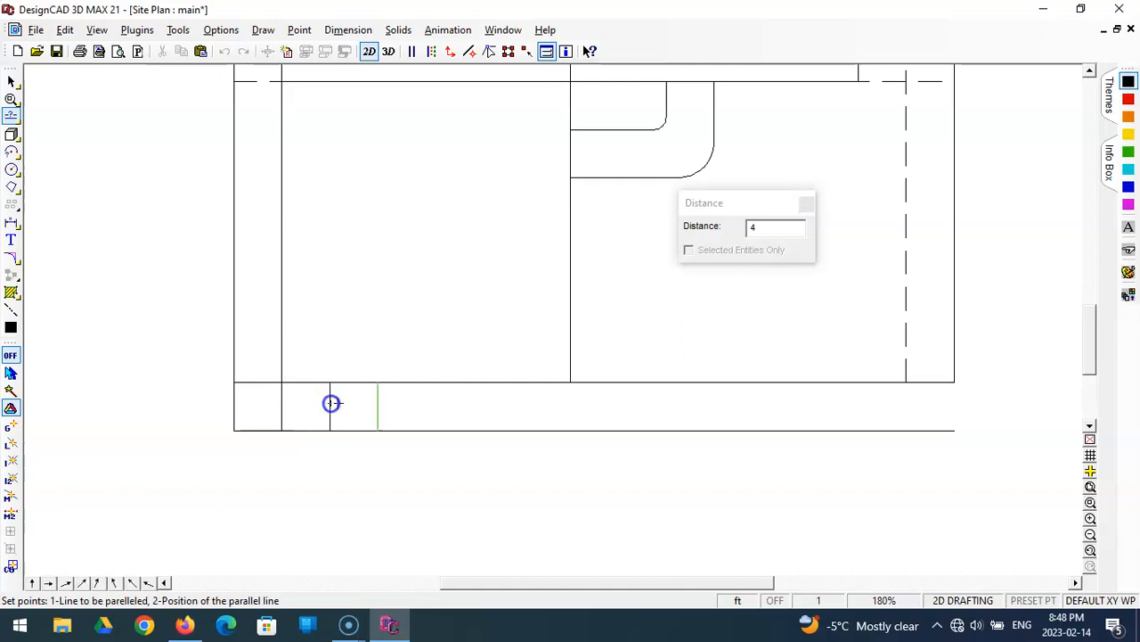
left_click(416, 407)
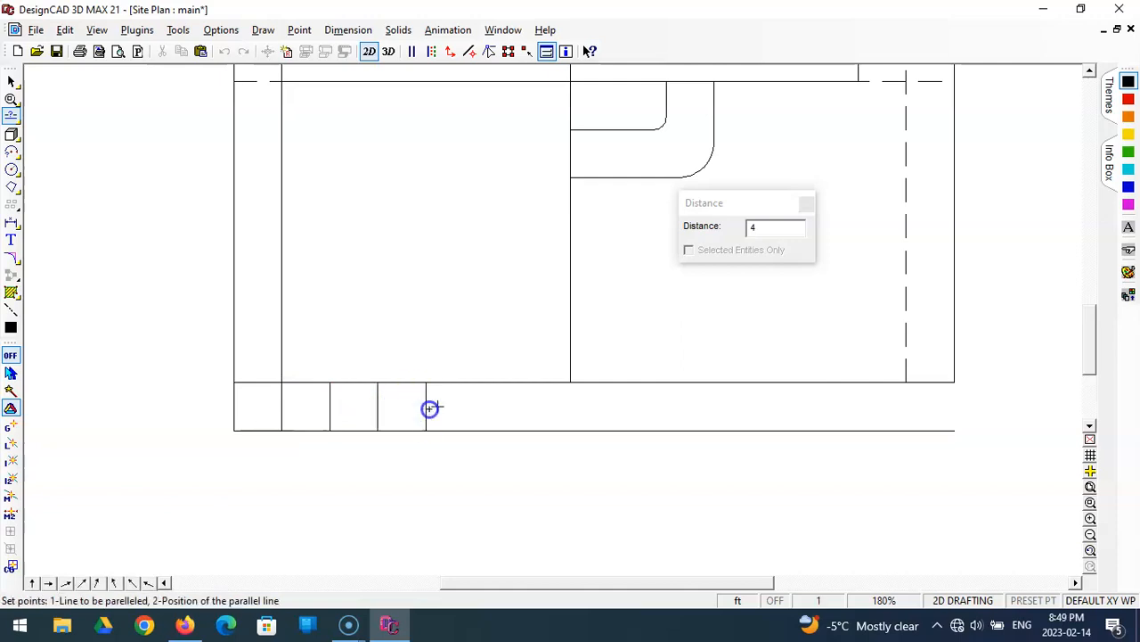
key("Escape")
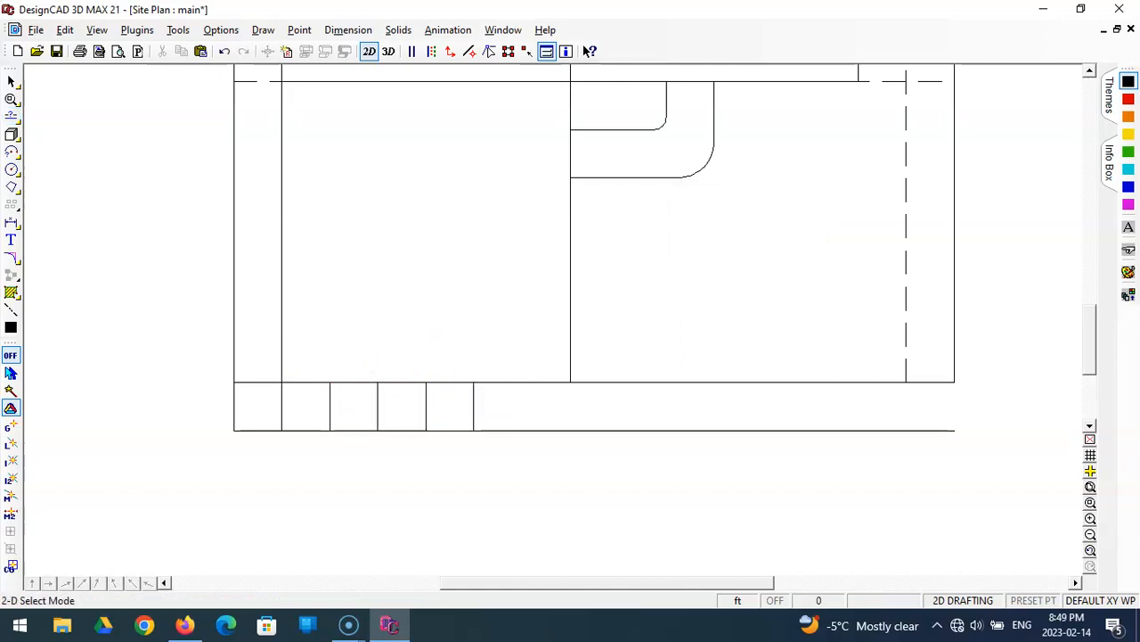
Step: Continue the parallel joint lines at 4 ft spacing along the front strip up to its right end
left_click(12, 116)
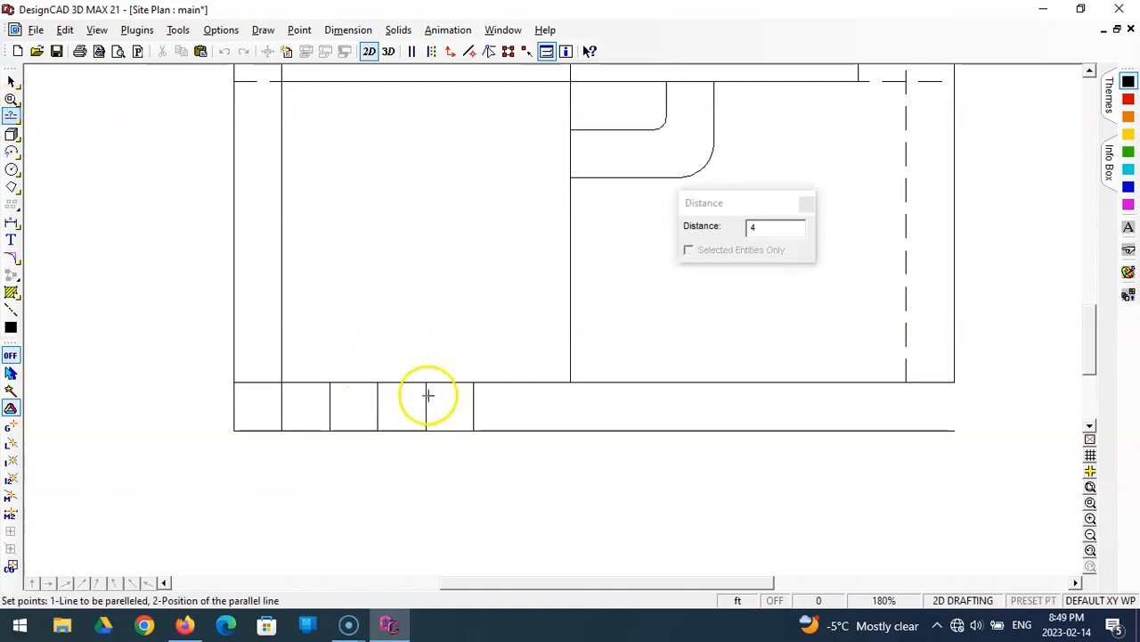
left_click(474, 409)
left_click(525, 406)
left_click(524, 406)
left_click(572, 406)
left_click(622, 399)
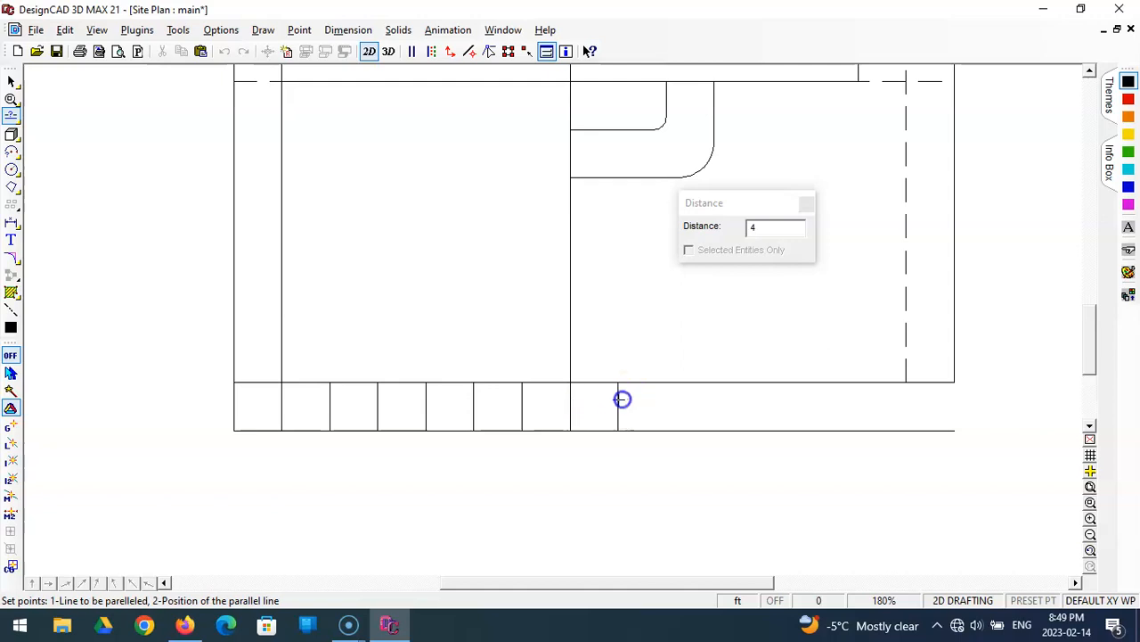
left_click(686, 406)
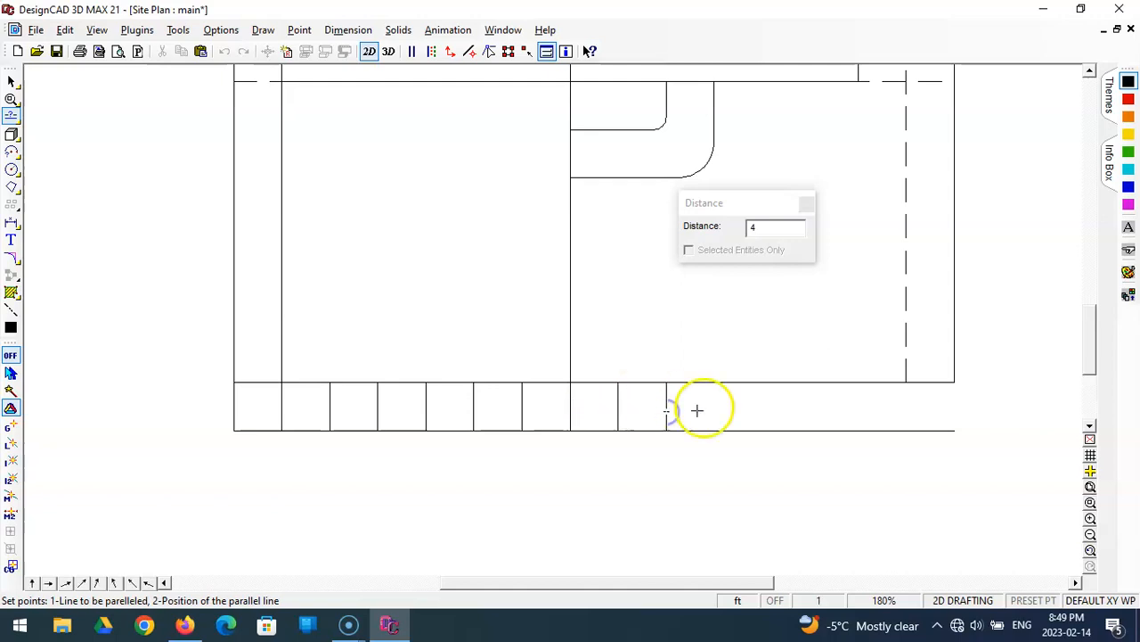
left_click(762, 405)
left_click(814, 400)
left_click(809, 409)
left_click(837, 406)
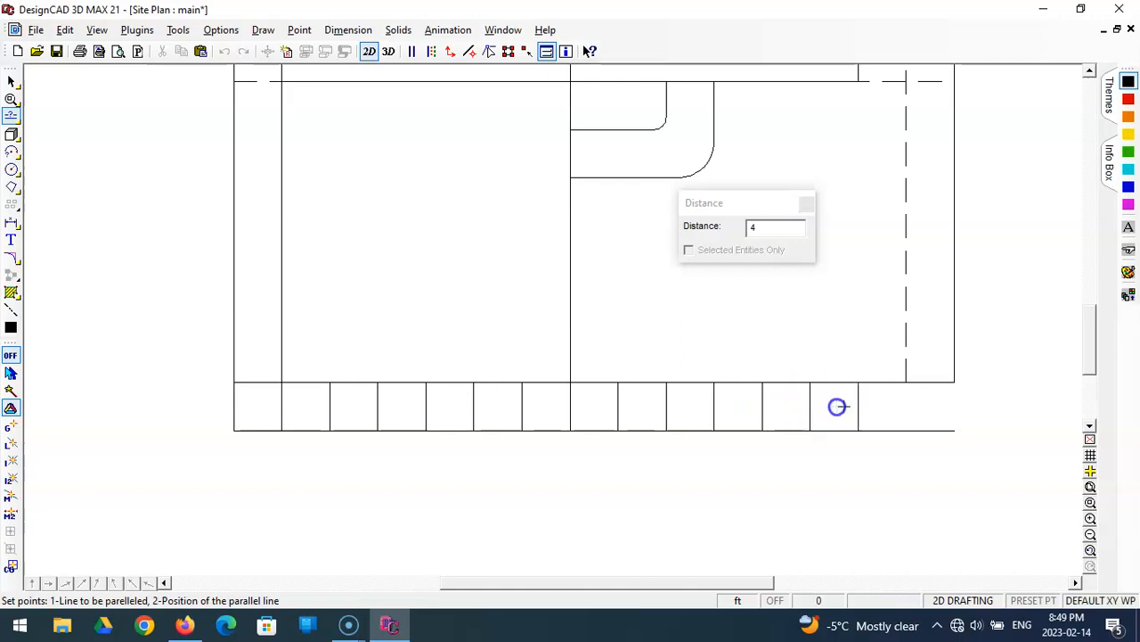
left_click(899, 408)
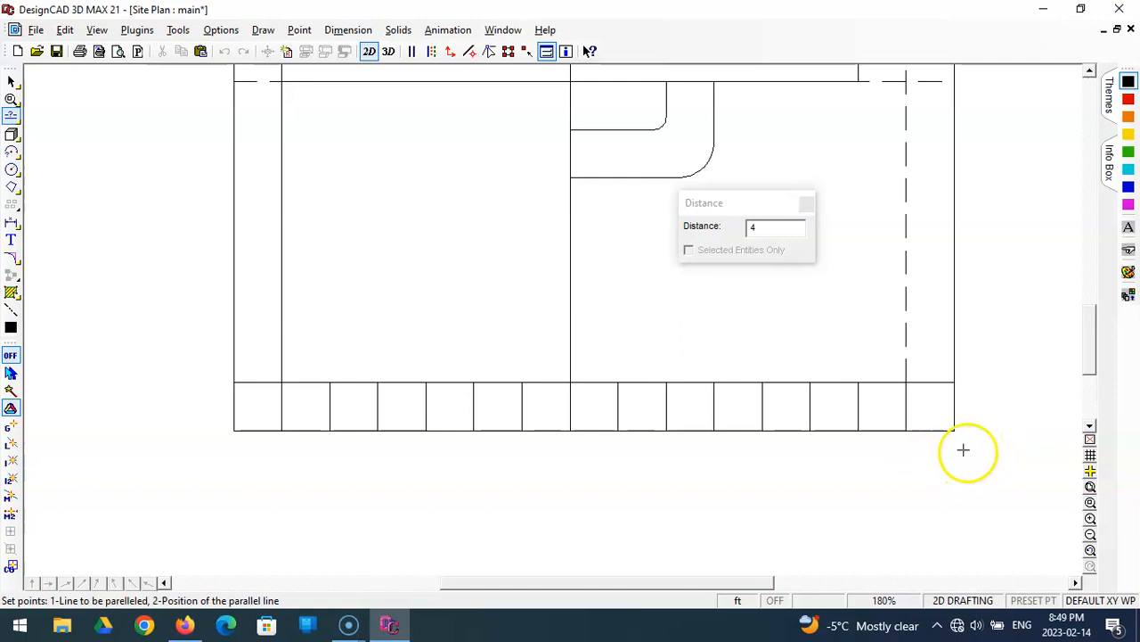
Step: Draw a circle of 0.25 ft radius centred on the lot's rear left corner
left_click(1090, 487)
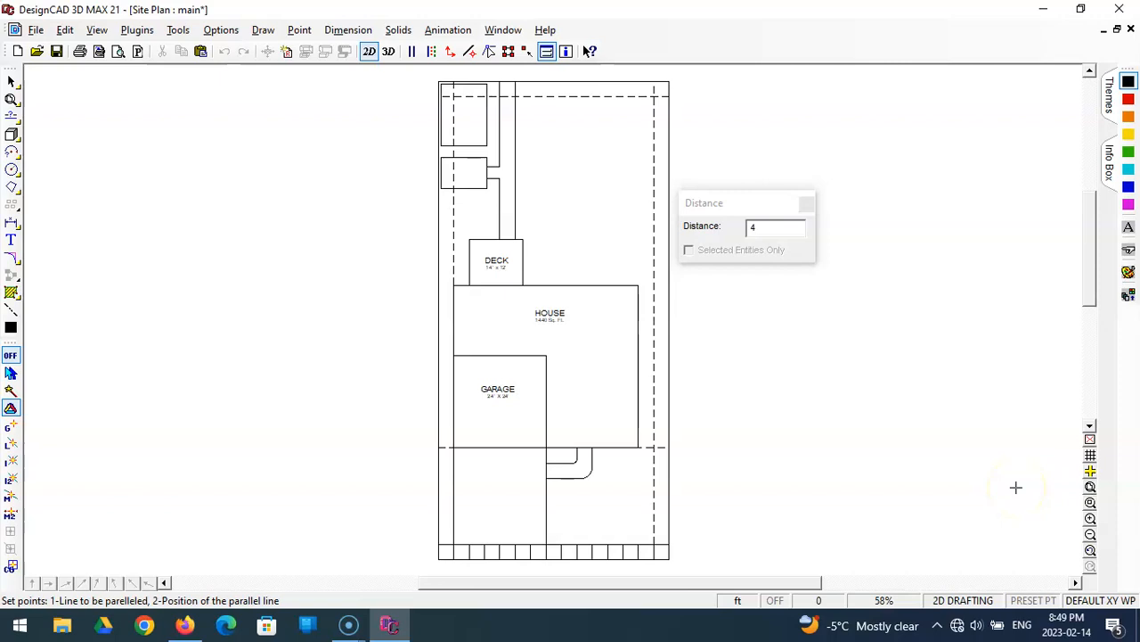
left_click(1091, 503)
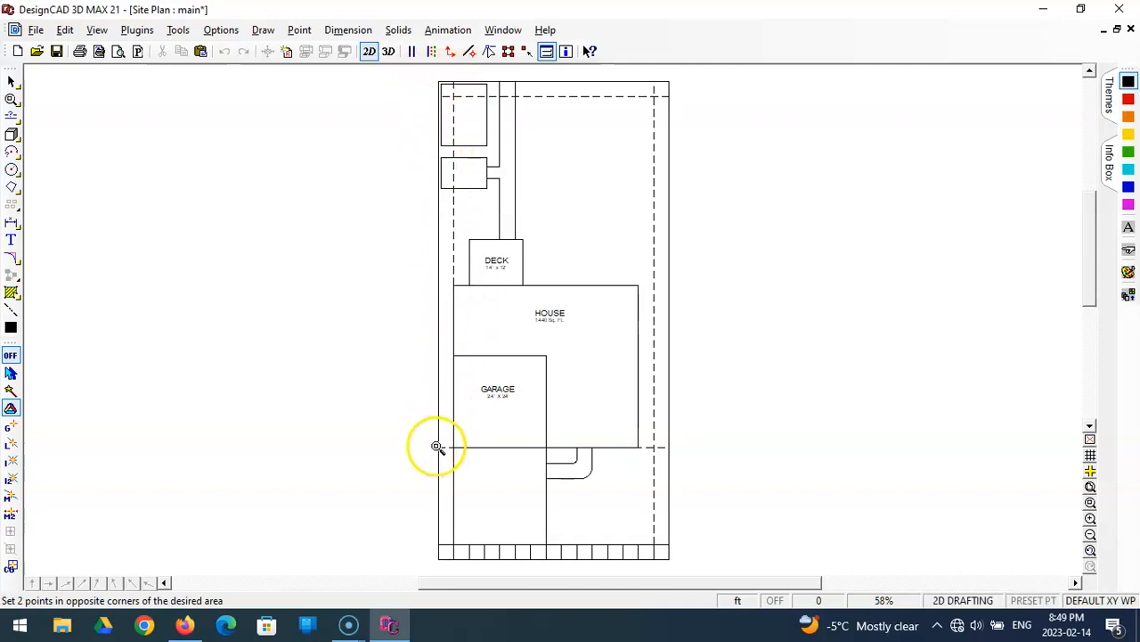
left_click(419, 66)
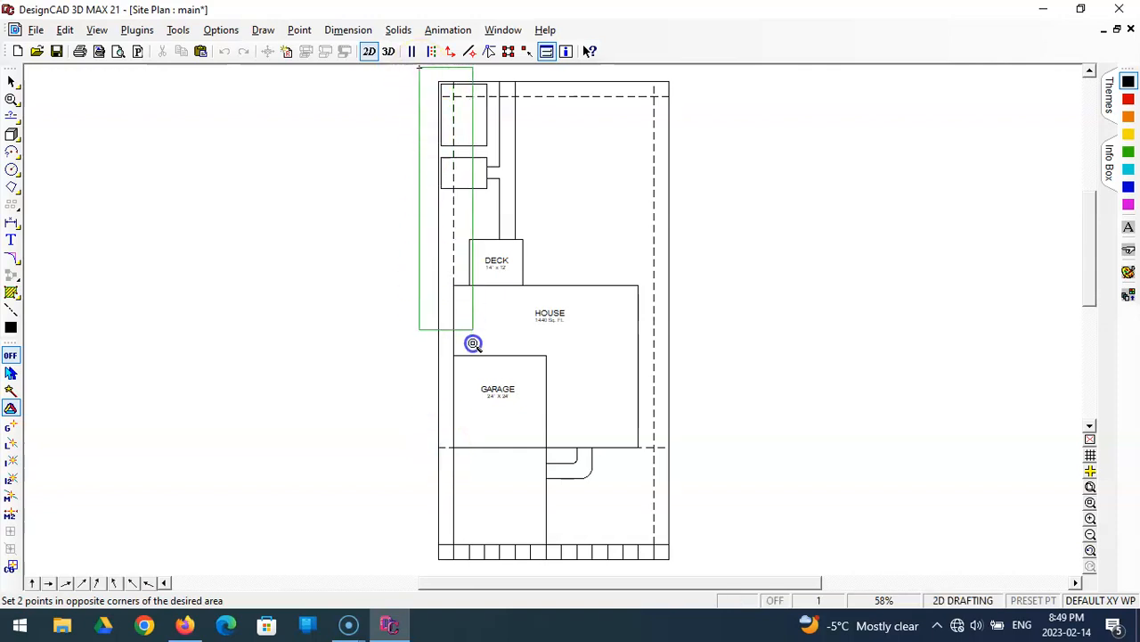
left_click(484, 458)
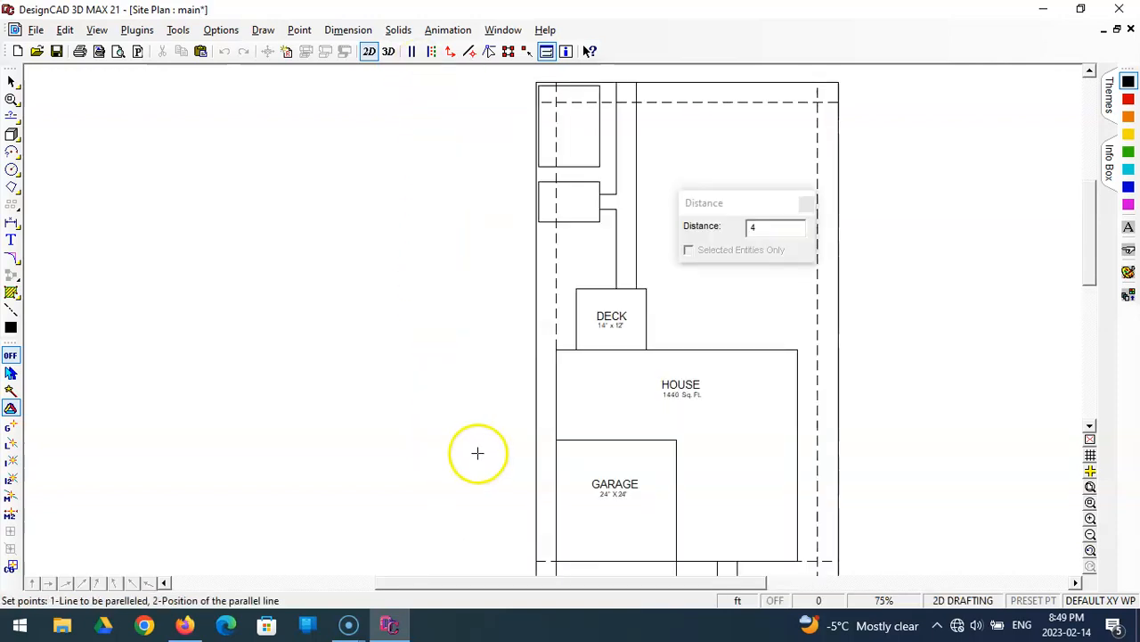
left_click(1089, 503)
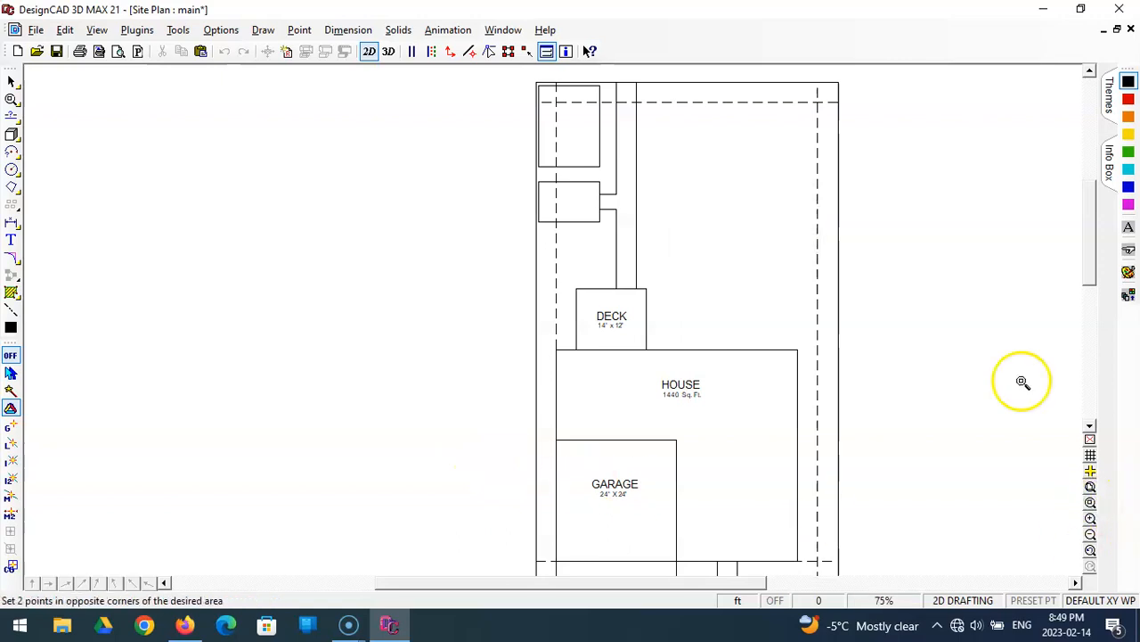
left_click(520, 74)
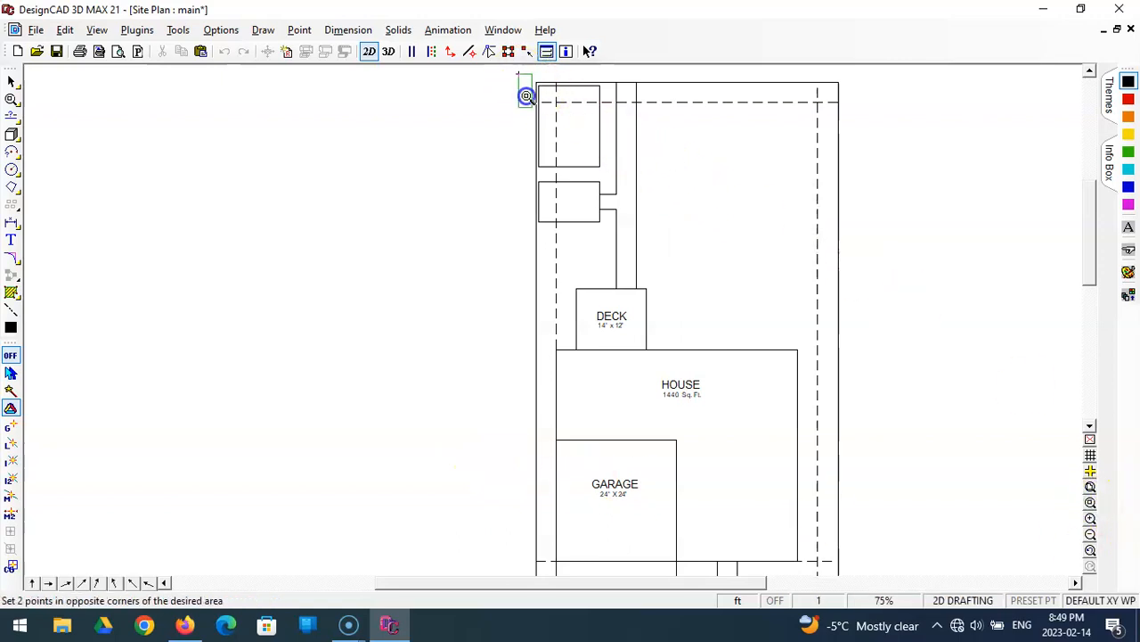
left_click(607, 177)
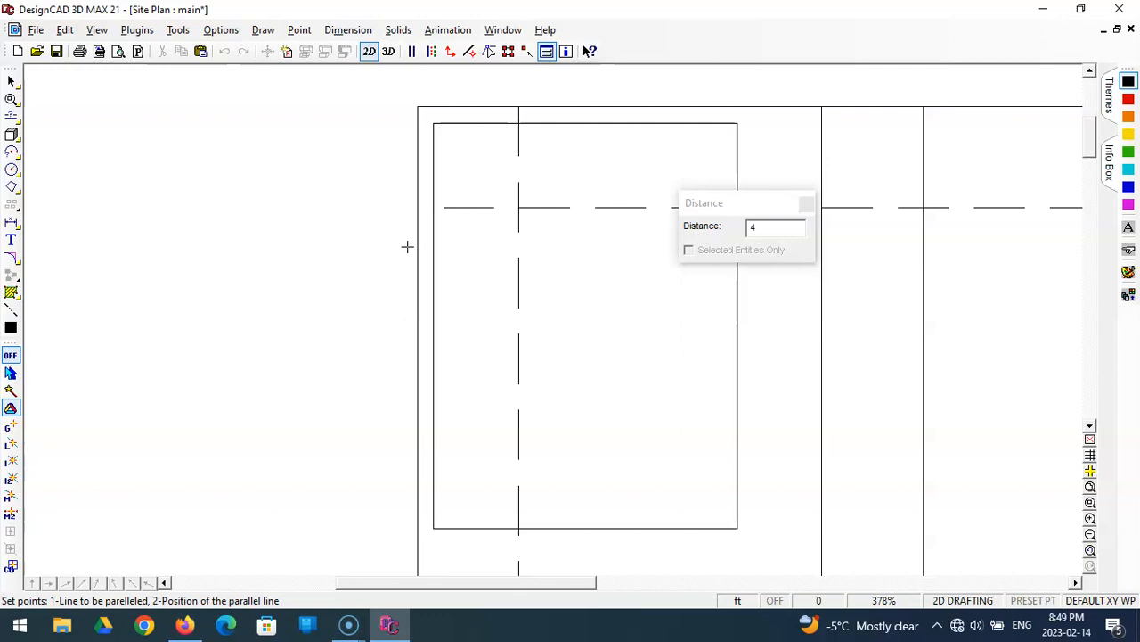
key("Escape")
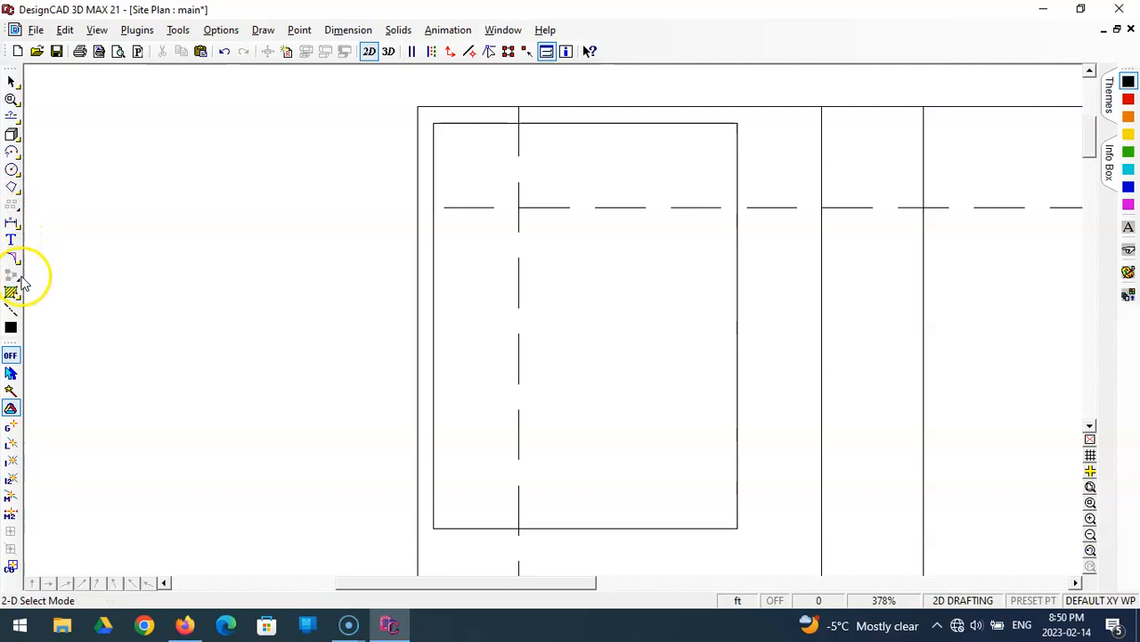
left_click(14, 171)
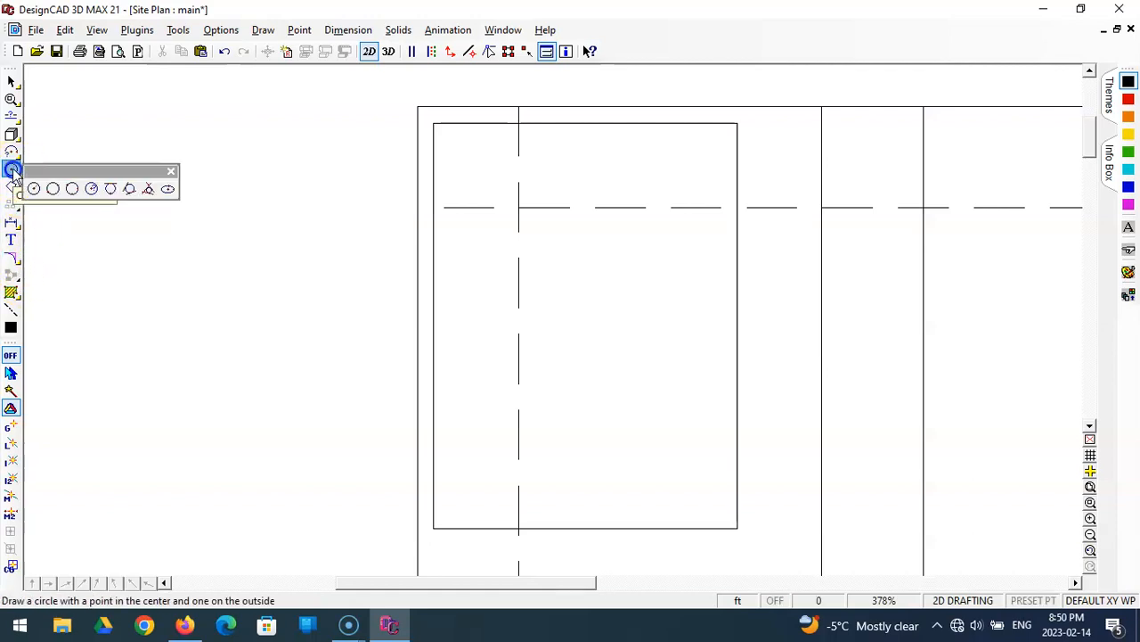
left_click(91, 188)
type("15")
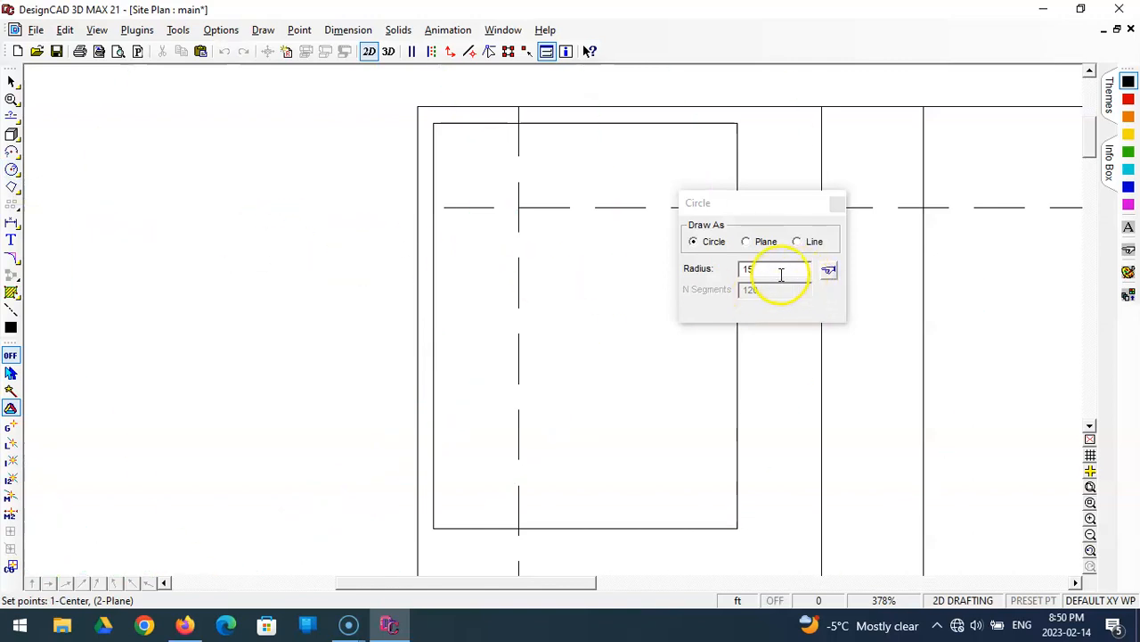
left_click(784, 271)
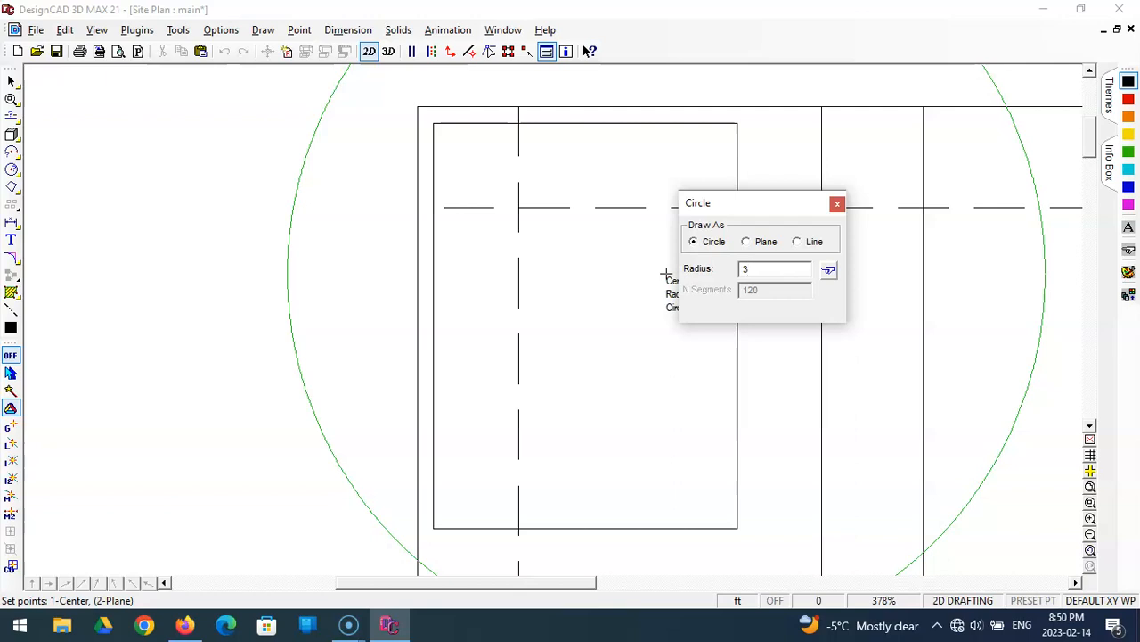
key("Return")
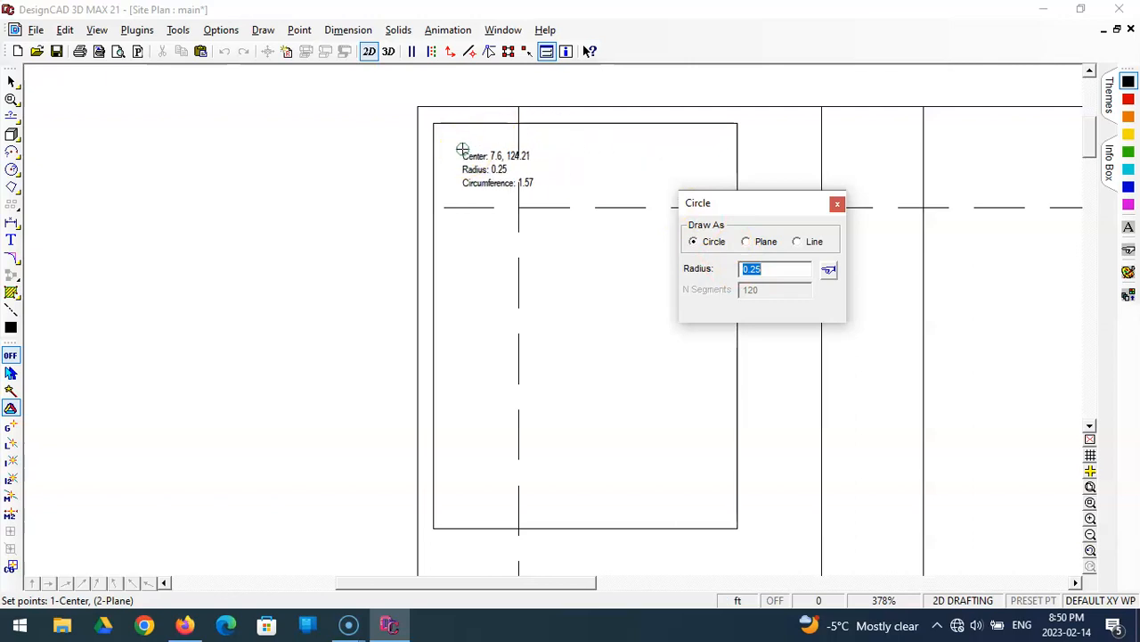
left_click(418, 107)
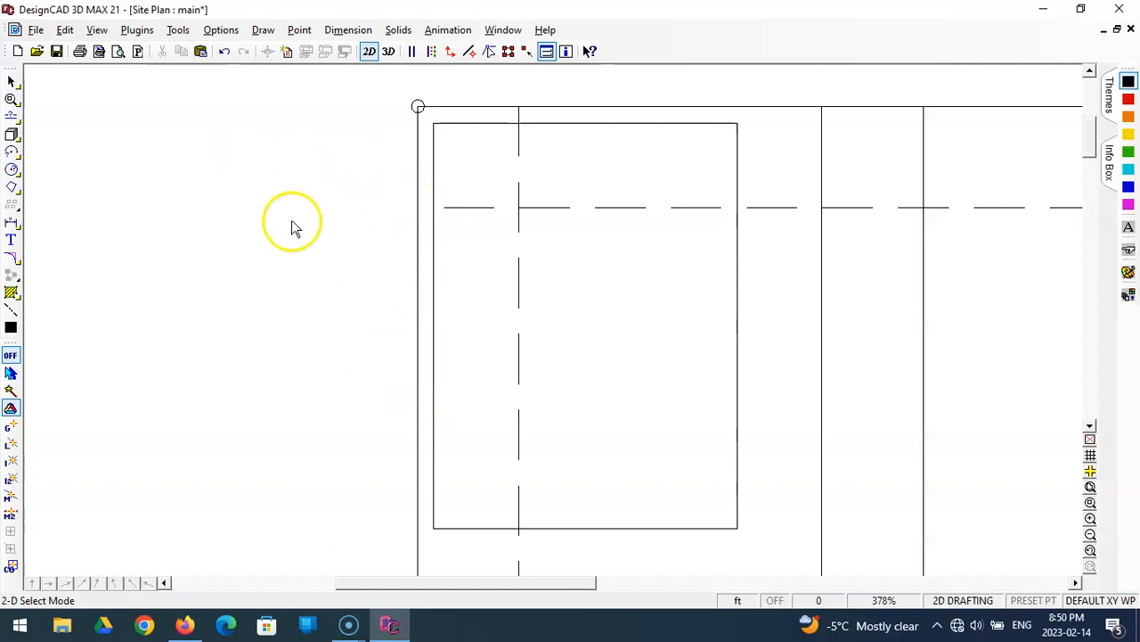
Step: Draw an orthogonal line from the rear left lot corner, 8 ft down the left property line and about 4.8 ft outward
left_click(11, 117)
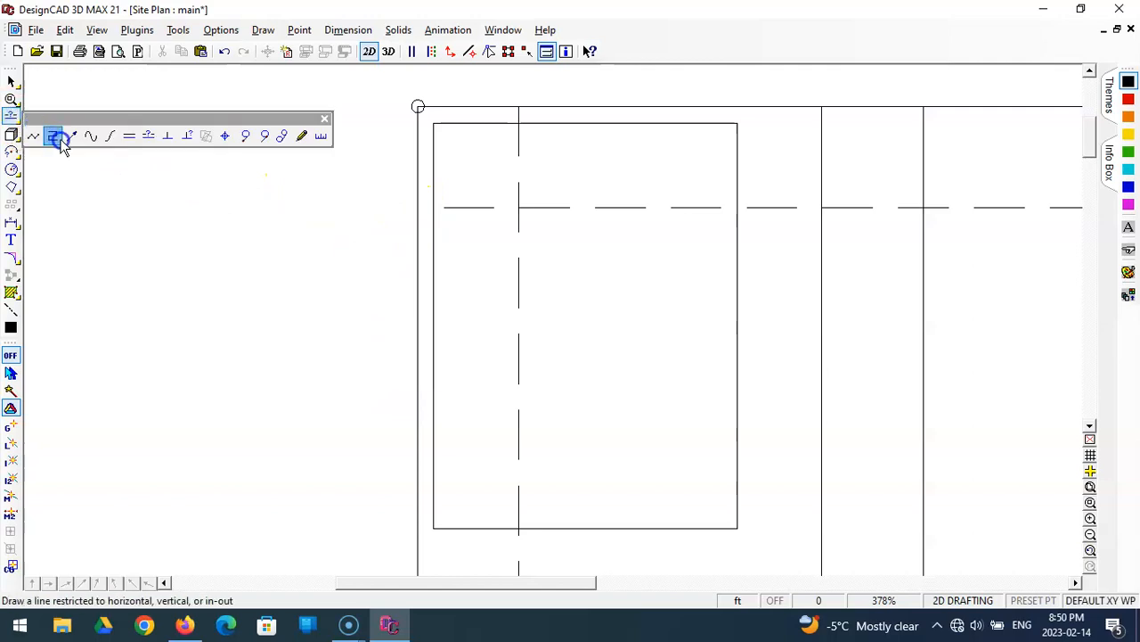
left_click(52, 135)
left_click(418, 106)
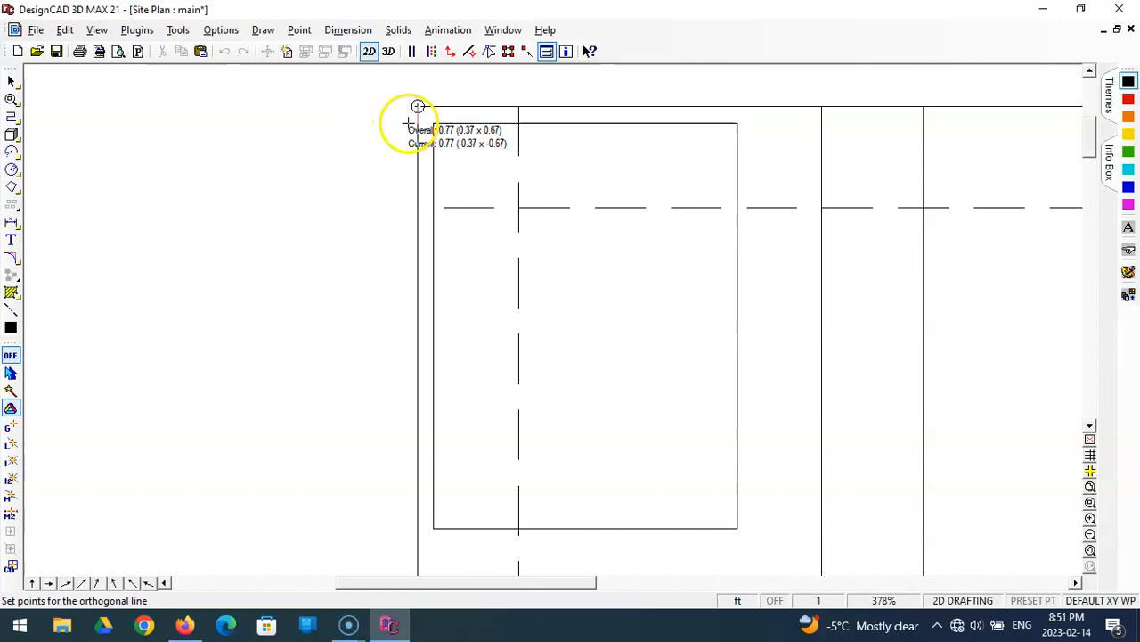
key("apostrophe")
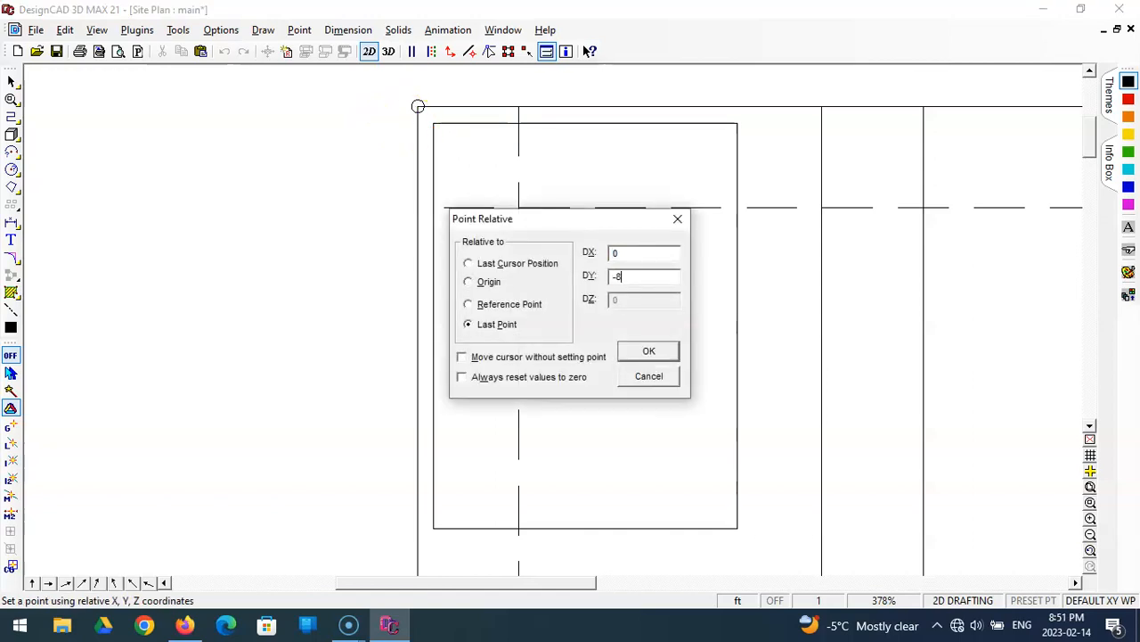
type("-8")
key("Return")
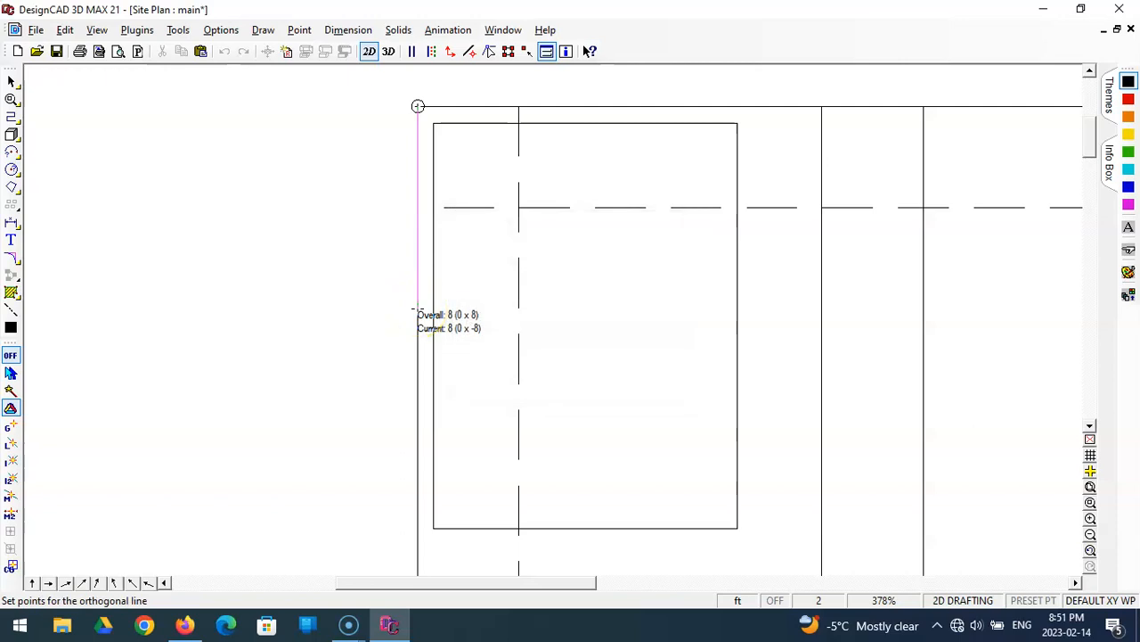
left_click(297, 310)
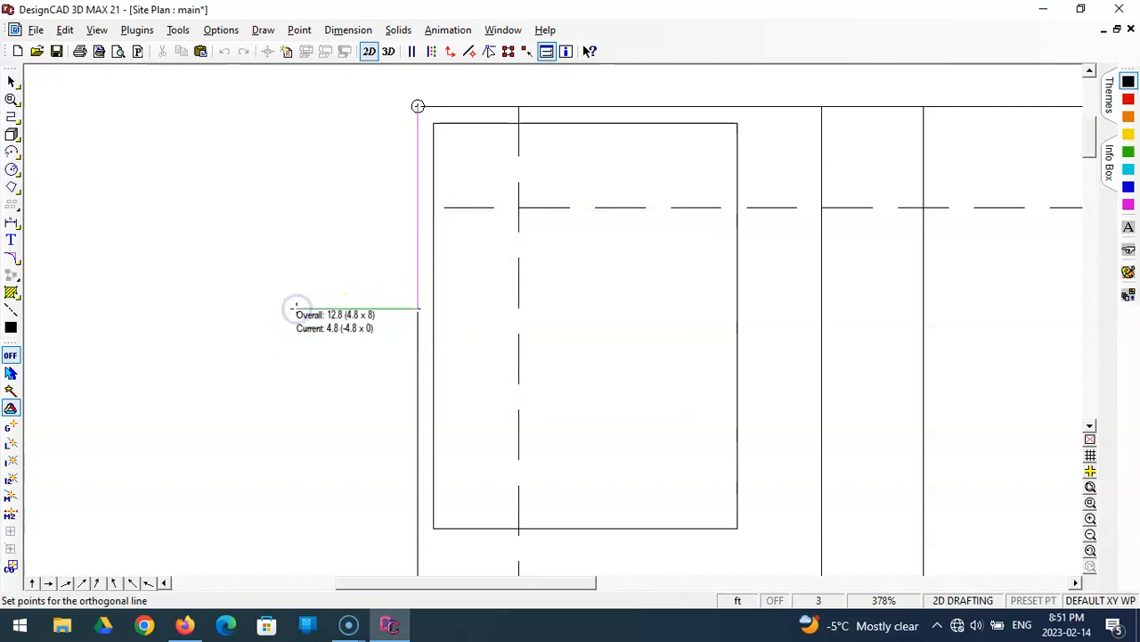
key("space")
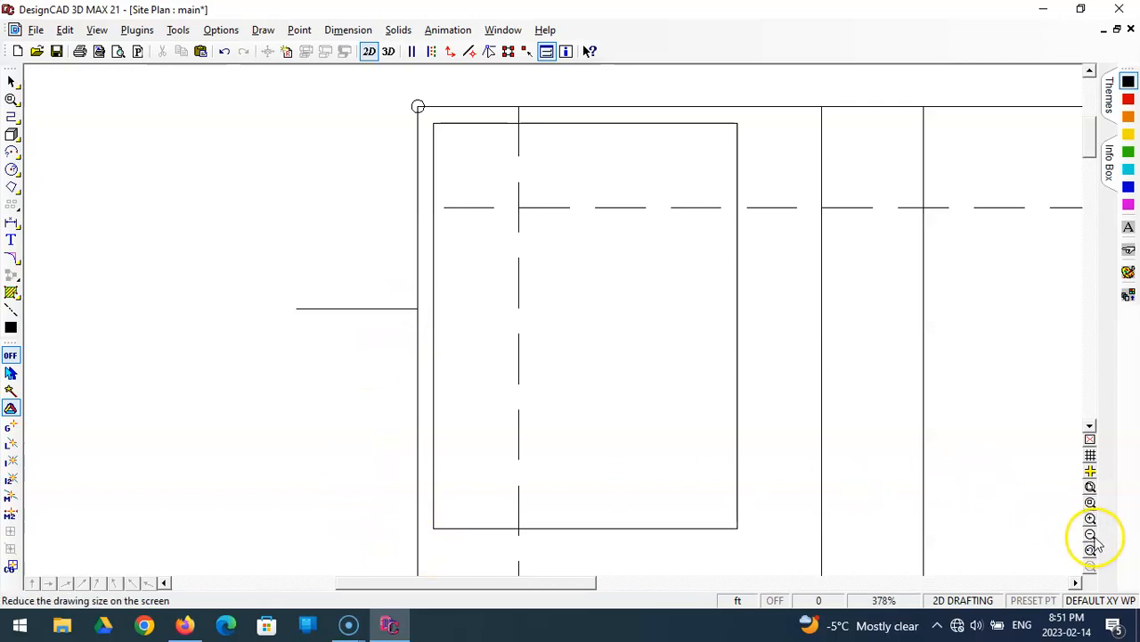
Step: Shorten the rear property line's left end so that it stops clear of the corner circle
left_click(1091, 503)
left_click(395, 83)
left_click(477, 160)
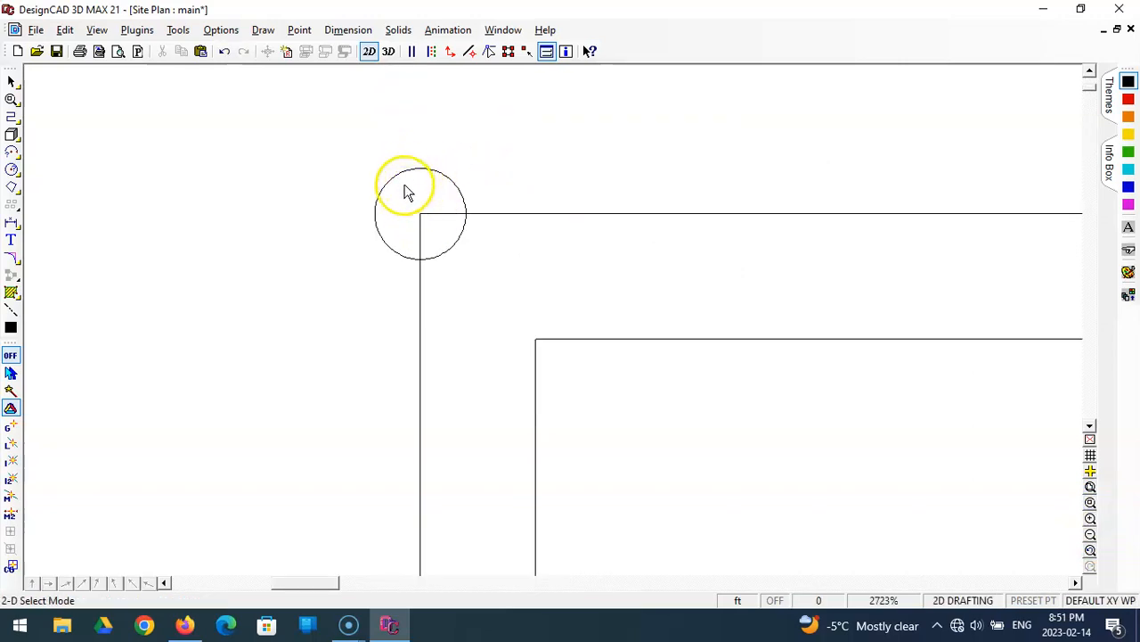
left_click(420, 214)
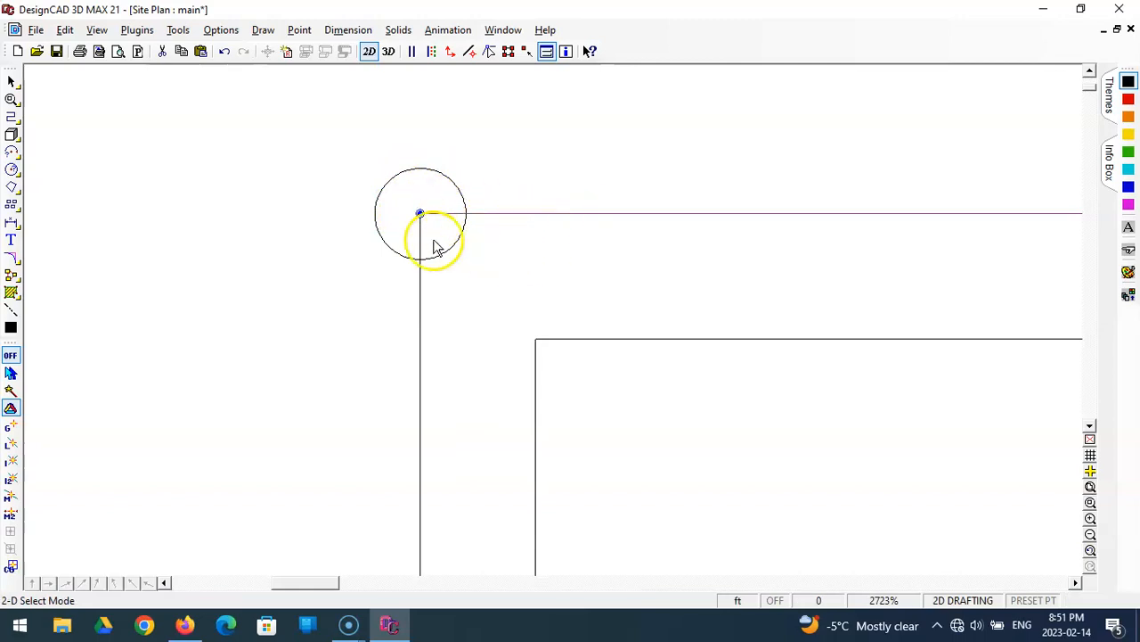
left_click(12, 256)
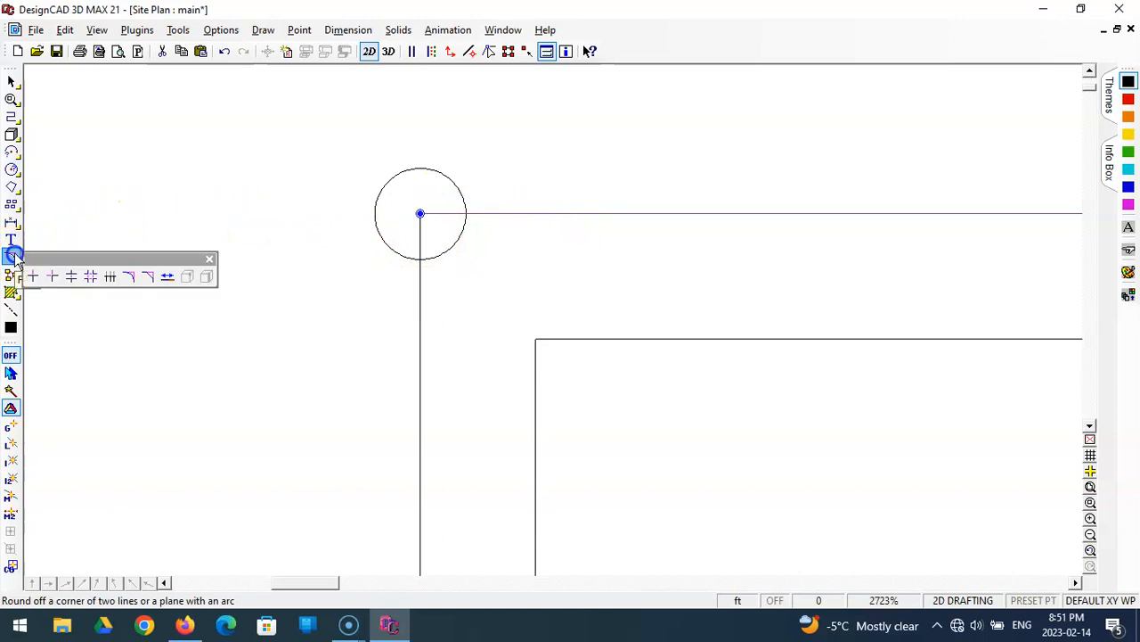
left_click(164, 277)
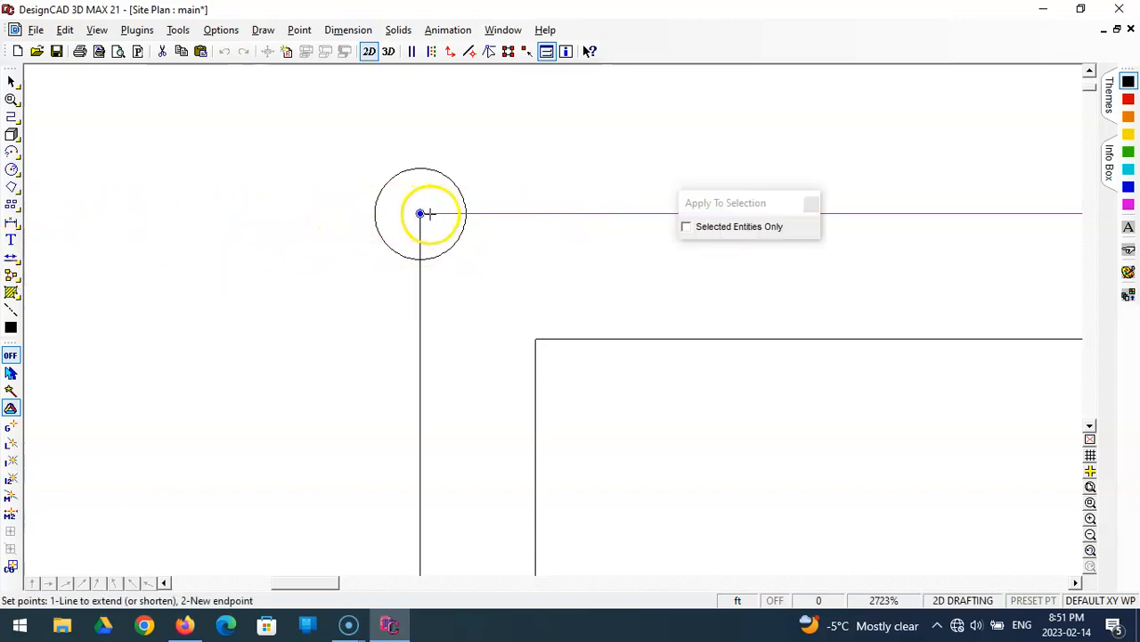
left_click(531, 216)
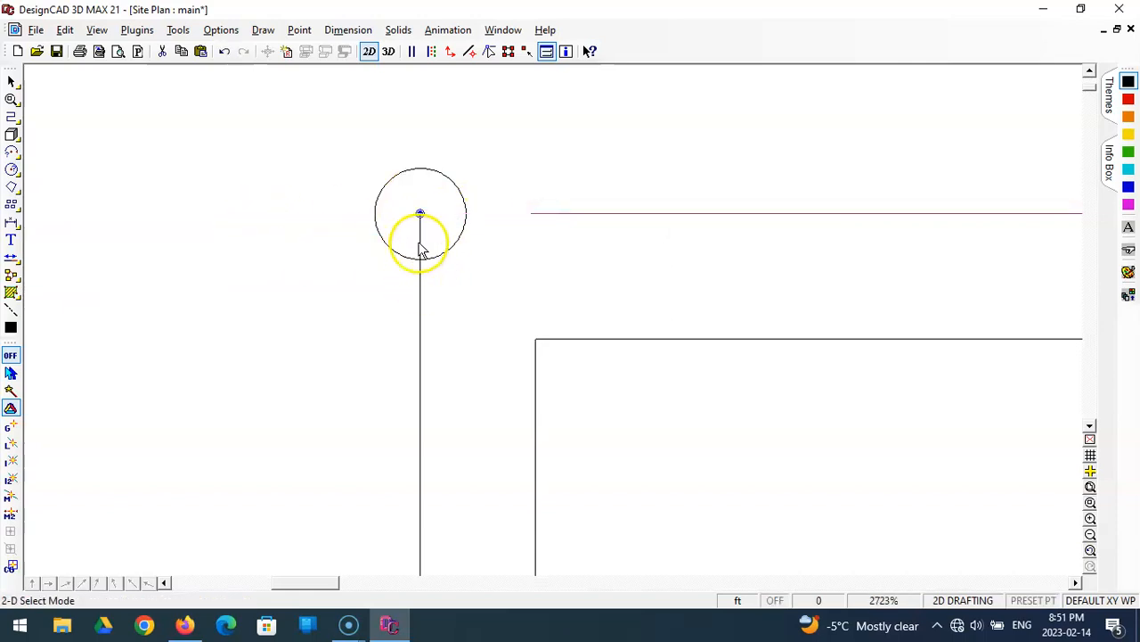
left_click(11, 257)
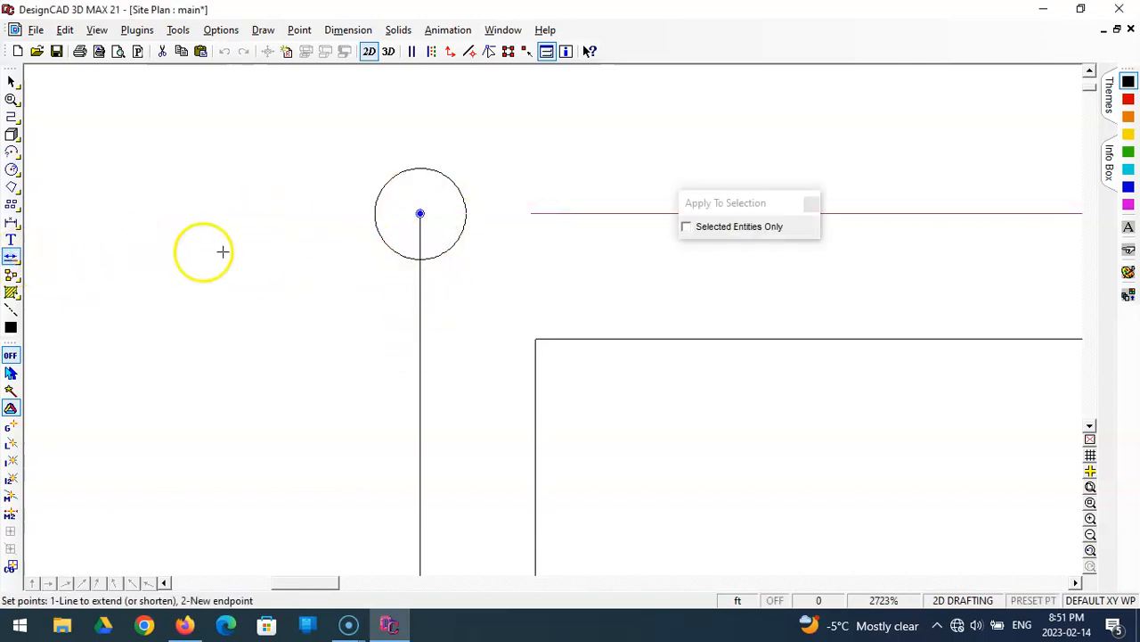
left_click(420, 215)
left_click(418, 405)
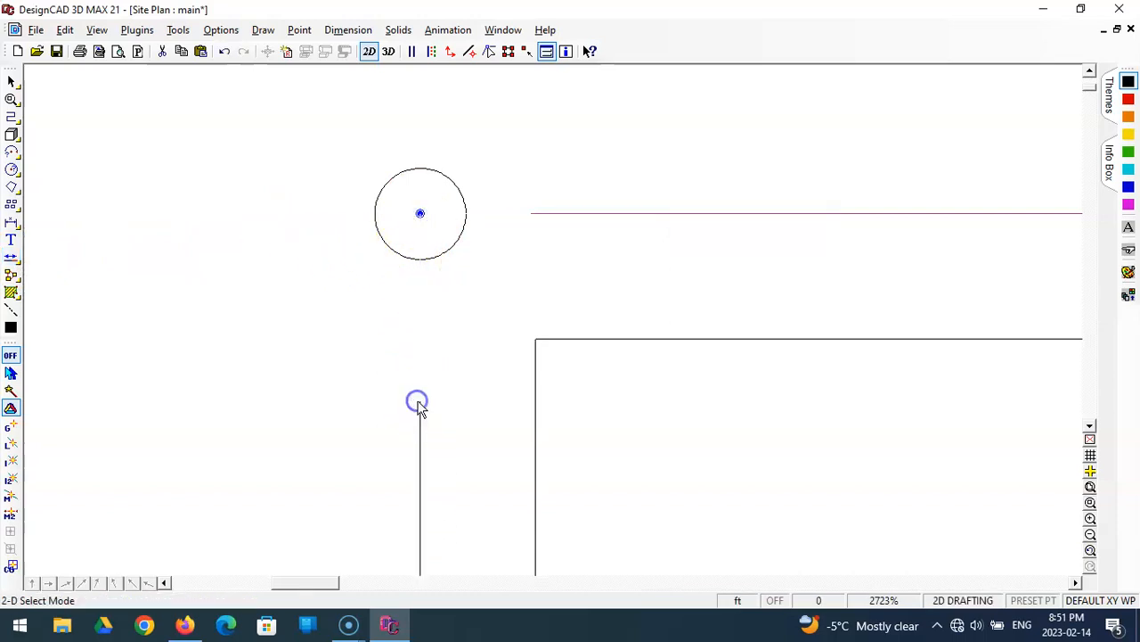
left_click(287, 50)
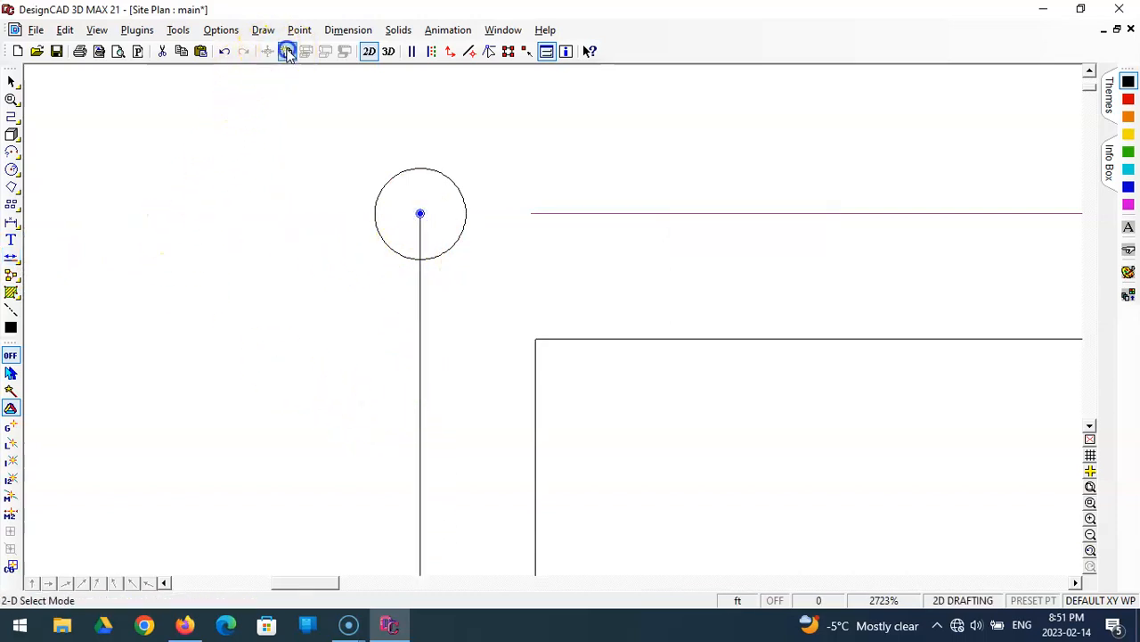
Step: Shorten the rear end of the left property line so that it stops clear of the corner circle
left_click(11, 256)
left_click(419, 213)
left_click(406, 389)
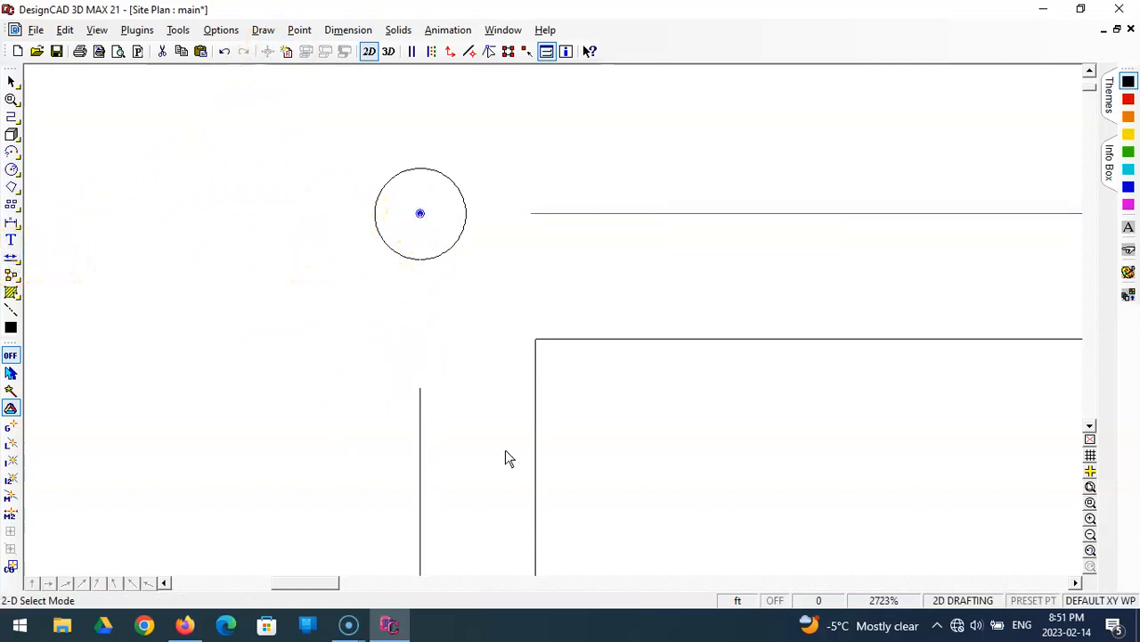
Step: Start an array of the rear left corner circle and set it to 14 columns
left_click(412, 293)
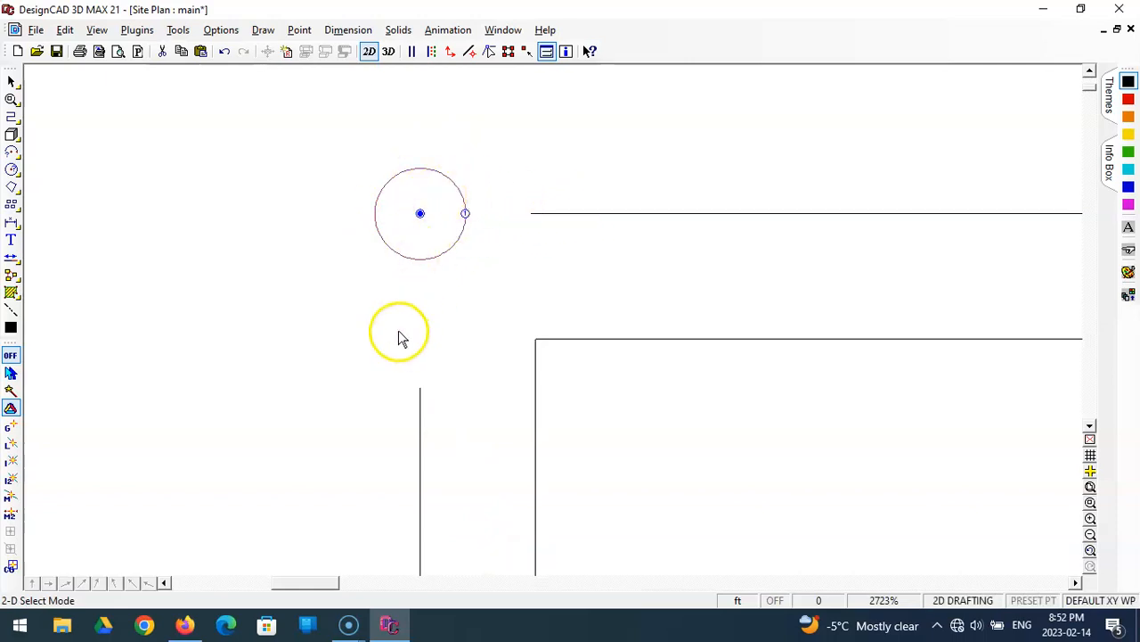
left_click(1090, 488)
left_click(1090, 504)
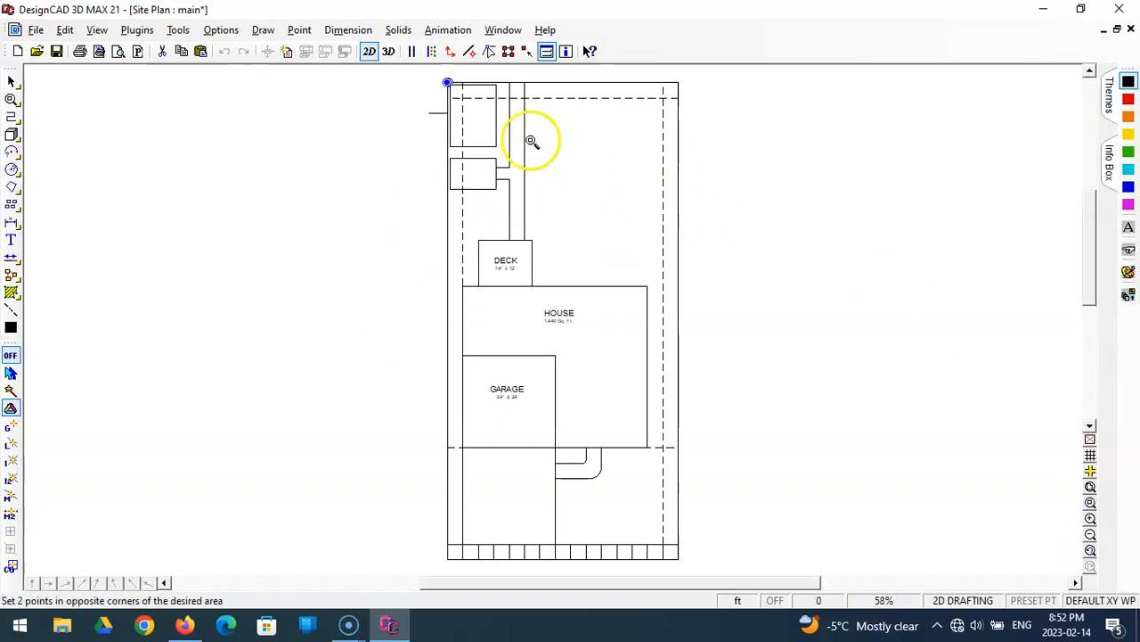
left_click(415, 77)
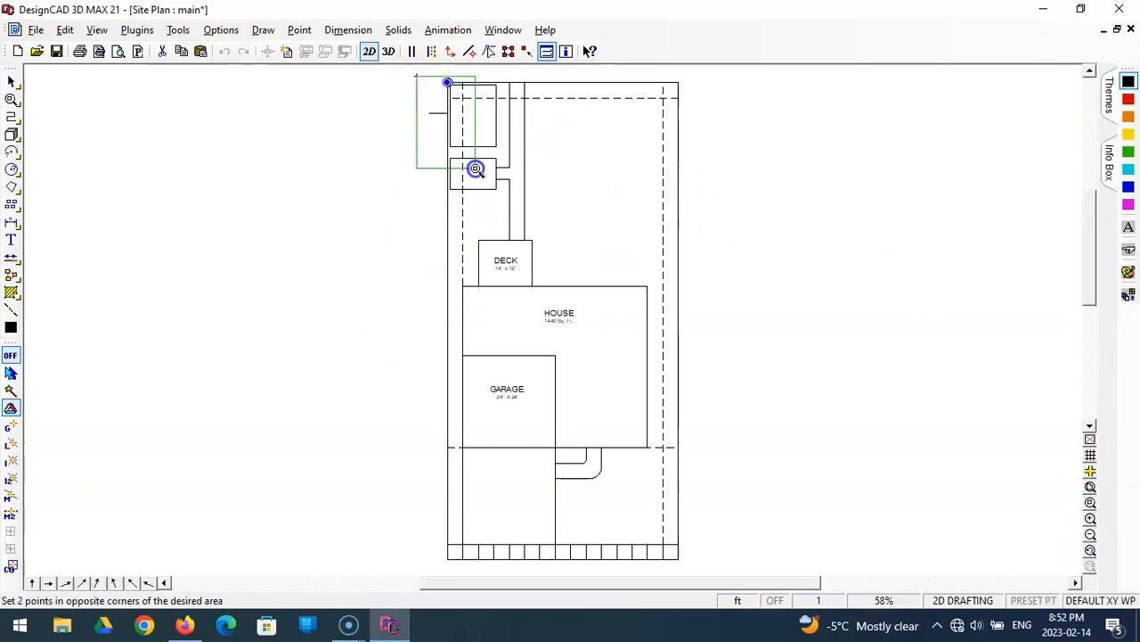
left_click(476, 169)
left_click(318, 176)
left_click(234, 310)
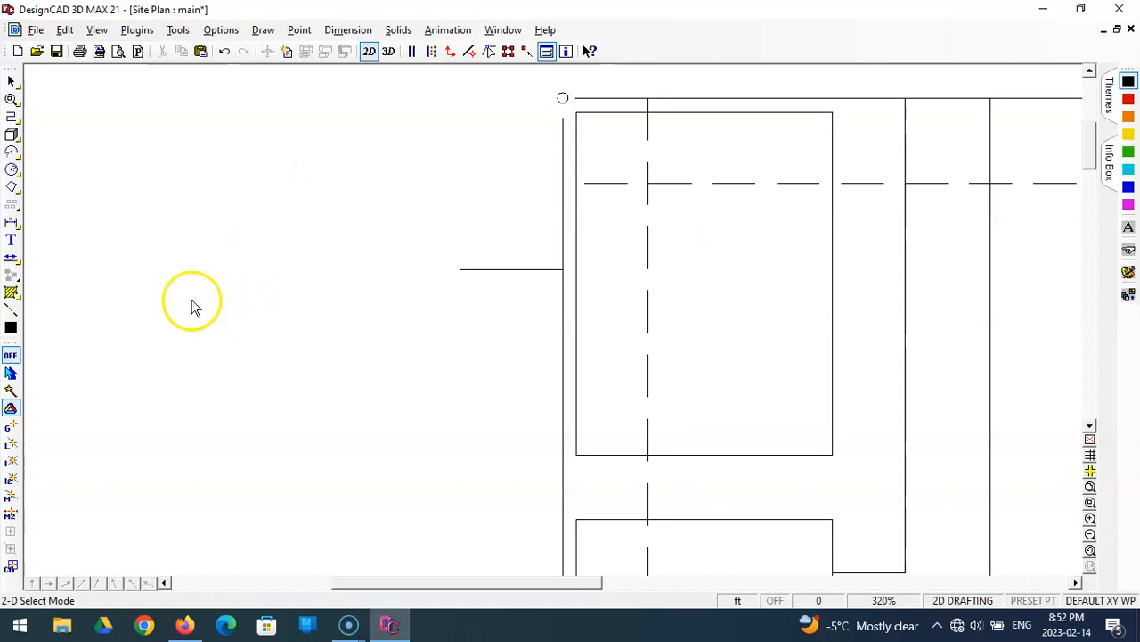
left_click(563, 98)
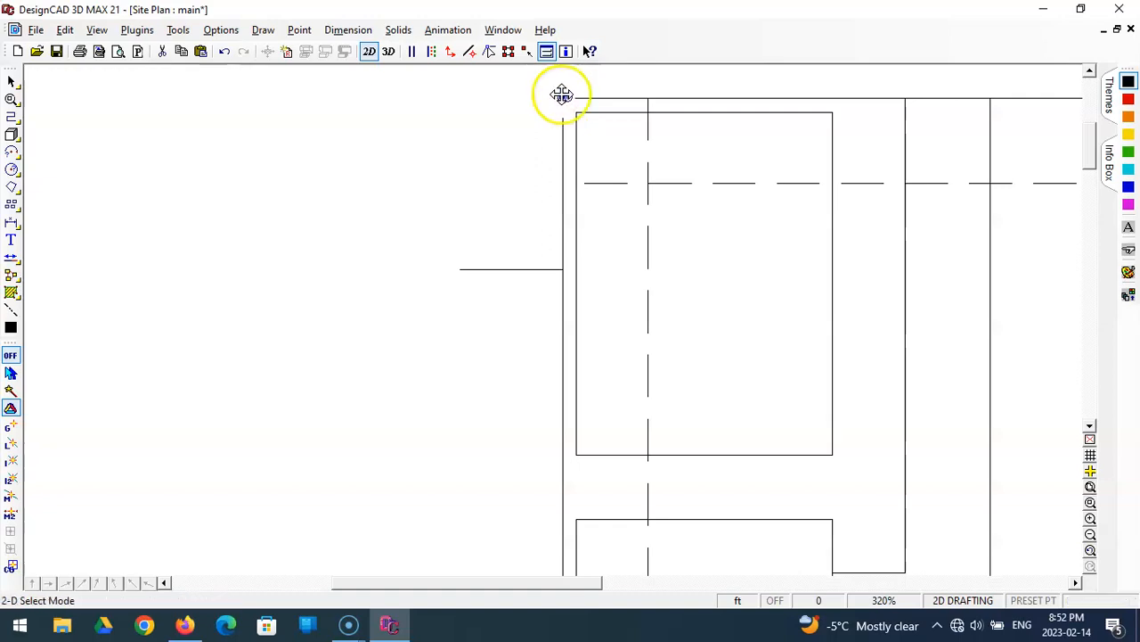
left_click(12, 209)
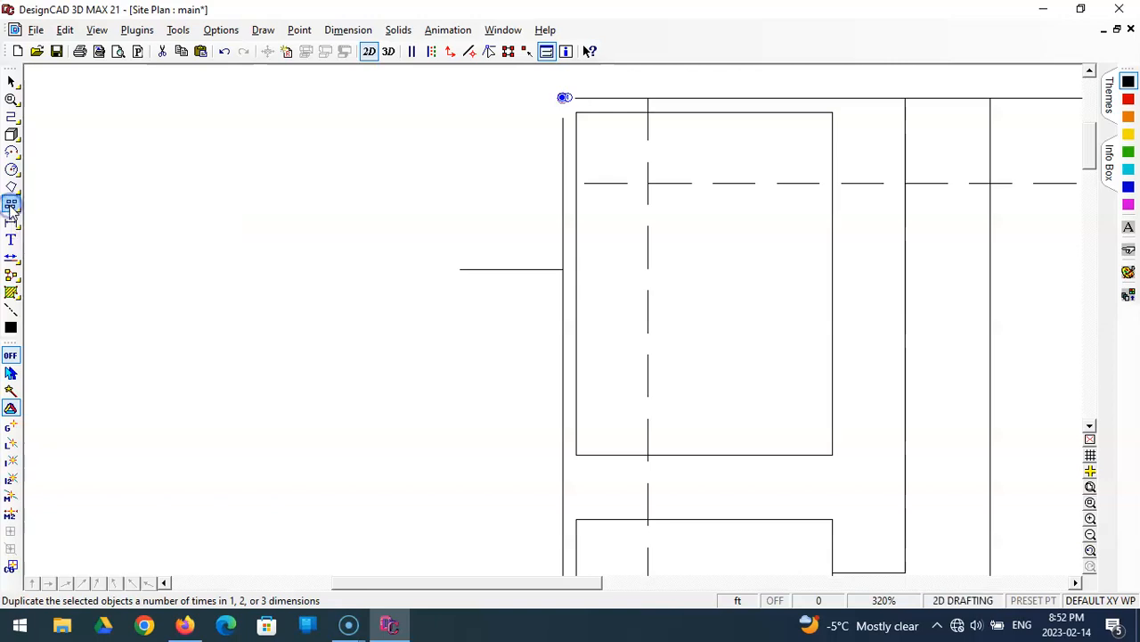
left_click(31, 224)
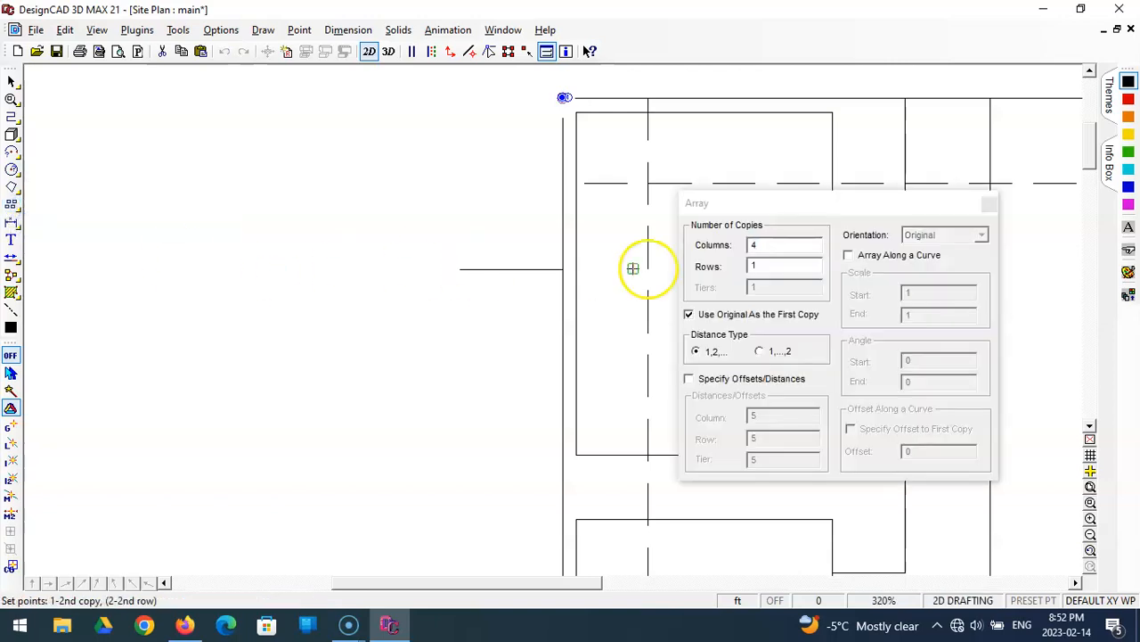
left_click_drag(874, 207, 272, 105)
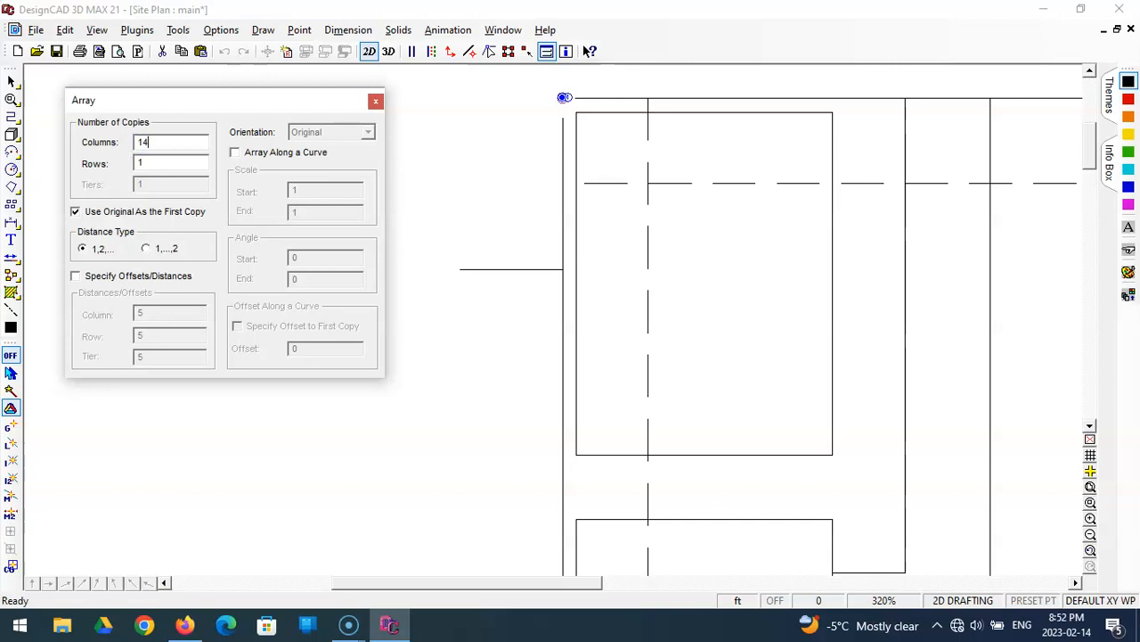
left_click(499, 165)
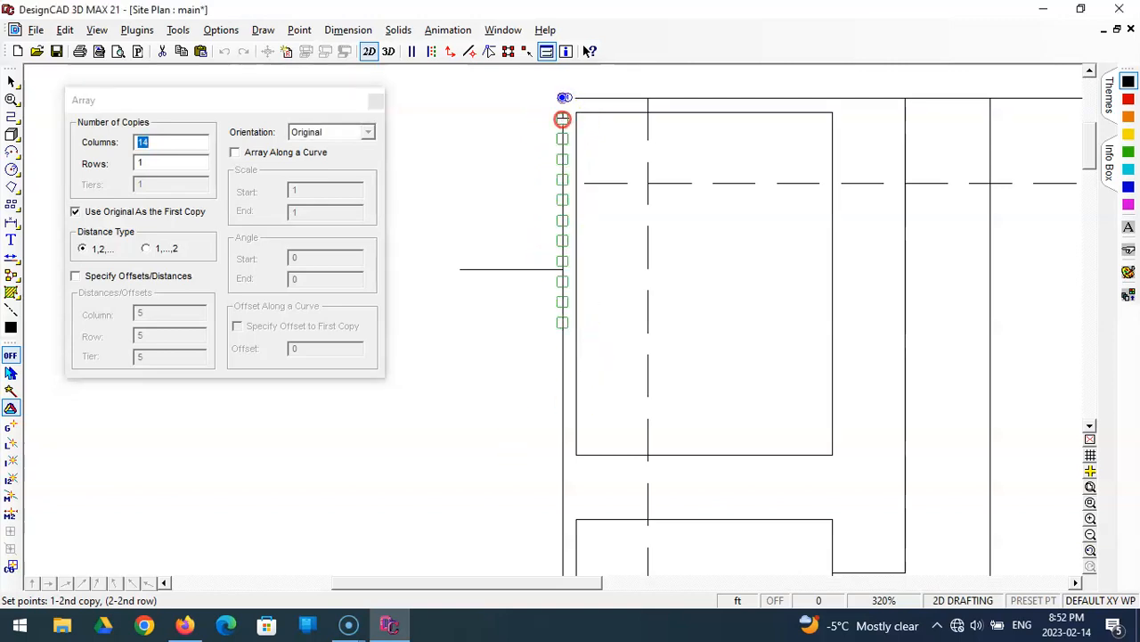
left_click(564, 120)
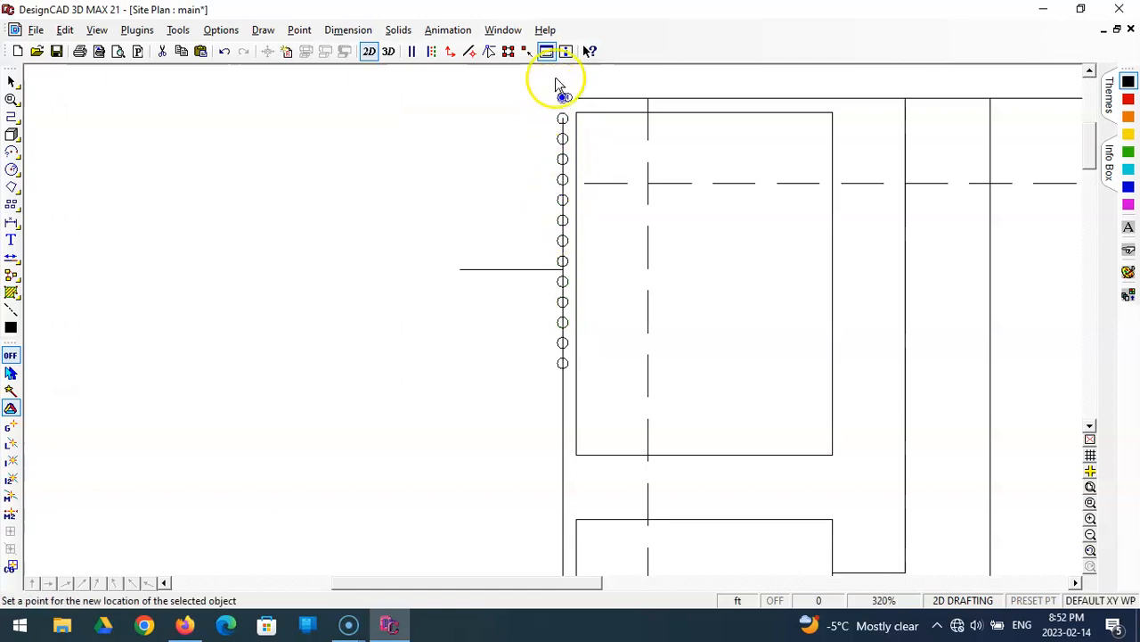
key("ctrl+z")
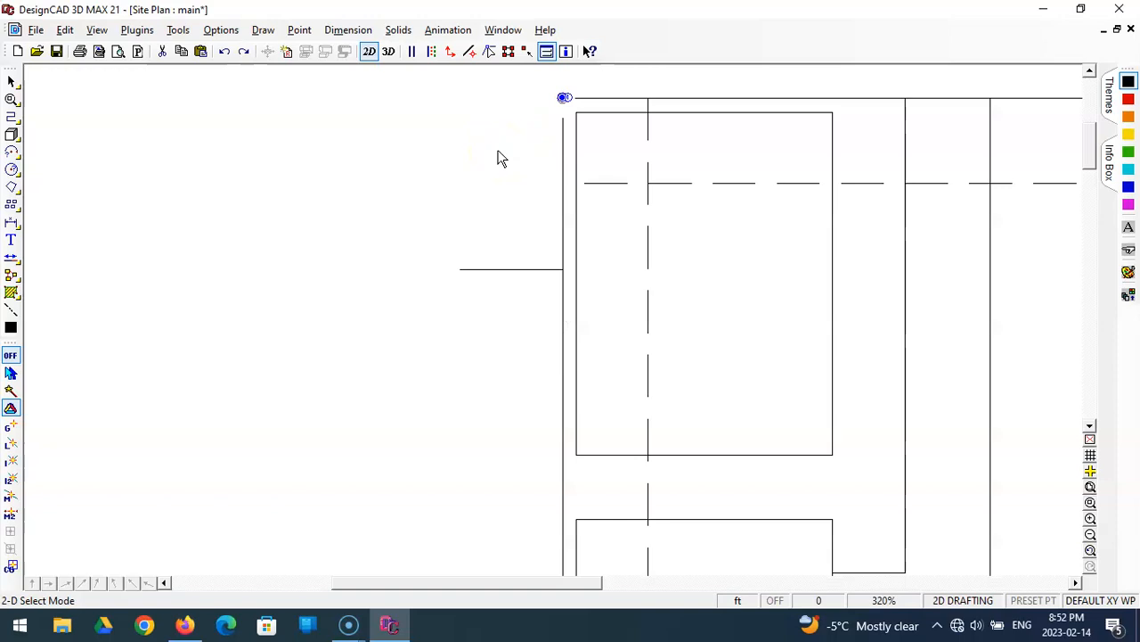
Step: Array the corner circle down the left property line in 14 columns, placing the second copy at the 8 ft reference line
left_click(12, 203)
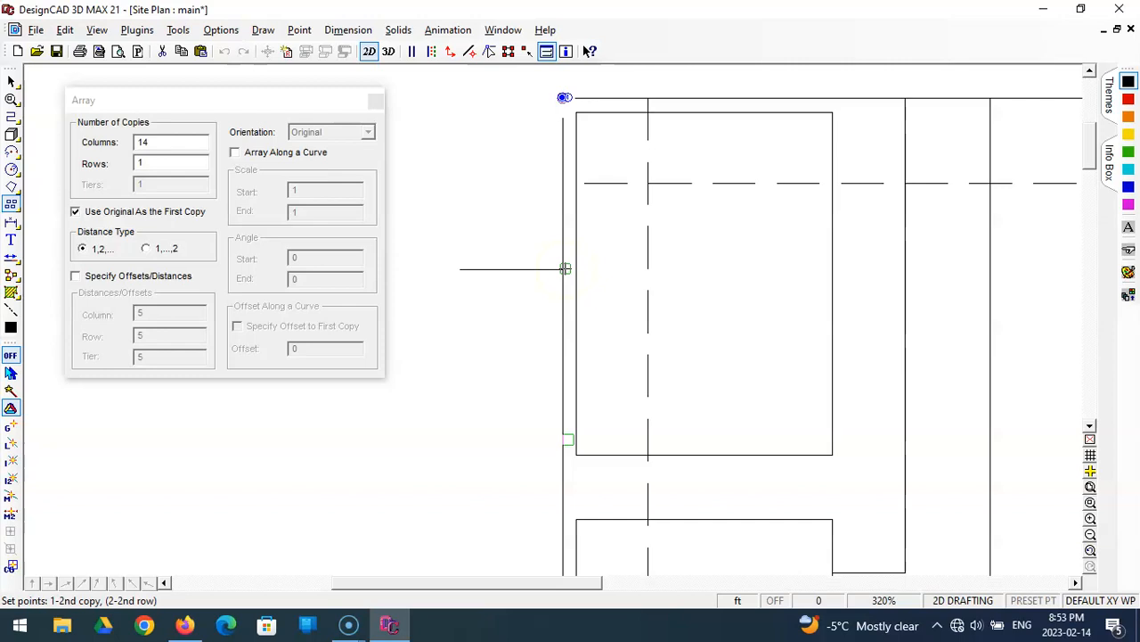
left_click(565, 268)
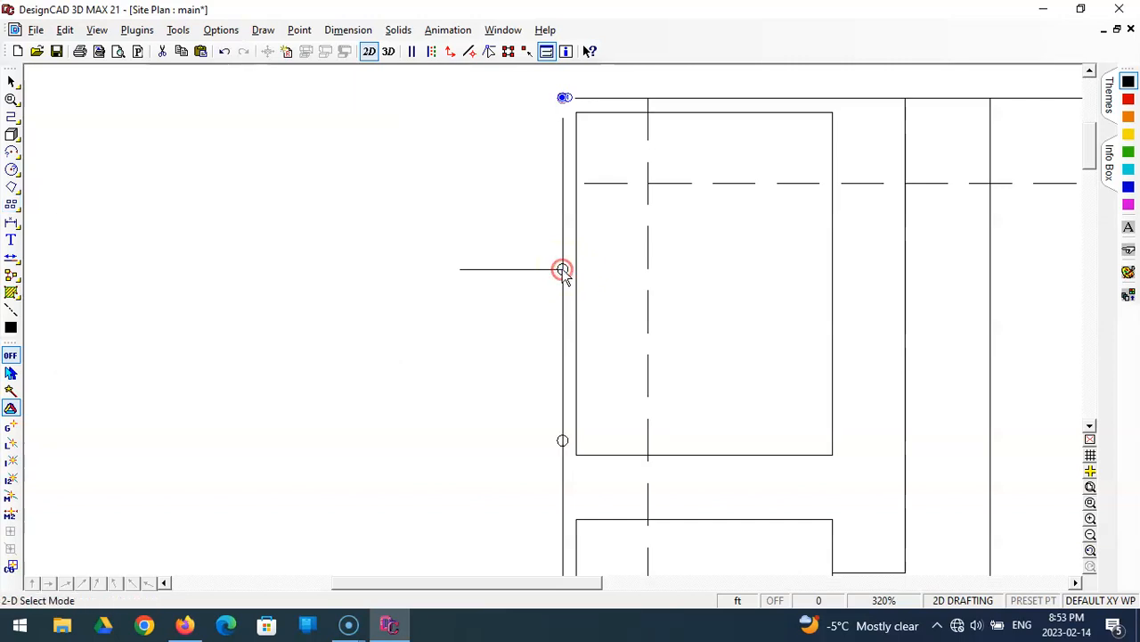
left_click(1103, 489)
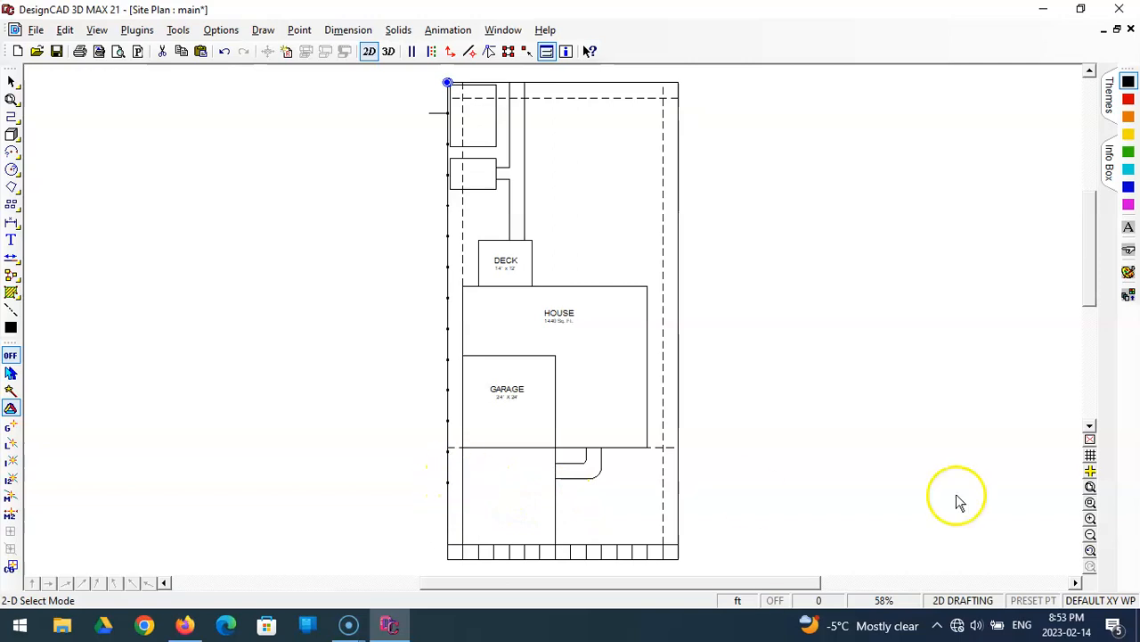
Step: Delete the last arrayed circle on the left property line, well in front of the house's front line
left_click(1090, 504)
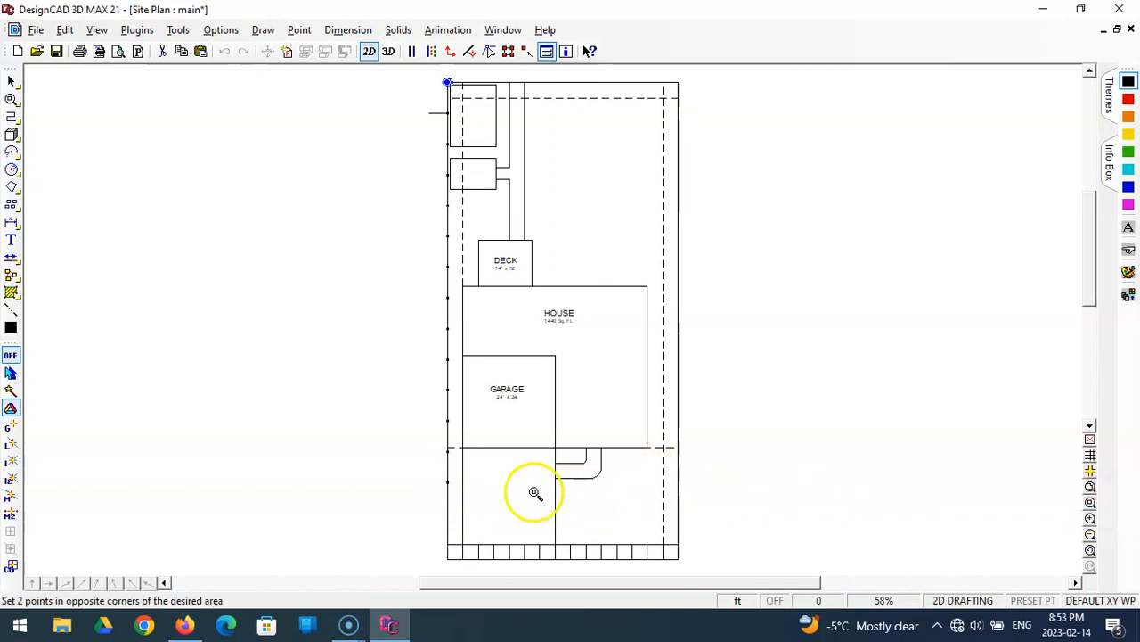
left_click(476, 497)
left_click(428, 428)
left_click(539, 479)
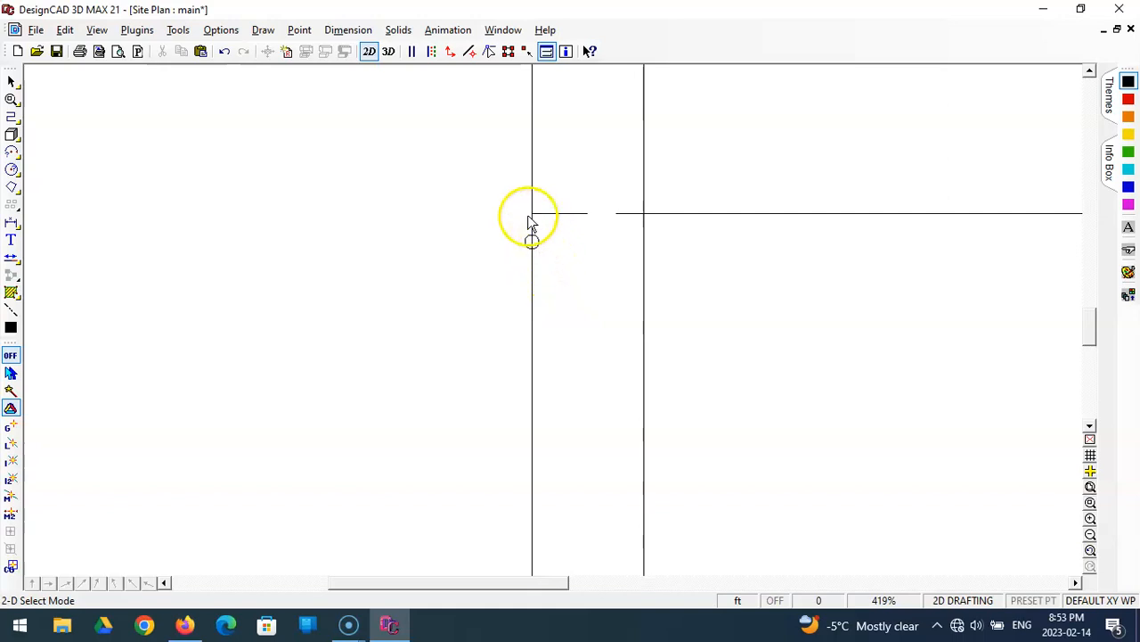
Step: Move the remaining circle just in front of the house's front line off the left property line into the empty area outside the lot
left_click(538, 243)
left_click_drag(536, 243, 422, 209)
left_click(544, 252)
left_click(382, 277)
left_click(382, 301)
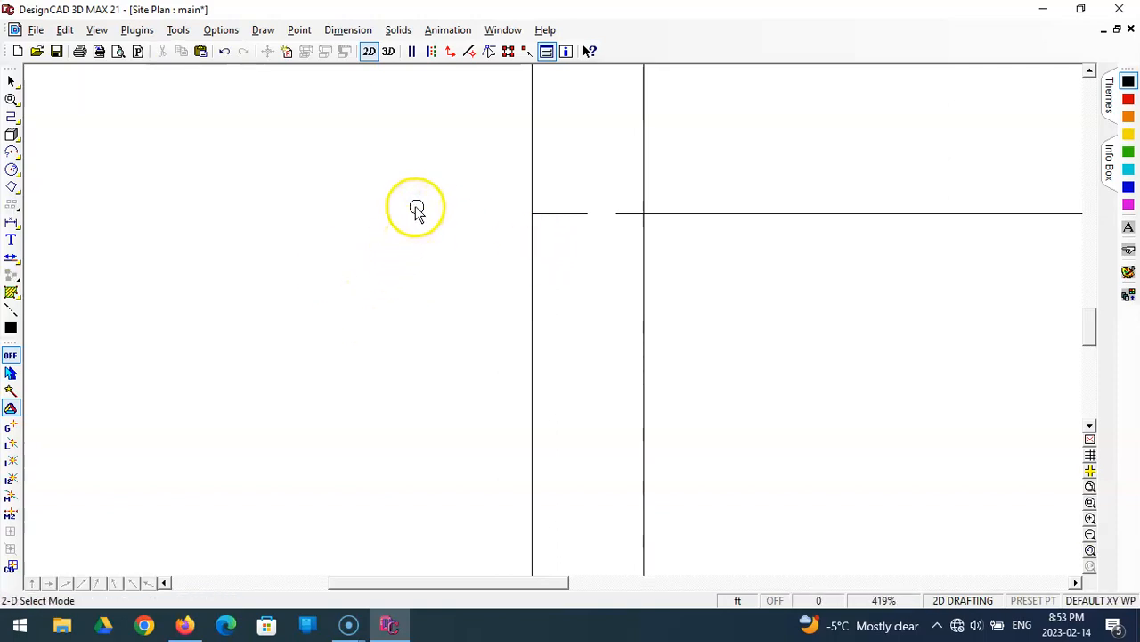
Step: Try to move the circle outside the lot onto the junction of the house's front line and left property line, and undo its relocation
left_click(419, 208)
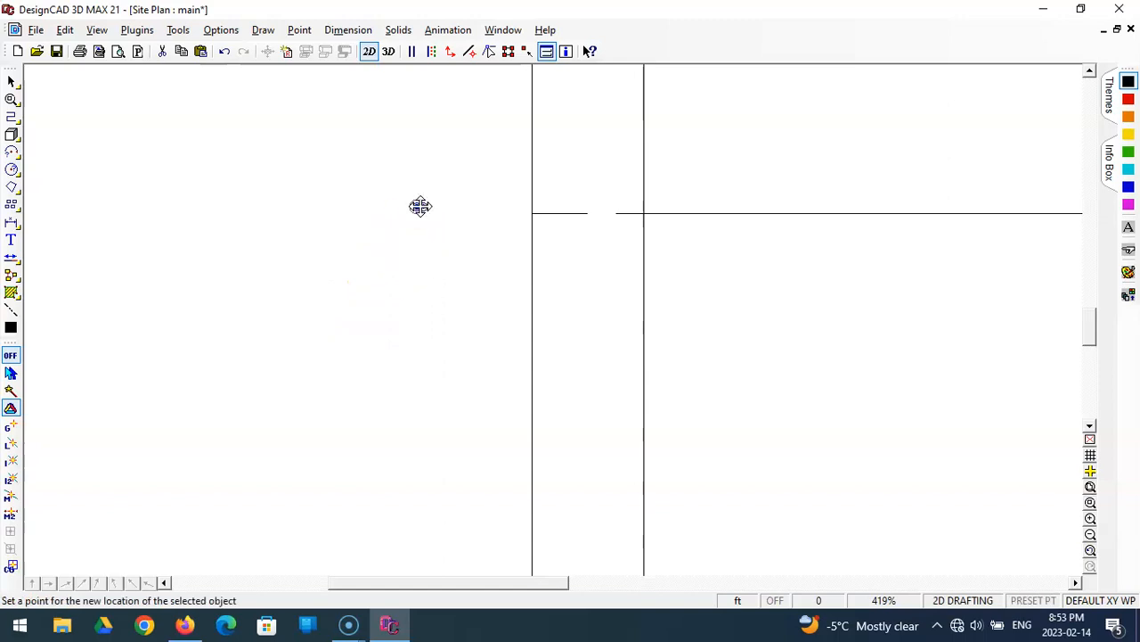
left_click(418, 207)
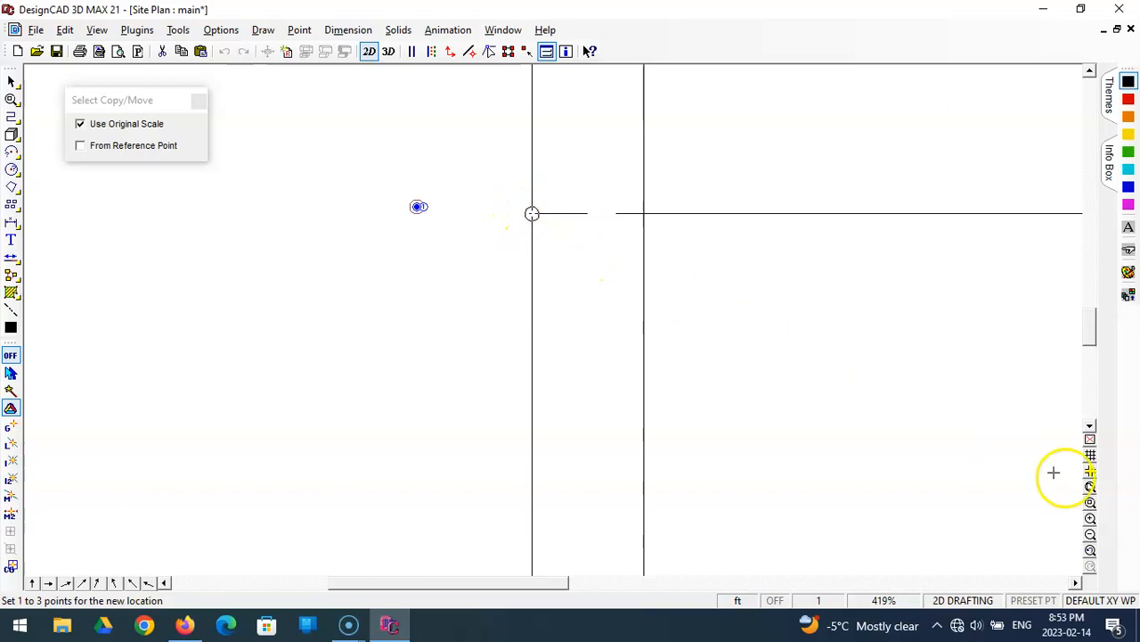
left_click(1092, 488)
left_click(1090, 504)
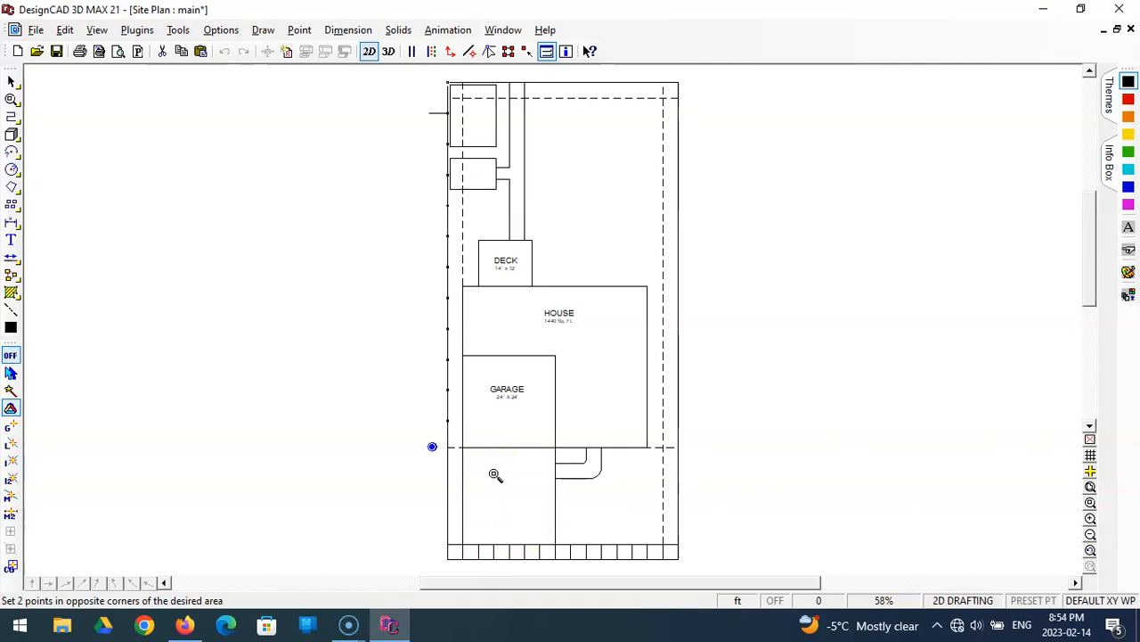
key("ctrl+v")
key("Escape")
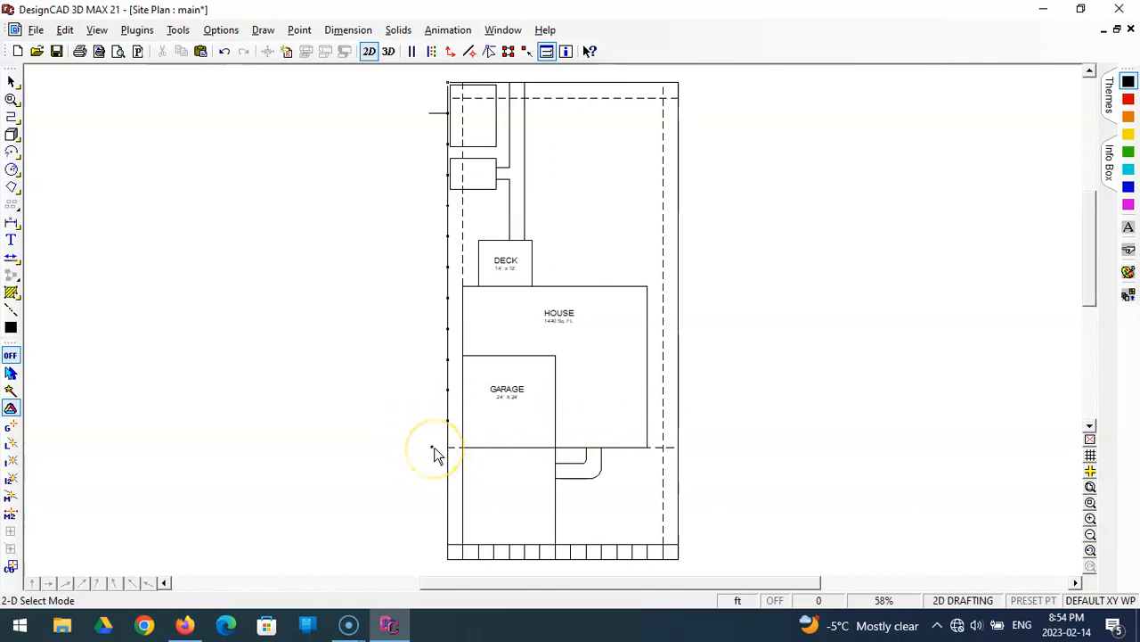
left_click(433, 447)
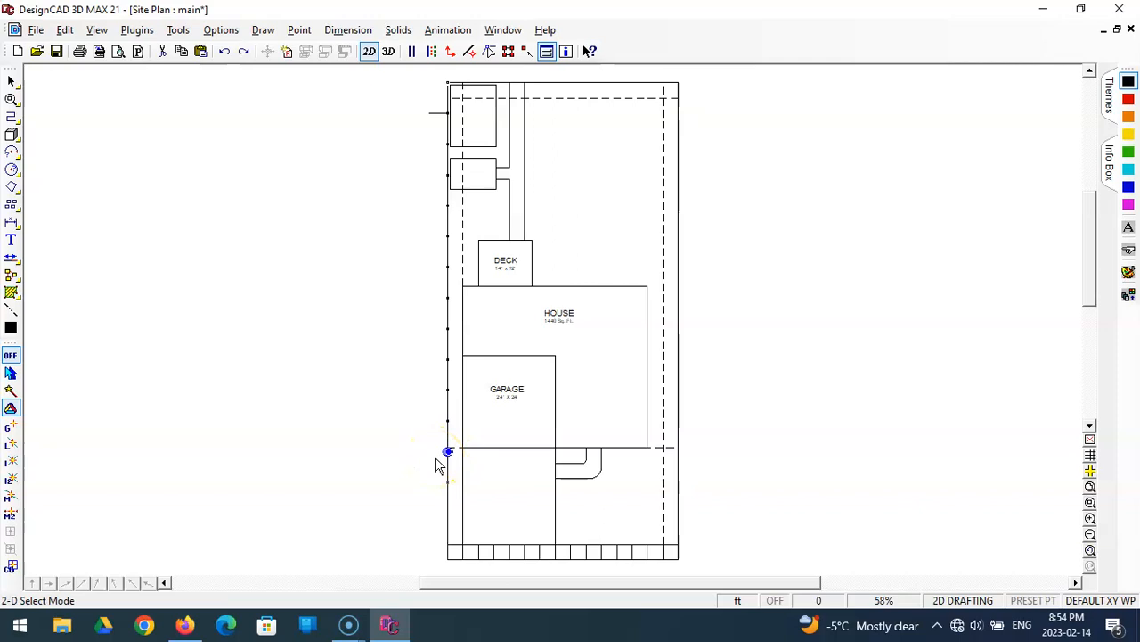
Step: Move the circle just in front of the house's front line onto that line's junction with the left property line, and delete the circle farther forward
left_click(1090, 503)
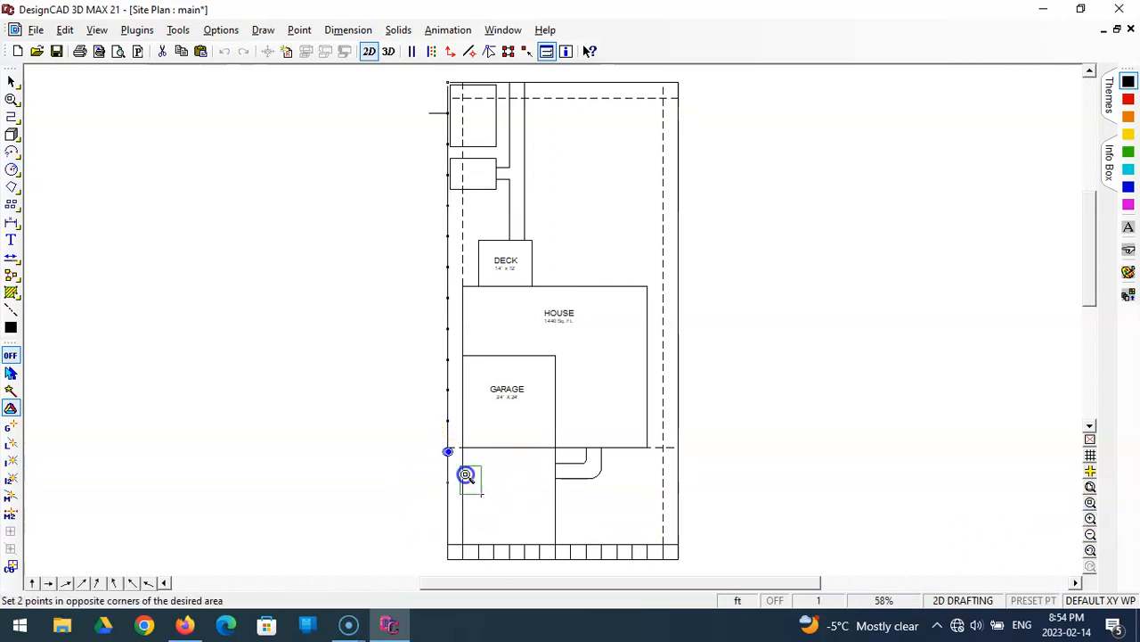
left_click_drag(466, 475, 424, 416)
left_click(474, 337)
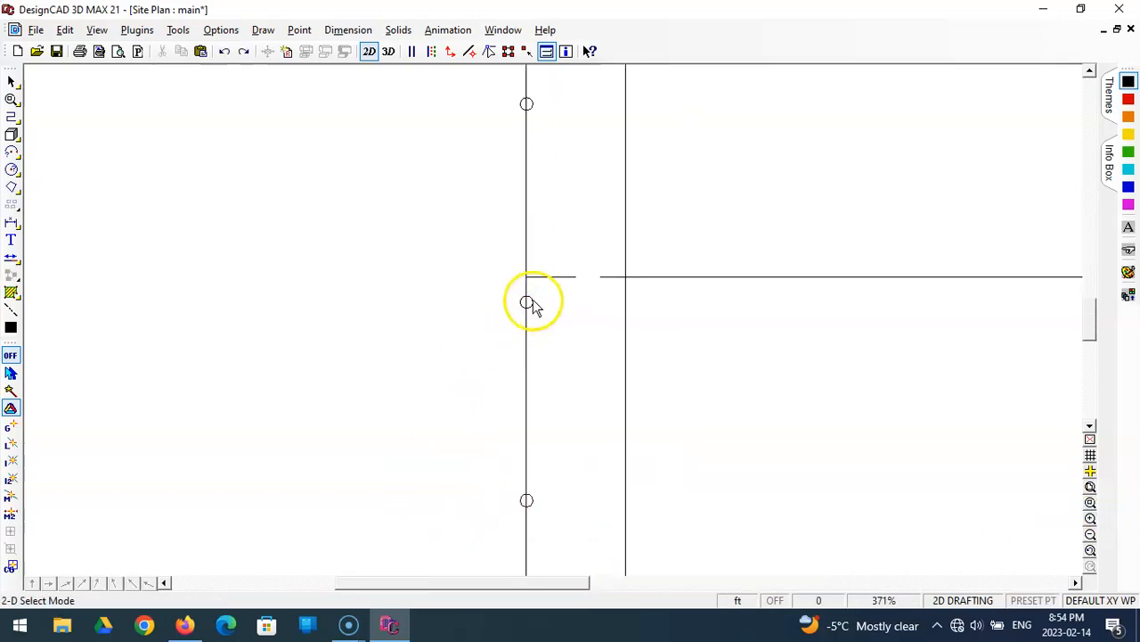
left_click(527, 303)
left_click(527, 303)
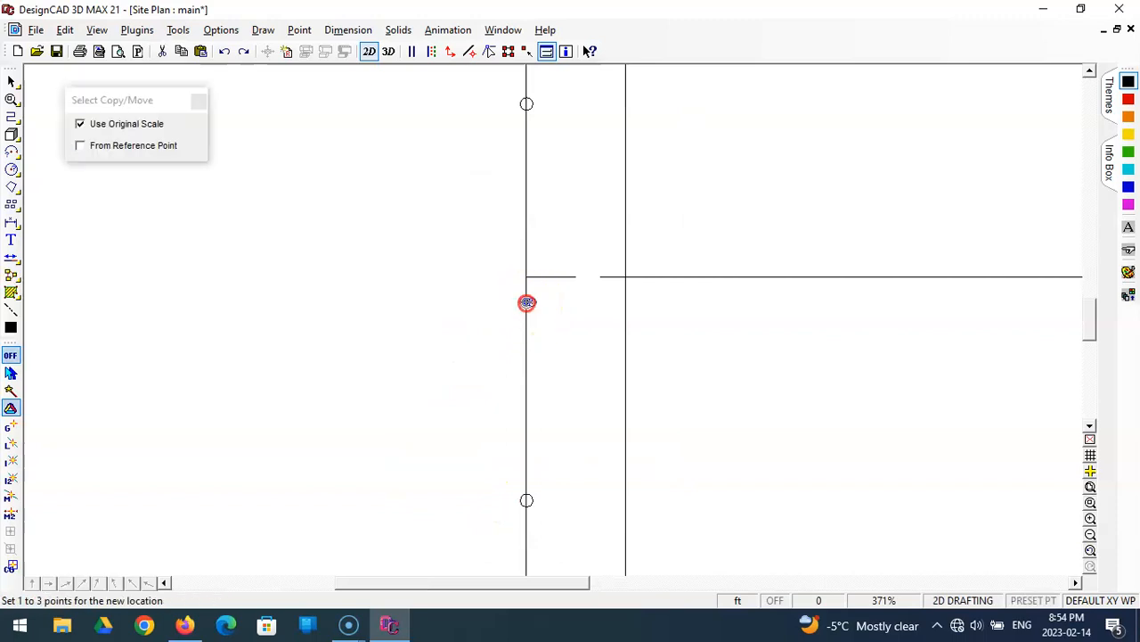
right_click(525, 277)
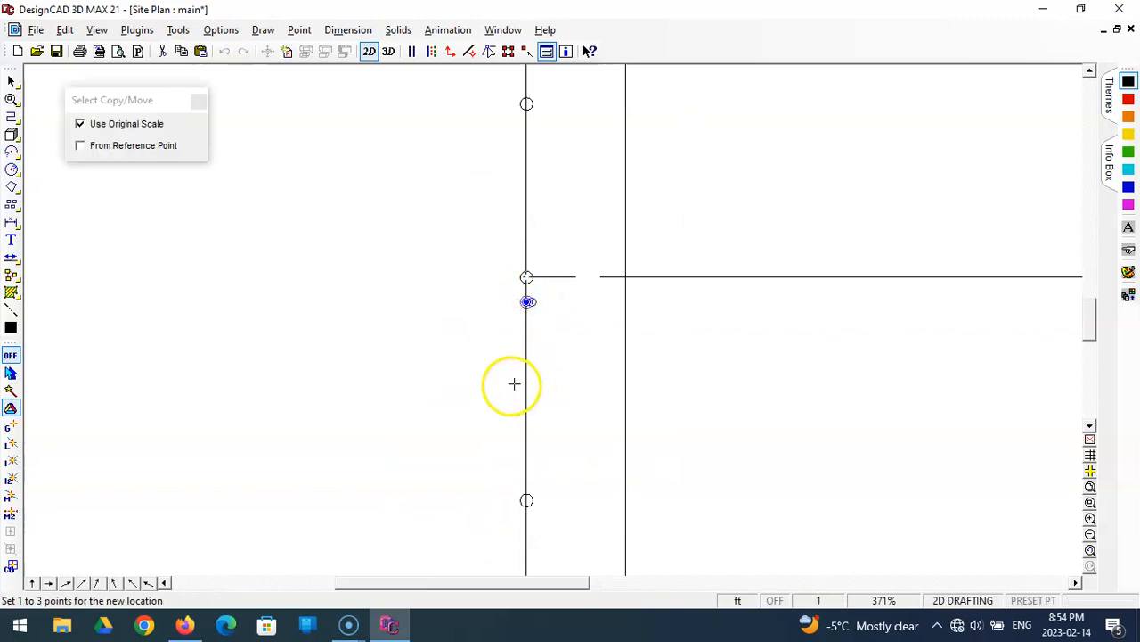
key("Return")
left_click(529, 502)
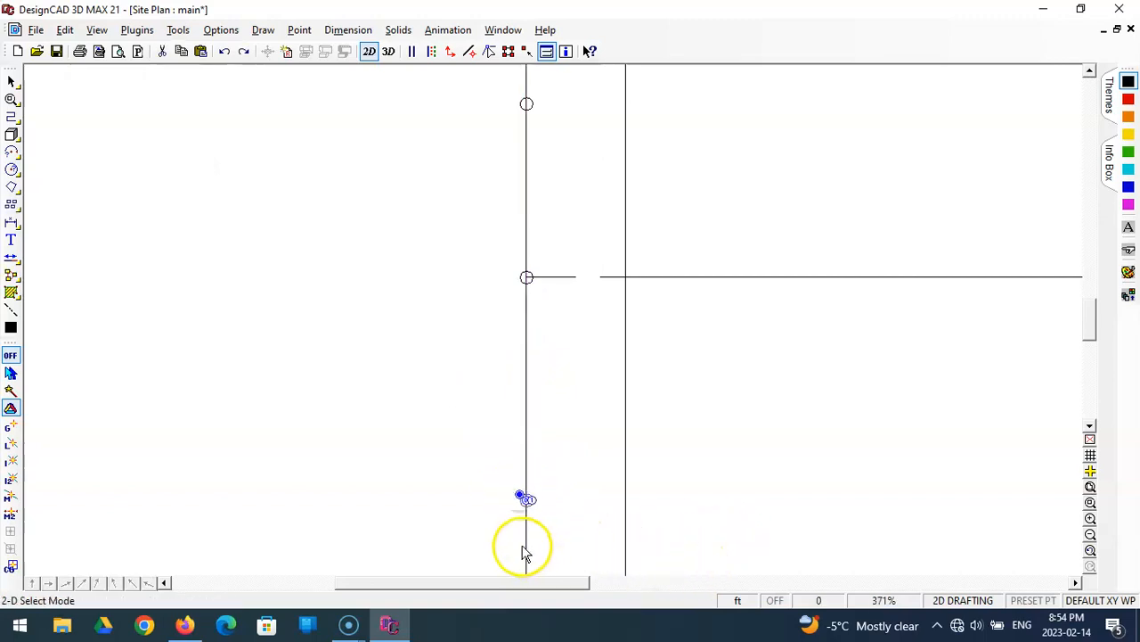
key("Delete")
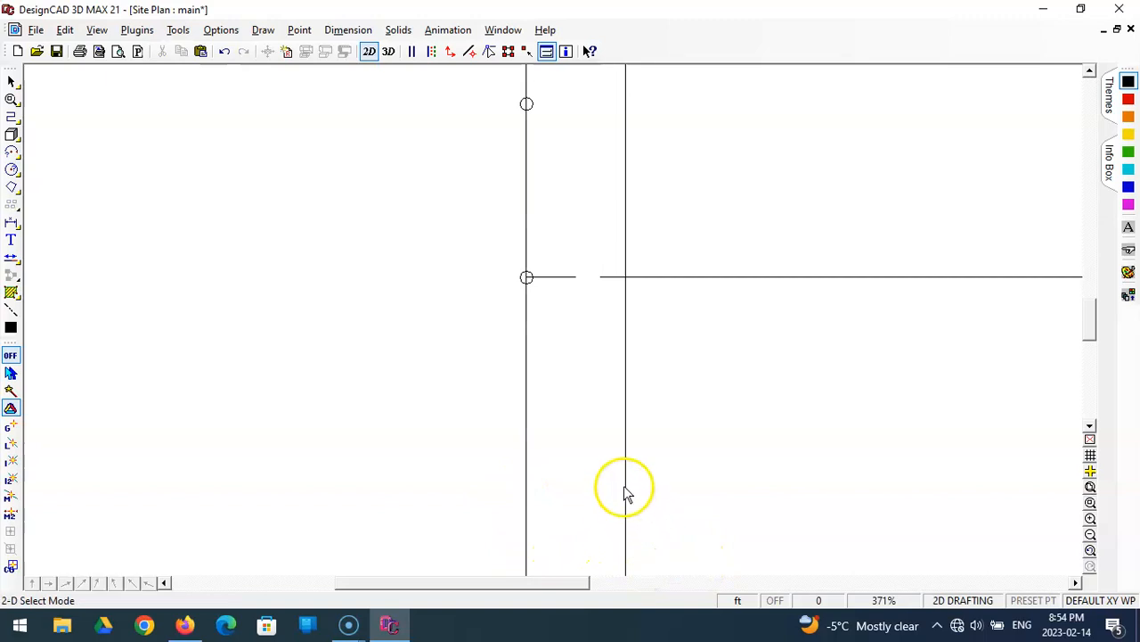
Step: Delete the 8 ft reference line outside the left property line near the rear corner, and save the drawing
left_click(1090, 486)
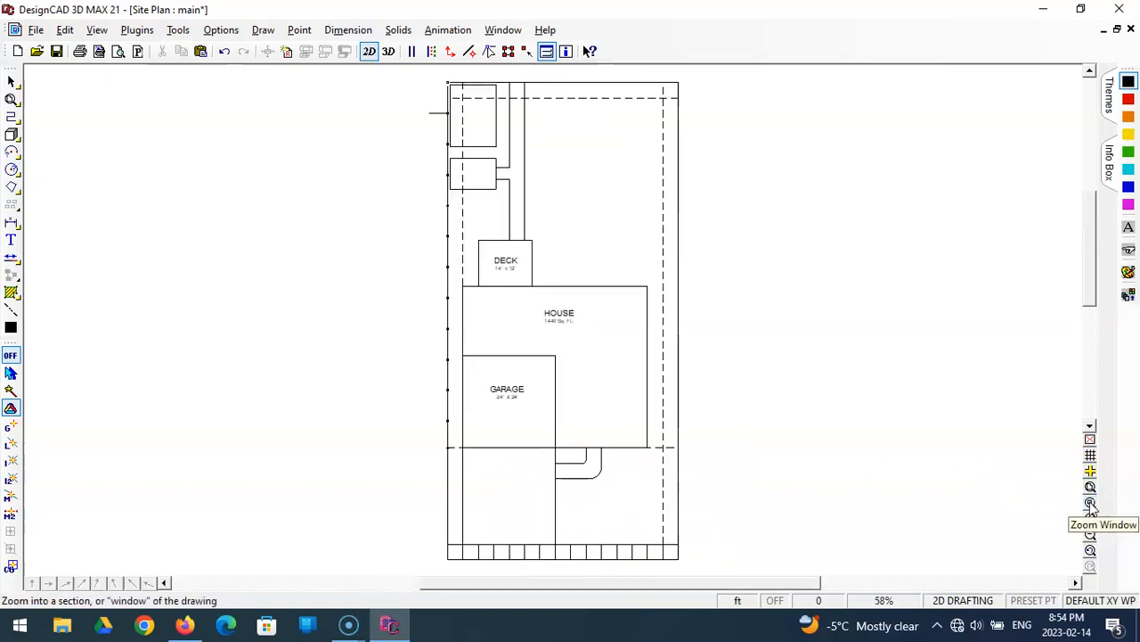
left_click(1091, 503)
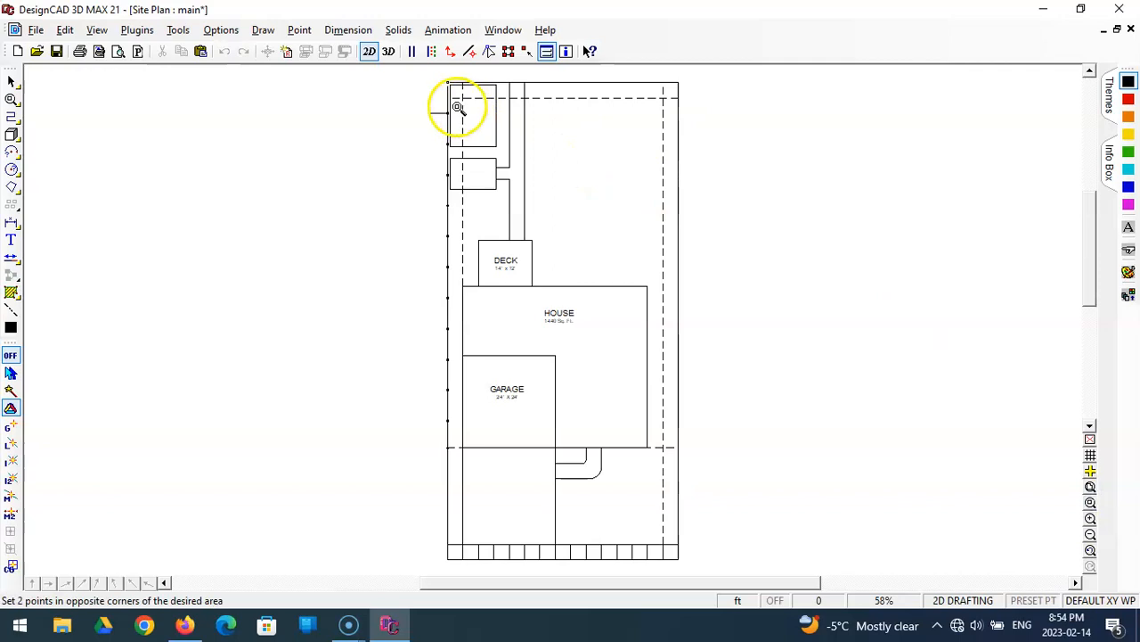
left_click(410, 73)
left_click(459, 136)
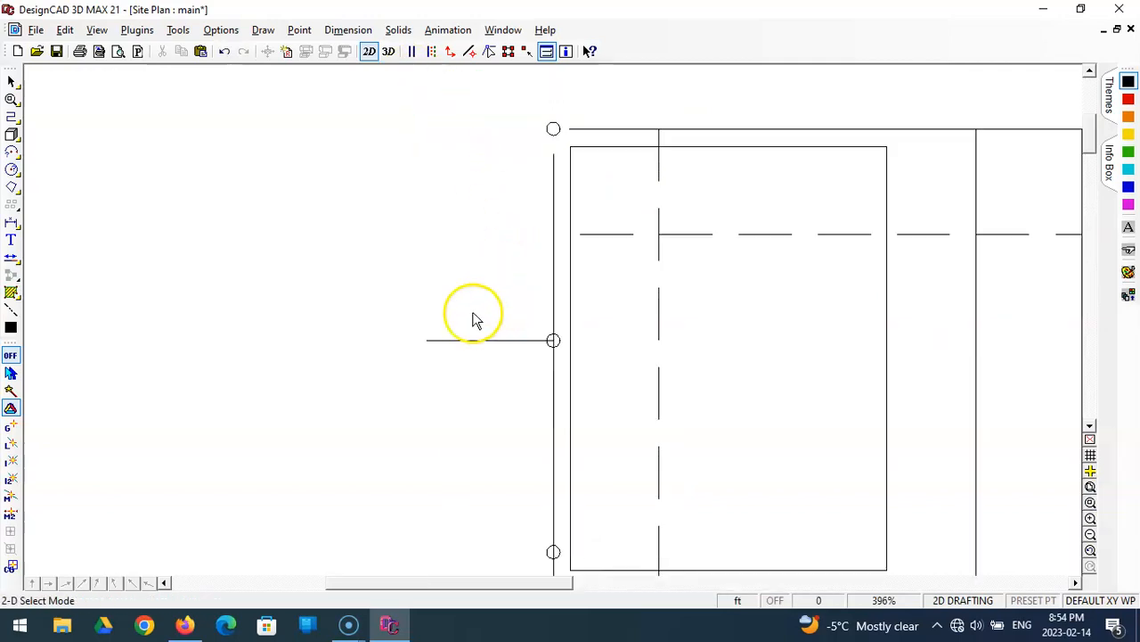
left_click(457, 340)
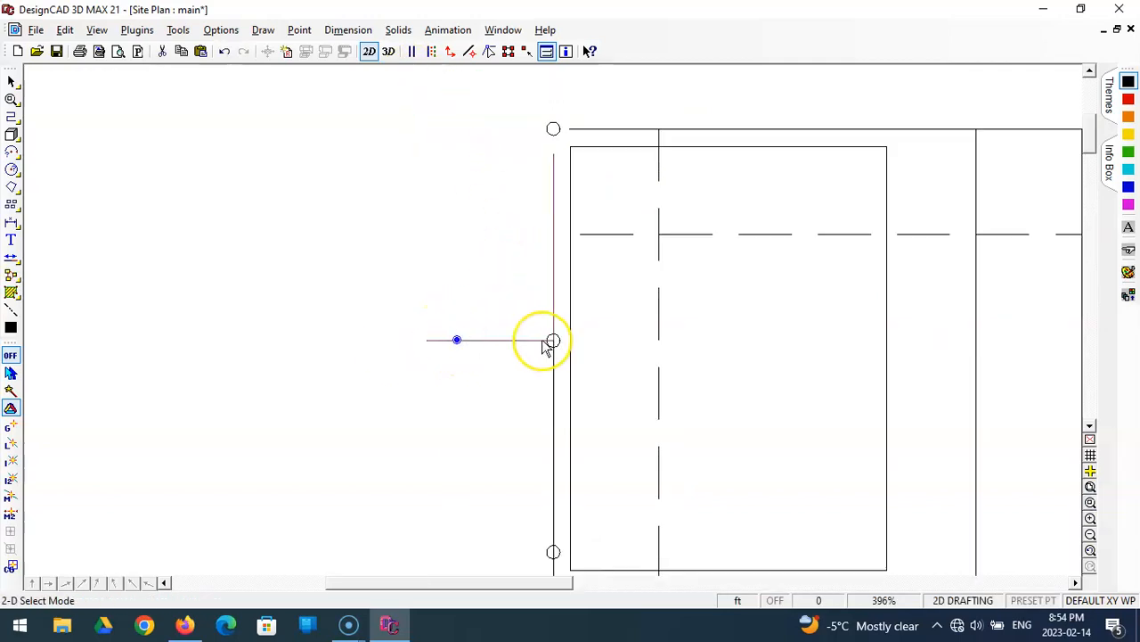
key("Delete")
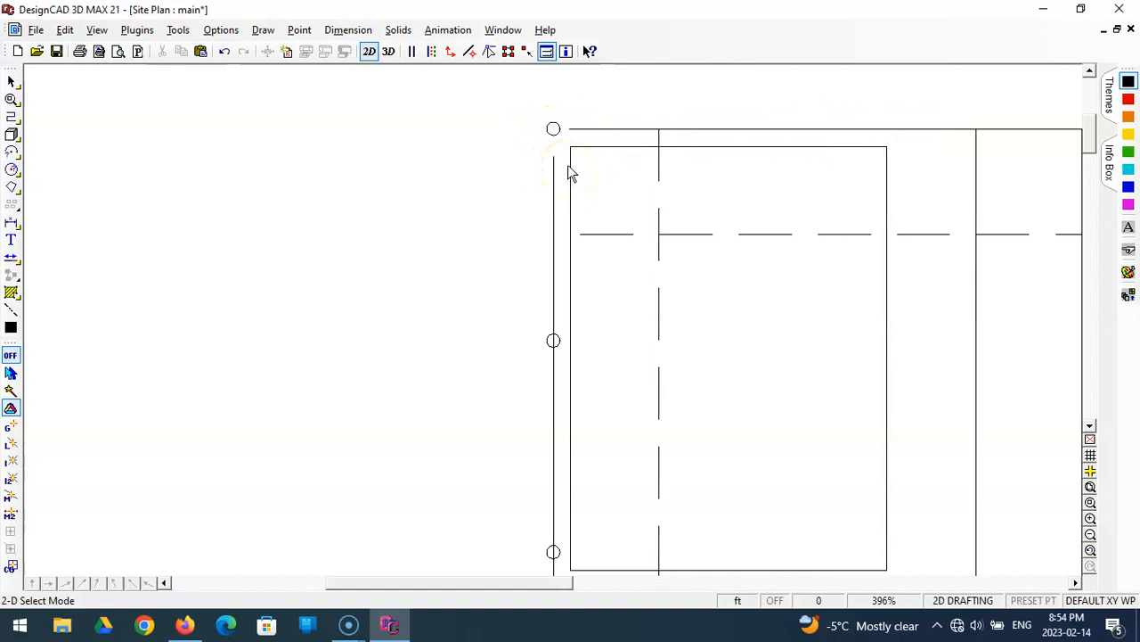
left_click(56, 52)
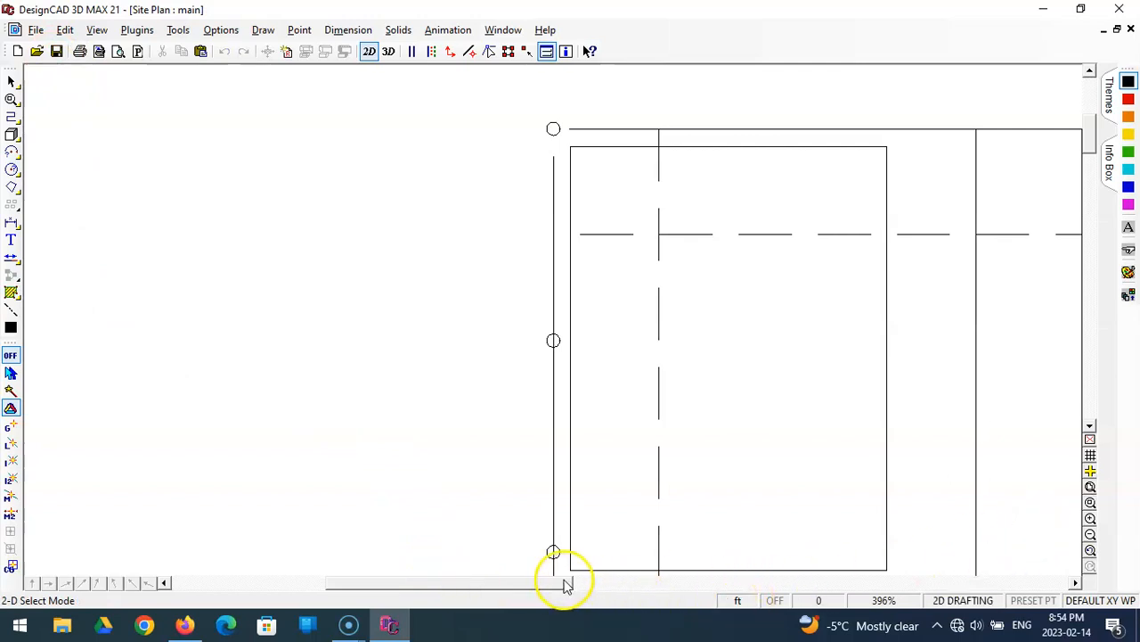
Step: Draw a circle with a 0.25 ft radius centred on the lot's rear right corner
left_click_drag(551, 585, 878, 577)
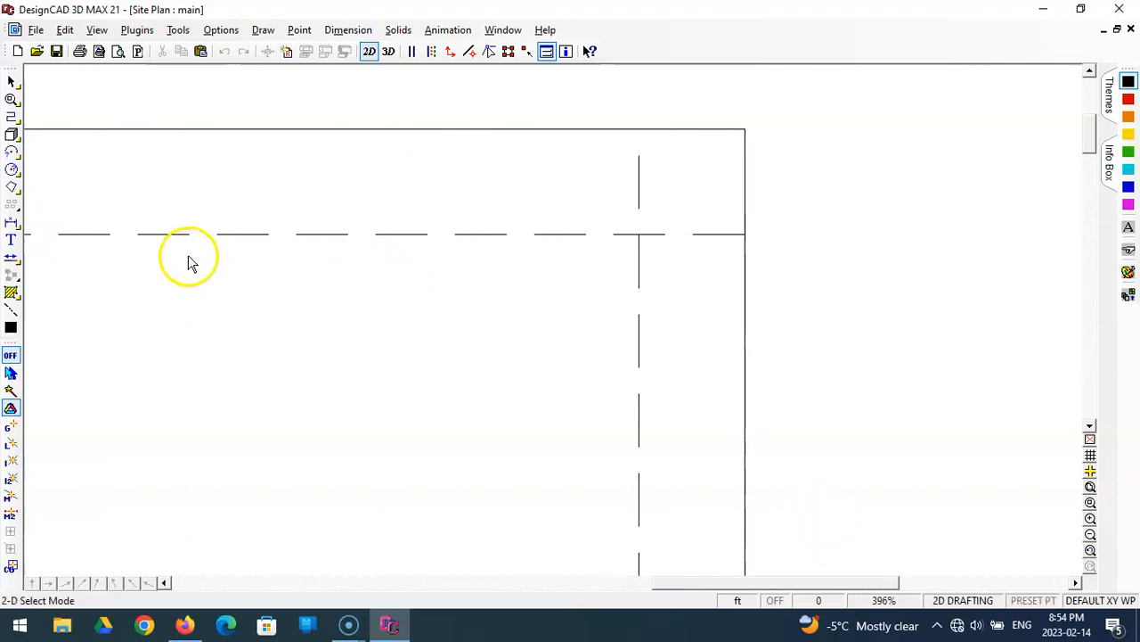
left_click(12, 168)
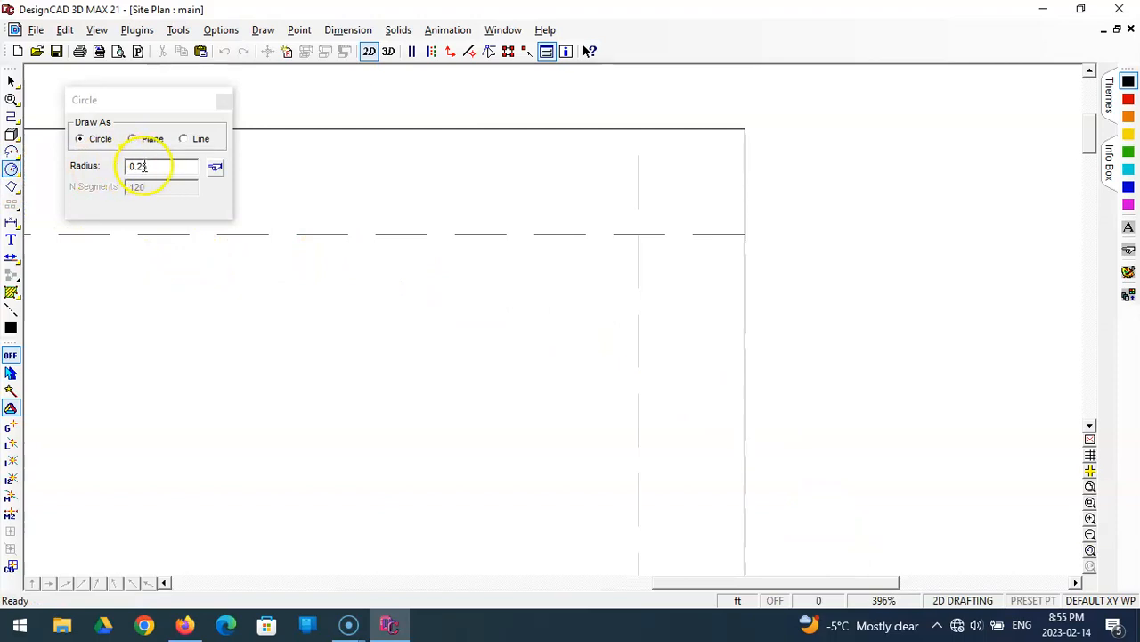
left_click(745, 131)
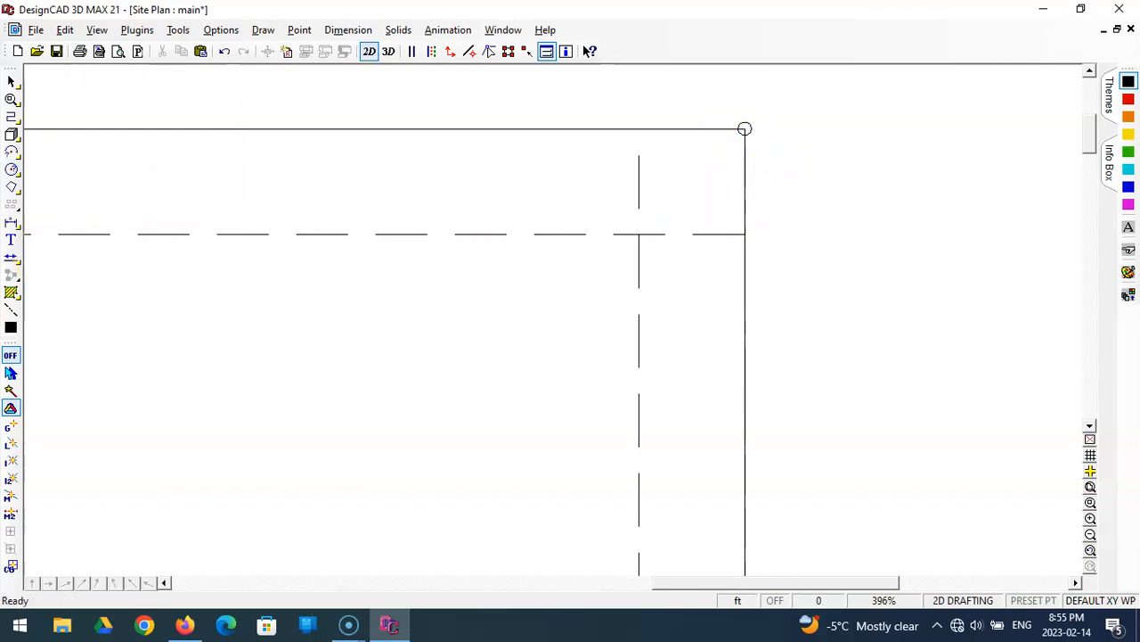
Step: Shorten the rear and right property lines away from the rear right corner so both stop short of the corner circle
left_click(10, 258)
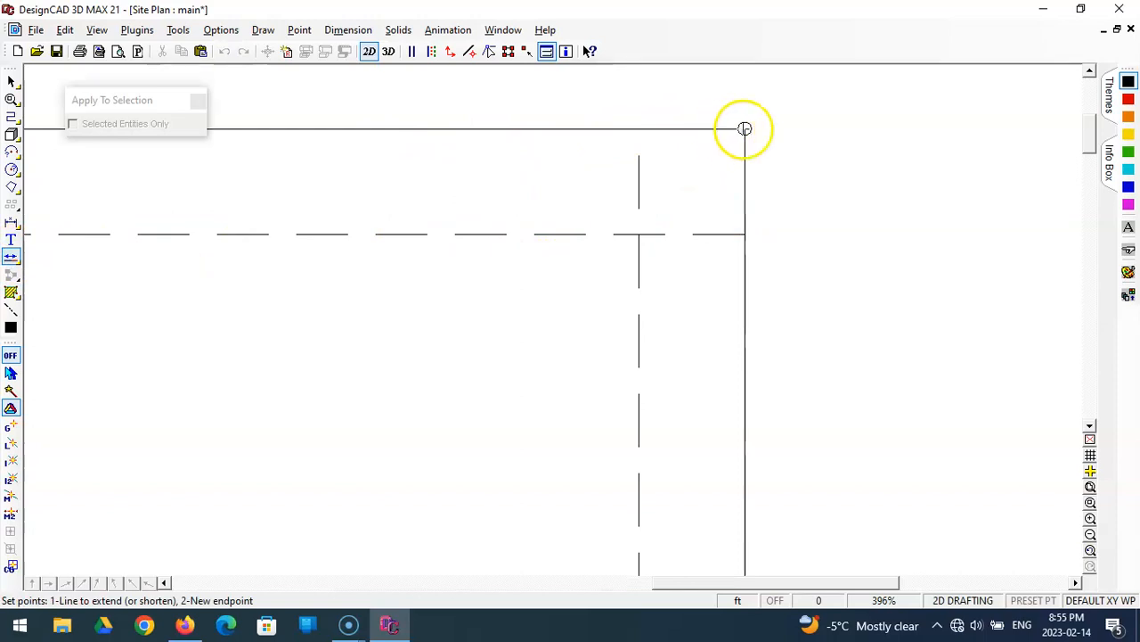
left_click(744, 129)
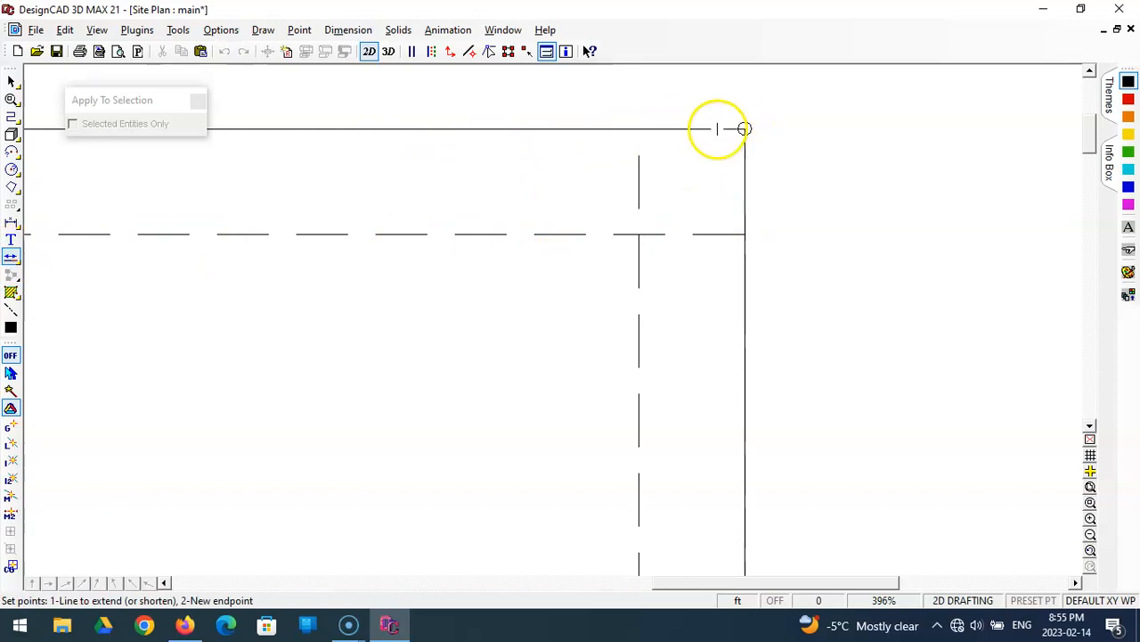
left_click(660, 139)
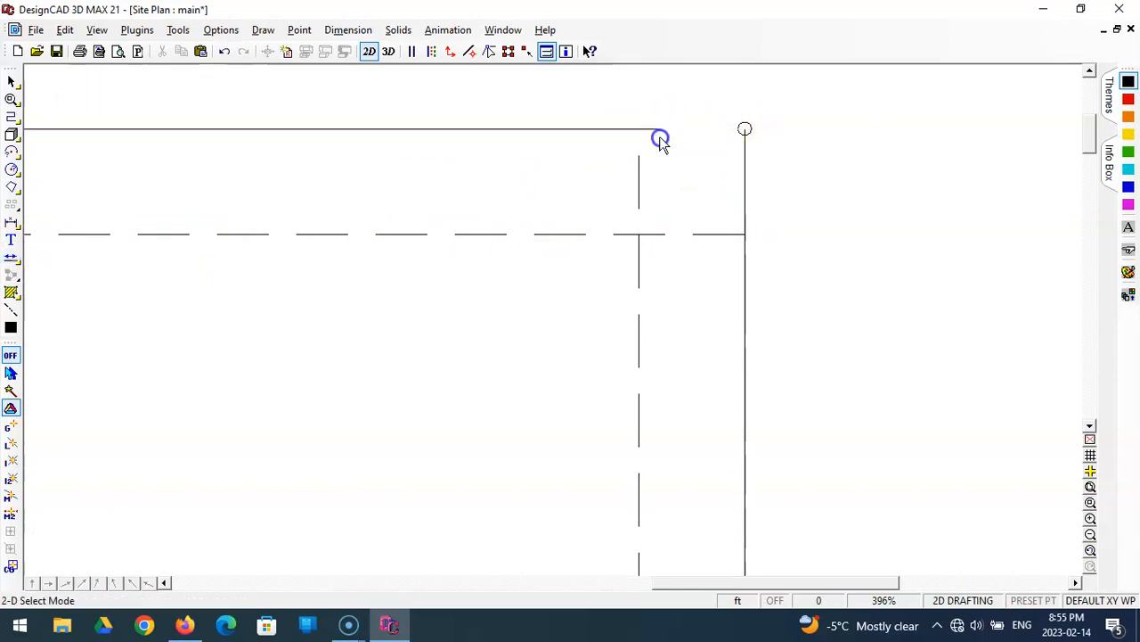
left_click(10, 257)
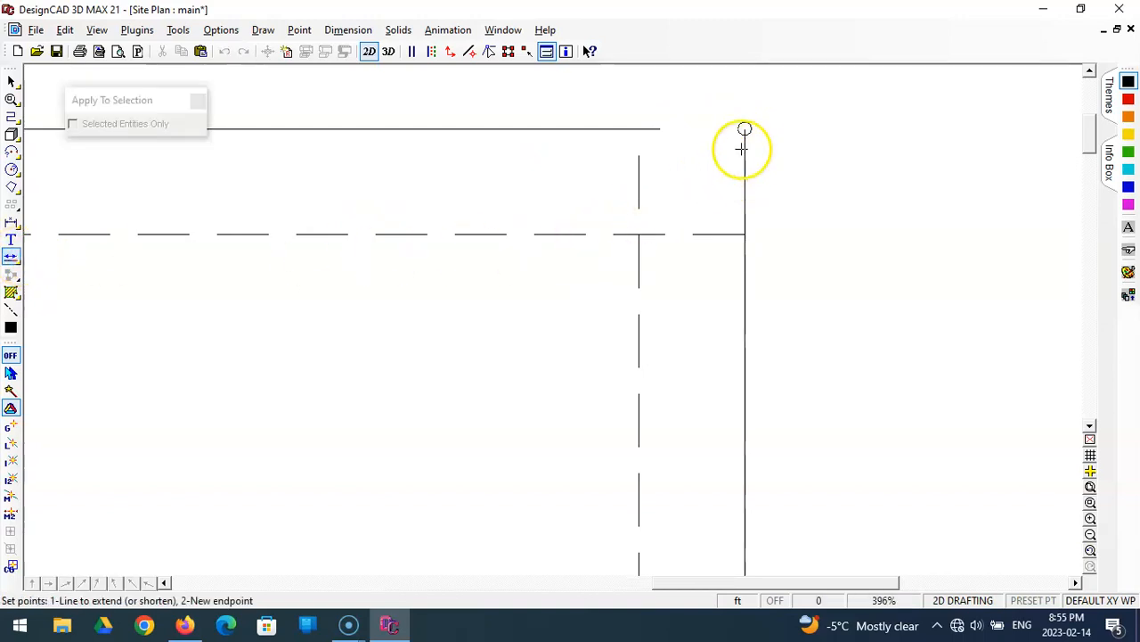
left_click(757, 203)
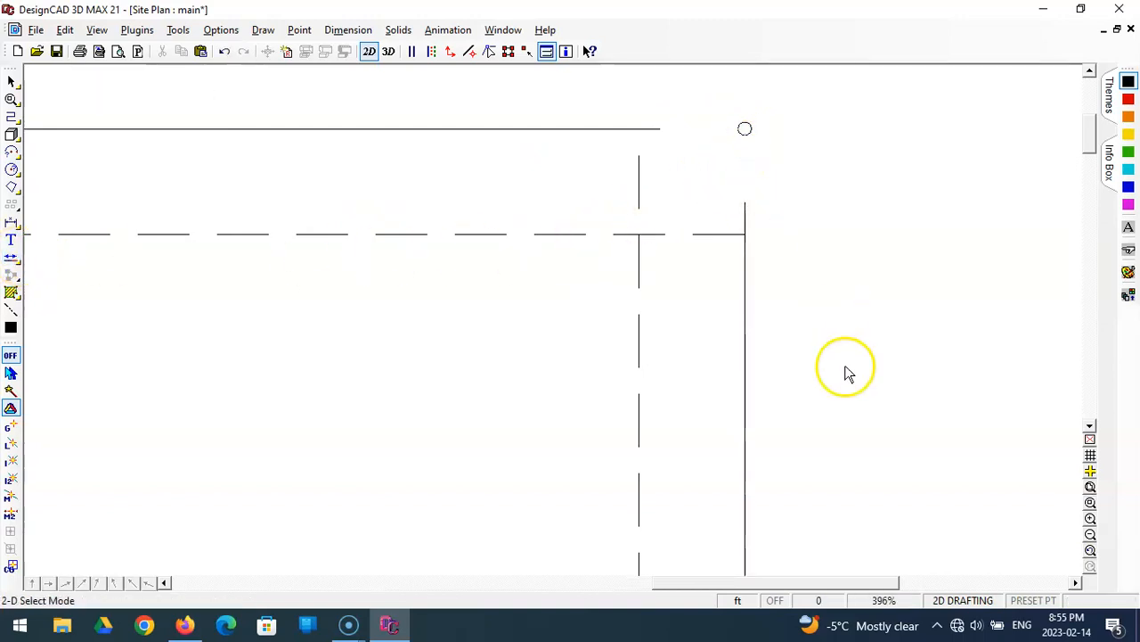
Step: Draw an orthogonal reference line from the corner circle's centre 8 ft down the right property line, with a short segment running outward from the lot
left_click(11, 116)
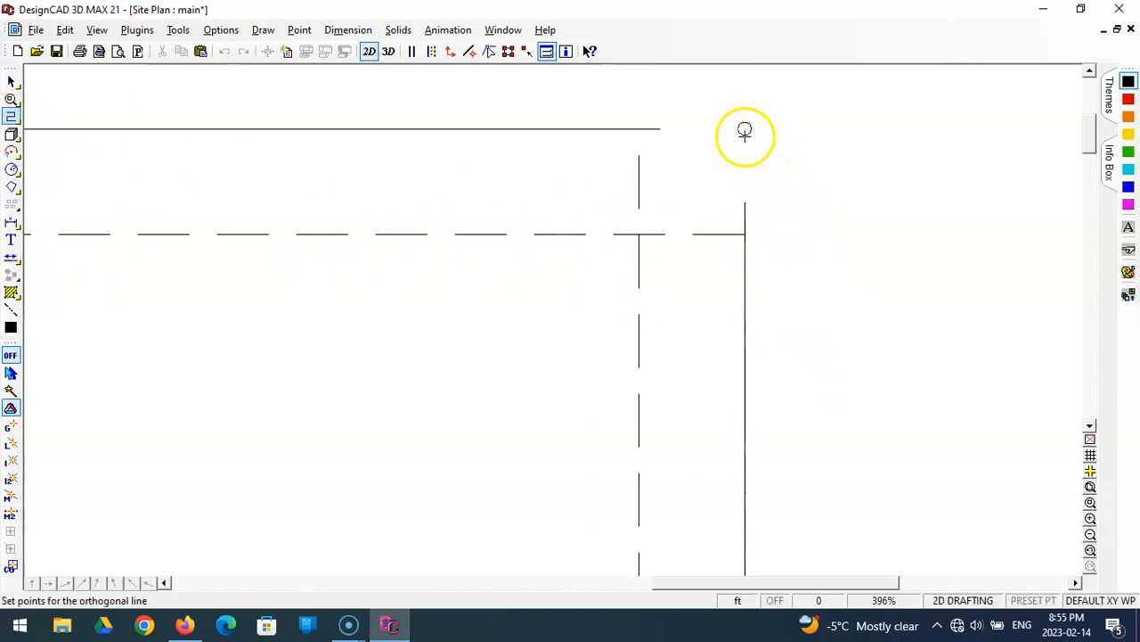
left_click_drag(745, 129, 726, 198)
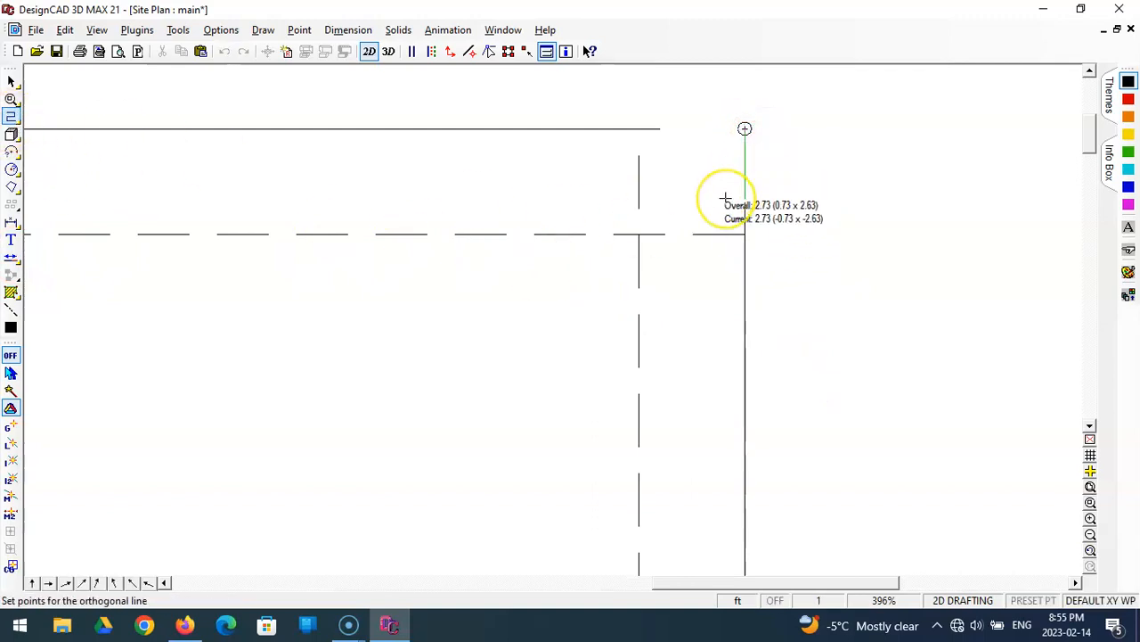
key("apostrophe")
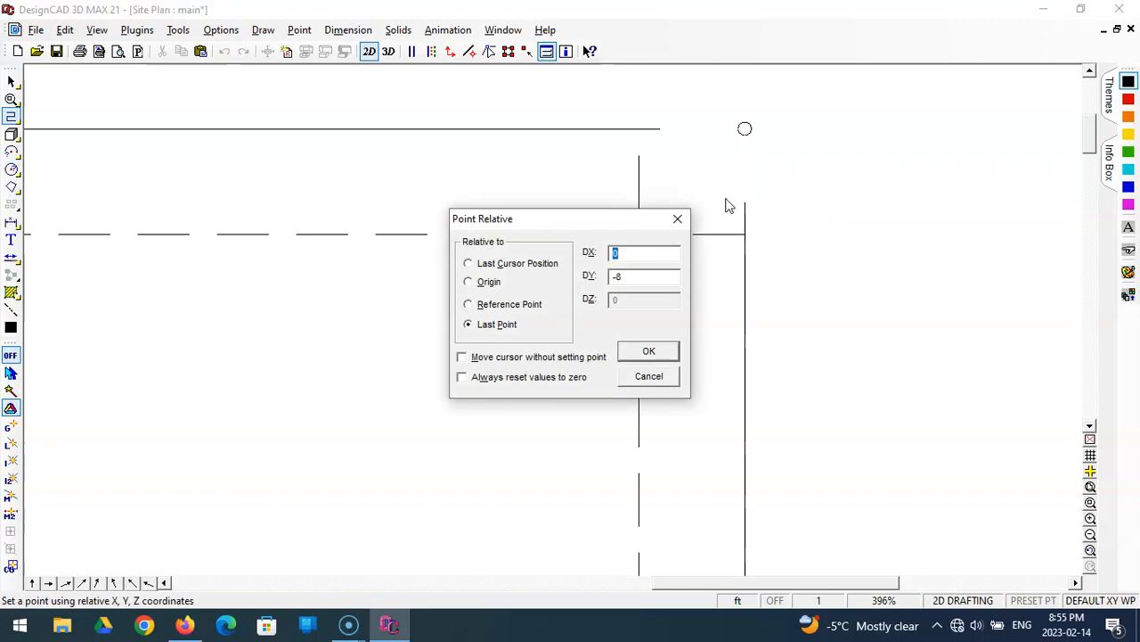
key("Return")
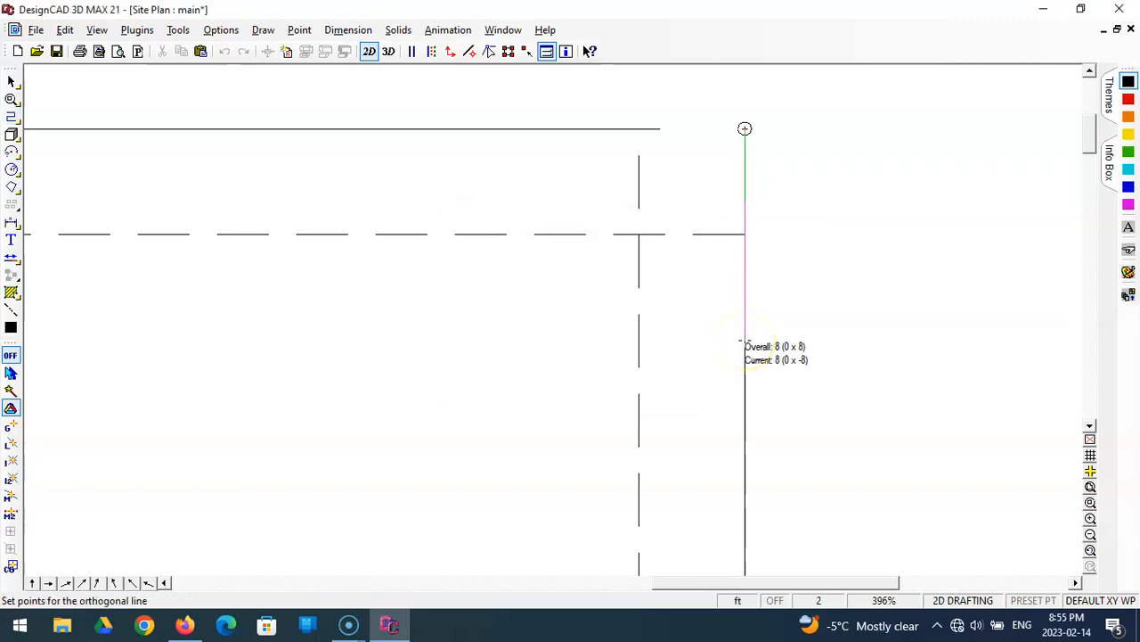
left_click(809, 339)
key("Return")
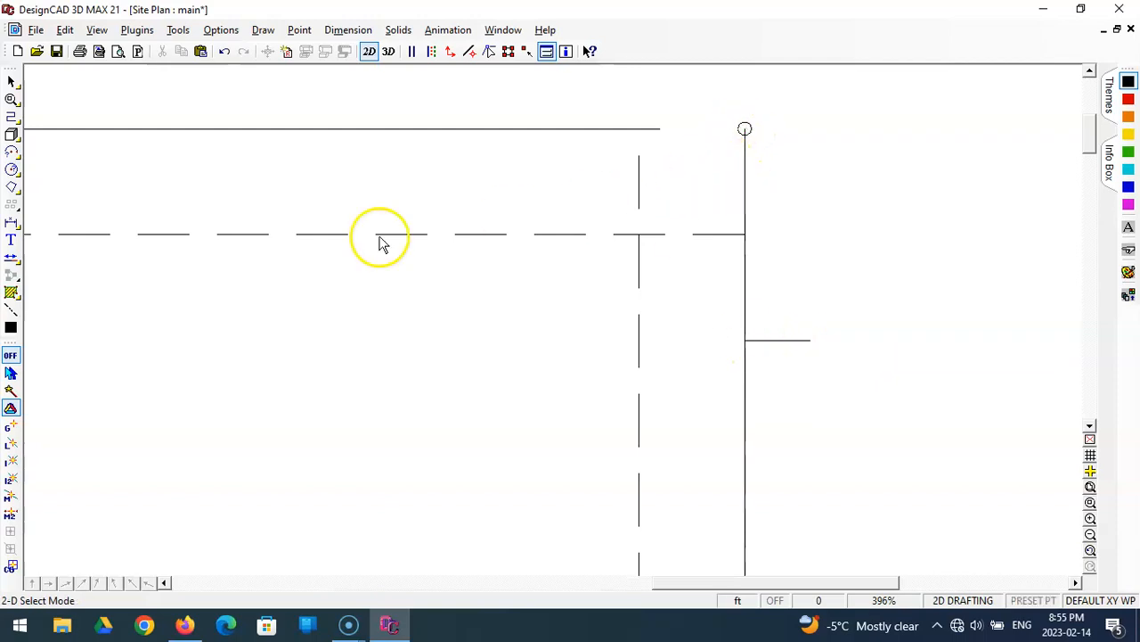
Step: Shorten the reference line's vertical segment so that it ends clear of the rear right corner circle
left_click(10, 257)
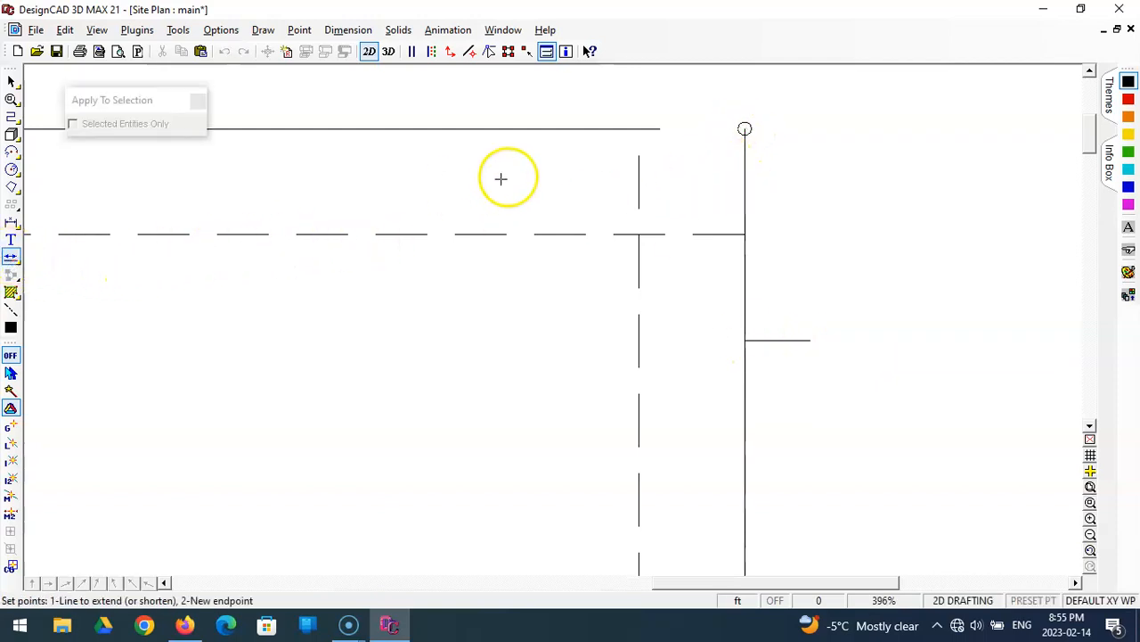
left_click(745, 140)
left_click(745, 198)
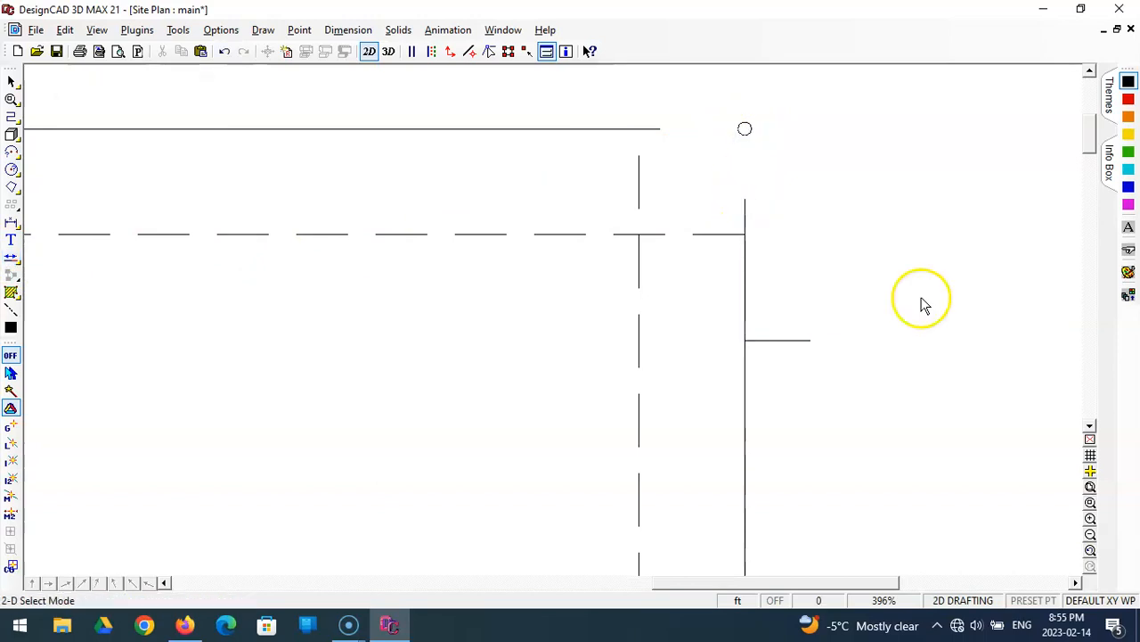
Step: Array the rear right corner circle into 13 columns down the right property line, spacing the copies to the 8 ft reference line's bend
left_click(288, 51)
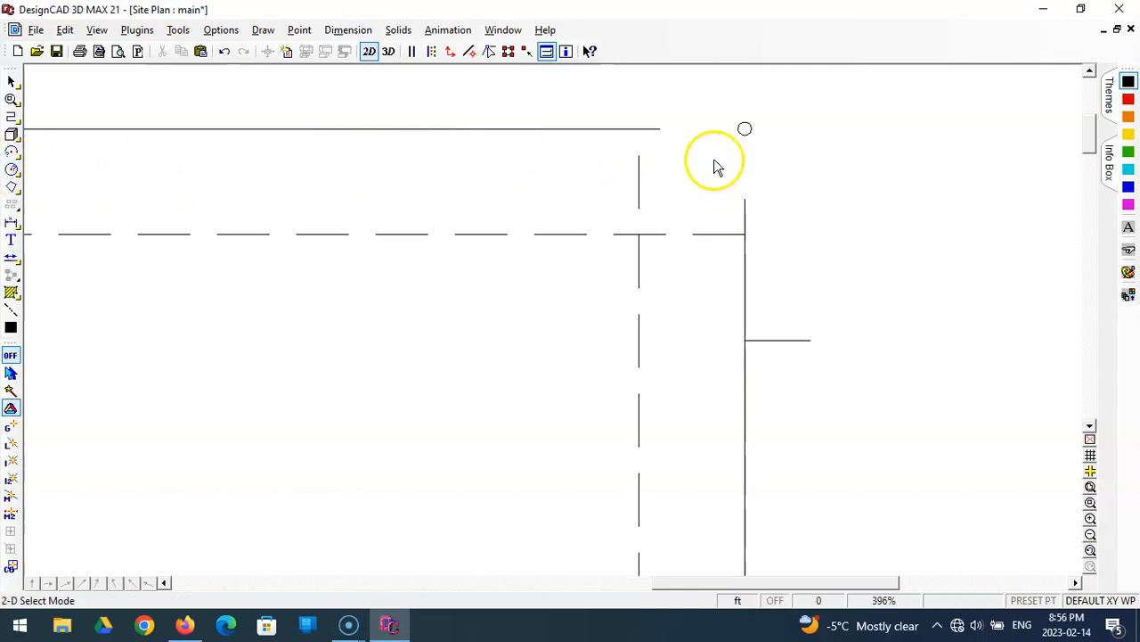
left_click(745, 129)
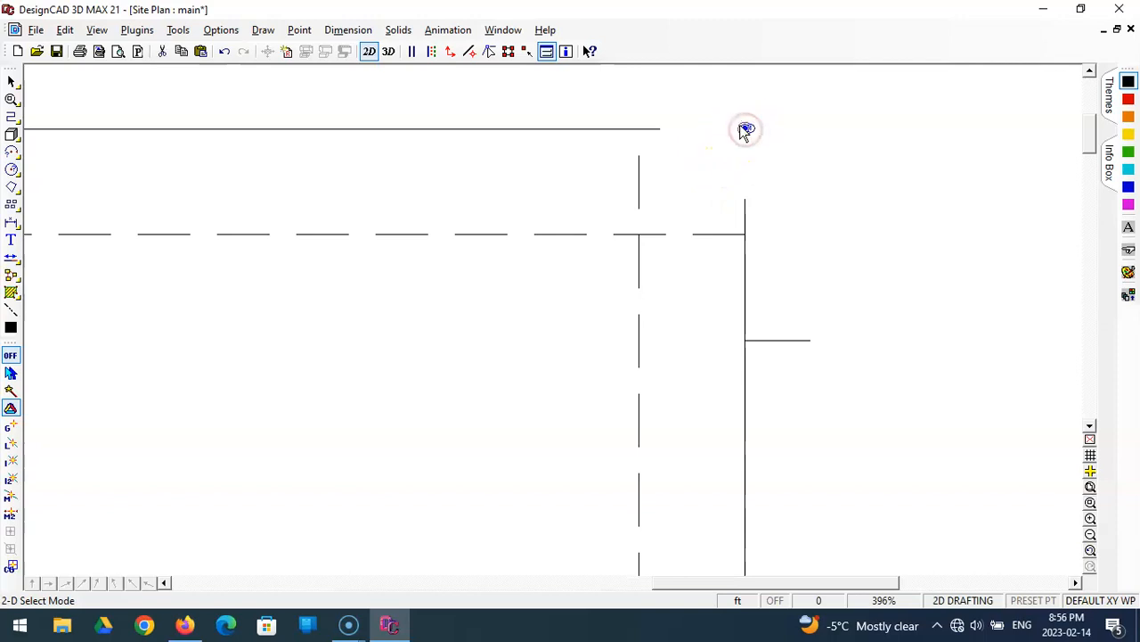
left_click(11, 202)
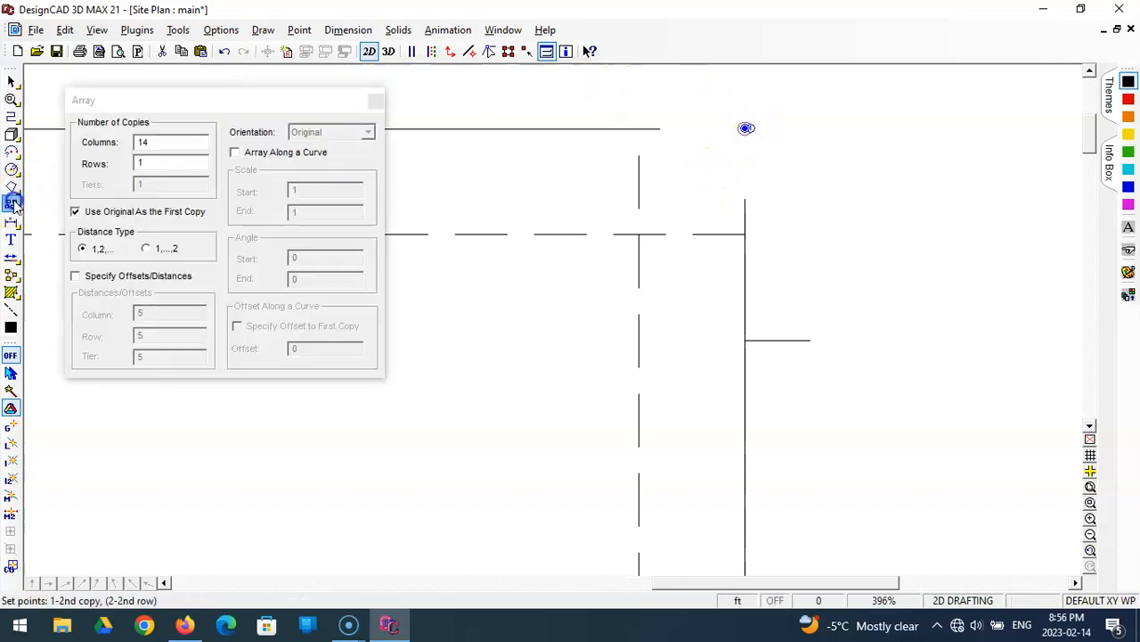
left_click_drag(184, 145, 138, 145)
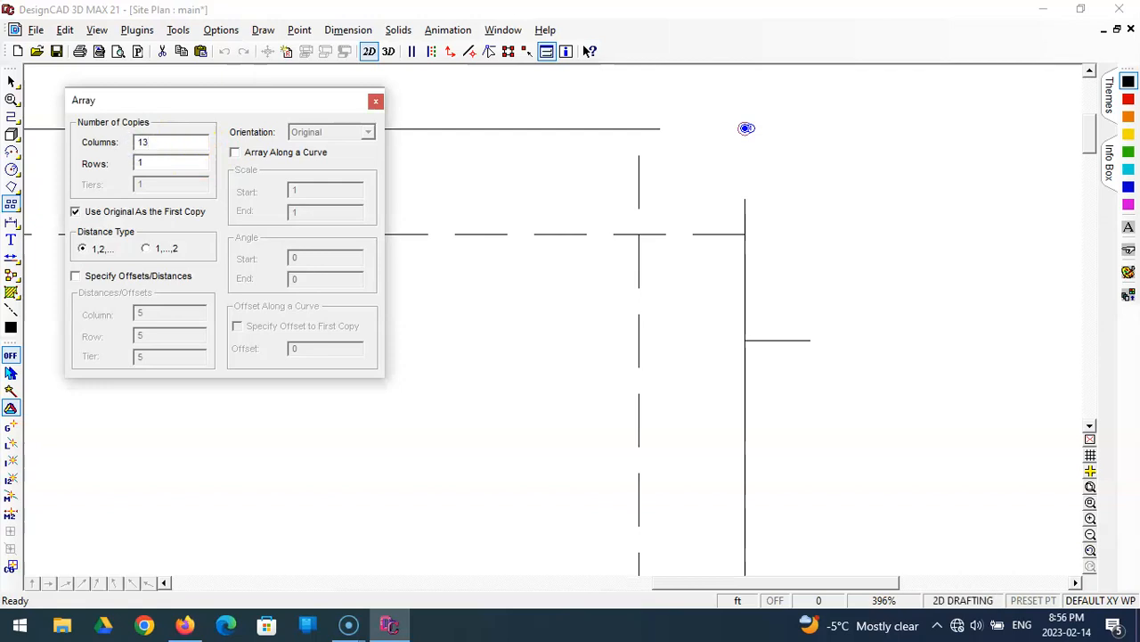
type("13")
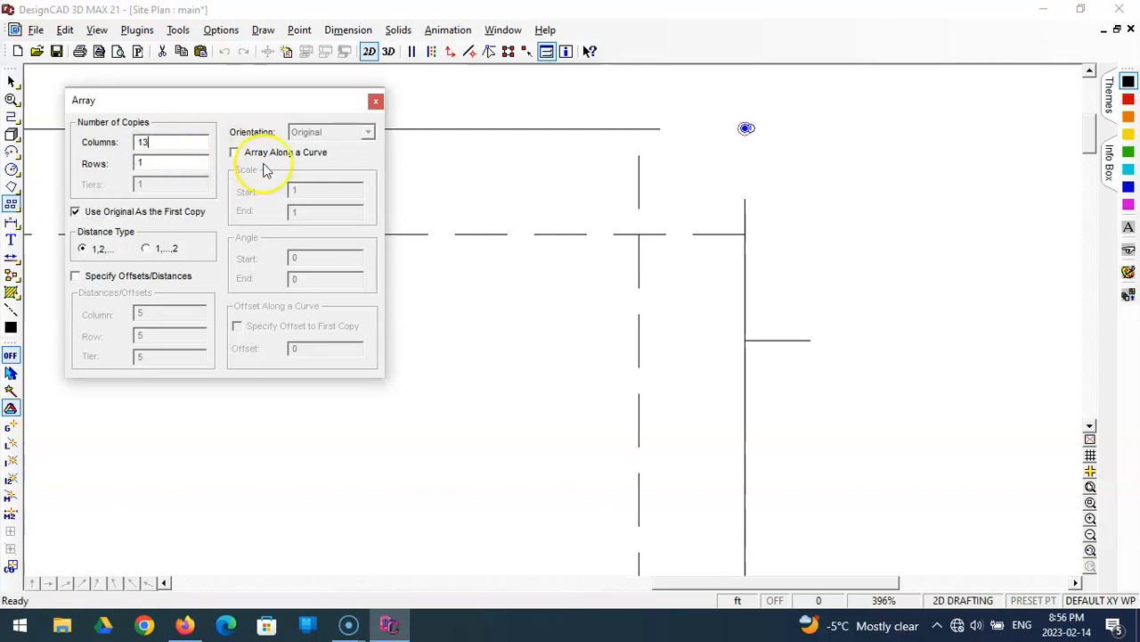
key("Return")
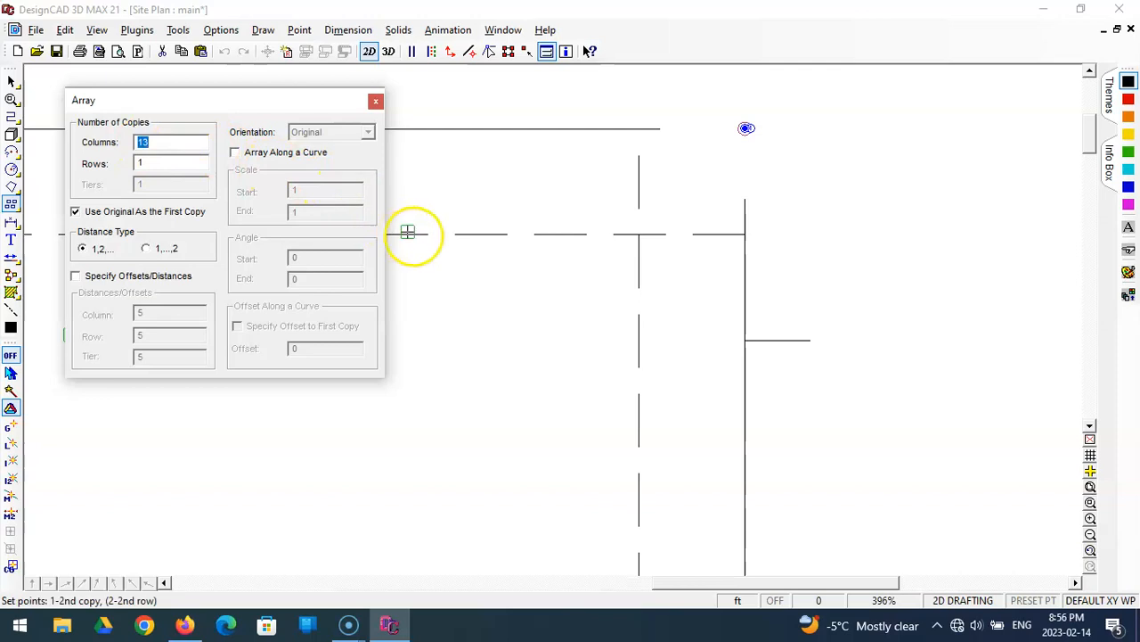
left_click(739, 340)
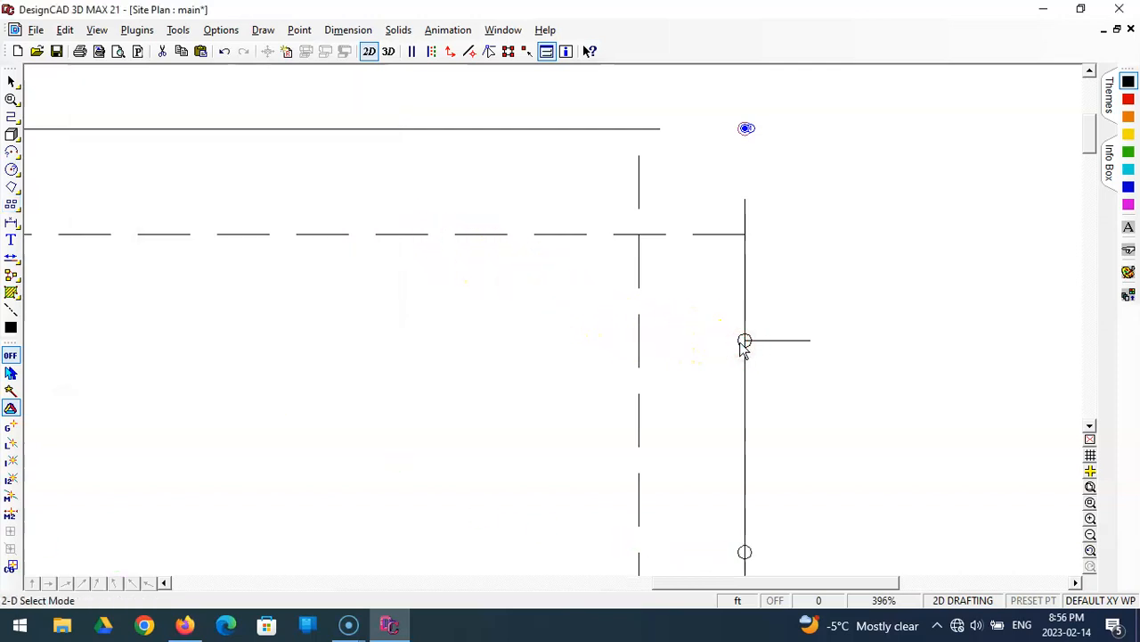
left_click(1090, 486)
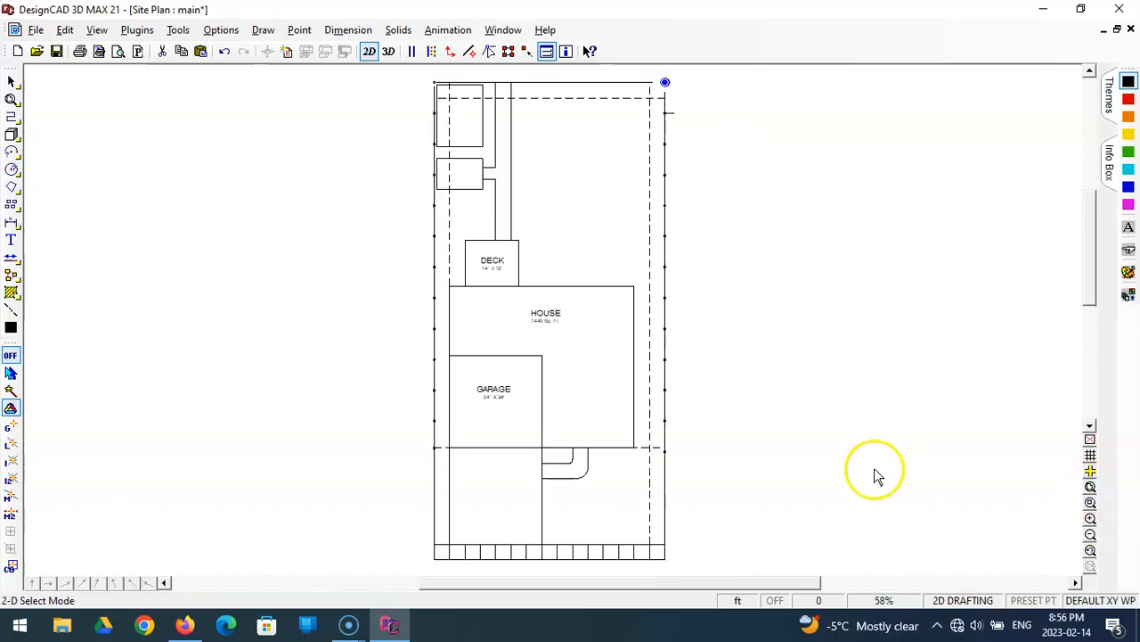
Step: Move the lowest arrayed circle on the right property line up to where that line meets the house's front line
left_click(1090, 503)
left_click(689, 484)
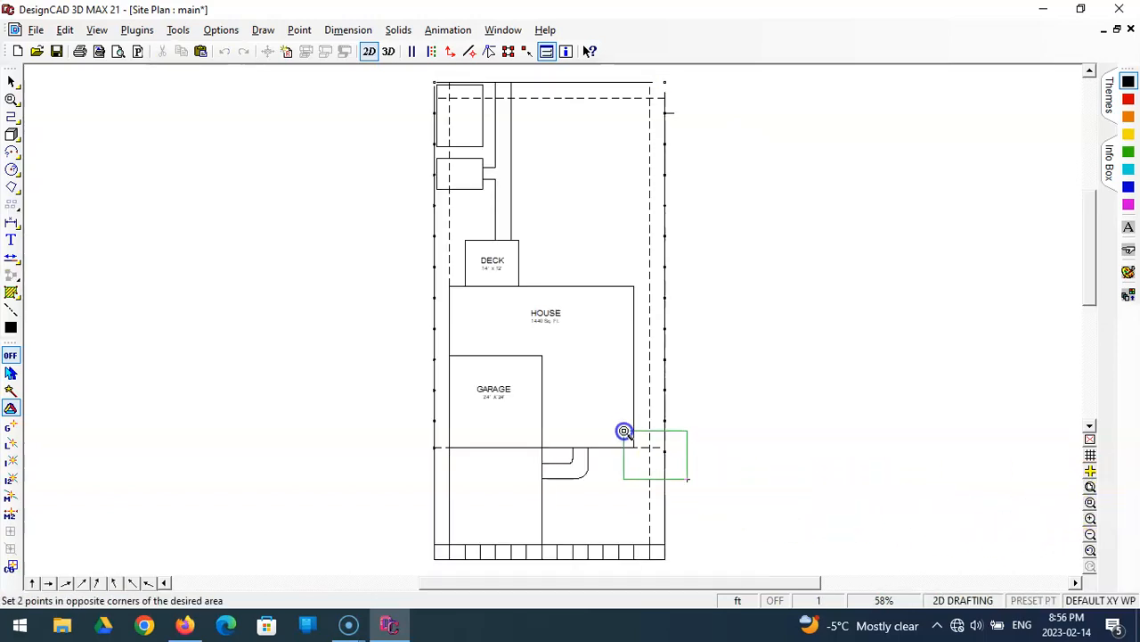
left_click(623, 431)
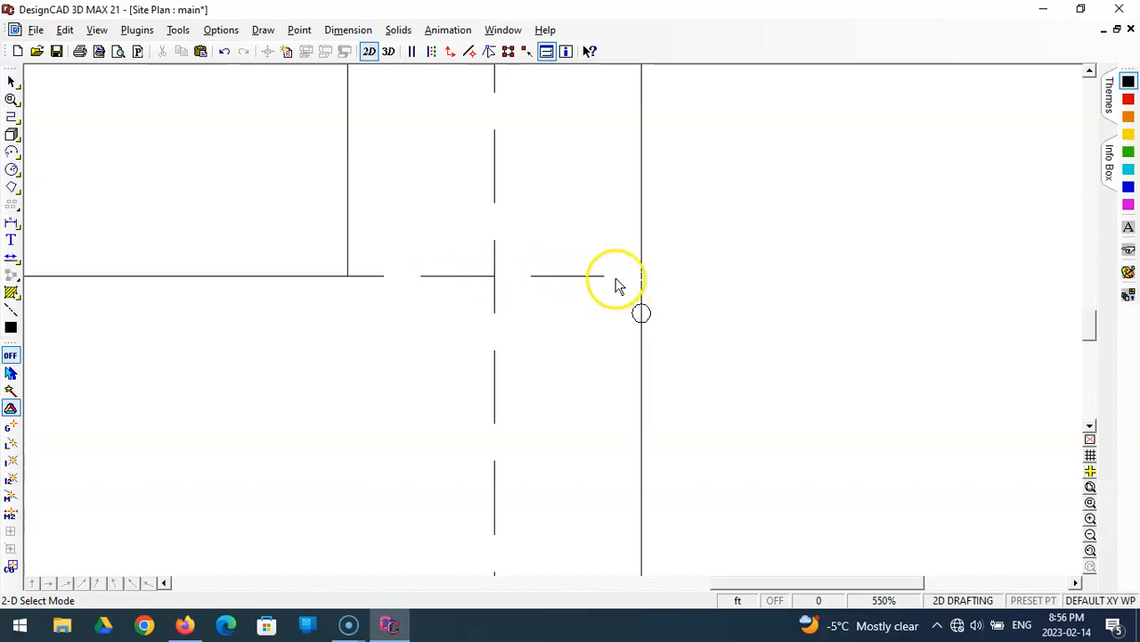
left_click(642, 314)
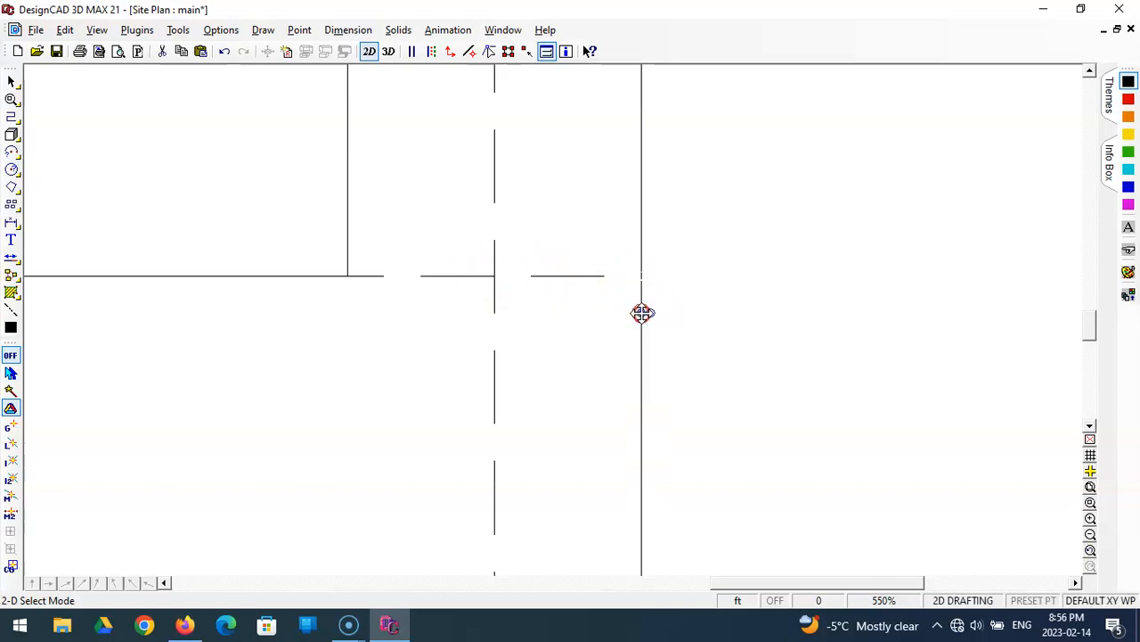
left_click(641, 314)
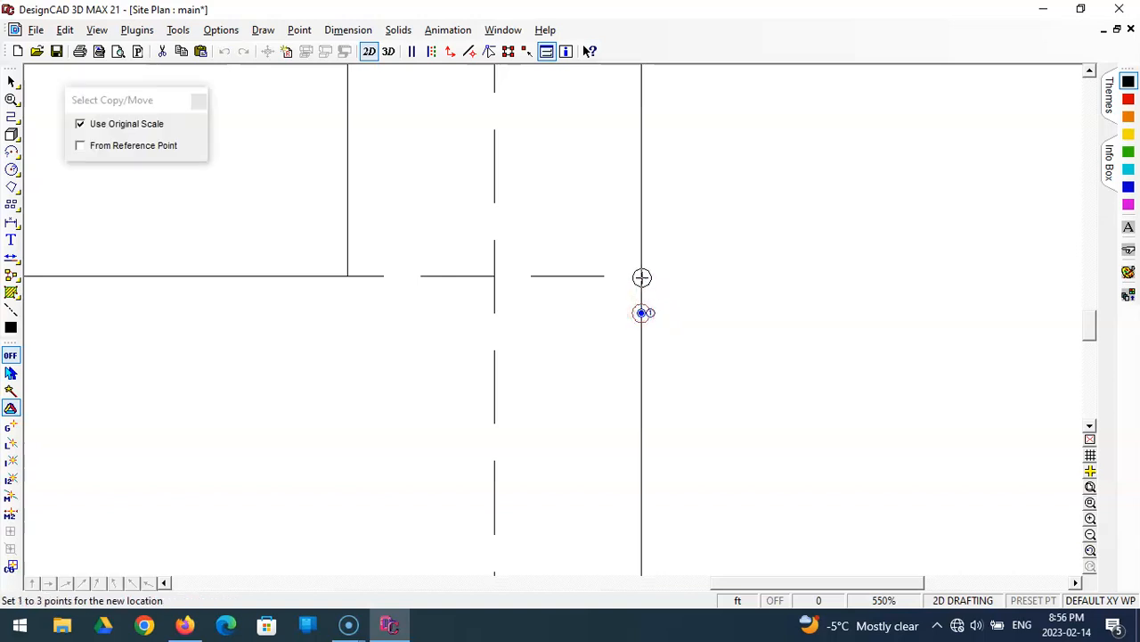
left_click(702, 288)
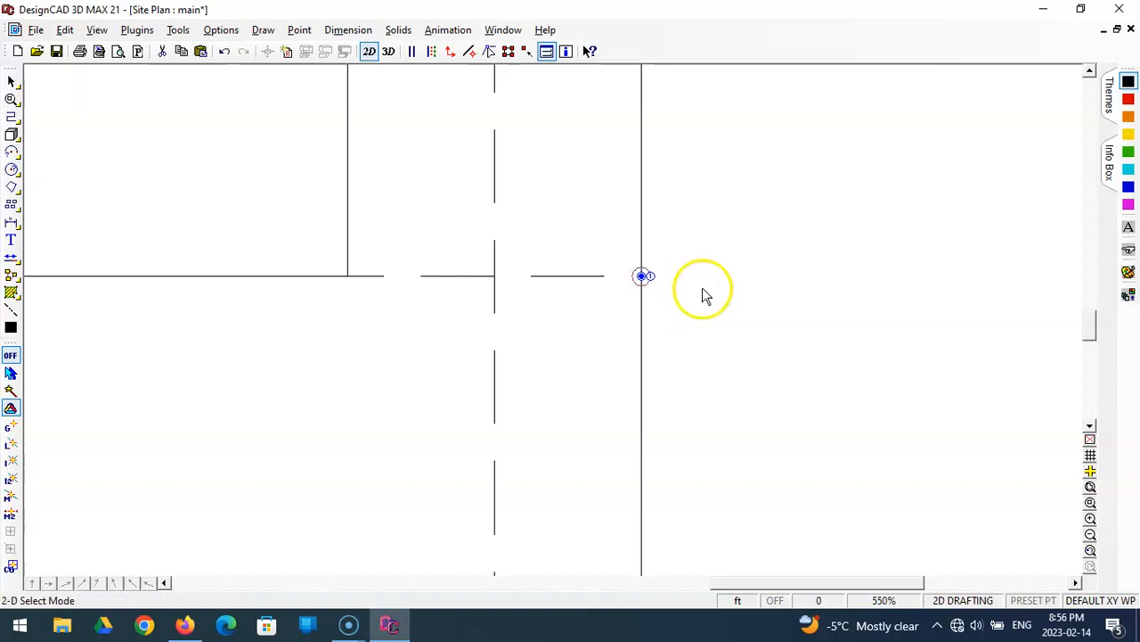
left_click(1091, 486)
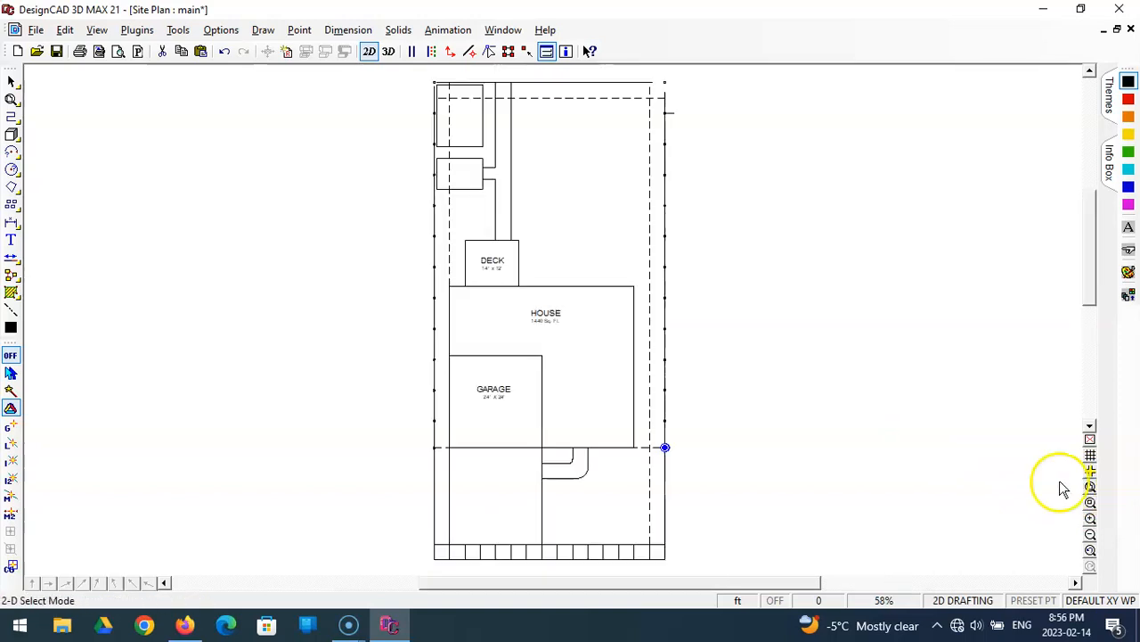
left_click(1090, 505)
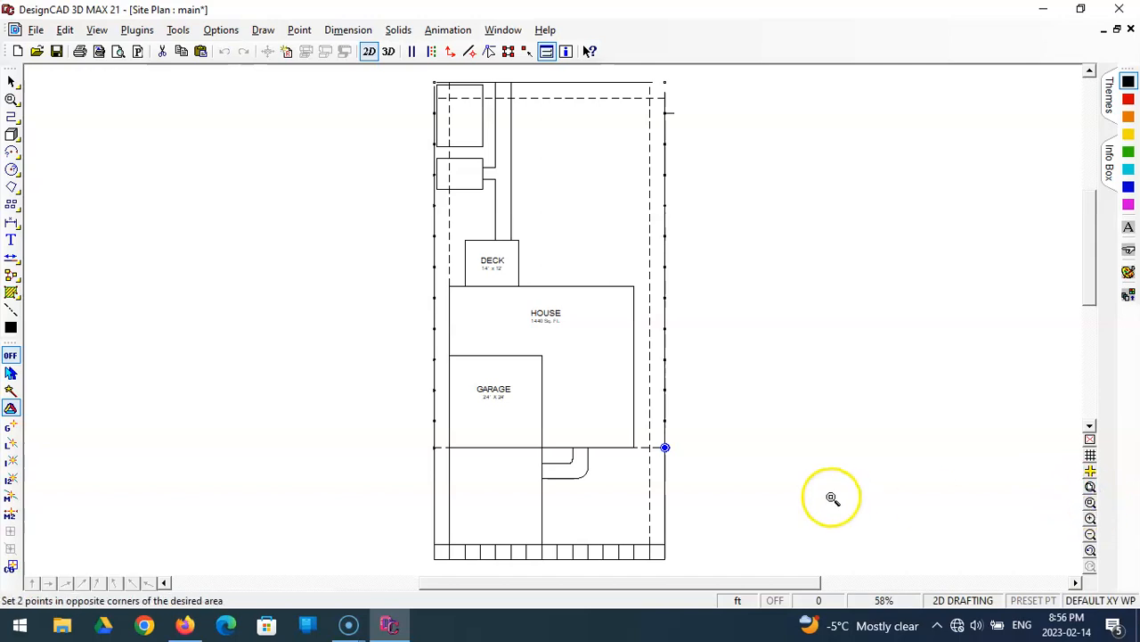
left_click(626, 426)
left_click(690, 464)
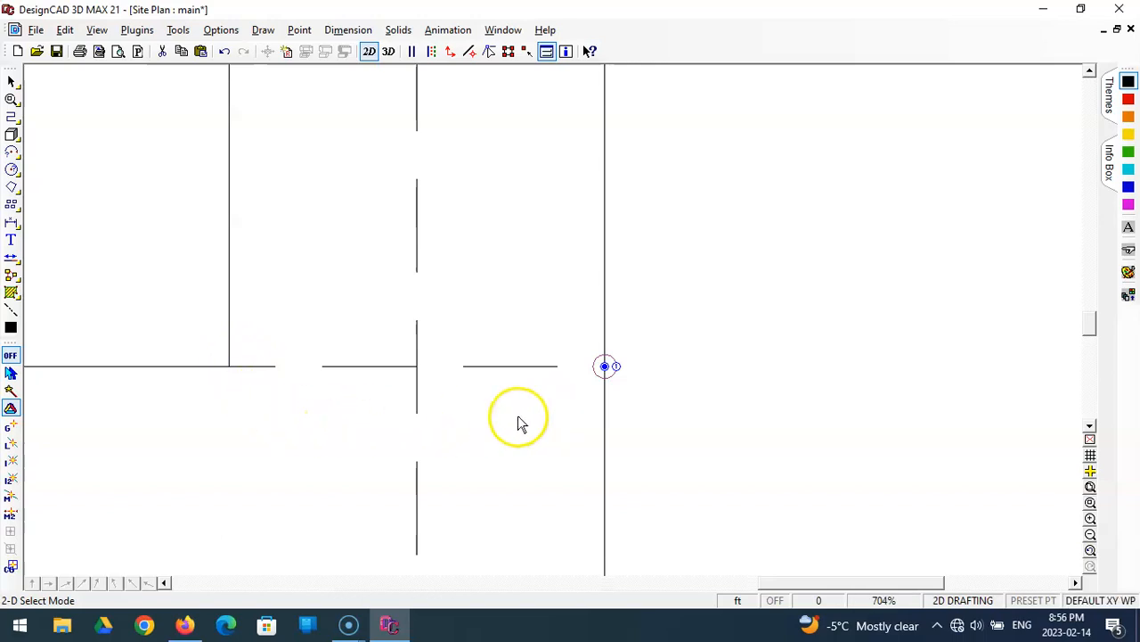
left_click(1090, 488)
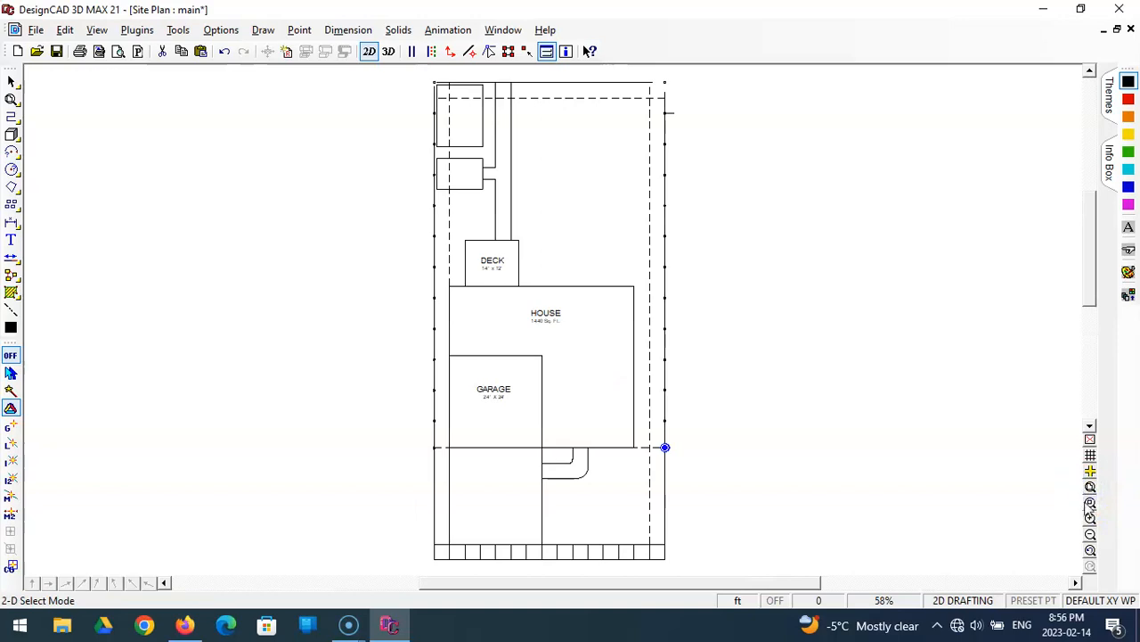
Step: Draw an orthogonal reference line from the left walkway edge's rear end, -0.5 ft along the rear property line, with a short segment running outward
left_click(1090, 502)
left_click(415, 71)
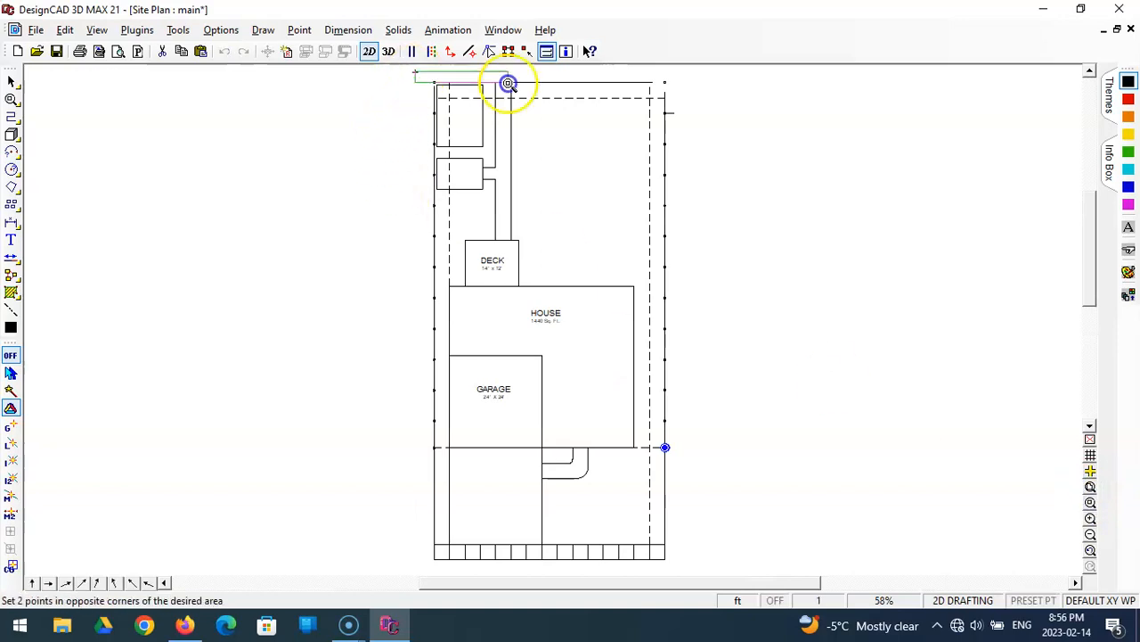
left_click(697, 127)
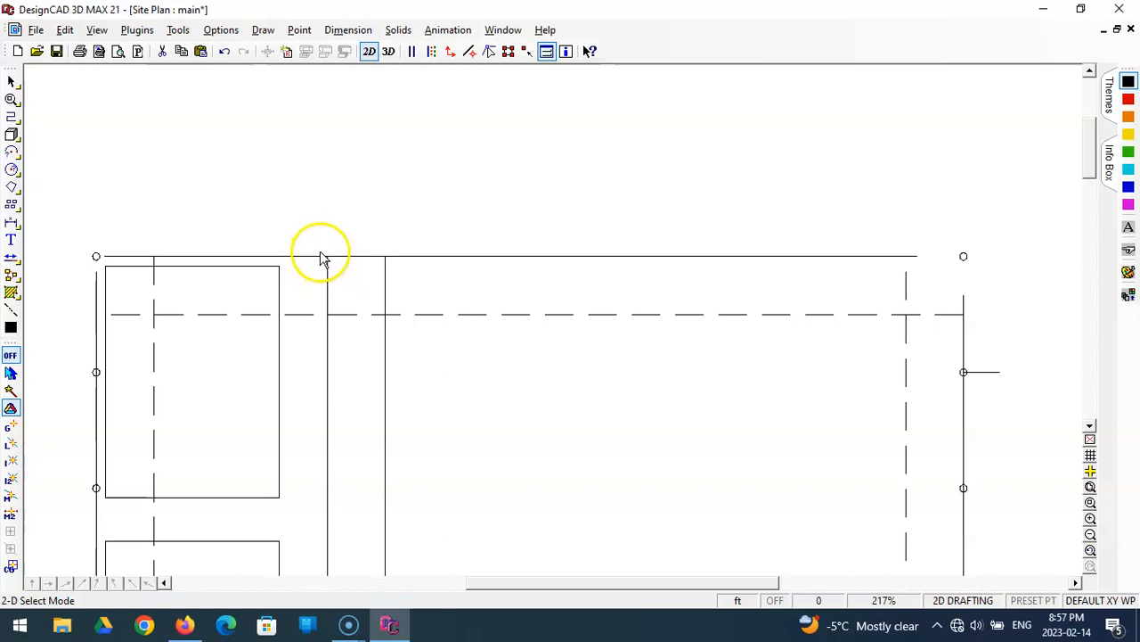
left_click(1090, 502)
left_click(284, 231)
left_click(417, 290)
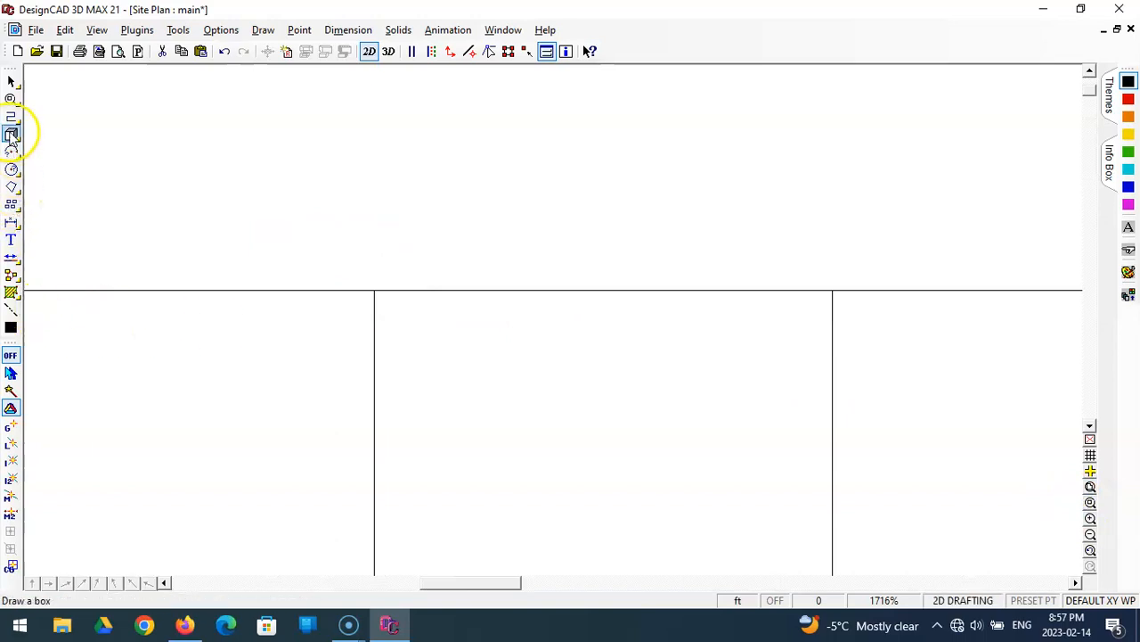
left_click(11, 116)
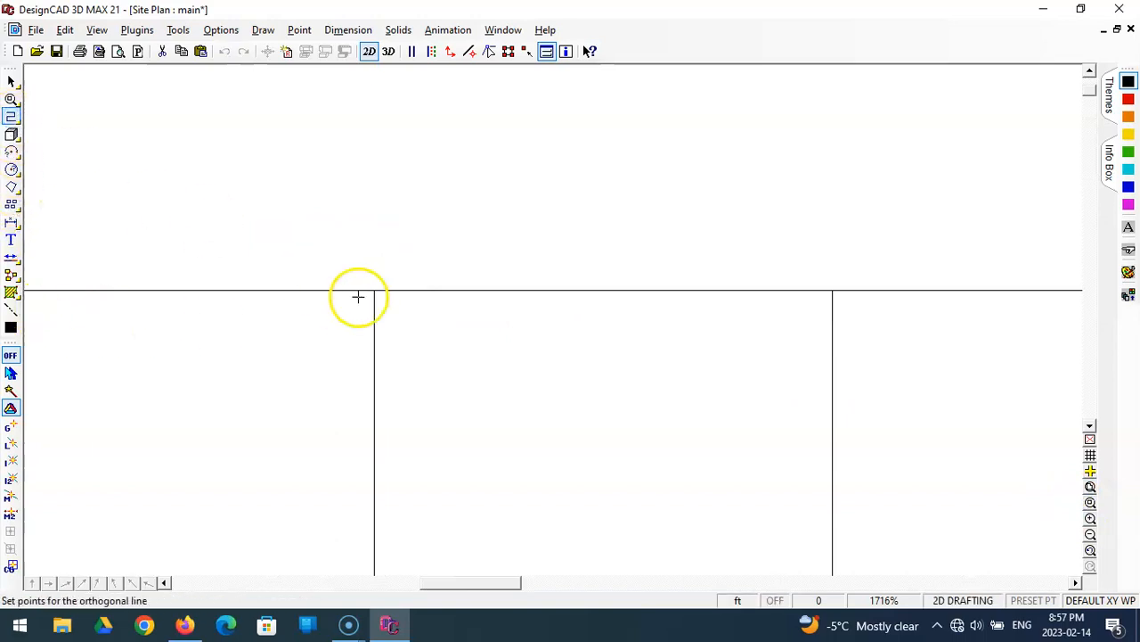
left_click(1093, 486)
left_click(1091, 503)
left_click(485, 74)
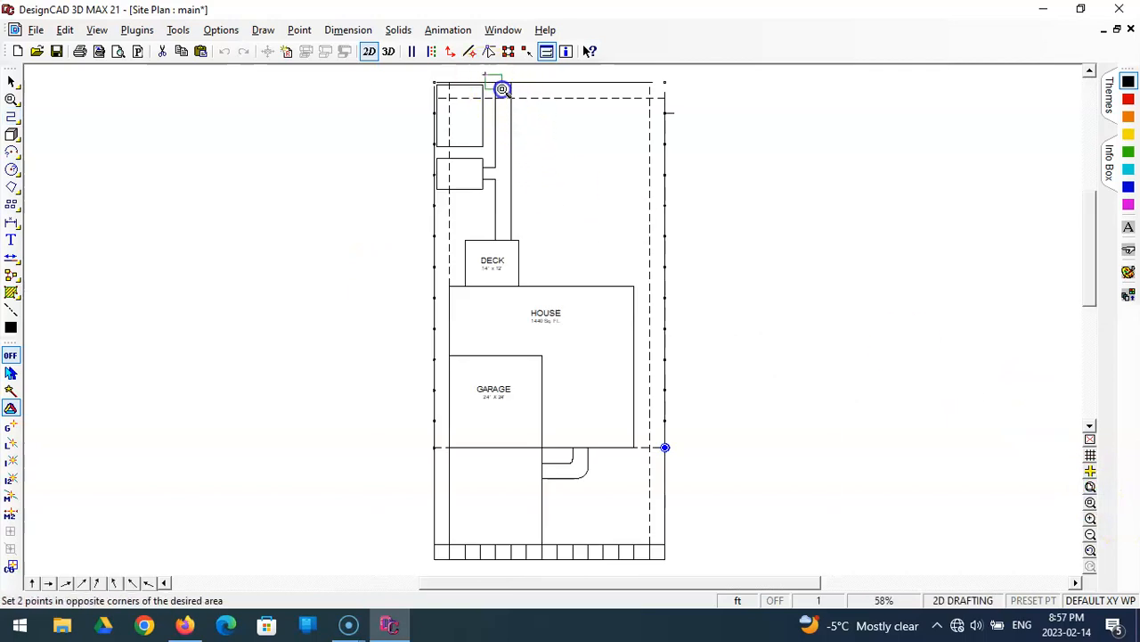
left_click(526, 104)
left_click(366, 191)
key("apostrophe")
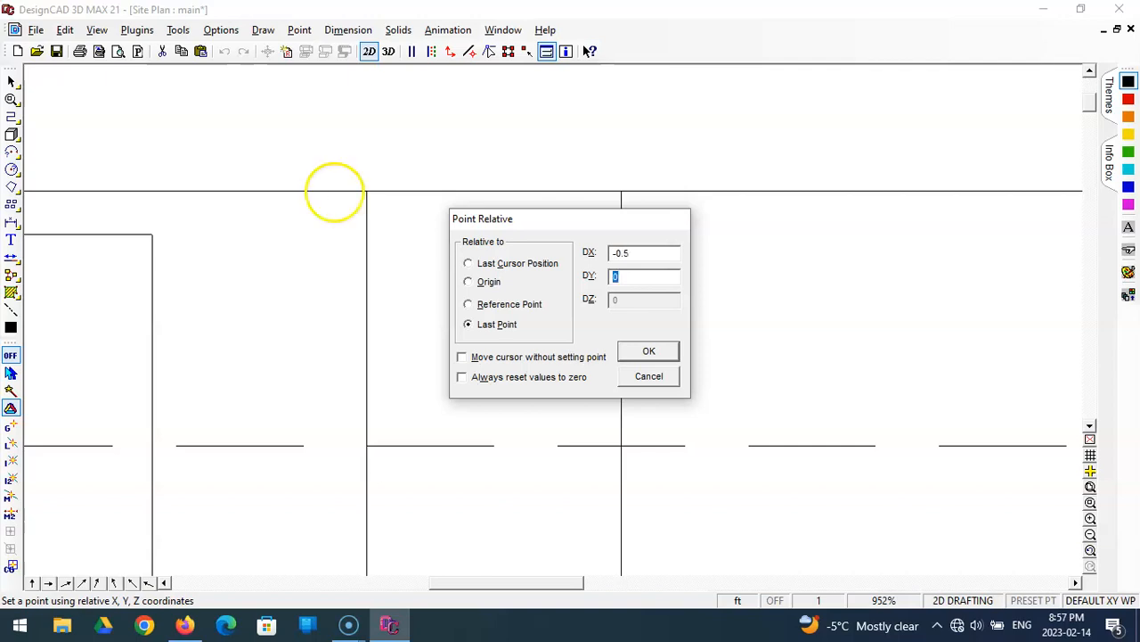
key("Return")
left_click(334, 147)
key("Return")
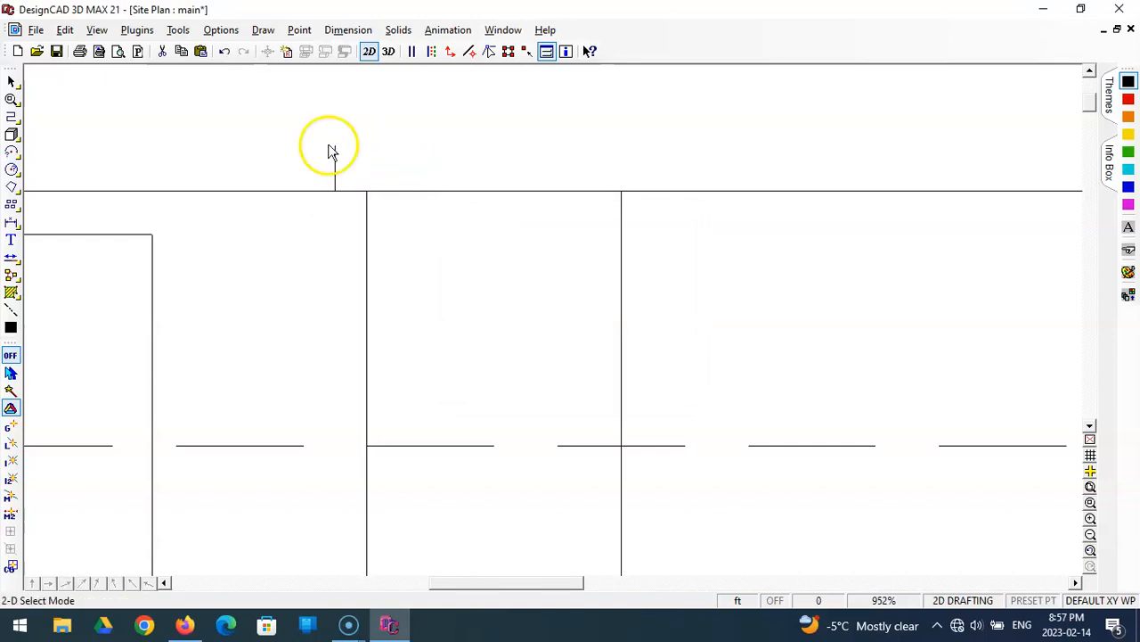
Step: Draw a matching orthogonal reference line from the right walkway edge's rear end, 0.5 ft to the right, with a short outward segment
left_click(12, 116)
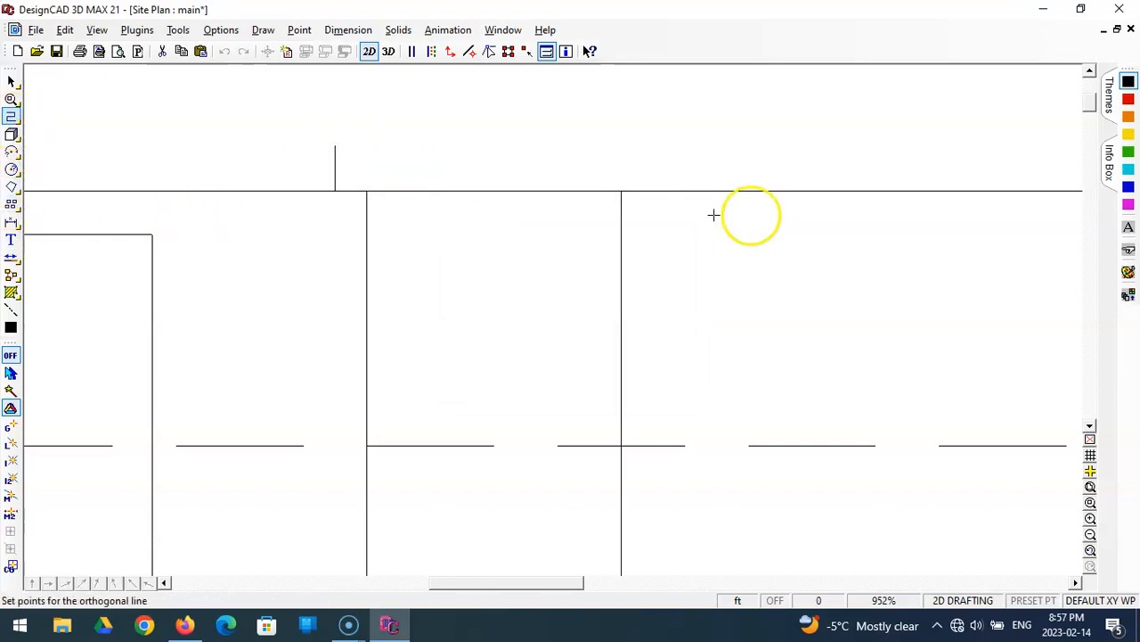
left_click(621, 190)
key("grave")
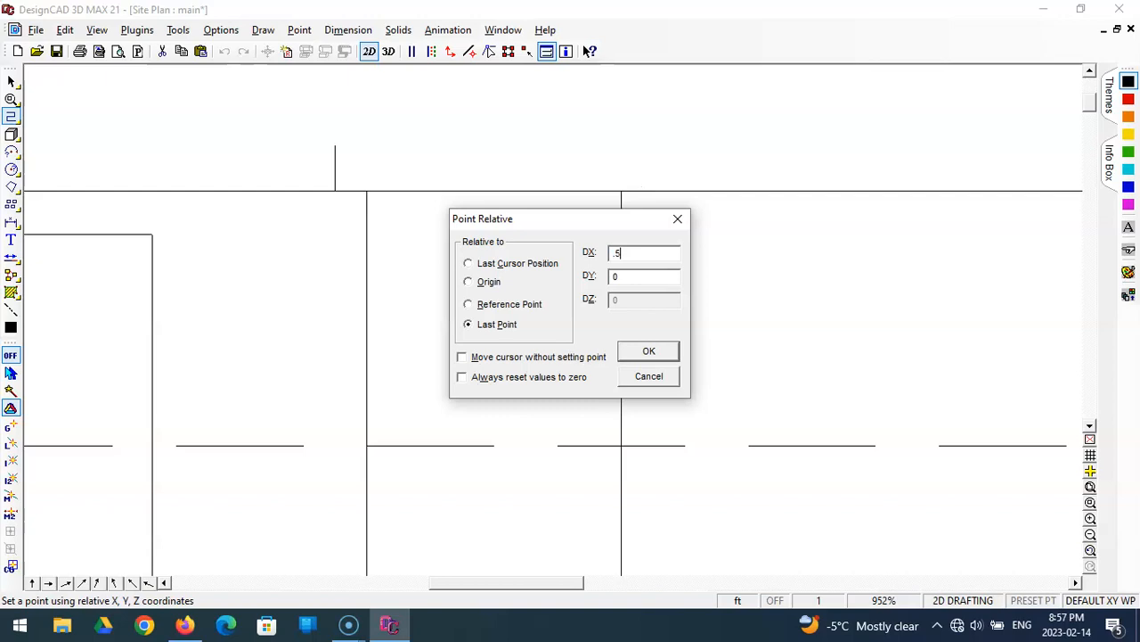
key("Return")
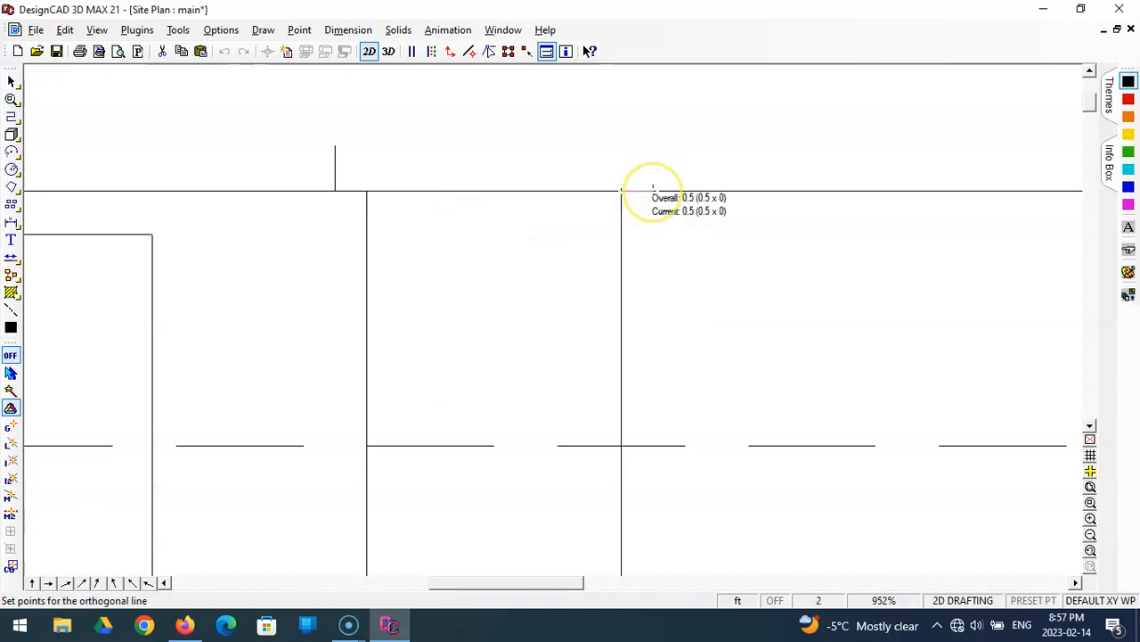
left_click(653, 146)
key("Return")
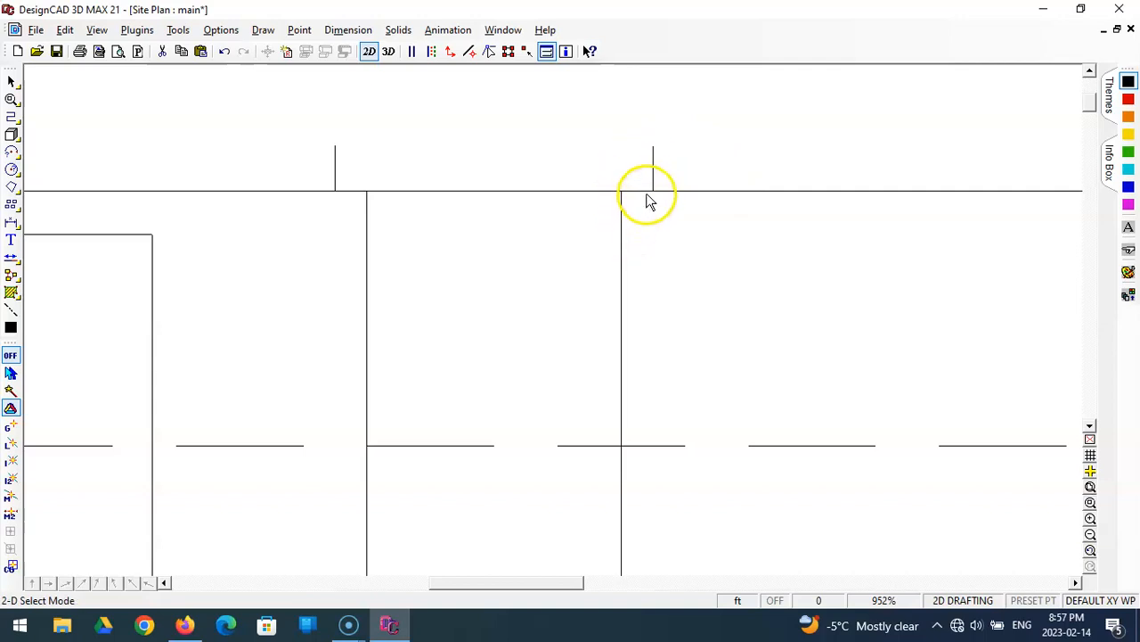
Step: Draw a circle with a 0.25 ft radius at the bend of each reference line beside the walkway on the rear property line
left_click(11, 168)
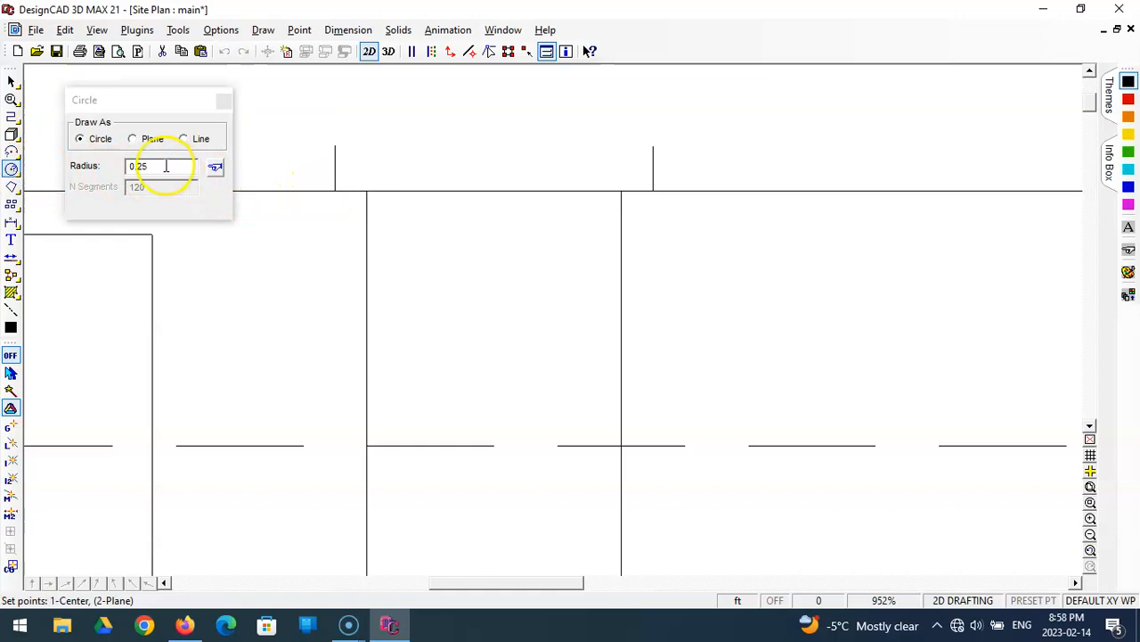
left_click(335, 191)
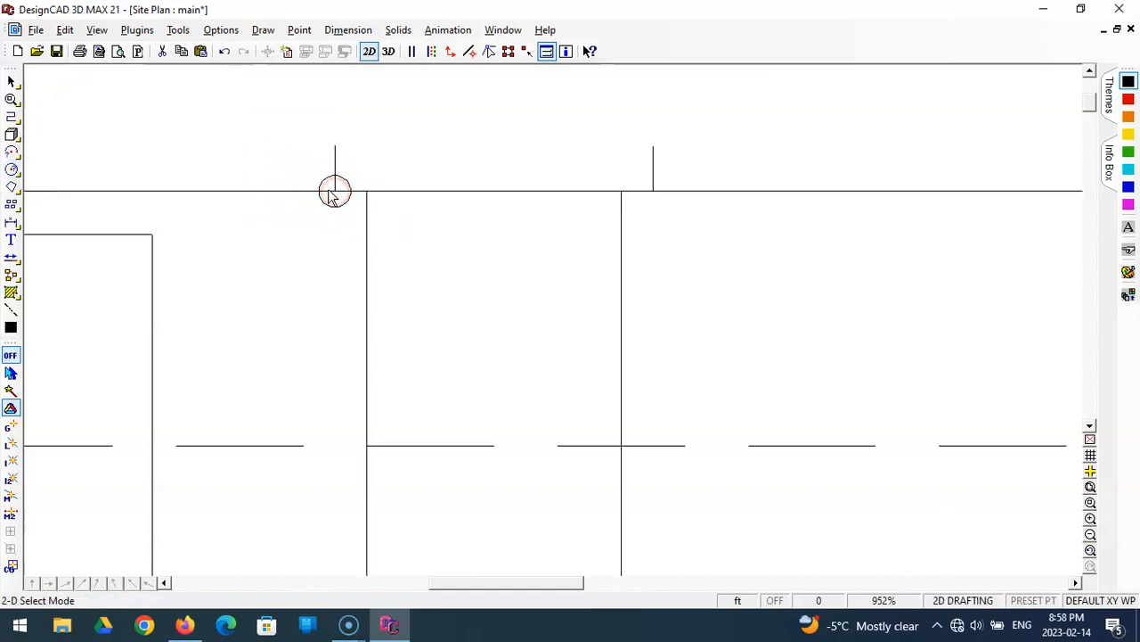
left_click(11, 168)
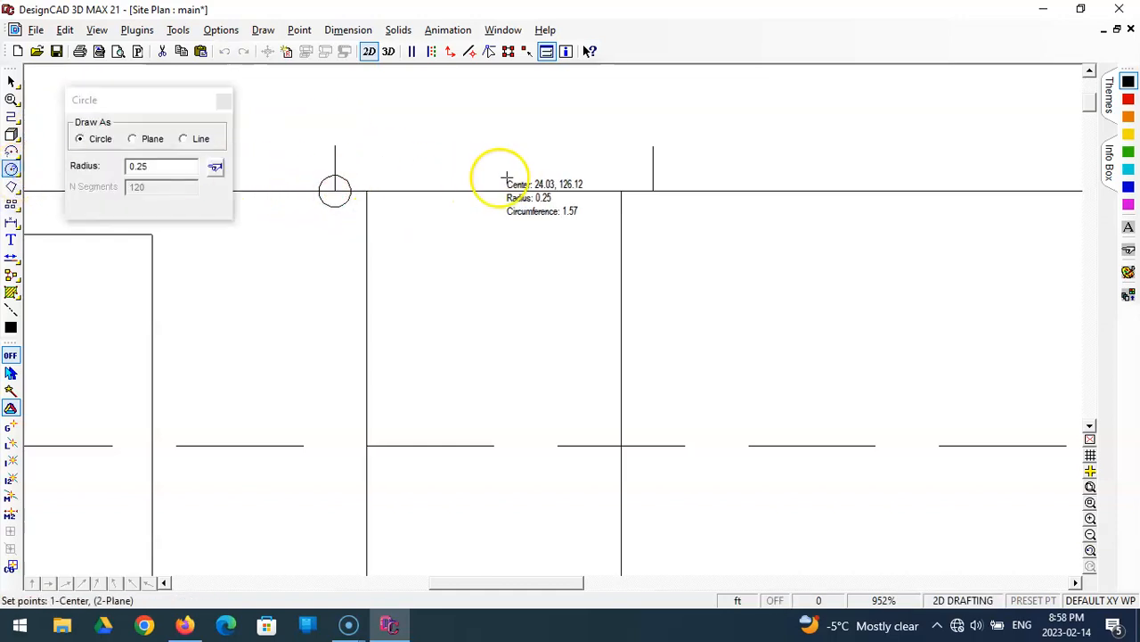
left_click(653, 191)
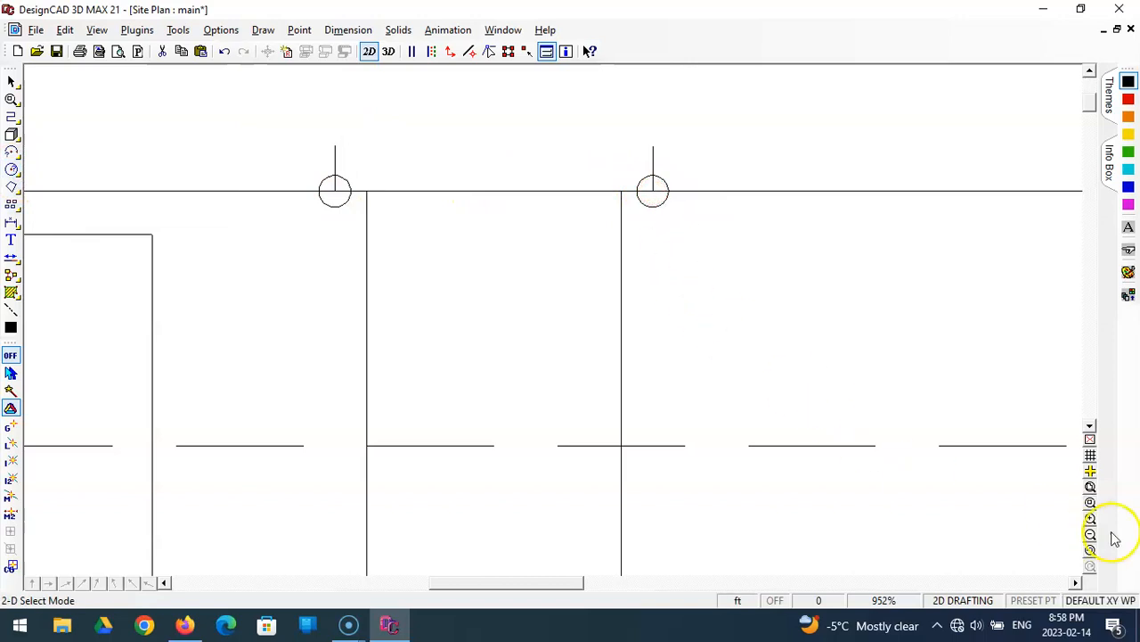
left_click(1091, 488)
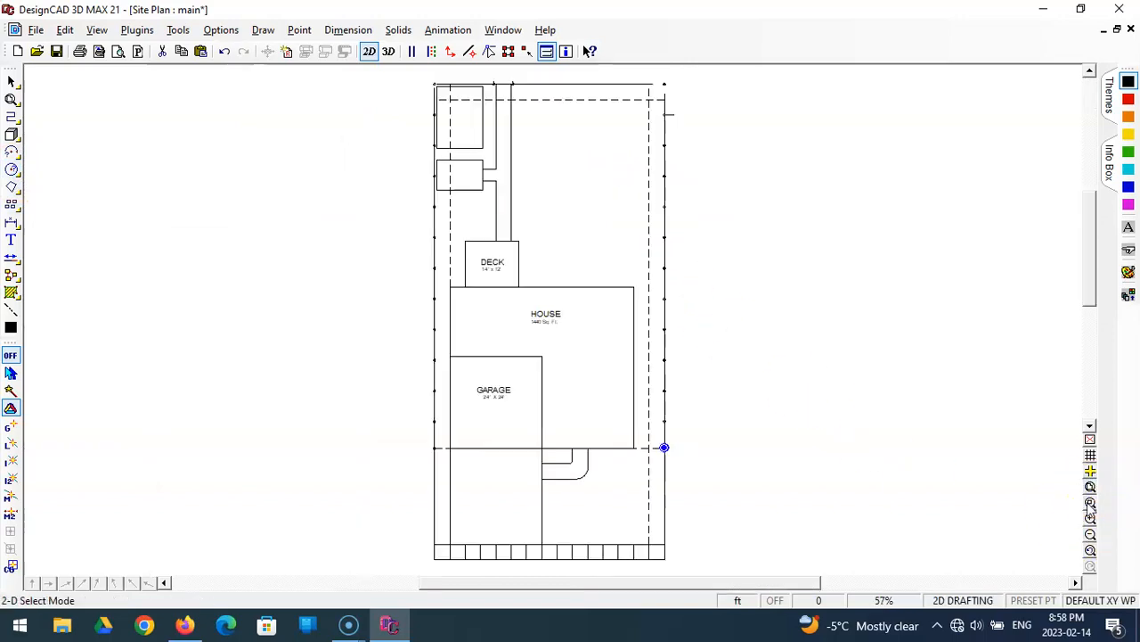
left_click(1090, 505)
left_click(425, 69)
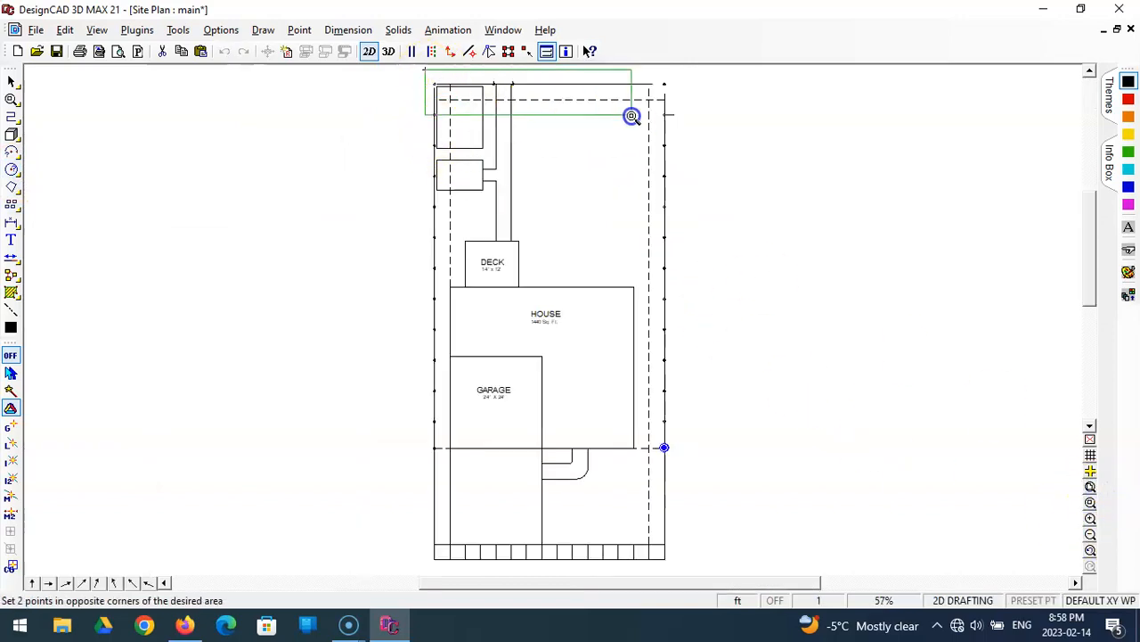
left_click(677, 113)
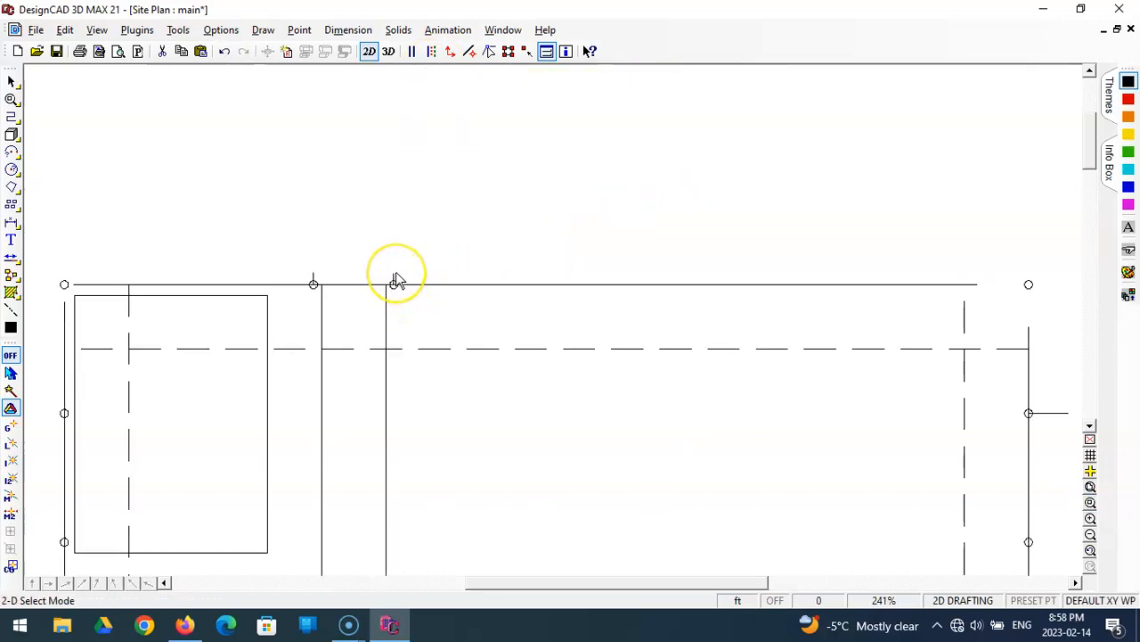
Step: Delete the two short reference lines standing above the rear property line on either side of the walkway
left_click(396, 273)
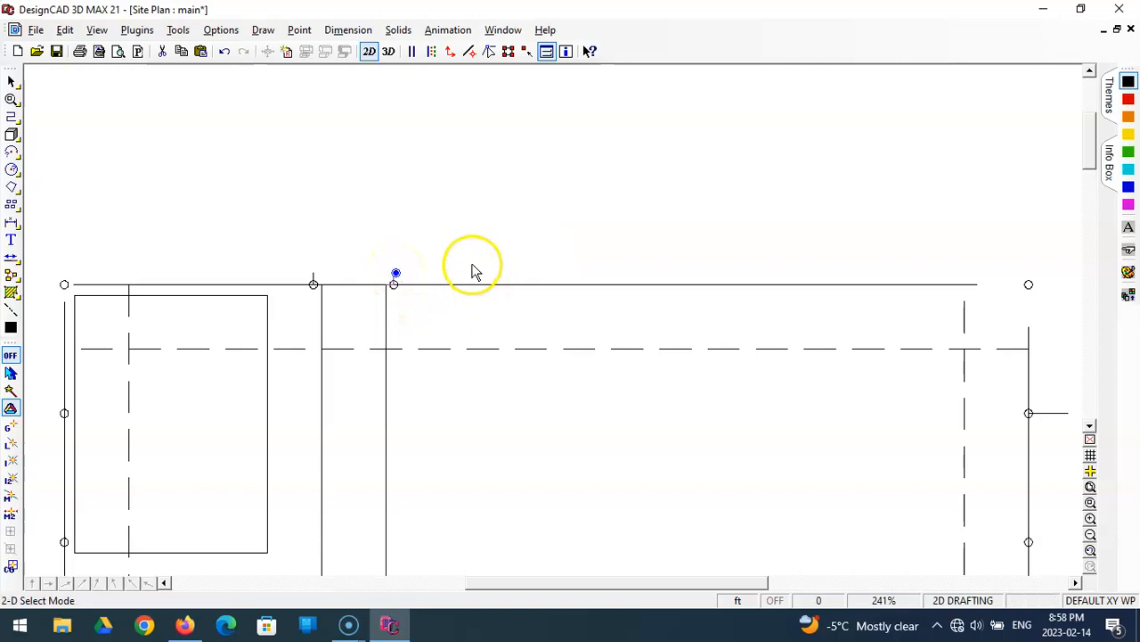
key("Delete")
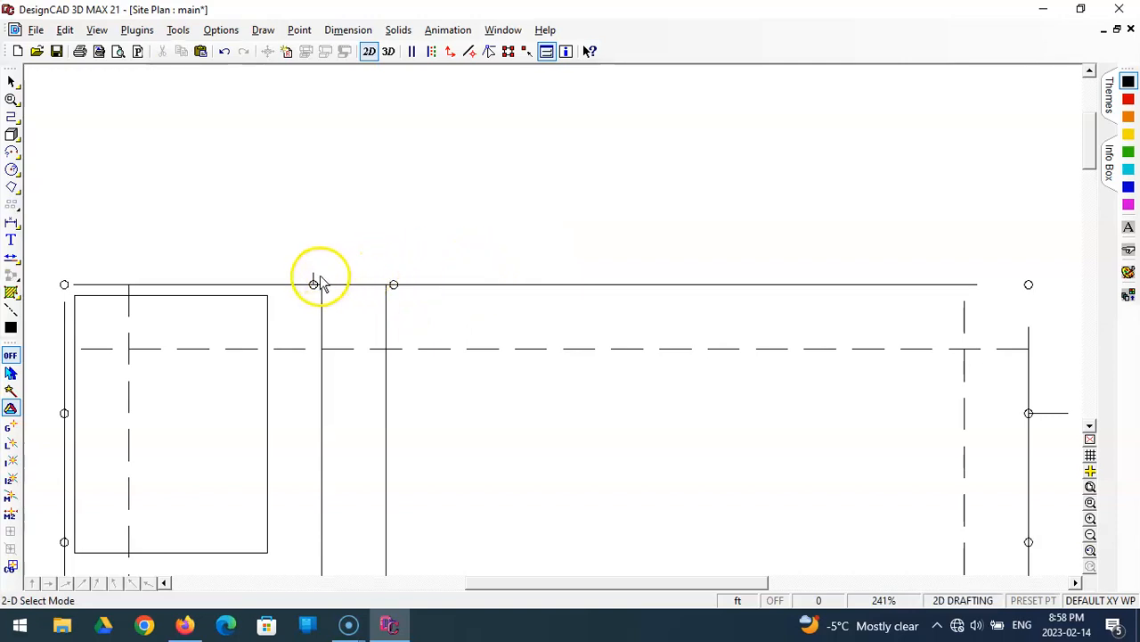
left_click(314, 276)
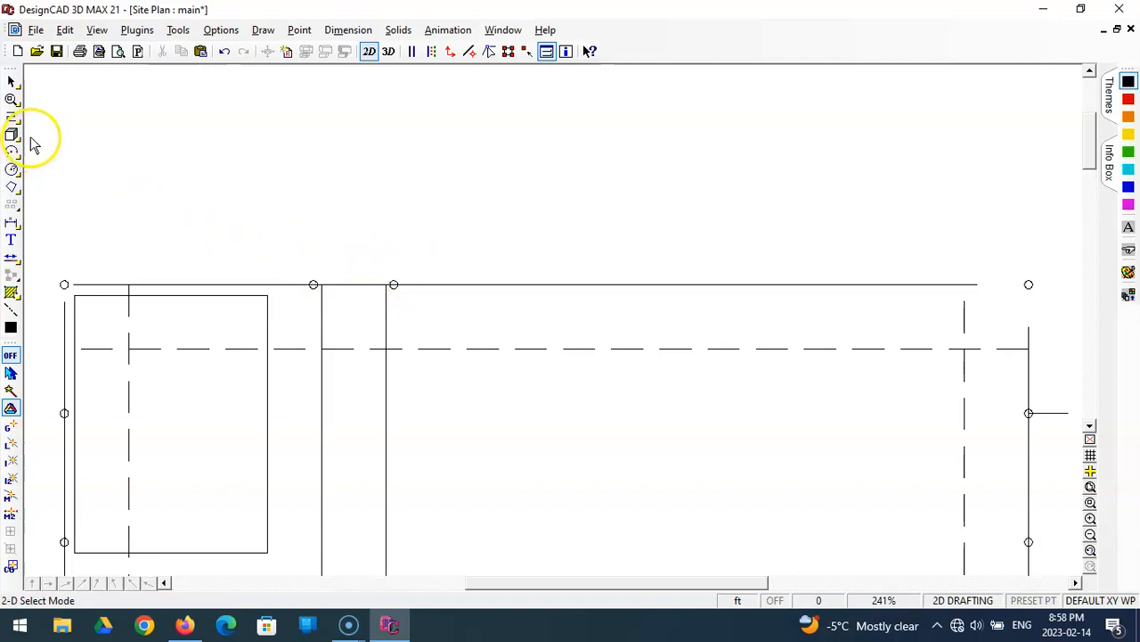
Step: Measure from the circle right of the walkway to the rear-right corner circle, with dimension text in the 1' 6 3/4" format
left_click(10, 222)
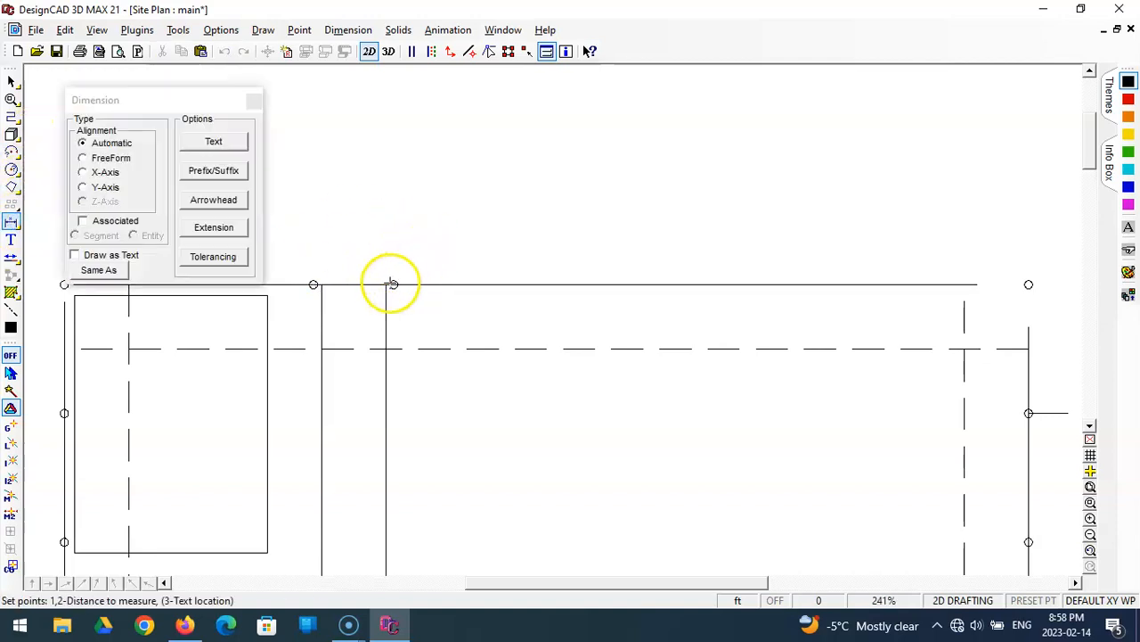
left_click(393, 285)
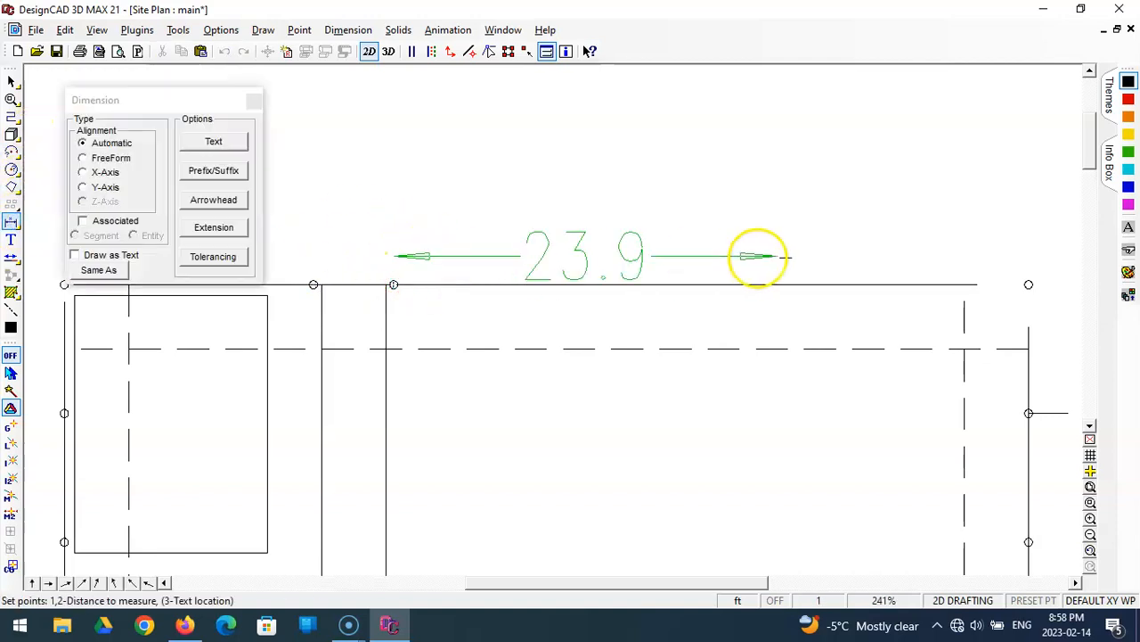
left_click(1029, 284)
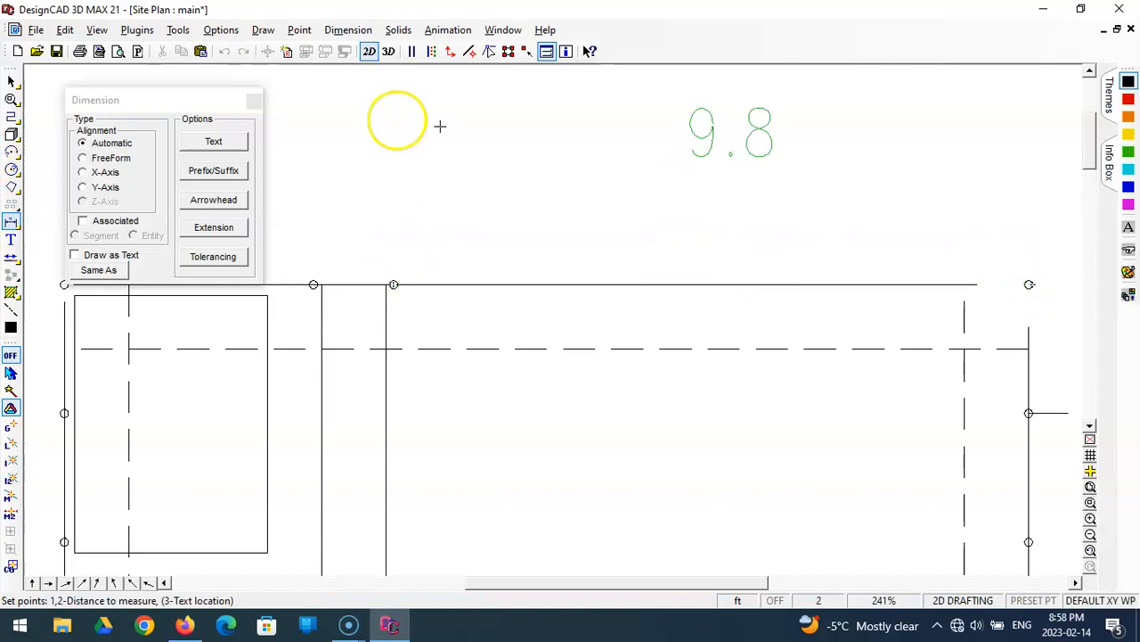
left_click(213, 141)
left_click(417, 200)
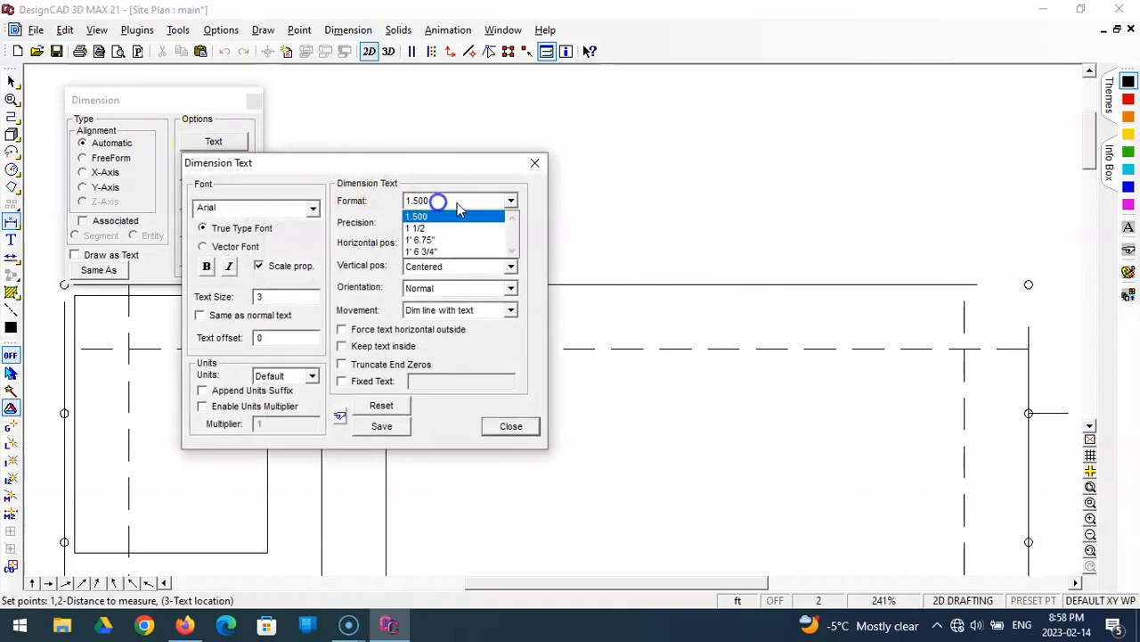
left_click(468, 250)
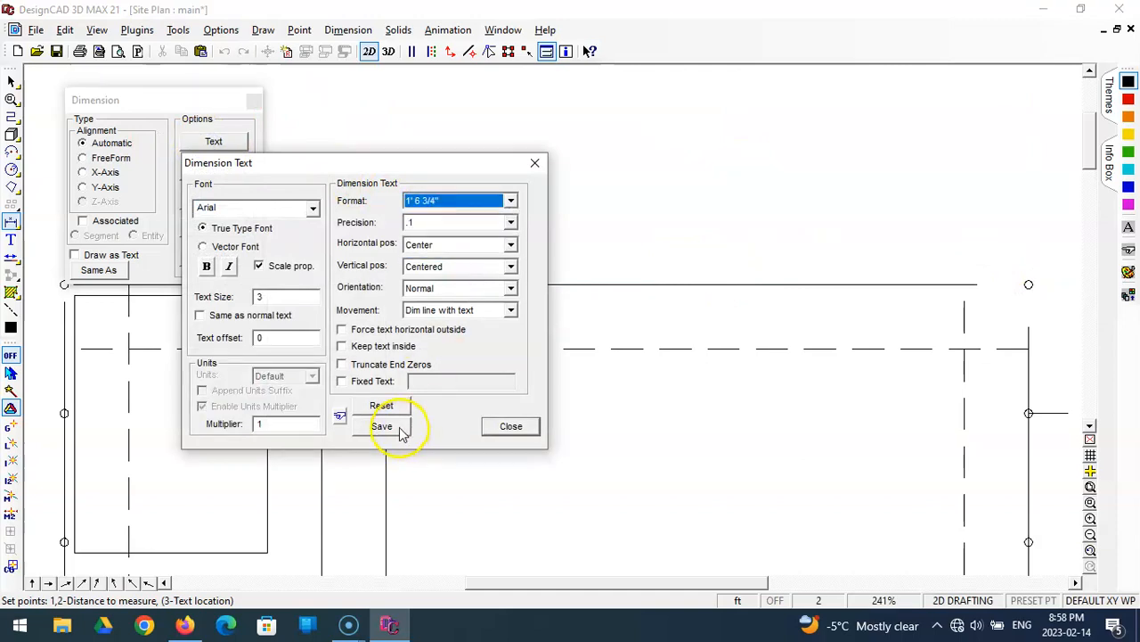
left_click(506, 431)
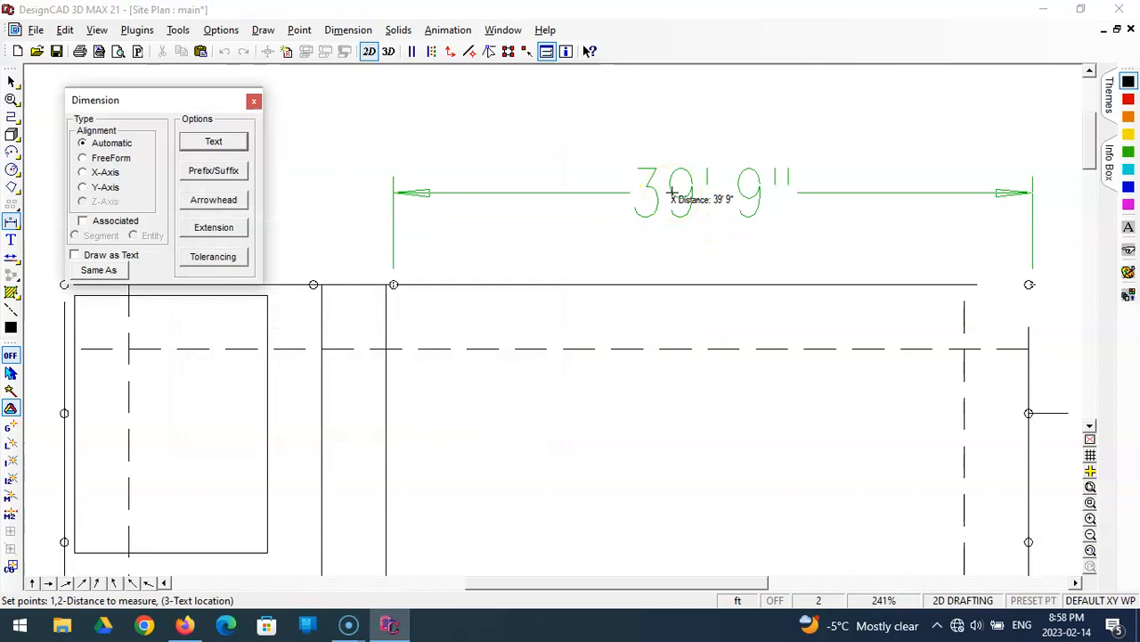
left_click(662, 192)
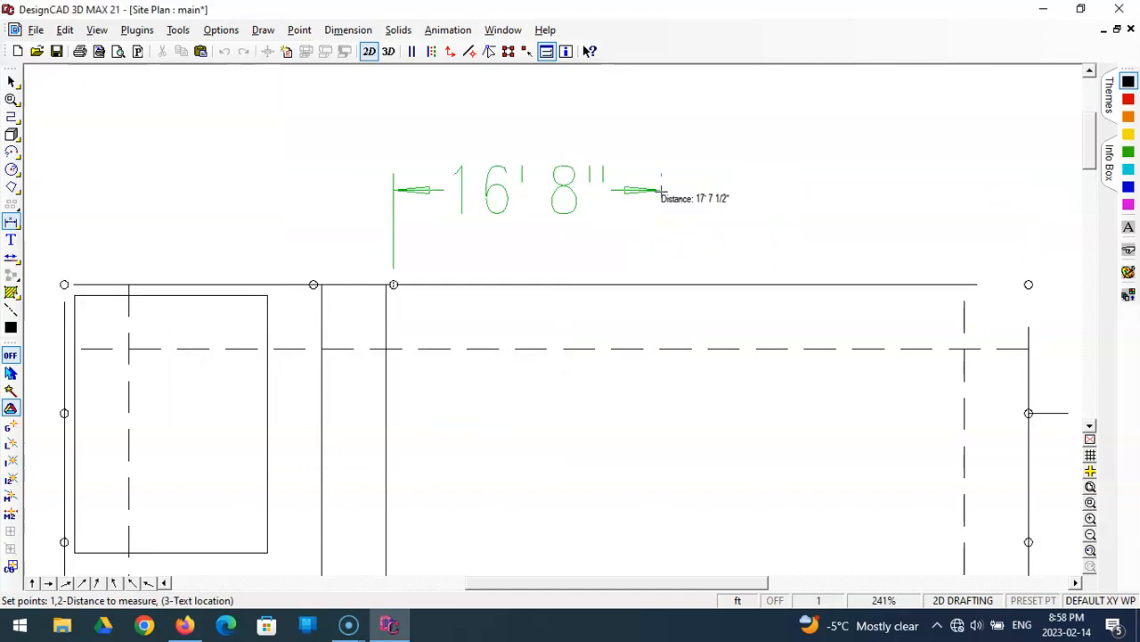
key("Escape")
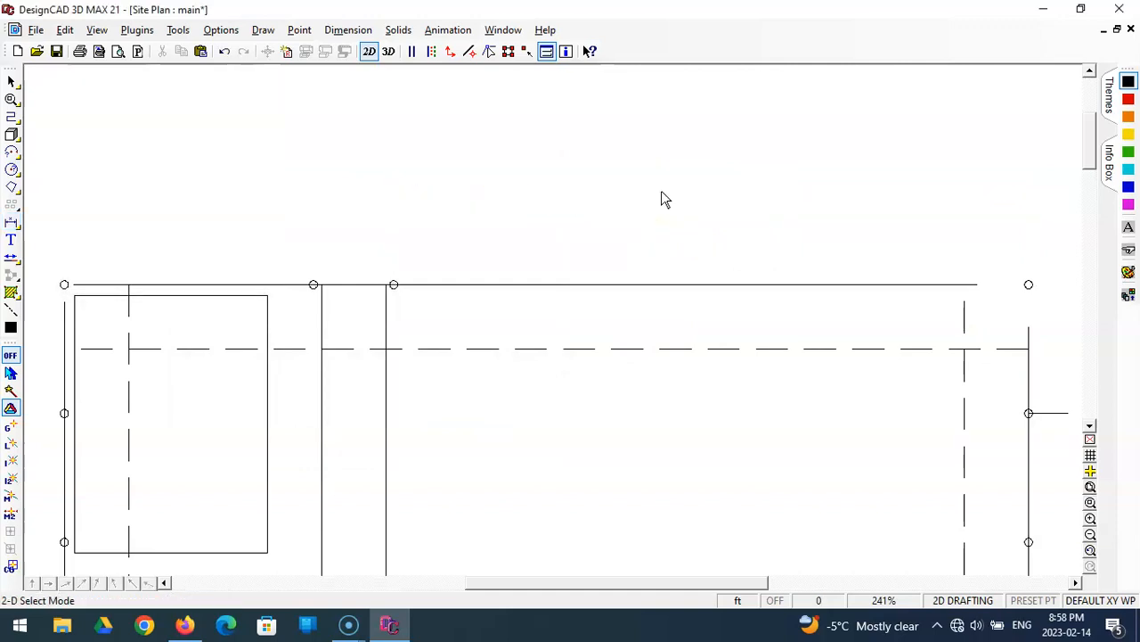
Step: Draw an orthogonal reference line from the circle right of the walkway, 8 ft along the rear property line, with an outward segment about 3.85 ft long
left_click(11, 117)
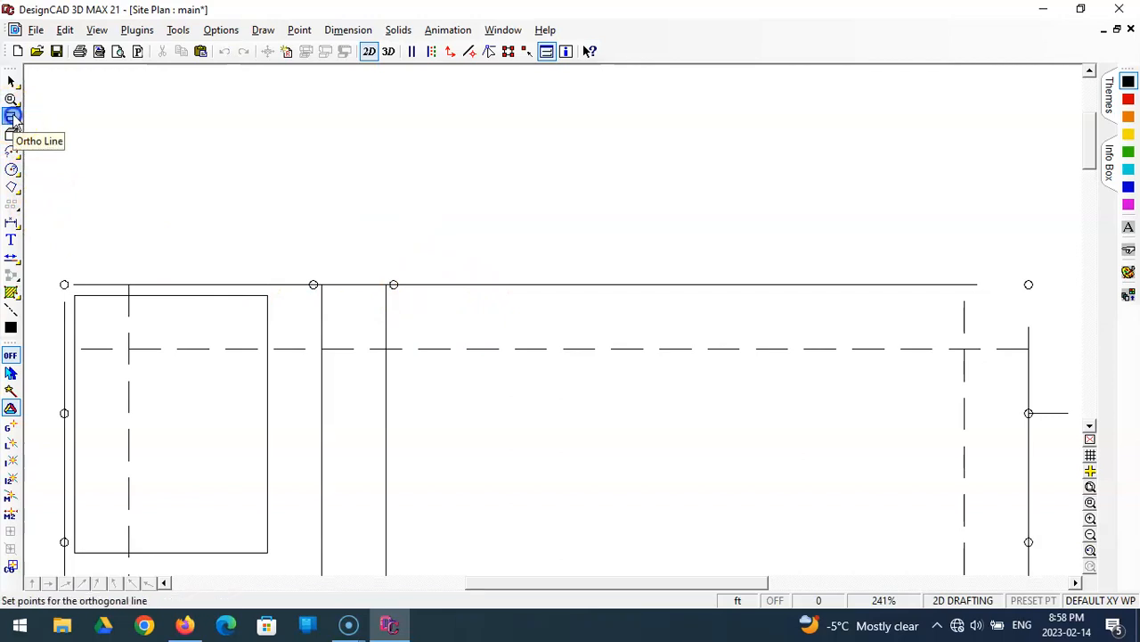
left_click(394, 284)
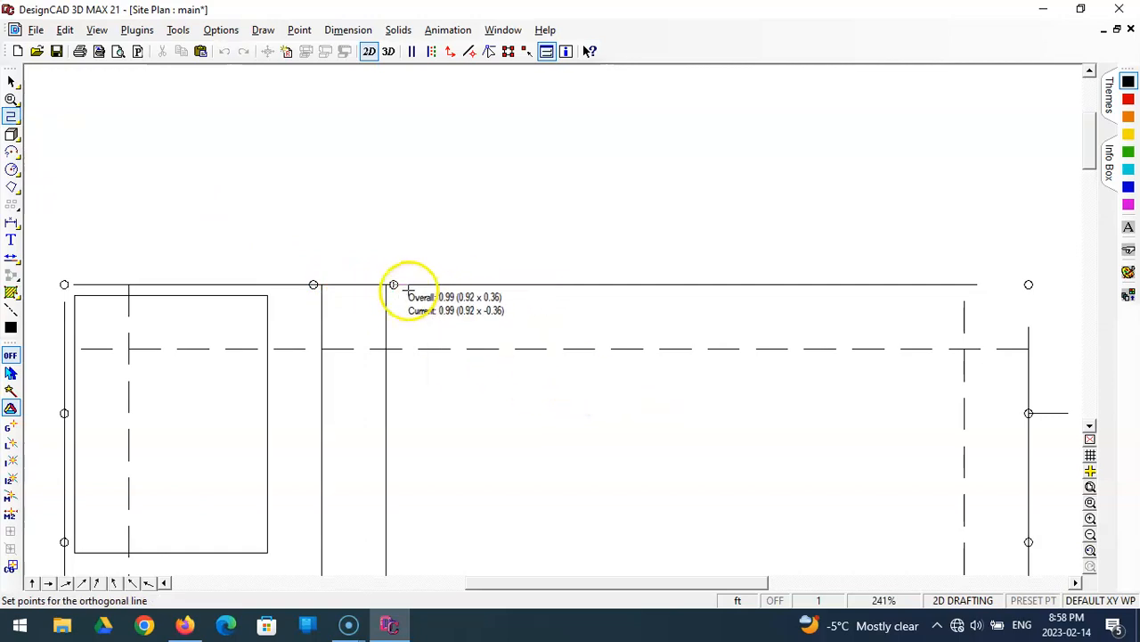
key("apostrophe")
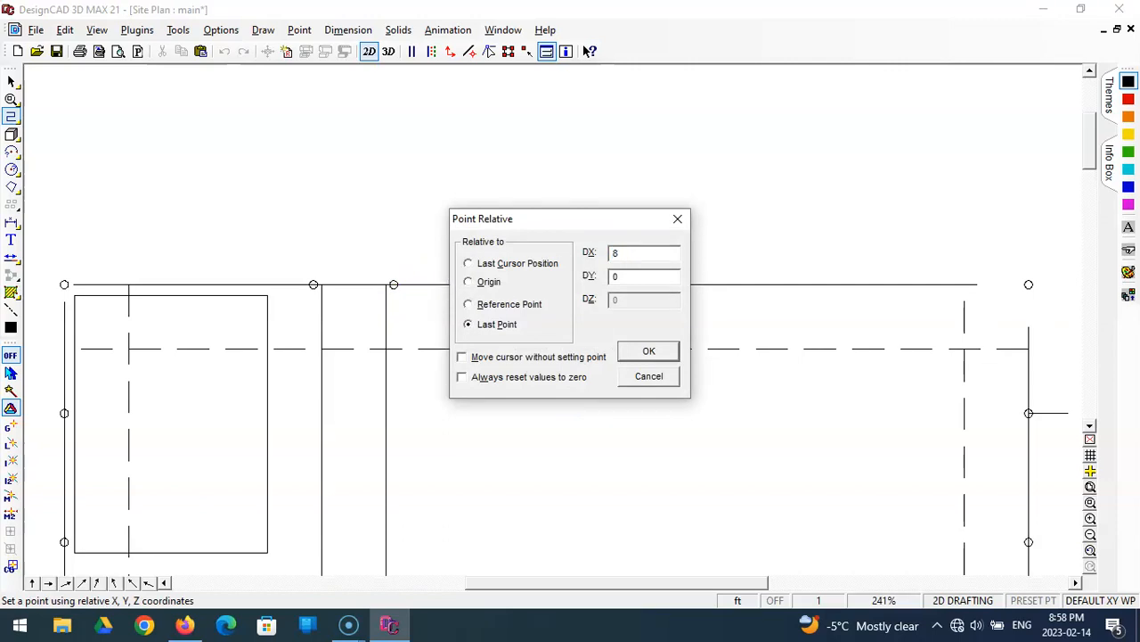
key("Return")
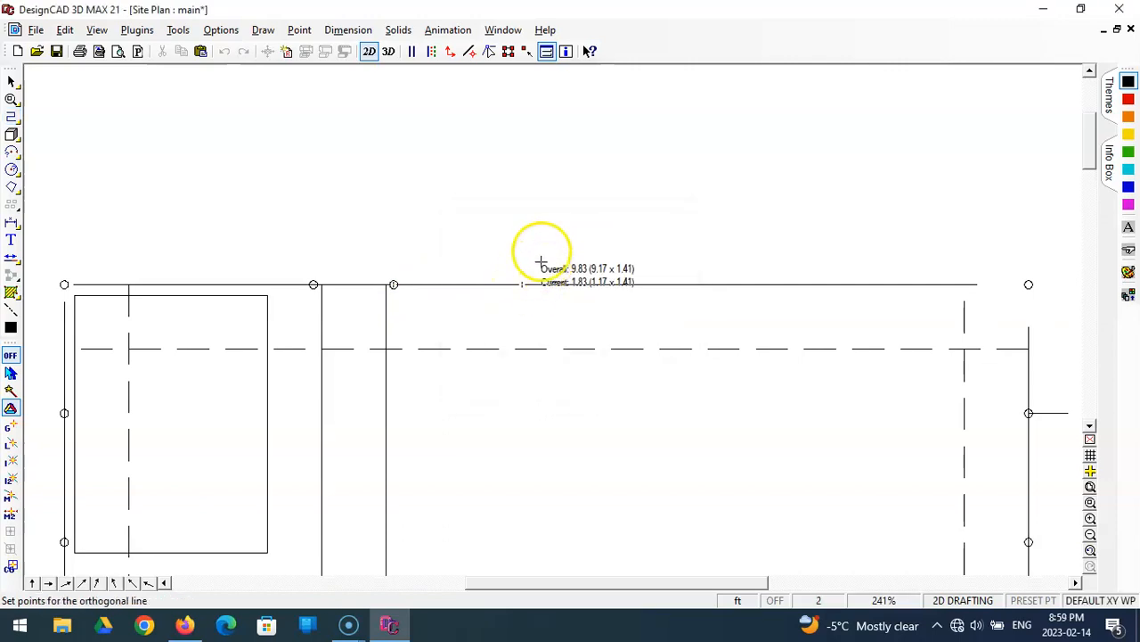
left_click(522, 224)
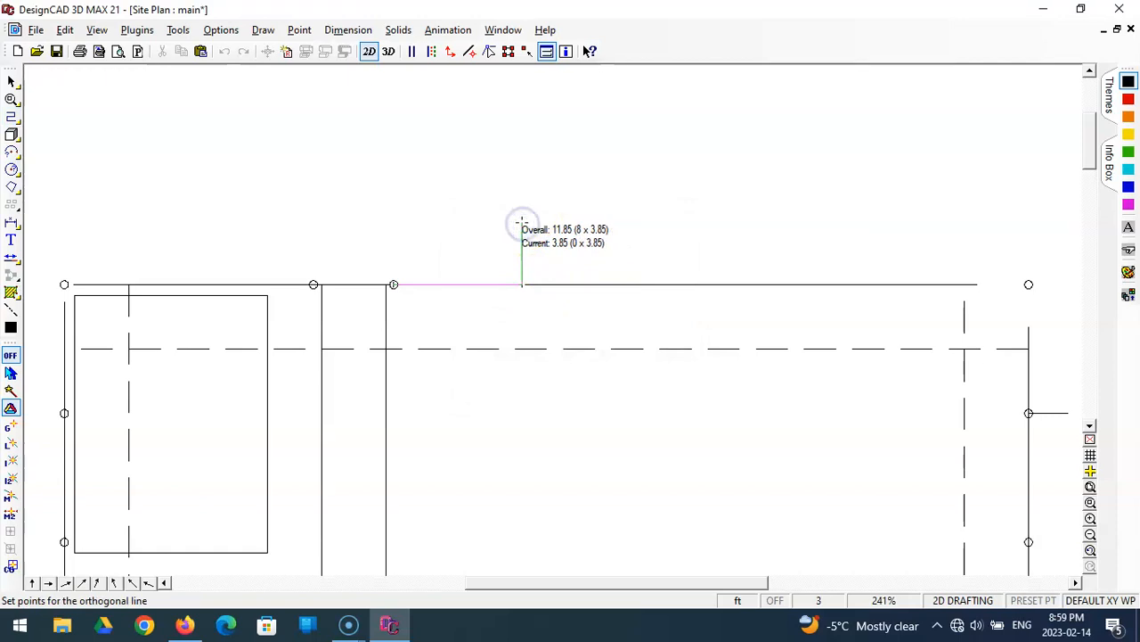
key("Return")
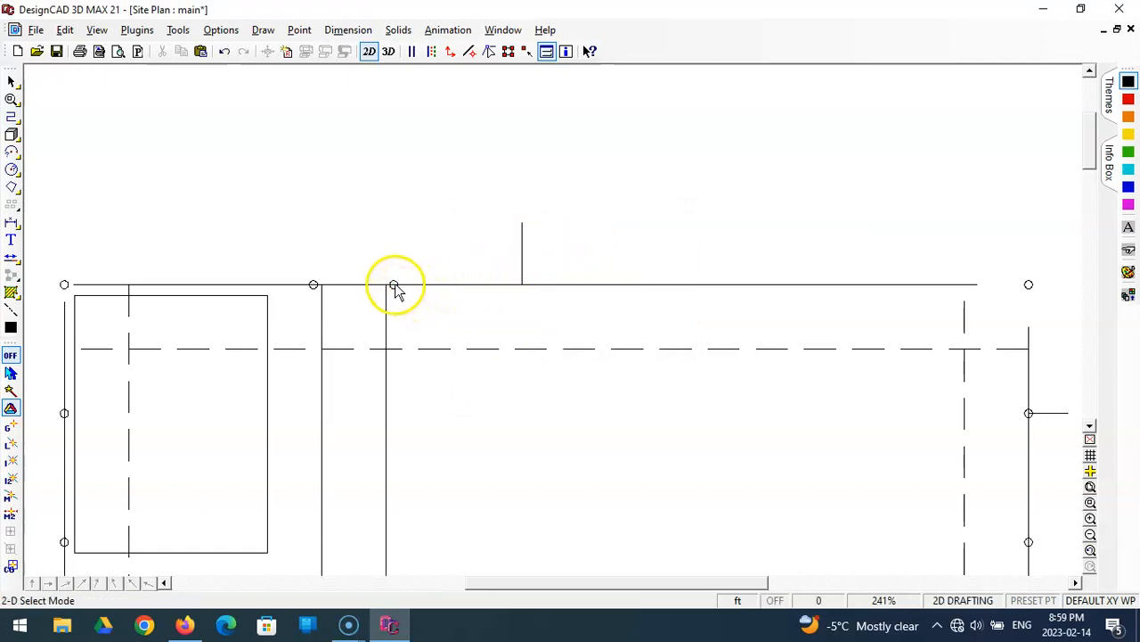
Step: Array the circle right of the walkway in 5 columns and 1 row, placing the second copy at the bend of the reference line
left_click(453, 305)
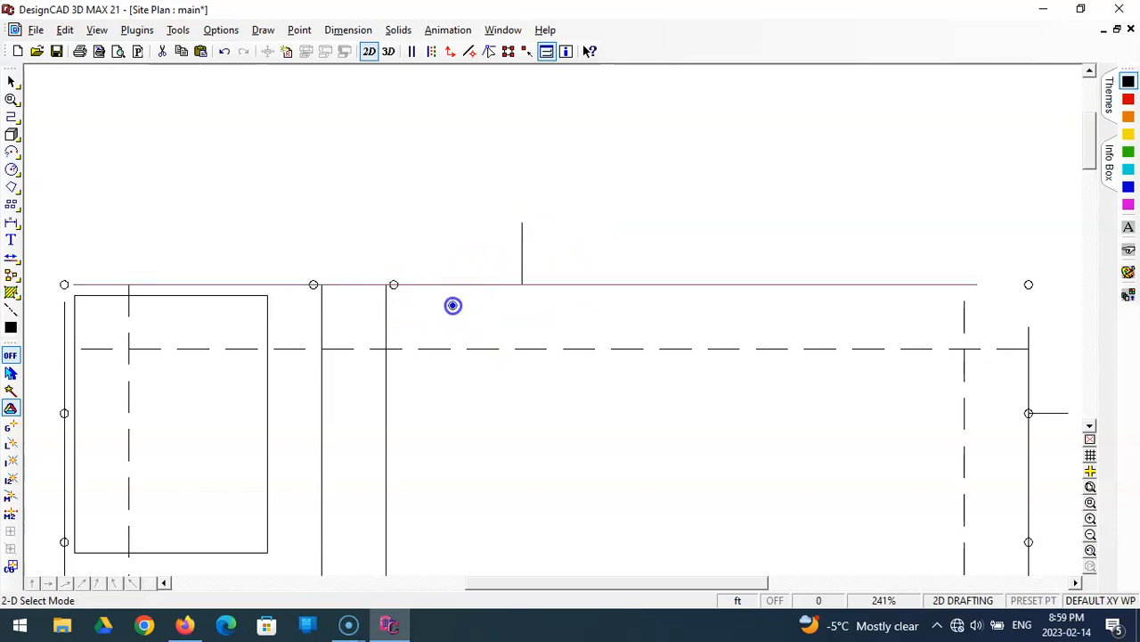
left_click(1090, 503)
left_click(344, 193)
left_click(592, 330)
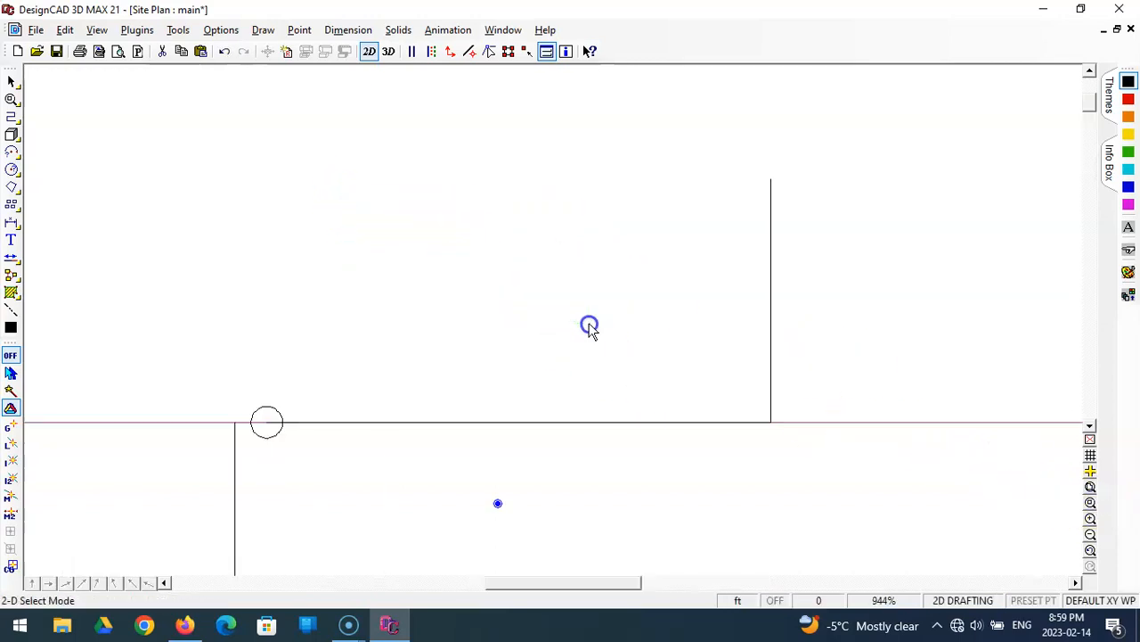
left_click(323, 361)
left_click(272, 423)
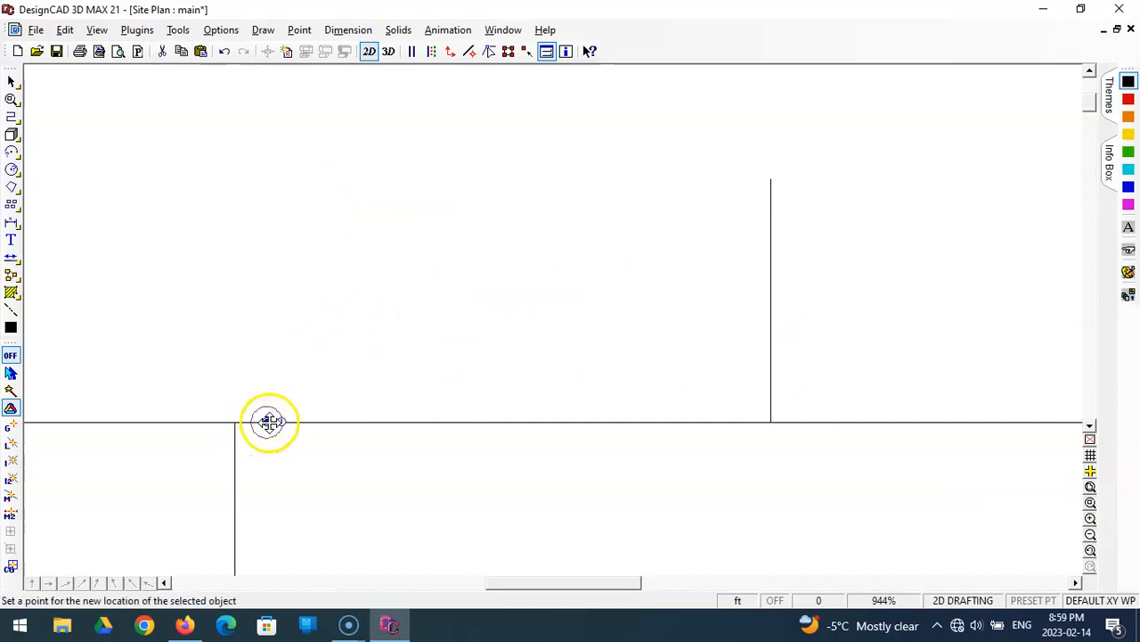
left_click(333, 330)
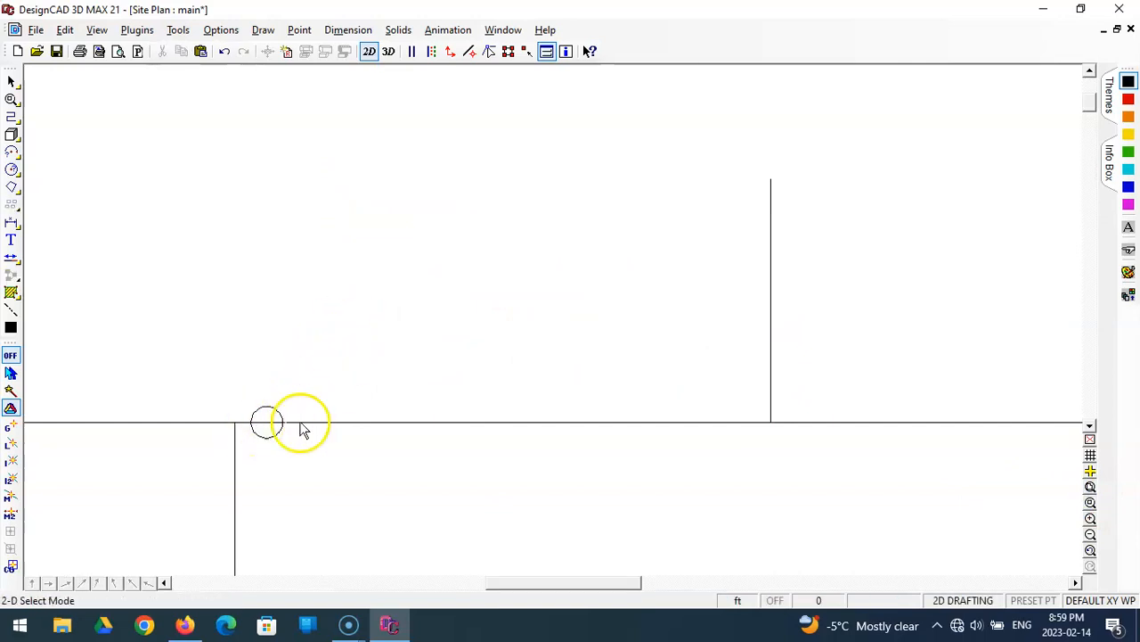
left_click(269, 421)
left_click(249, 339)
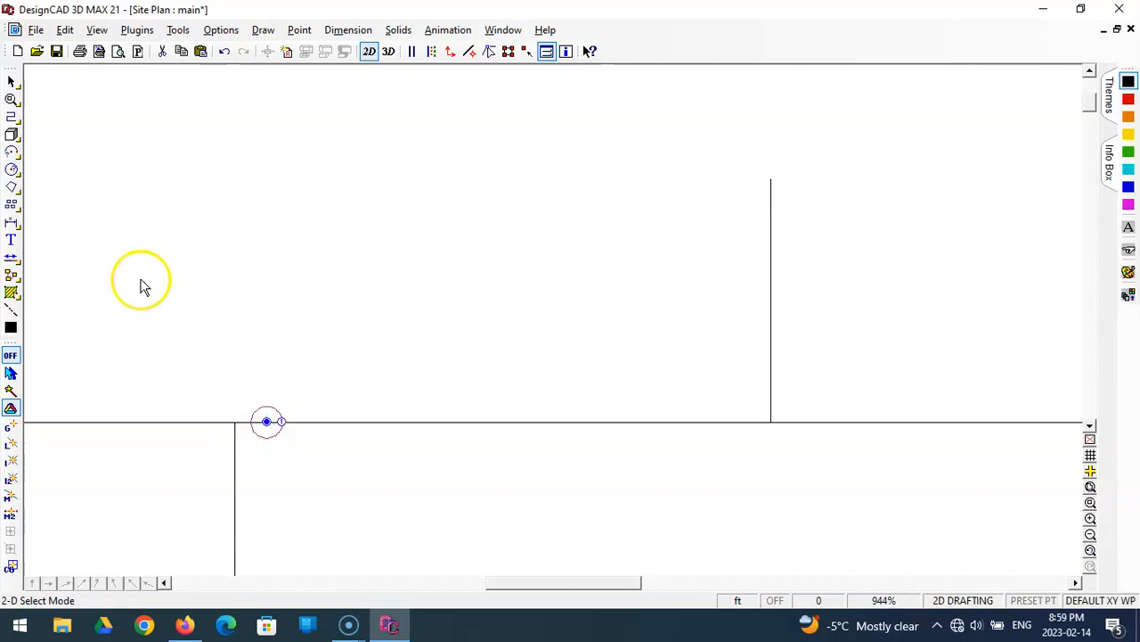
left_click(11, 204)
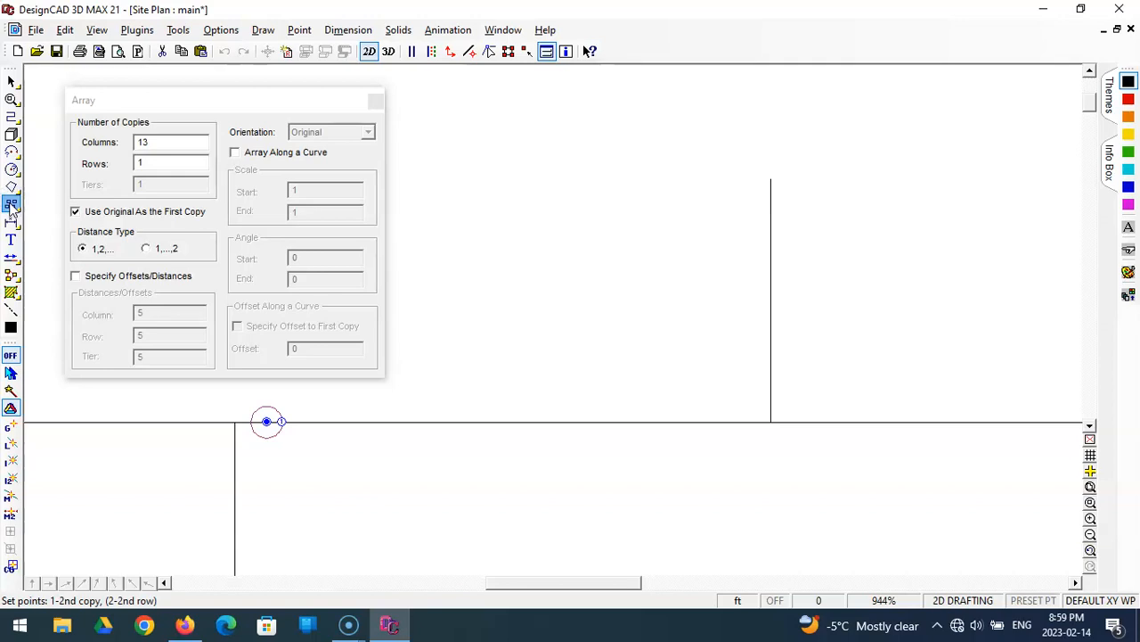
left_click(160, 144)
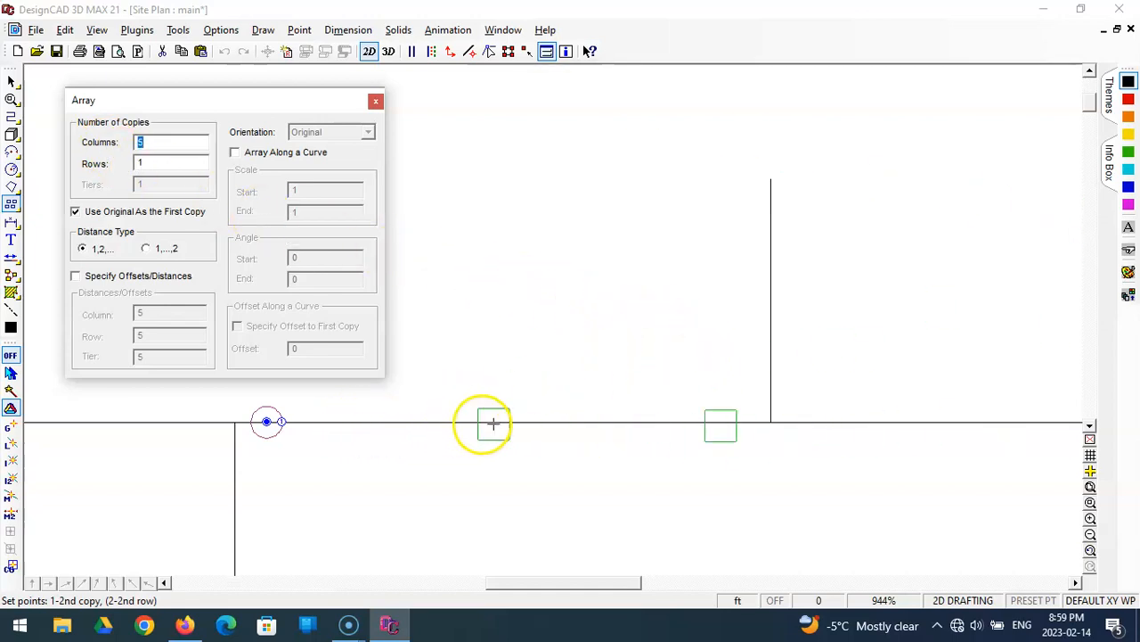
left_click(771, 422)
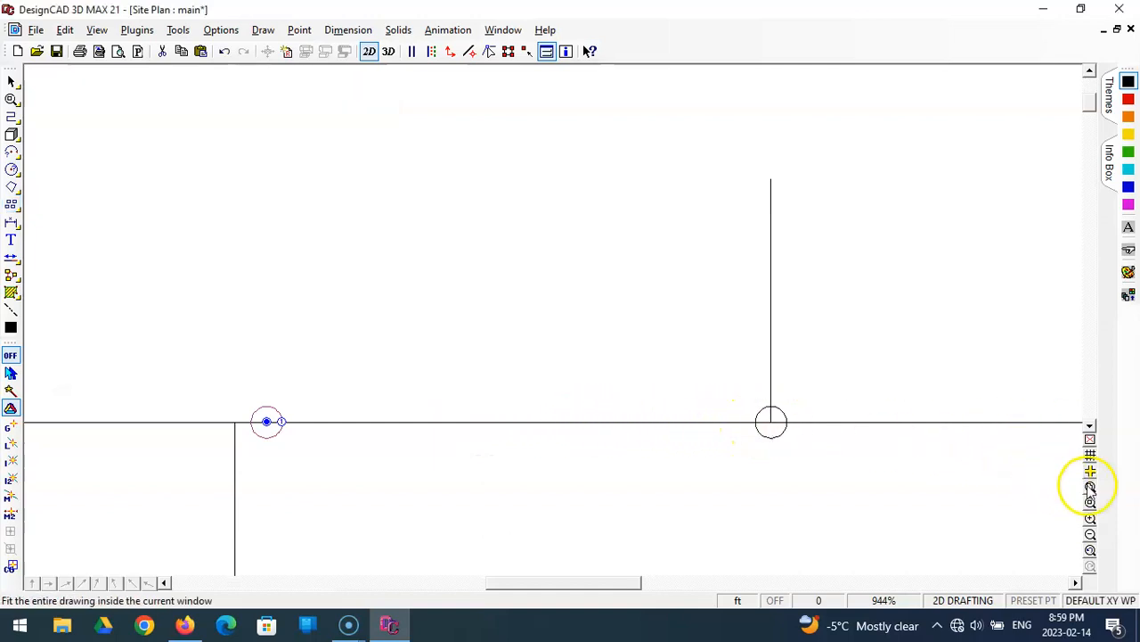
Step: Delete the reference line used to space the circles along the rear property line right of the walkway
left_click(1089, 487)
left_click(1091, 502)
left_click(556, 105)
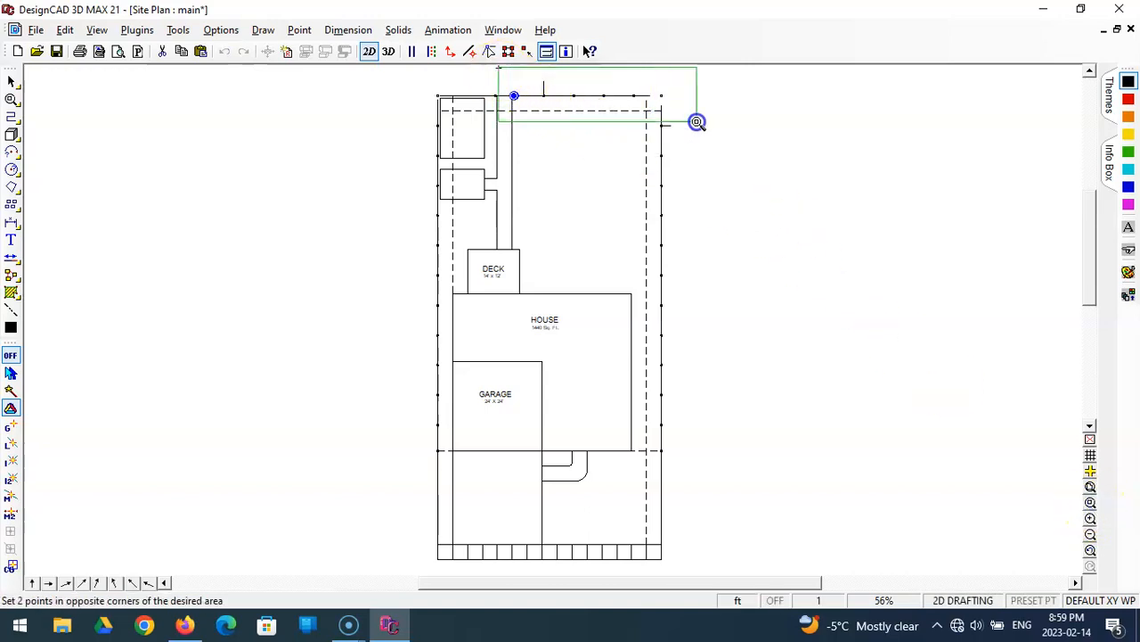
left_click(697, 125)
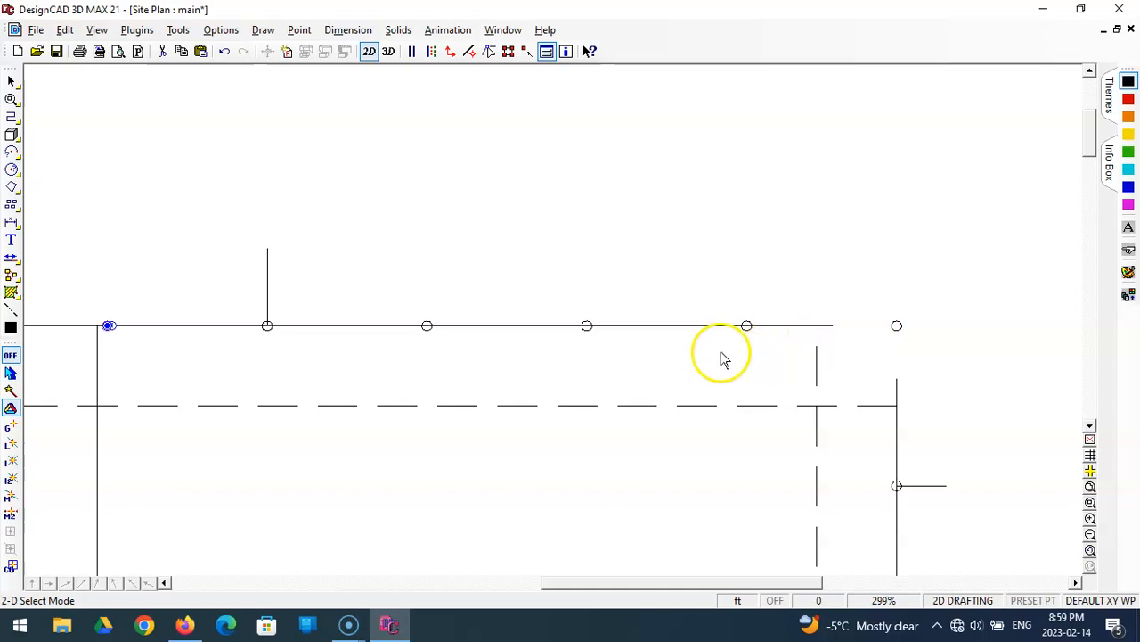
left_click(267, 273)
key("Delete")
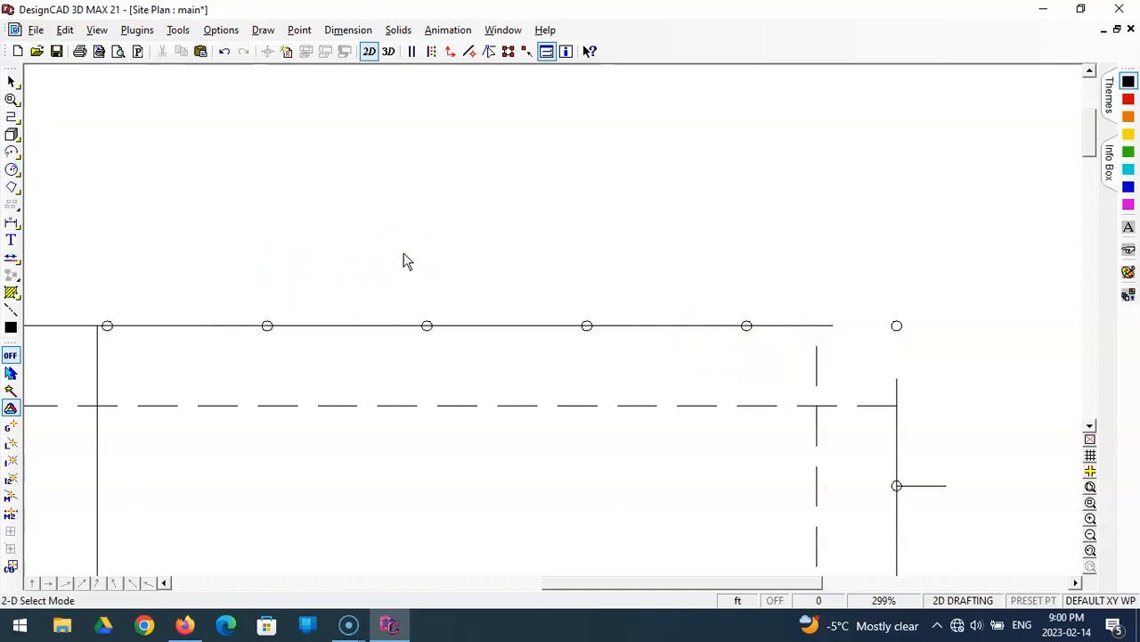
Step: Measure the distance along the rear property line from the rear-left corner circle to the circle left of the walkway
left_click_drag(717, 588, 535, 593)
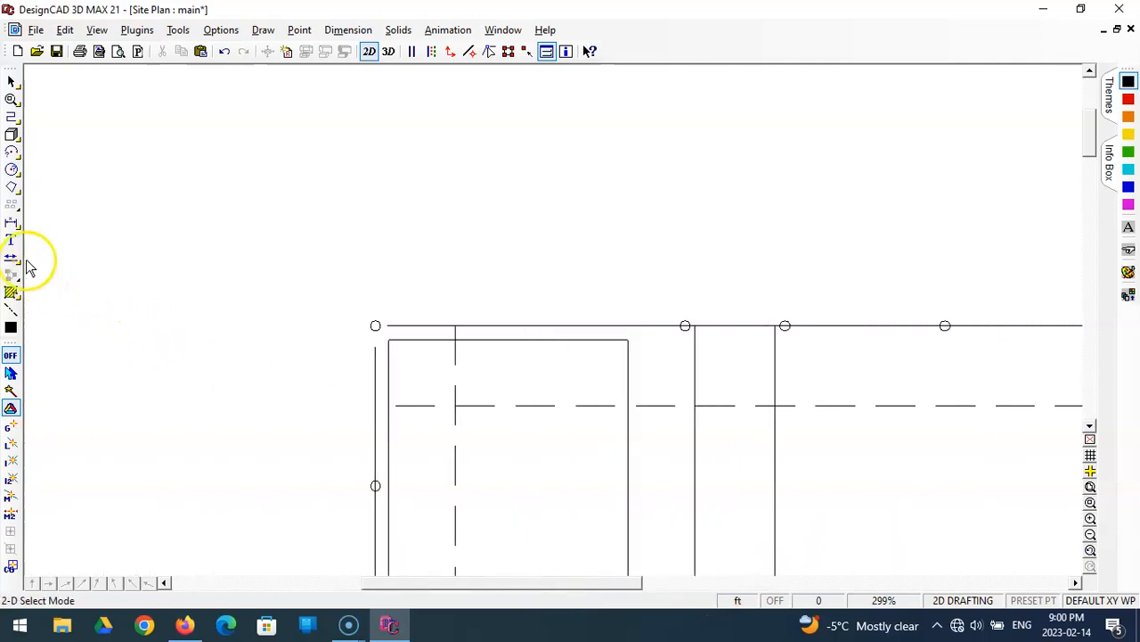
left_click(11, 221)
left_click(375, 325)
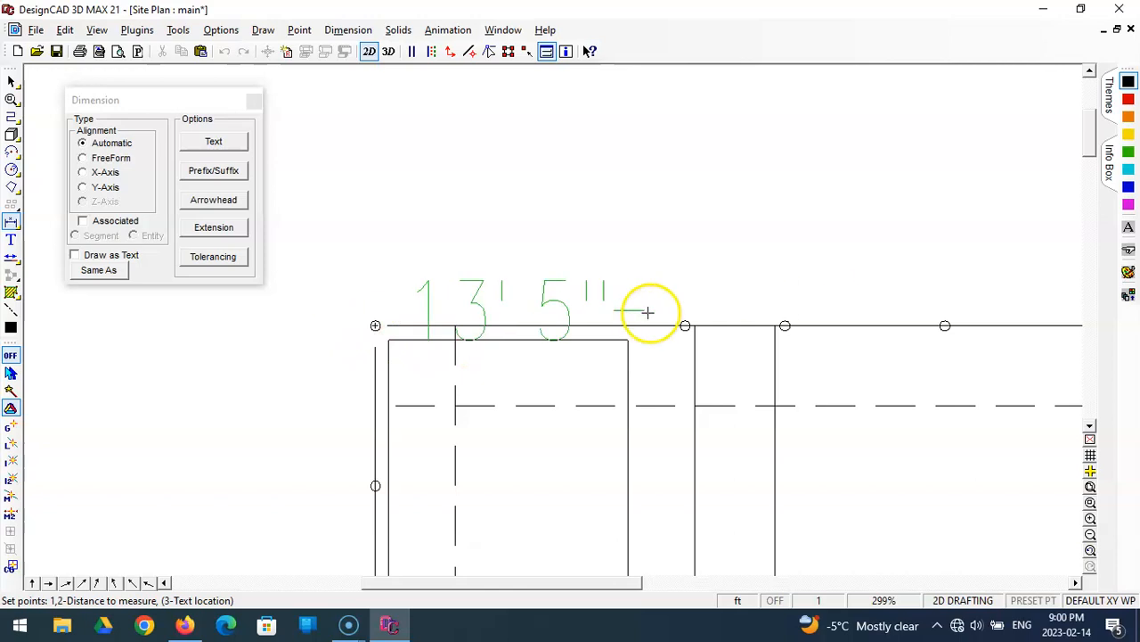
left_click(686, 326)
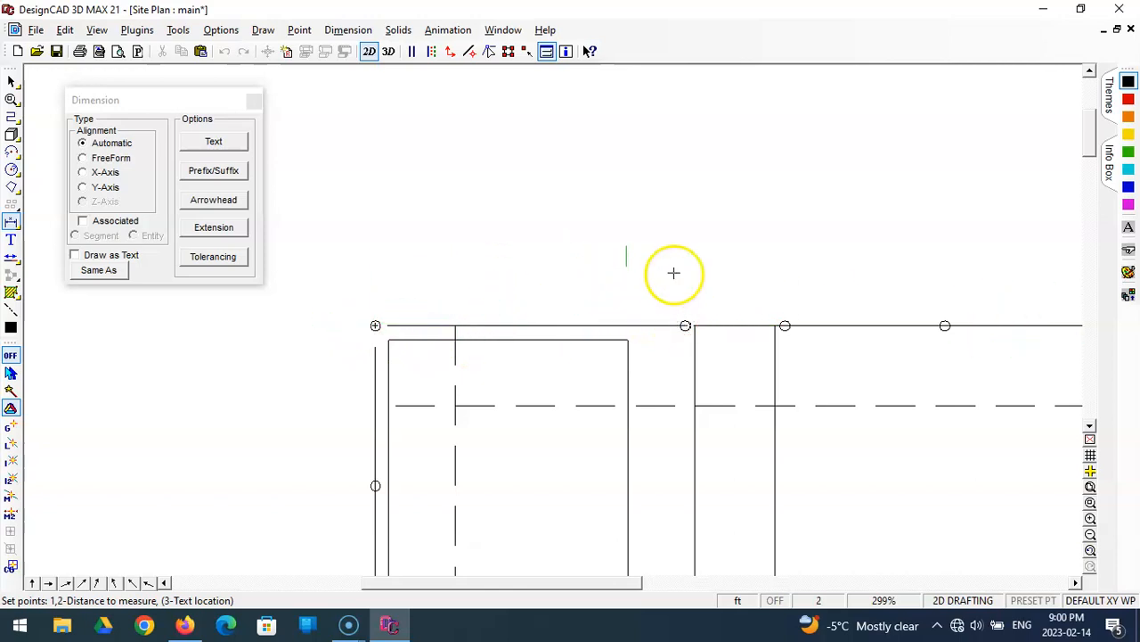
key("BackSpace")
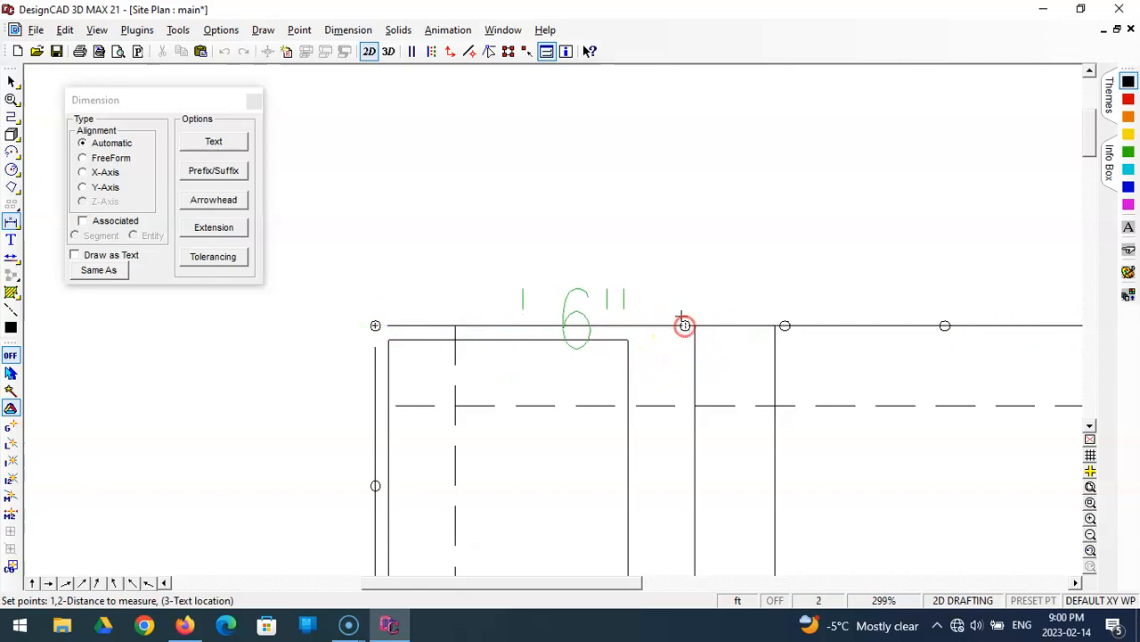
key("BackSpace")
key("Escape")
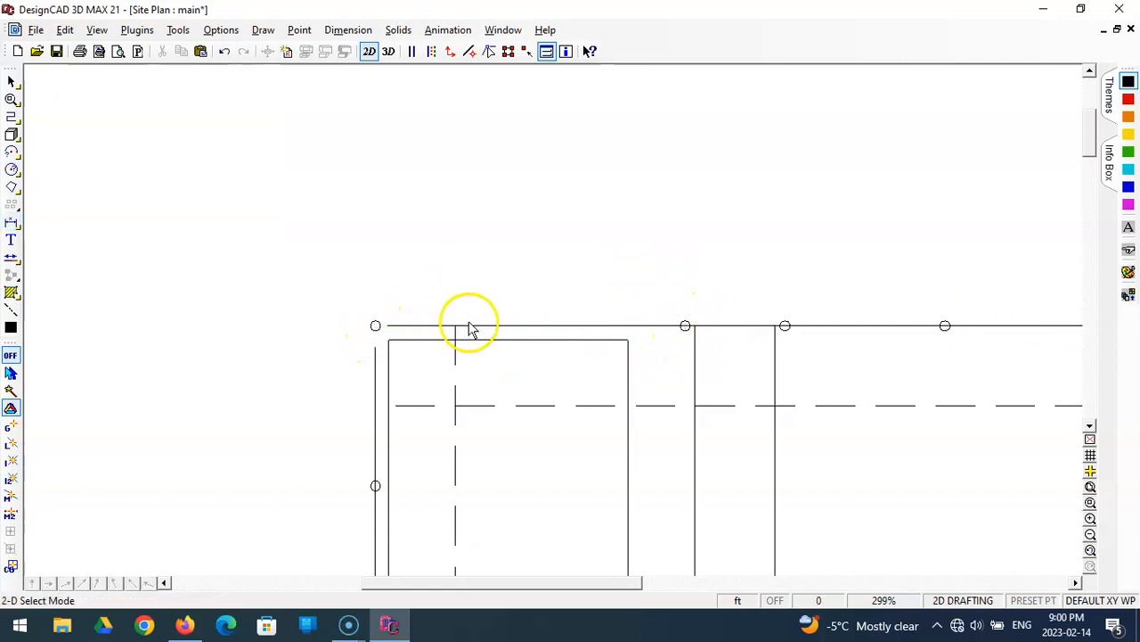
Step: Draw an orthogonal reference line from the rear-left corner circle, 8 ft along the rear property line, ending with a short outward segment
left_click(10, 115)
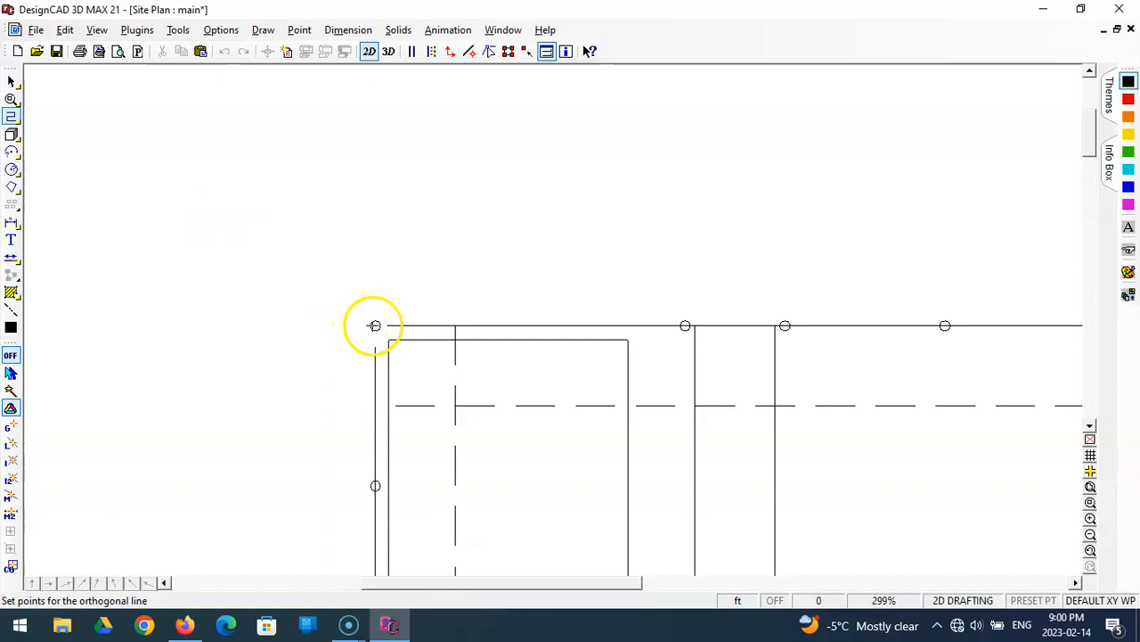
left_click(375, 326)
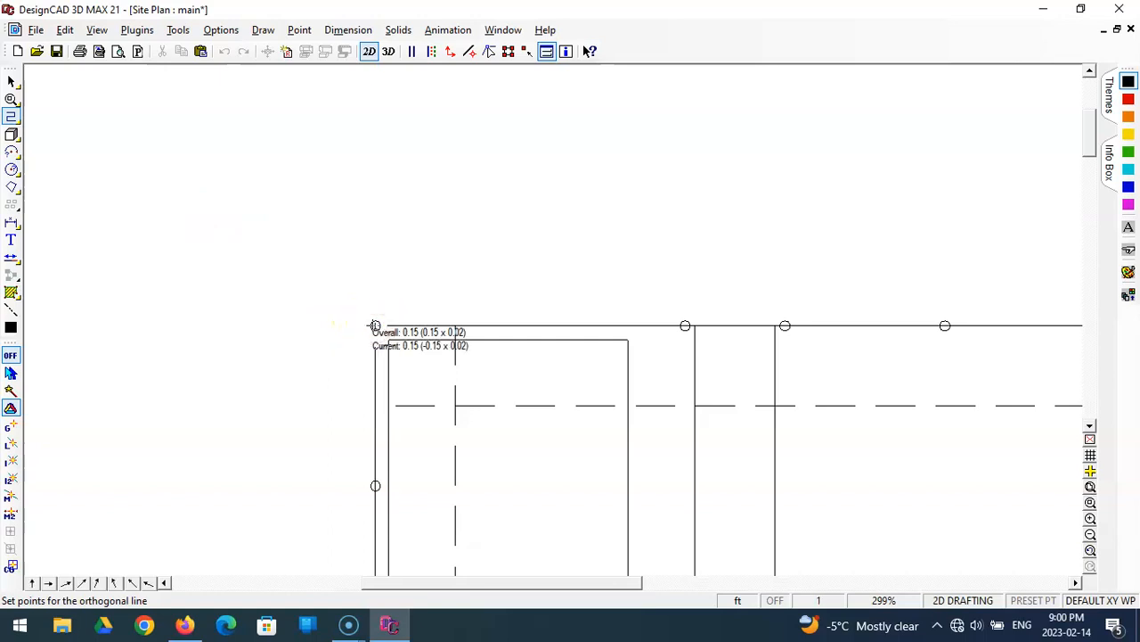
key("grave")
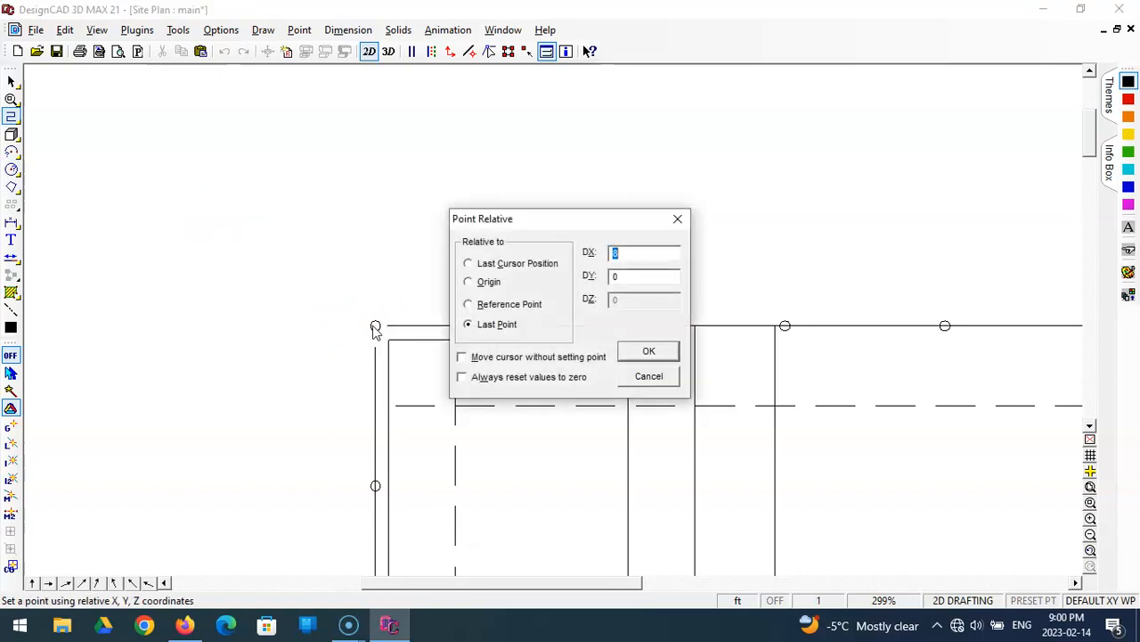
key("Return")
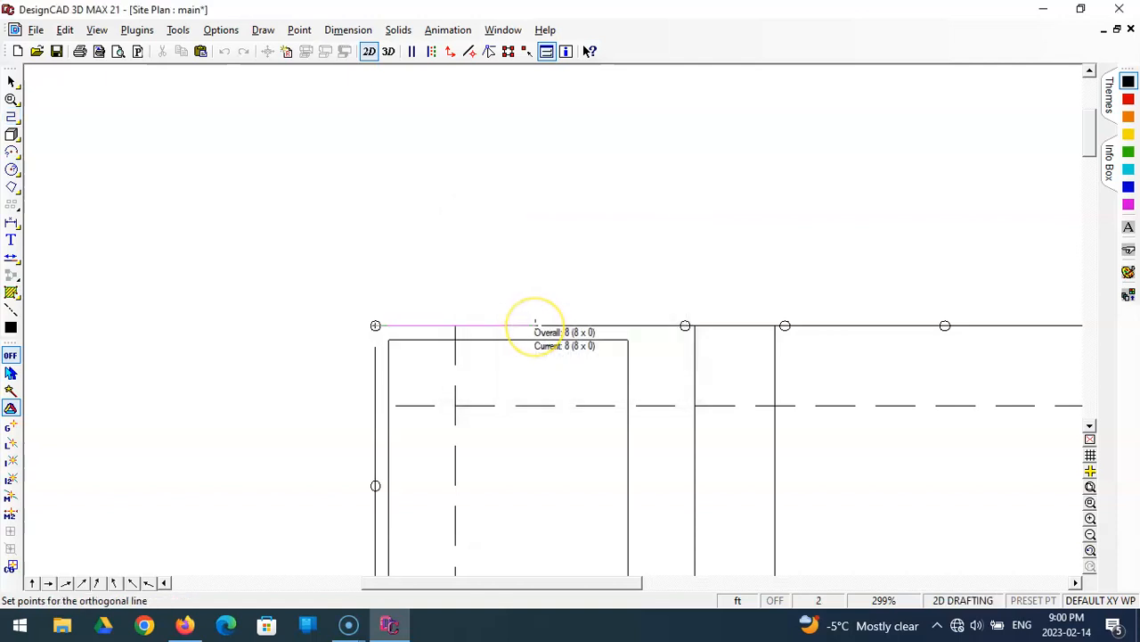
left_click(535, 276)
key("Return")
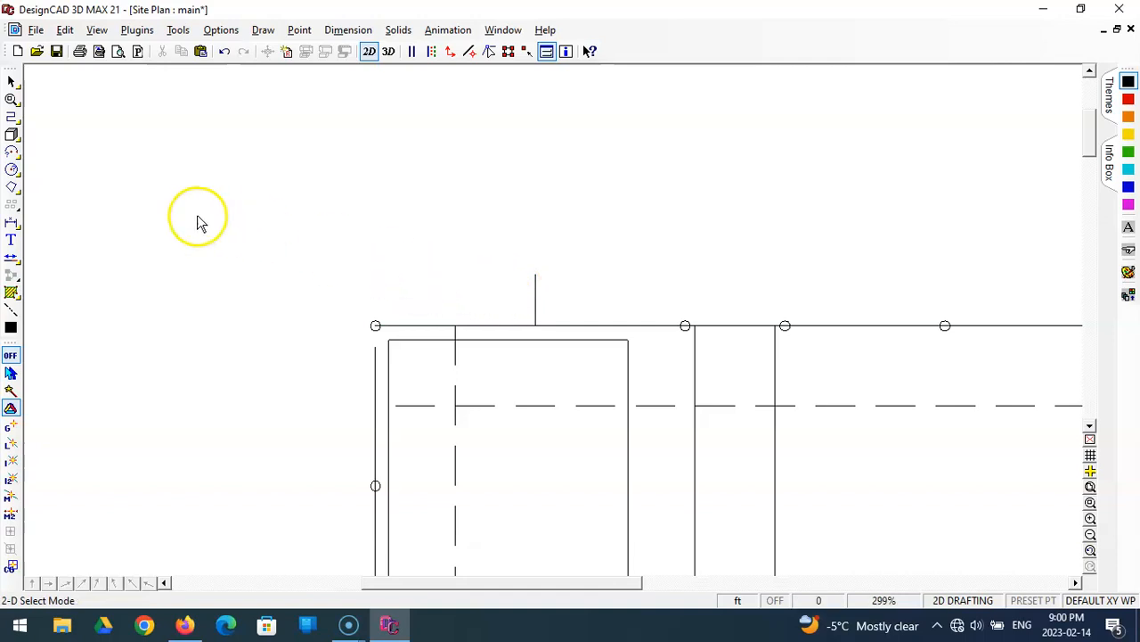
Step: Place a circle of 0.25 ft radius at the bend of the reference line and delete that line
left_click(10, 169)
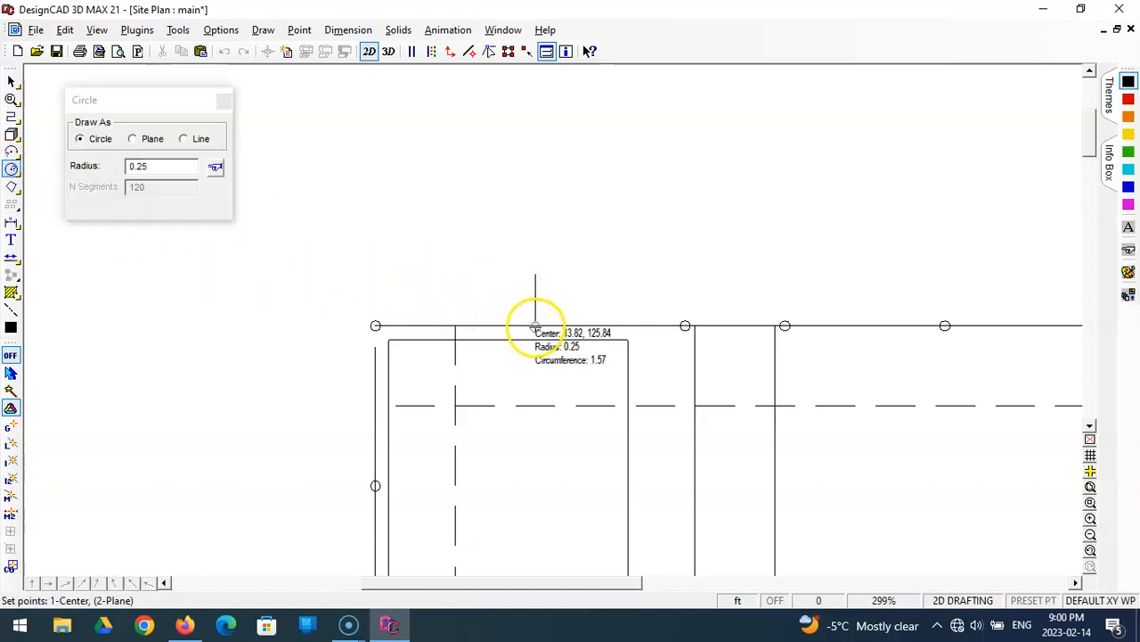
left_click(535, 326)
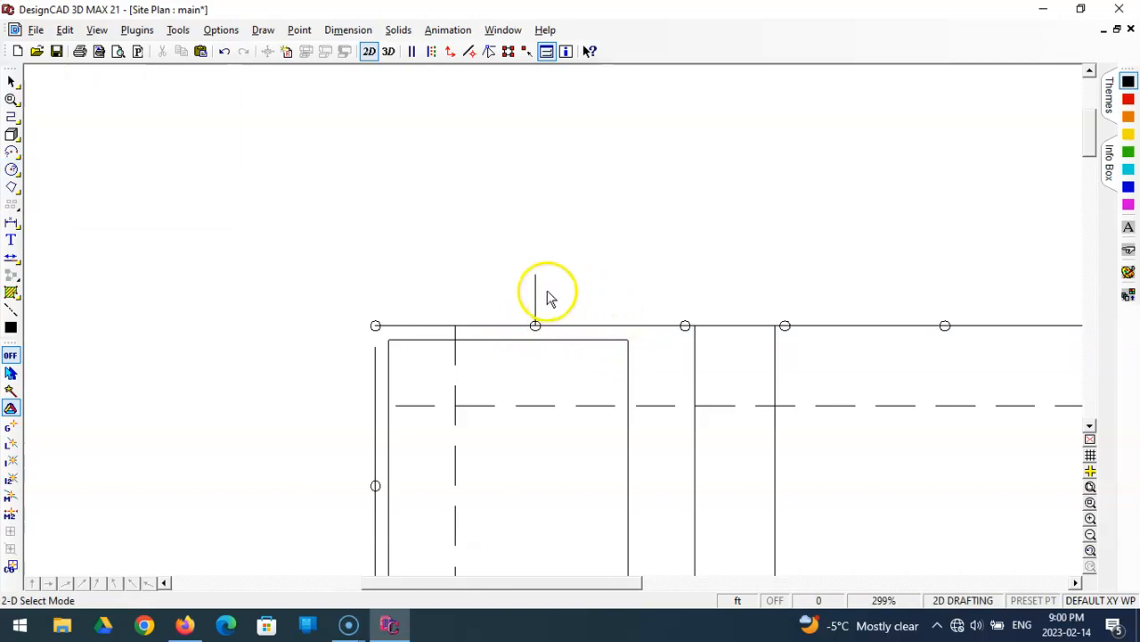
left_click(536, 285)
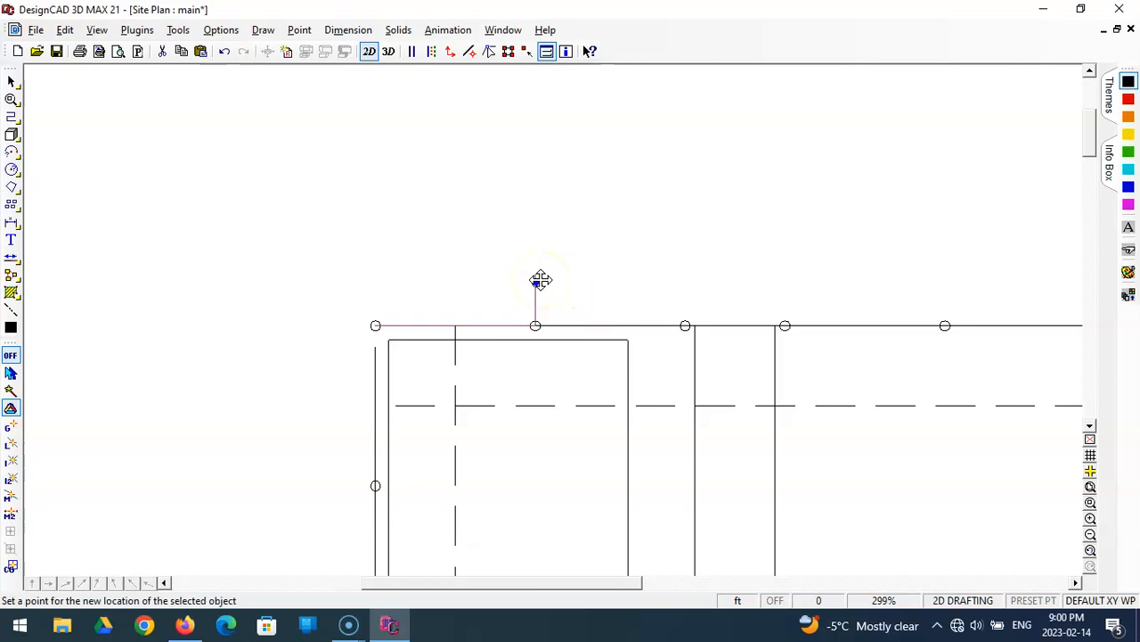
key("Delete")
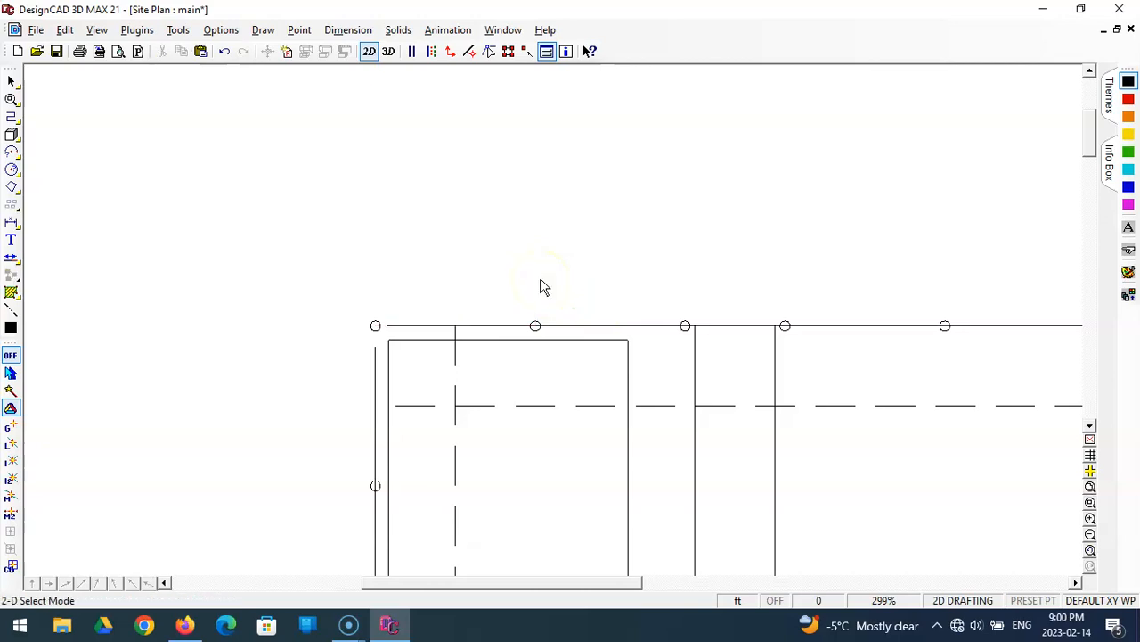
Step: Extend the rear property line and the left property line to the center of the rear-left corner circle
left_click(1089, 505)
left_click(321, 277)
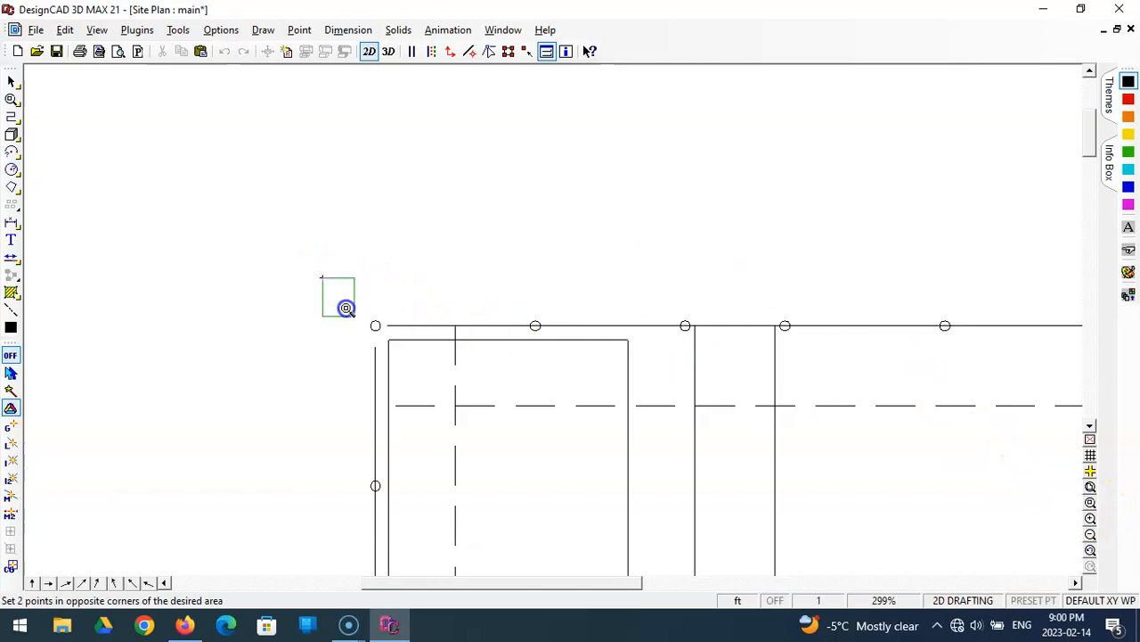
left_click(480, 387)
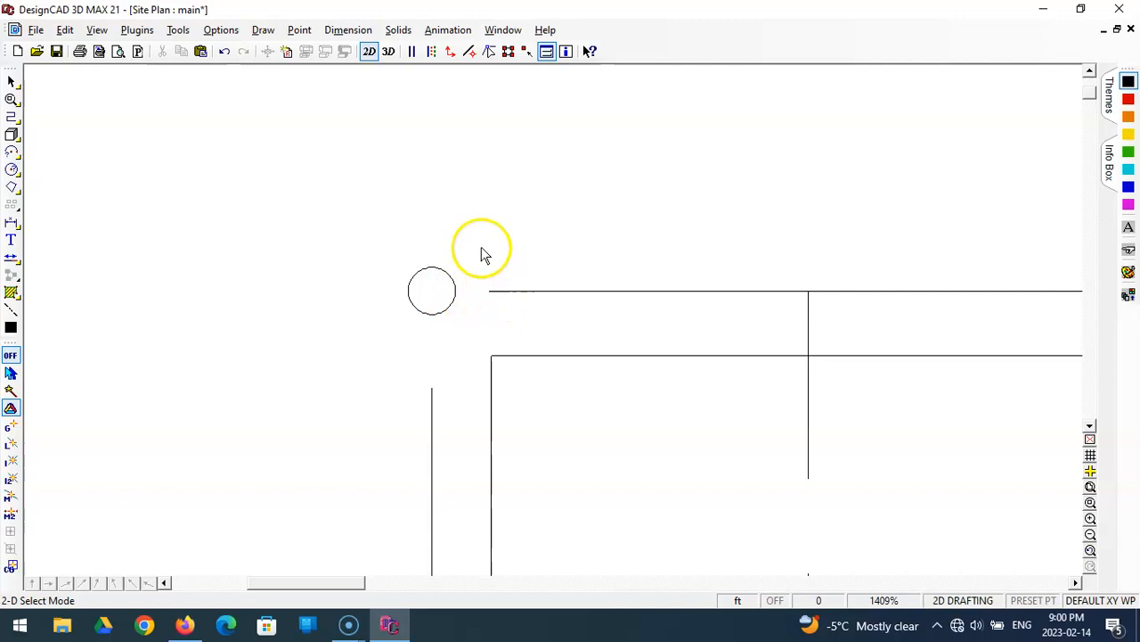
left_click(11, 258)
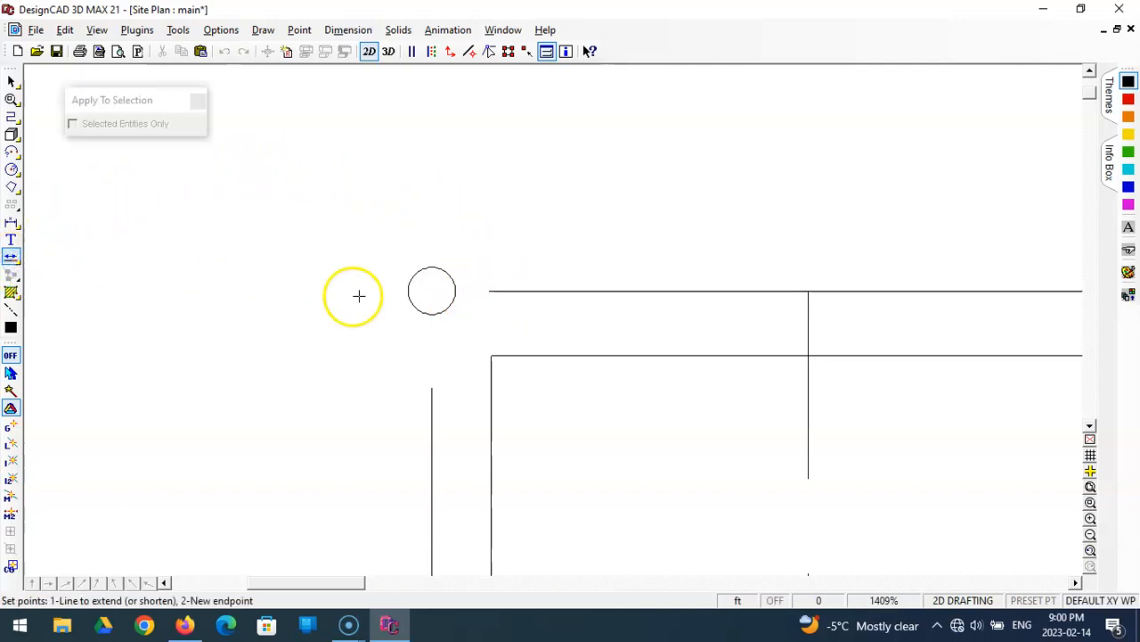
left_click(484, 294)
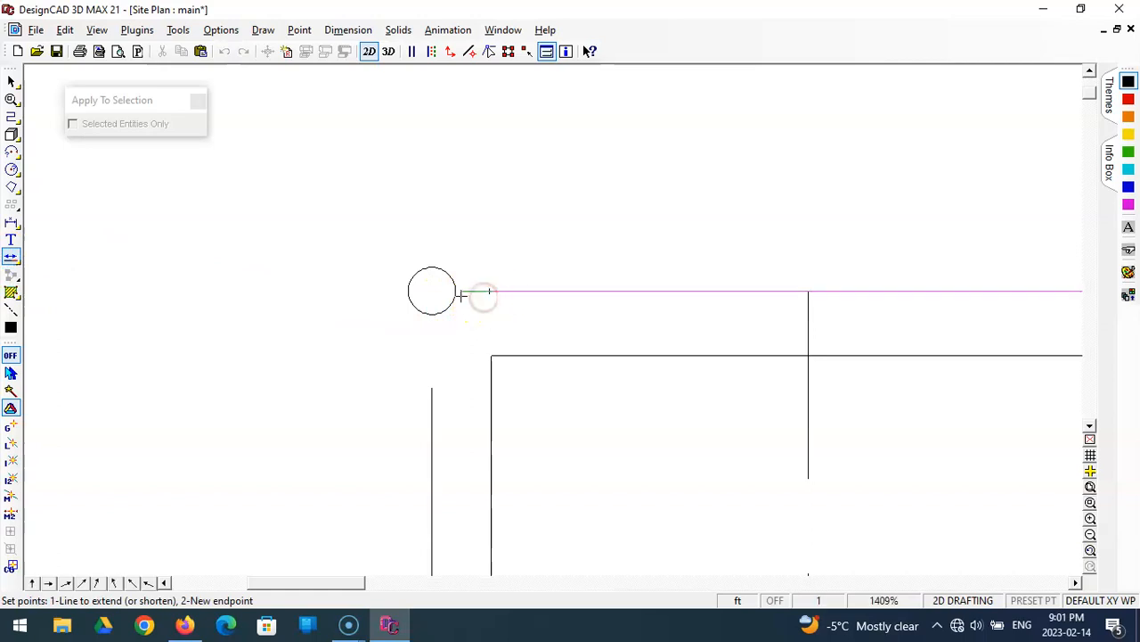
left_click(434, 295)
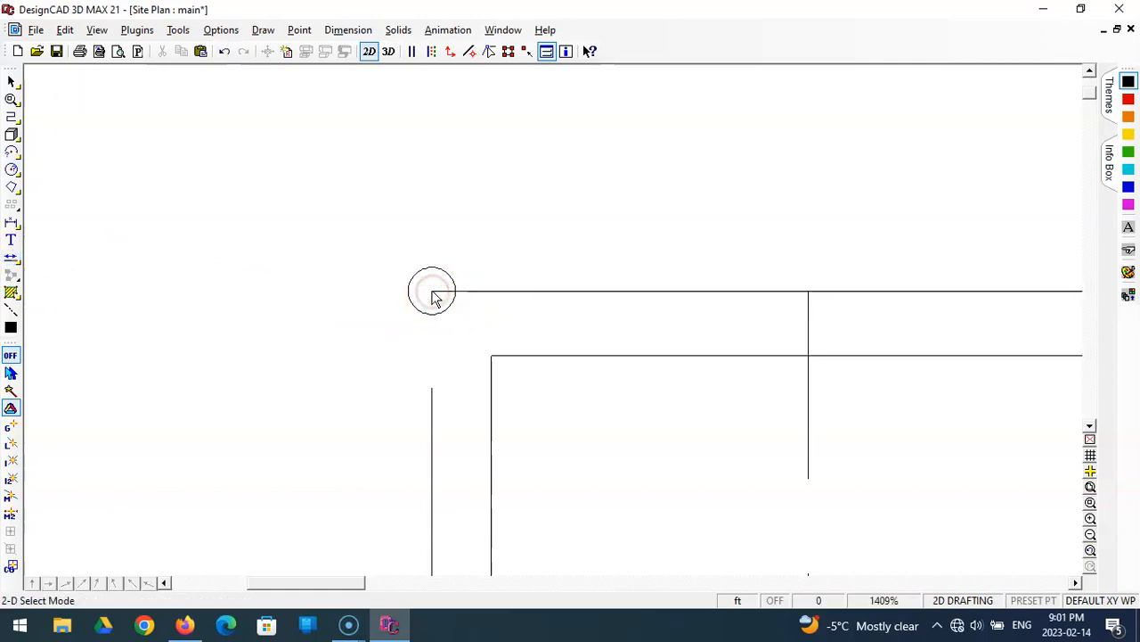
left_click(14, 258)
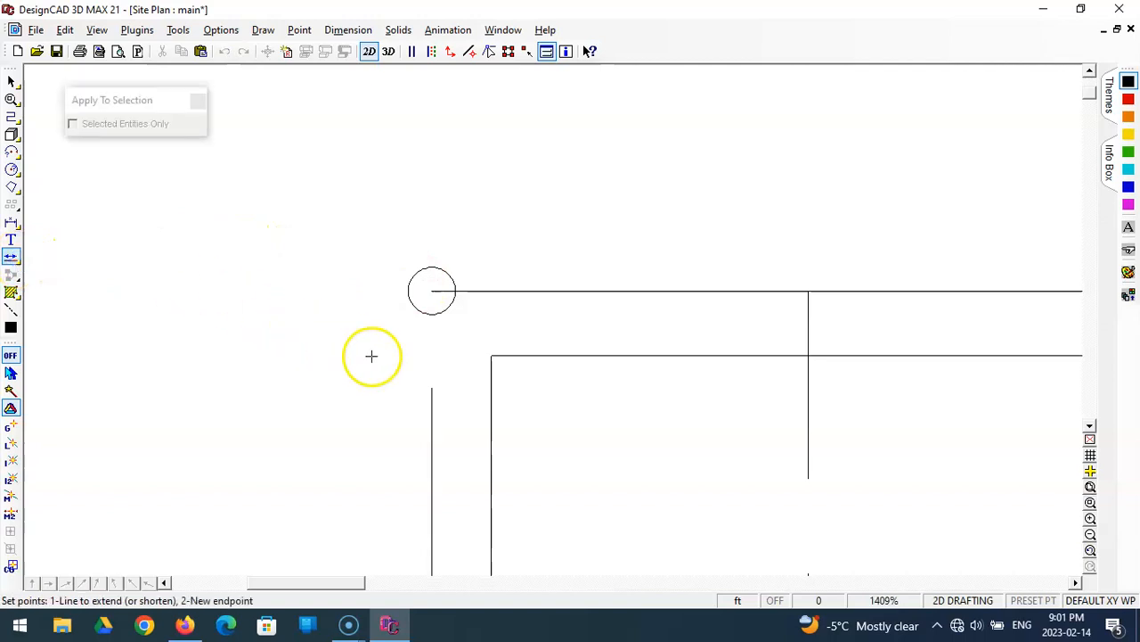
left_click(434, 295)
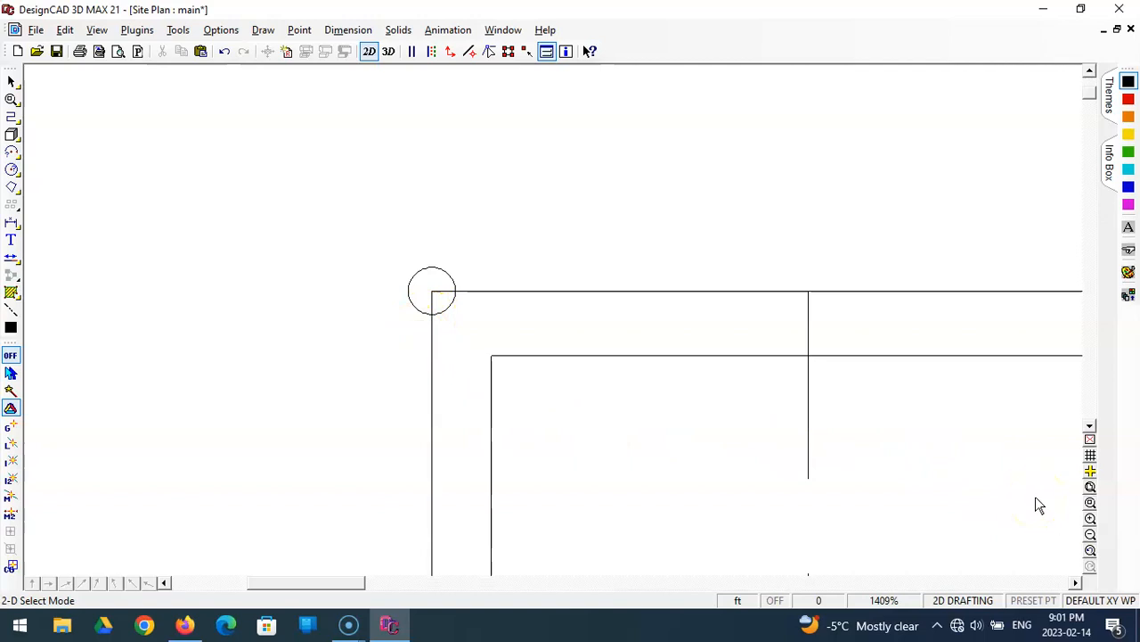
Step: Extend the right side line and the rear property line to the center of the rear-right corner circle
left_click(1091, 486)
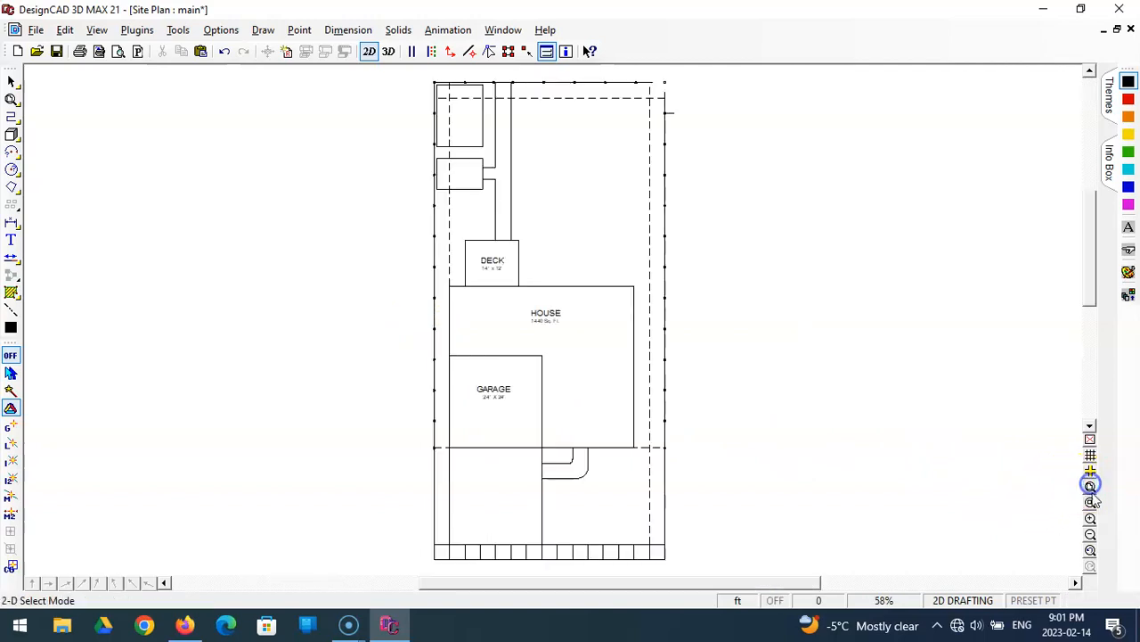
left_click(622, 70)
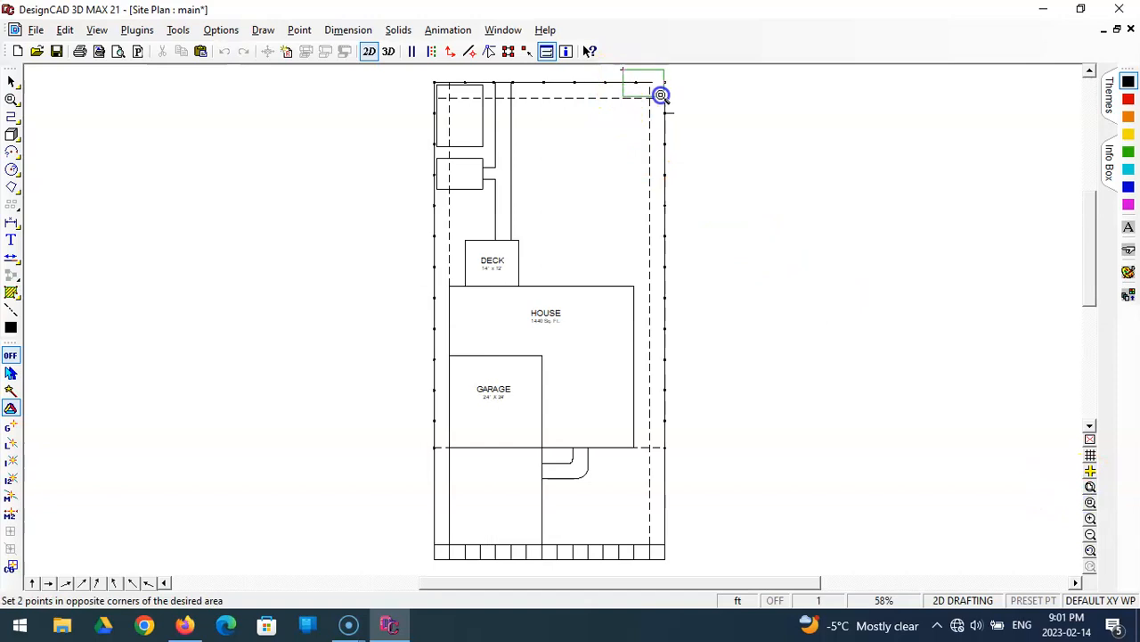
left_click(695, 119)
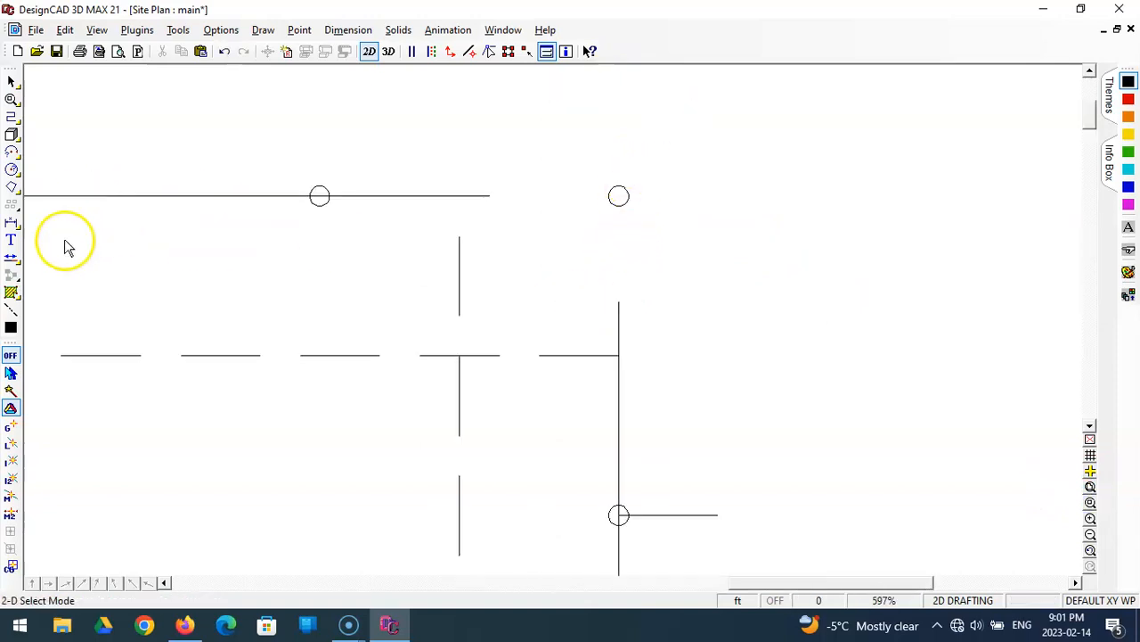
left_click(11, 259)
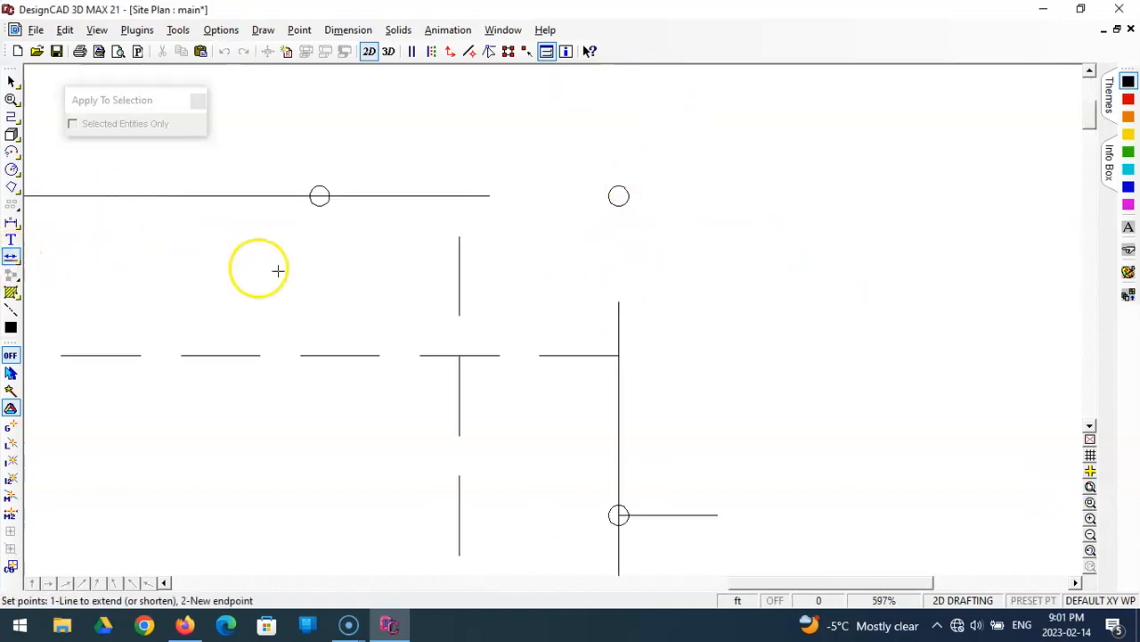
left_click(618, 196)
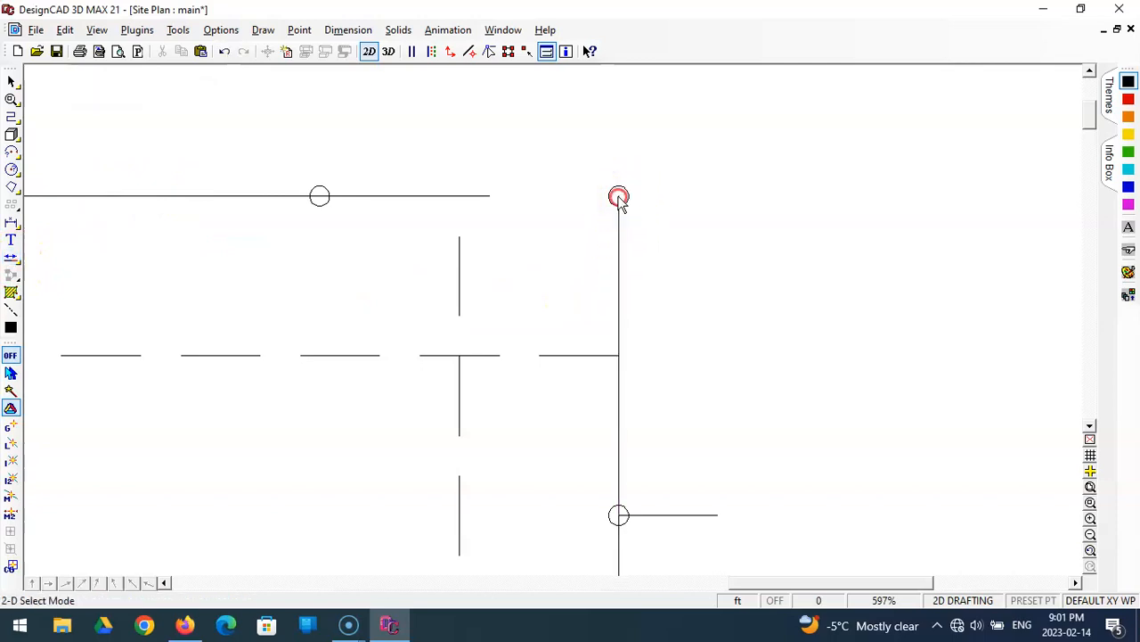
left_click(11, 258)
left_click(481, 195)
left_click(618, 196)
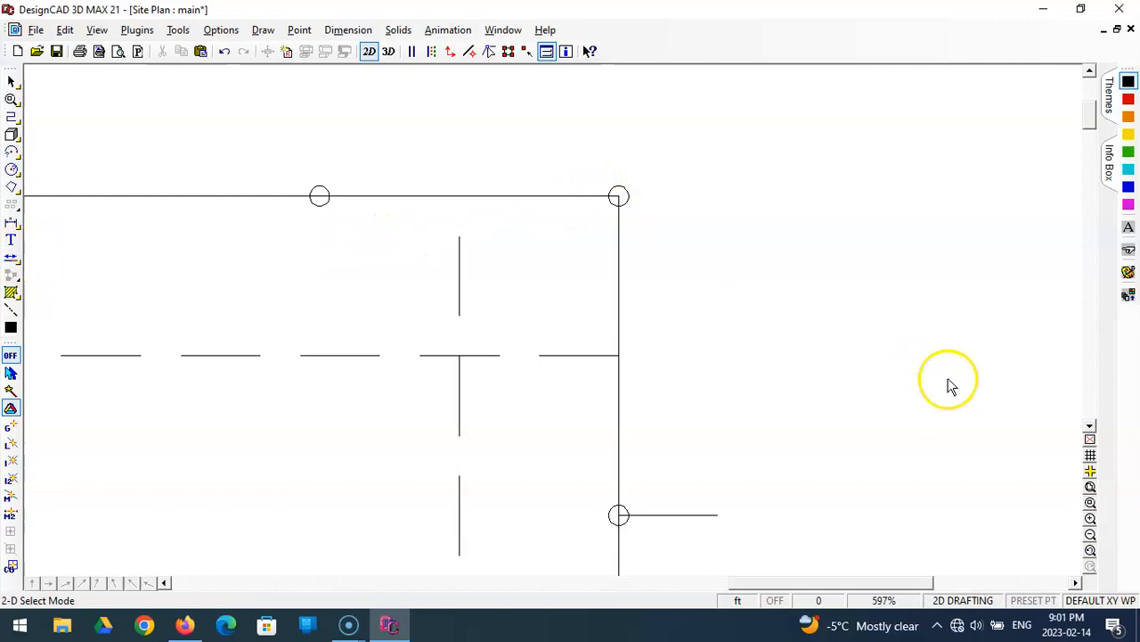
left_click(673, 515)
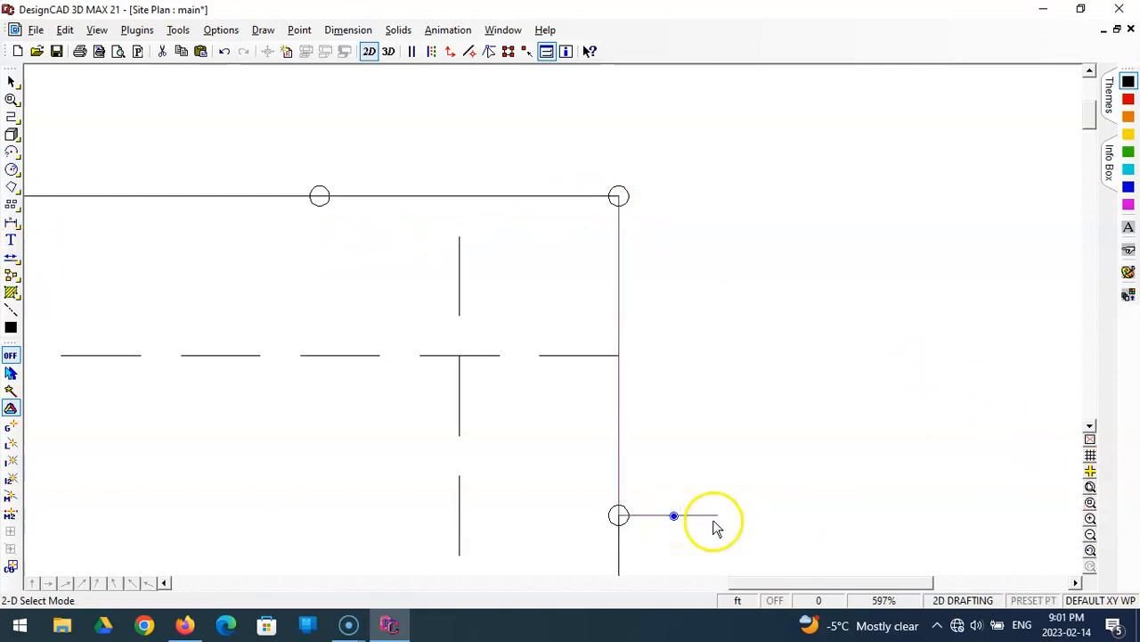
key("Delete")
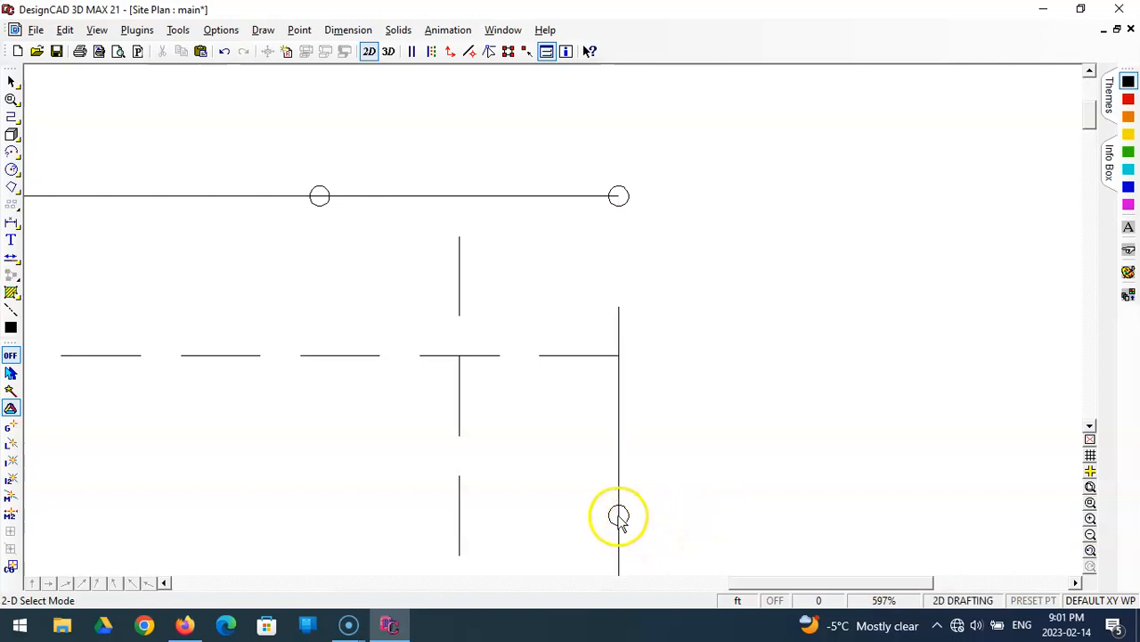
key("ctrl+z")
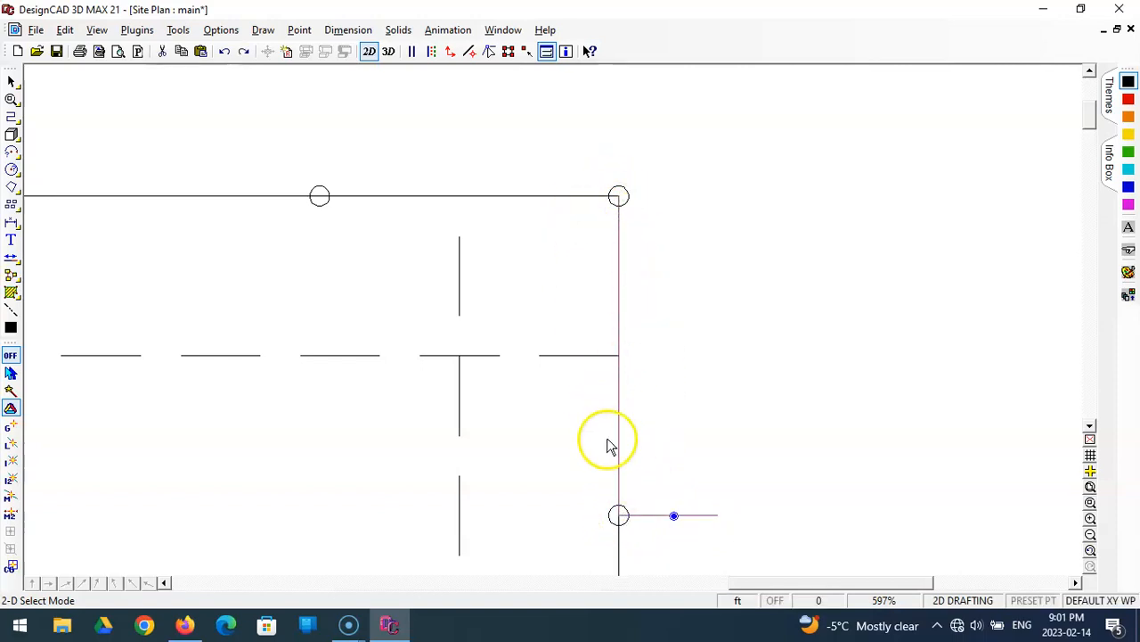
Step: Move the leftover L-shaped reference line outward, clear of the right property line, and delete it
left_click(675, 516)
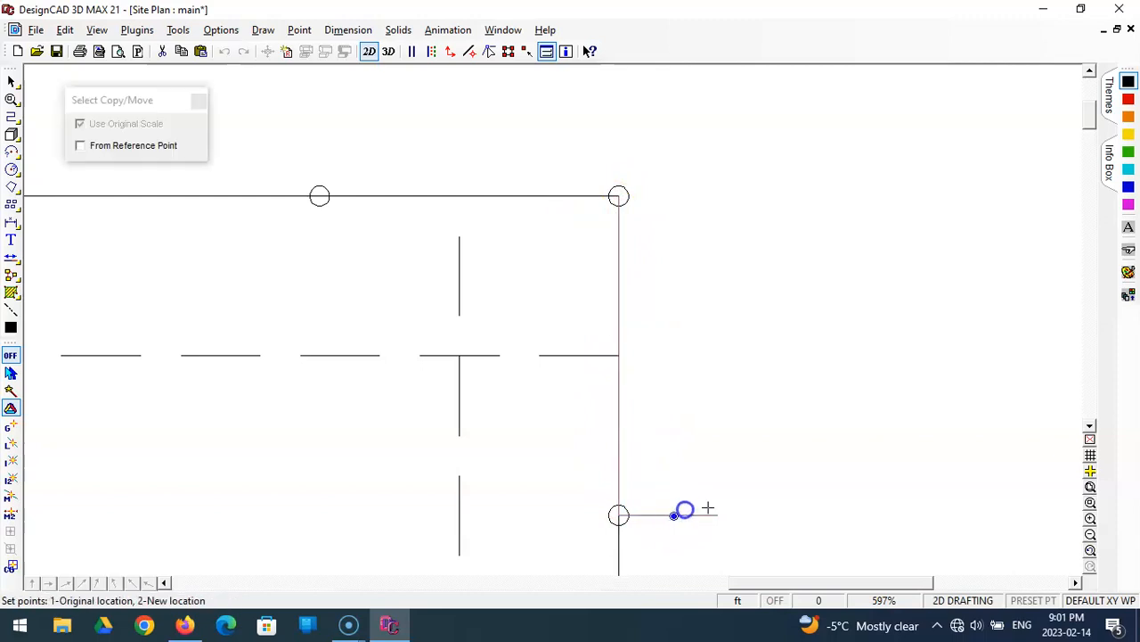
left_click(829, 506)
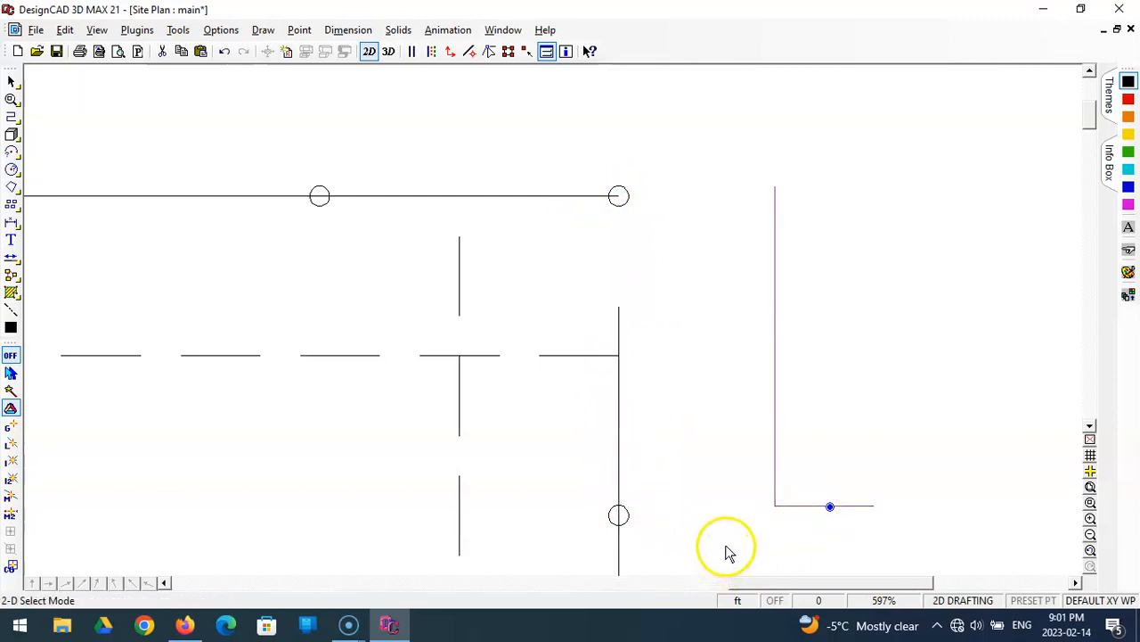
key("Delete")
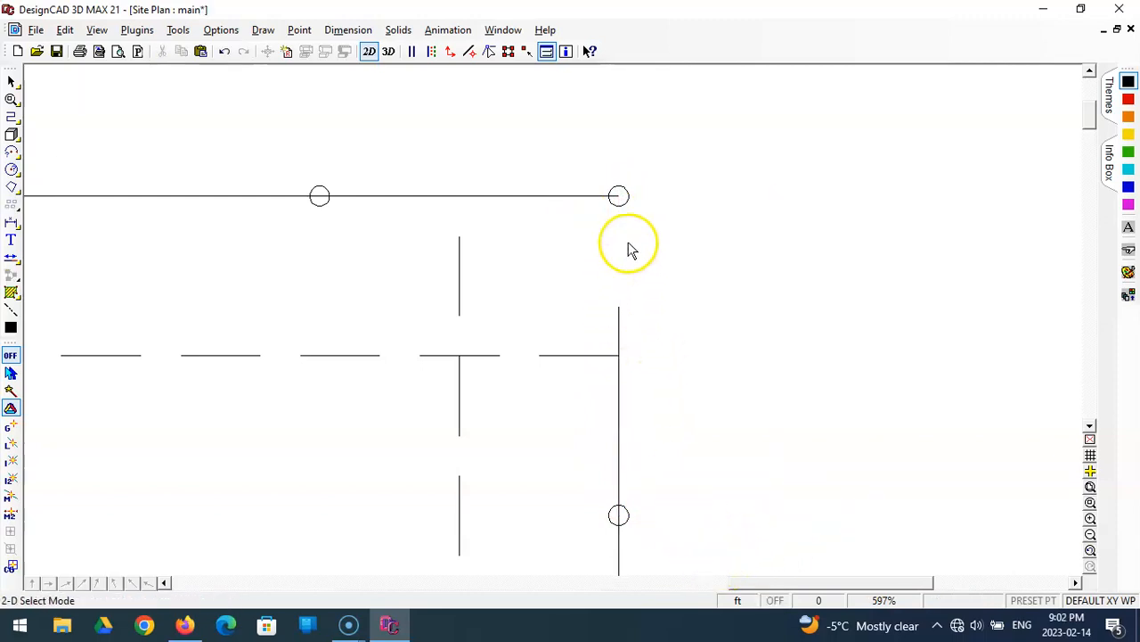
Step: Extend the right property line up to the center of the rear-right corner circle
left_click(11, 257)
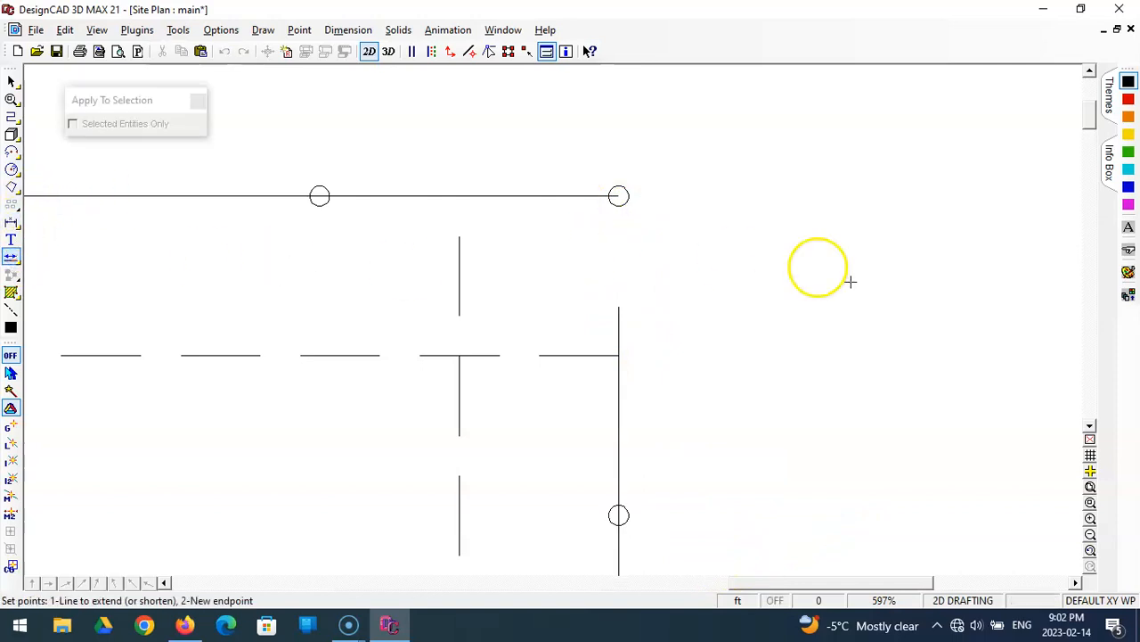
left_click(618, 307)
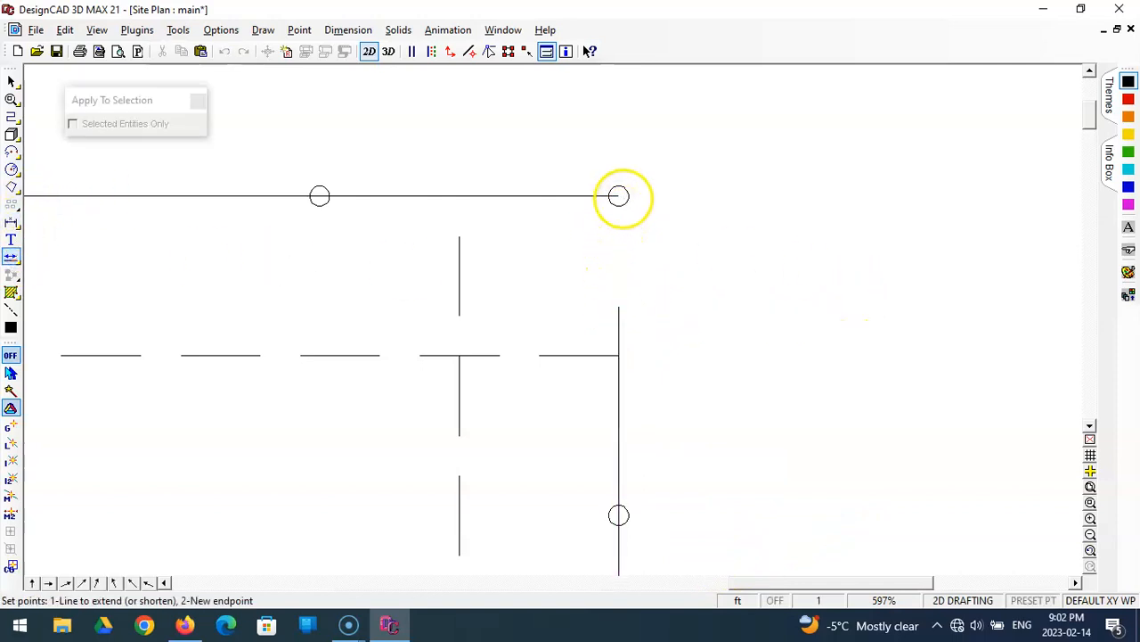
left_click(618, 196)
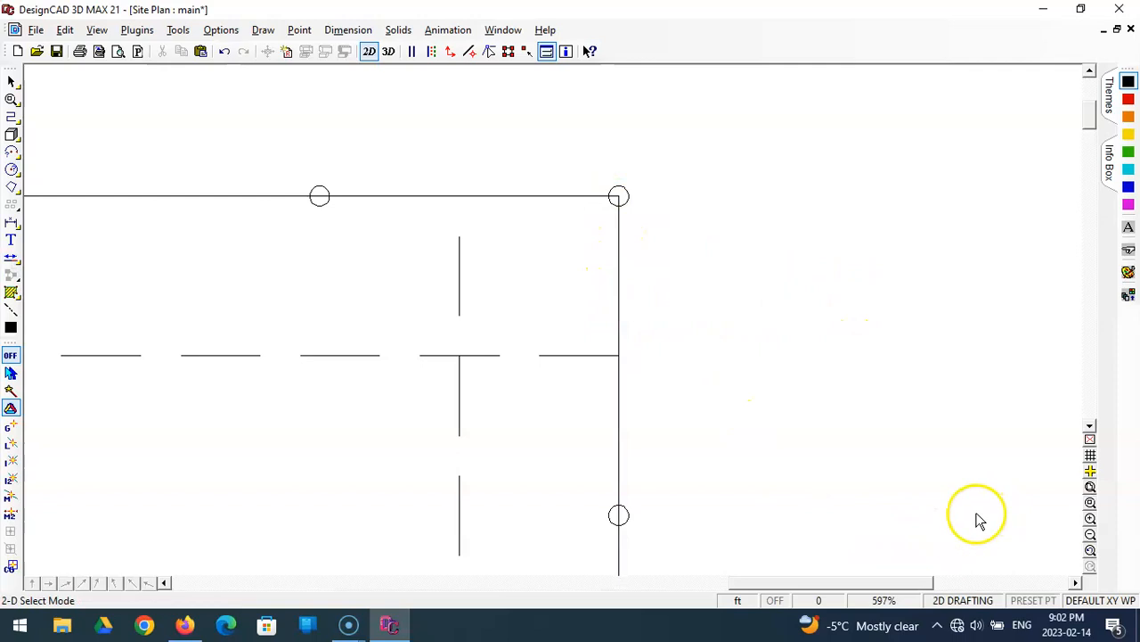
Step: Fit the whole site plan in the view and save the drawing
left_click(1091, 488)
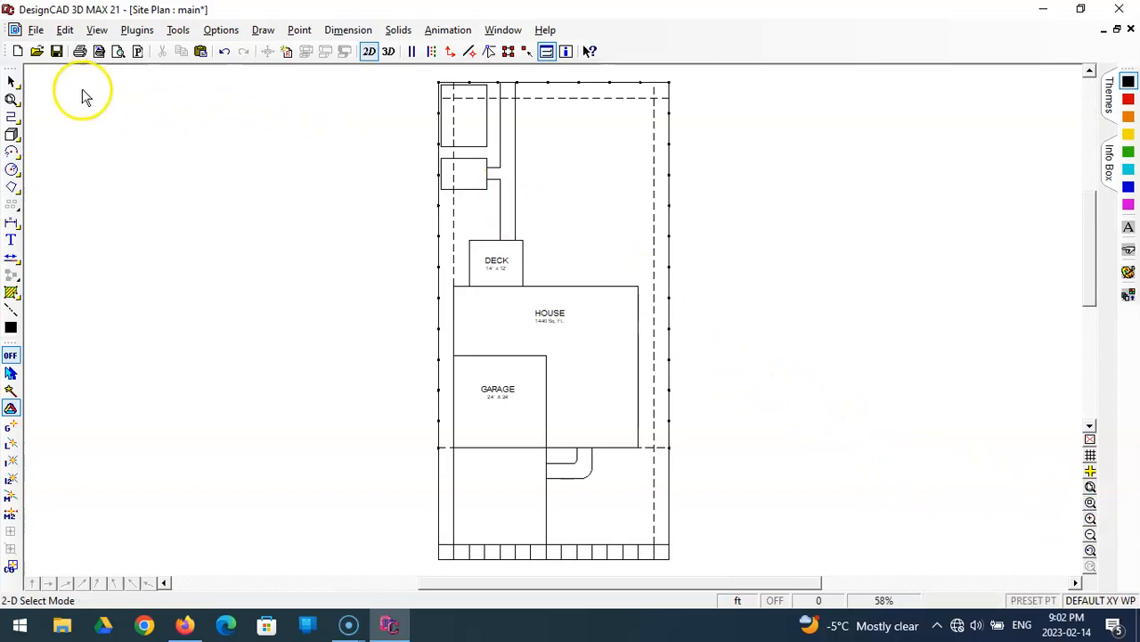
left_click(58, 51)
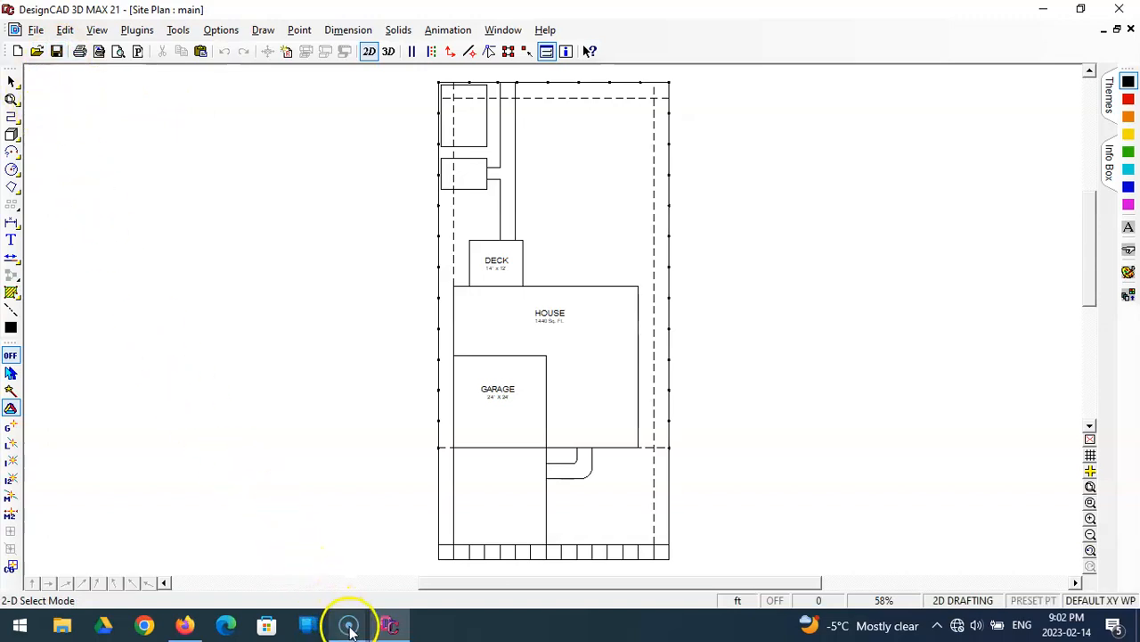
mouse_move(351, 630)
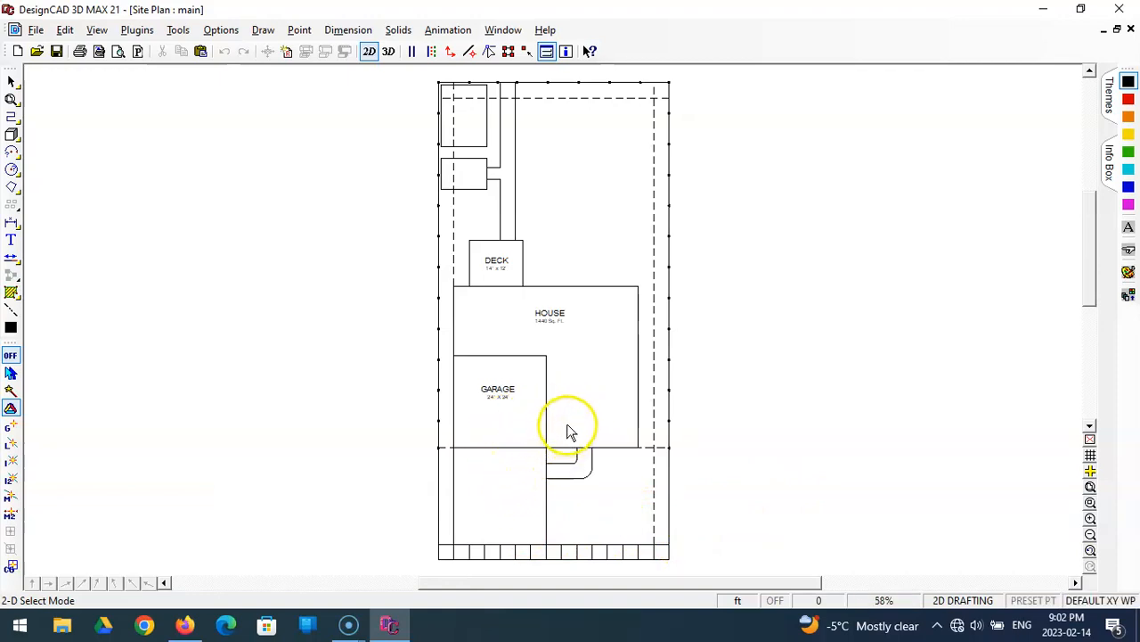
left_click(57, 51)
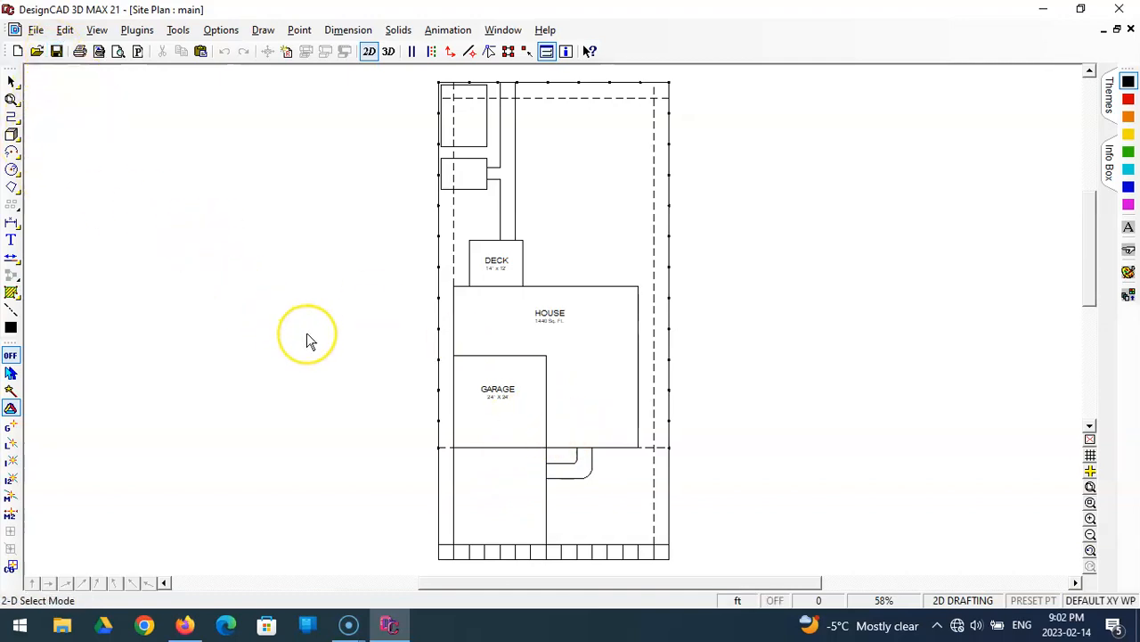